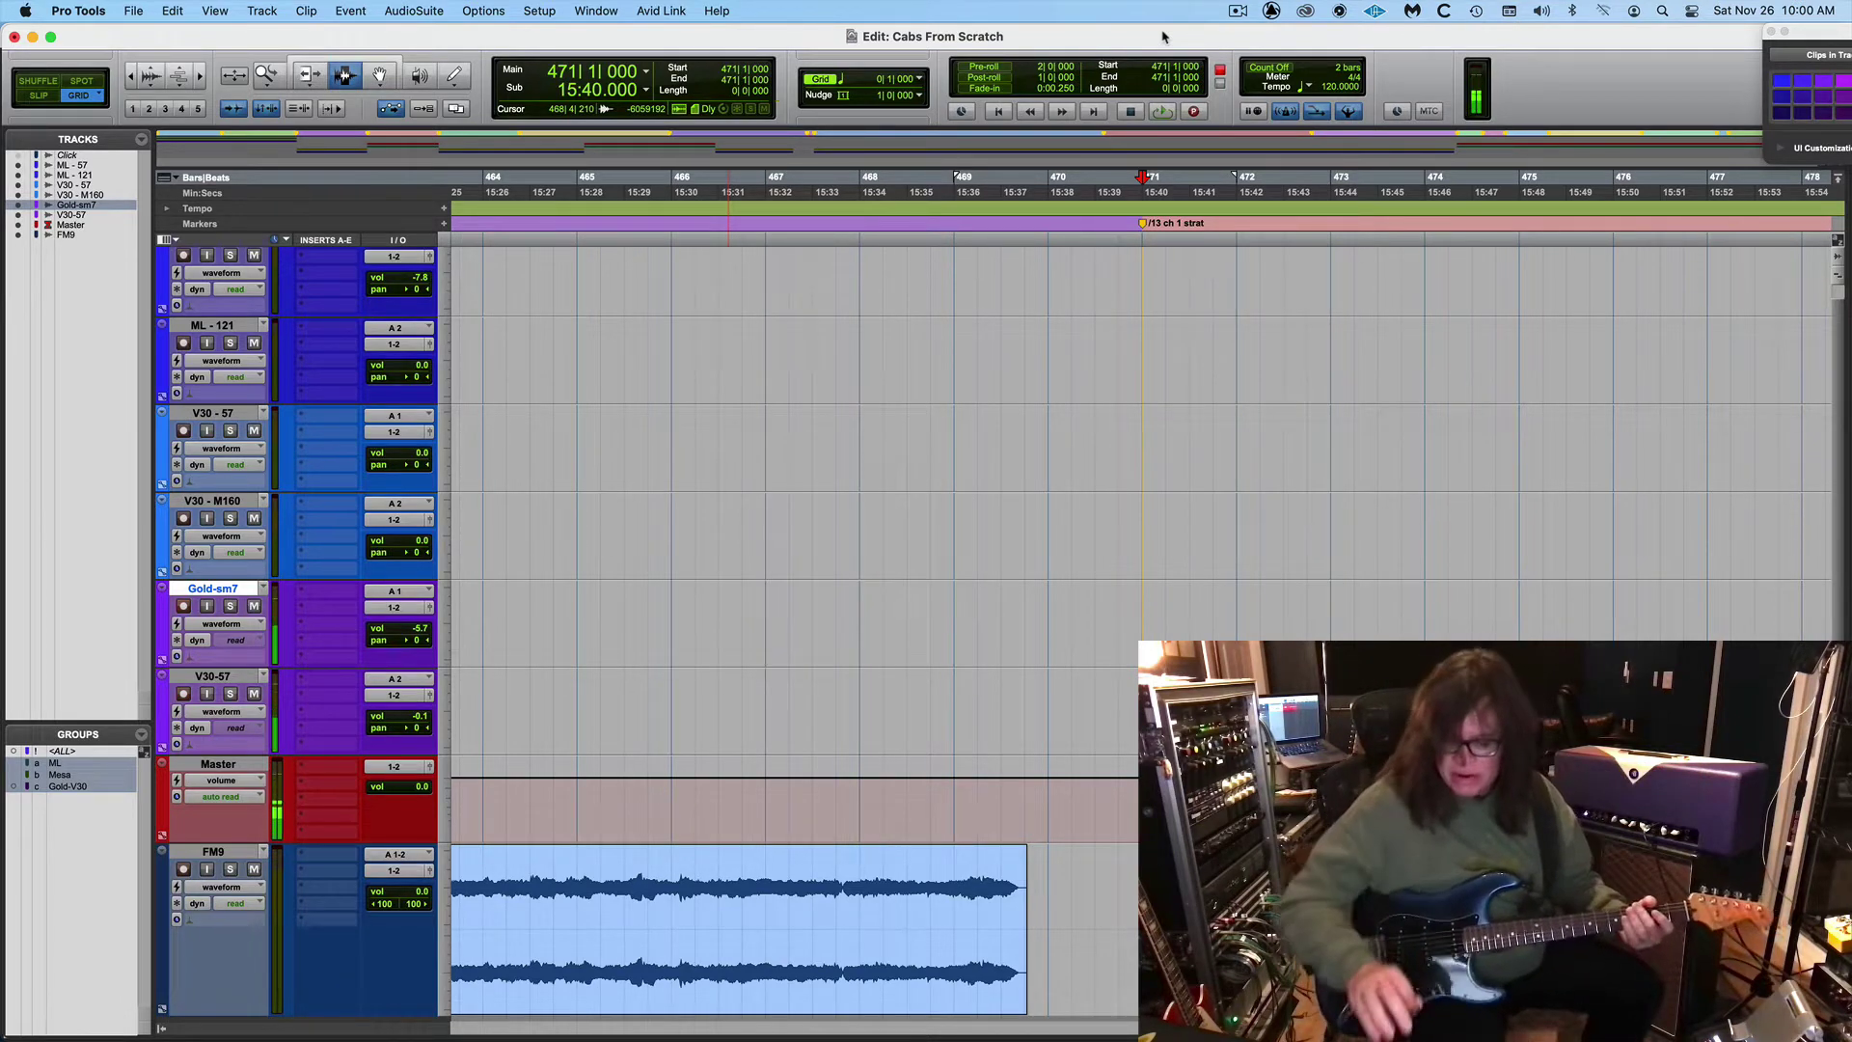
Record a guitar take on the Gold-sm7 and lower V30-57 tracks from the "/13 ch 1 strat" marker at bar 471, and stop recording.
{"action": "key", "text": "super+space"}
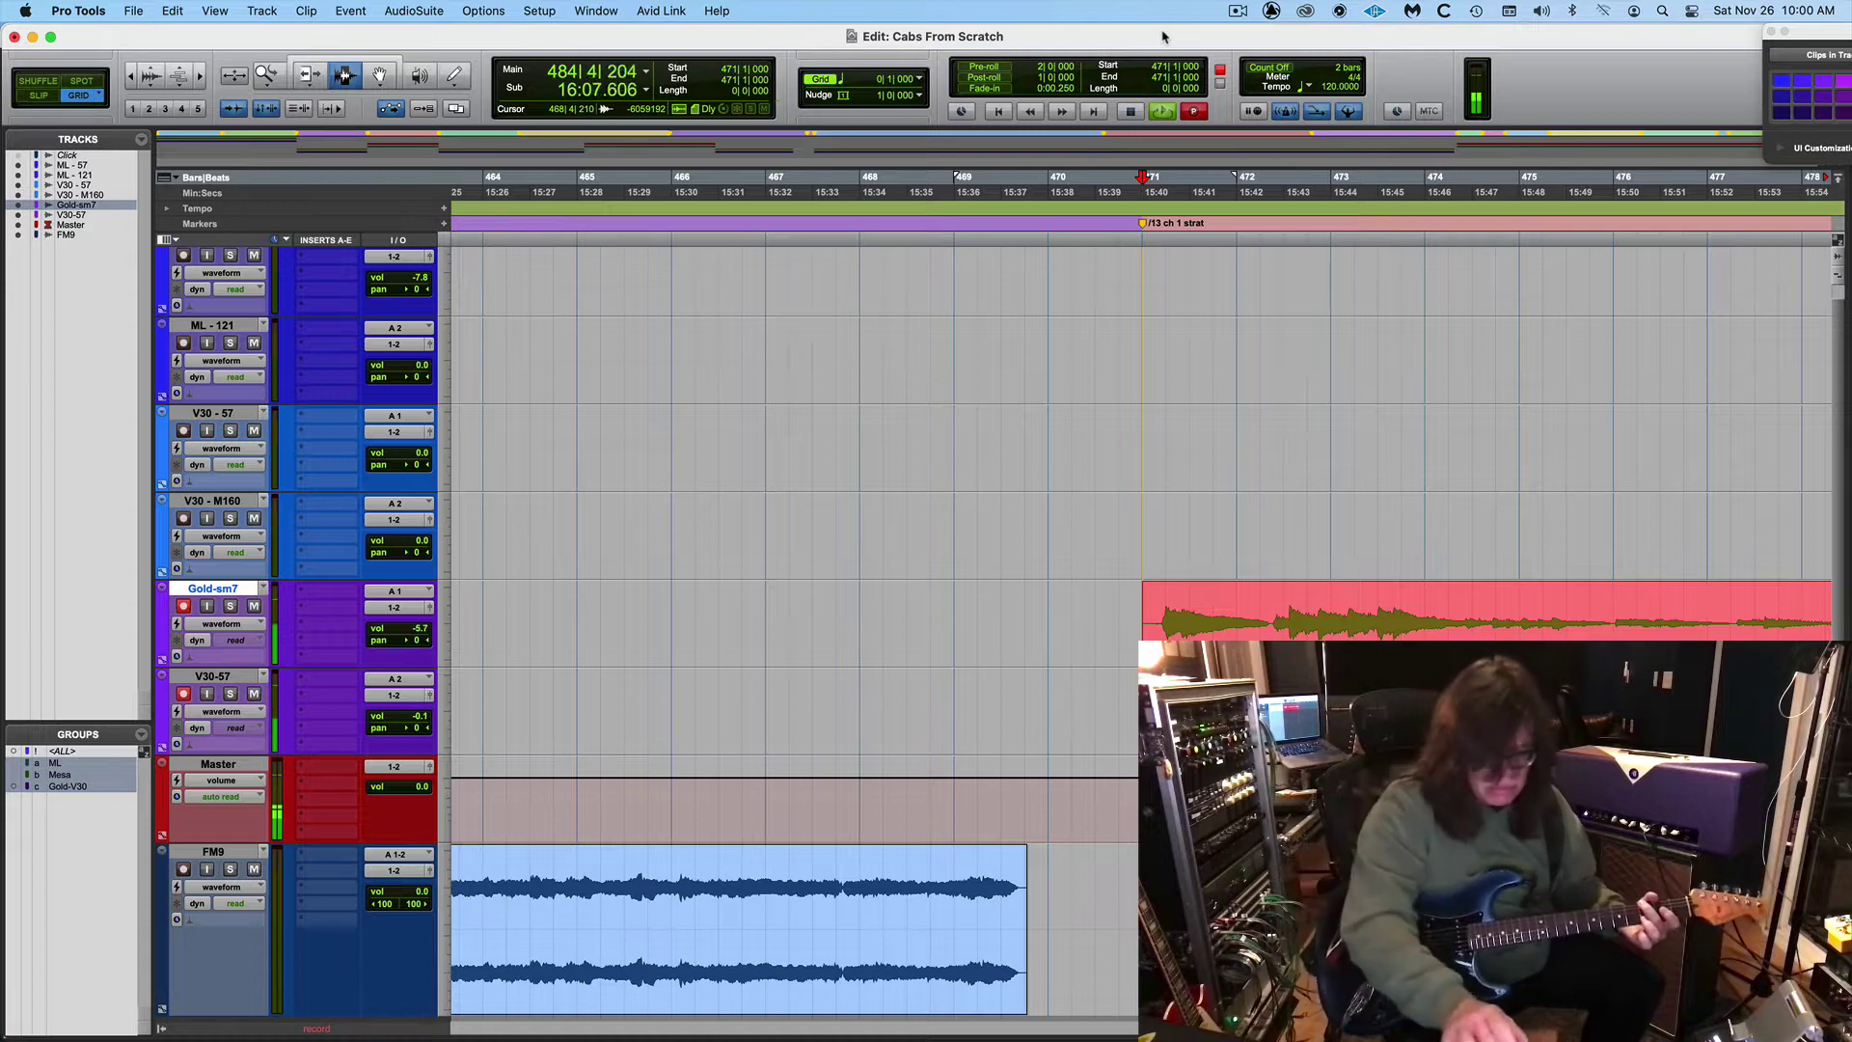
{"action": "key", "text": "r"}
{"action": "key", "text": "r"}
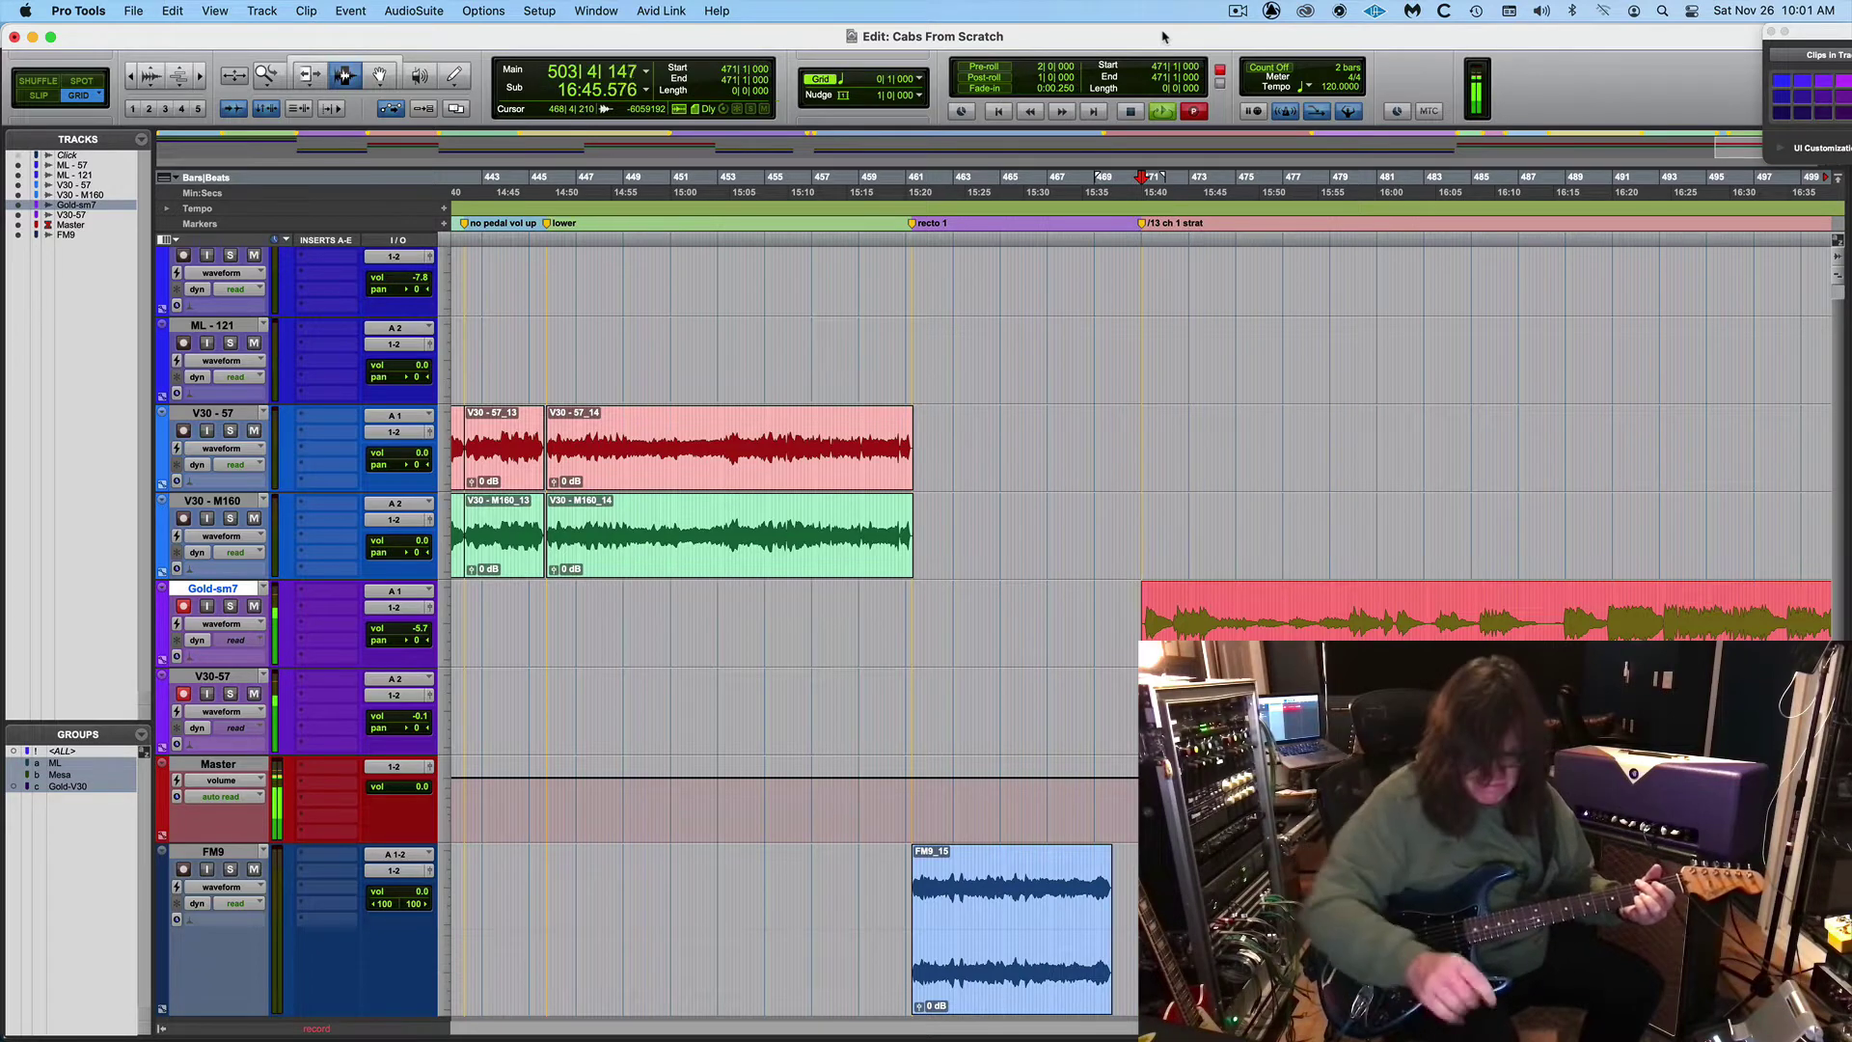
{"action": "key", "text": "super+bracketleft"}
{"action": "key", "text": "super+bracketleft"}
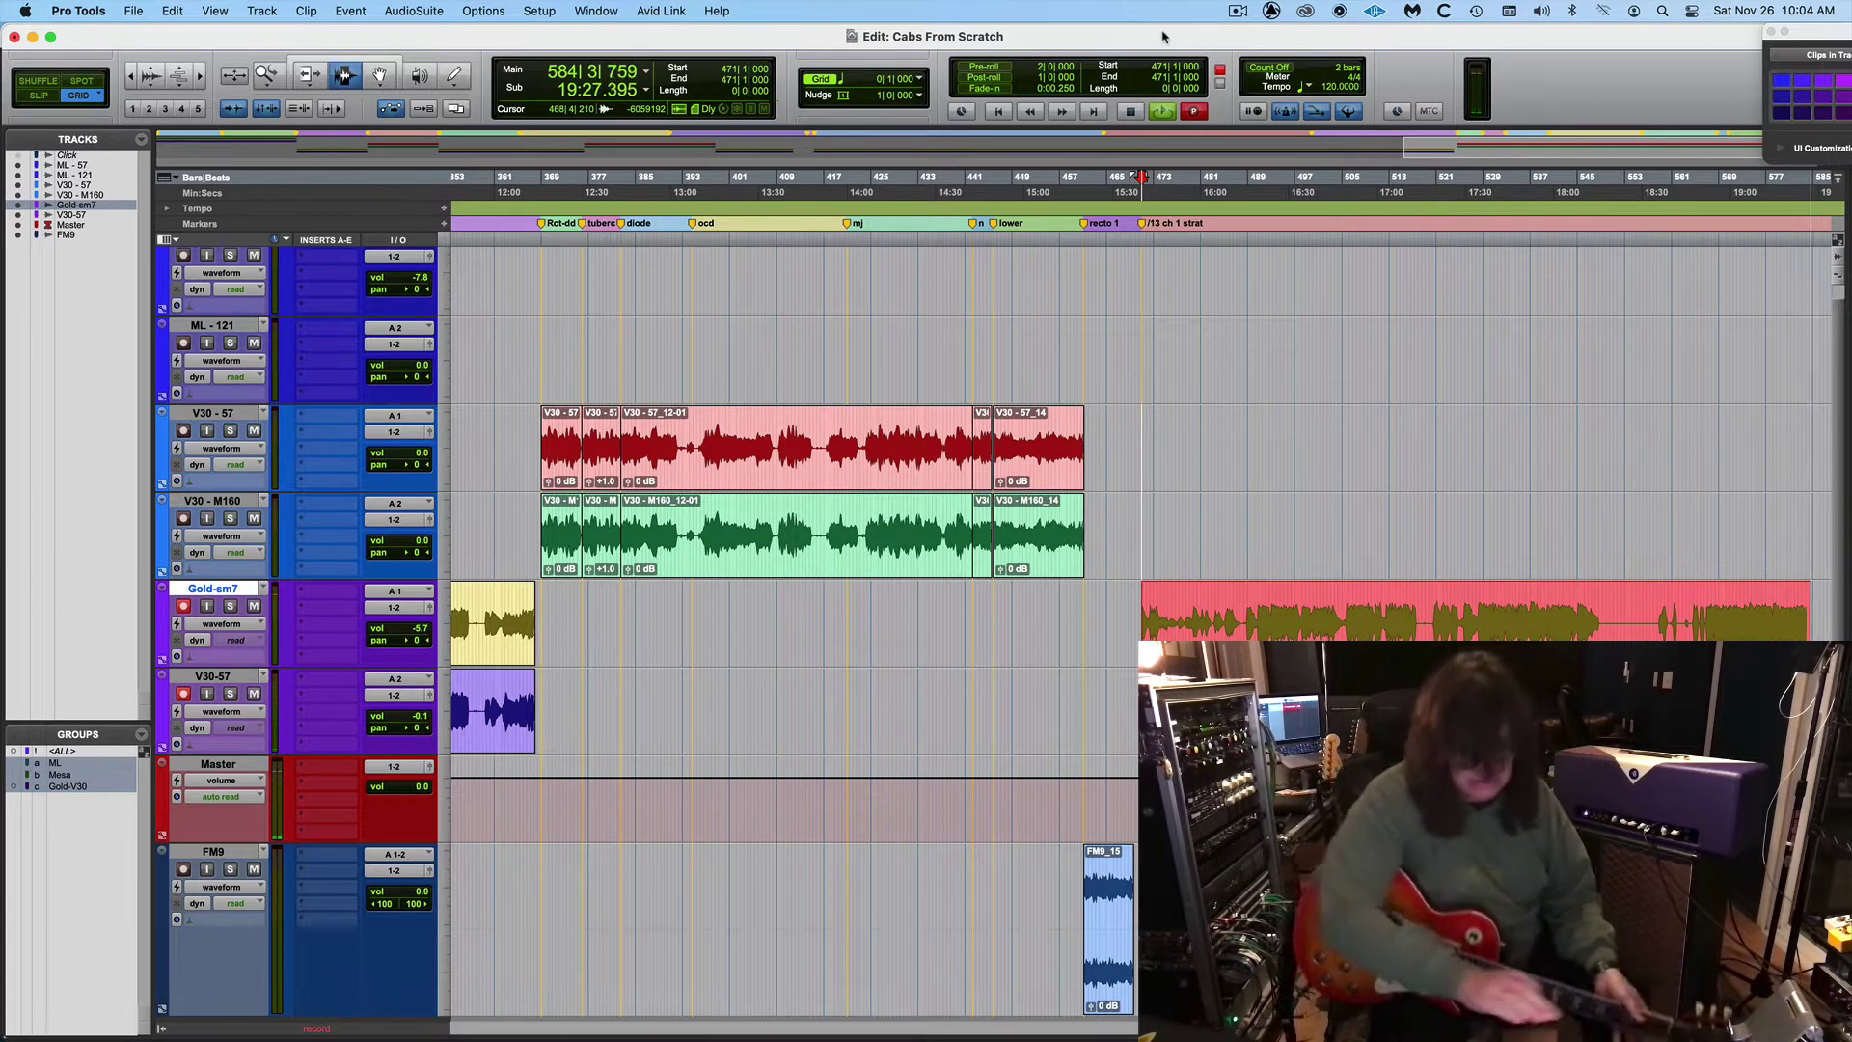
{"action": "key", "text": "space"}
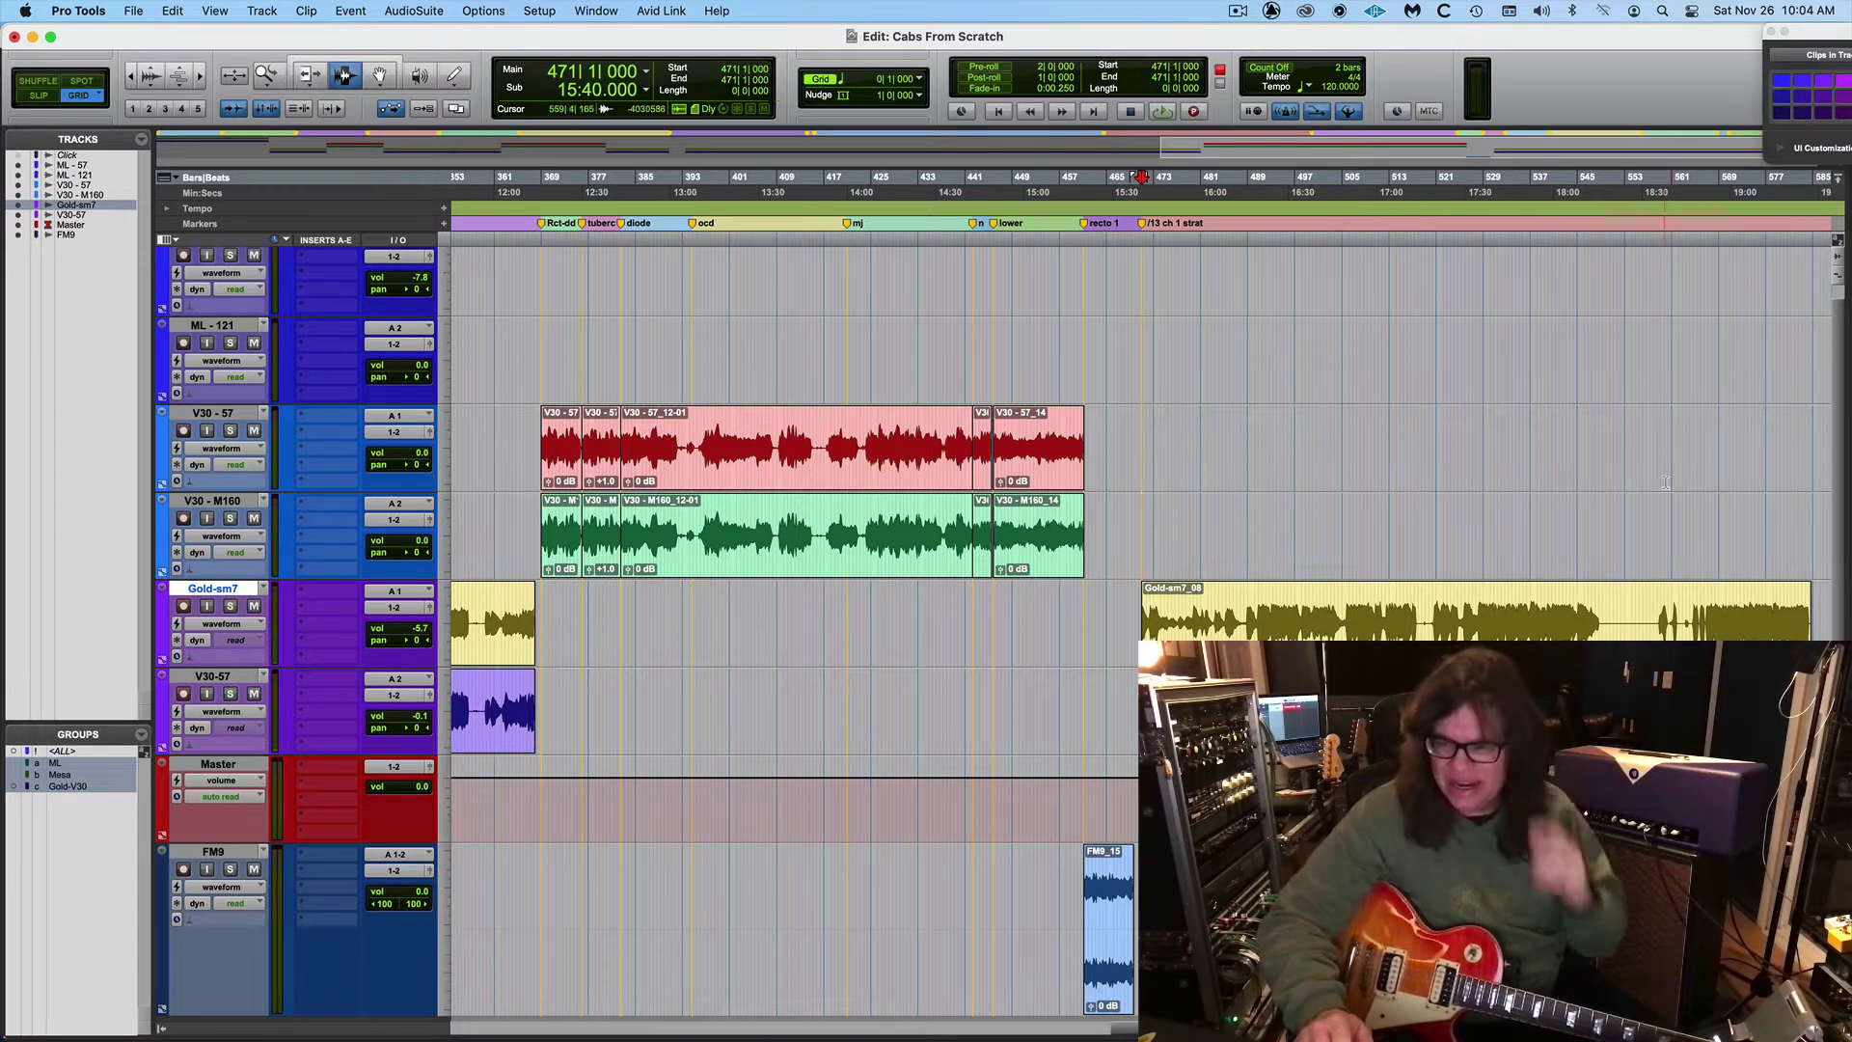
Delete the gap between the two guitar parts on both recorded tracks, from bar 549 beat 2 to about bar 564.
{"action": "left_click", "coordinate": [1666, 588]}
{"action": "key", "text": "super+bracketright"}
{"action": "key", "text": "super+bracketright"}
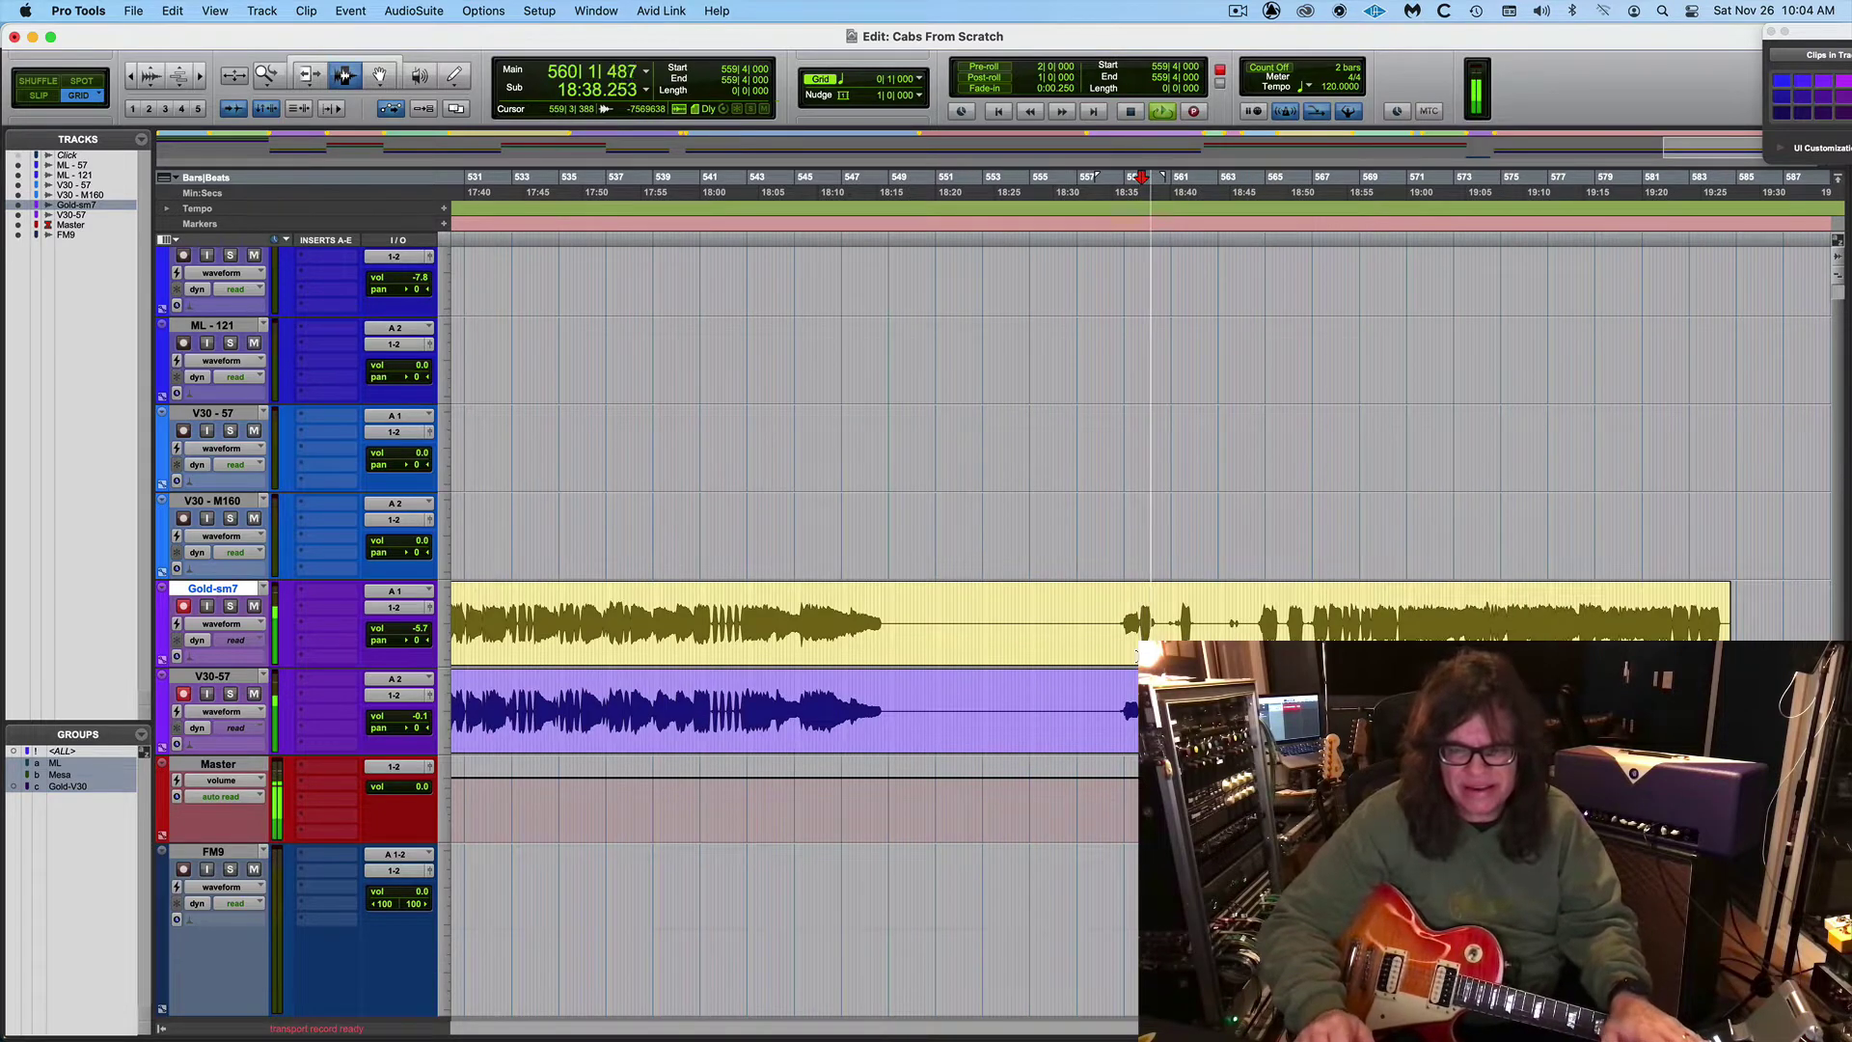
{"action": "left_click_drag", "start_coordinate": [896, 647], "coordinate": [1253, 646]}
{"action": "key", "text": "Delete"}
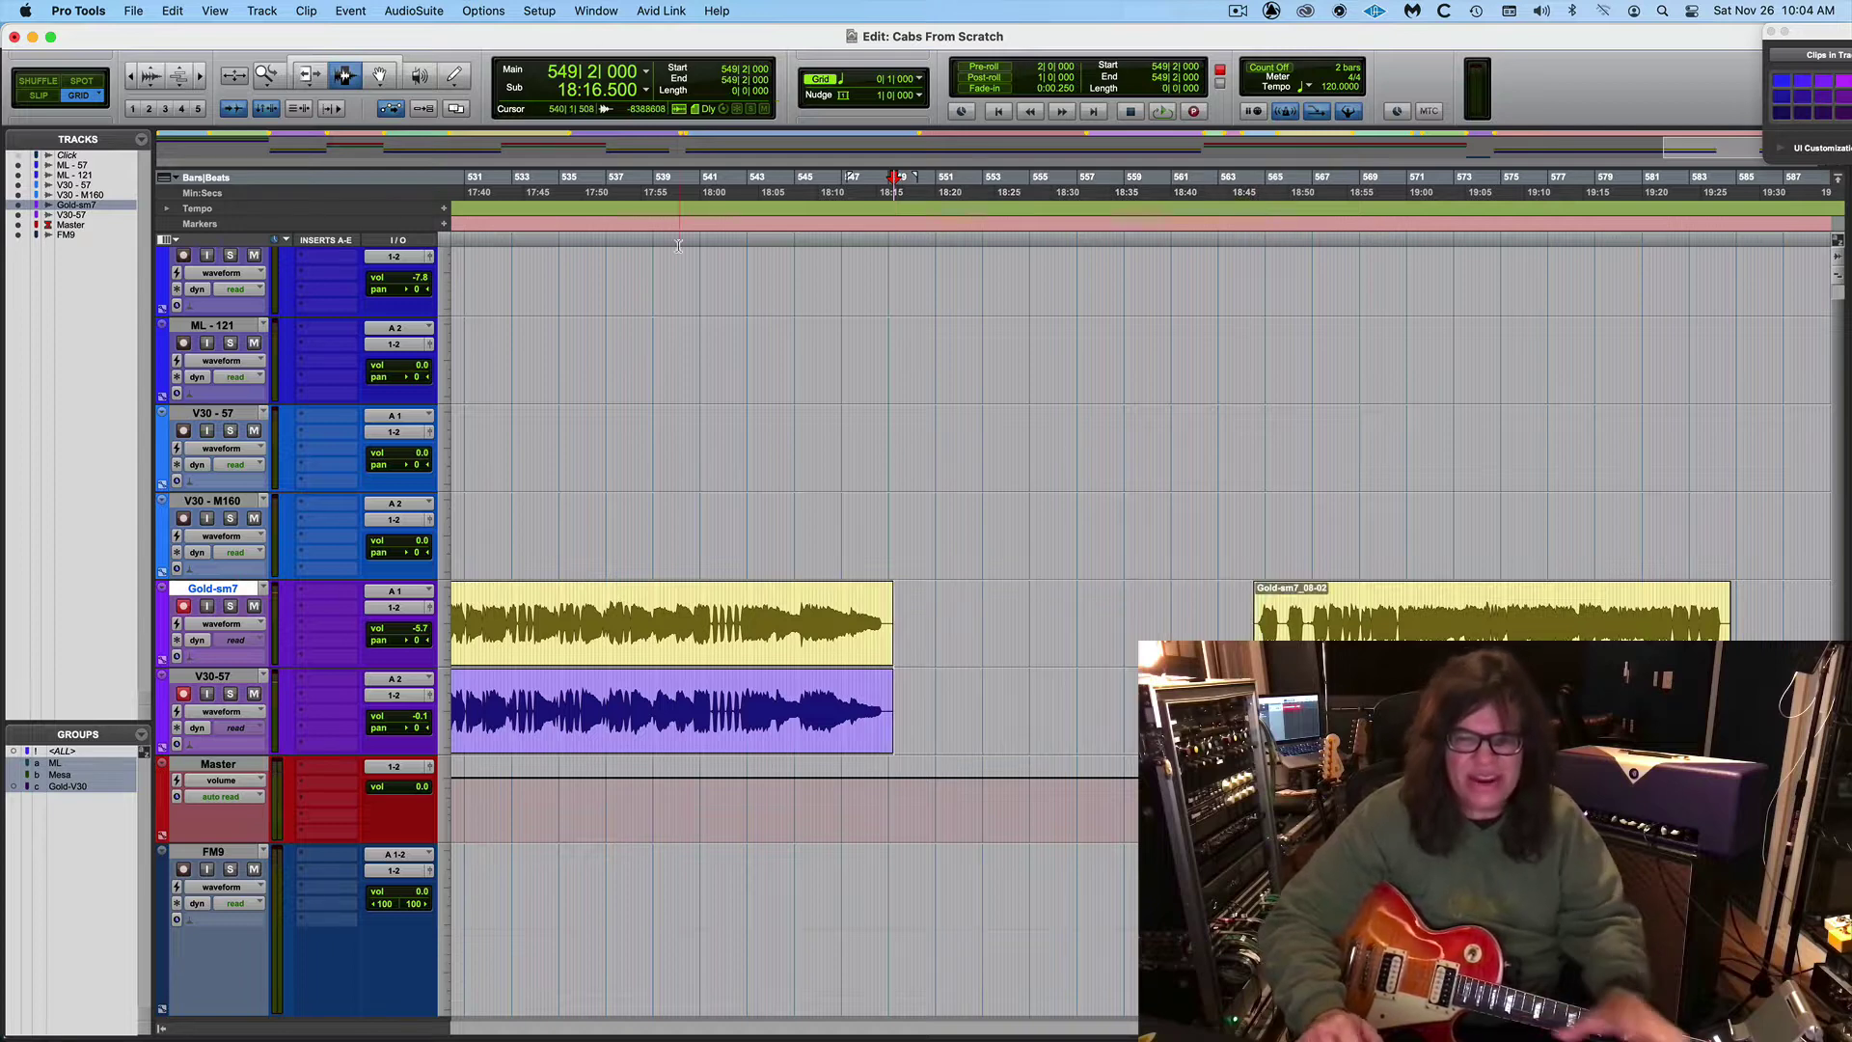
Move the second part's clips back against the first part at bar 549 beat 2 and add a marker named "lp" there.
{"action": "key", "text": "F8"}
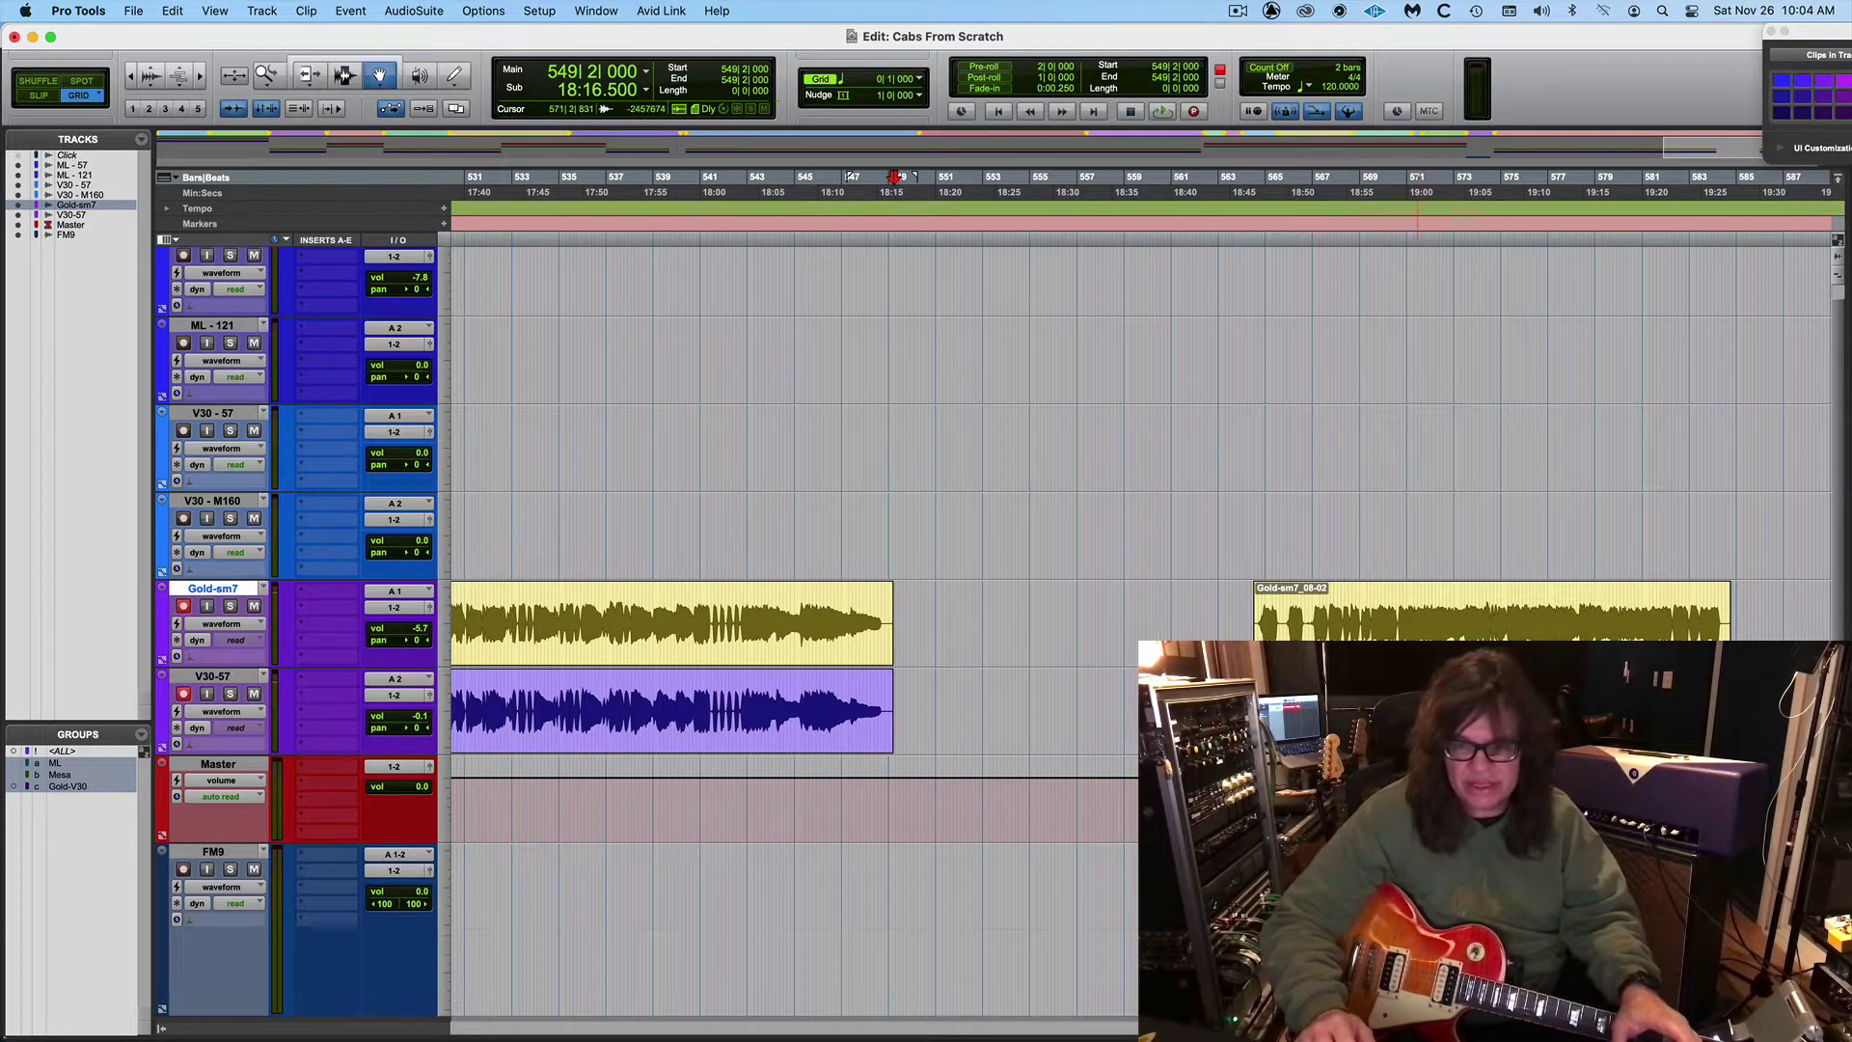
{"action": "left_click_drag", "start_coordinate": [1409, 719], "coordinate": [1050, 715]}
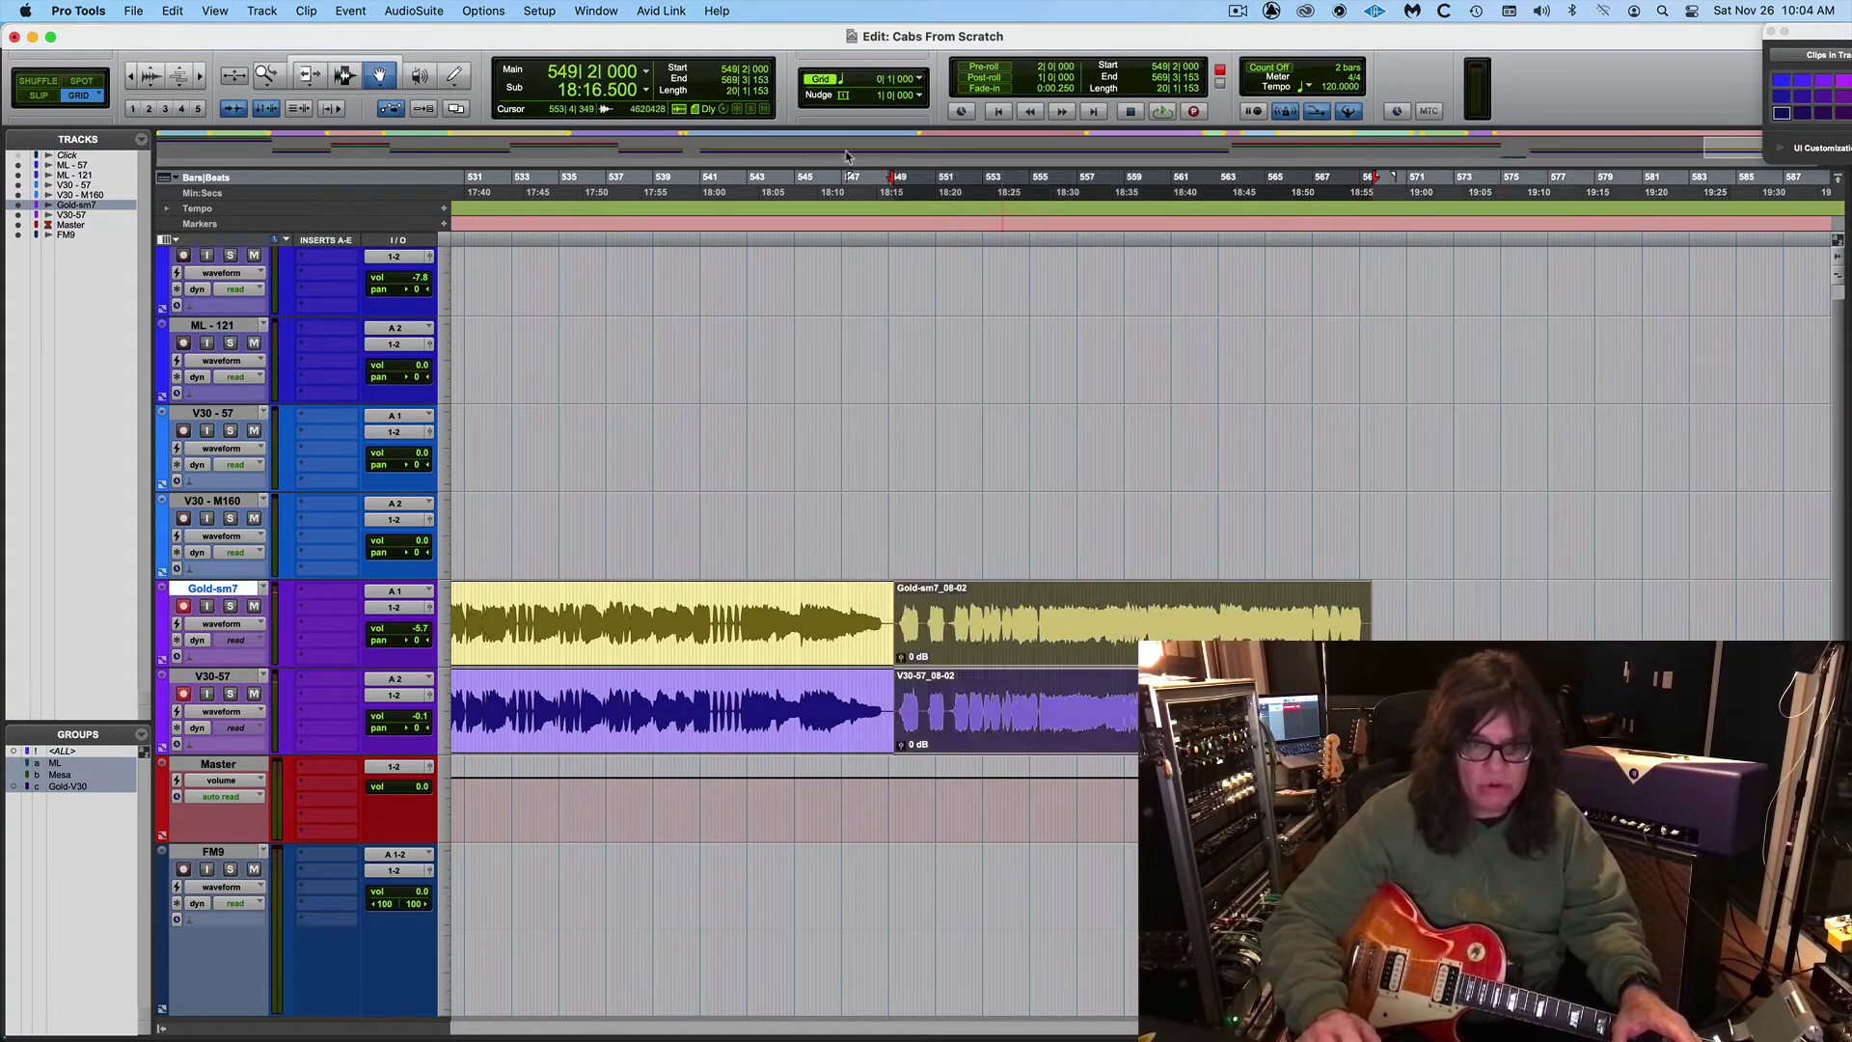
{"action": "key", "text": "KP_Enter"}
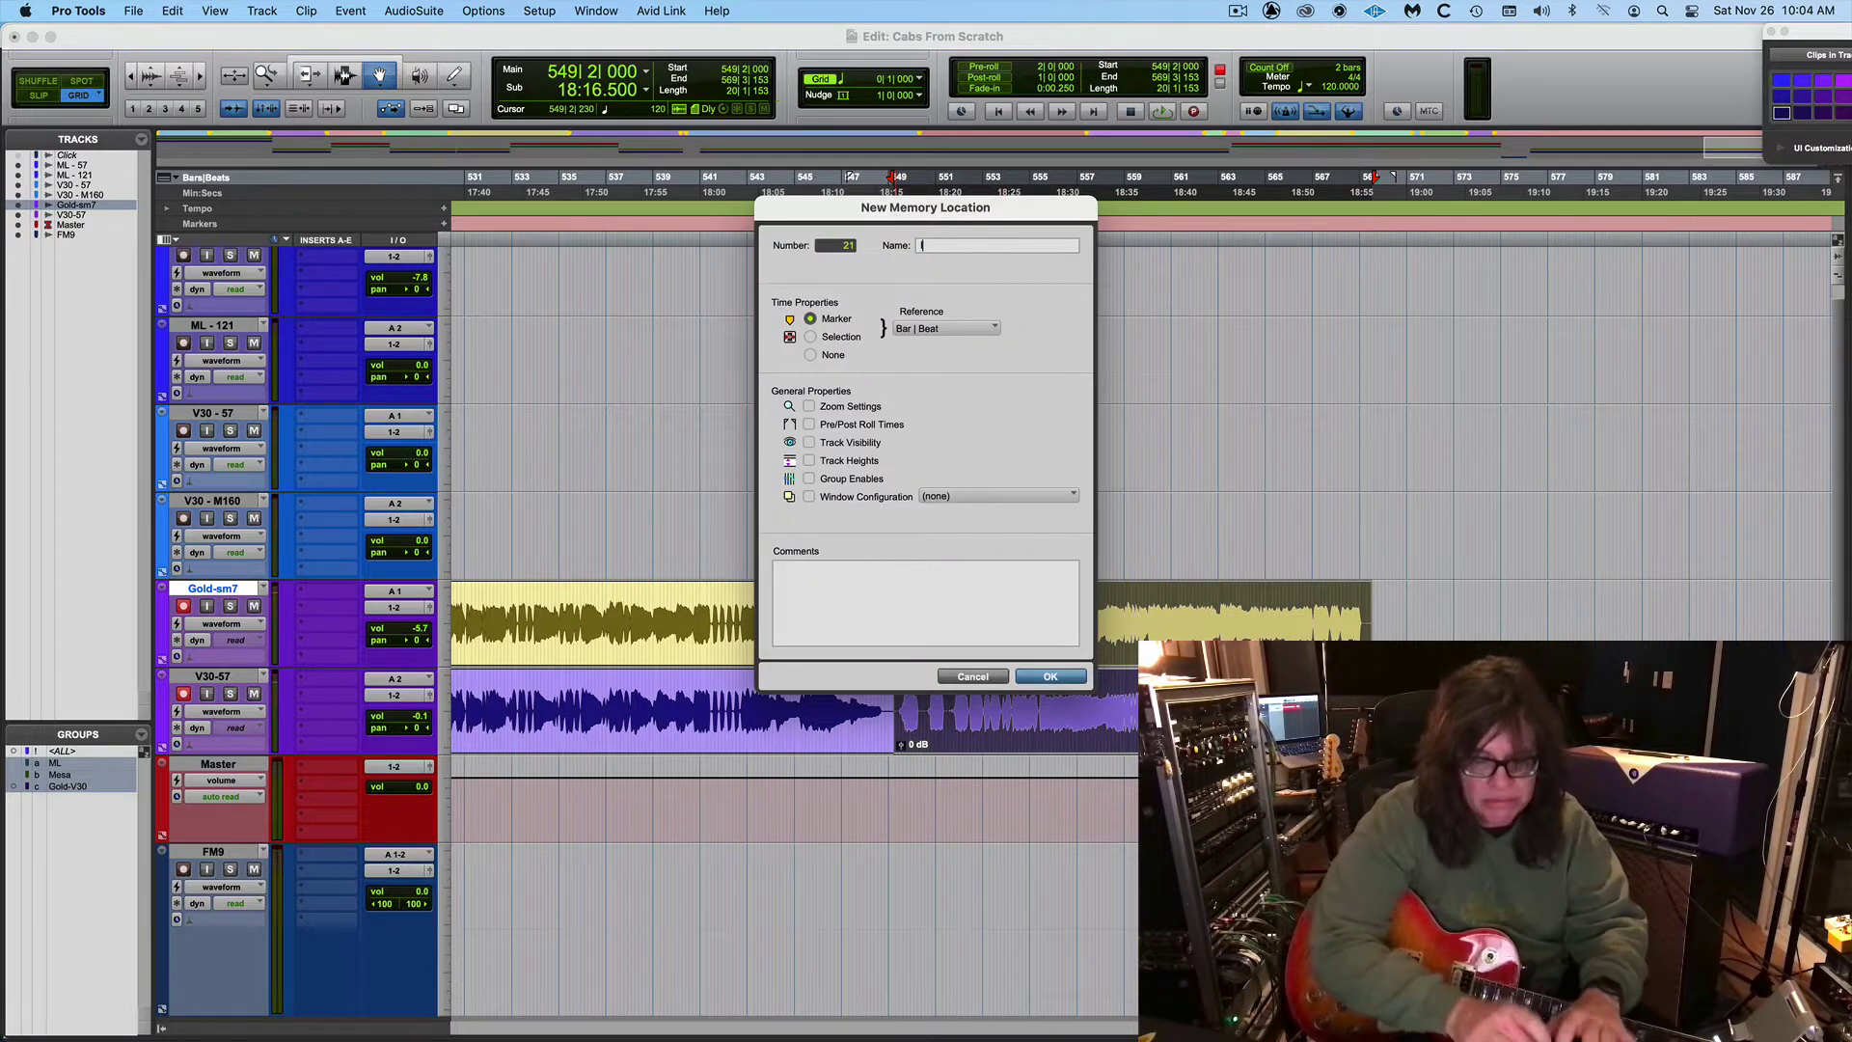
{"action": "key", "text": "Return"}
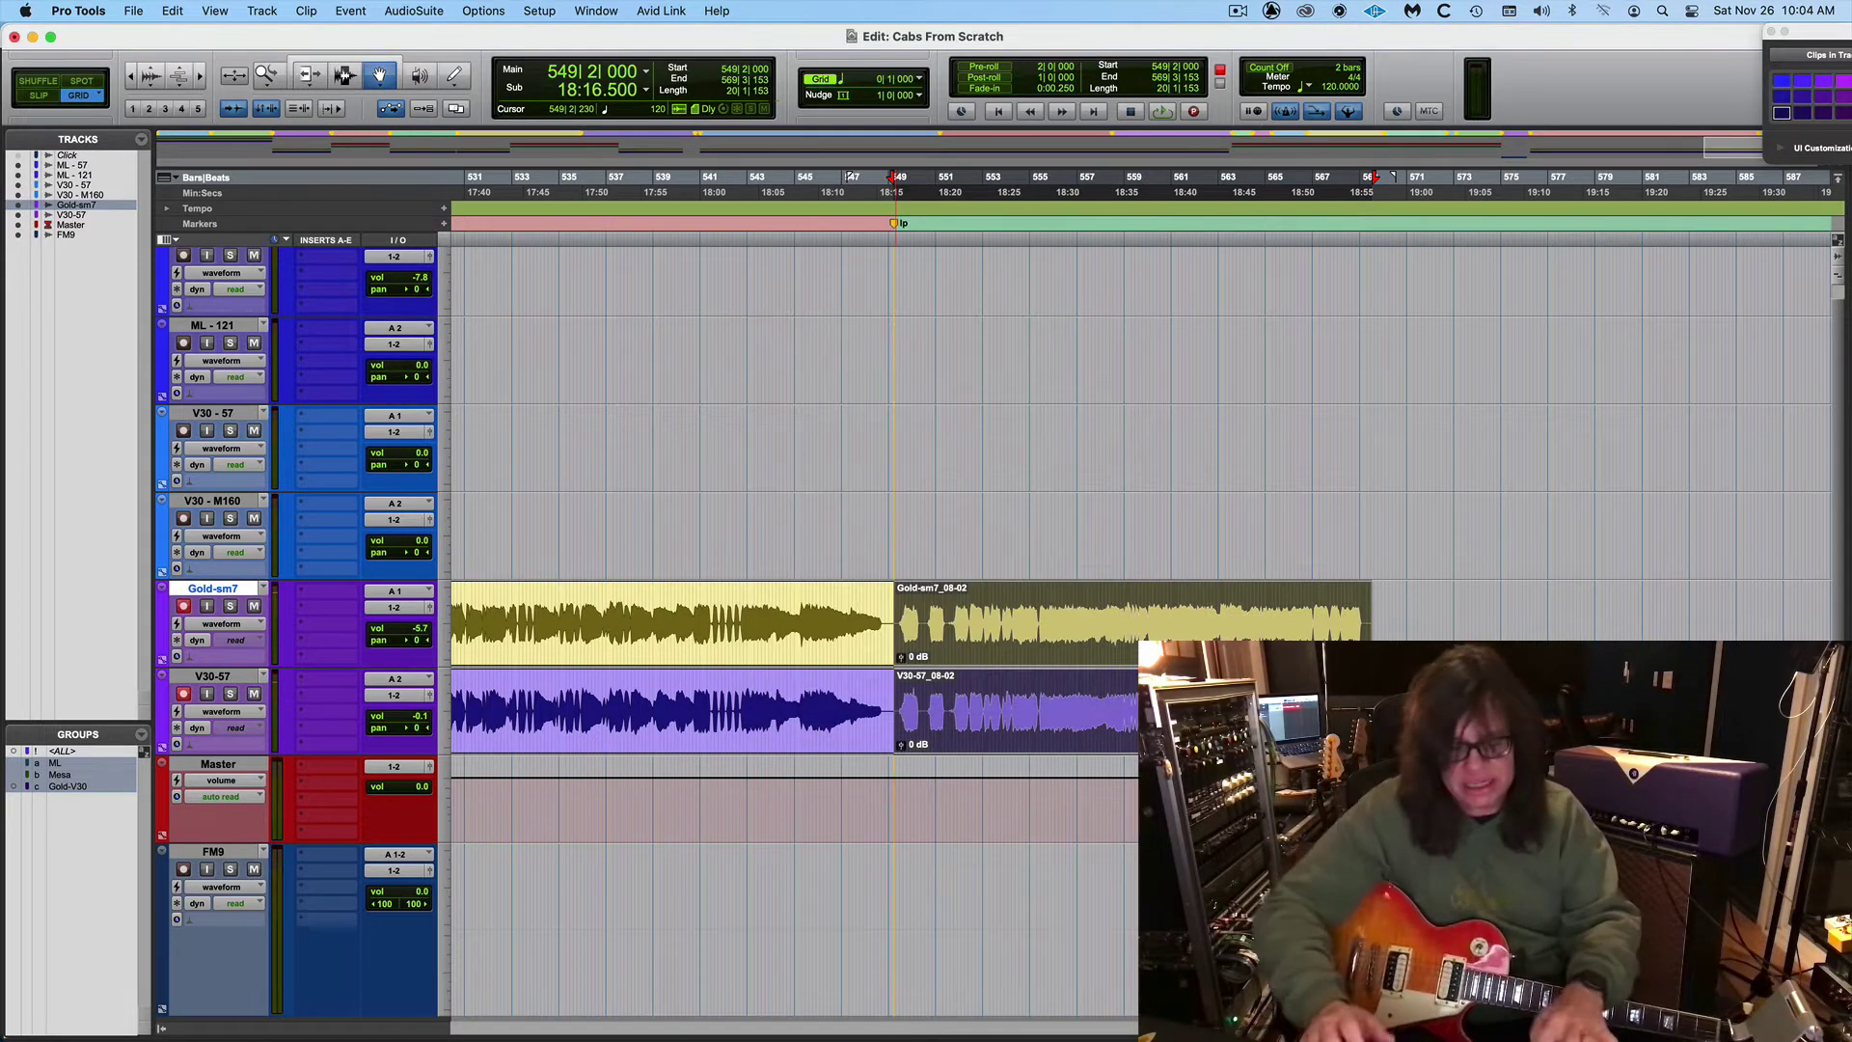
Select the first part's clips on the two recorded tracks and play them back from bar 471.
{"action": "key", "text": "super+bracketleft"}
{"action": "key", "text": "super+bracketleft"}
{"action": "left_click", "coordinate": [810, 619]}
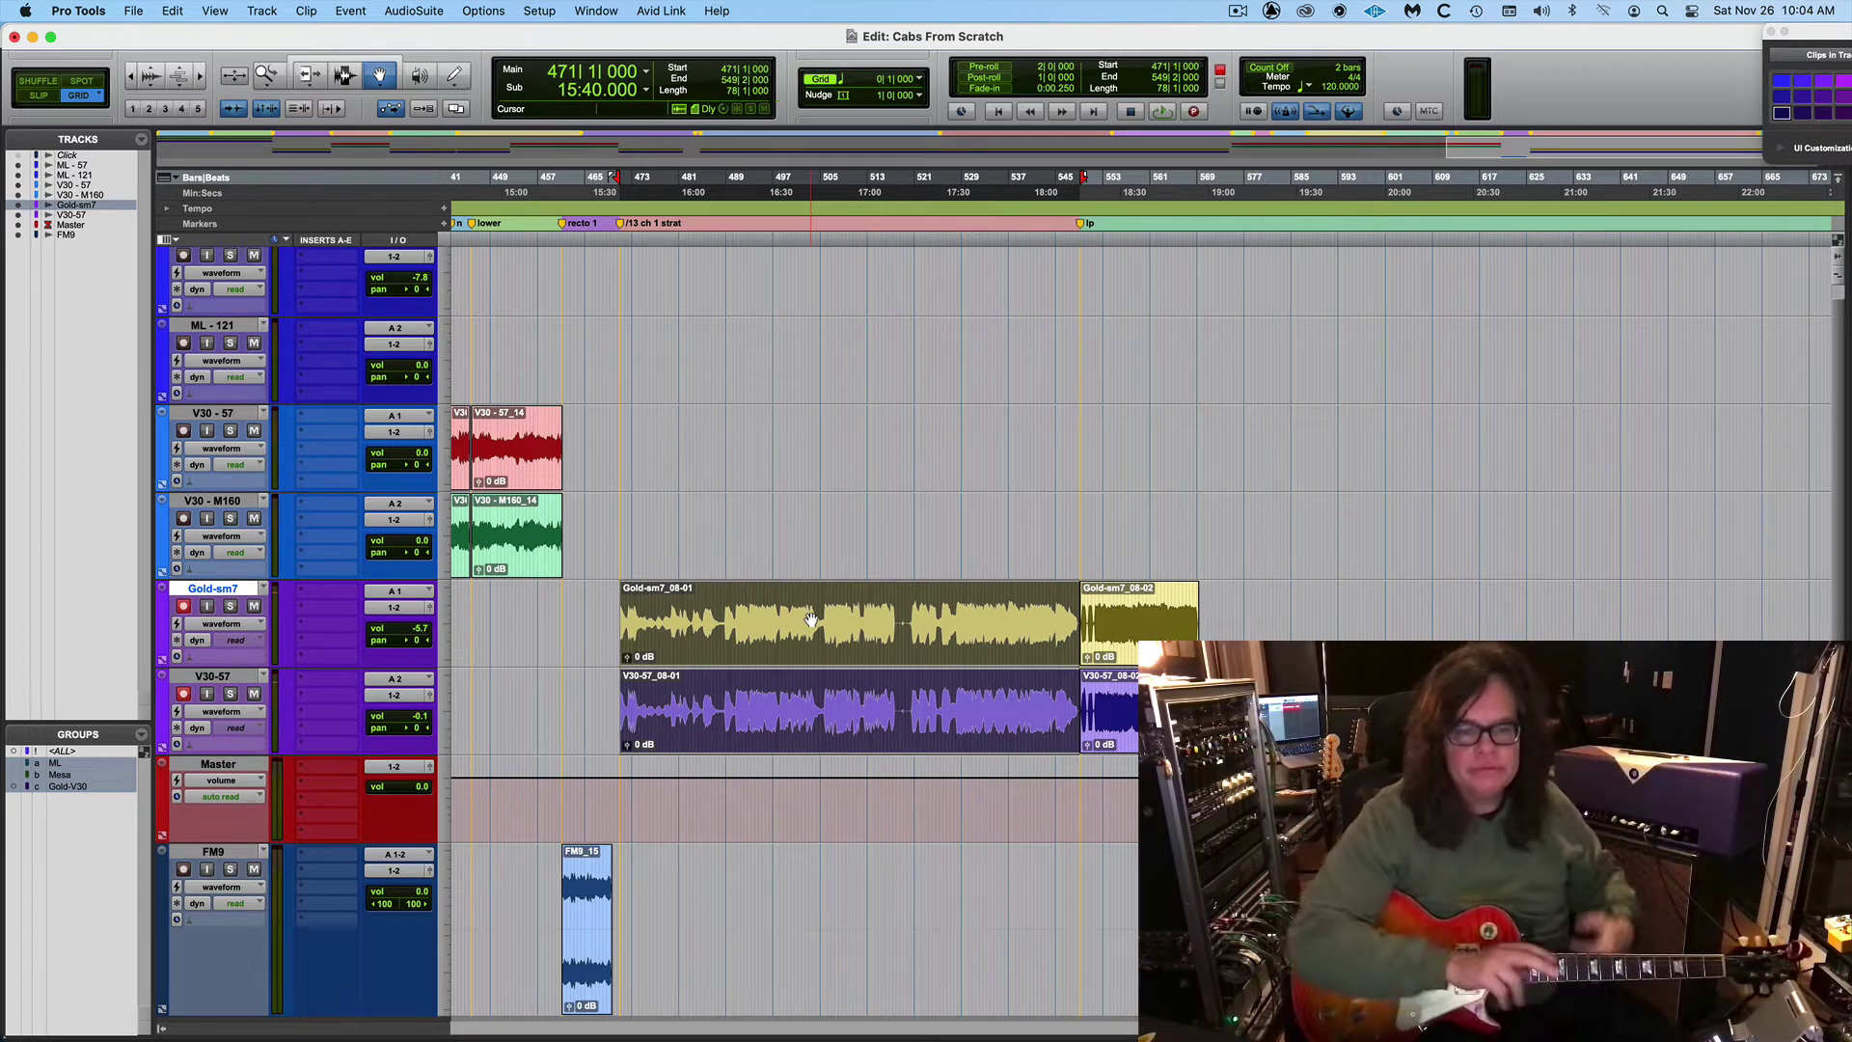
{"action": "key", "text": "space"}
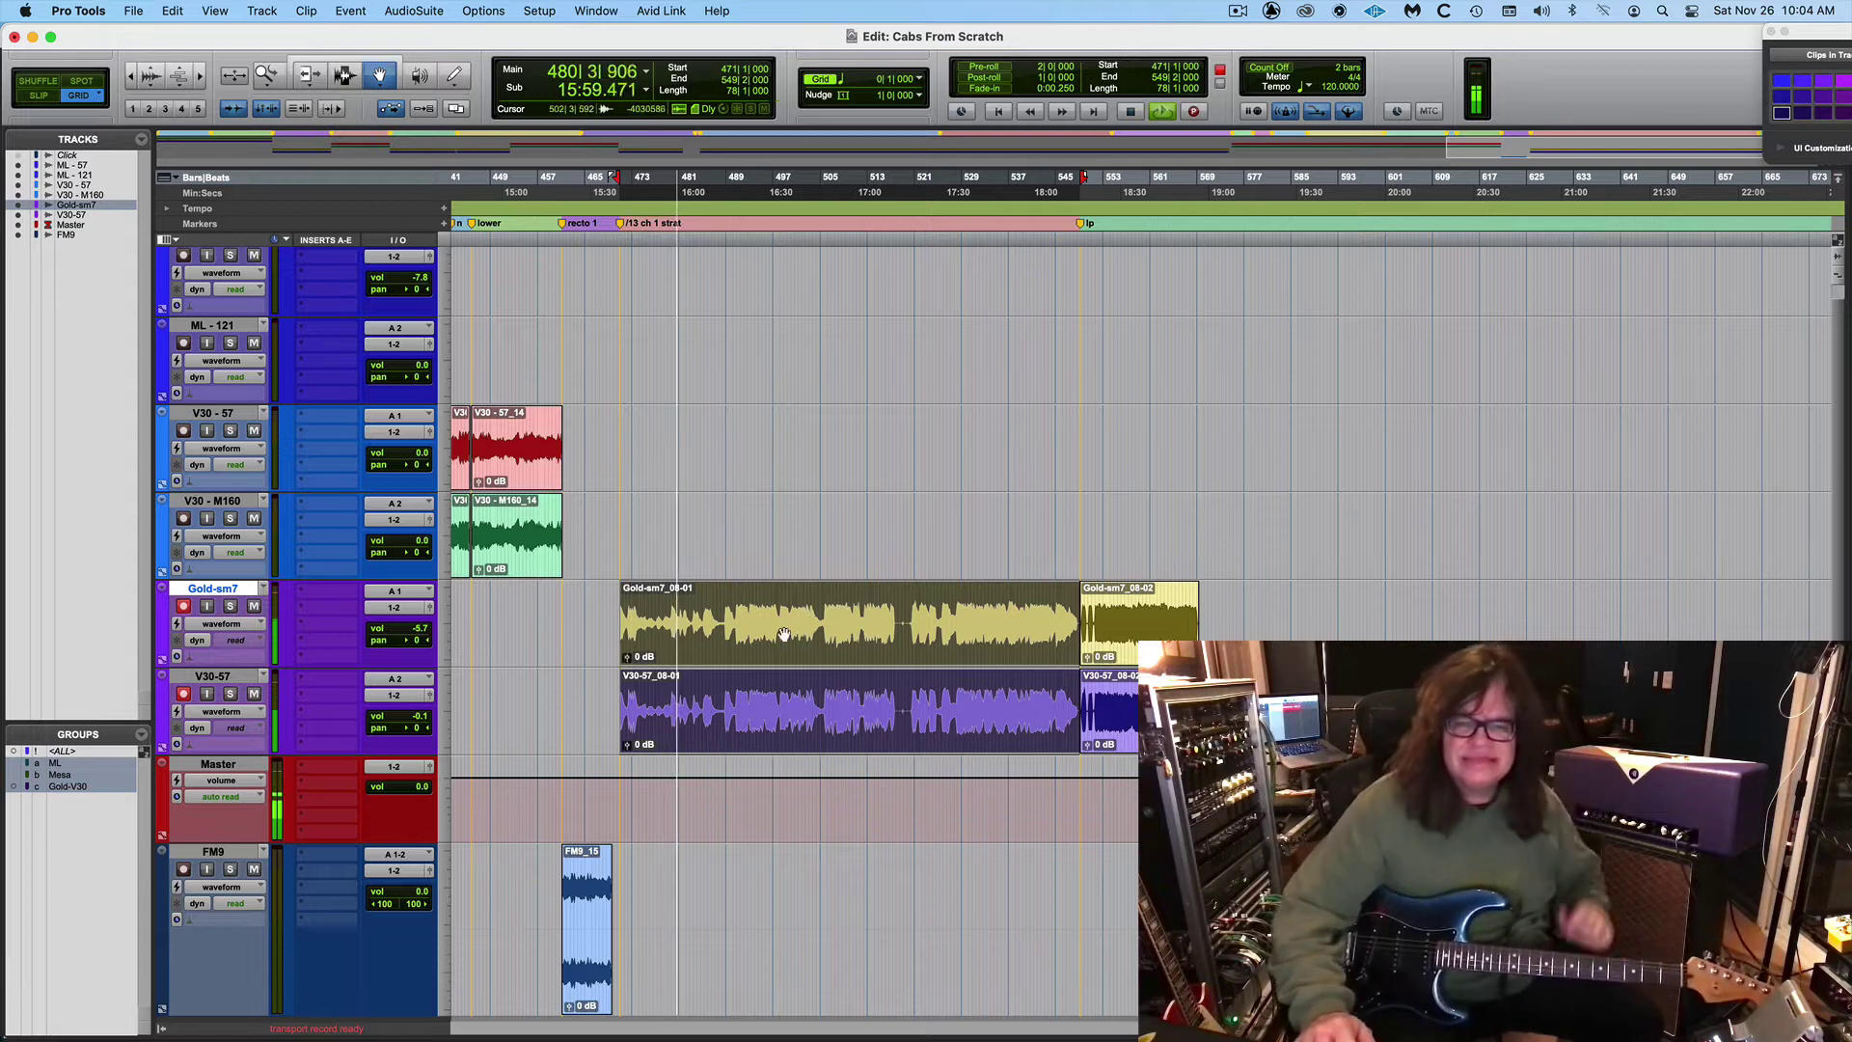
Switch to the Selector tool, play the strat part from bar 490, and stop playback.
{"action": "left_click", "coordinate": [344, 75]}
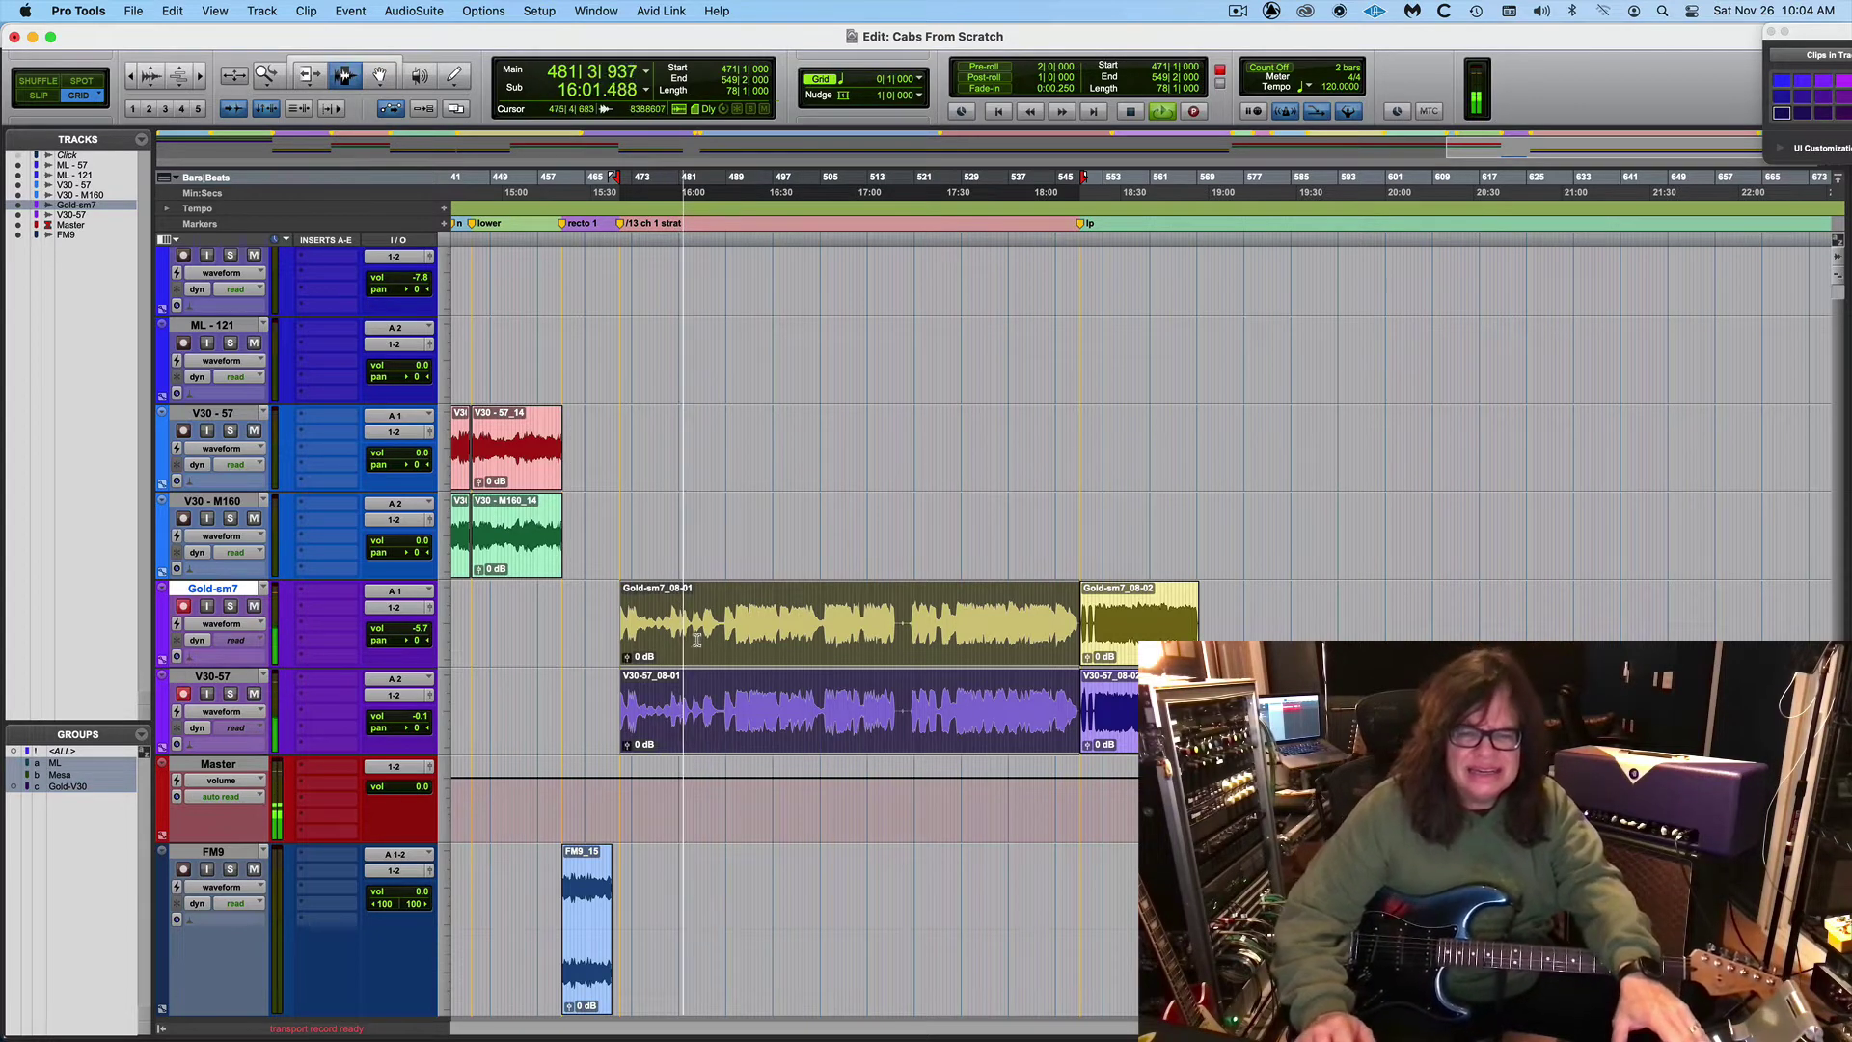
{"action": "left_click", "coordinate": [742, 644]}
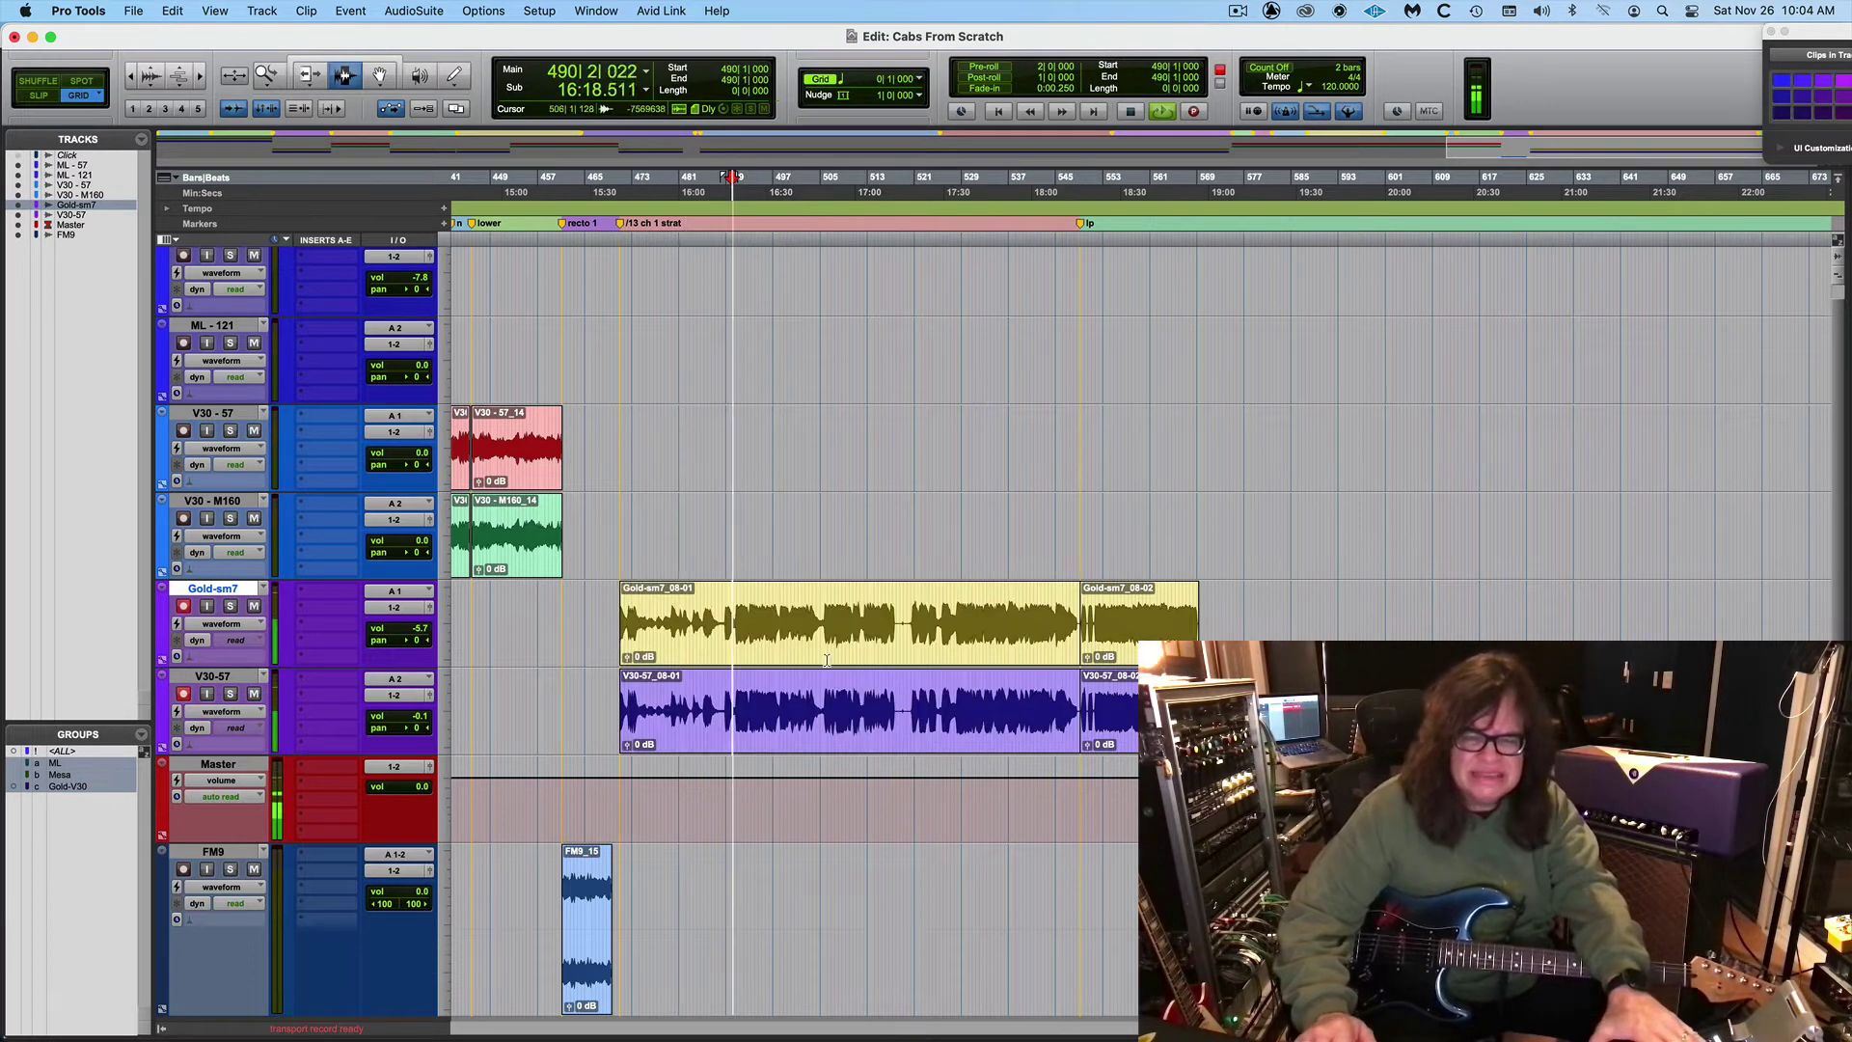
{"action": "key", "text": "t"}
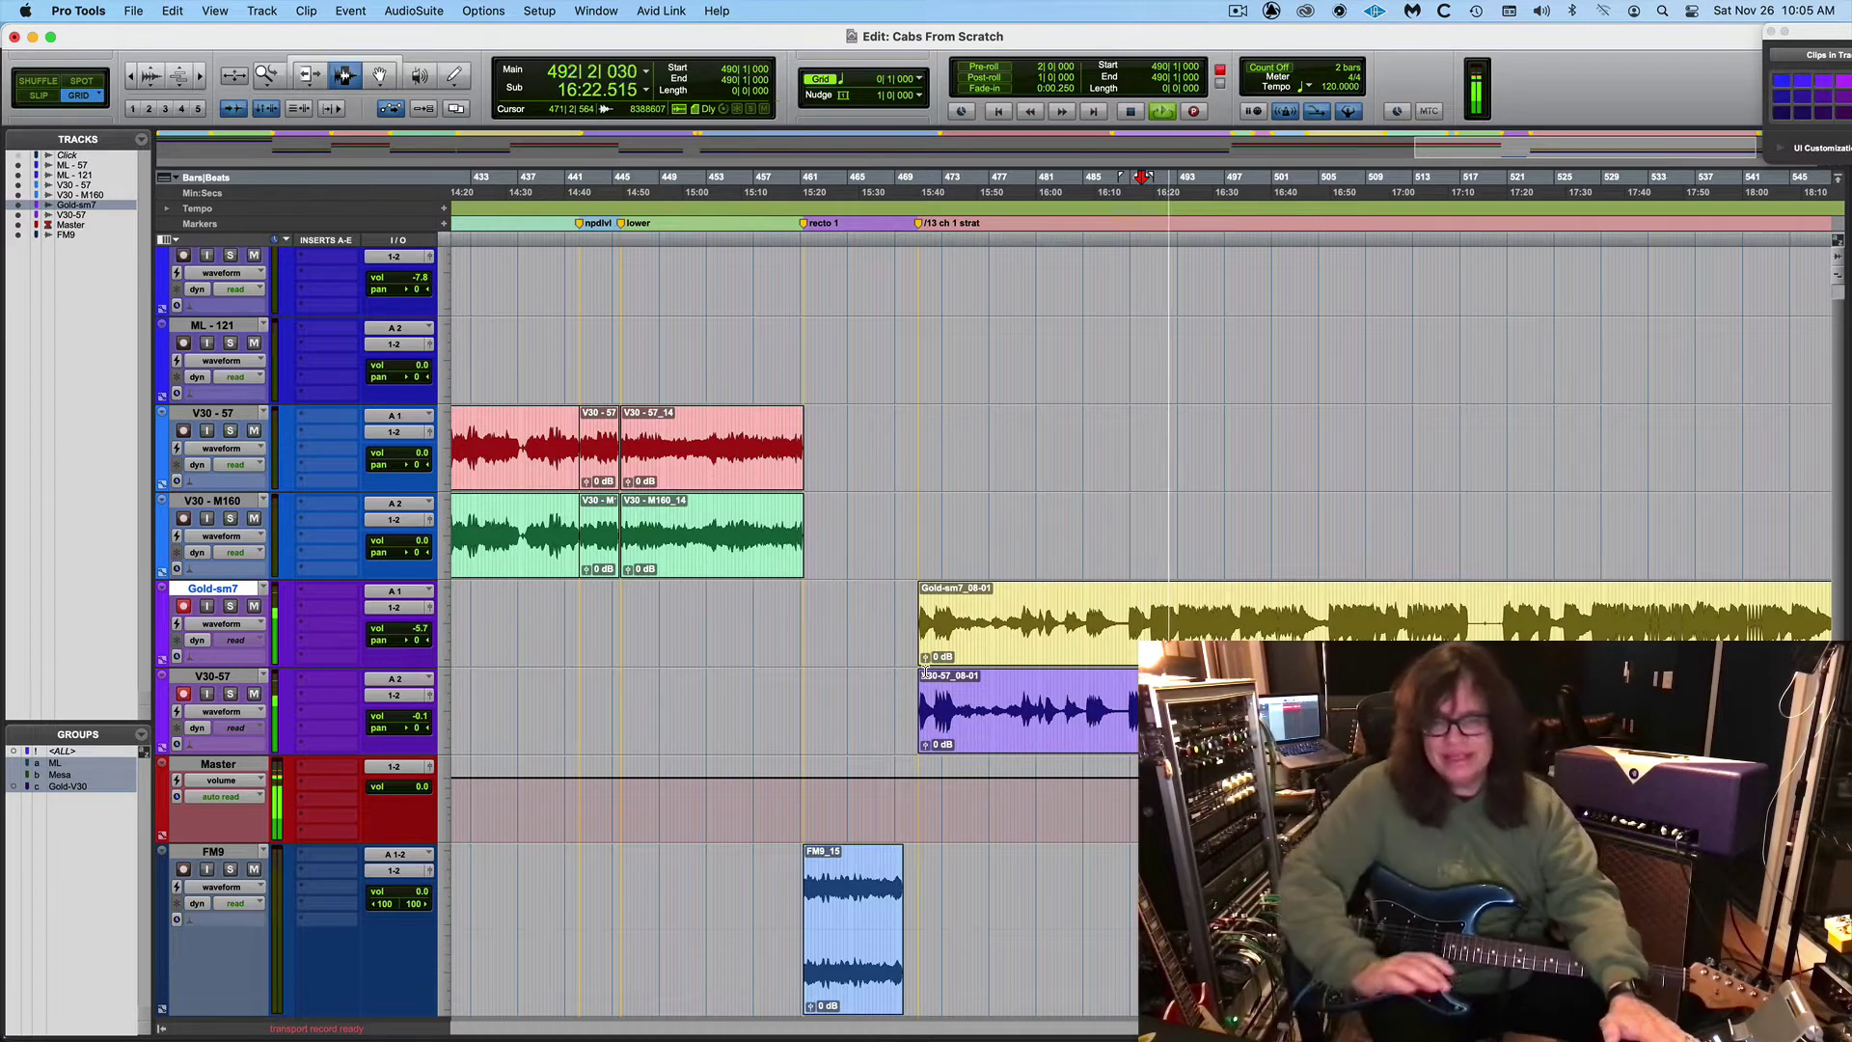
{"action": "key", "text": "space"}
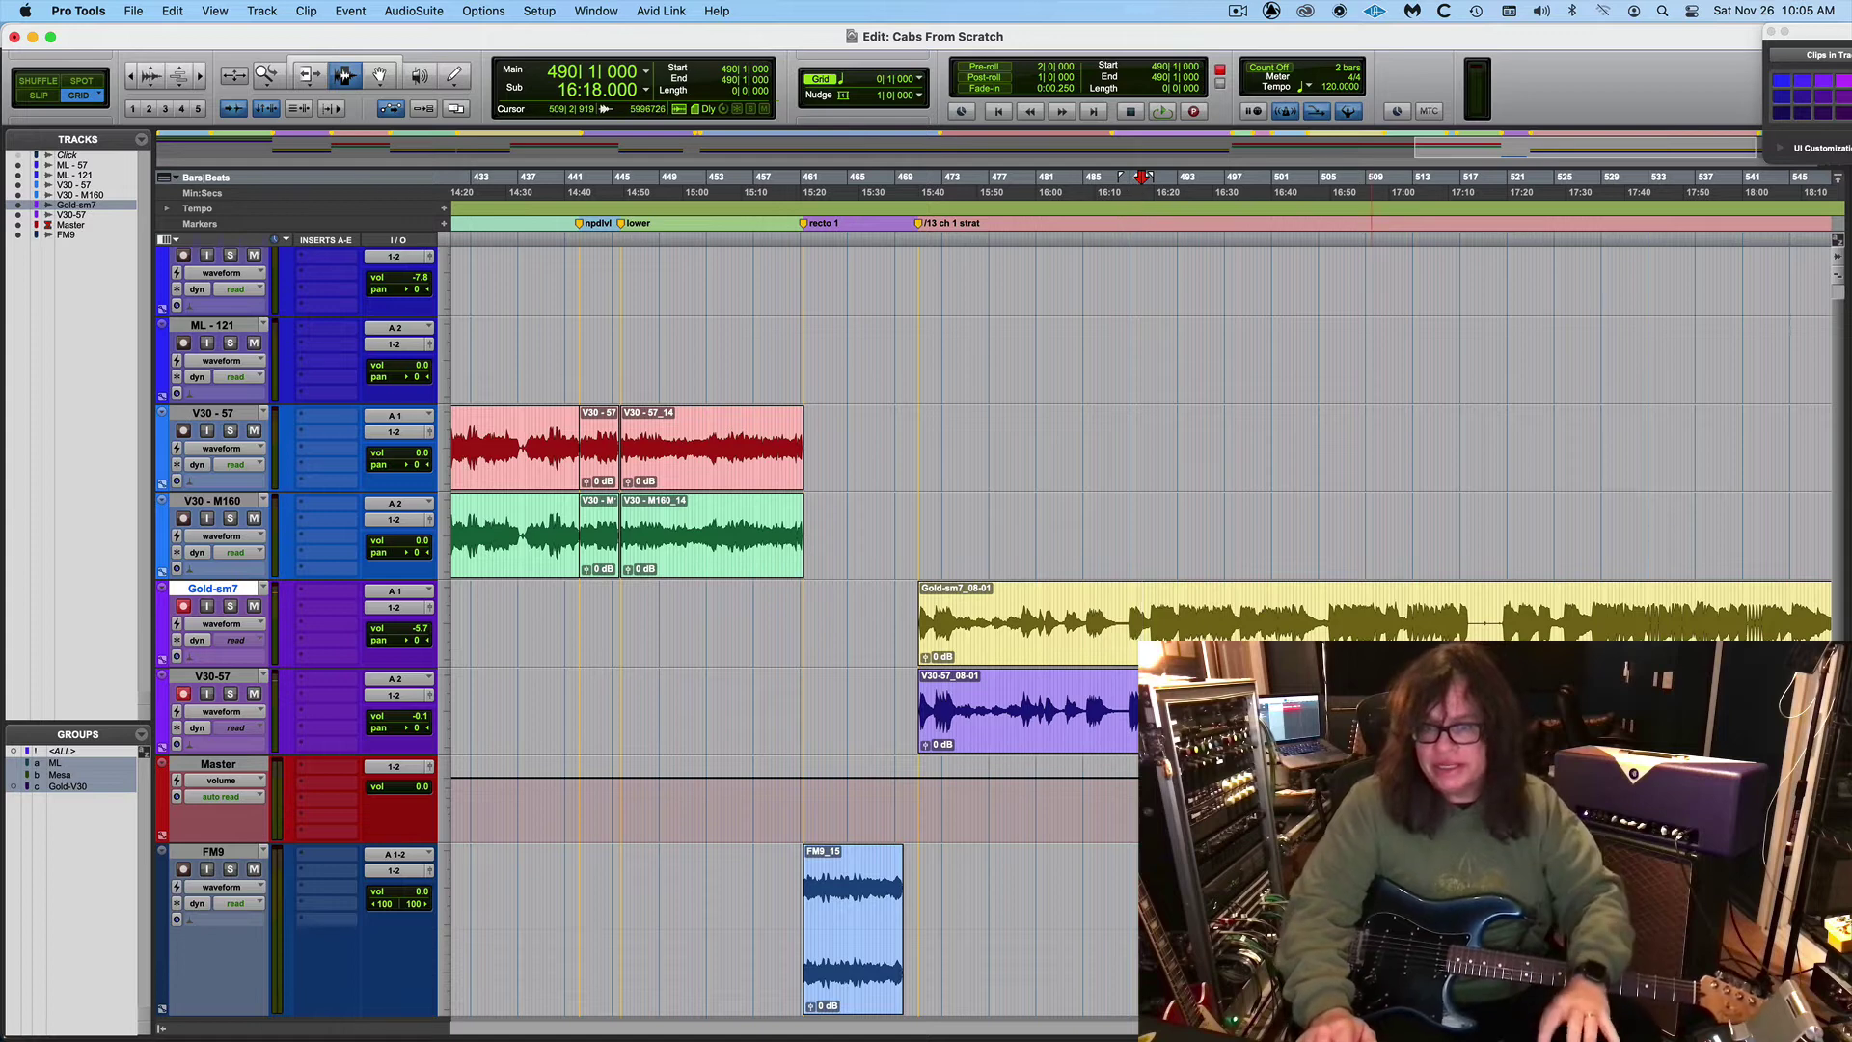
Audition further sections of the strat part from bar 506 and bar 521, and stop playback.
{"action": "left_click", "coordinate": [1330, 623]}
{"action": "key", "text": "space"}
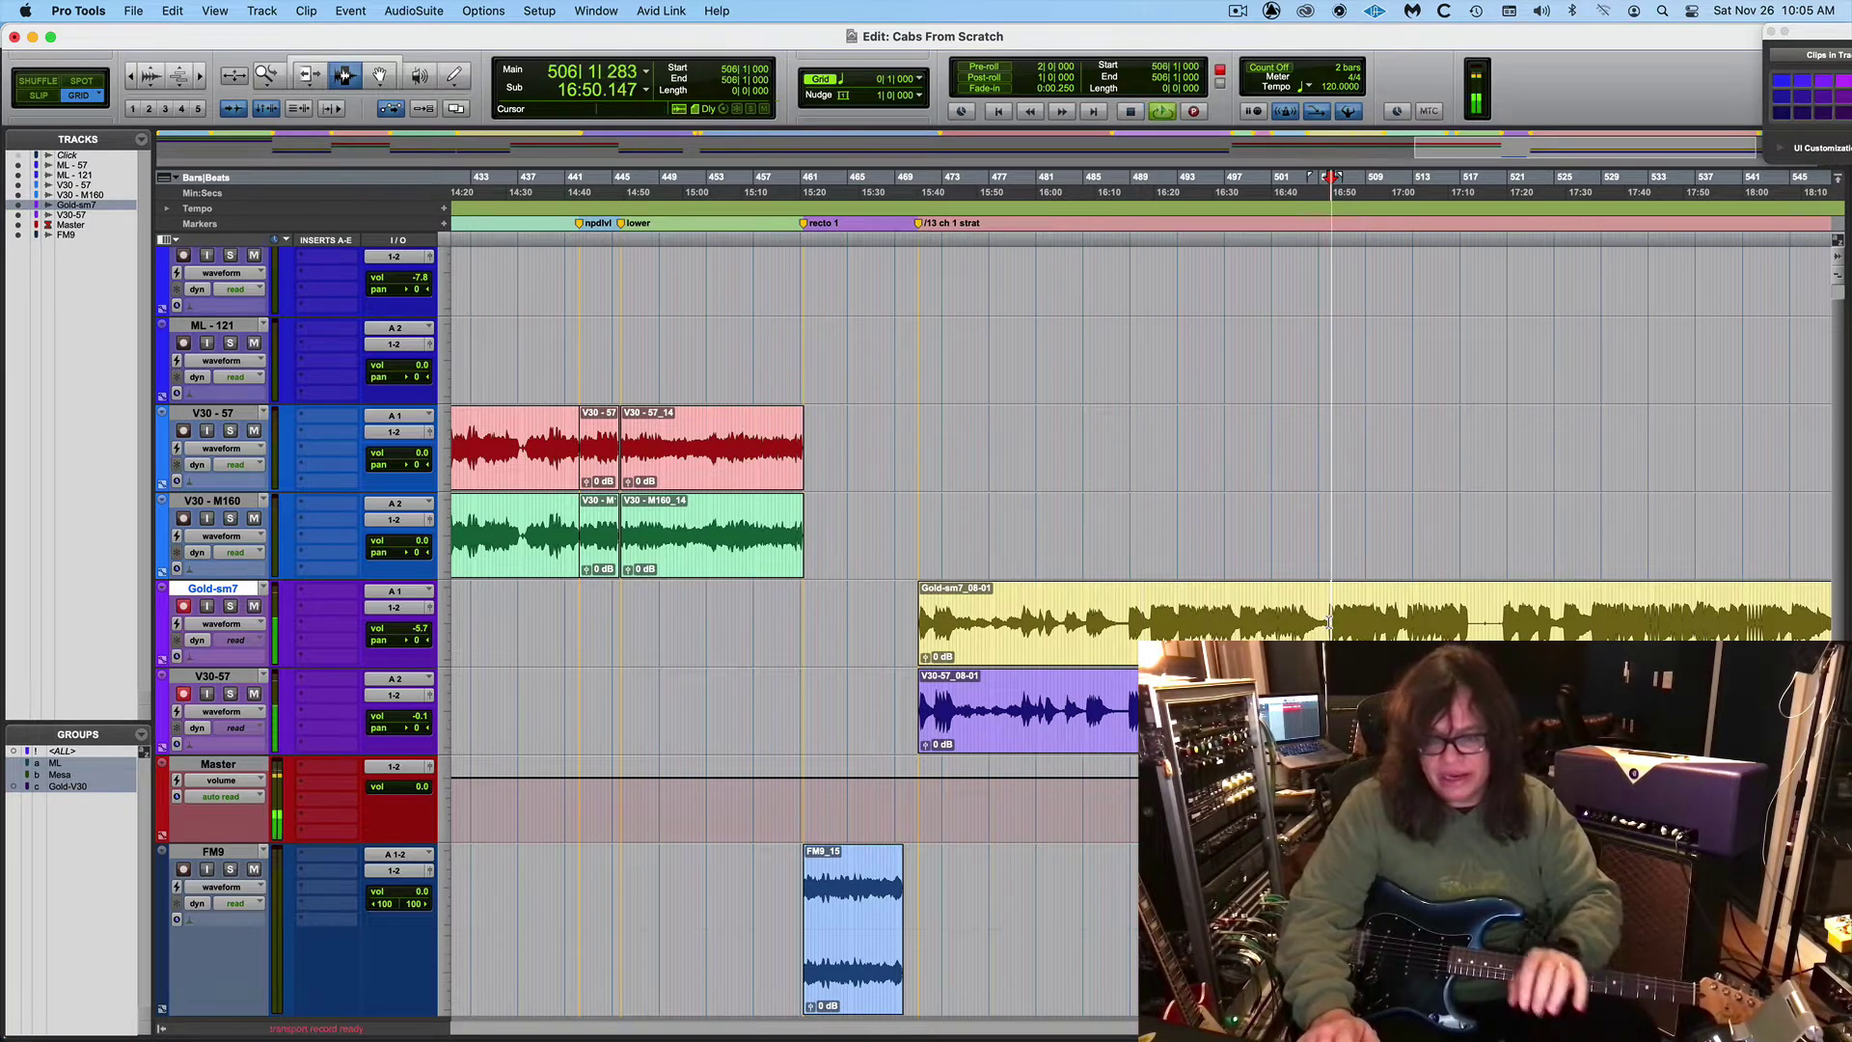
{"action": "key", "text": "r"}
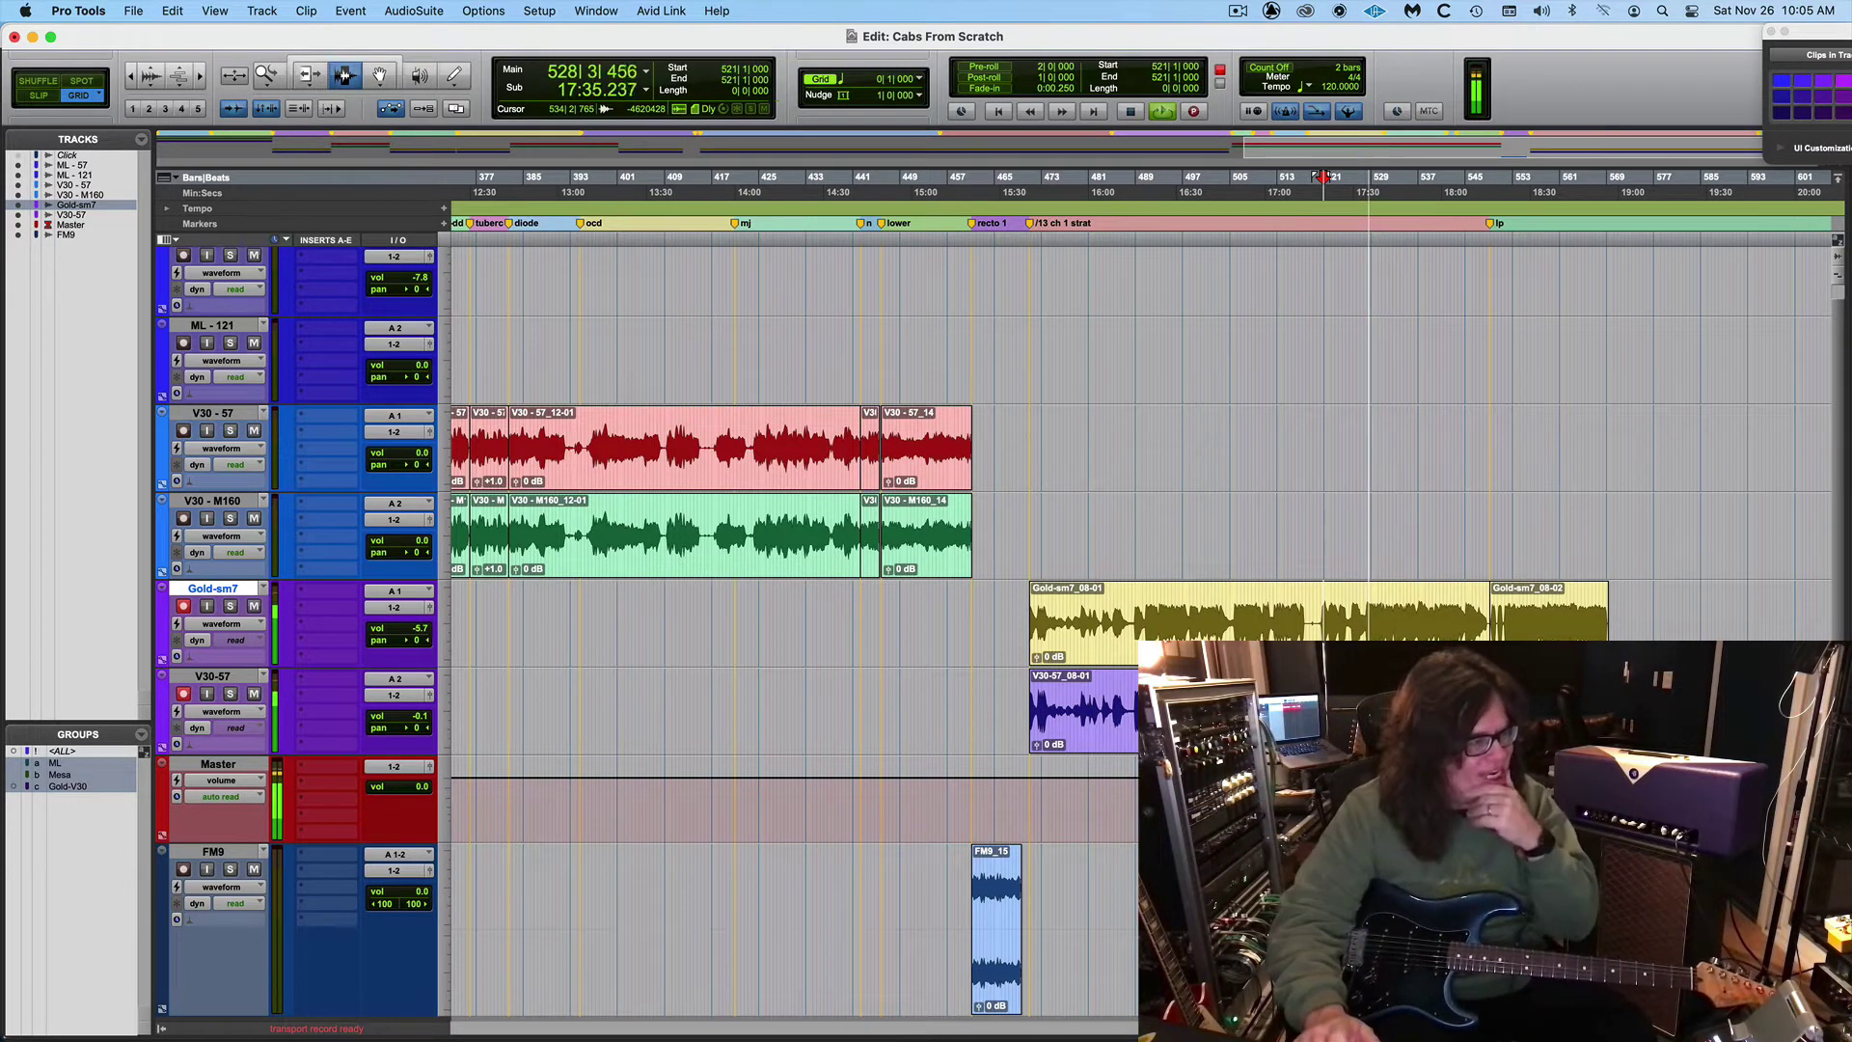
{"action": "key", "text": "space"}
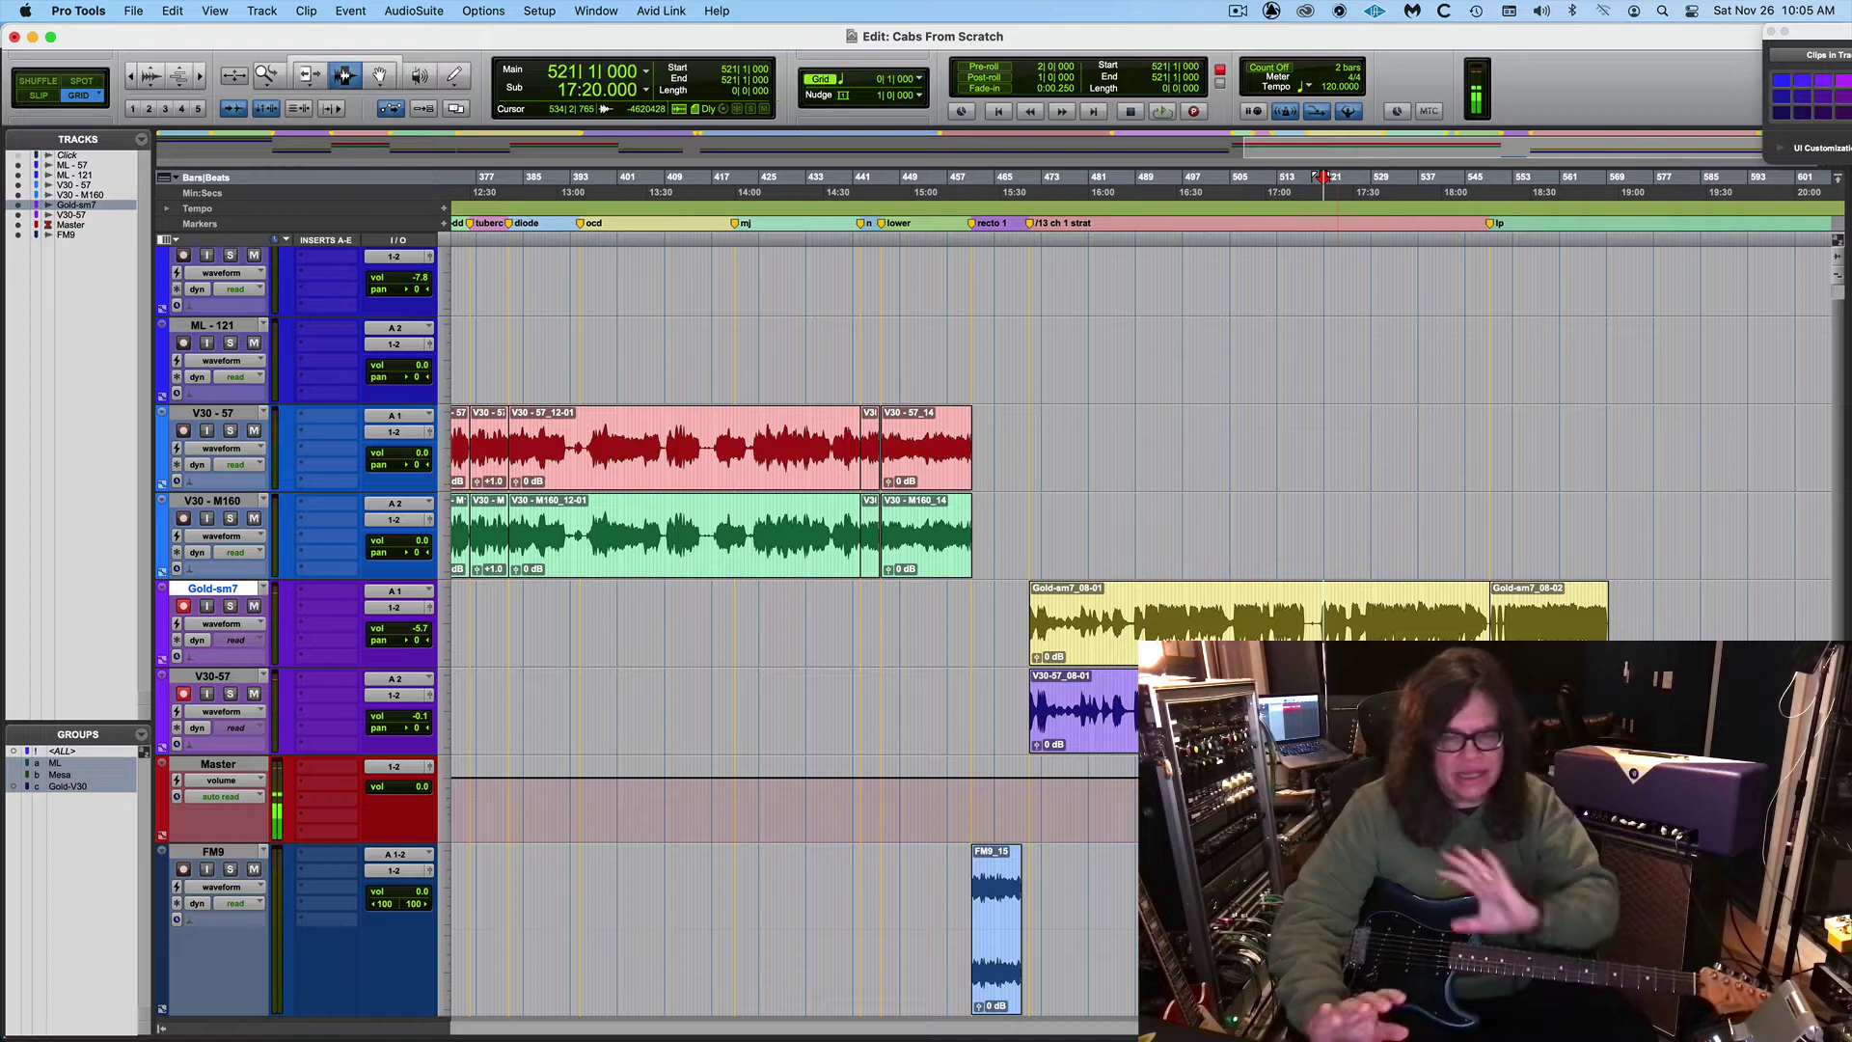
Play the "lp" clips from their start and again from bar 557, and stop playback.
{"action": "double_click", "coordinate": [1549, 614]}
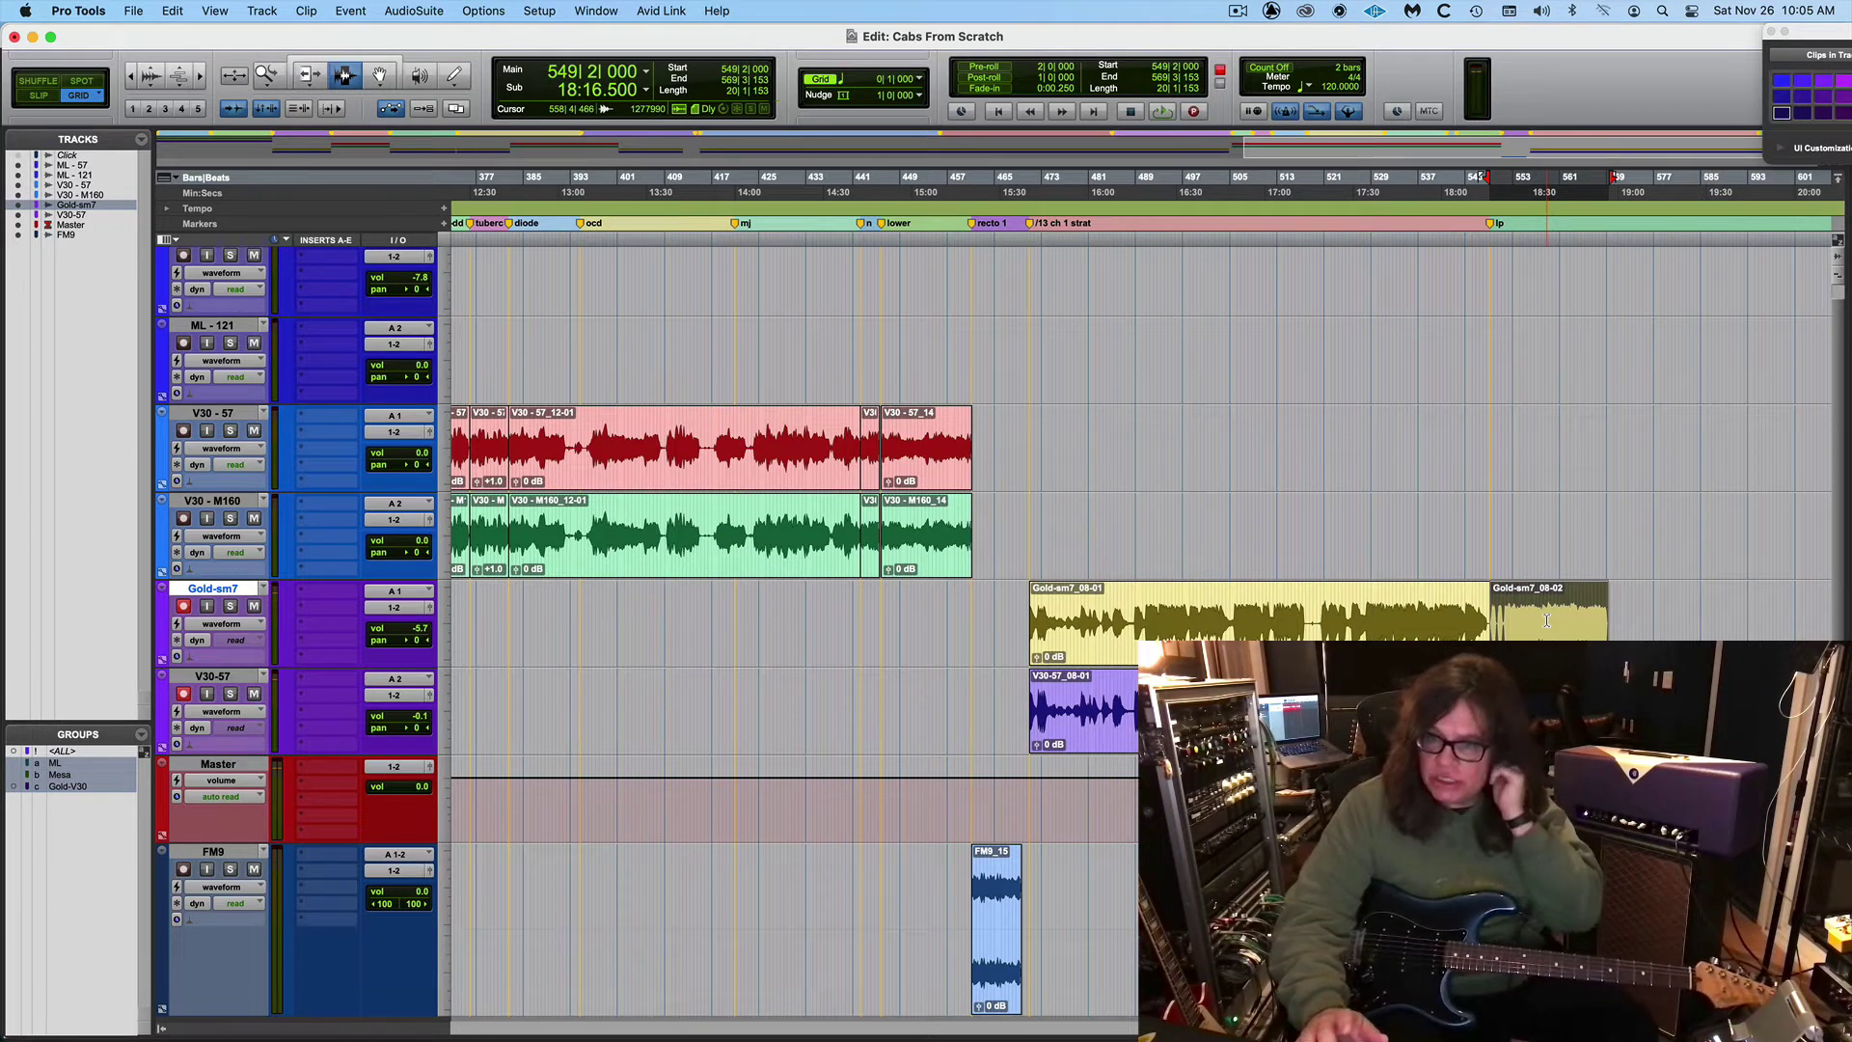
{"action": "key", "text": "space"}
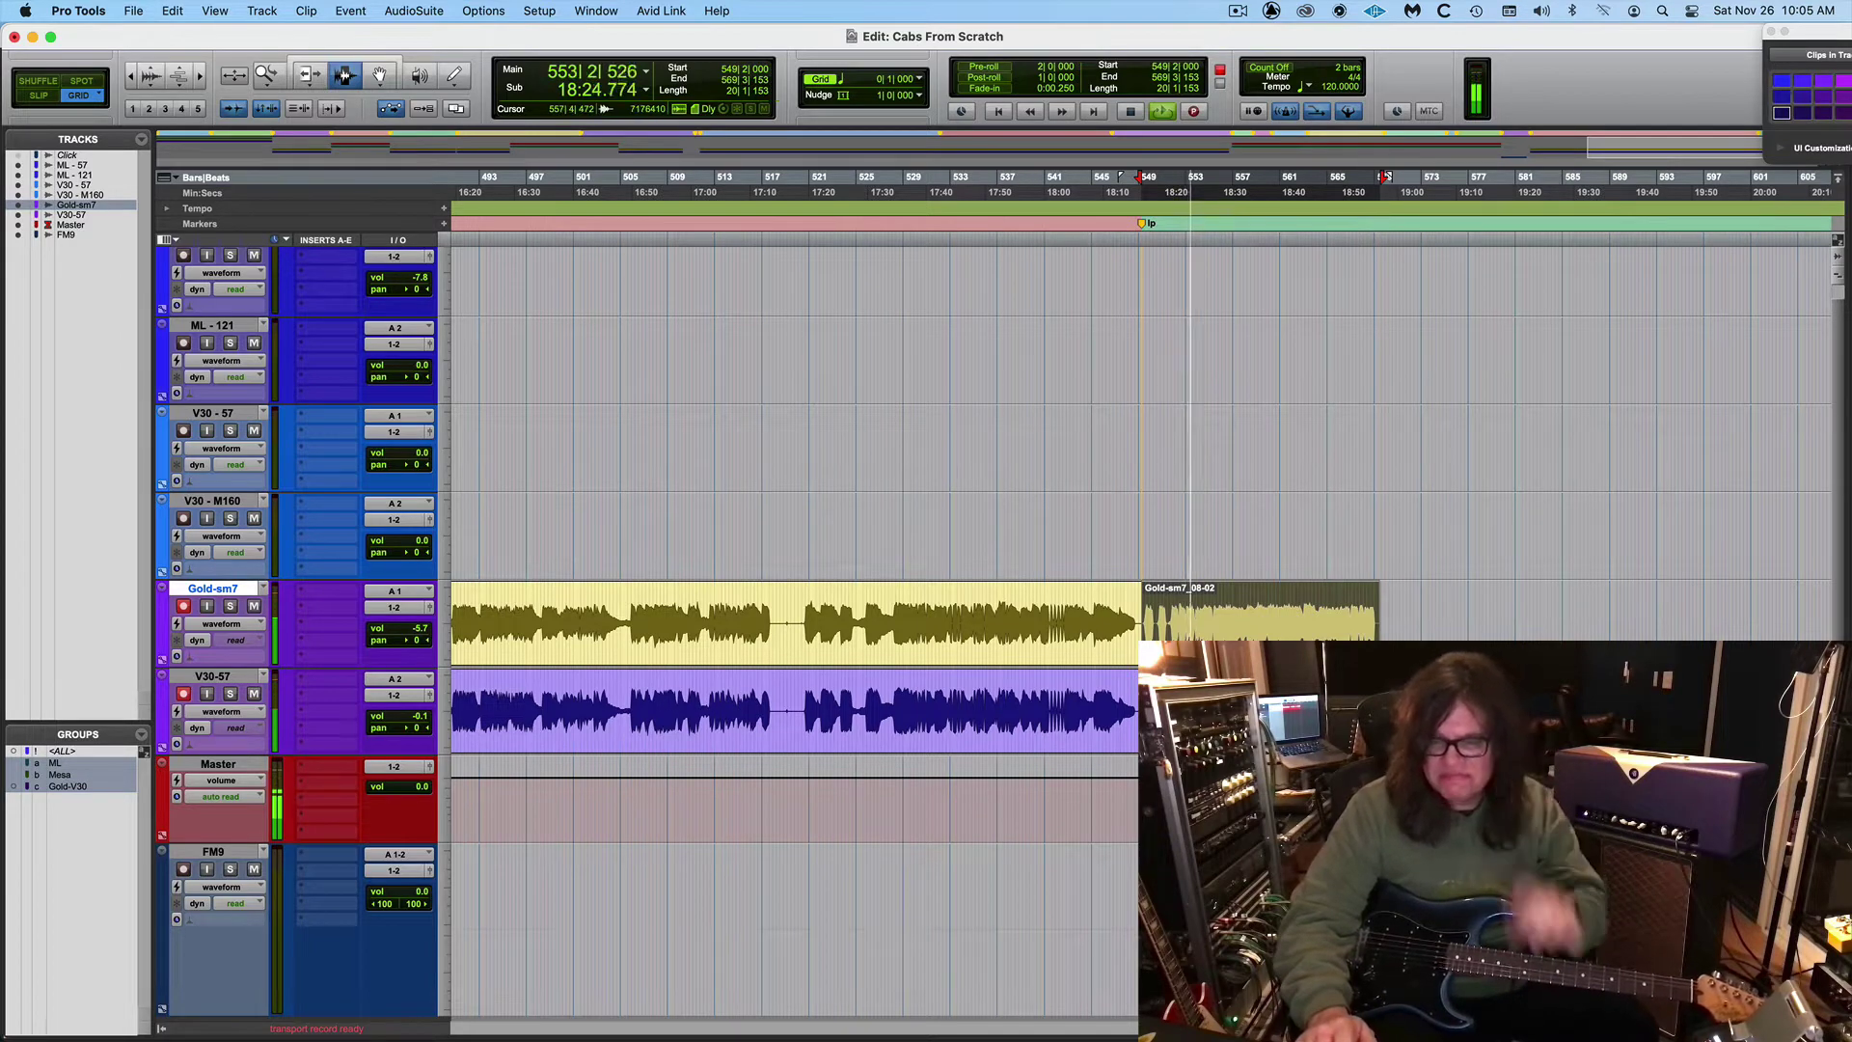
{"action": "left_click", "coordinate": [1243, 178]}
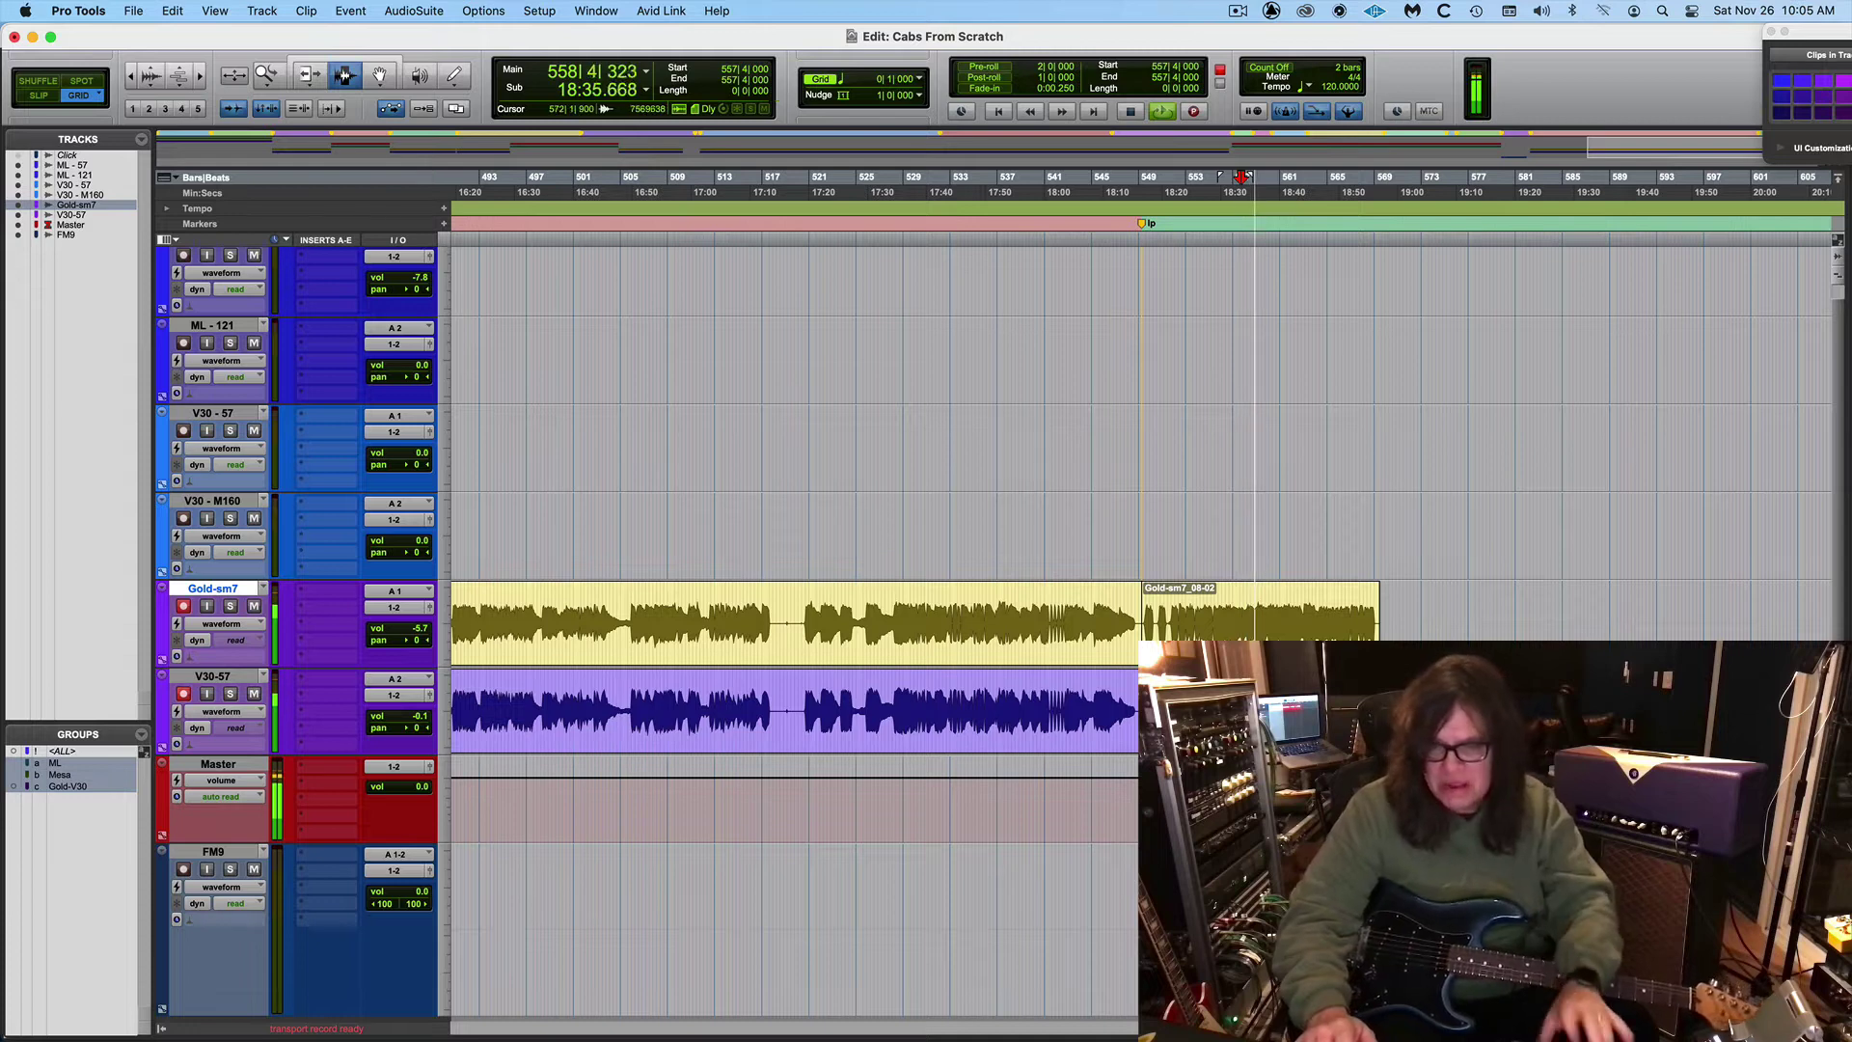
{"action": "key", "text": "space"}
Add a marker named "ch2 - strat" at the end of the "lp" clips, at bar 569 beat 2.
{"action": "left_click", "coordinate": [1377, 177]}
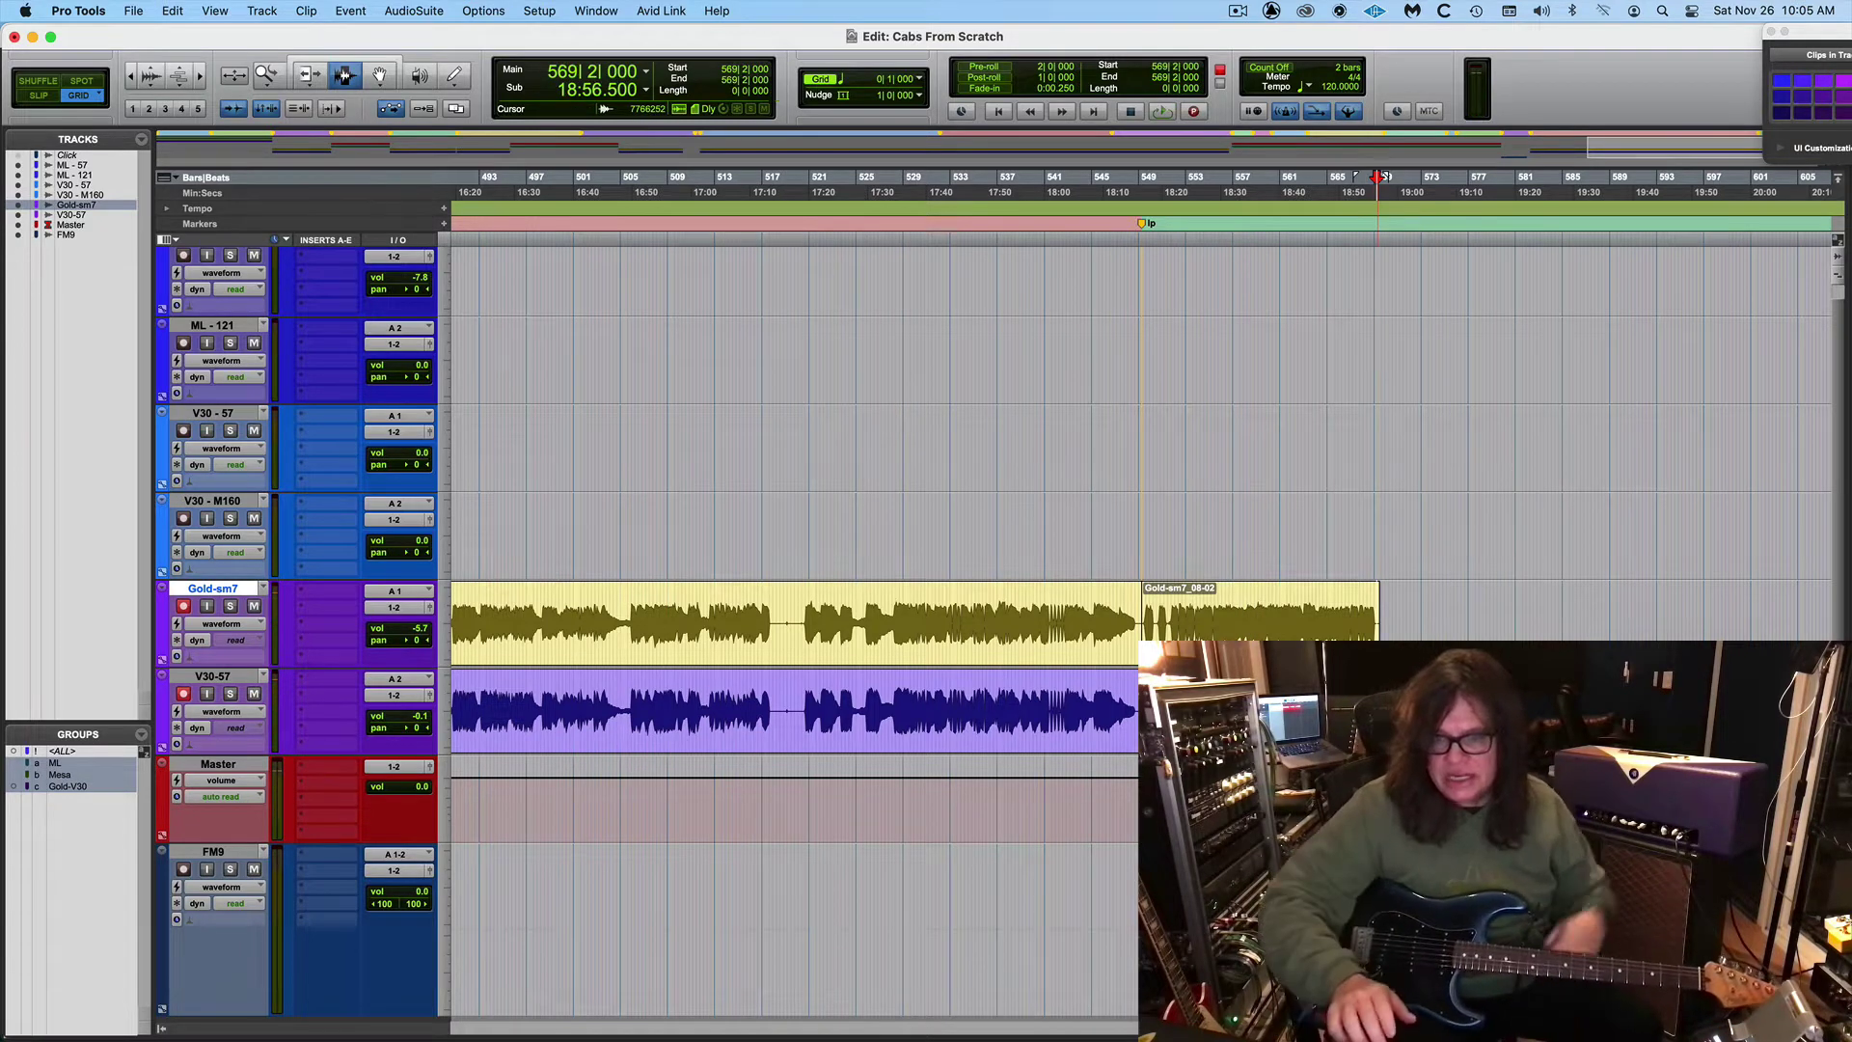
{"action": "key", "text": "KP_Enter"}
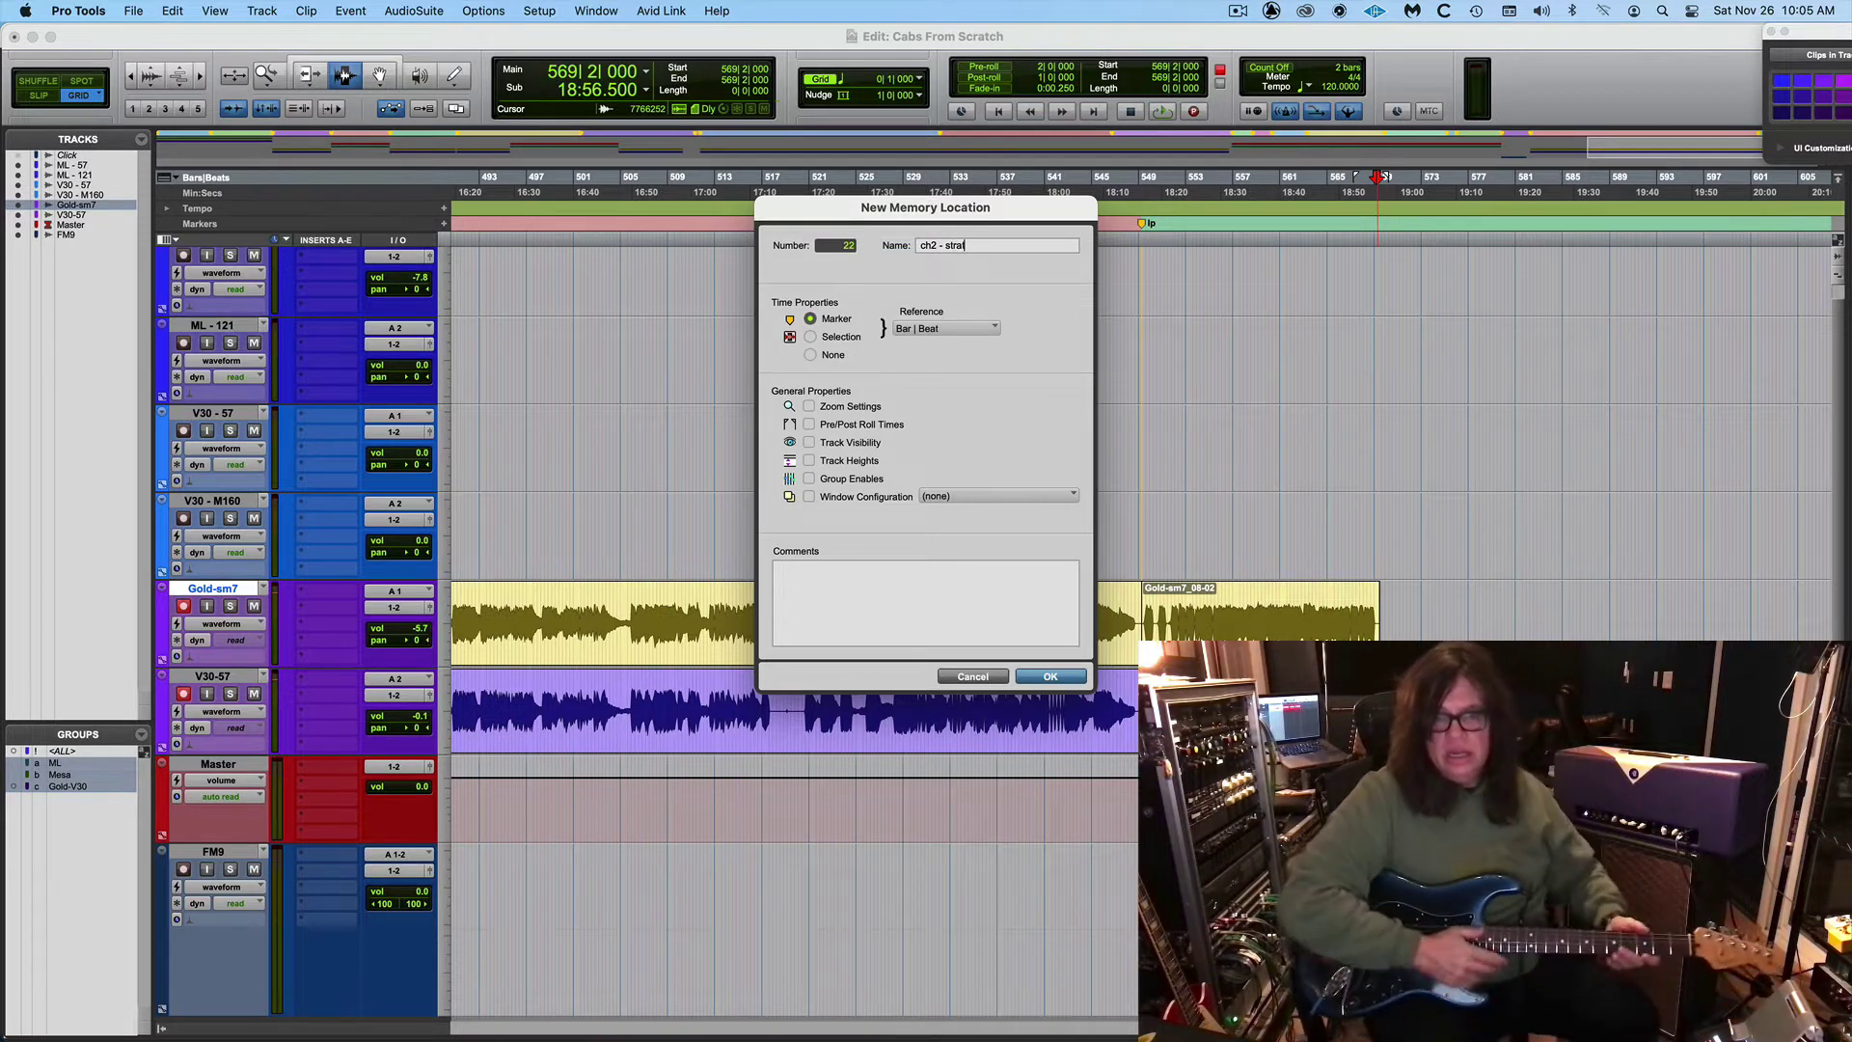
{"action": "key", "text": "Return"}
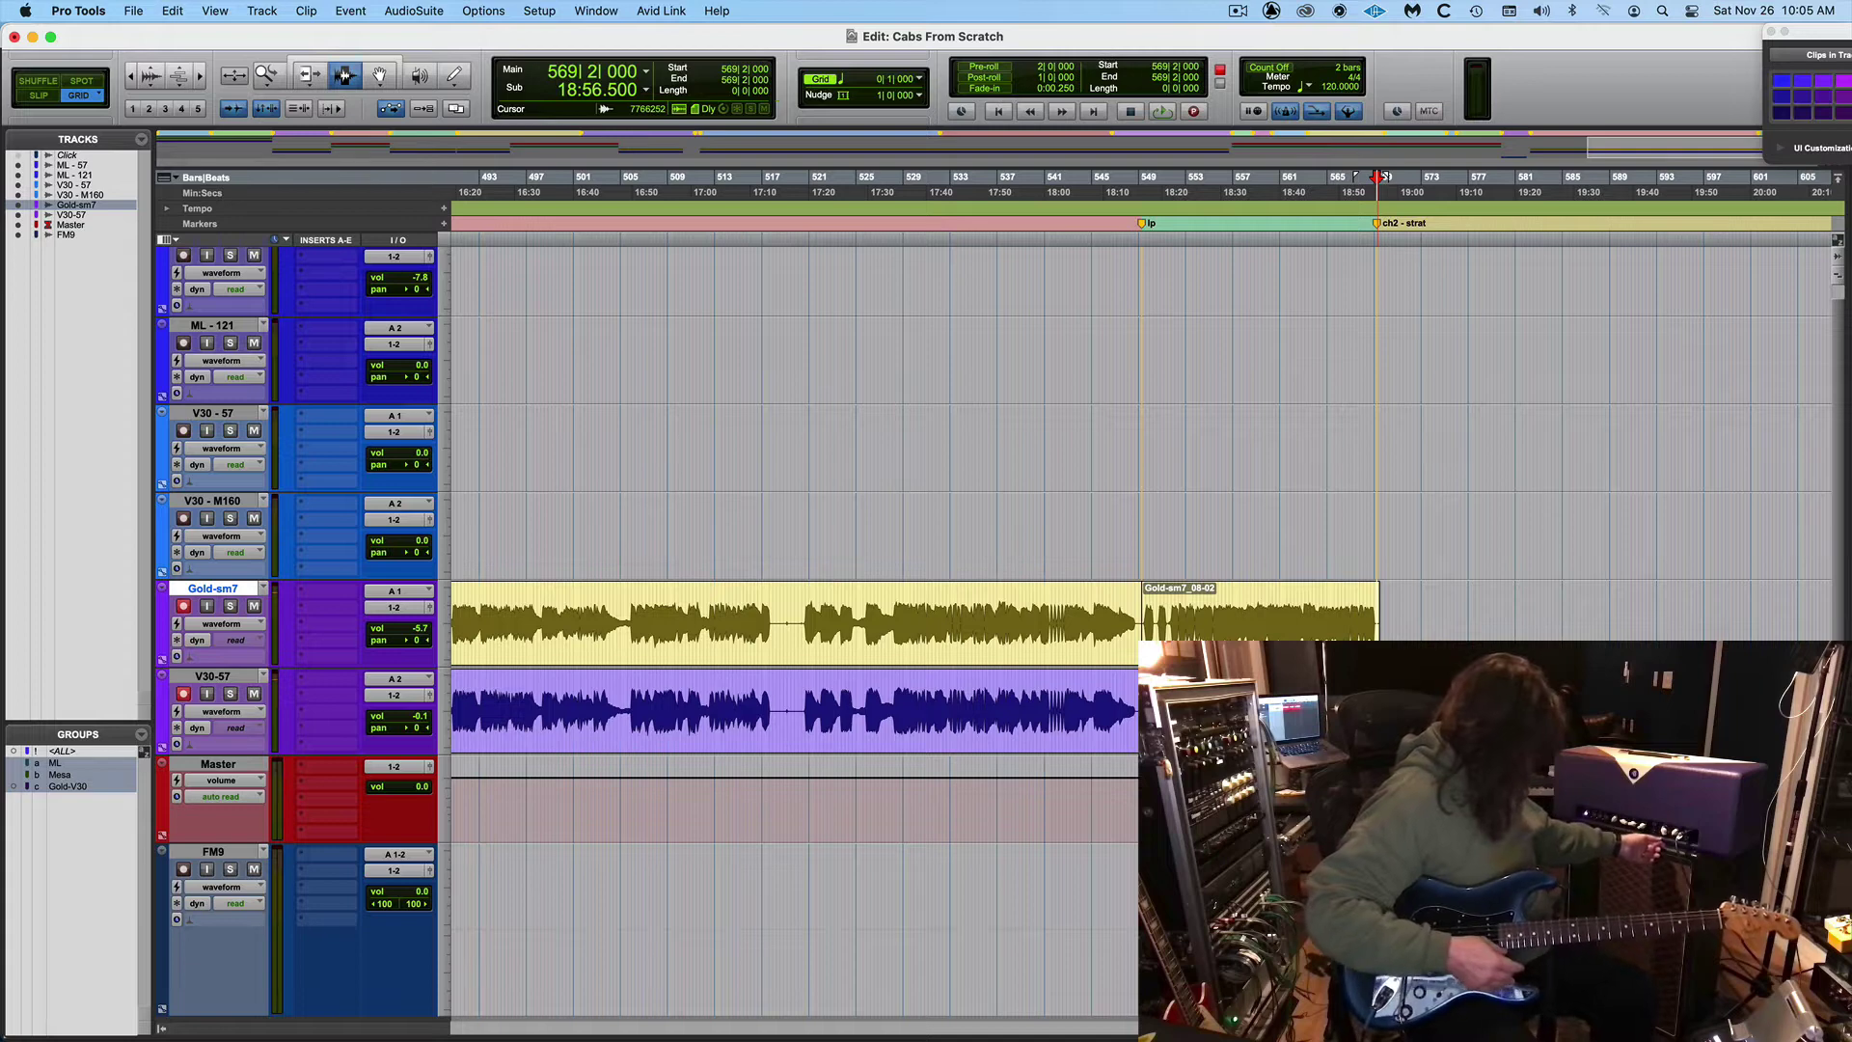
Record a new guitar take on the two armed tracks from the "ch2 - strat" marker and stop recording.
{"action": "key", "text": "shift+r"}
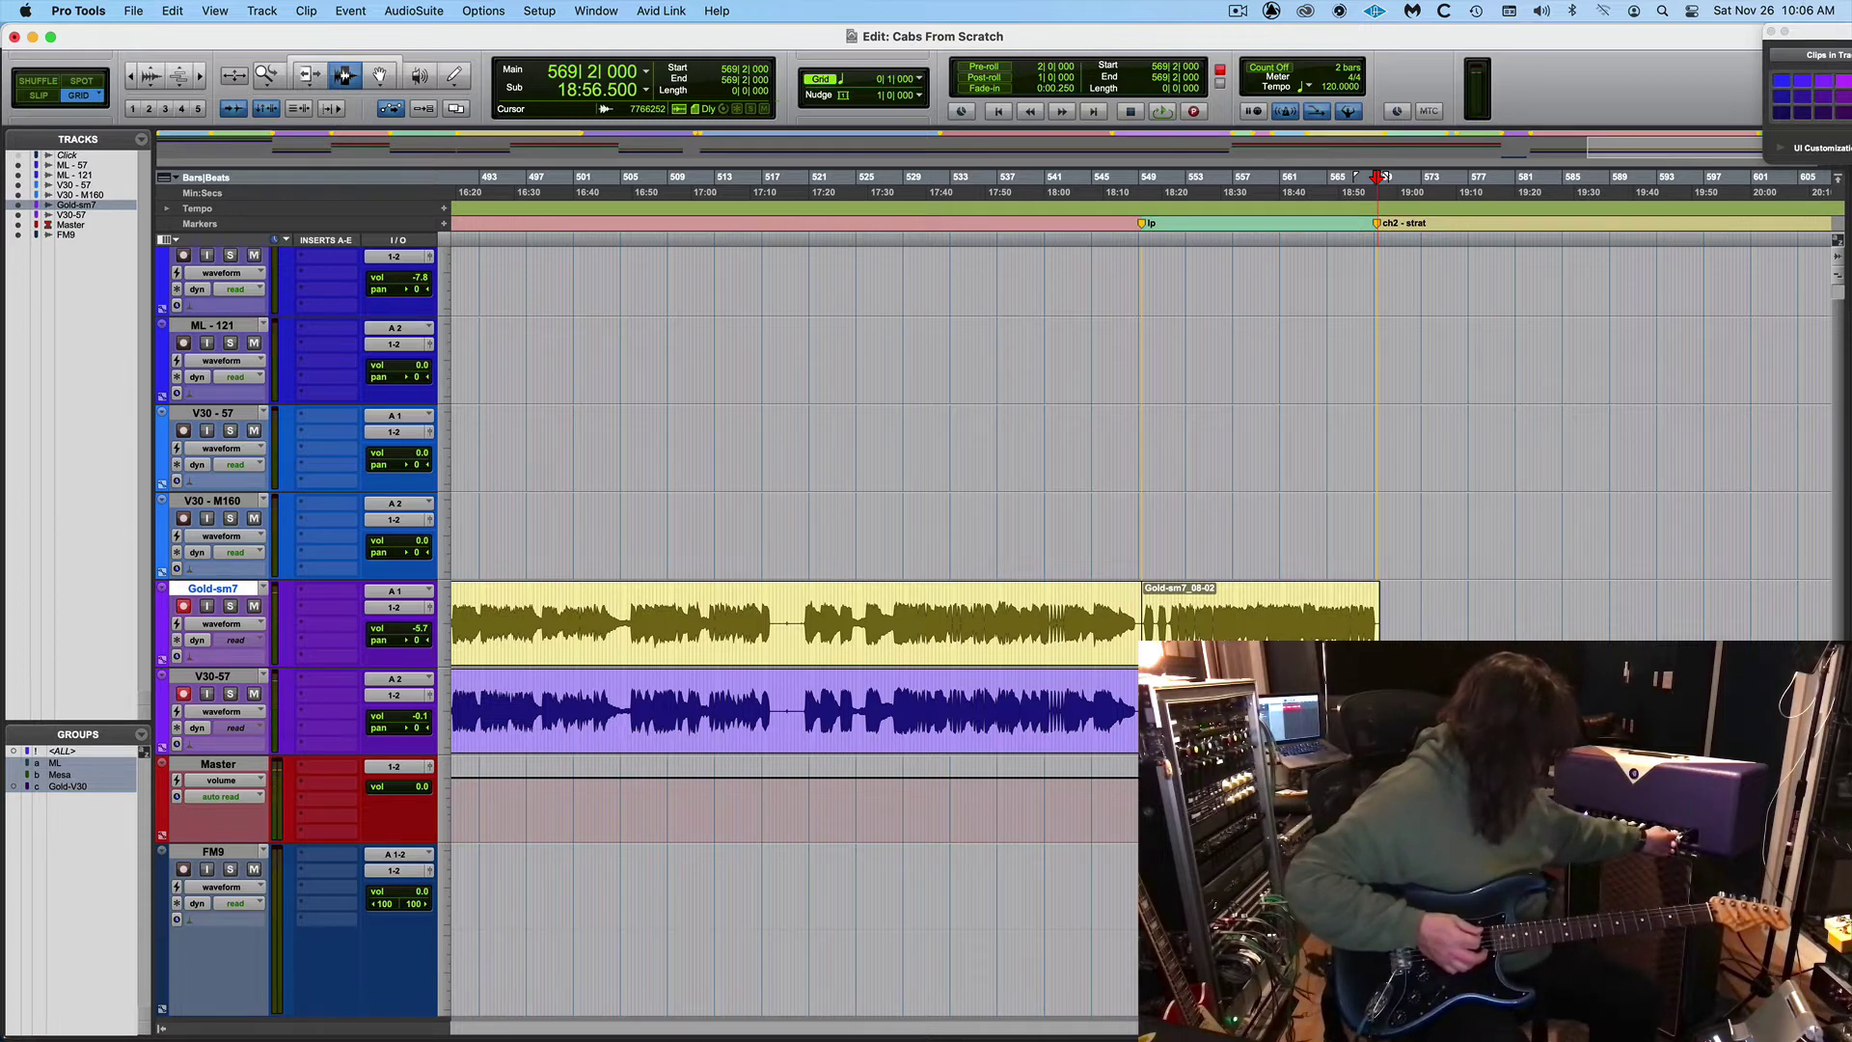
{"action": "key", "text": "space"}
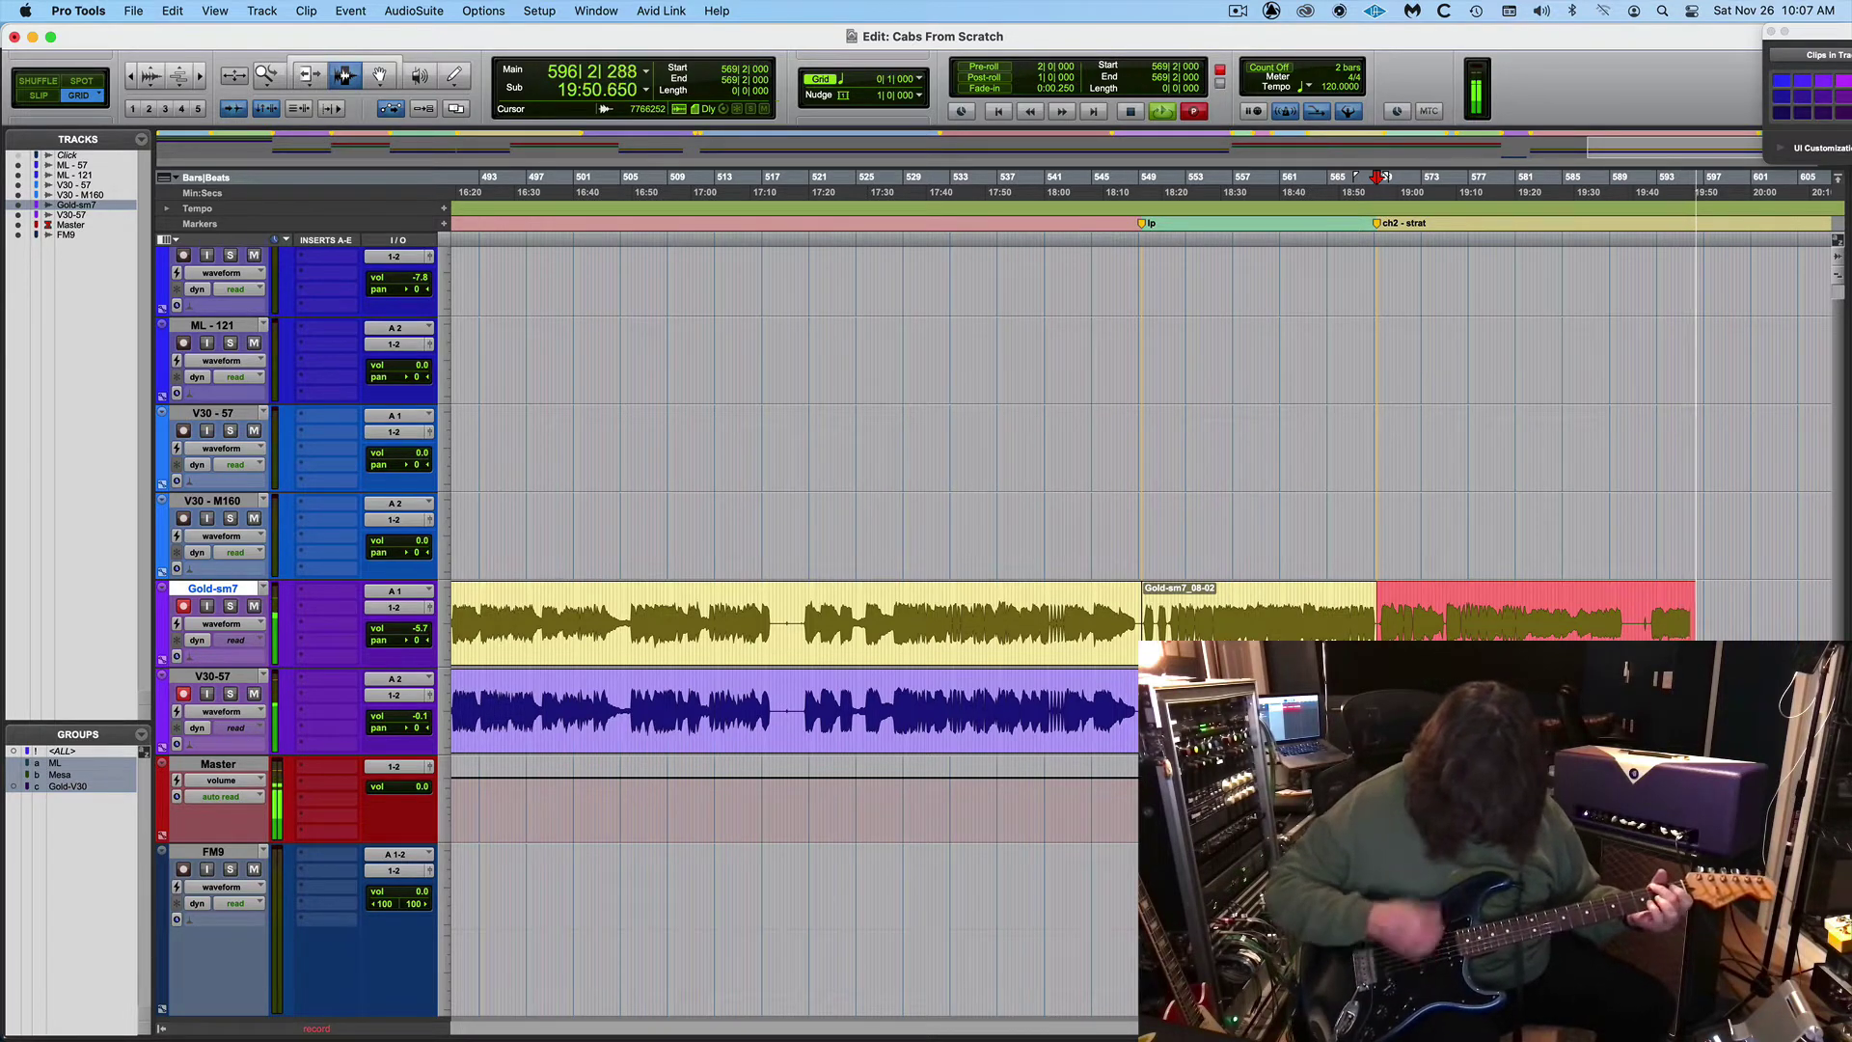
{"action": "key", "text": "space"}
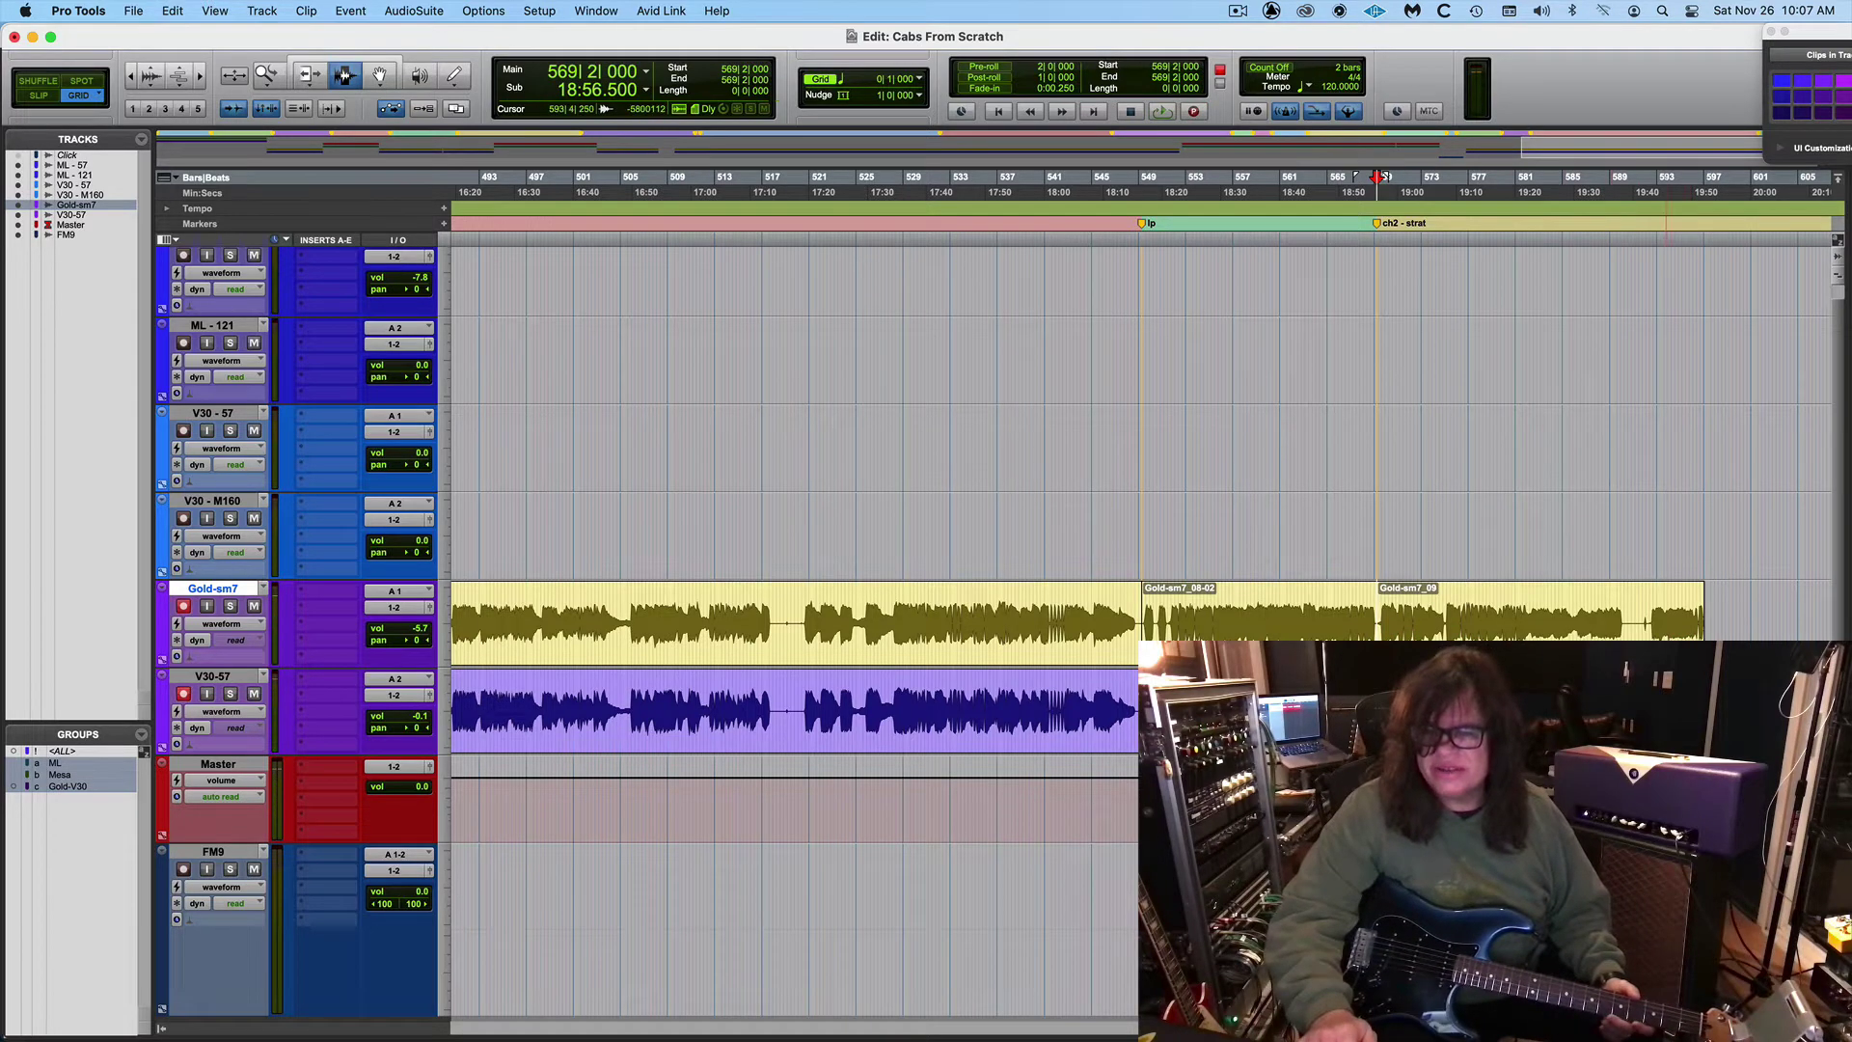
Rename the "ch2 - strat" marker to "ch2 D1 - strat".
{"action": "double_click", "coordinate": [1379, 225]}
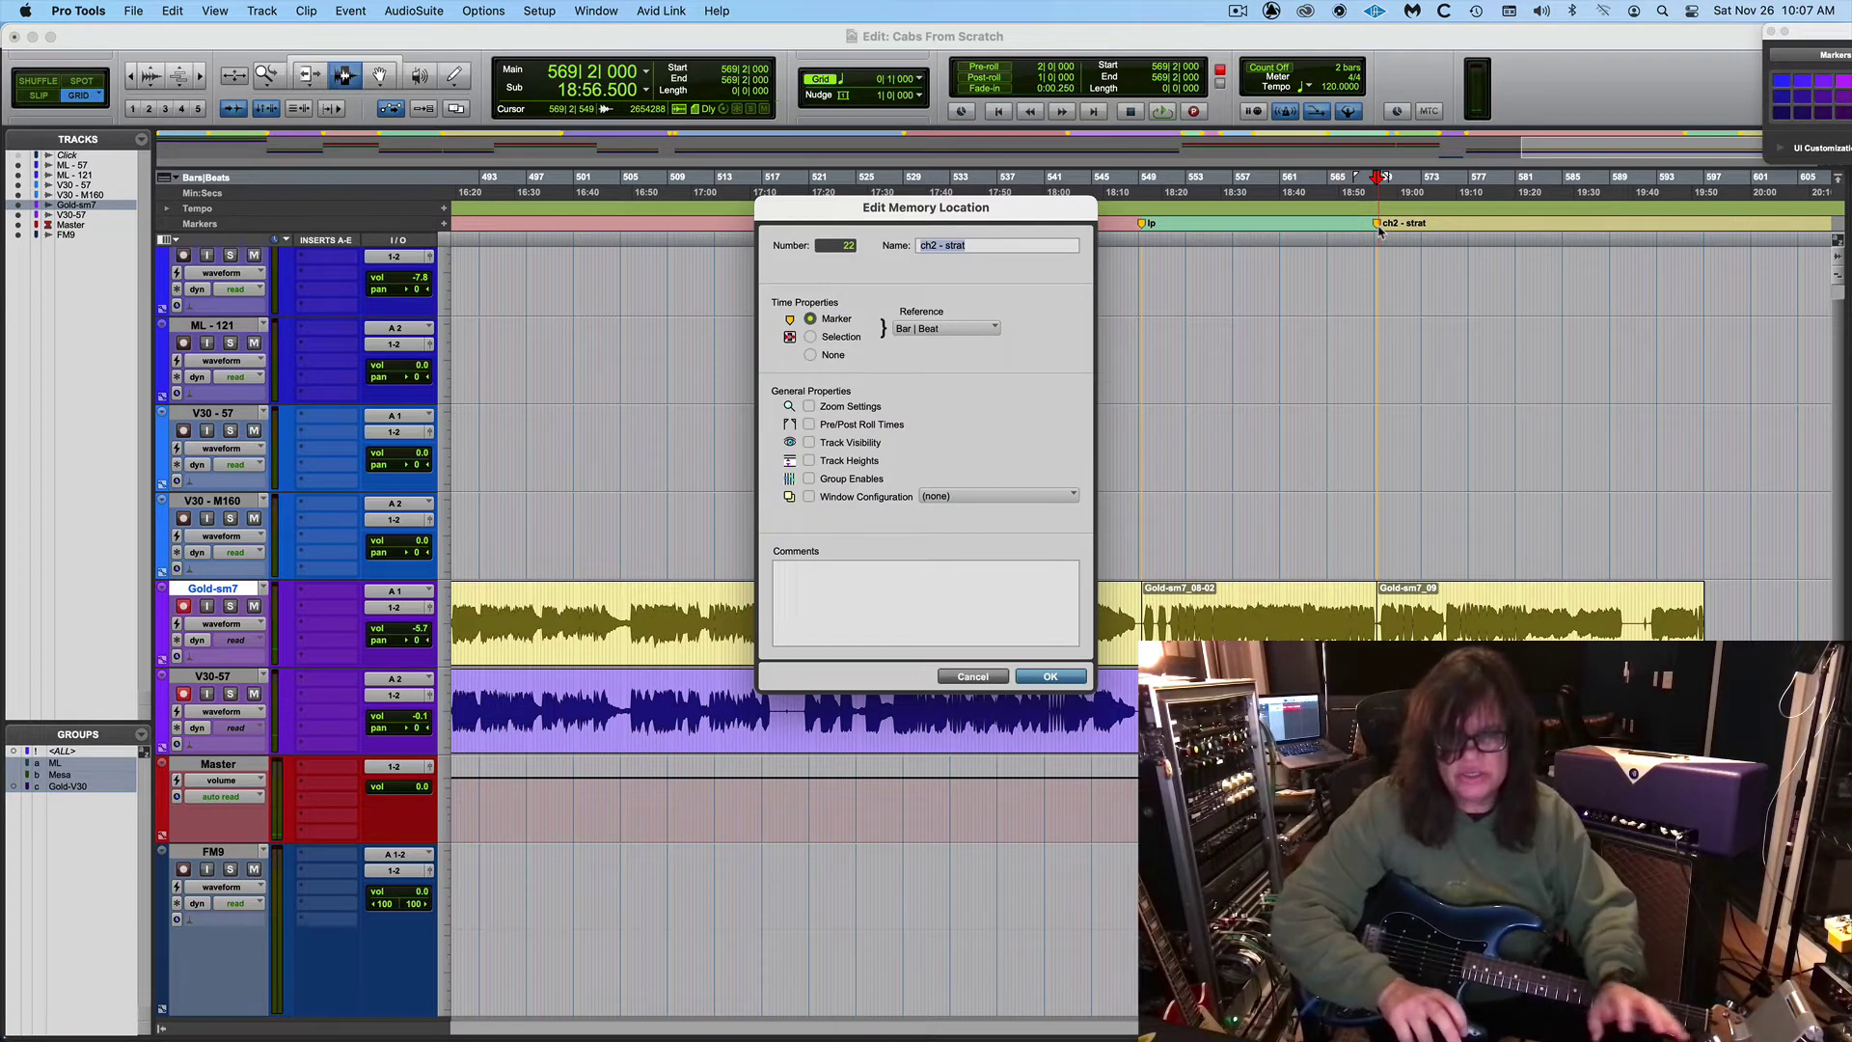
{"action": "key", "text": "Left"}
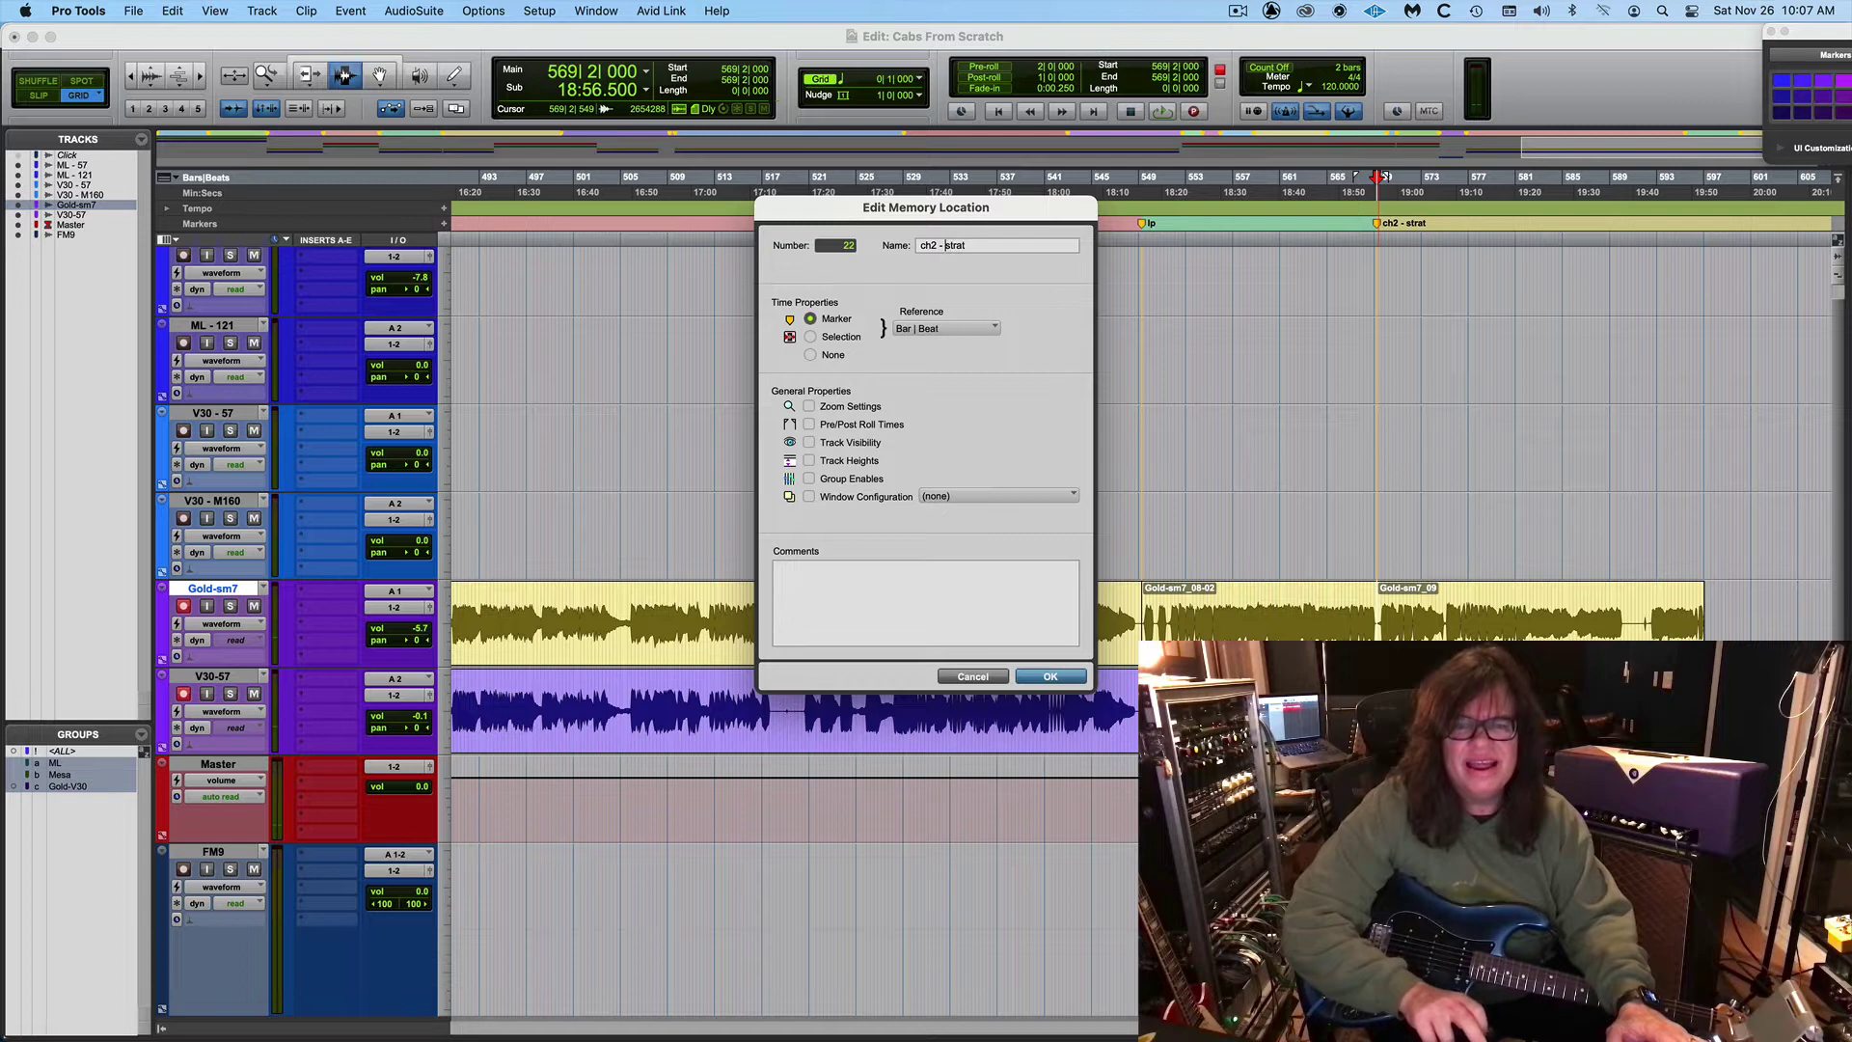
{"action": "key", "text": "Right"}
{"action": "key", "text": "Right"}
{"action": "key", "text": "Right"}
{"action": "key", "text": "Right"}
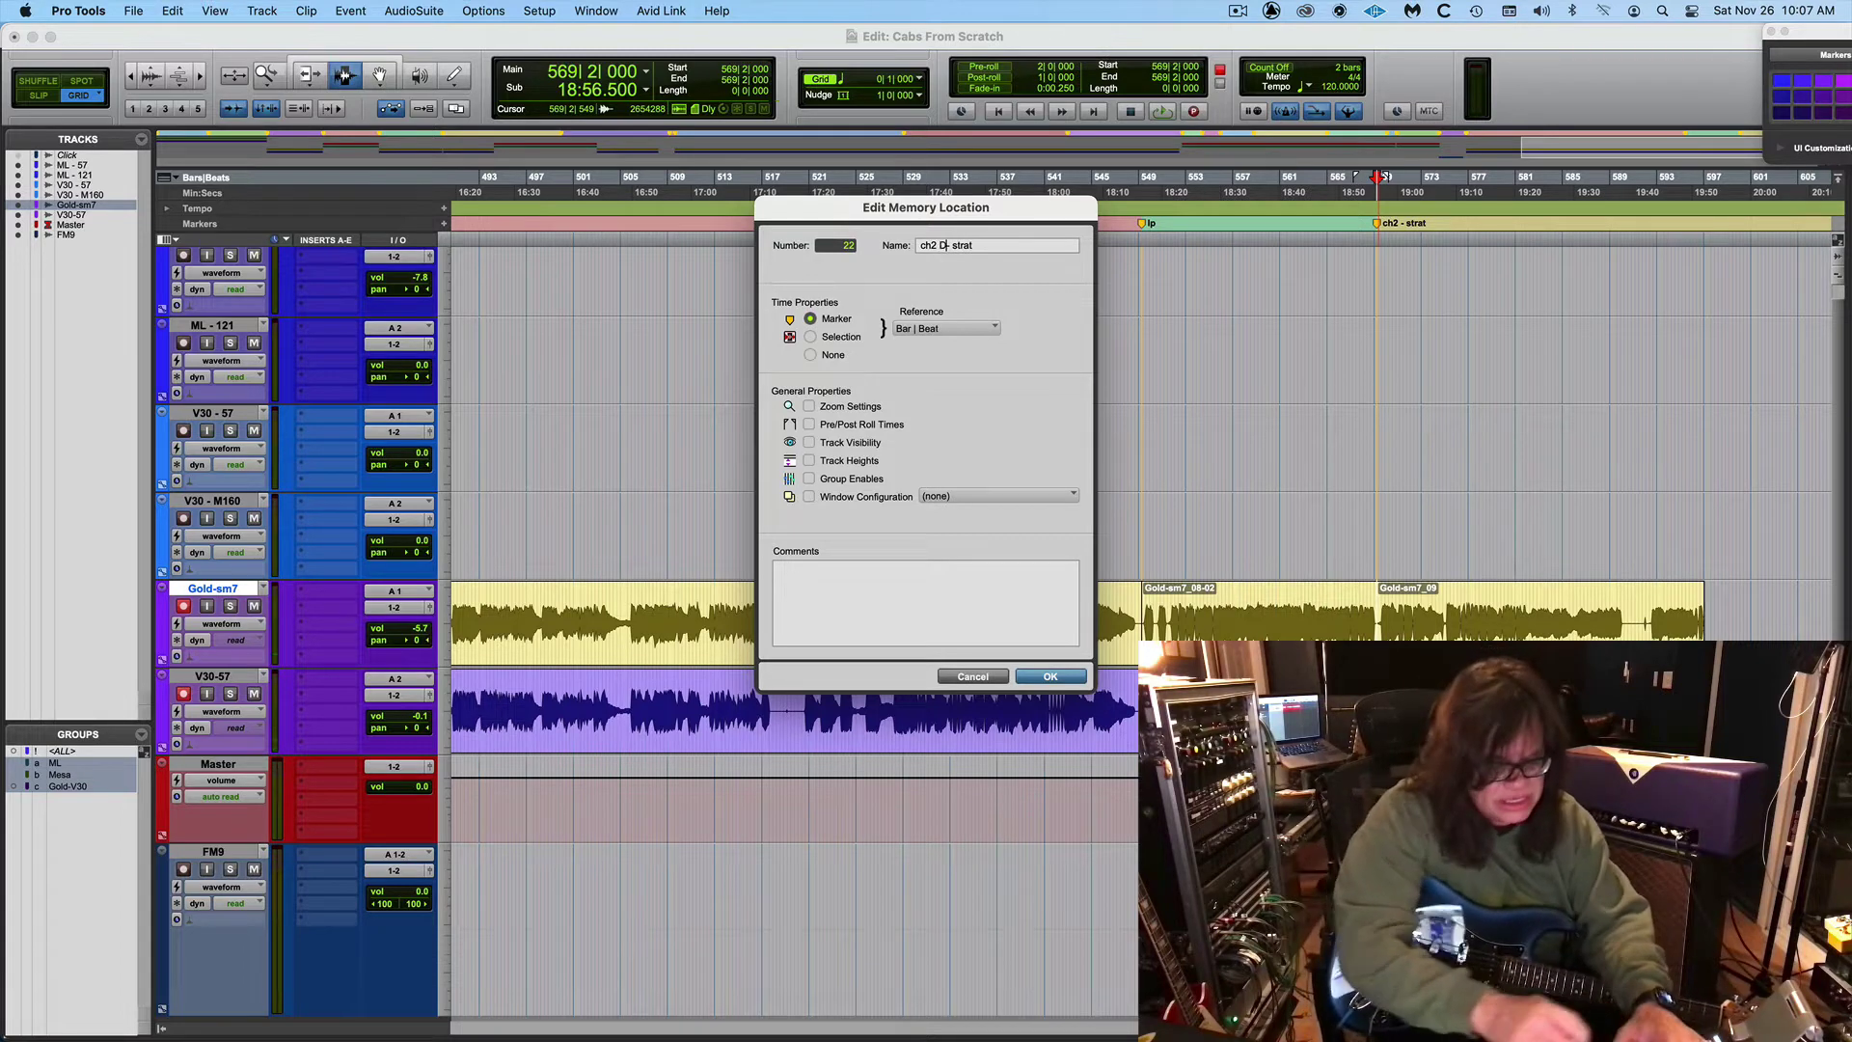
{"action": "type", "text": "D1"}
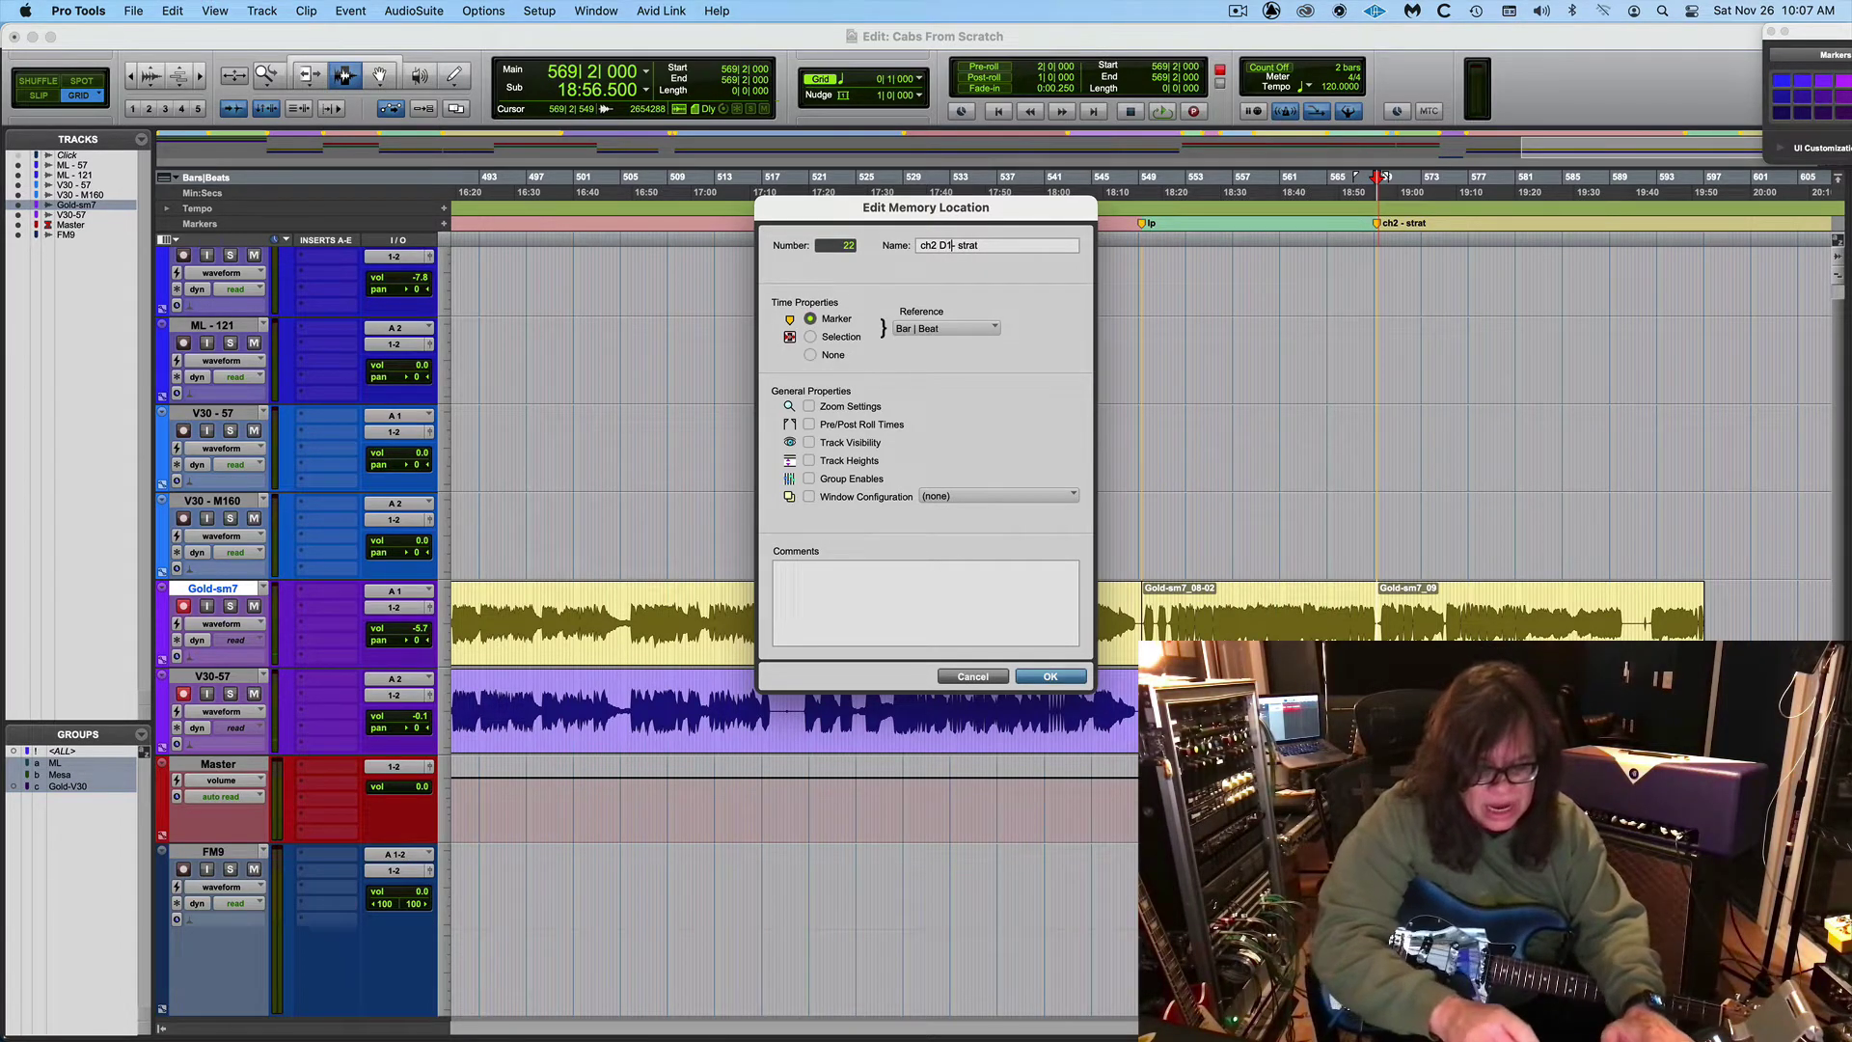
{"action": "key", "text": "Return"}
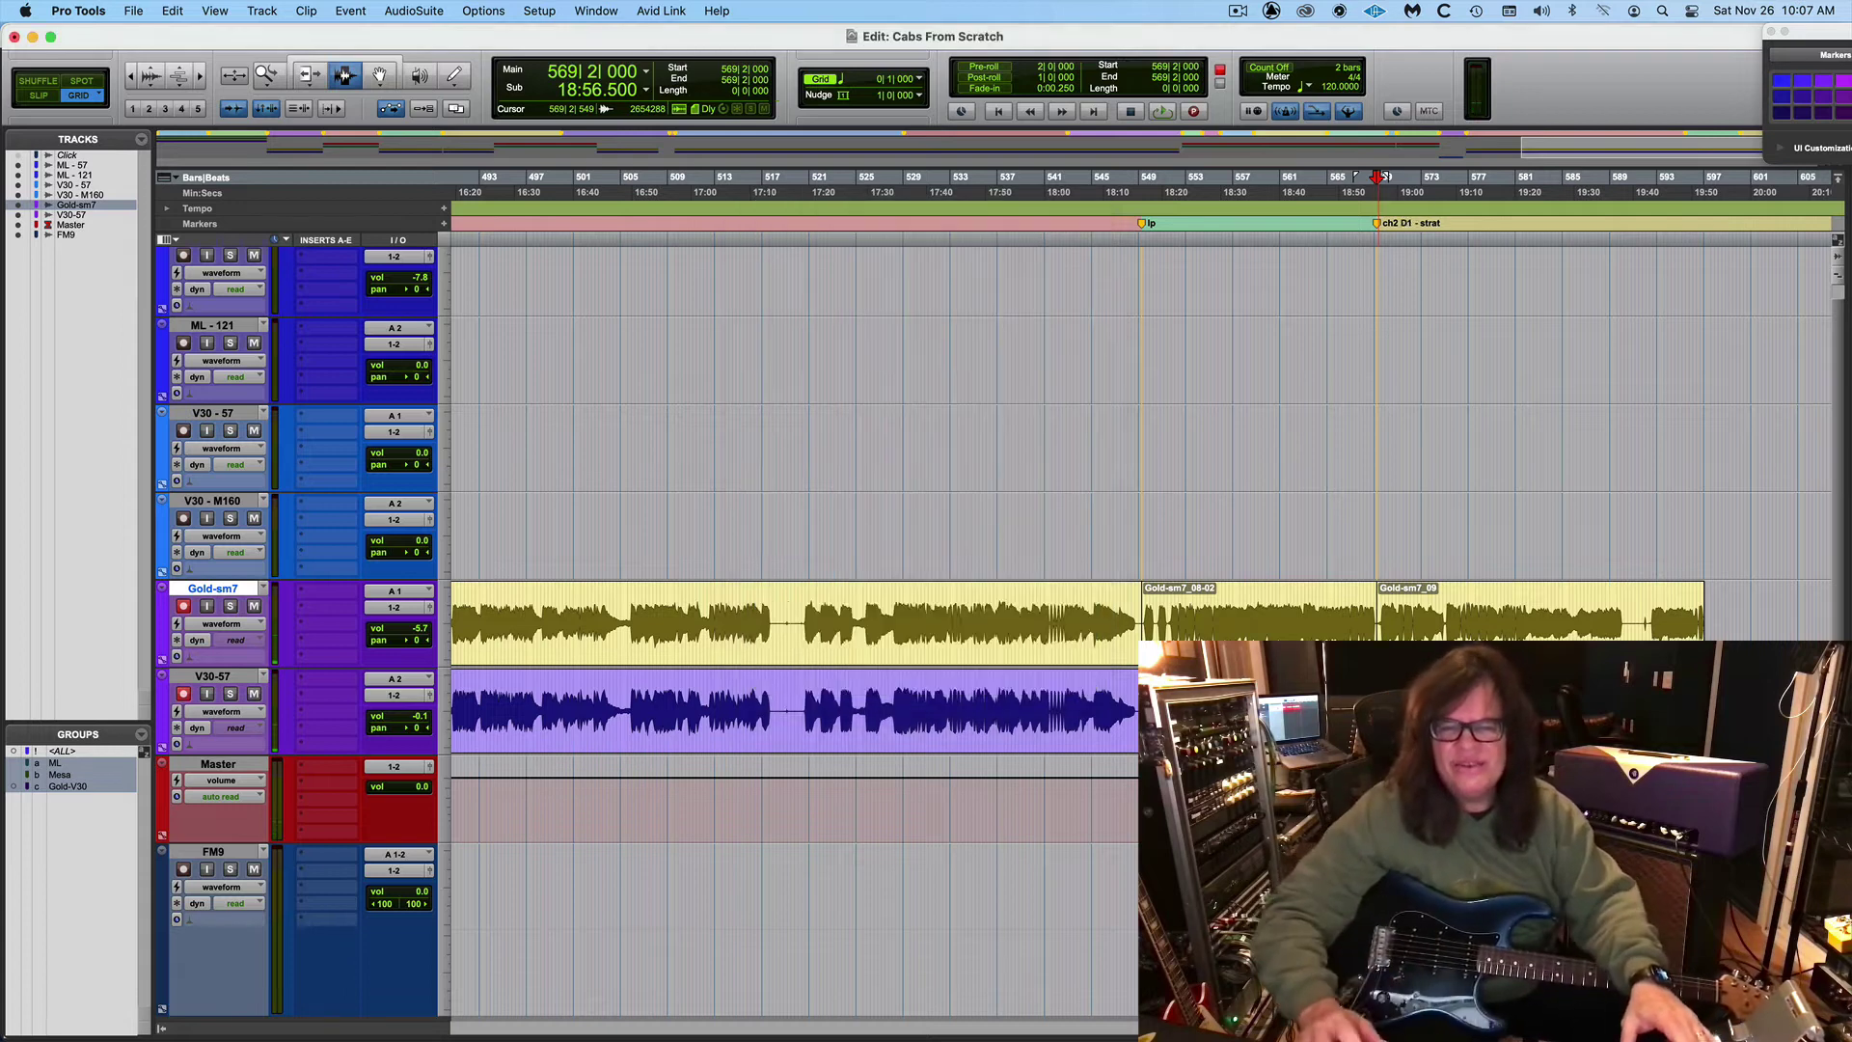
Add a marker named "D2" at bar 592 beat 3, where the next part of the new take begins.
{"action": "left_click", "coordinate": [1649, 619]}
{"action": "key", "text": "KP_Enter"}
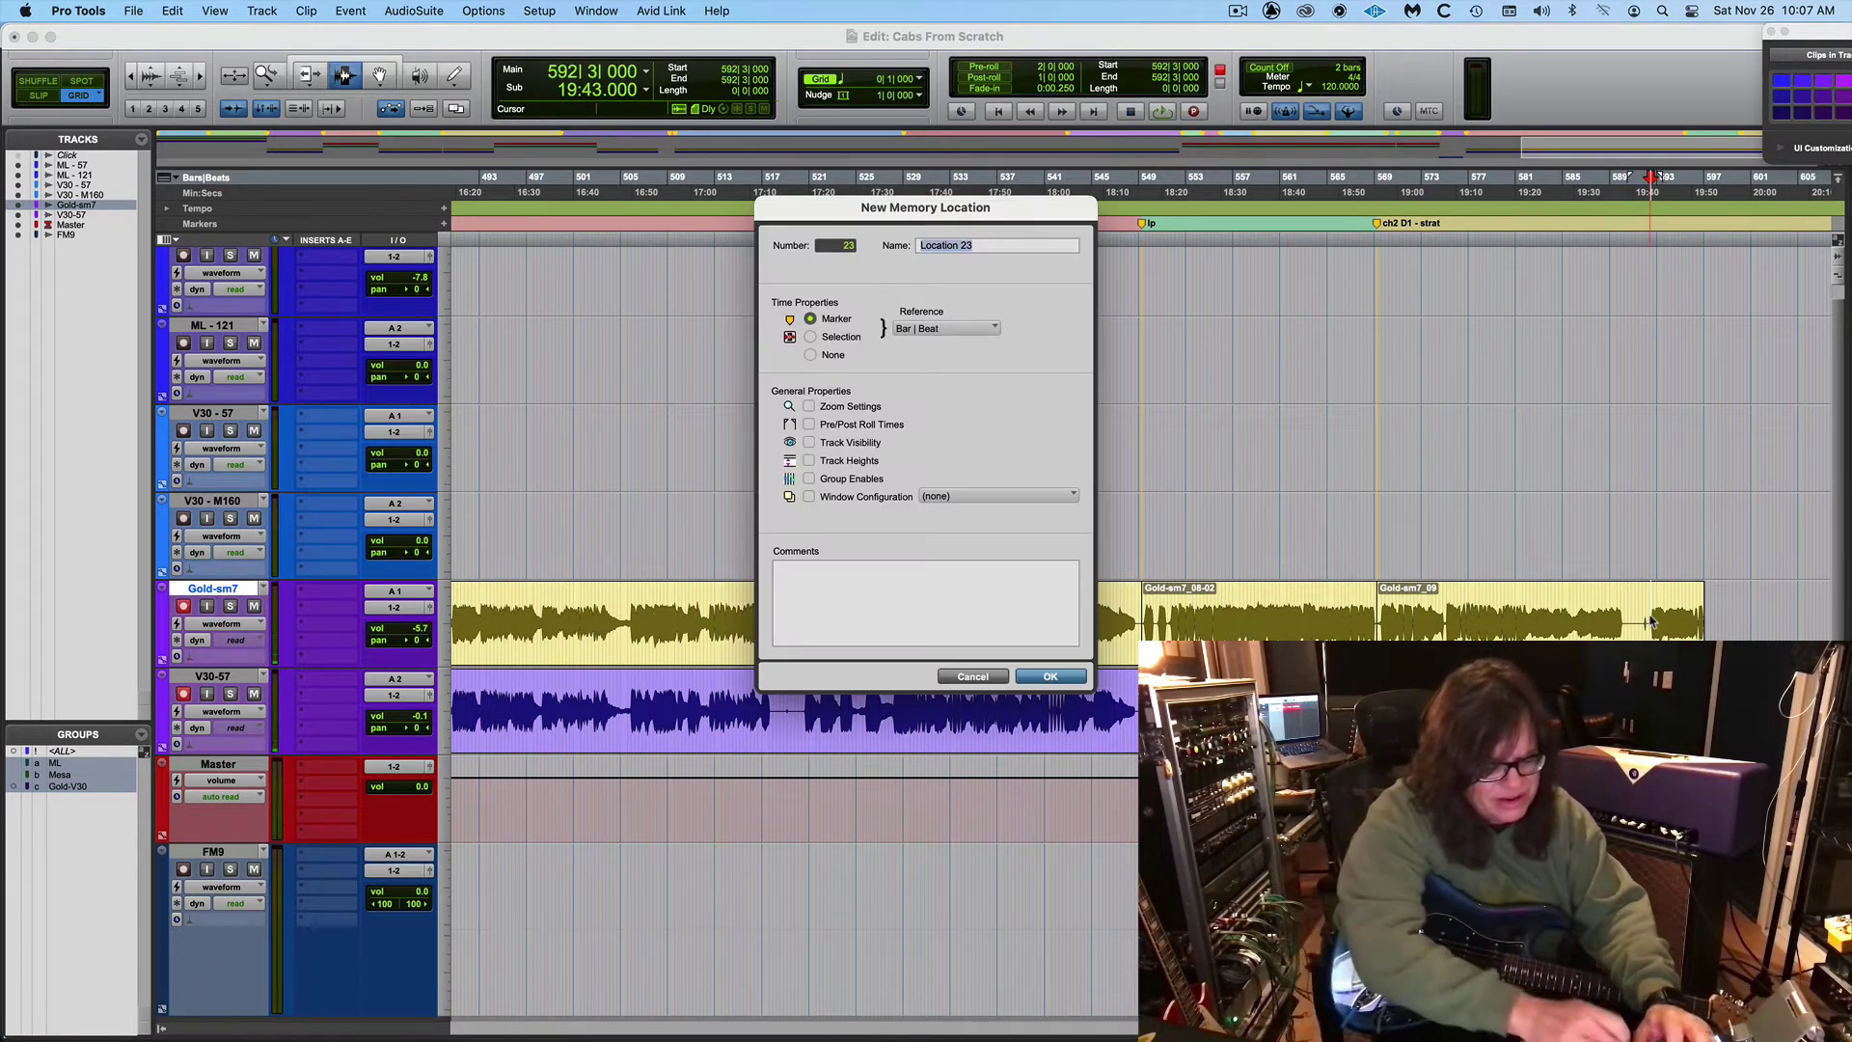
{"action": "type", "text": "D2"}
{"action": "key", "text": "Return"}
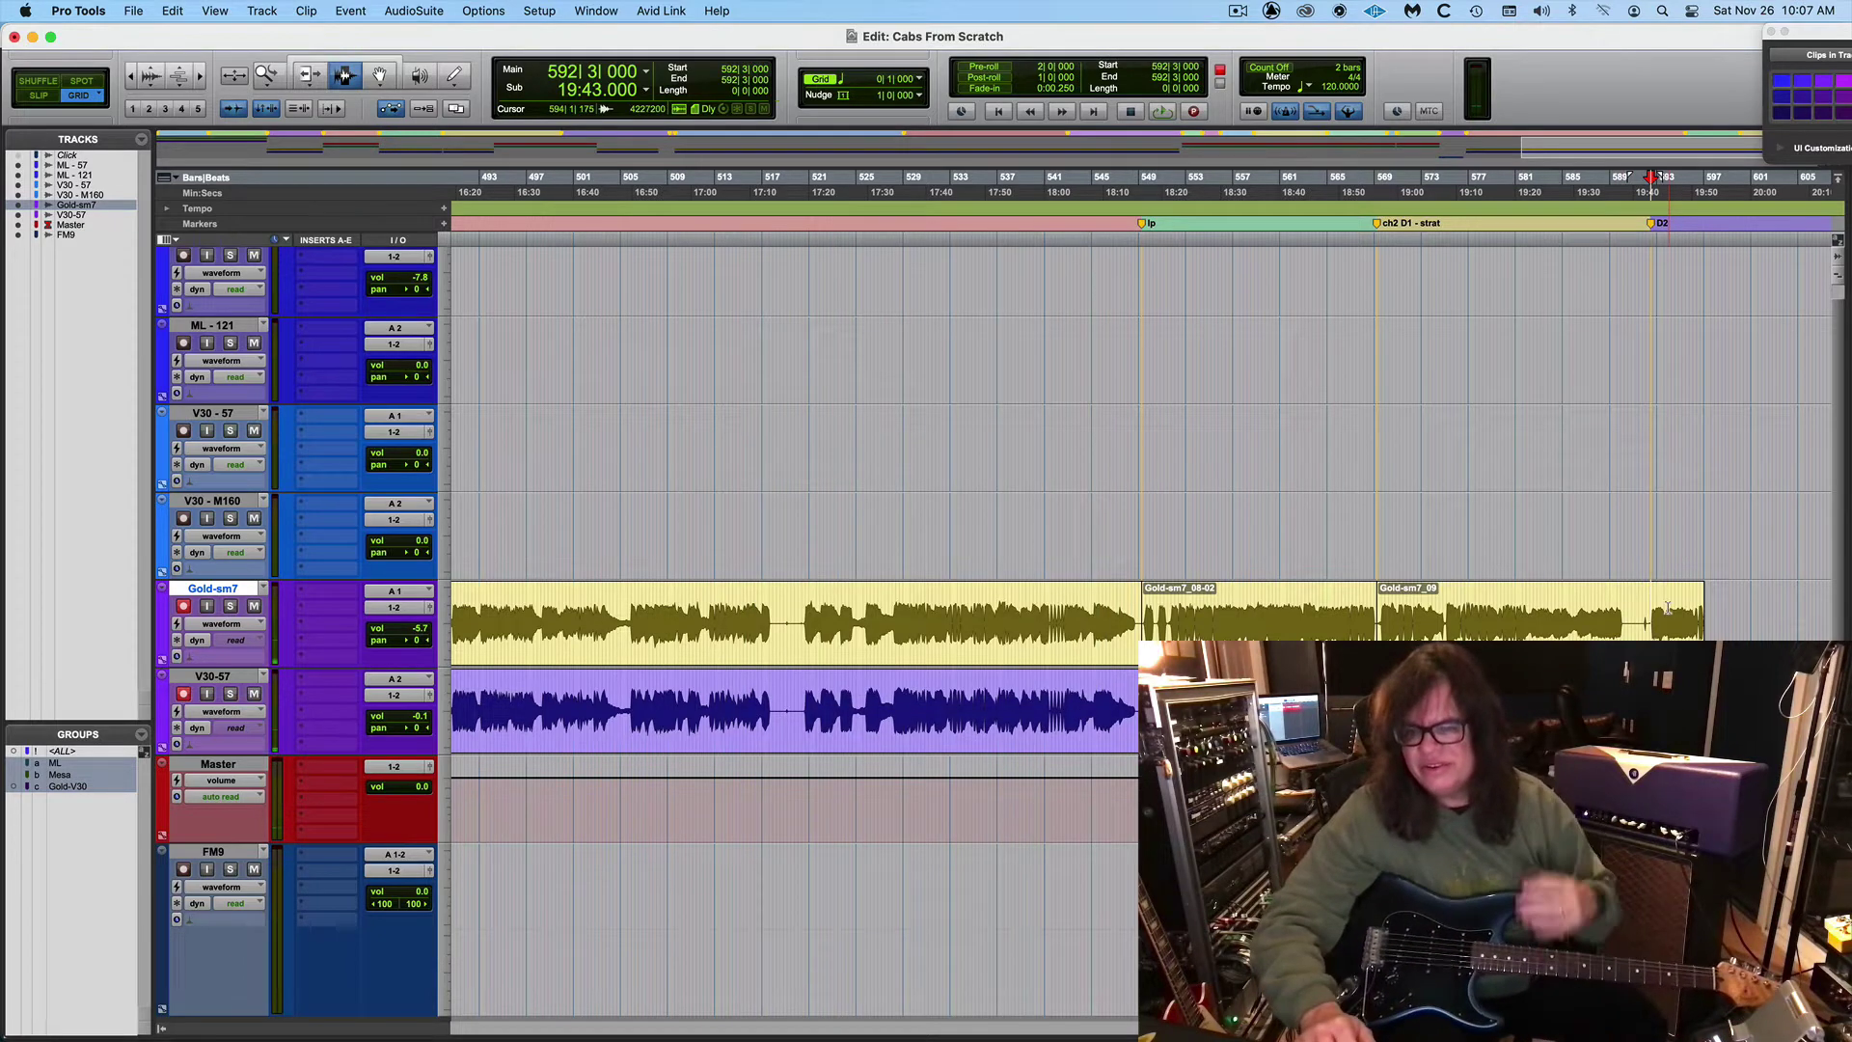
Play the new take from the "D2" marker, and again from the start of its clip at "ch2 D1 - strat".
{"action": "key", "text": "space"}
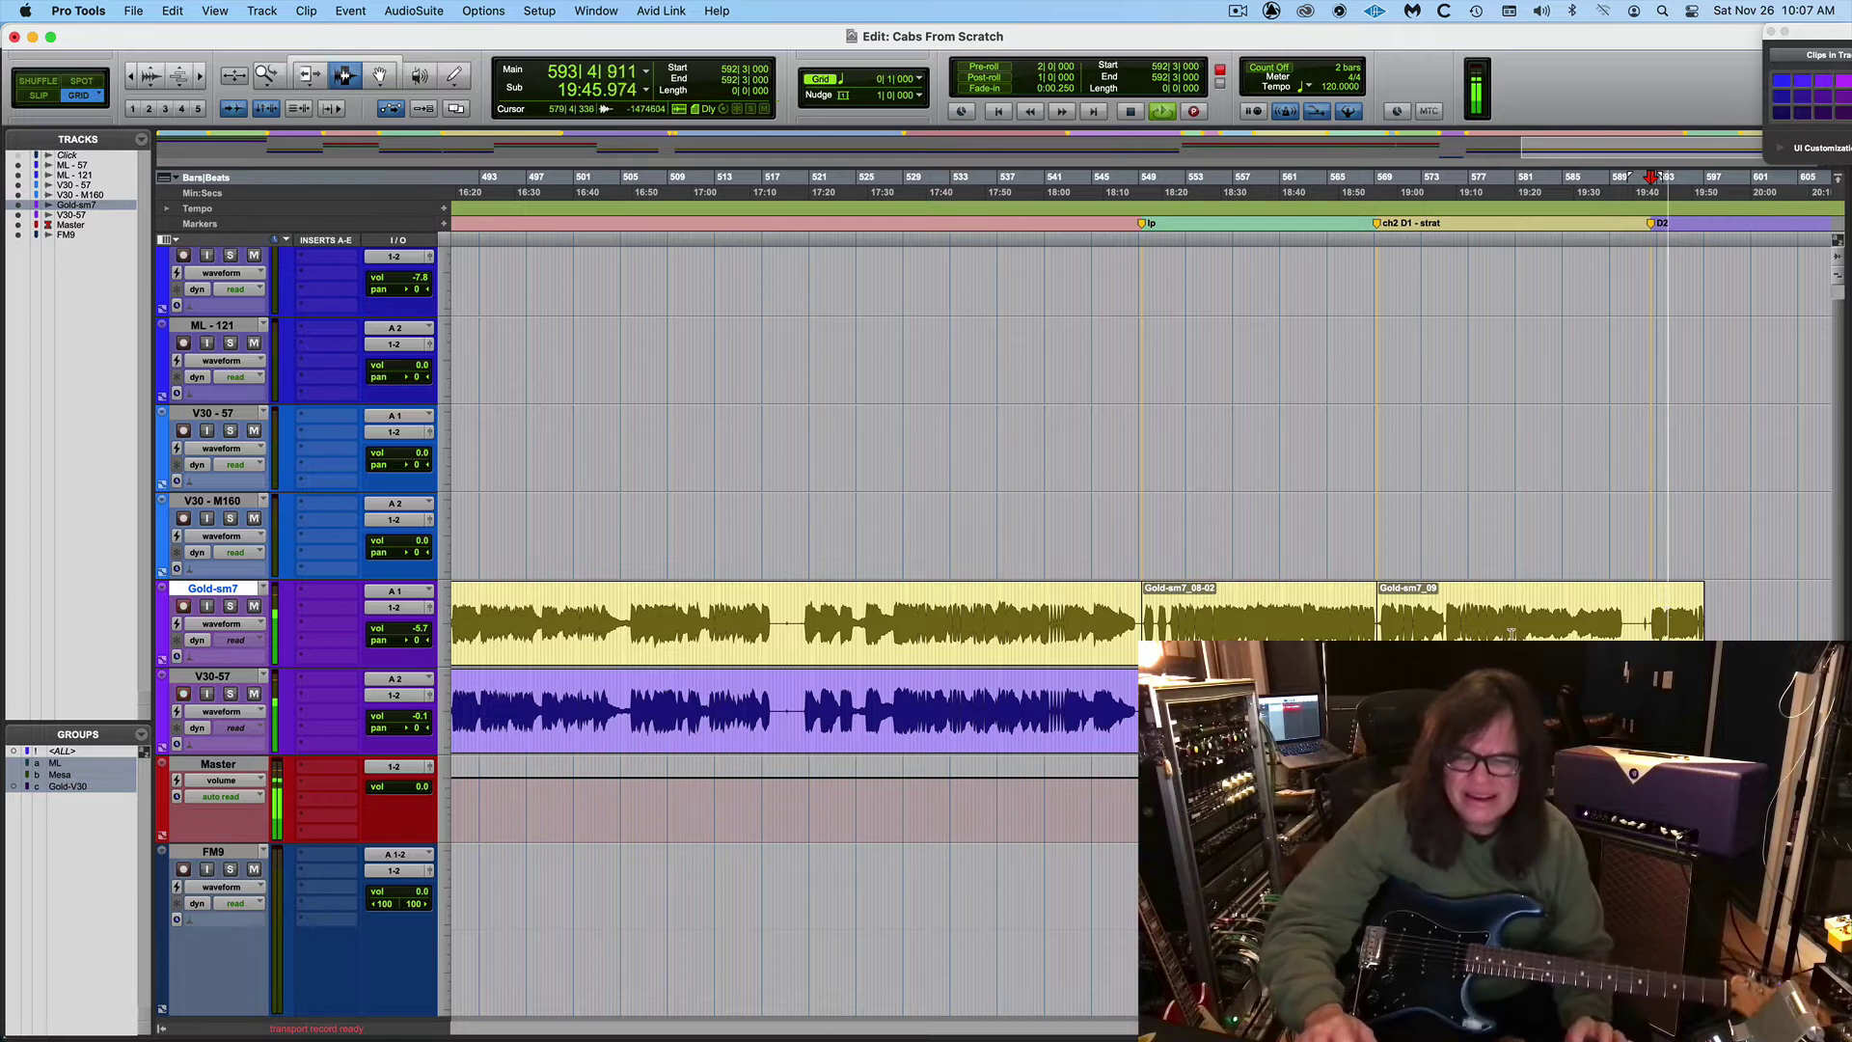
{"action": "left_click", "coordinate": [1428, 634]}
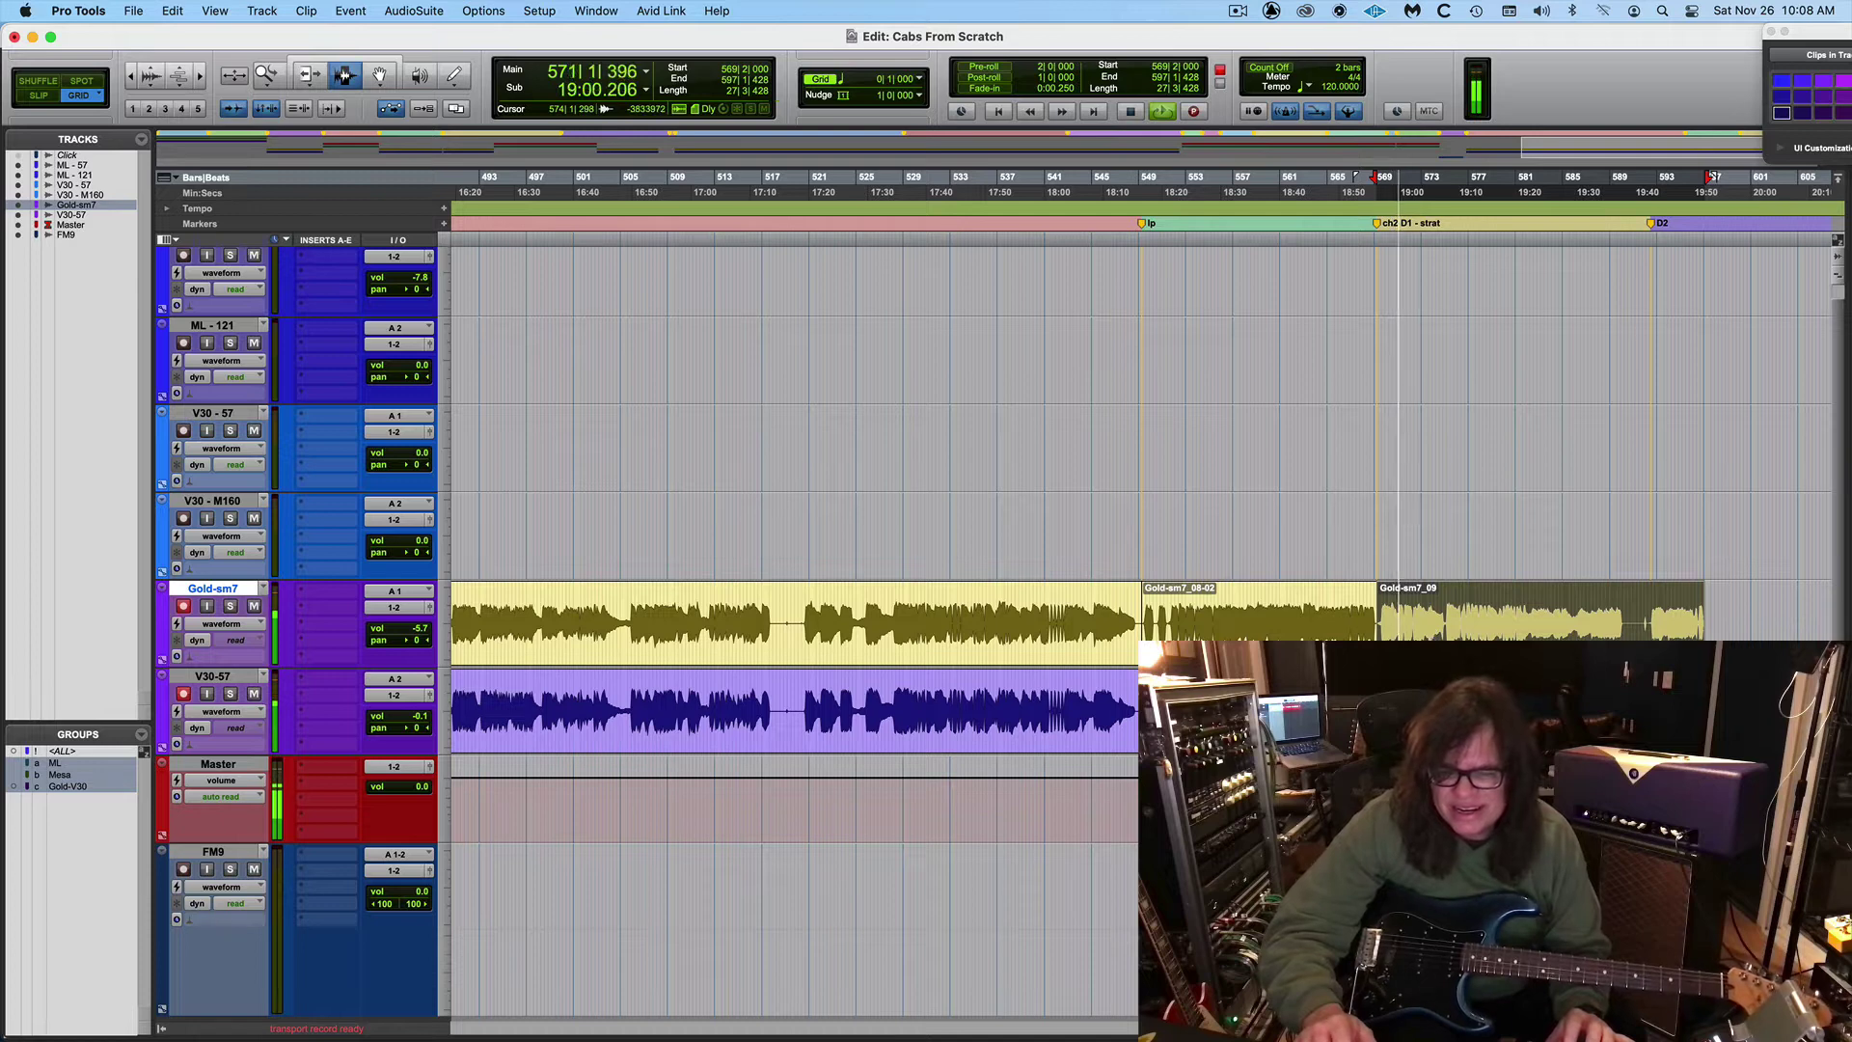
{"action": "key", "text": "space"}
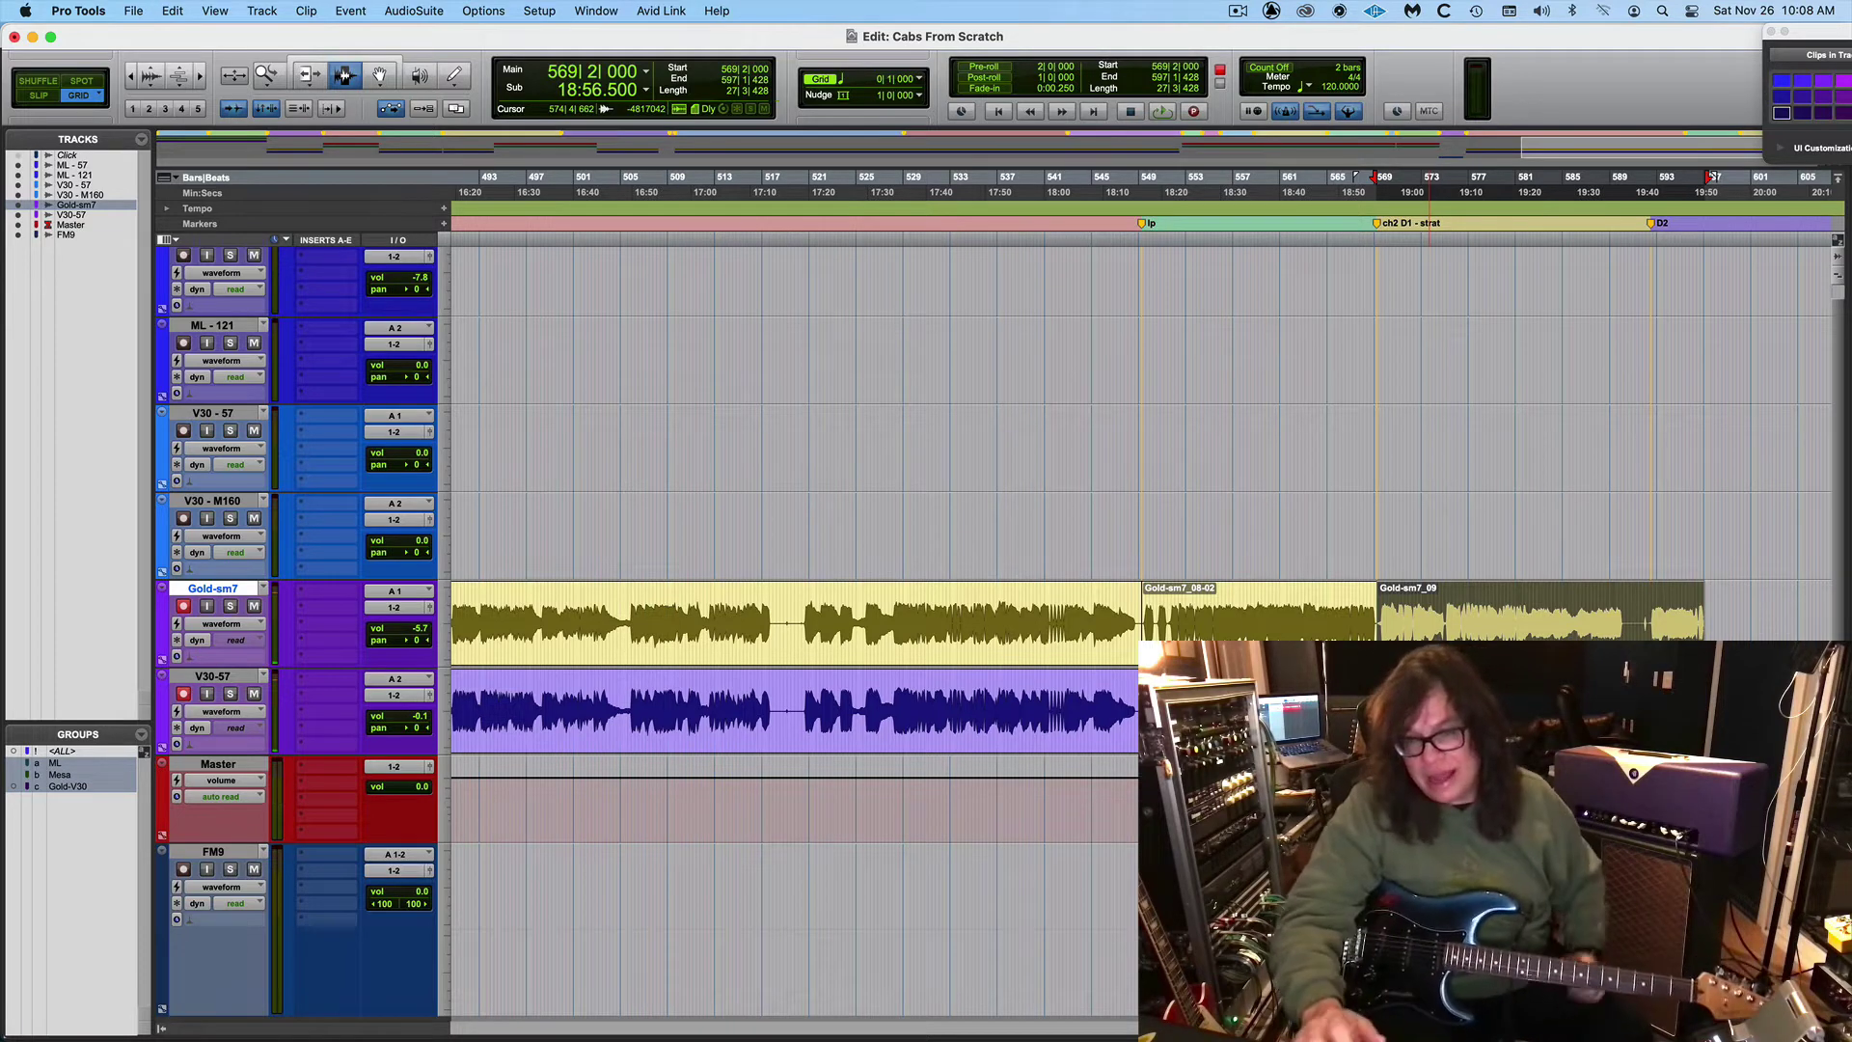
Add a marker named "lp- D1" at the end of the strat clips, at bar 597 beat 1.
{"action": "left_click", "coordinate": [1705, 632]}
{"action": "key", "text": "KP_Enter"}
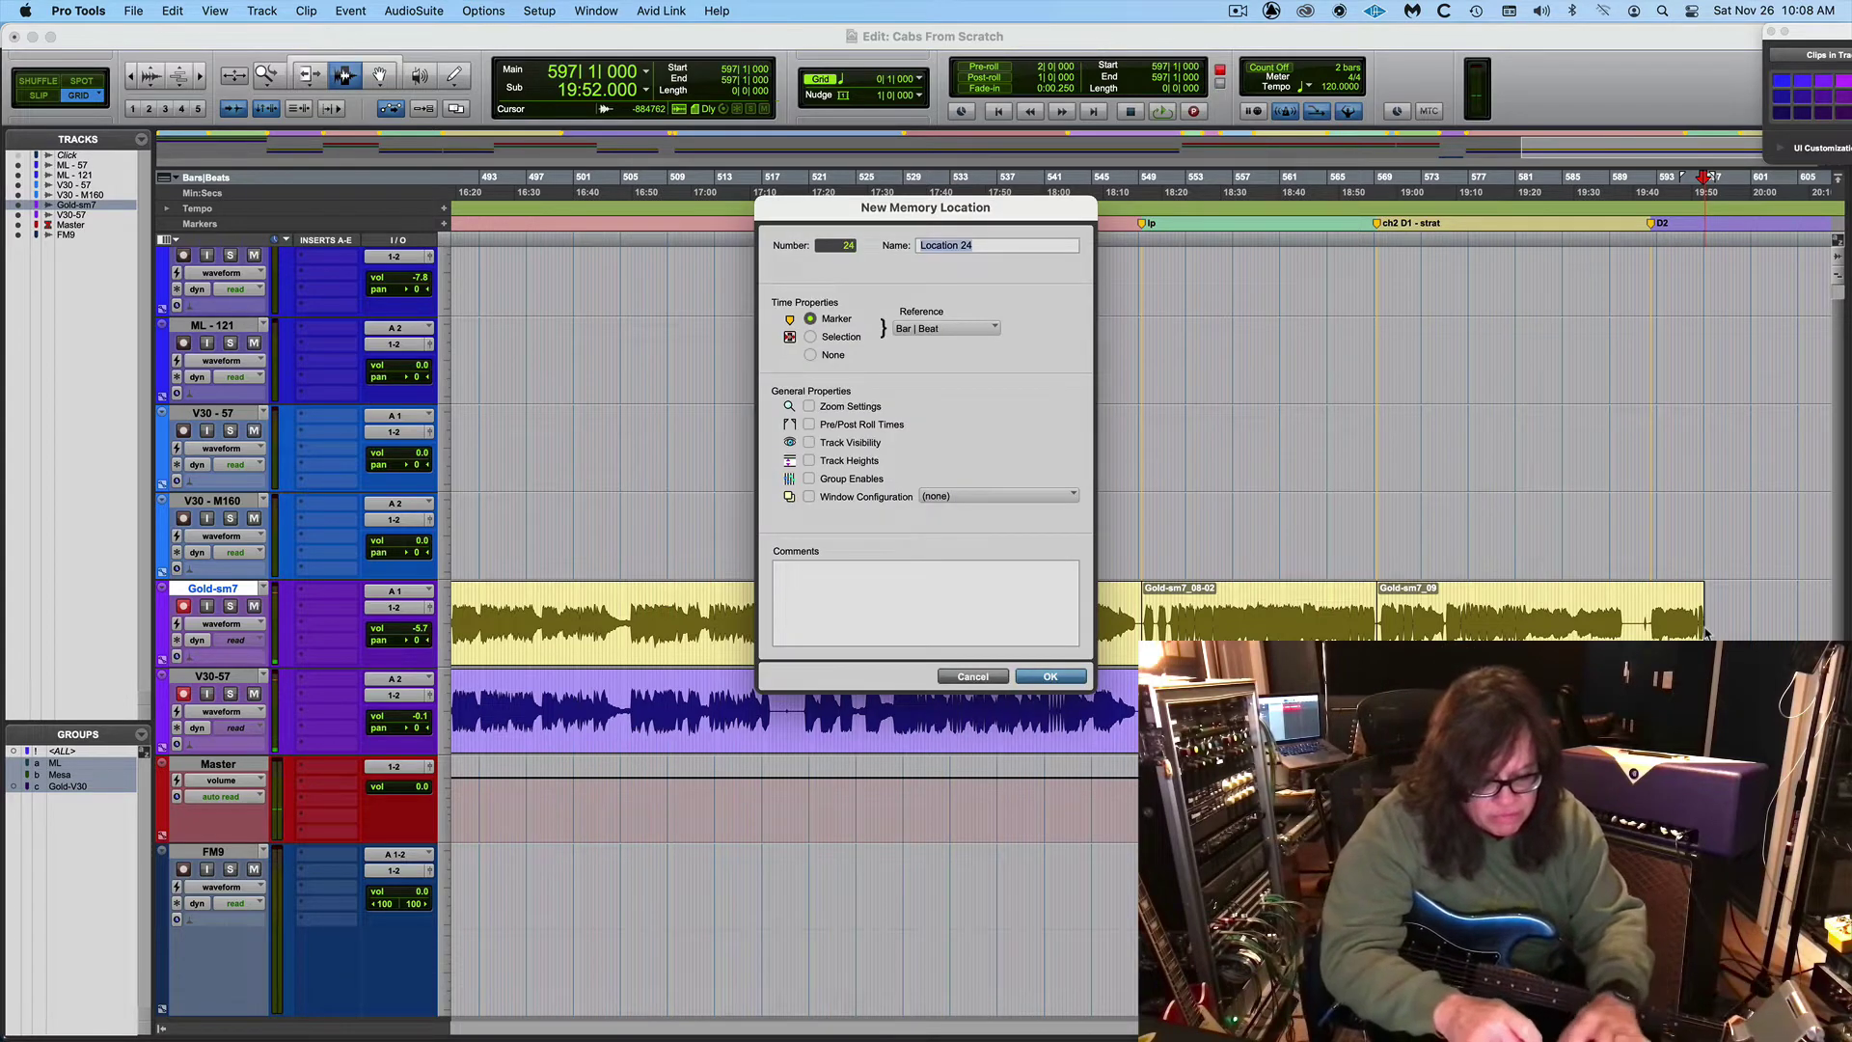
{"action": "type", "text": "lp- D1"}
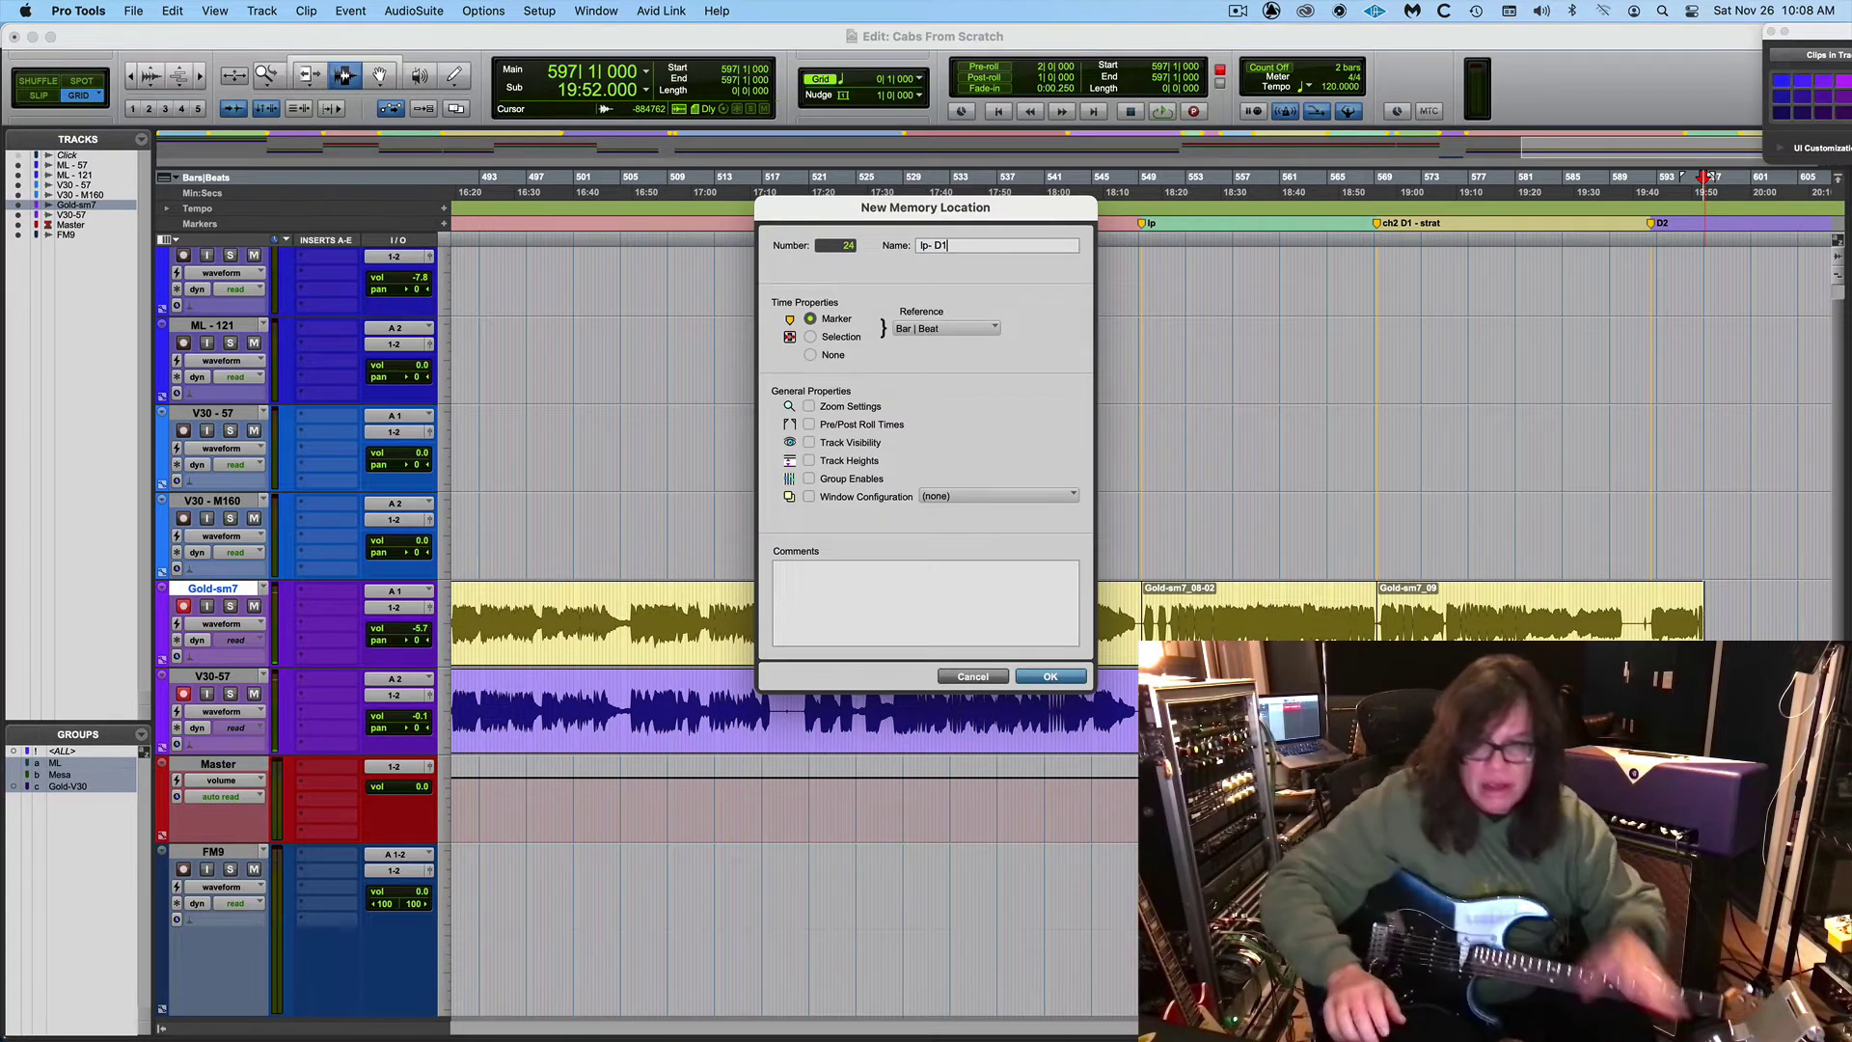
{"action": "key", "text": "Return"}
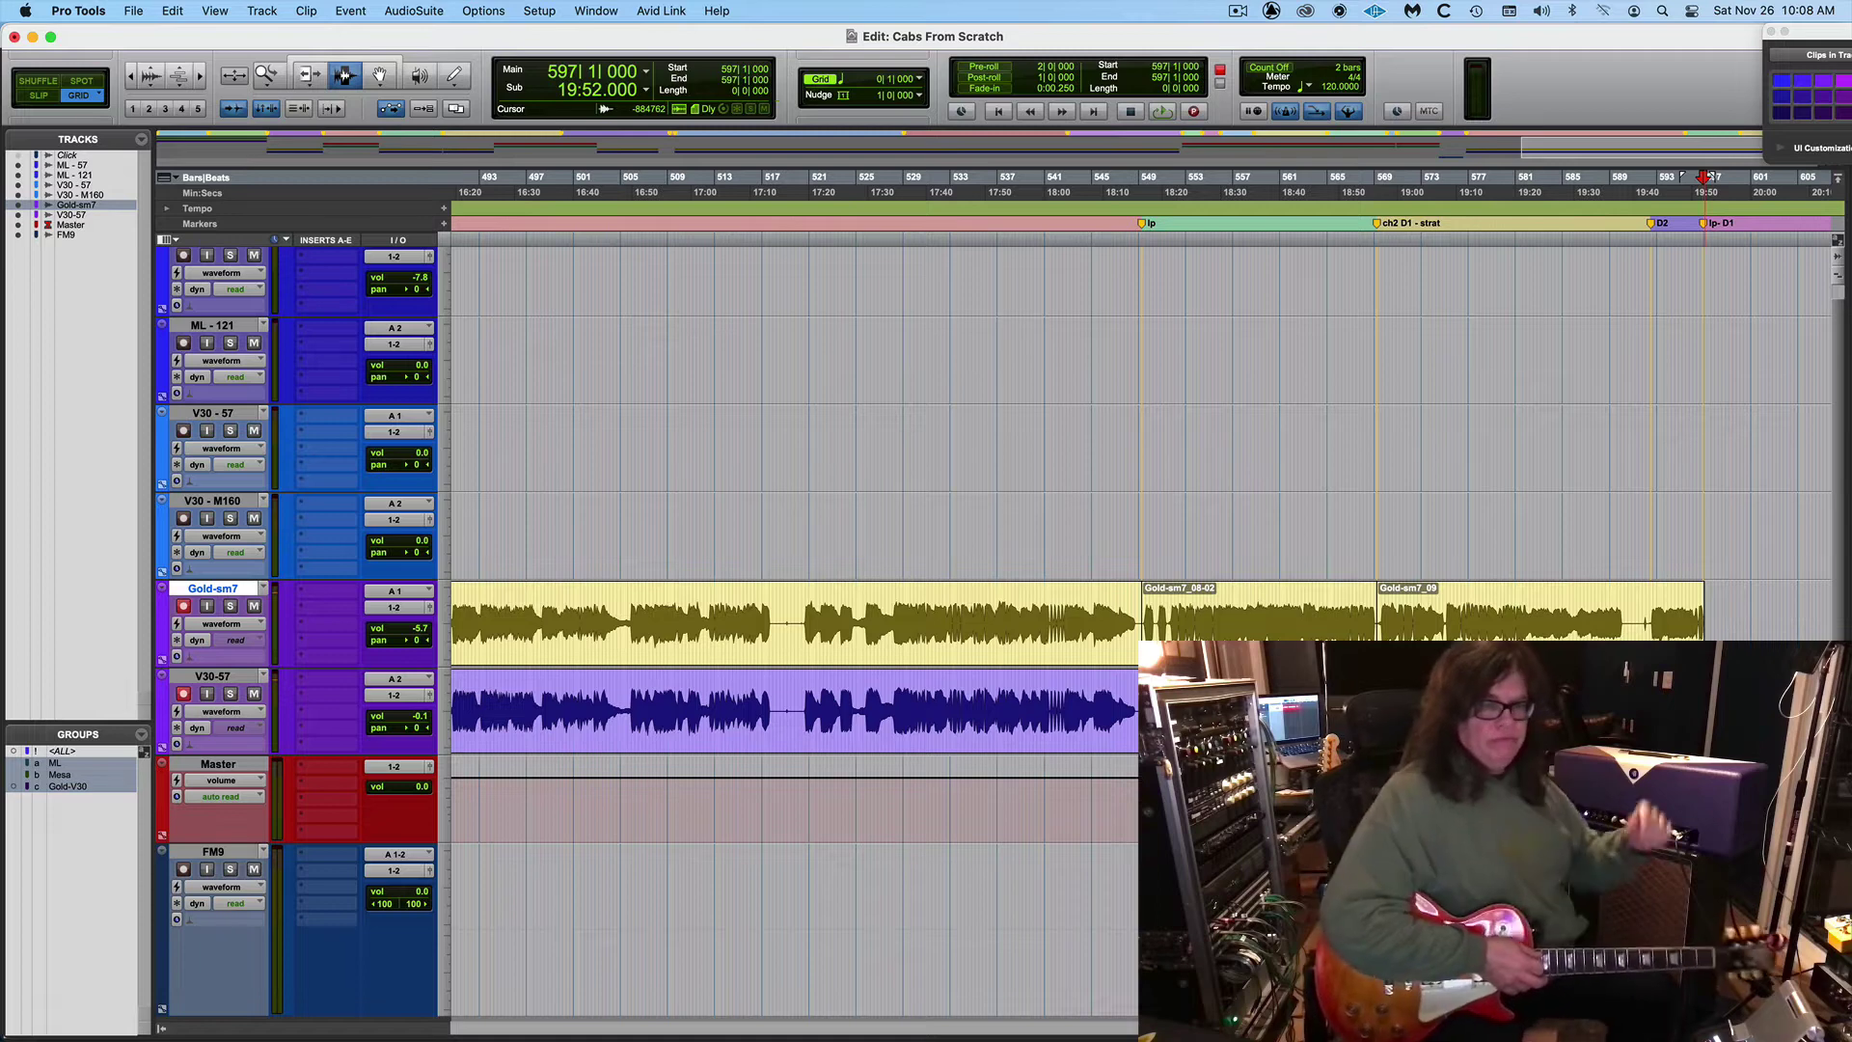
Record a short guitar take on the two armed tracks from the "lp- D1" marker and stop recording.
{"action": "key", "text": "shift+r"}
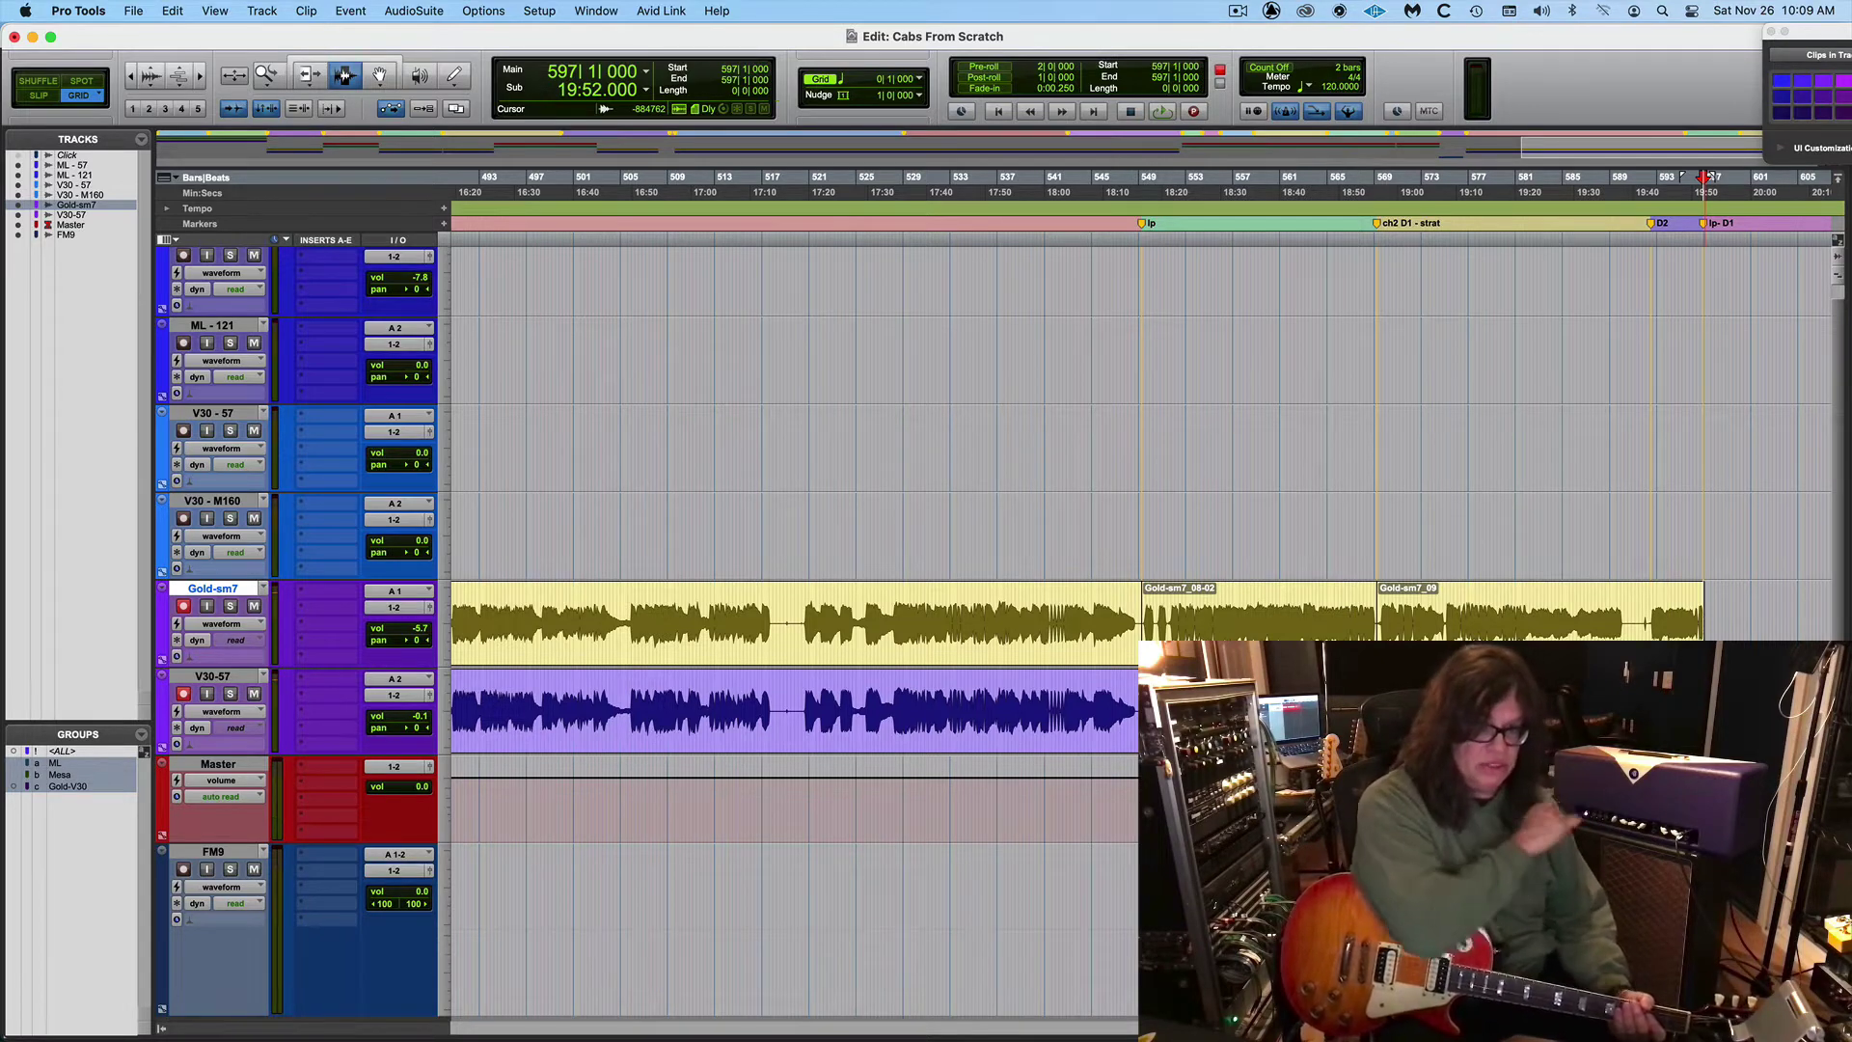
{"action": "key", "text": "shift+r"}
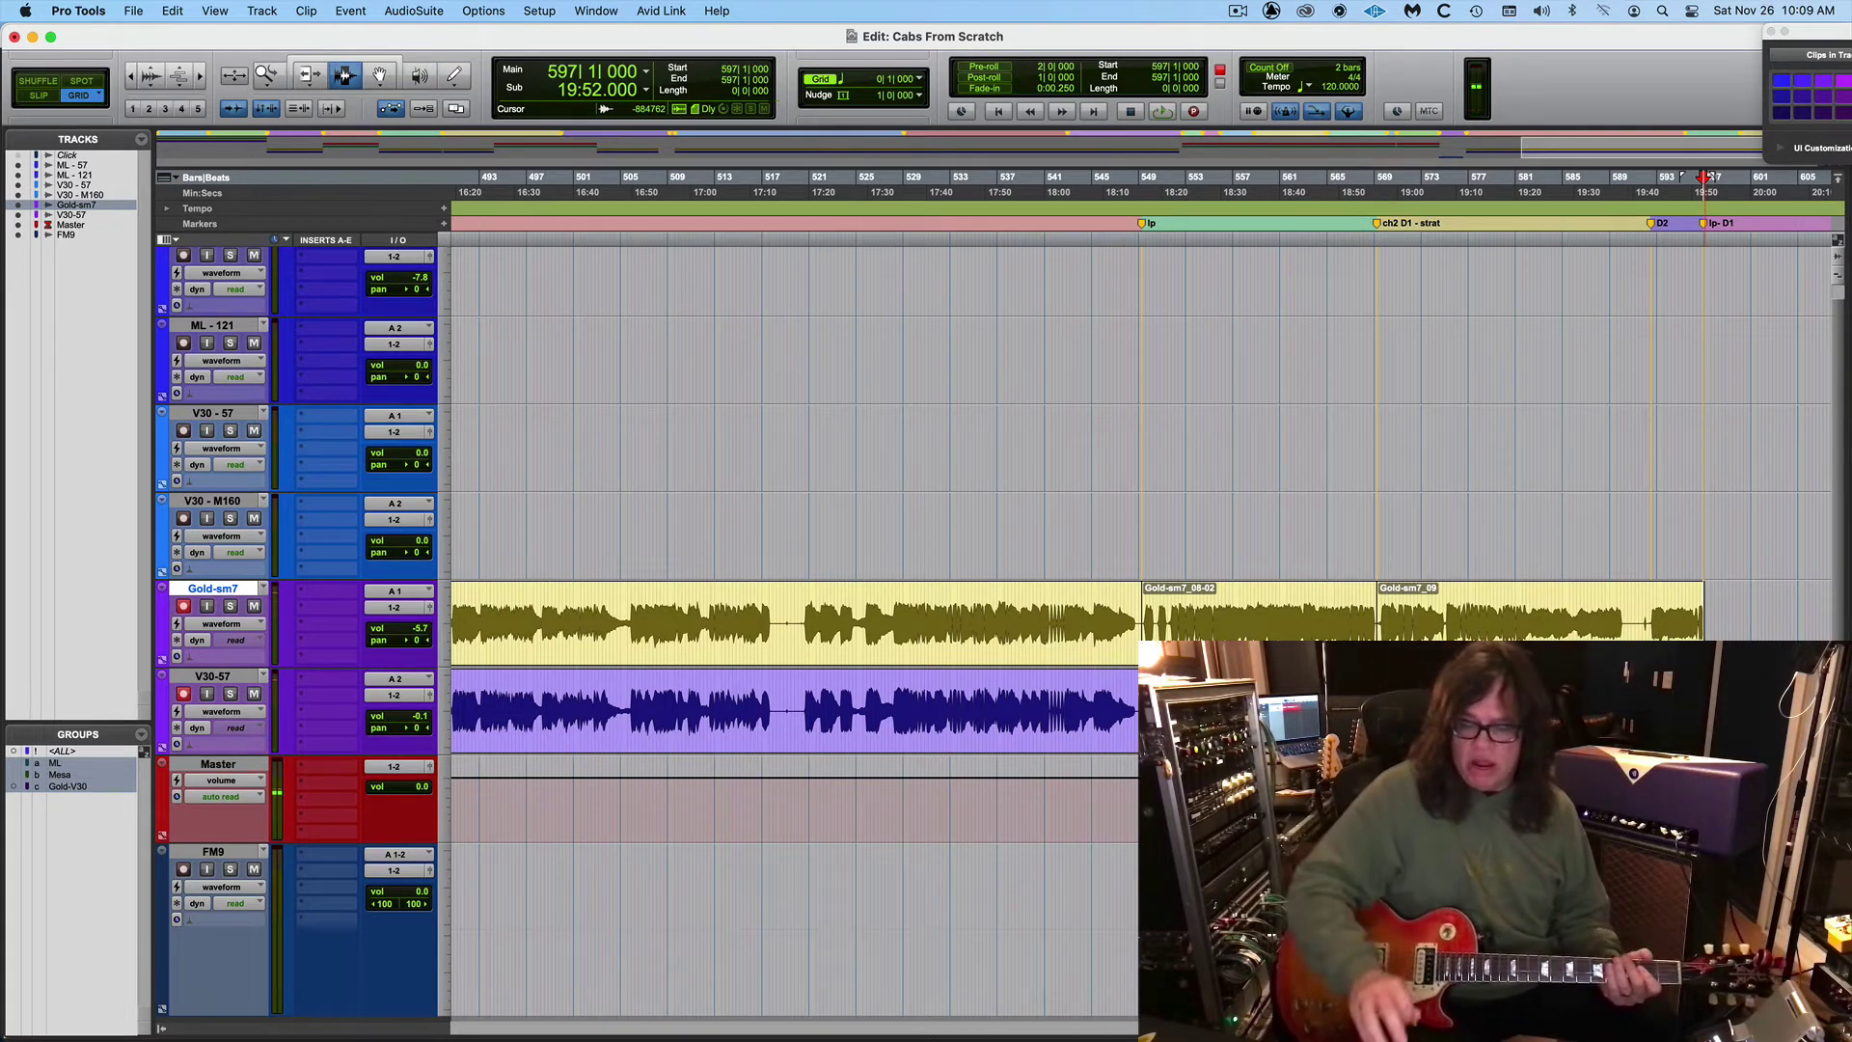
{"action": "key", "text": "super+space"}
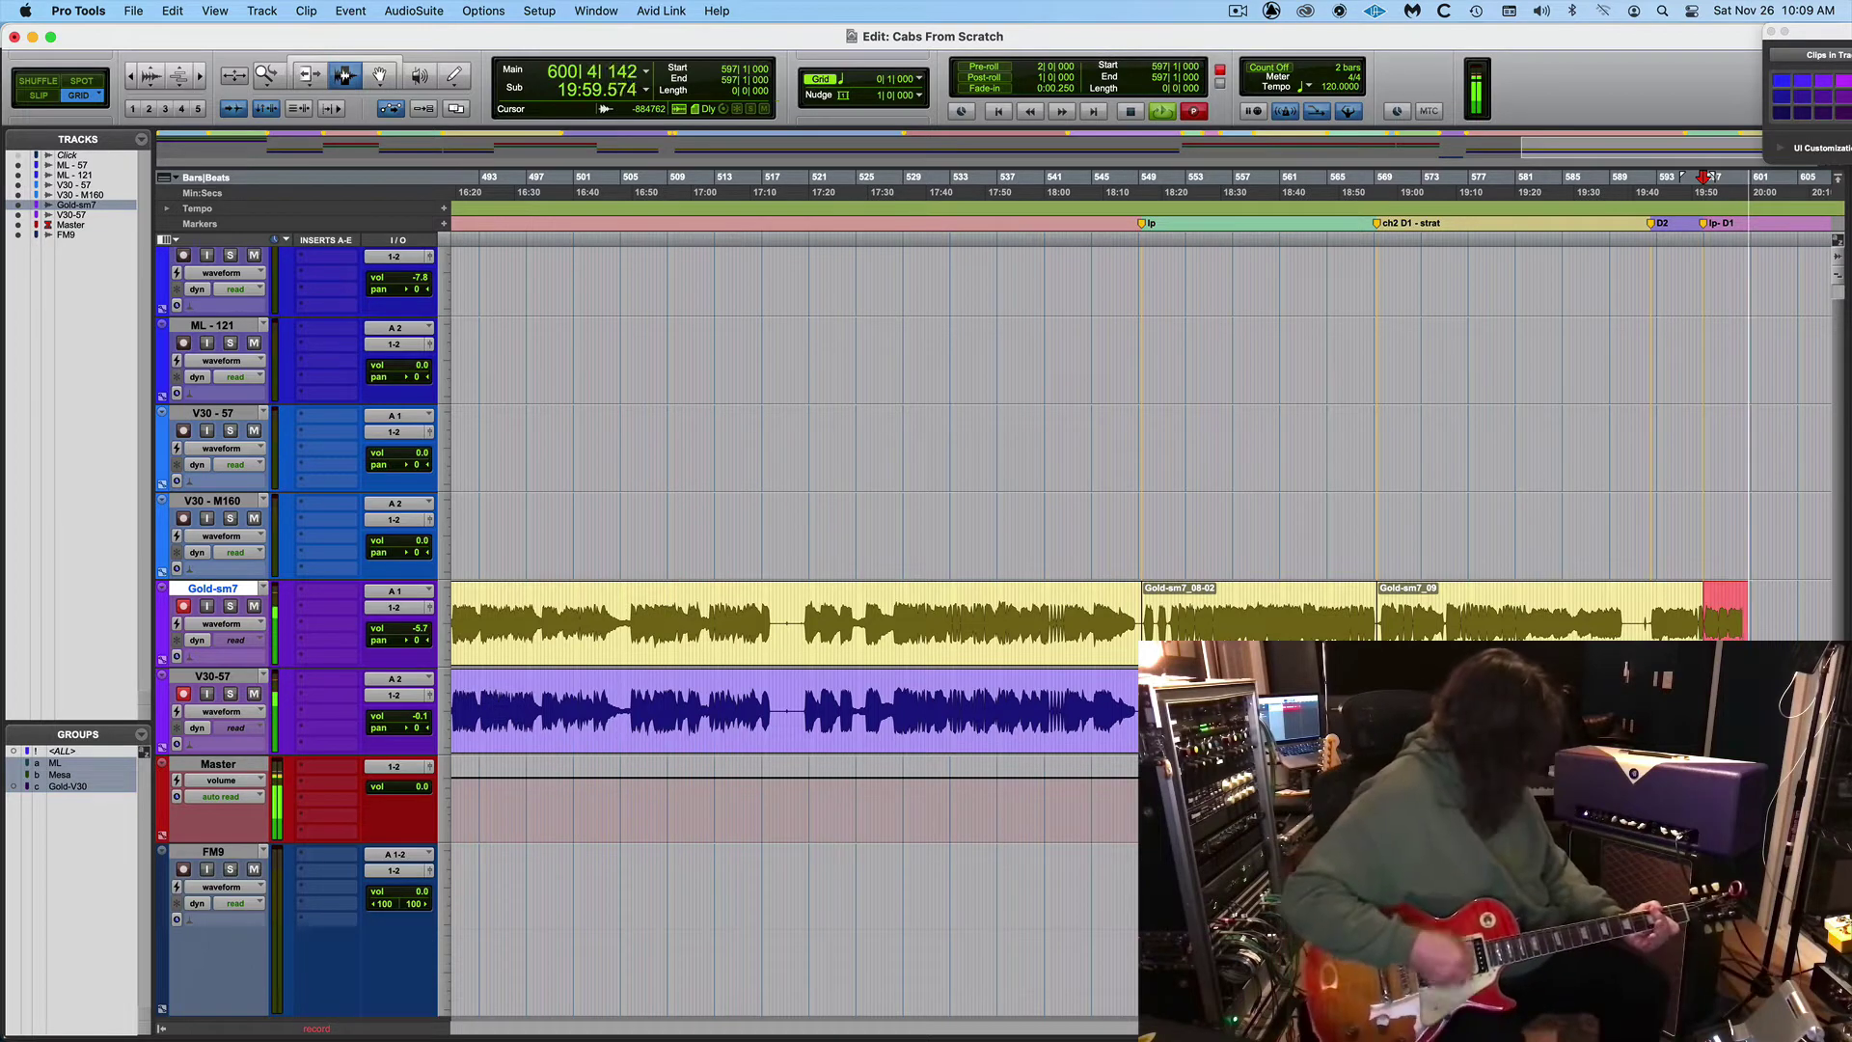
{"action": "key", "text": "space"}
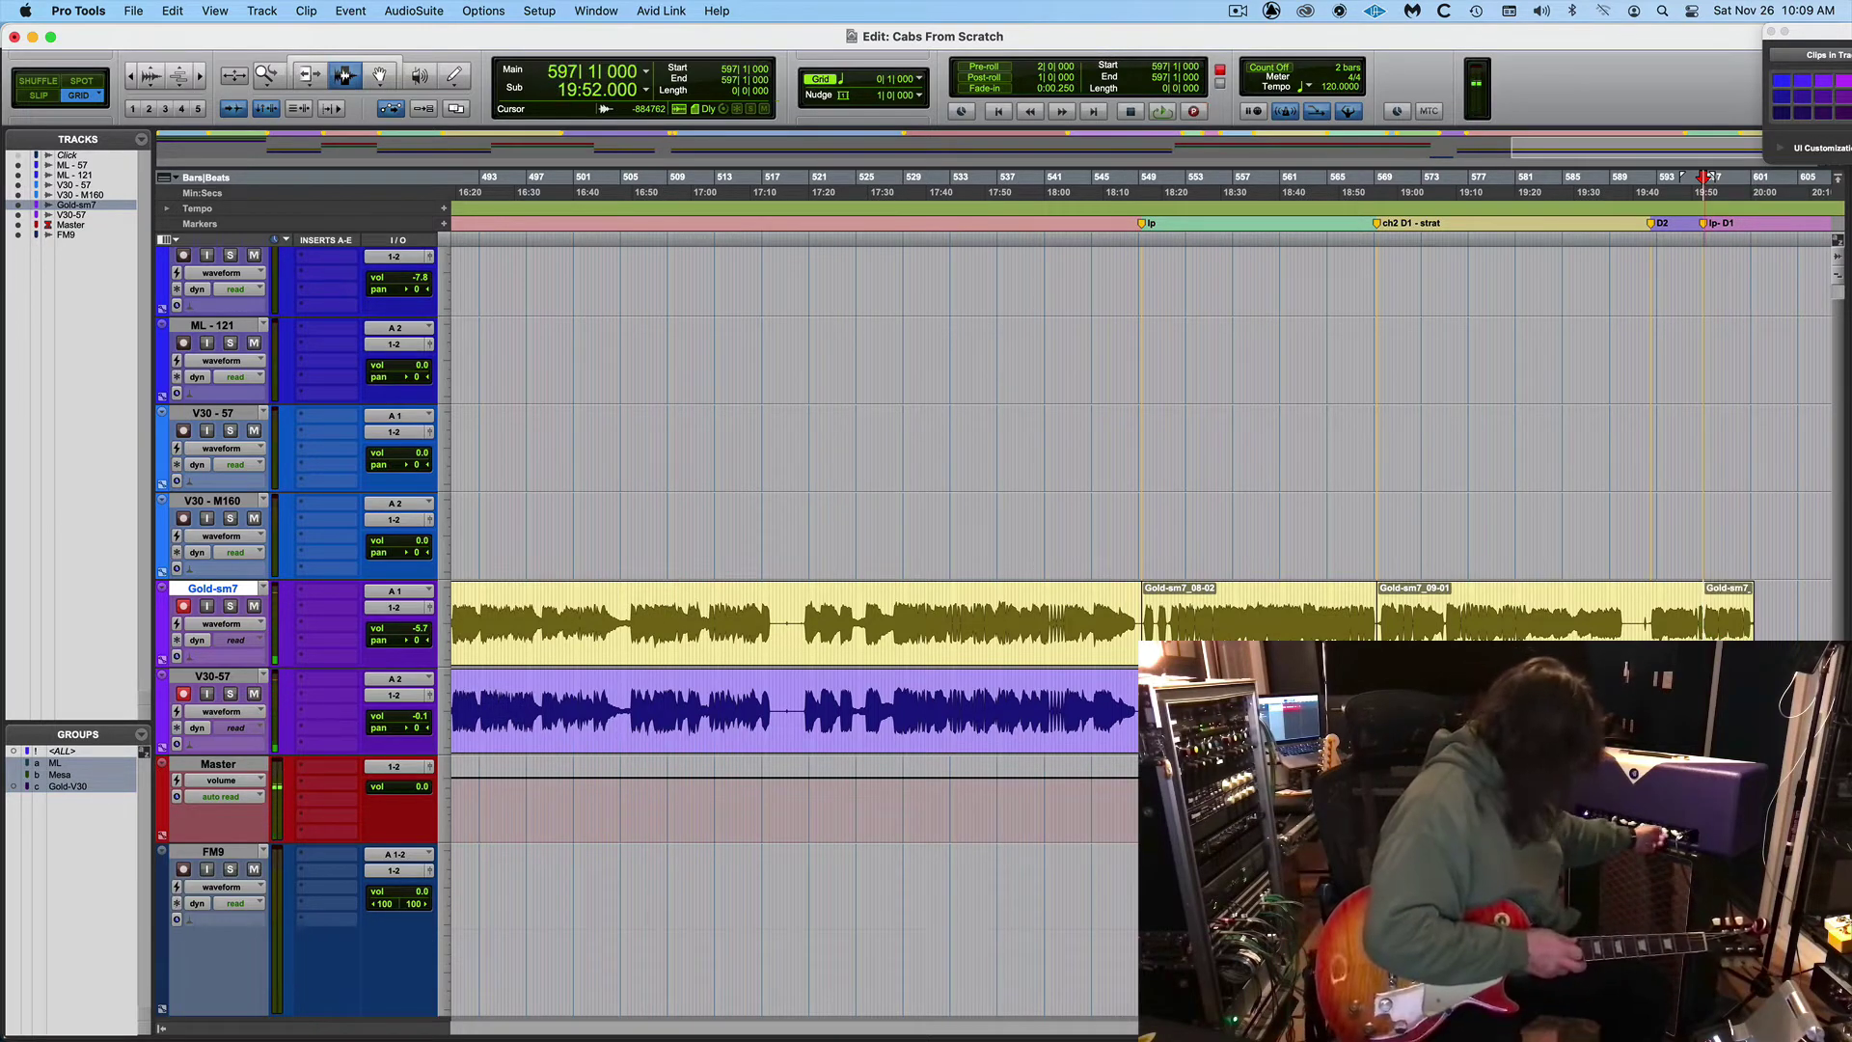
Record a fresh take over the short one from "lp- D1", adding a "D2" marker near bar 603 while recording, and stop.
{"action": "key", "text": "r"}
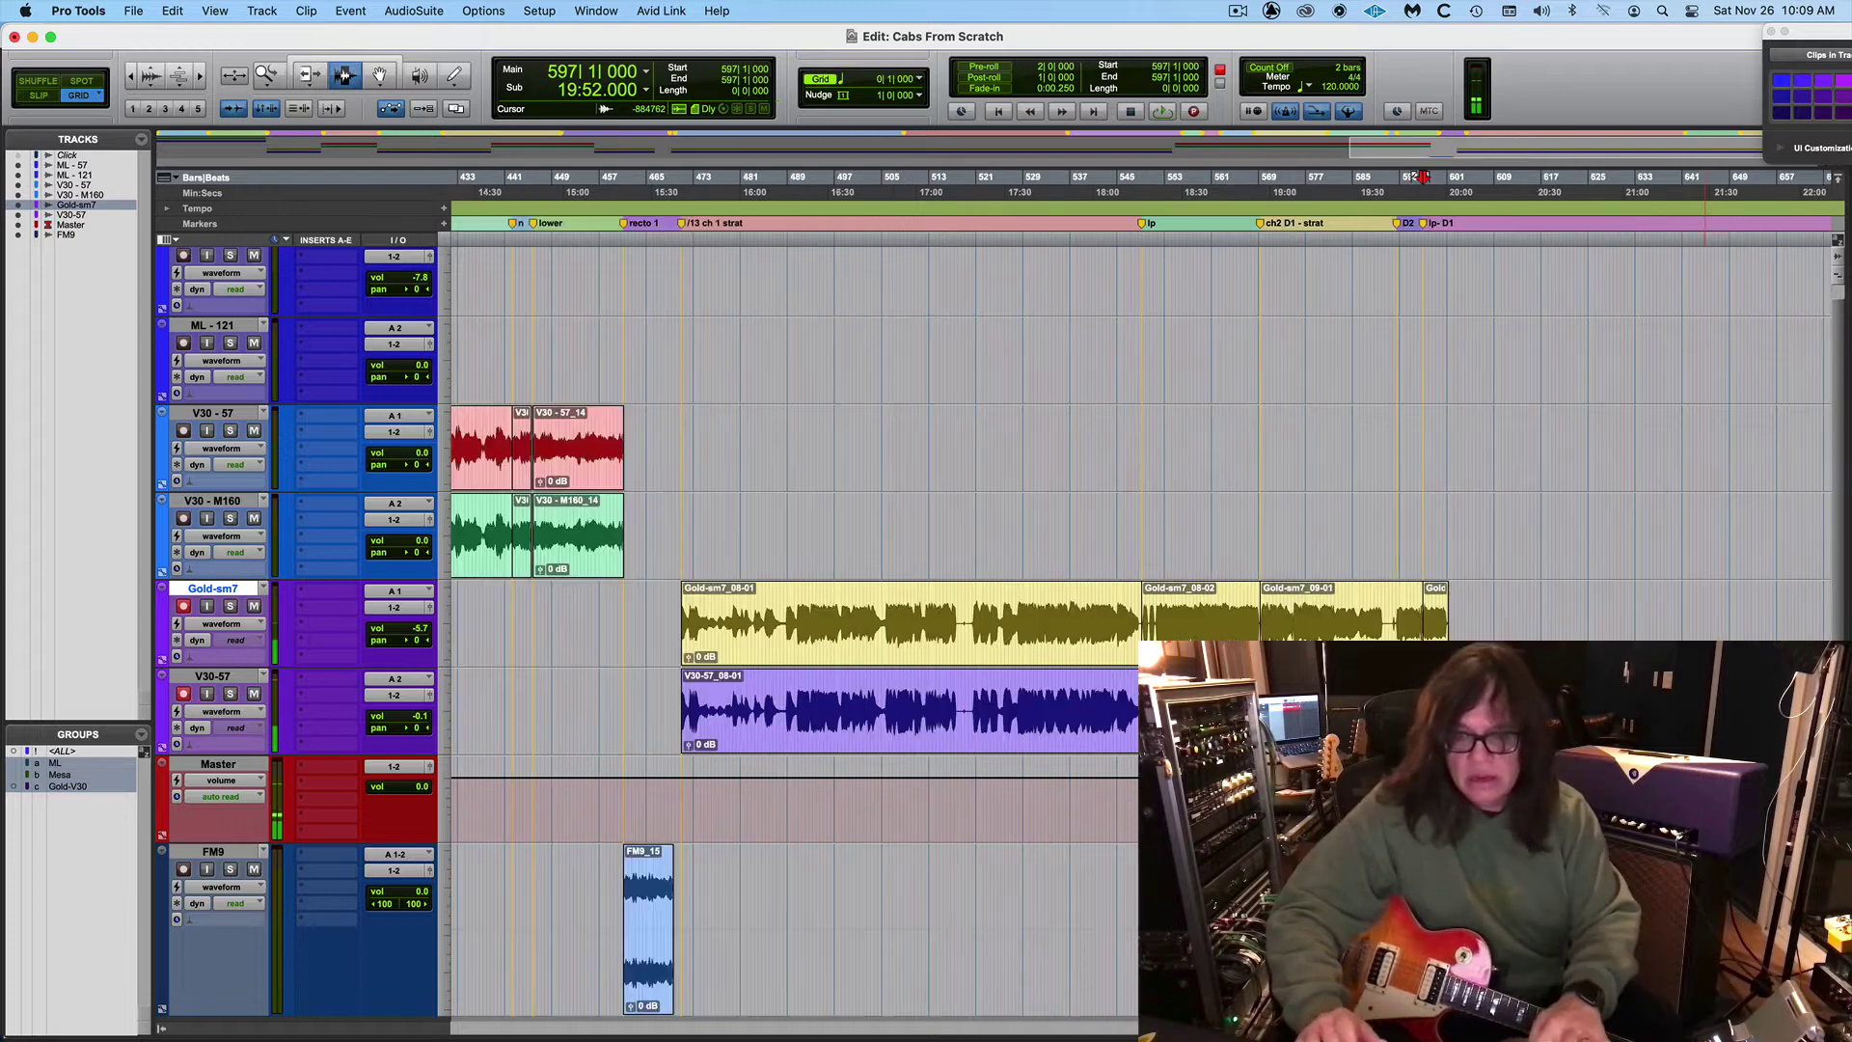
{"action": "key", "text": "t"}
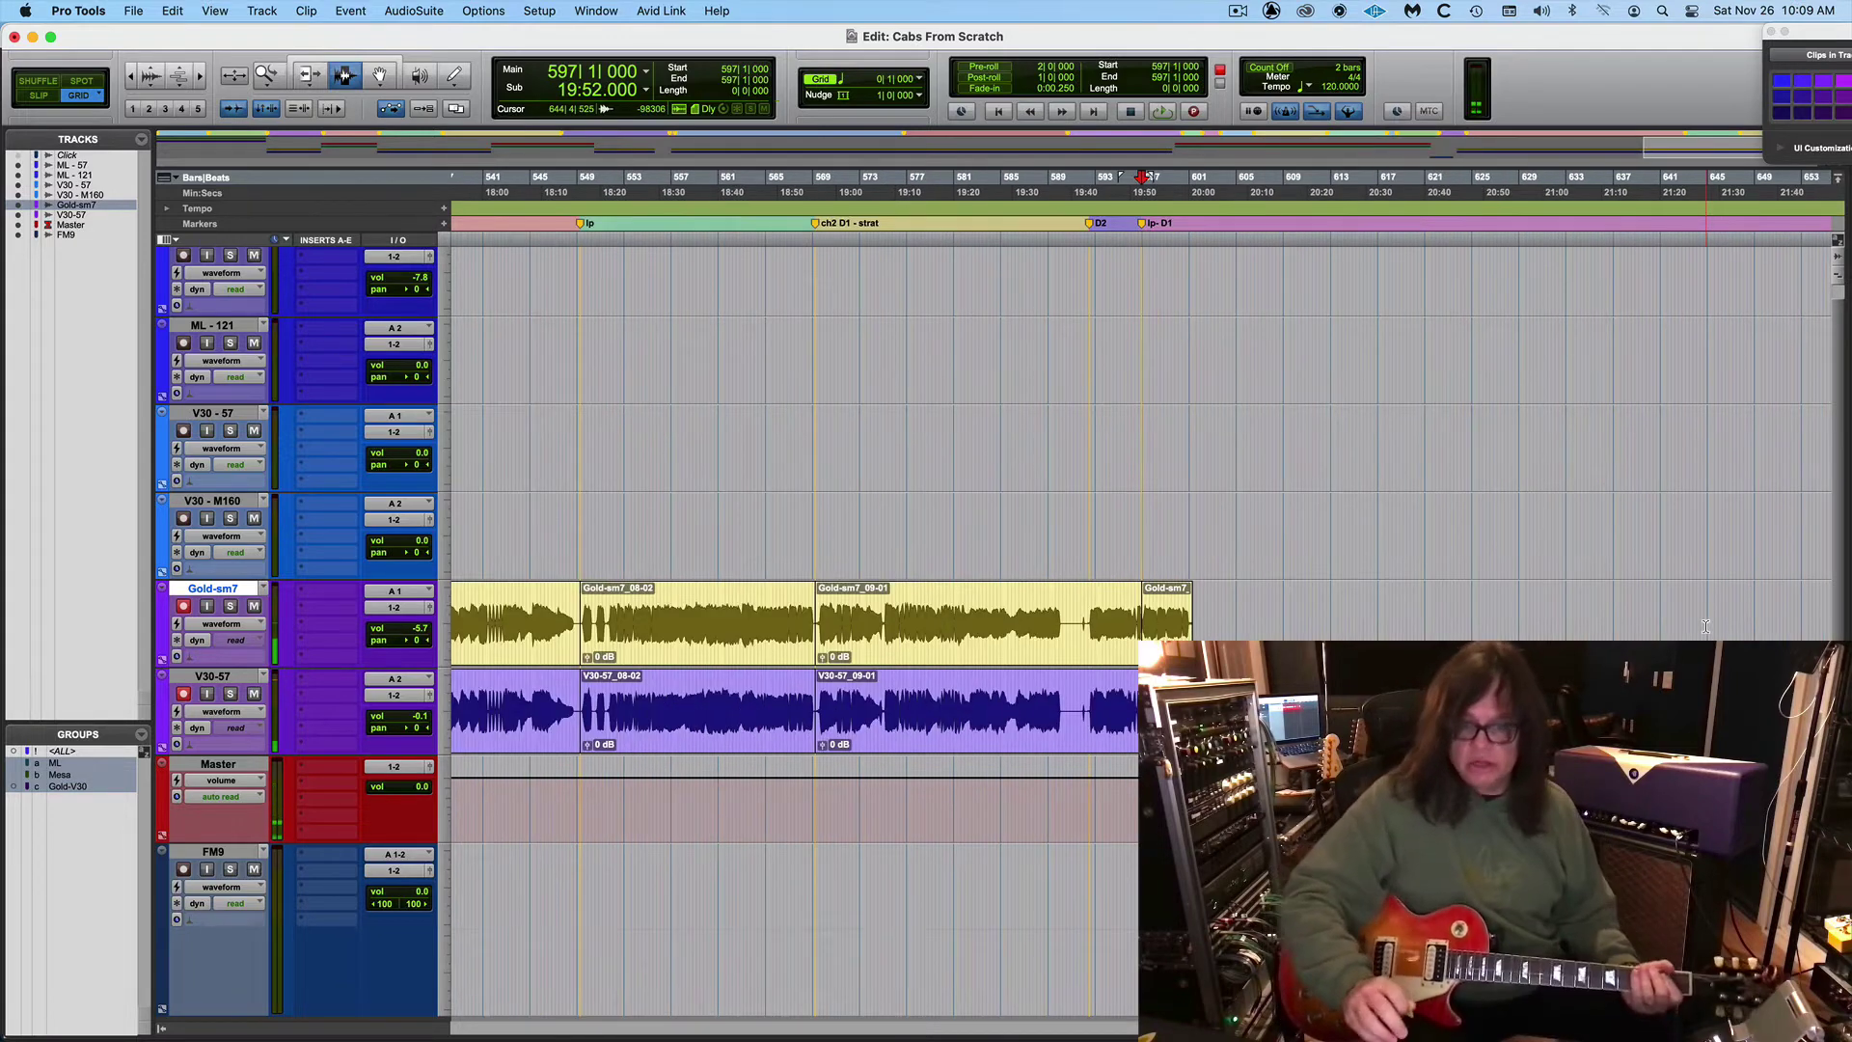
{"action": "key", "text": "super+space"}
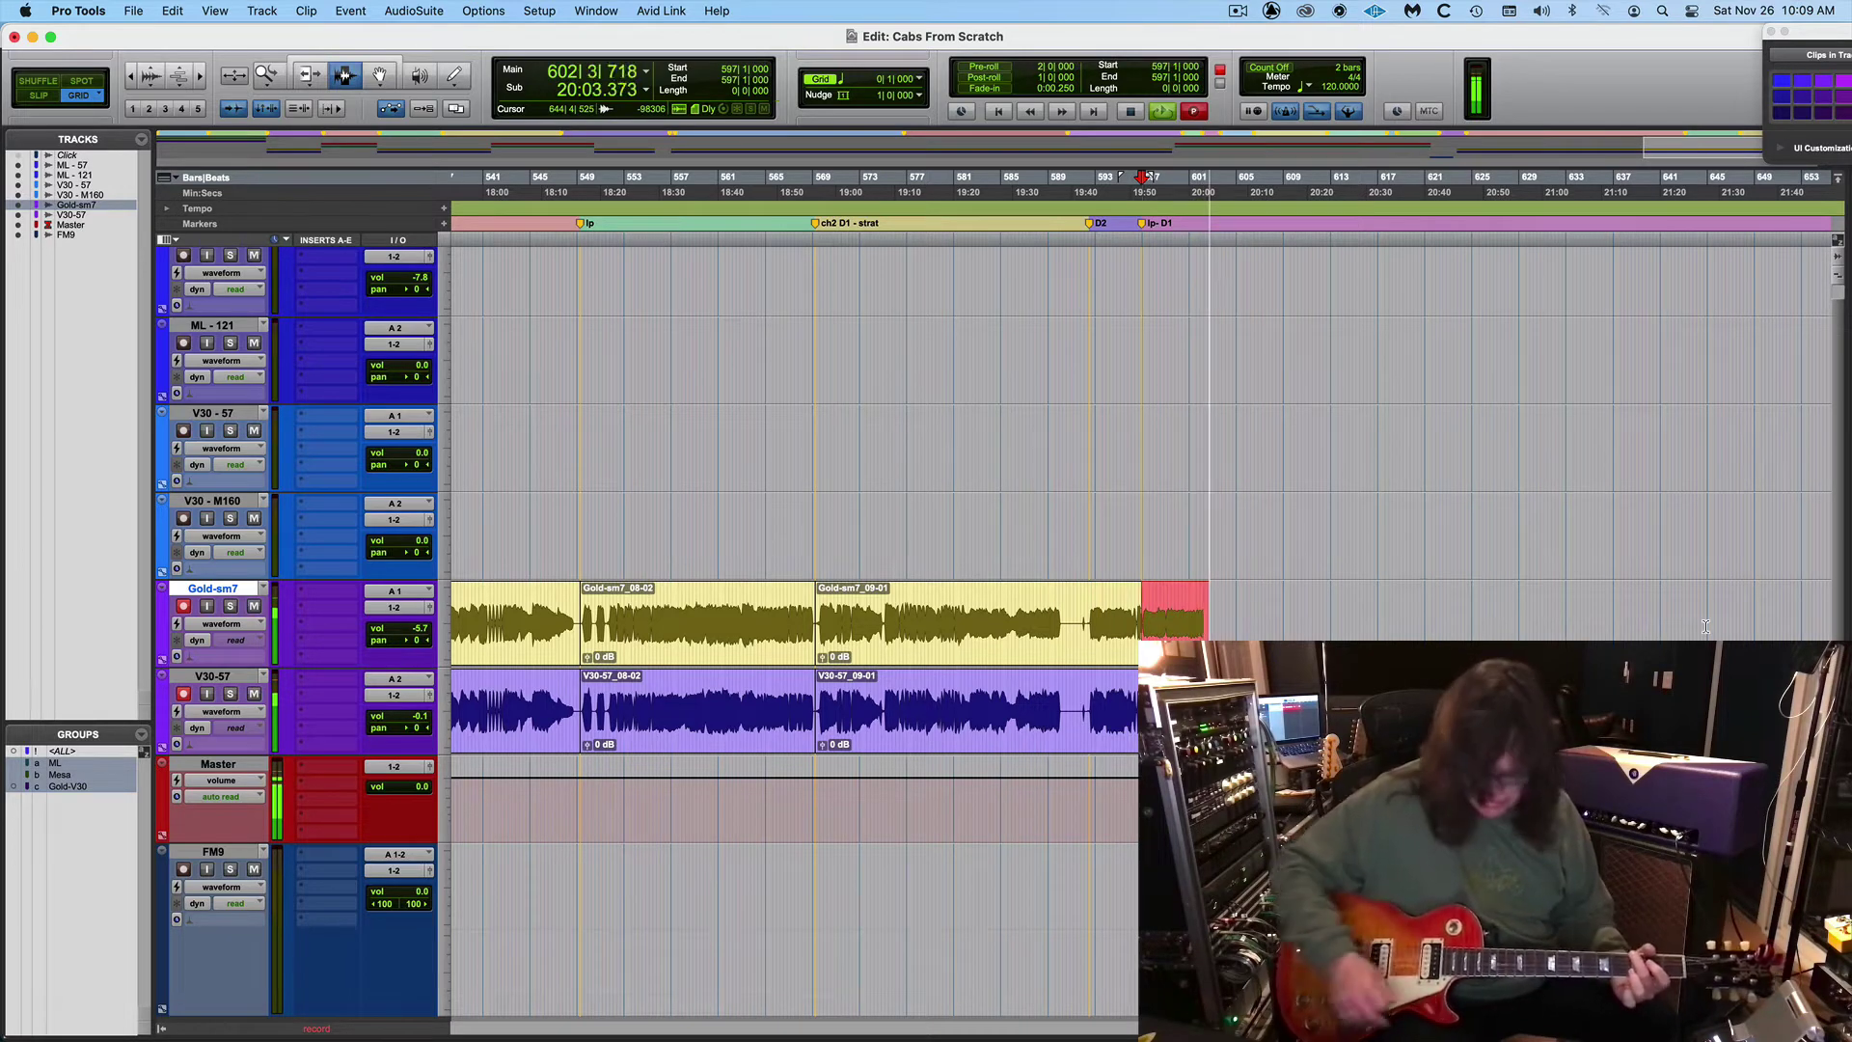
{"action": "key", "text": "KP_Enter"}
{"action": "type", "text": "D"}
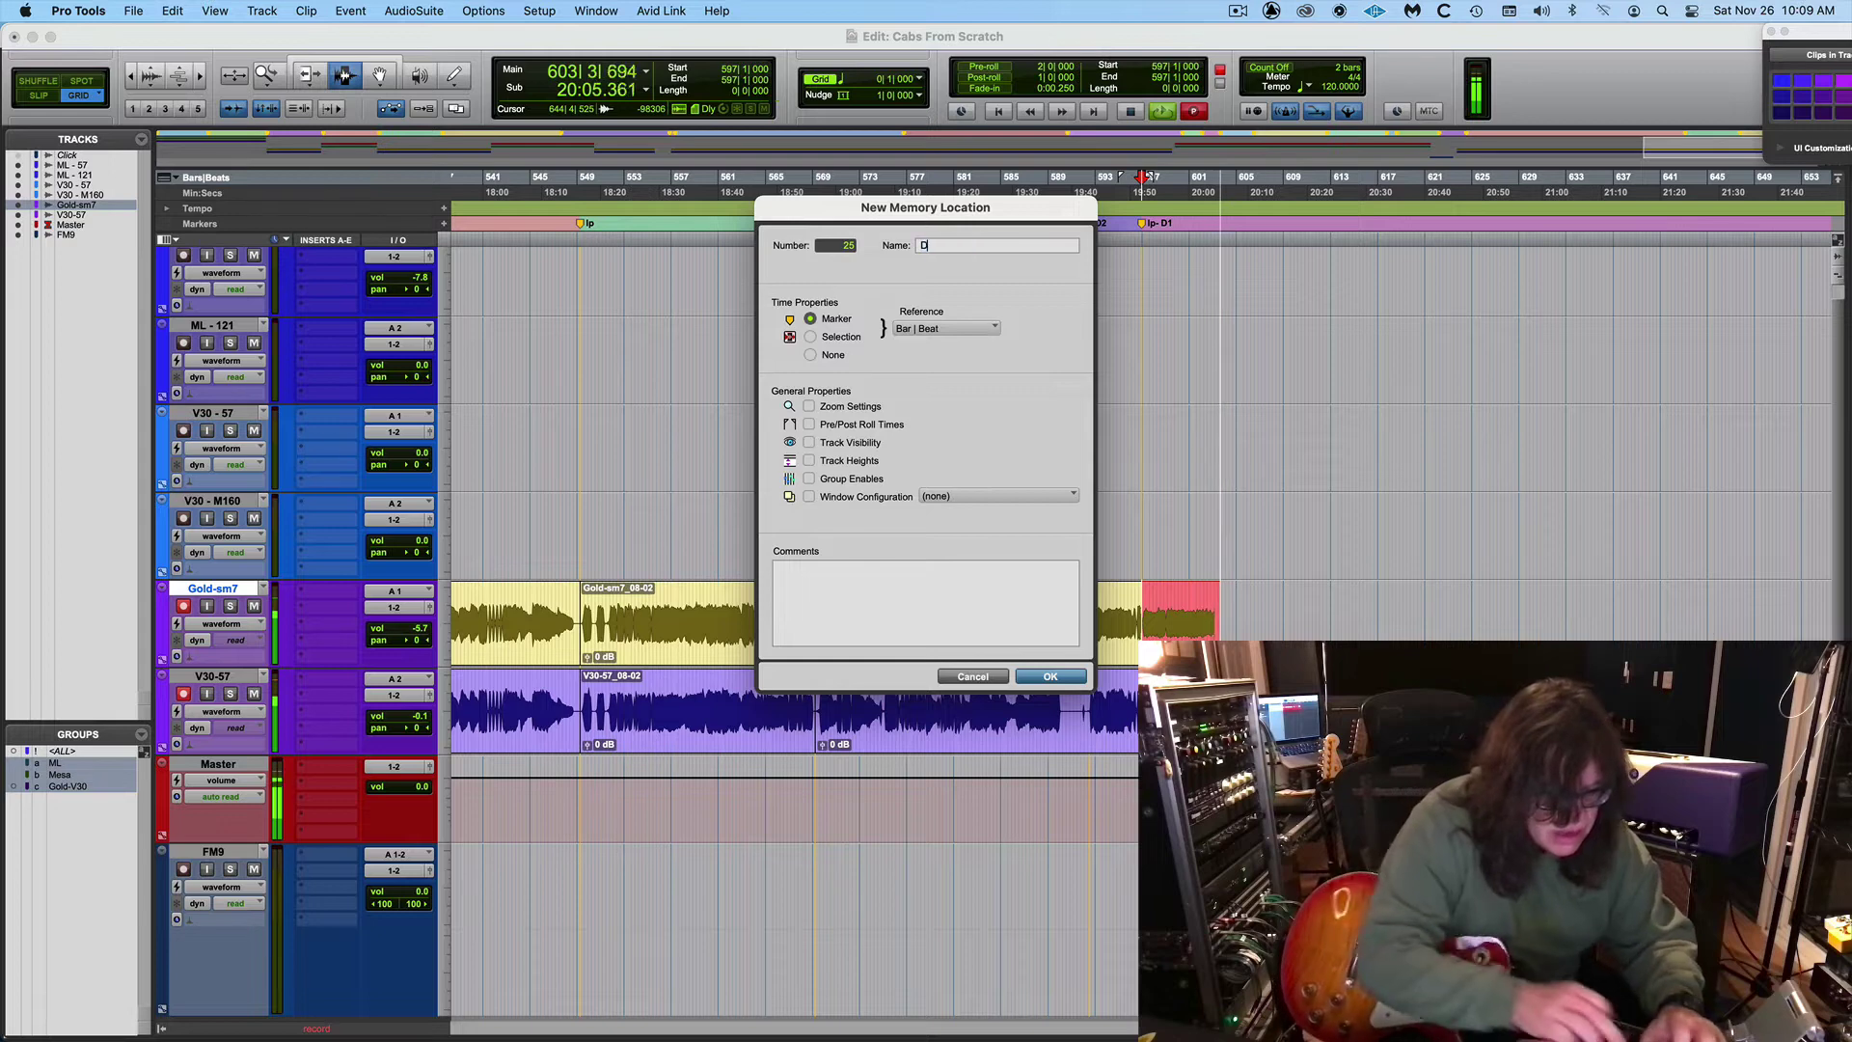
{"action": "type", "text": "2"}
{"action": "key", "text": "Return"}
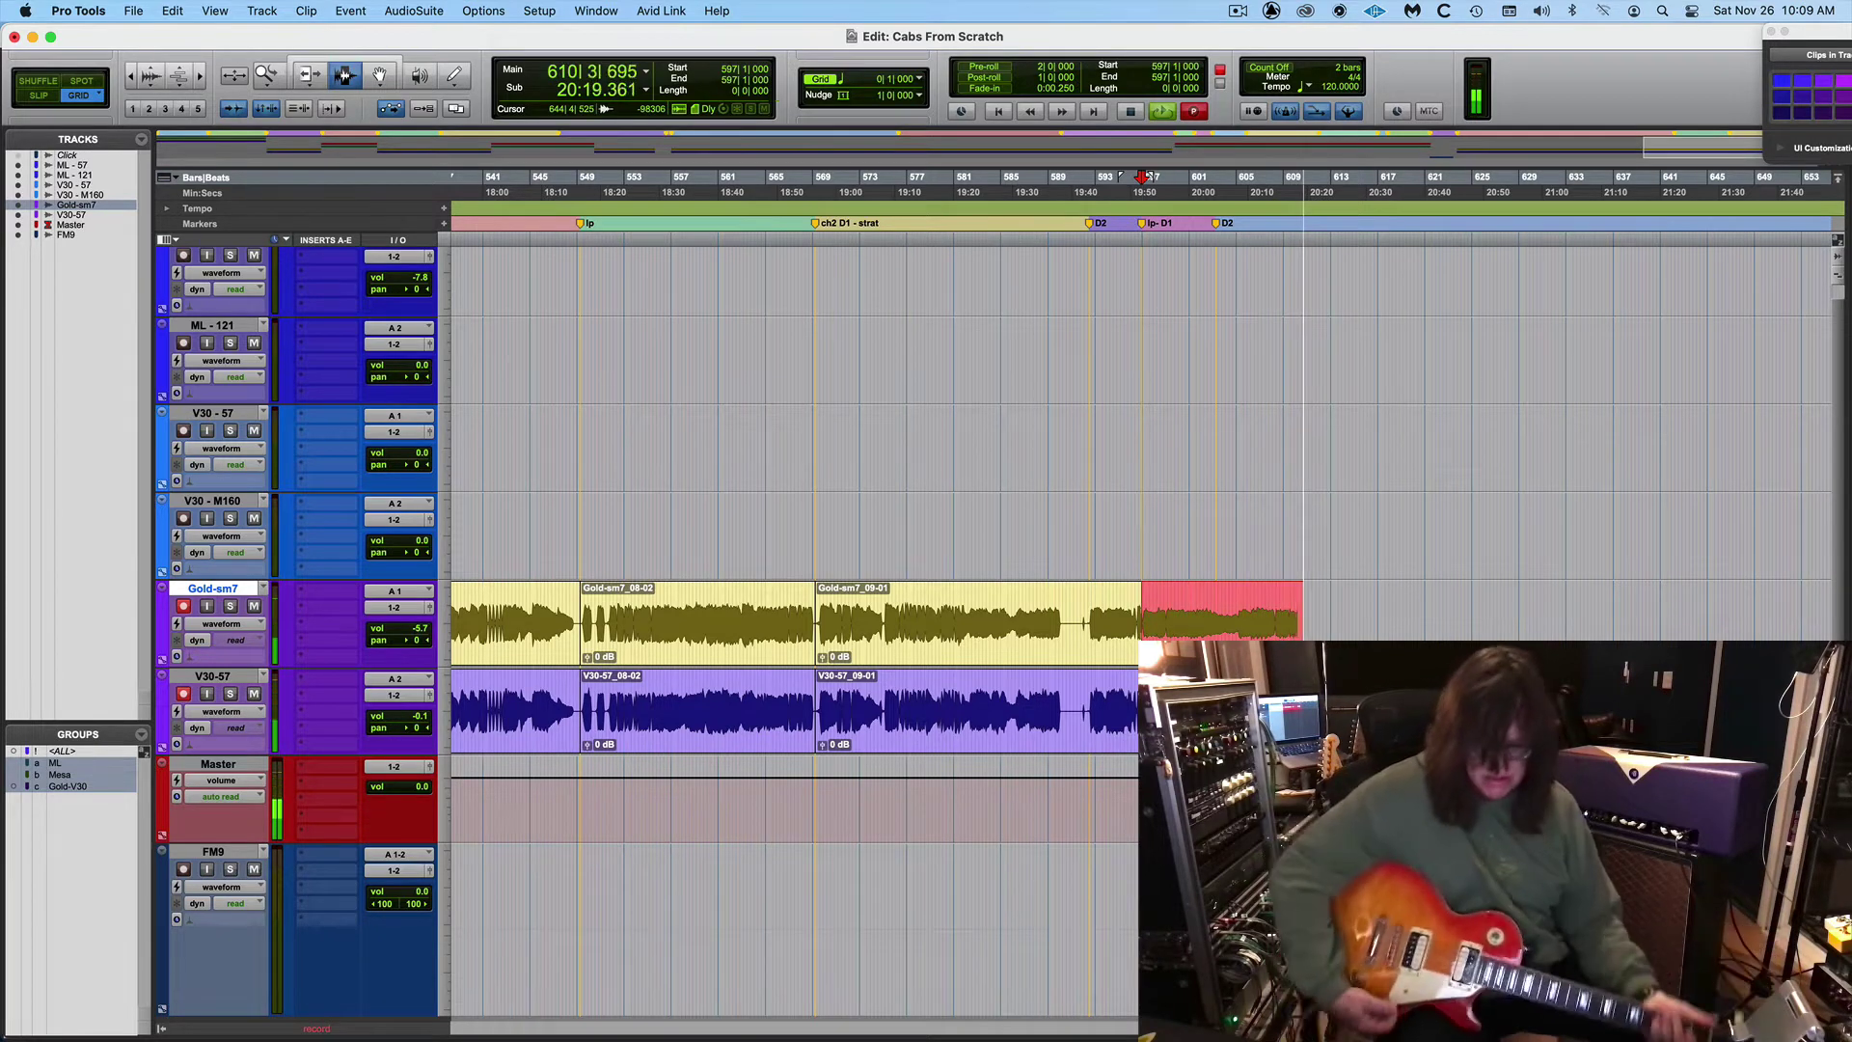
{"action": "key", "text": "space"}
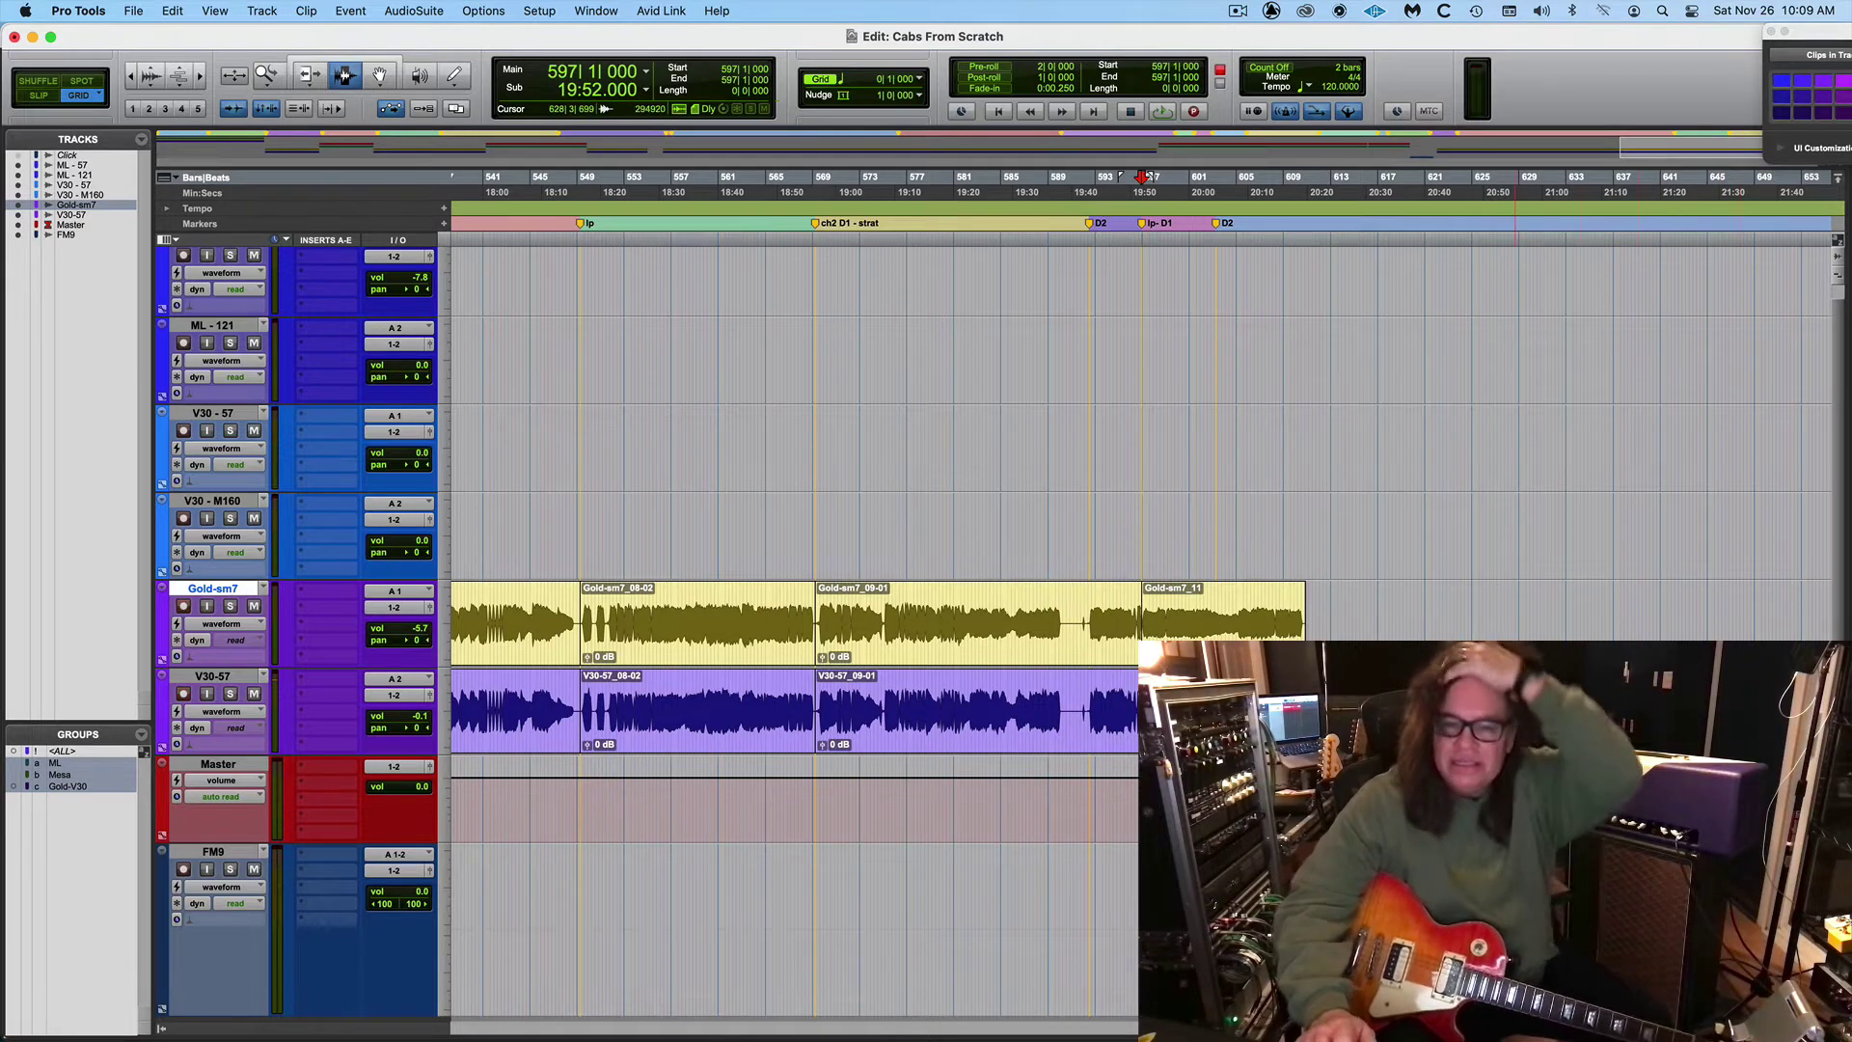
Delete bar 603 beat 2 to bar 605 beat 1 from the new take and move the following clips to bar 603 beat 1.
{"action": "key", "text": "space"}
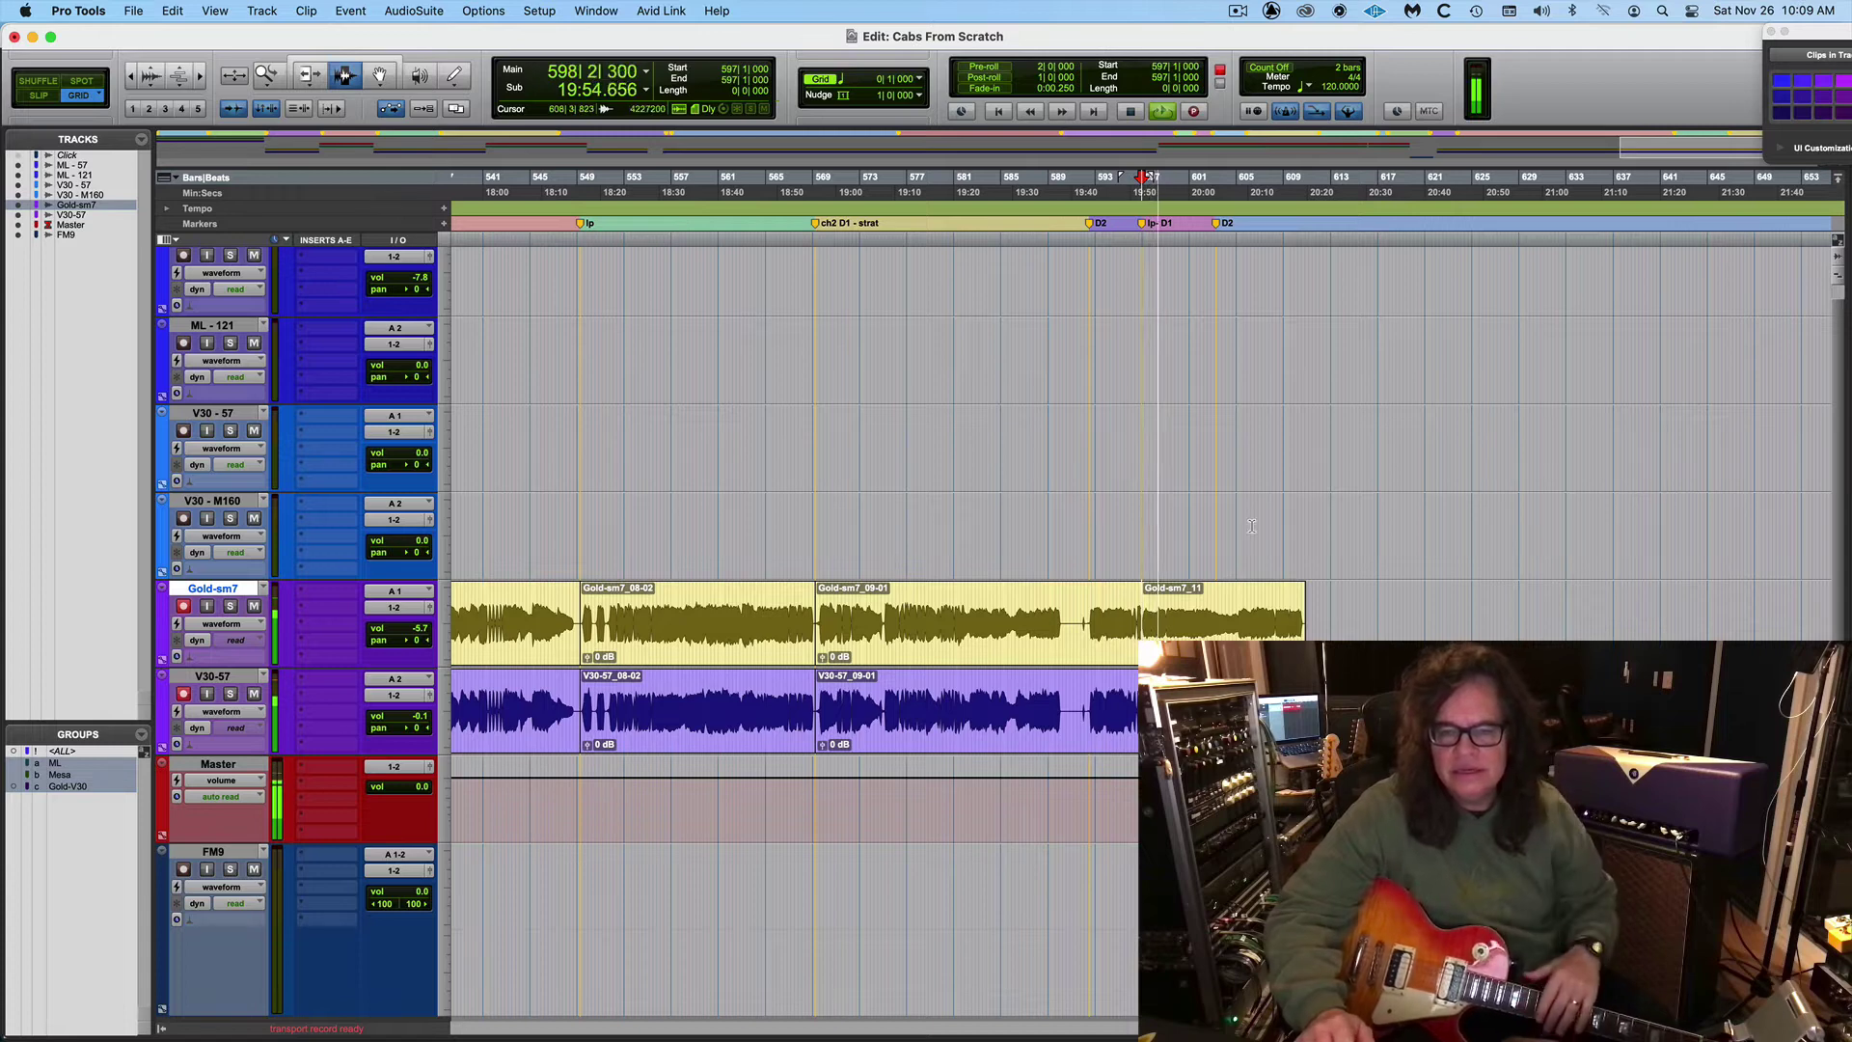
{"action": "left_click", "coordinate": [1221, 591]}
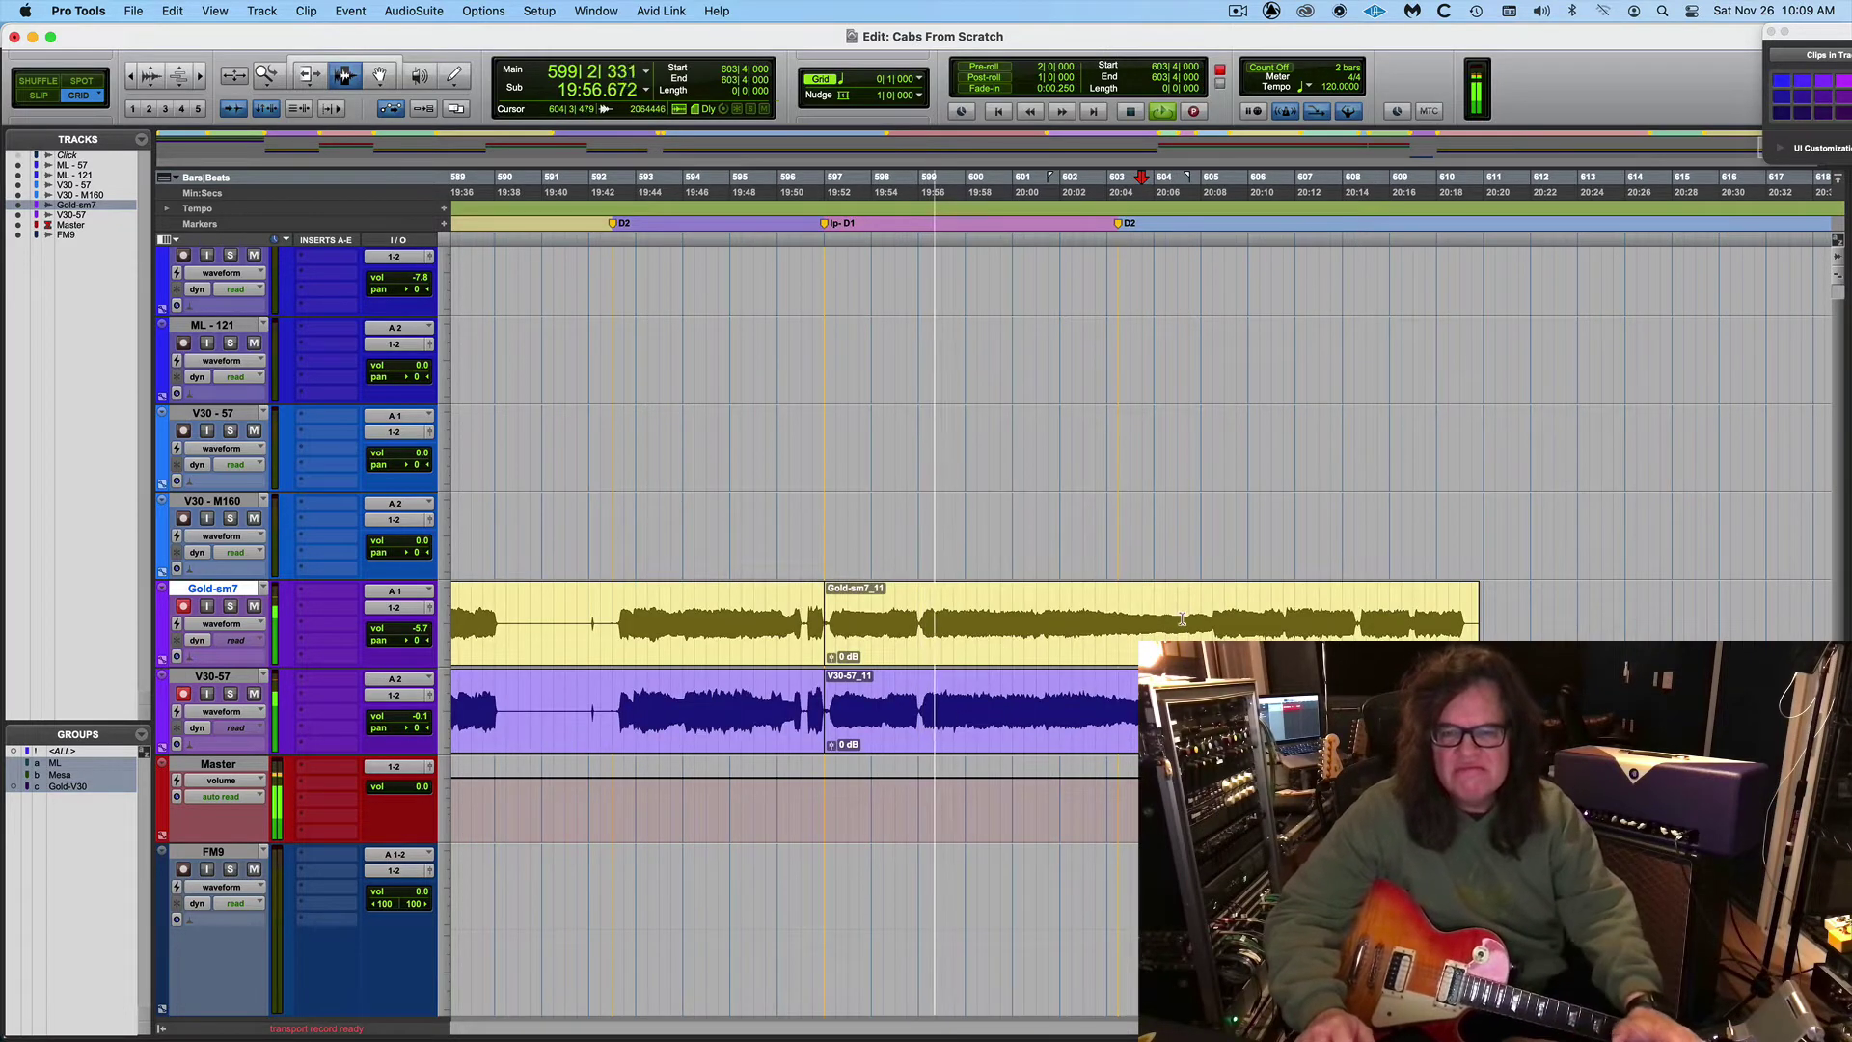
{"action": "key", "text": "space"}
{"action": "left_click", "coordinate": [1139, 617]}
{"action": "left_click_drag", "start_coordinate": [1138, 618], "coordinate": [1204, 620]}
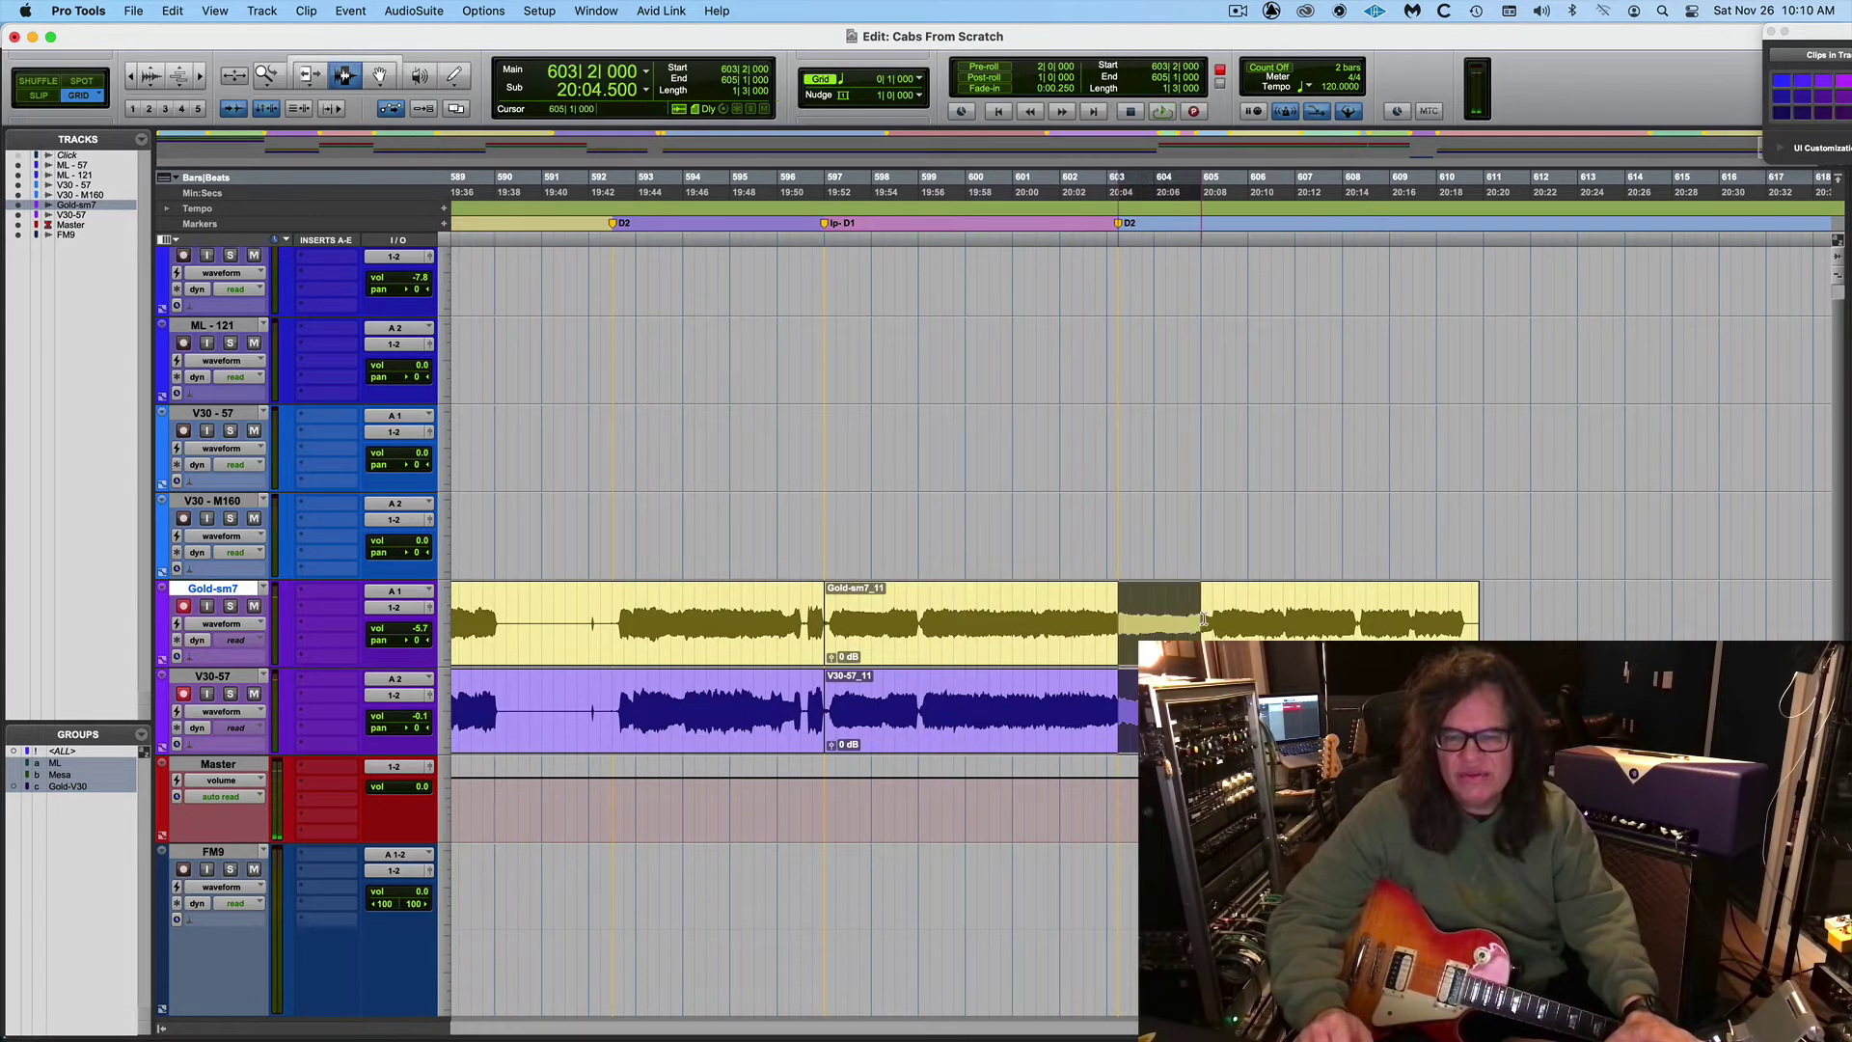
{"action": "key", "text": "Delete"}
{"action": "left_click", "coordinate": [375, 76]}
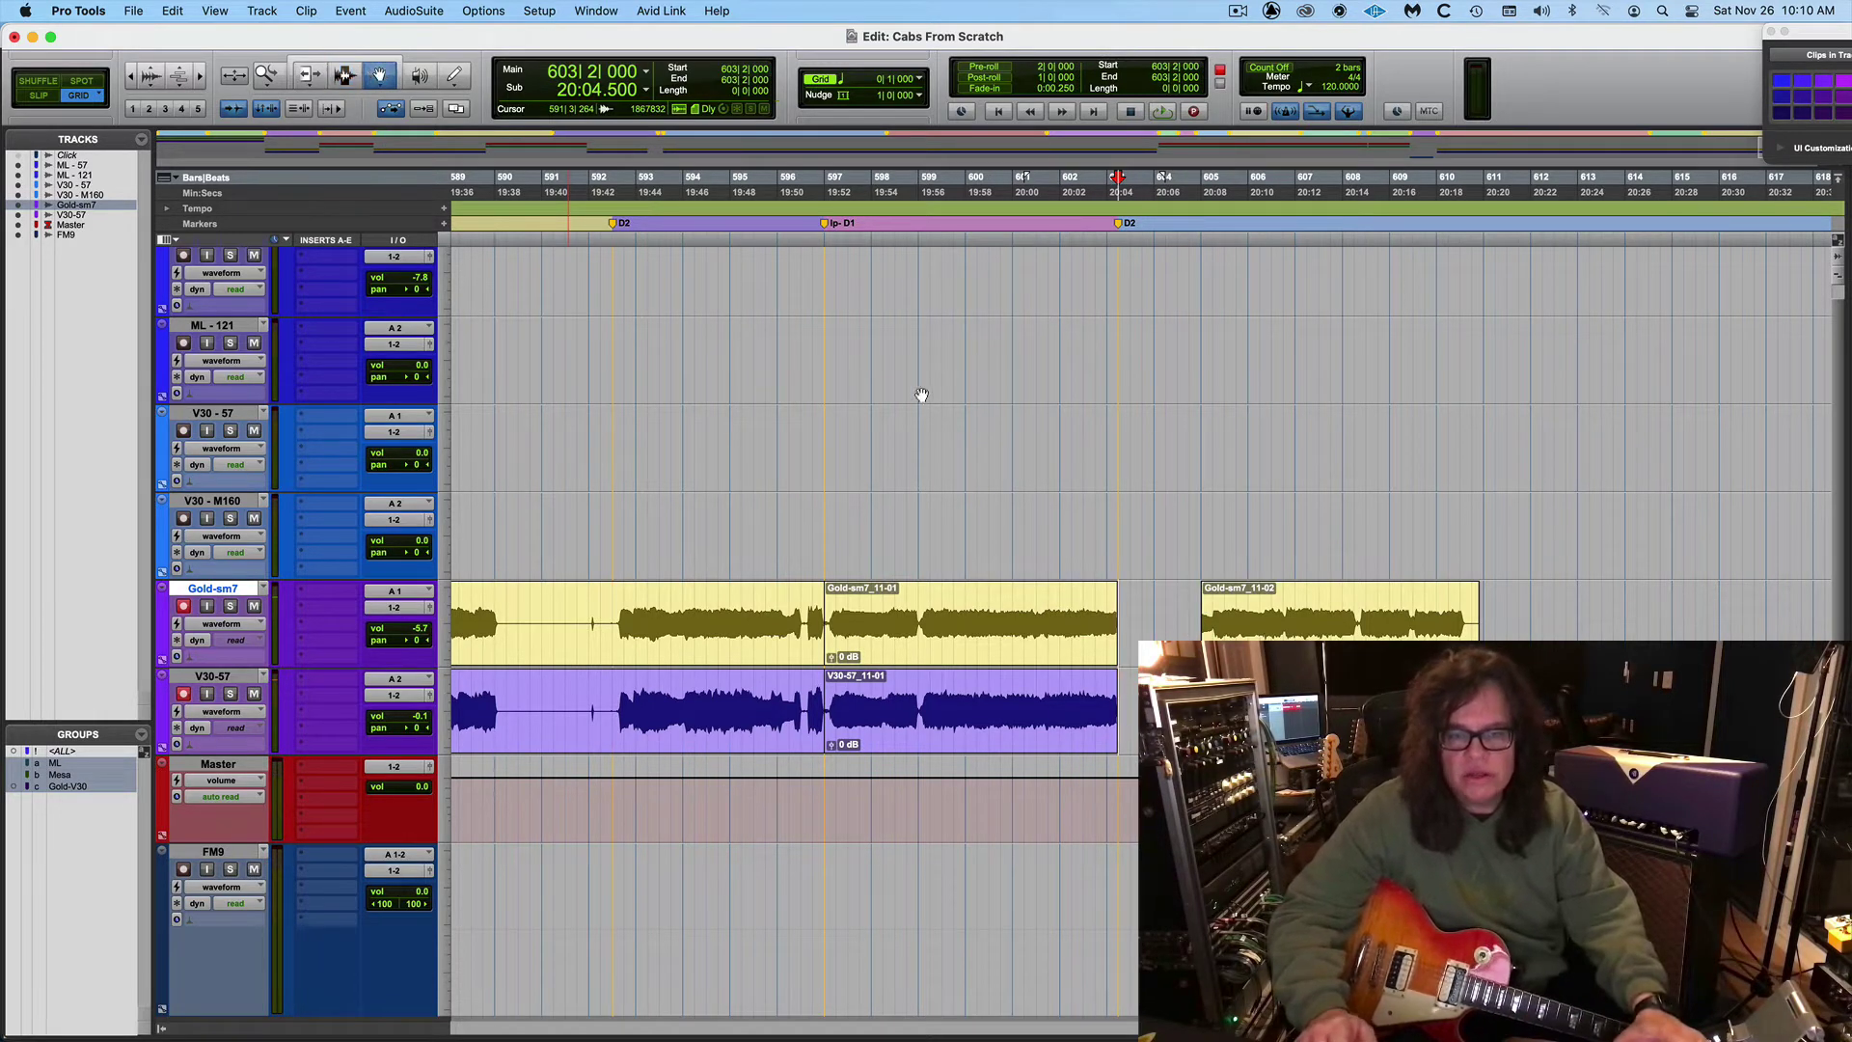
{"action": "left_click_drag", "start_coordinate": [1214, 635], "coordinate": [1120, 630]}
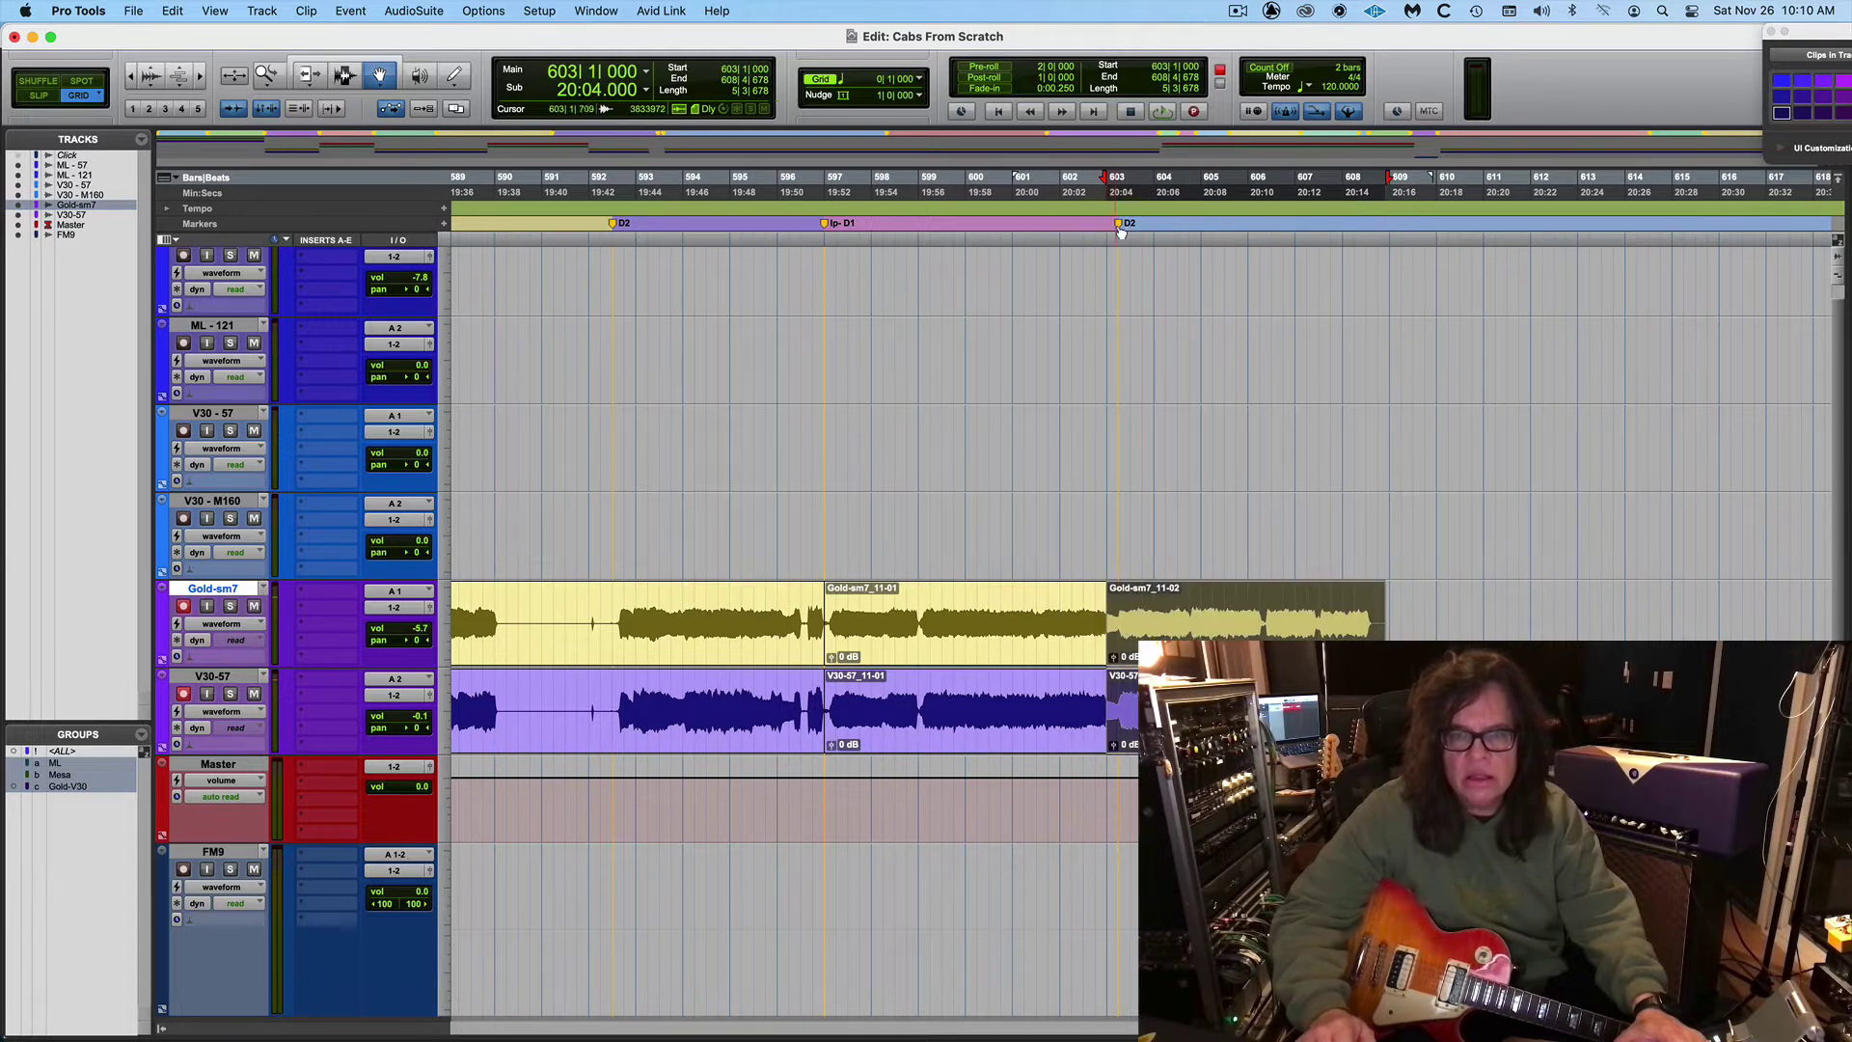
Play the second part of the new take from bar 603, and its first part from the "lp- D1" marker.
{"action": "key", "text": "space"}
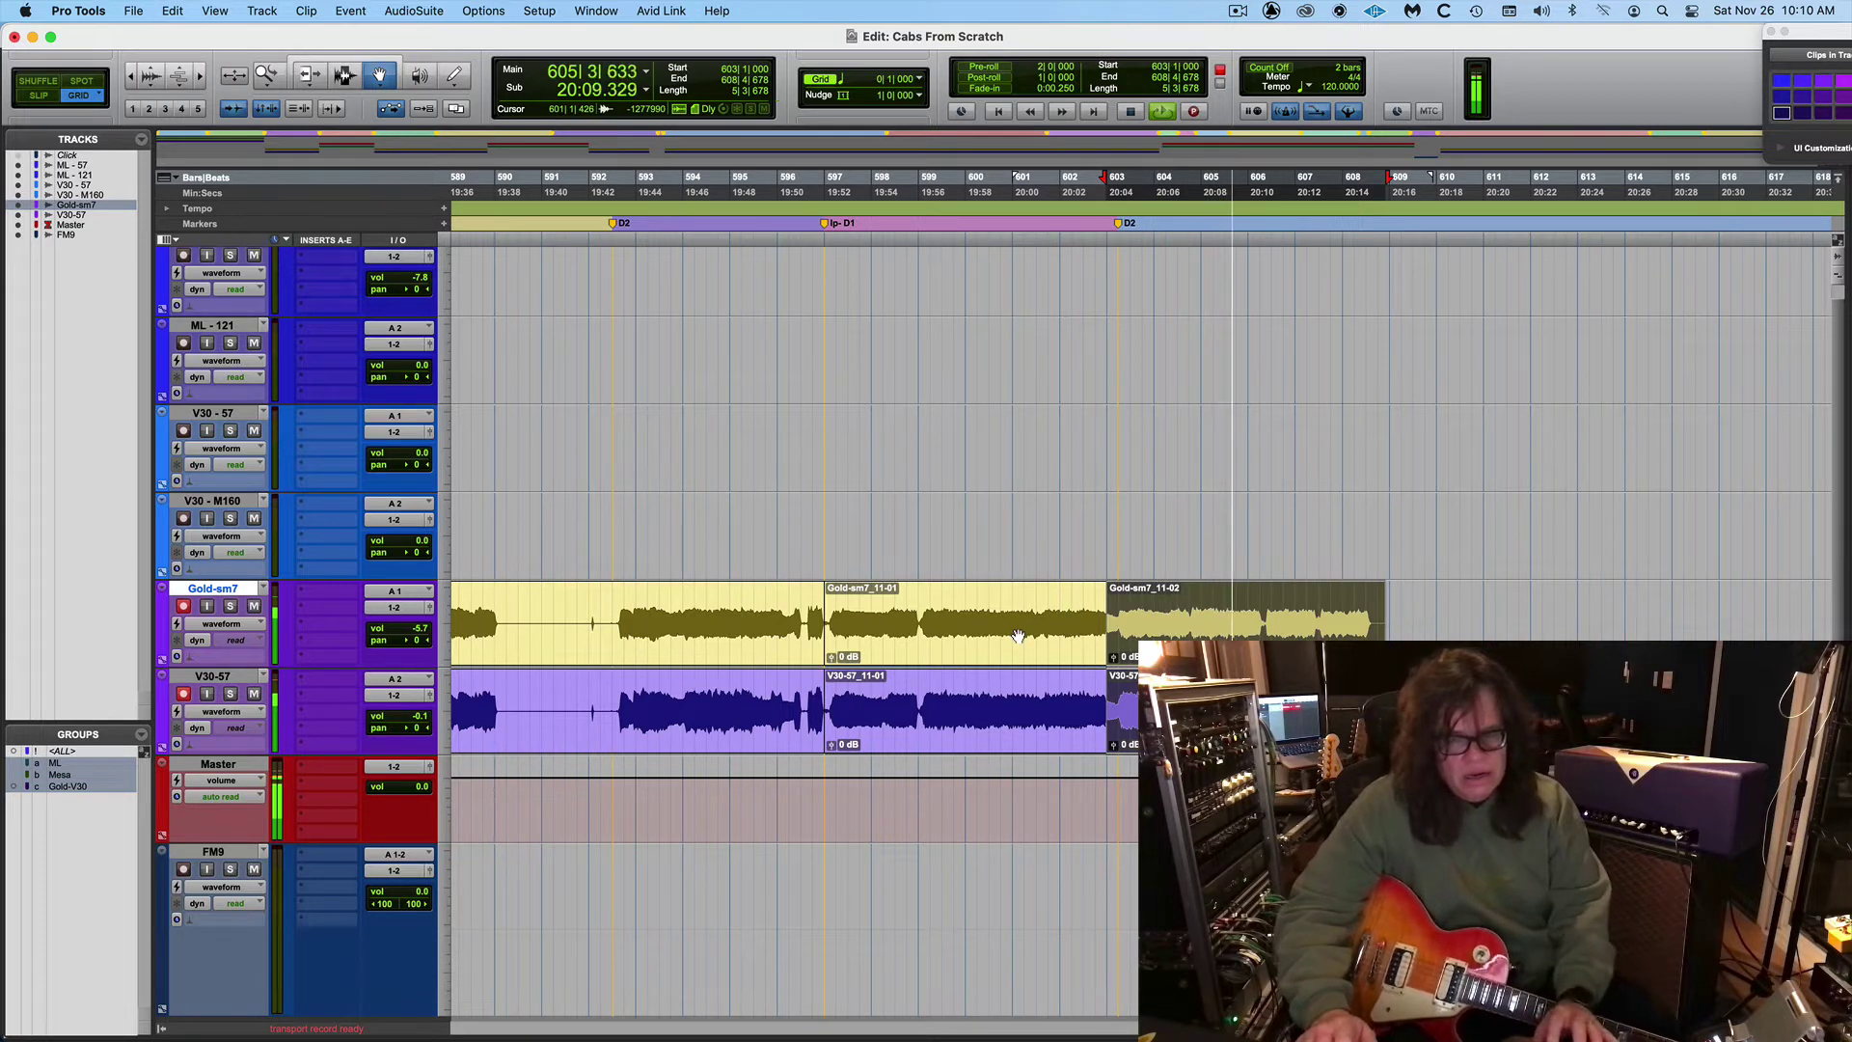
{"action": "key", "text": "space"}
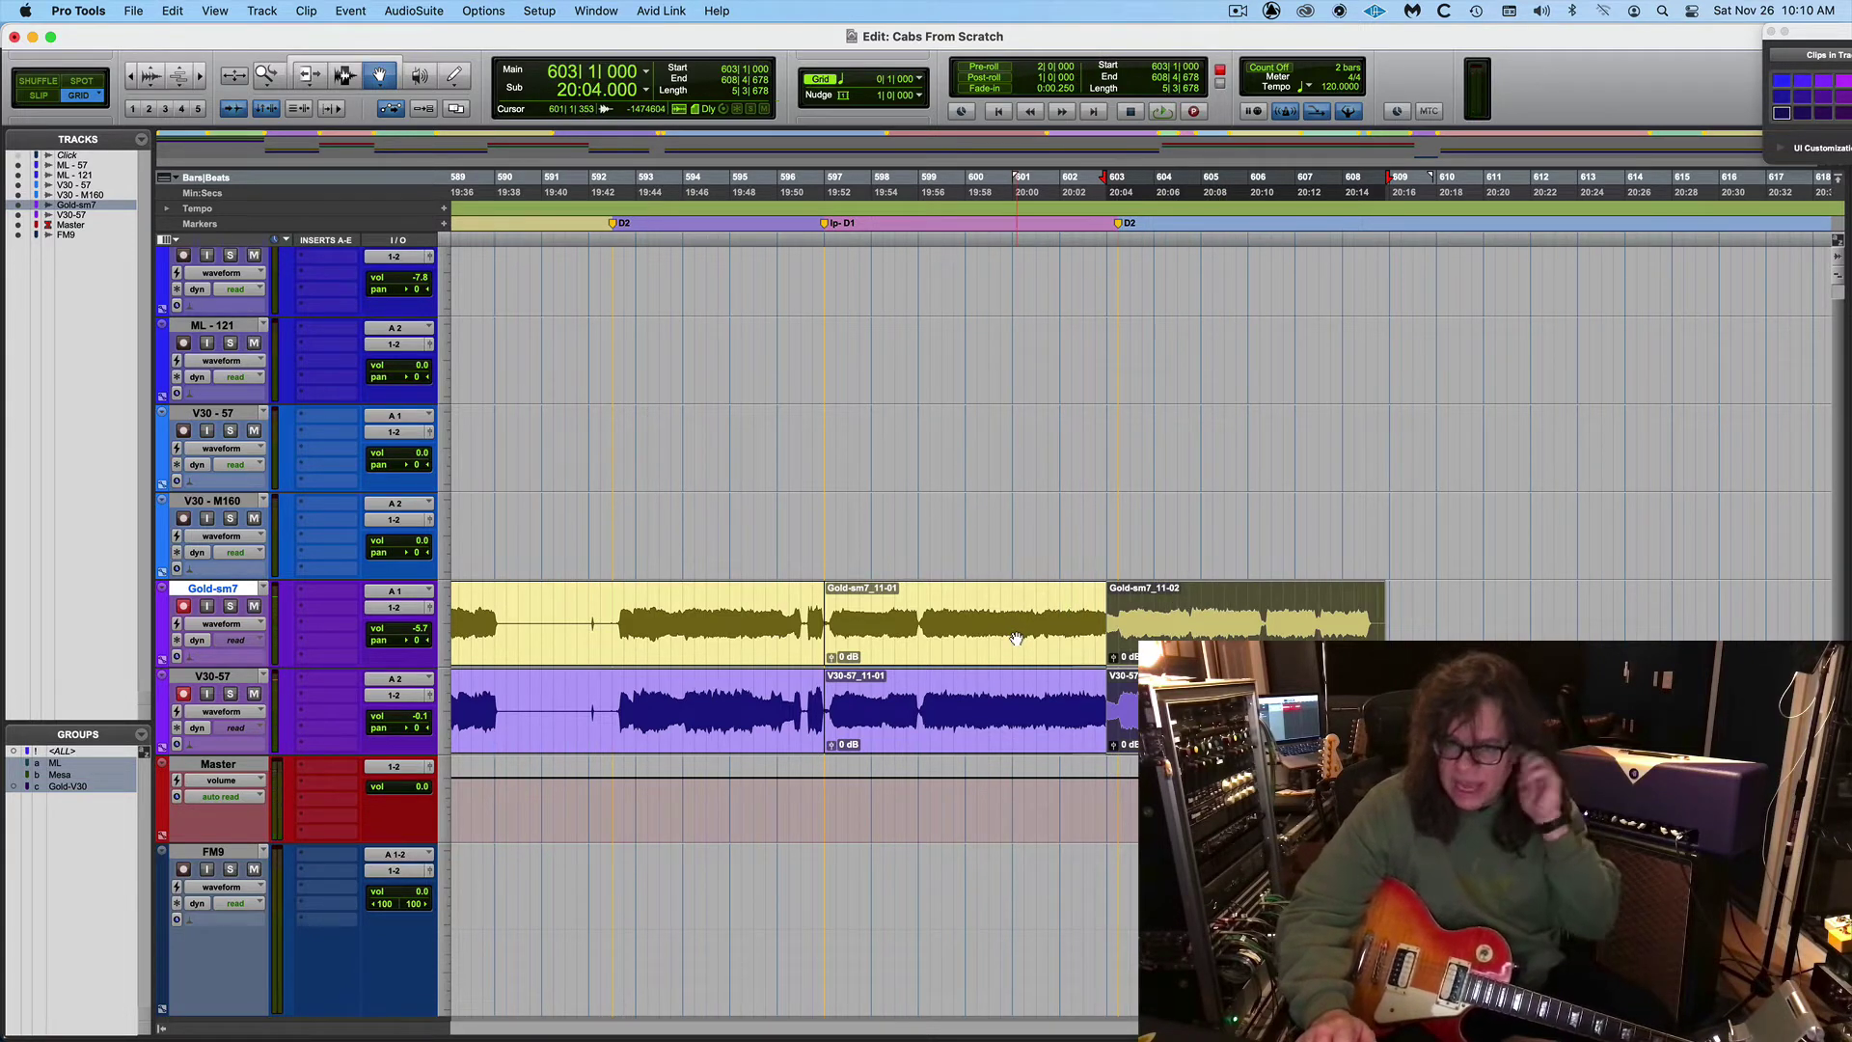
{"action": "left_click", "coordinate": [1016, 637]}
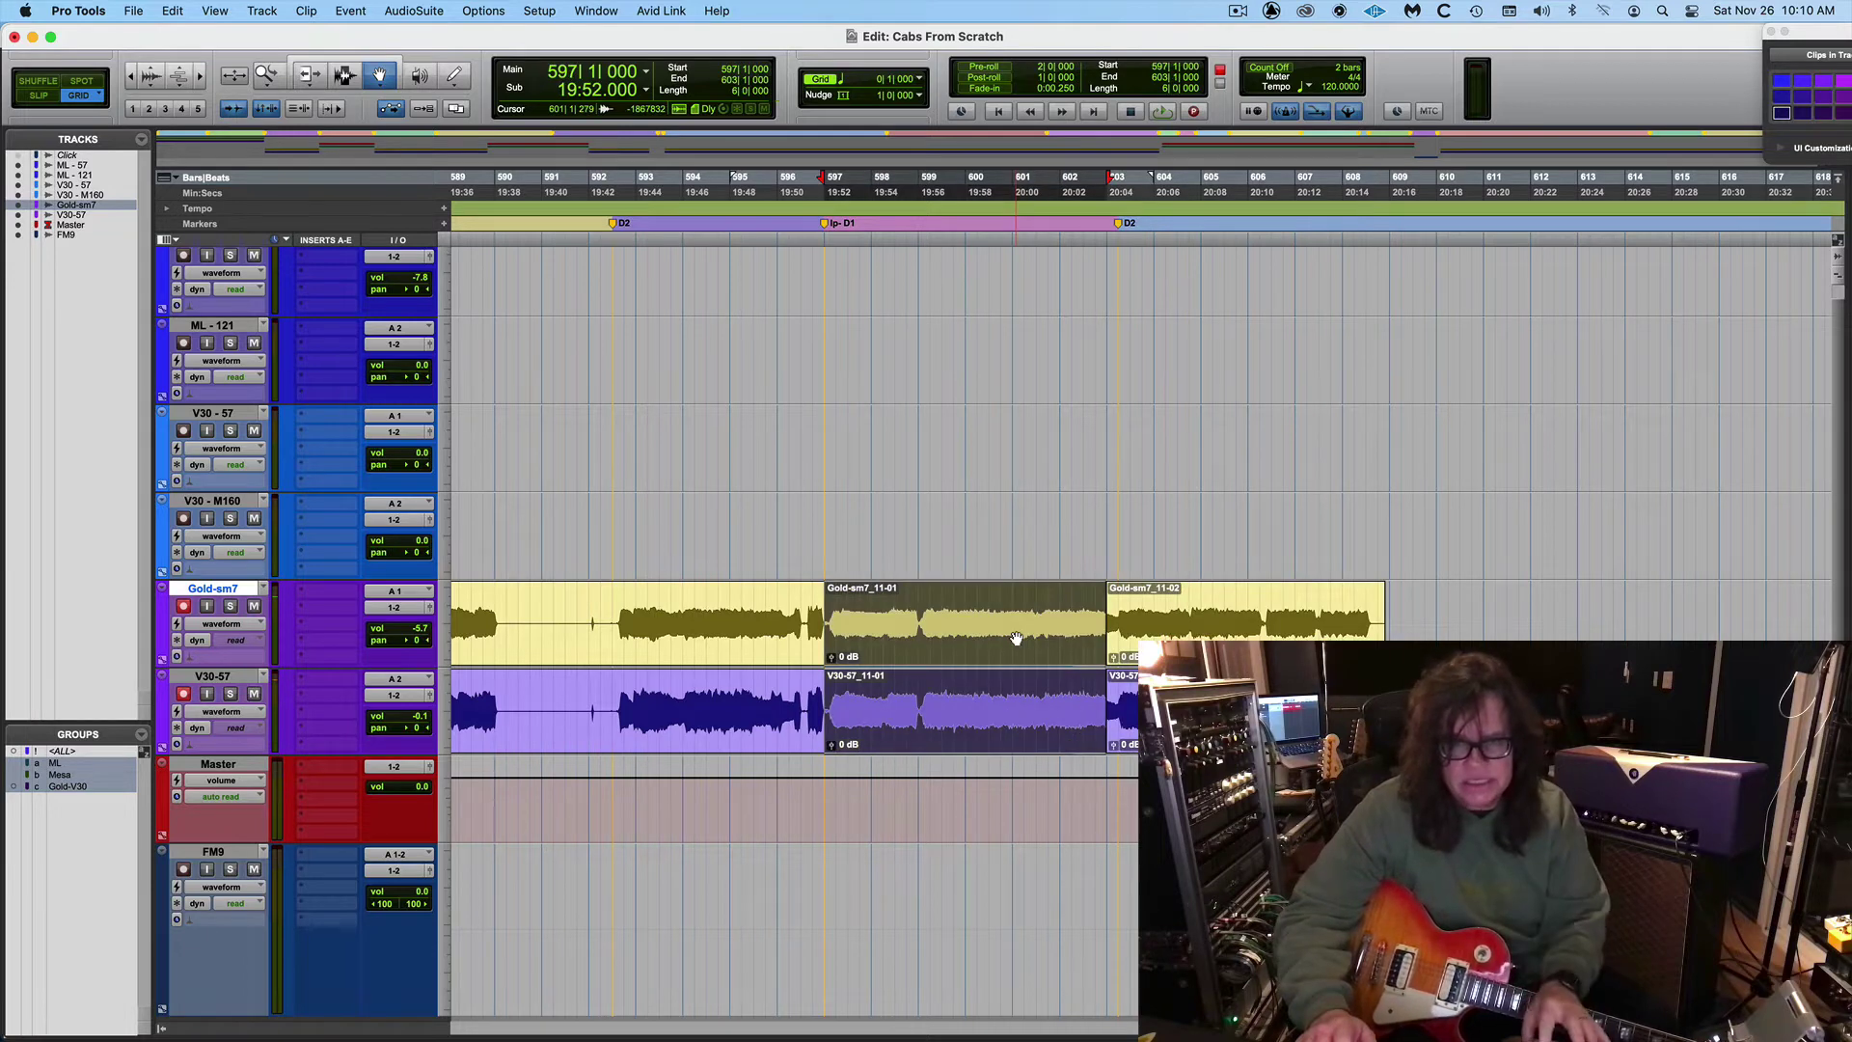
{"action": "key", "text": "space"}
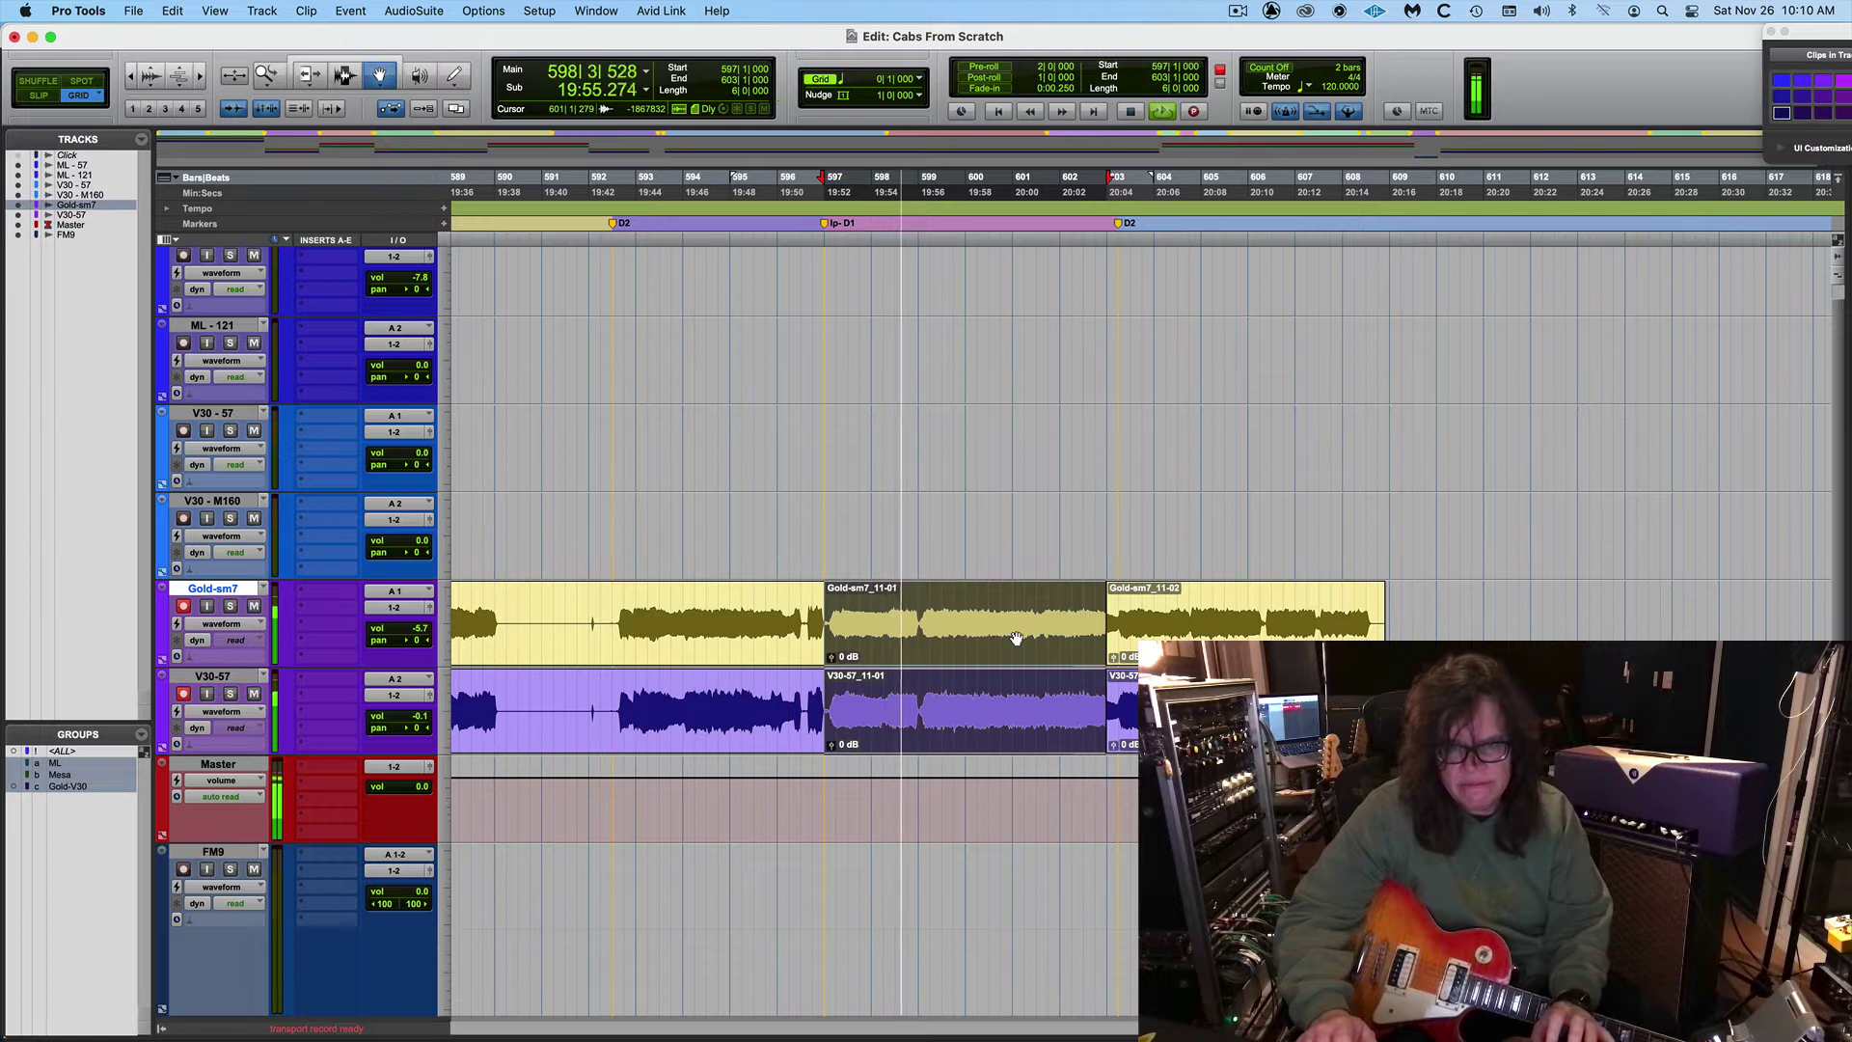
{"action": "key", "text": "space"}
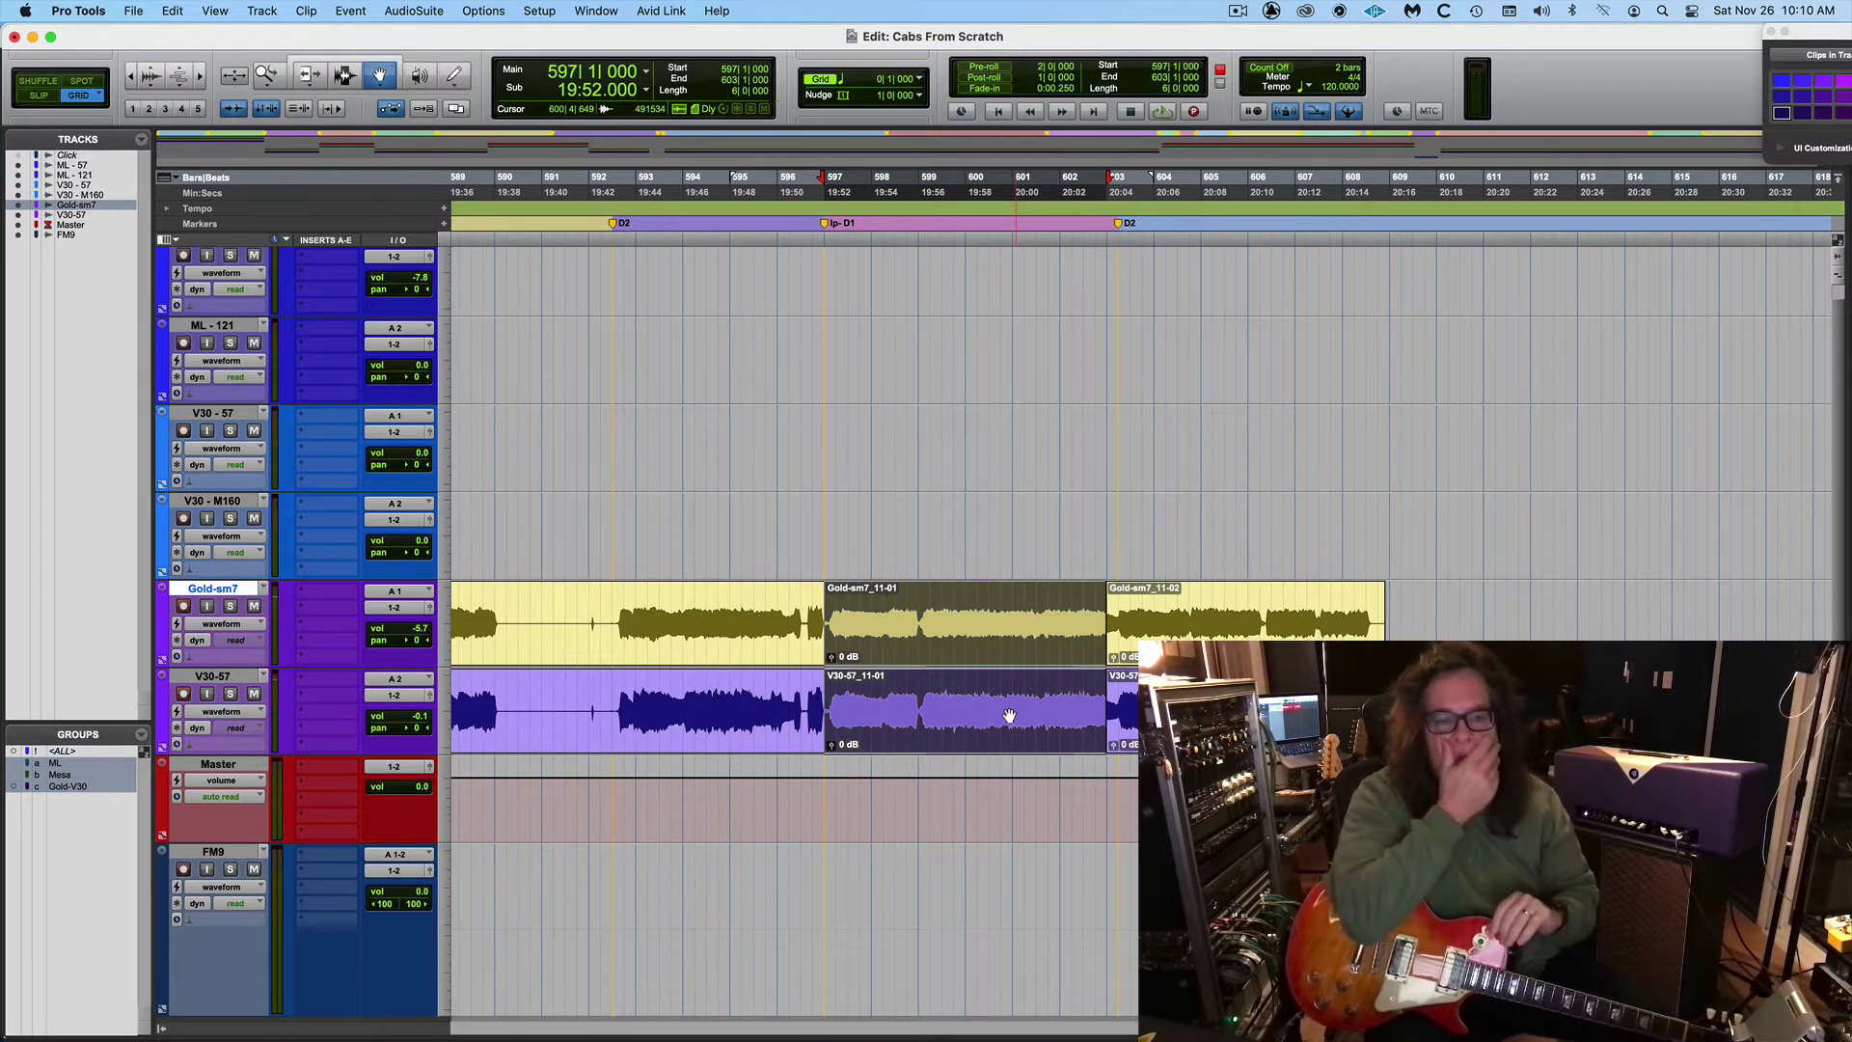
Select the clips at the "/13 ch 1 strat" marker, play them from bar 471, and look over the session's earlier takes.
{"action": "key", "text": "super+bracketleft"}
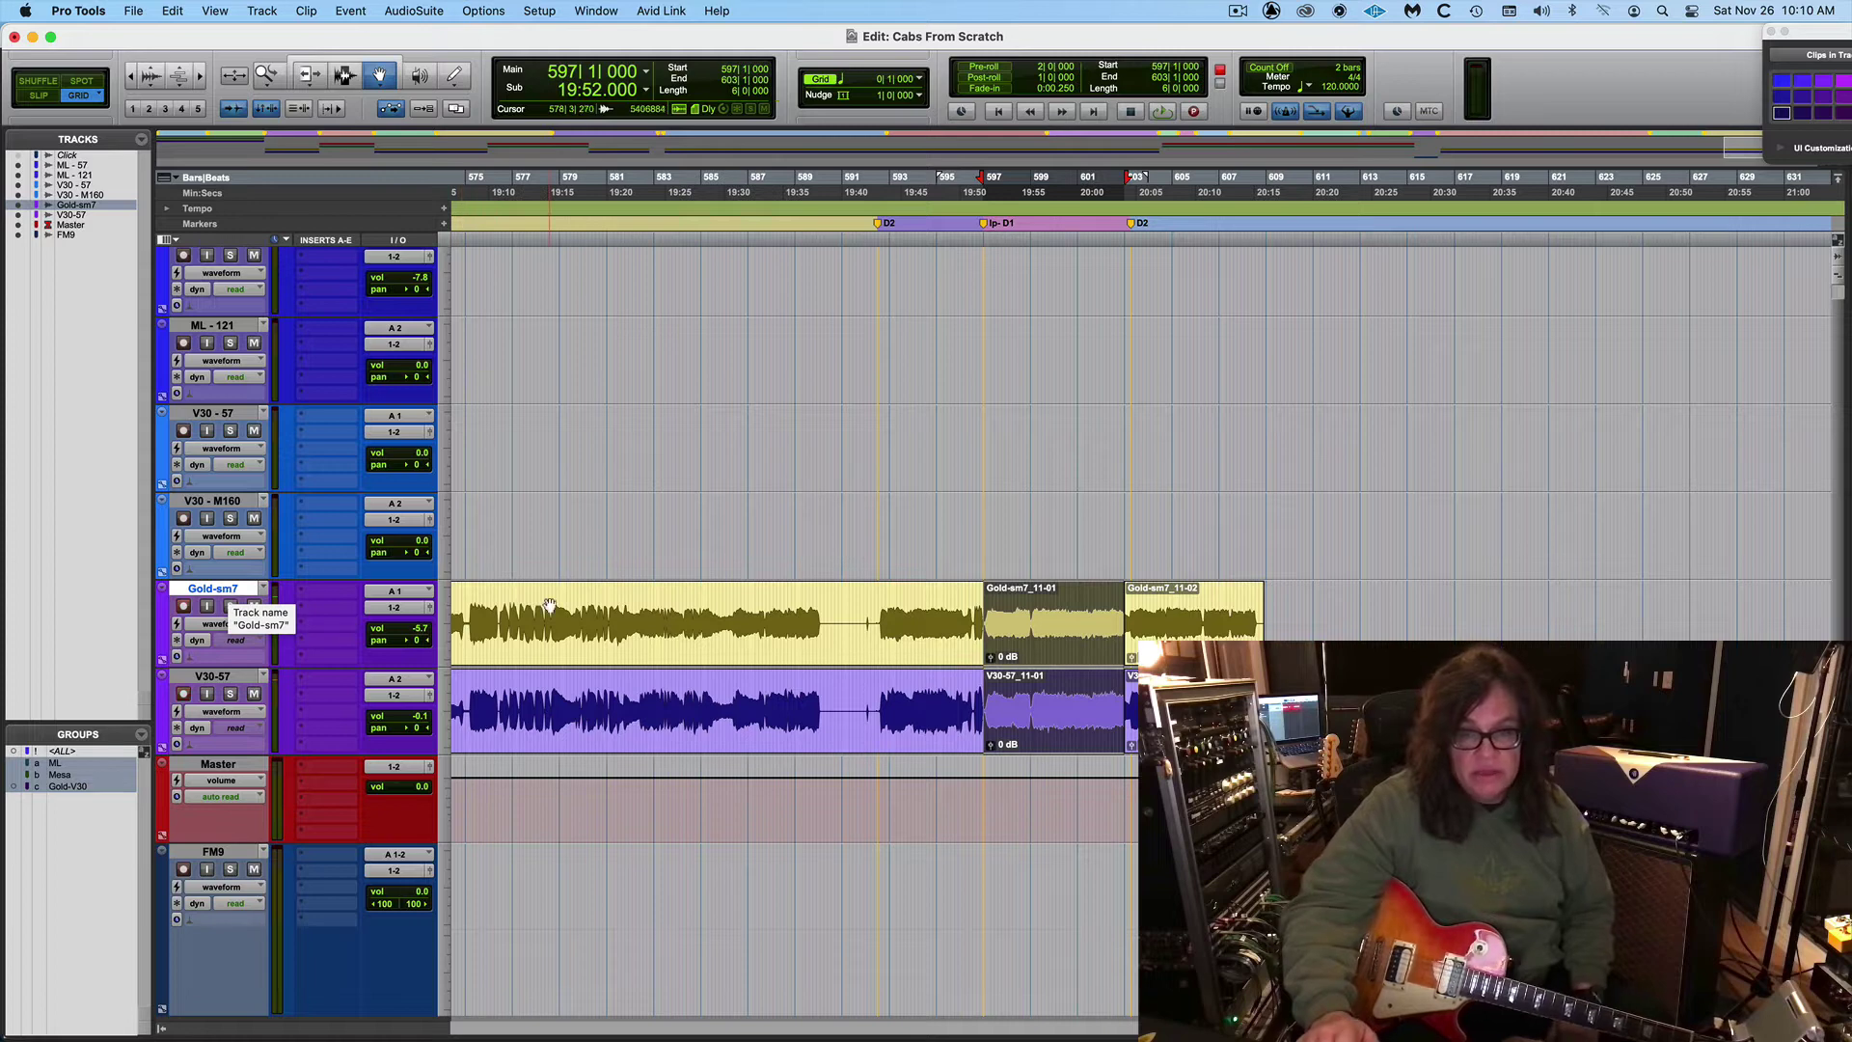
{"action": "key", "text": "super+bracketleft"}
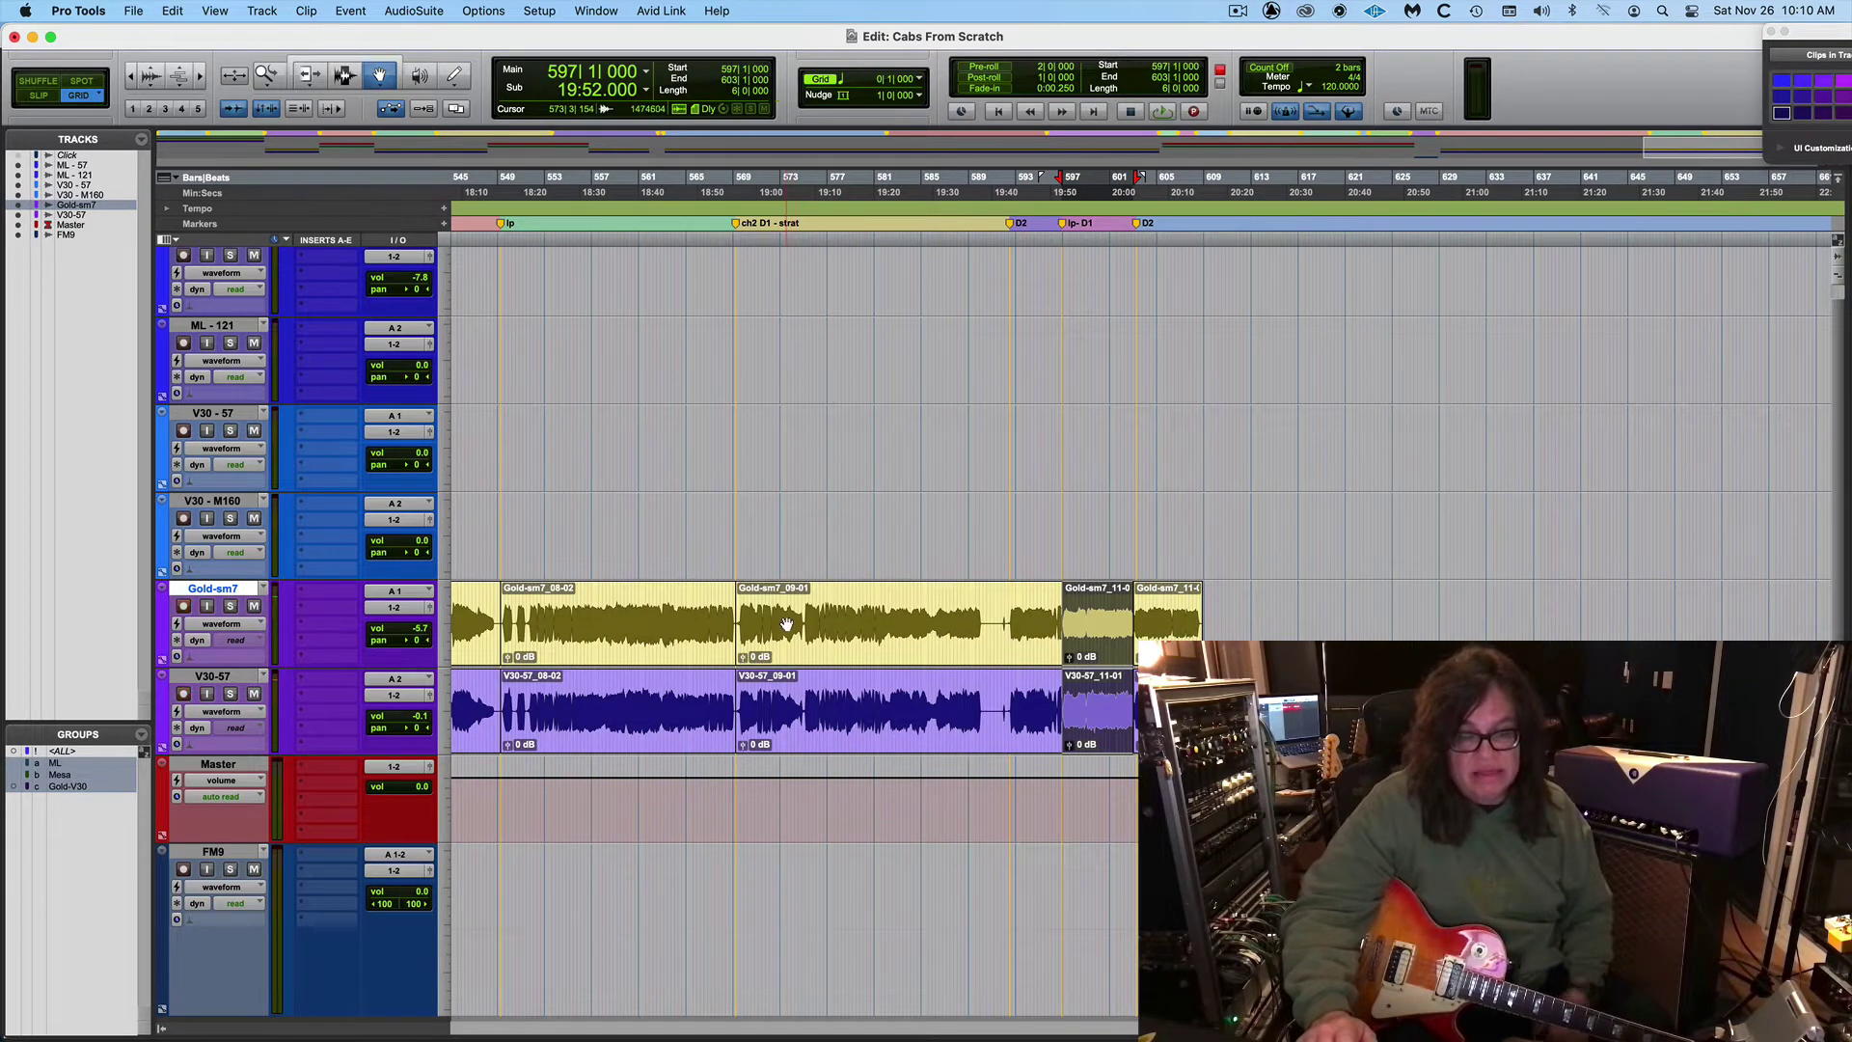
{"action": "key", "text": "super+bracketleft"}
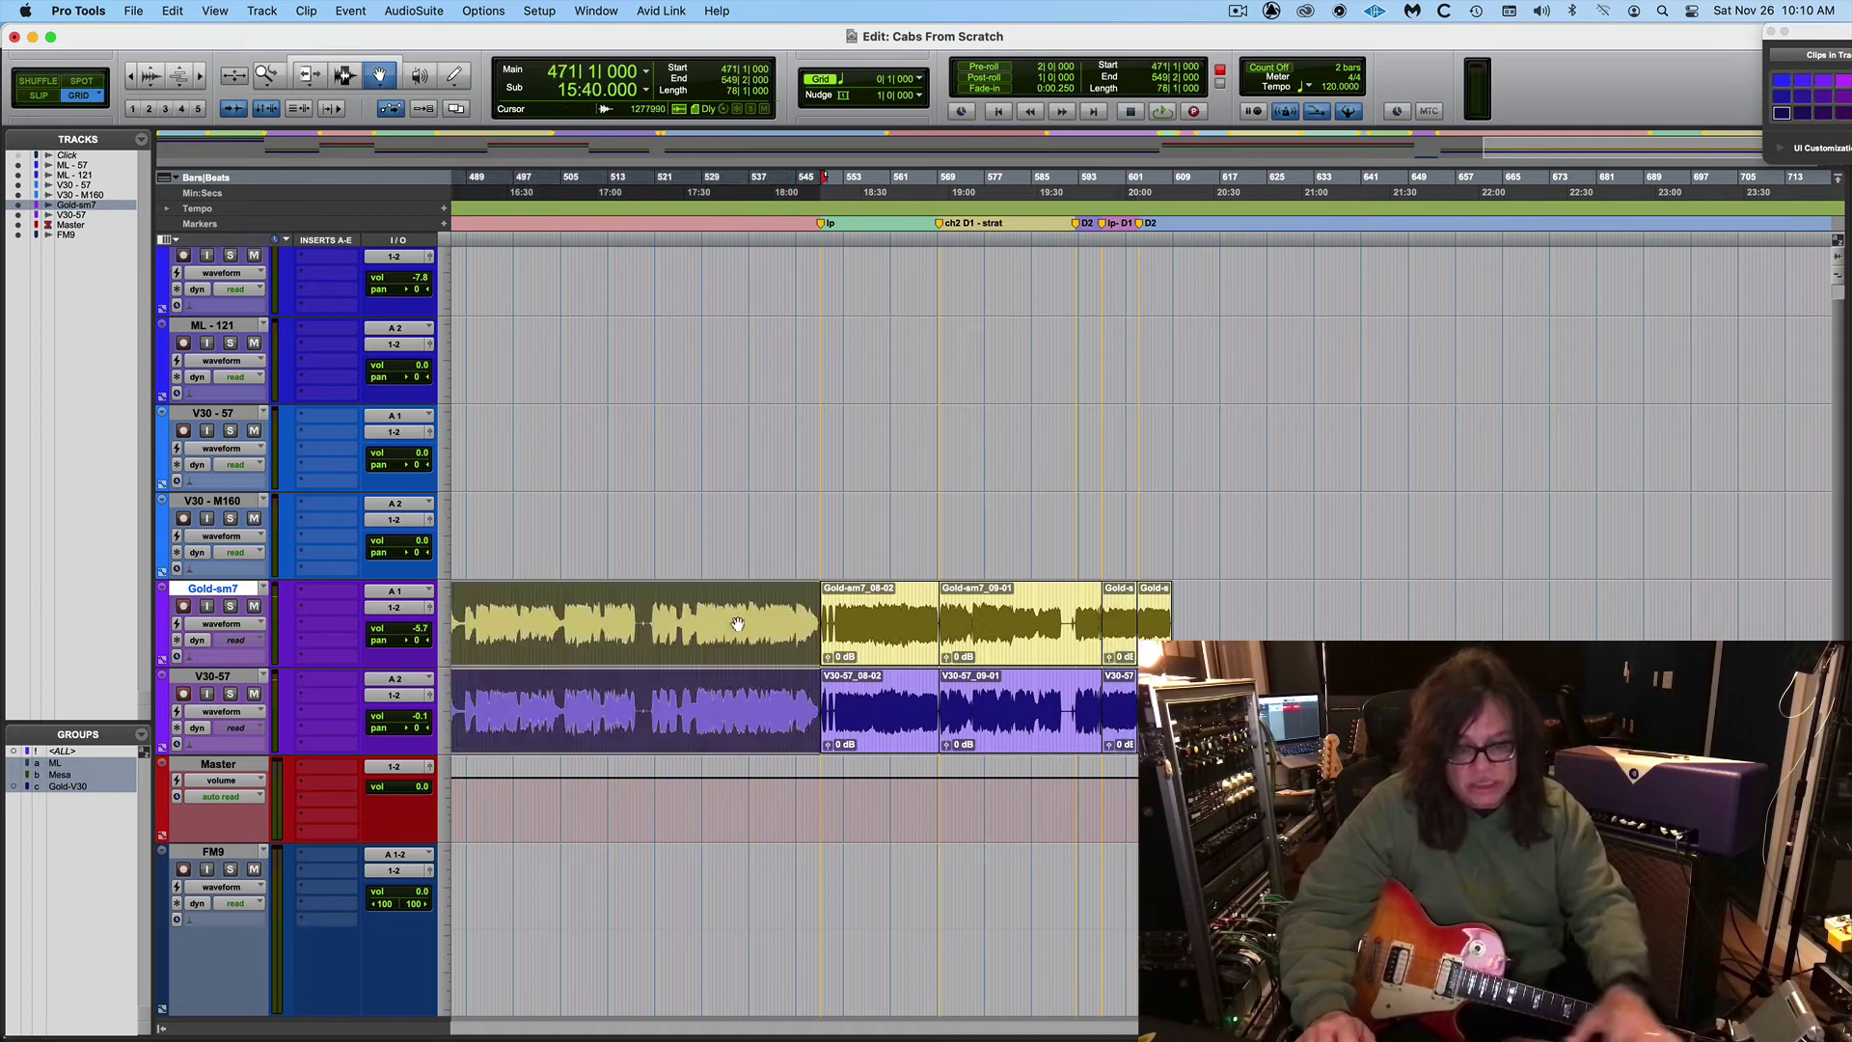
{"action": "scroll", "coordinate": [738, 624], "scroll_direction": "left", "scroll_amount": 10}
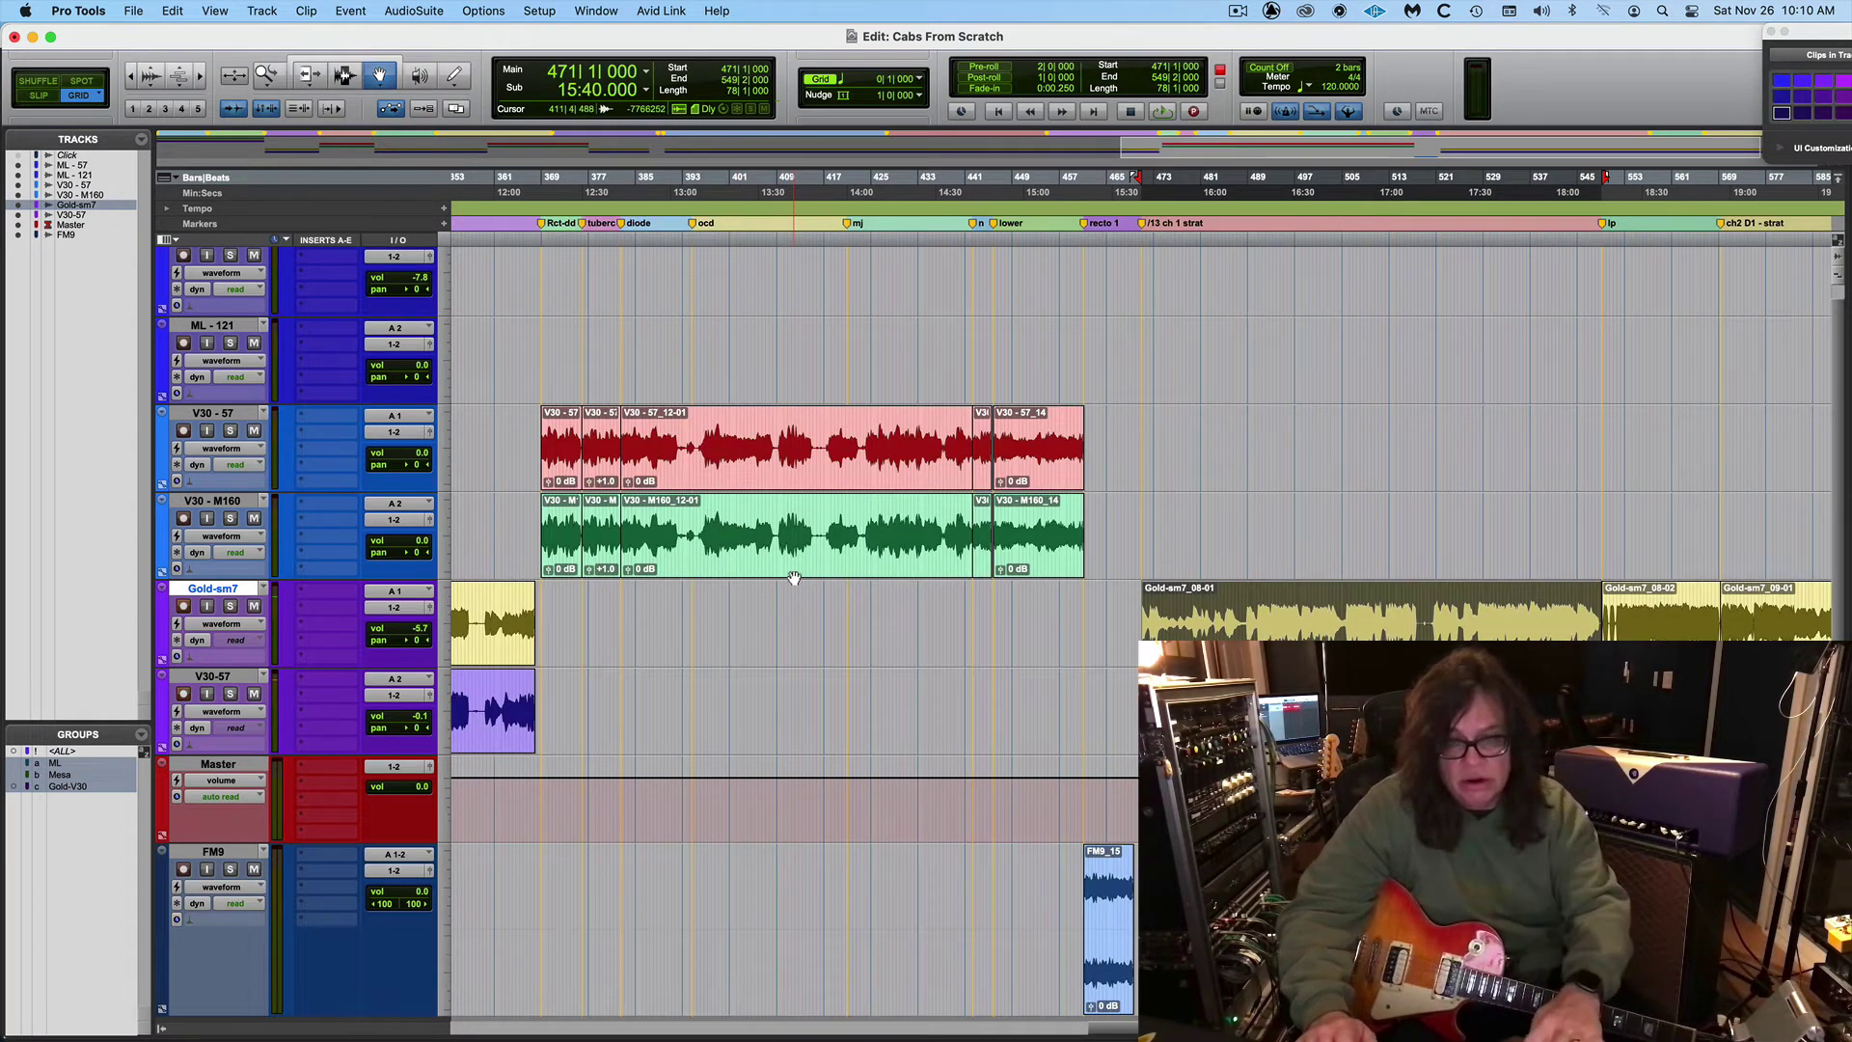
{"action": "key", "text": "super+bracketright"}
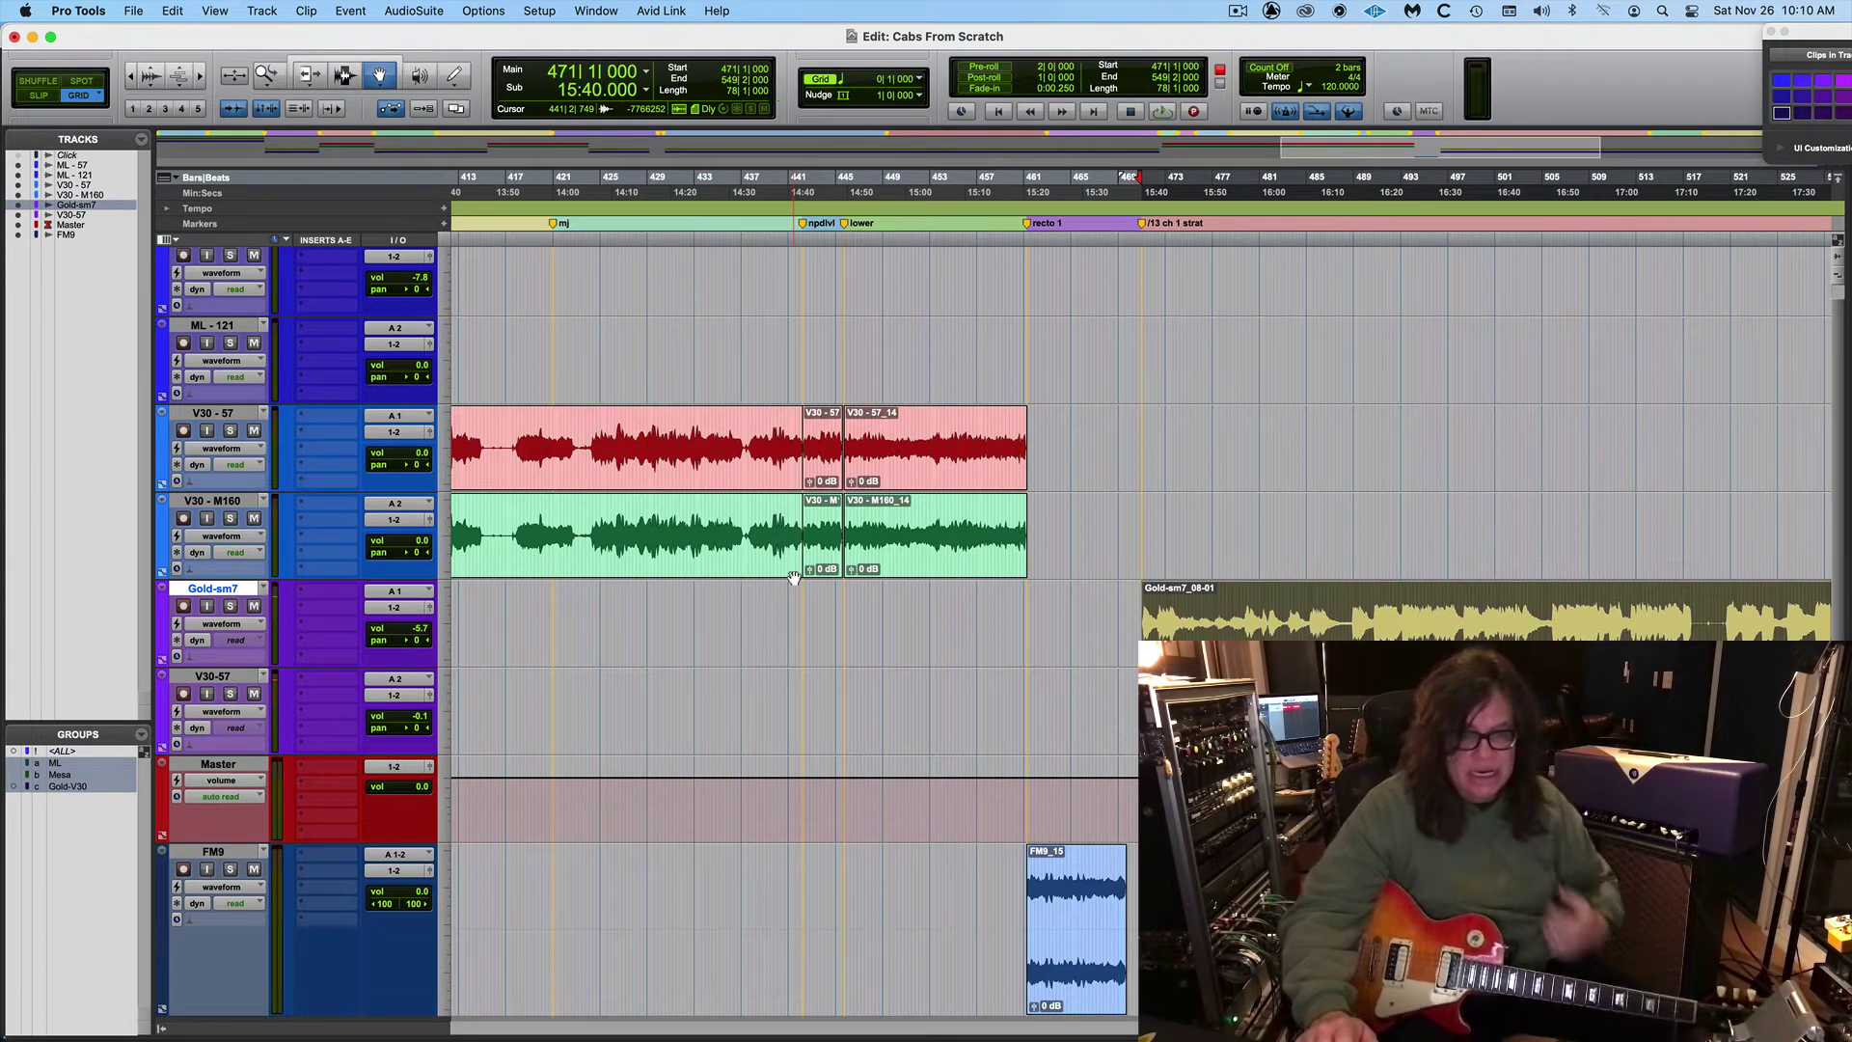
{"action": "key", "text": "super+bracketleft"}
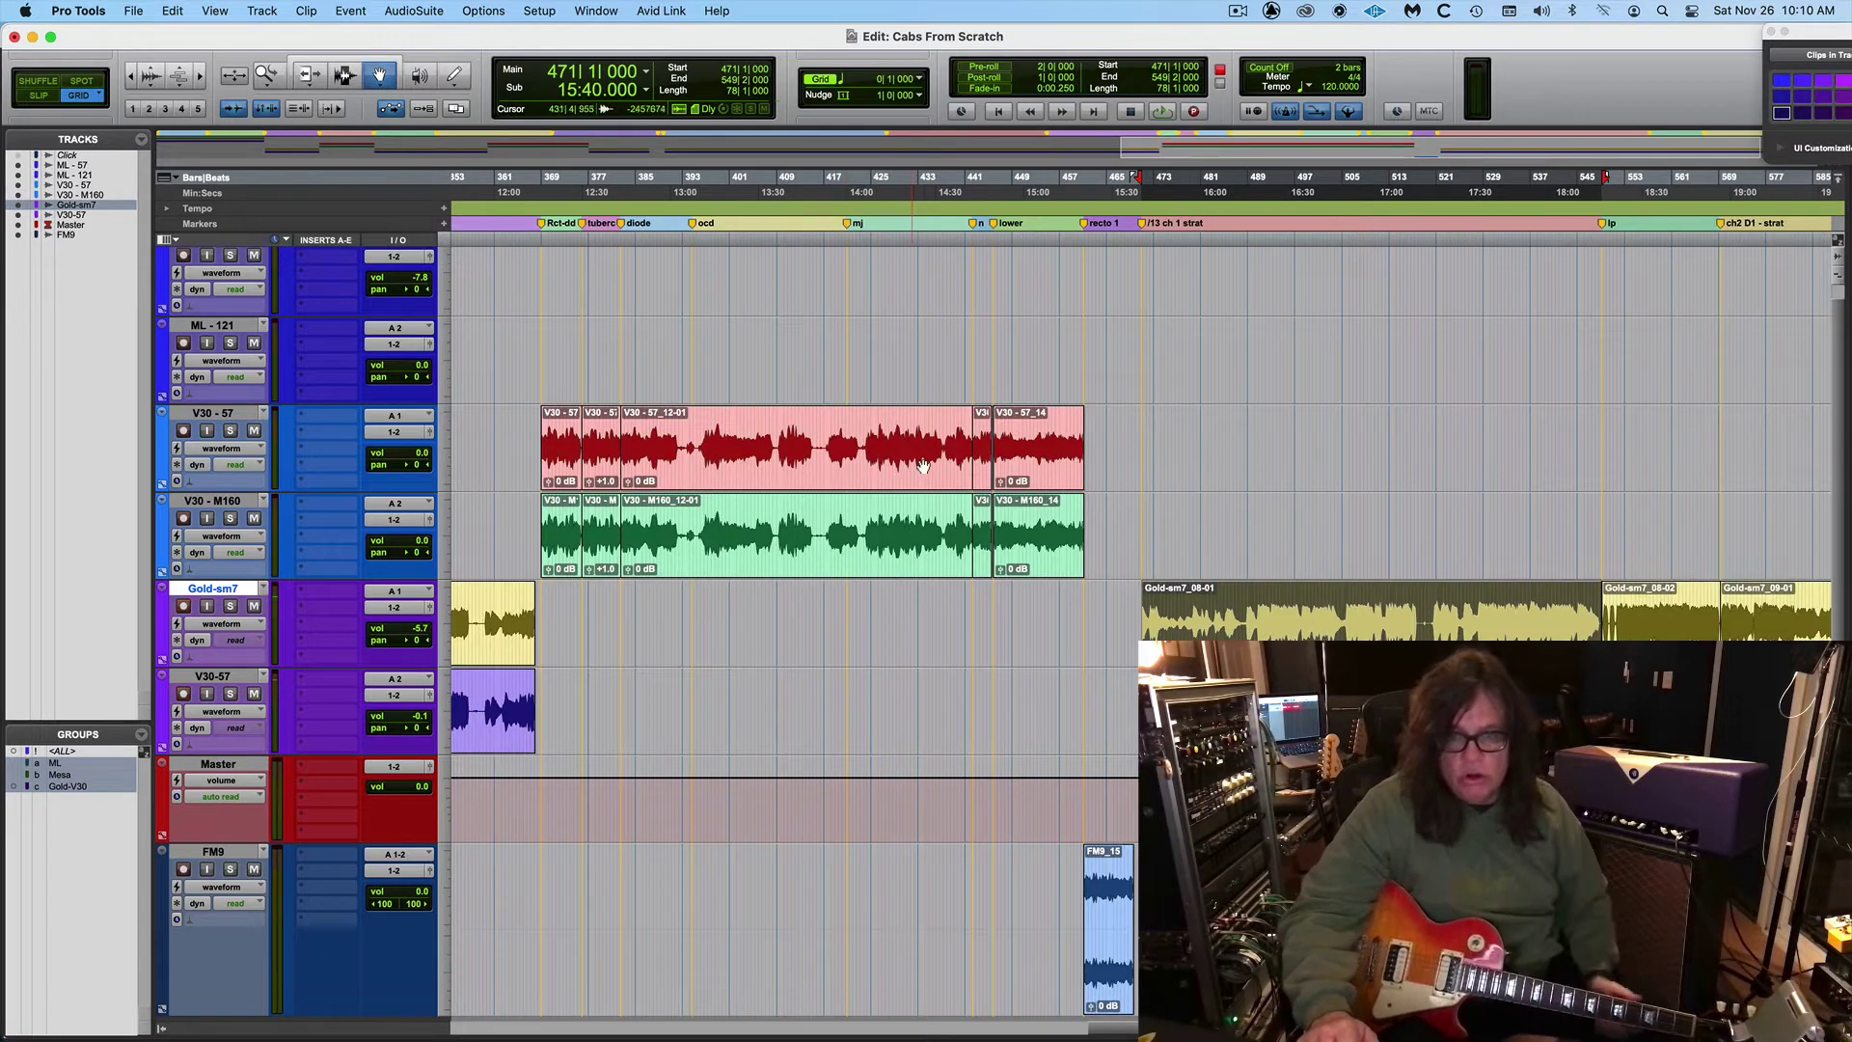
{"action": "key", "text": "space"}
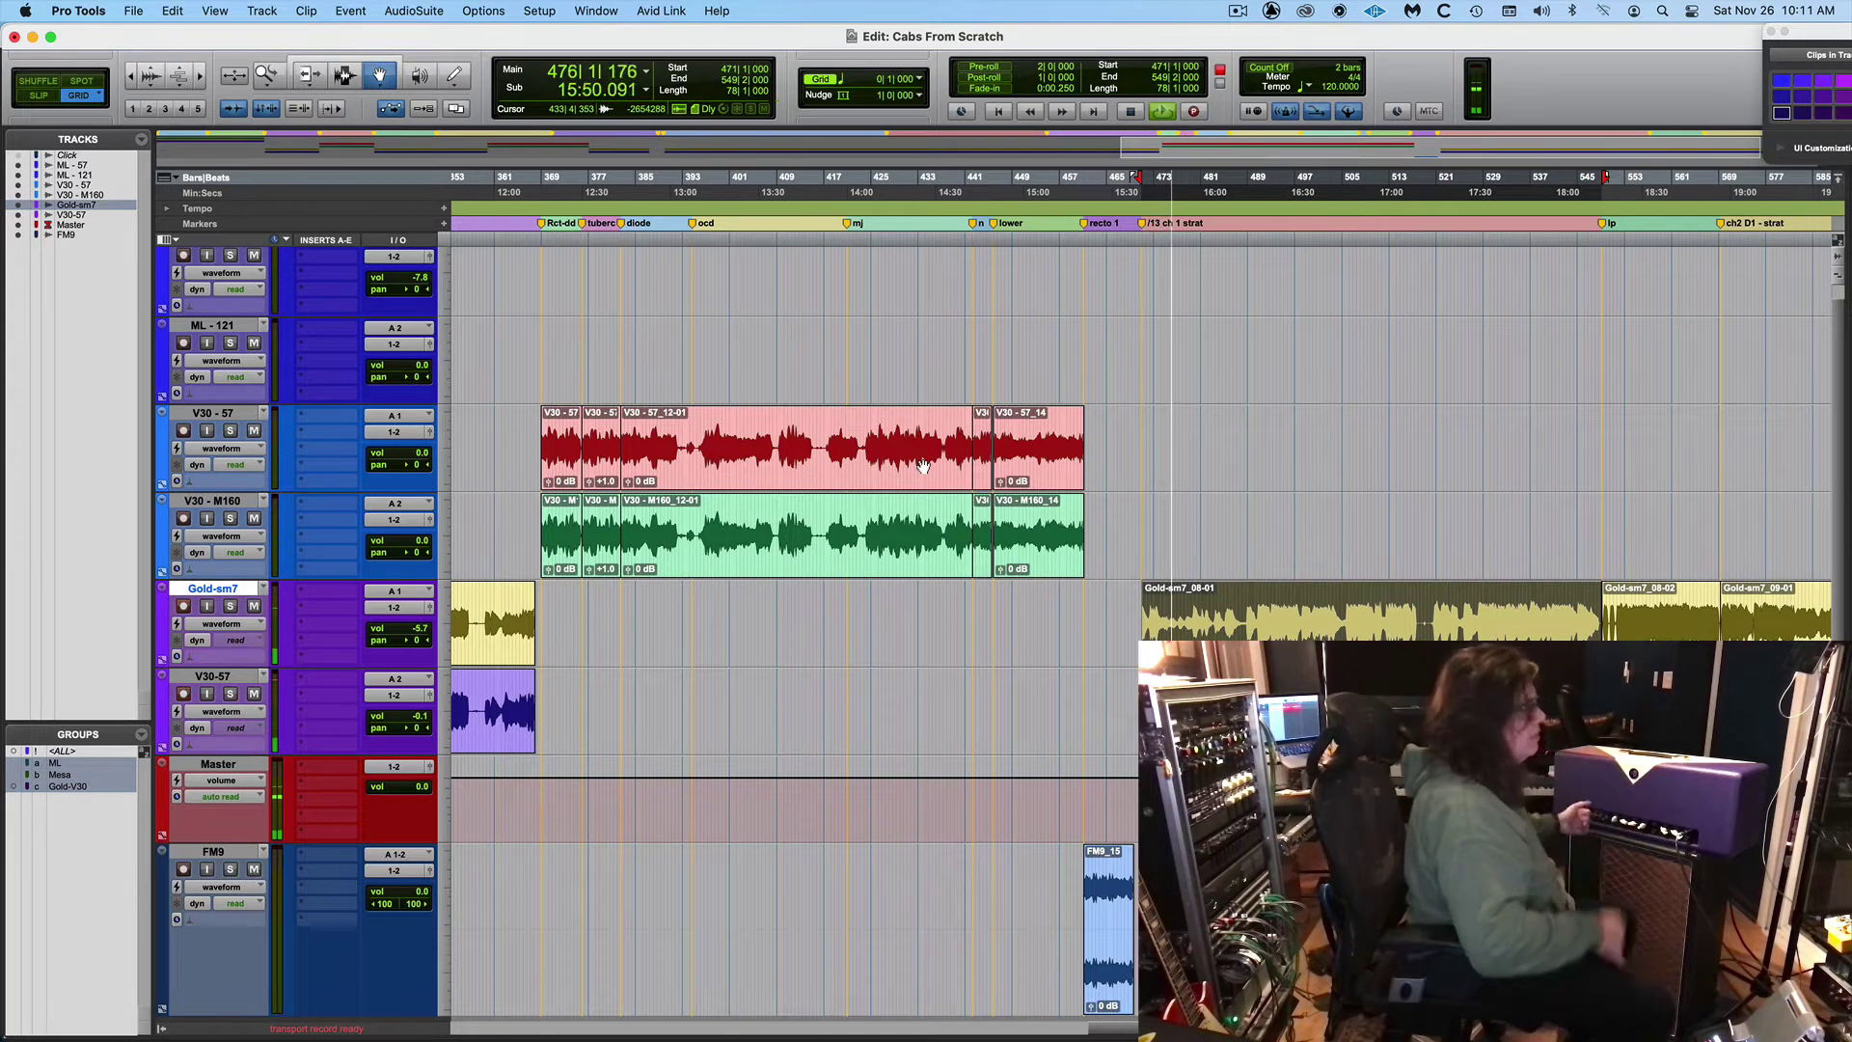
{"action": "key", "text": "space"}
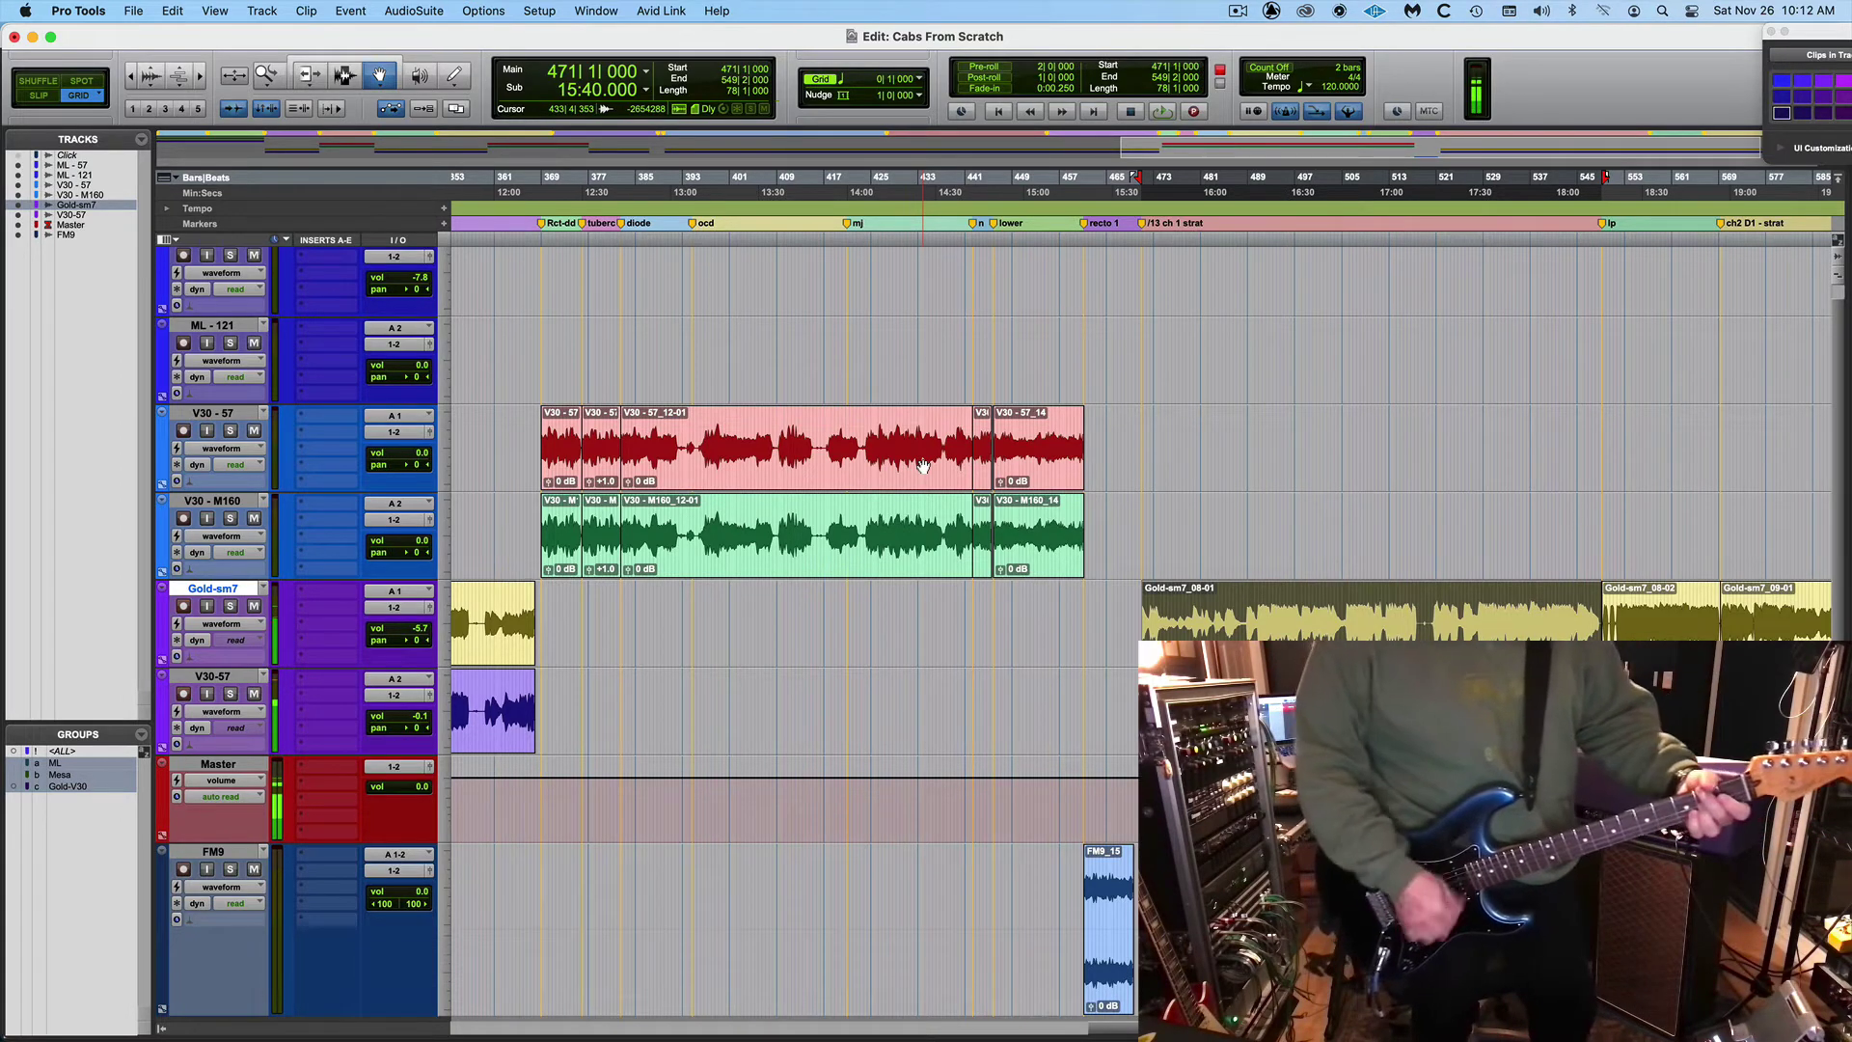
{"action": "key", "text": "super+bracketleft"}
{"action": "key", "text": "super+bracketleft"}
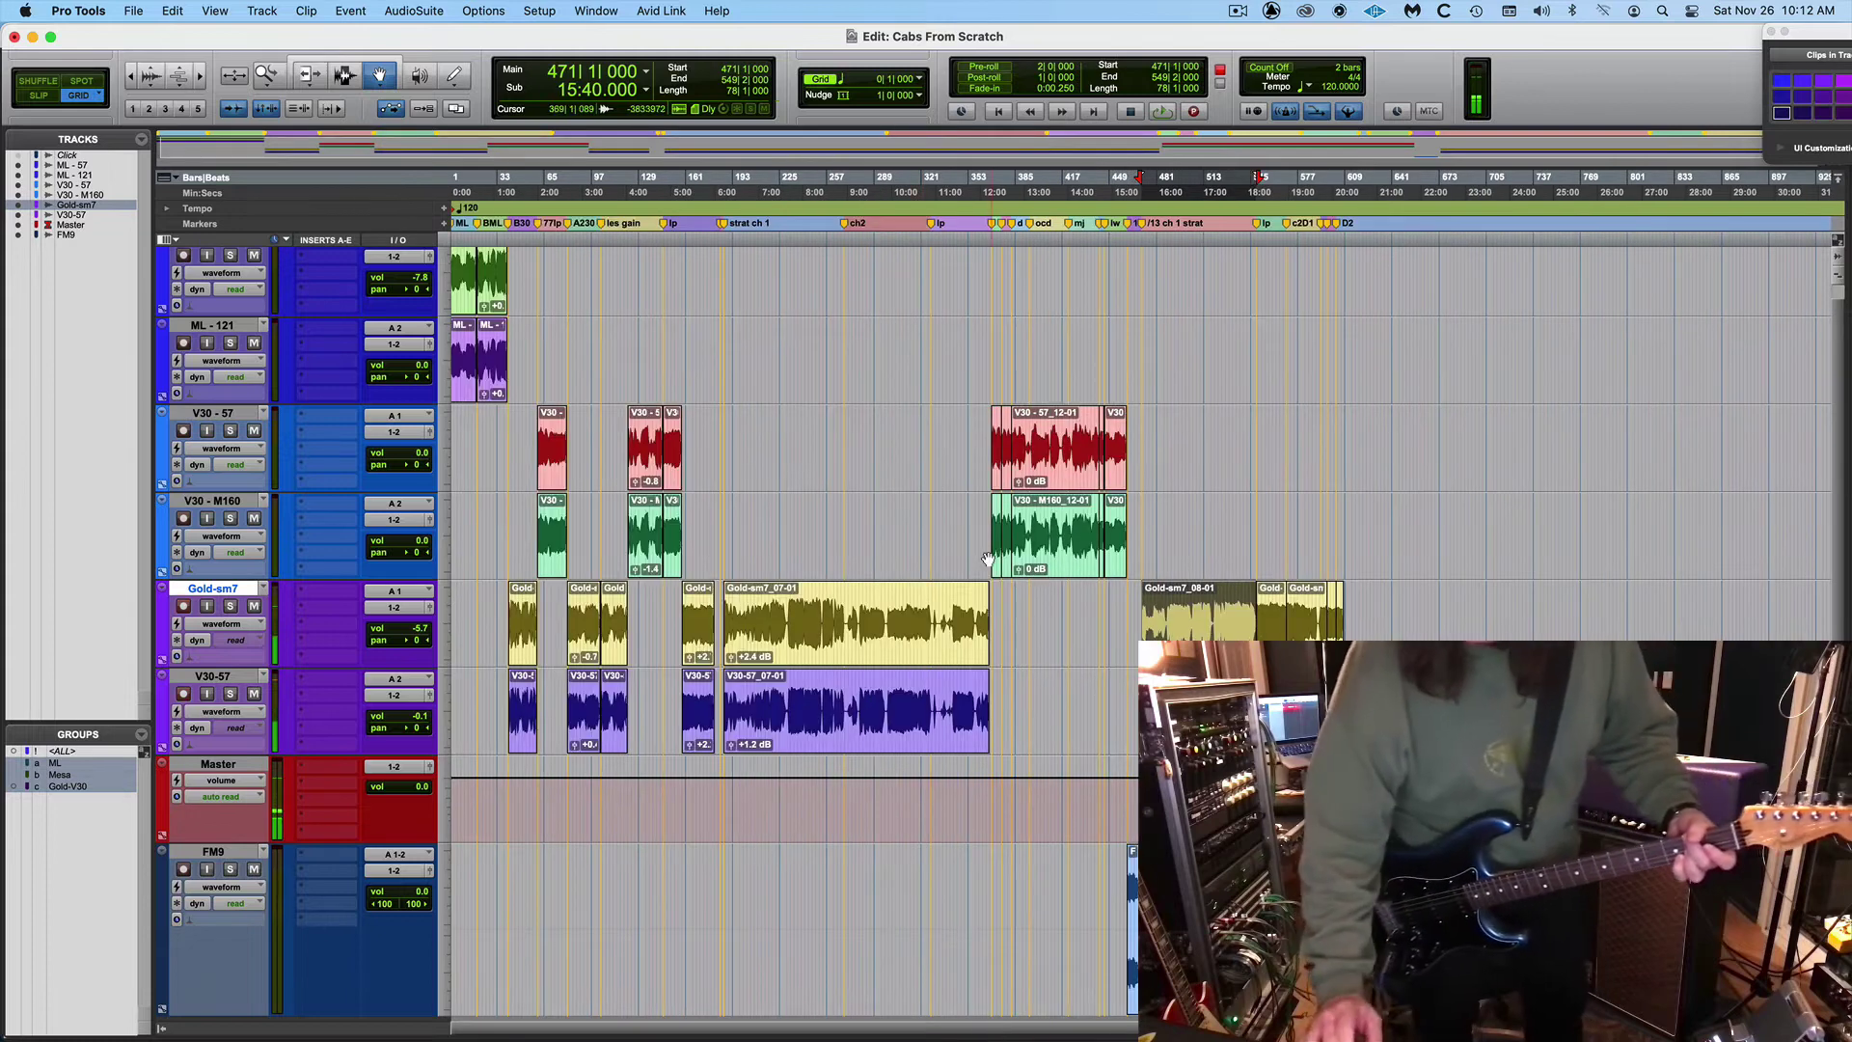
Add a marker named "bassman" at bar 612 beat 2, past the last recorded clips.
{"action": "left_click", "coordinate": [343, 76]}
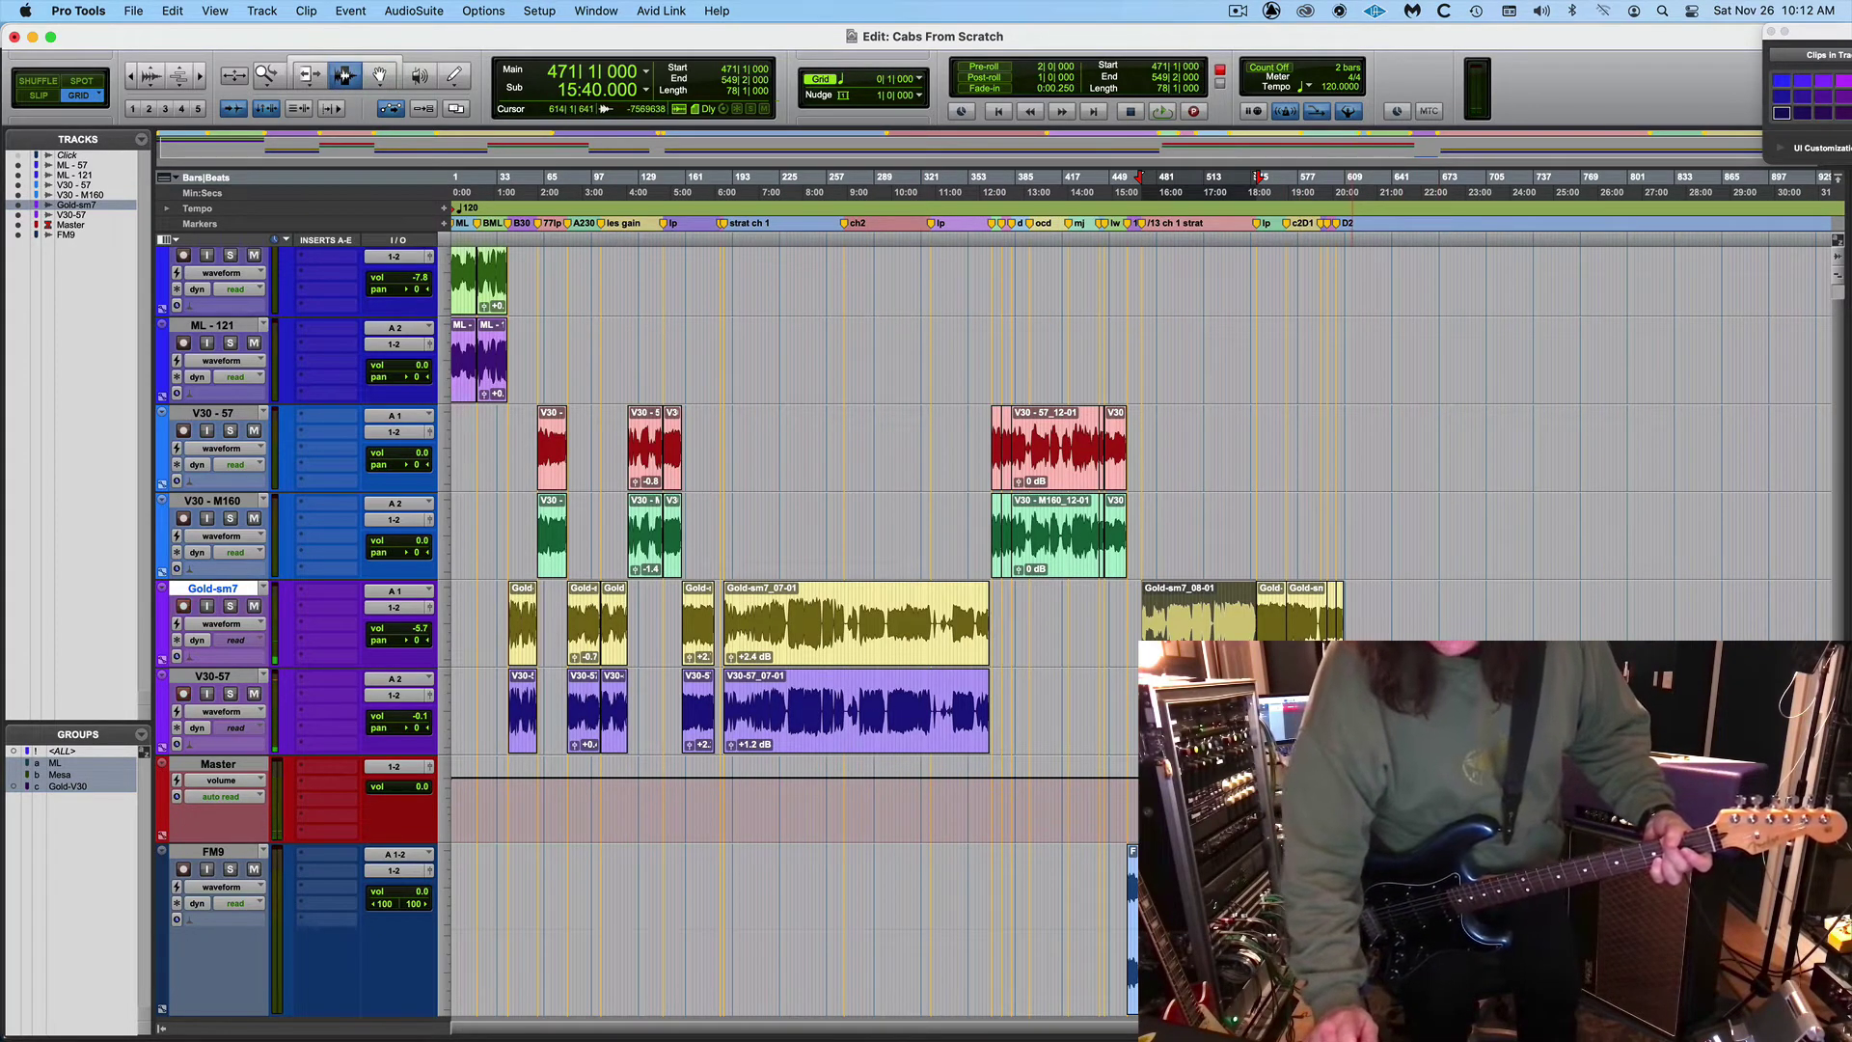
{"action": "left_click", "coordinate": [1362, 704]}
{"action": "key", "text": "super+bracketright"}
{"action": "key", "text": "super+bracketright"}
{"action": "key", "text": "super+bracketright"}
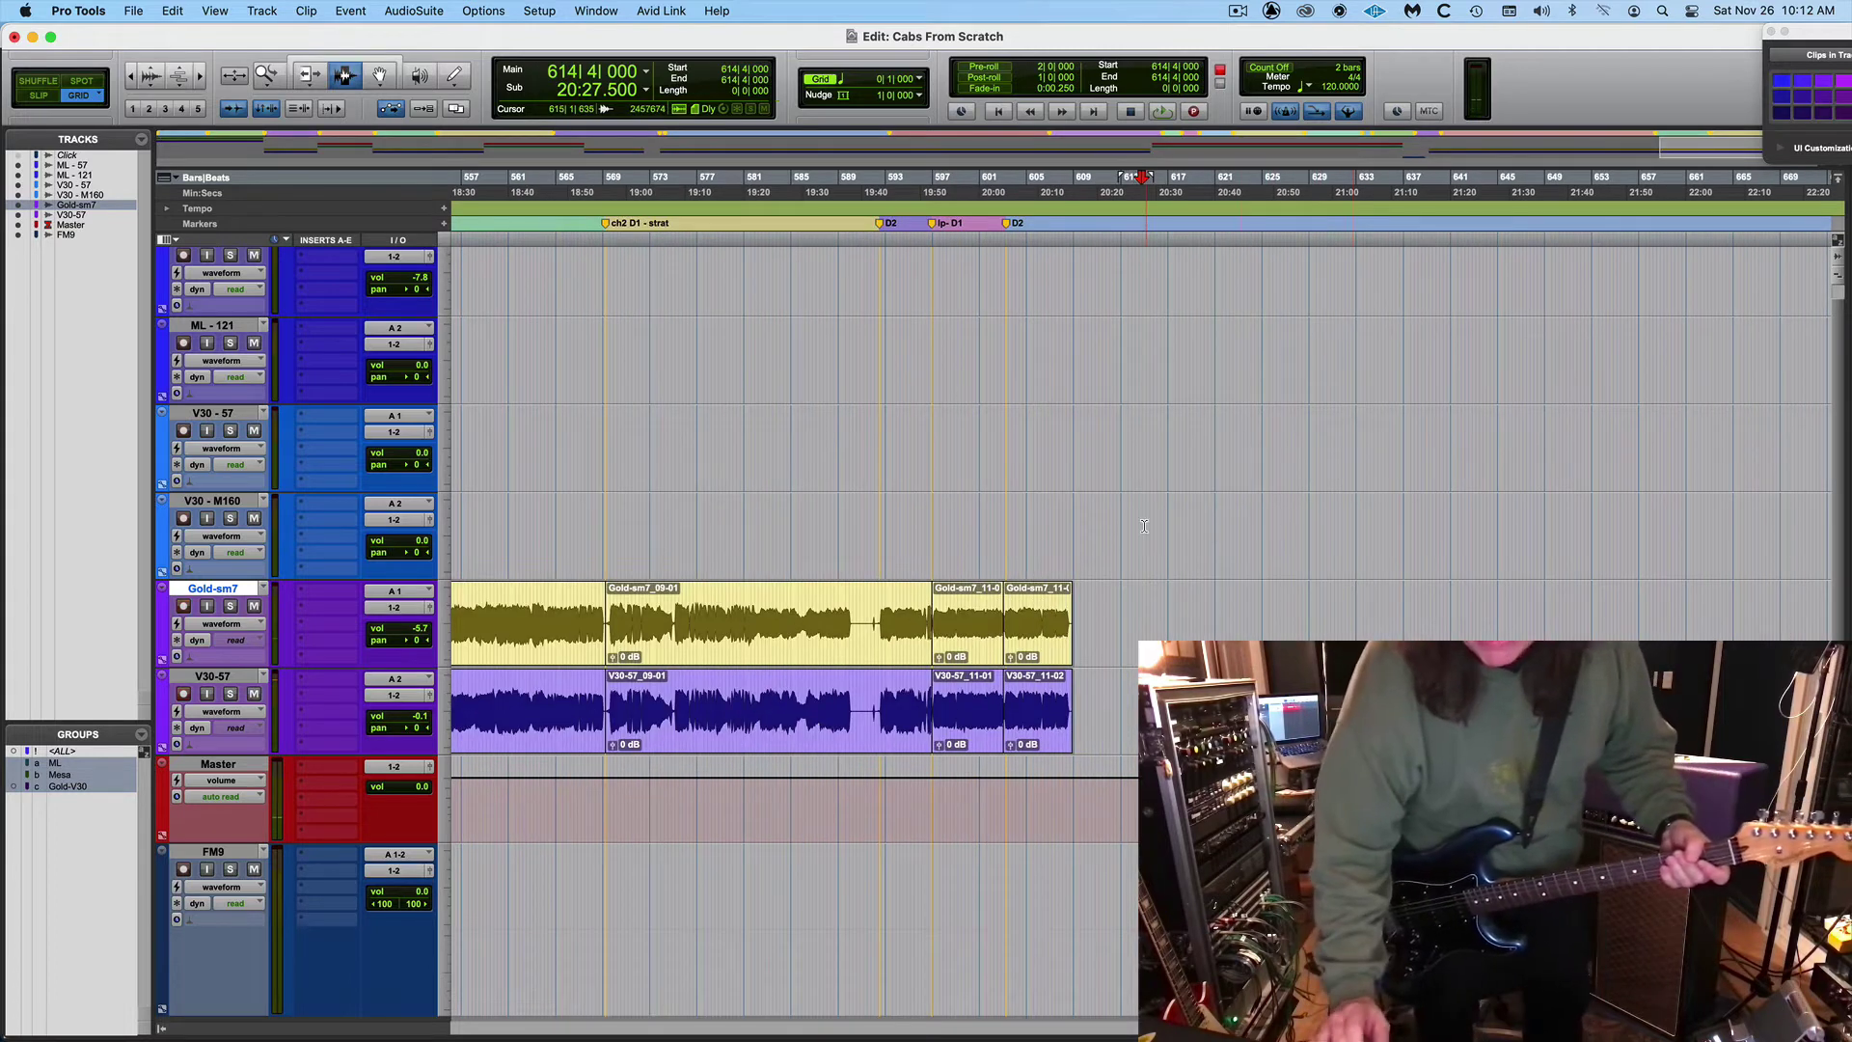
{"action": "left_click", "coordinate": [1113, 613]}
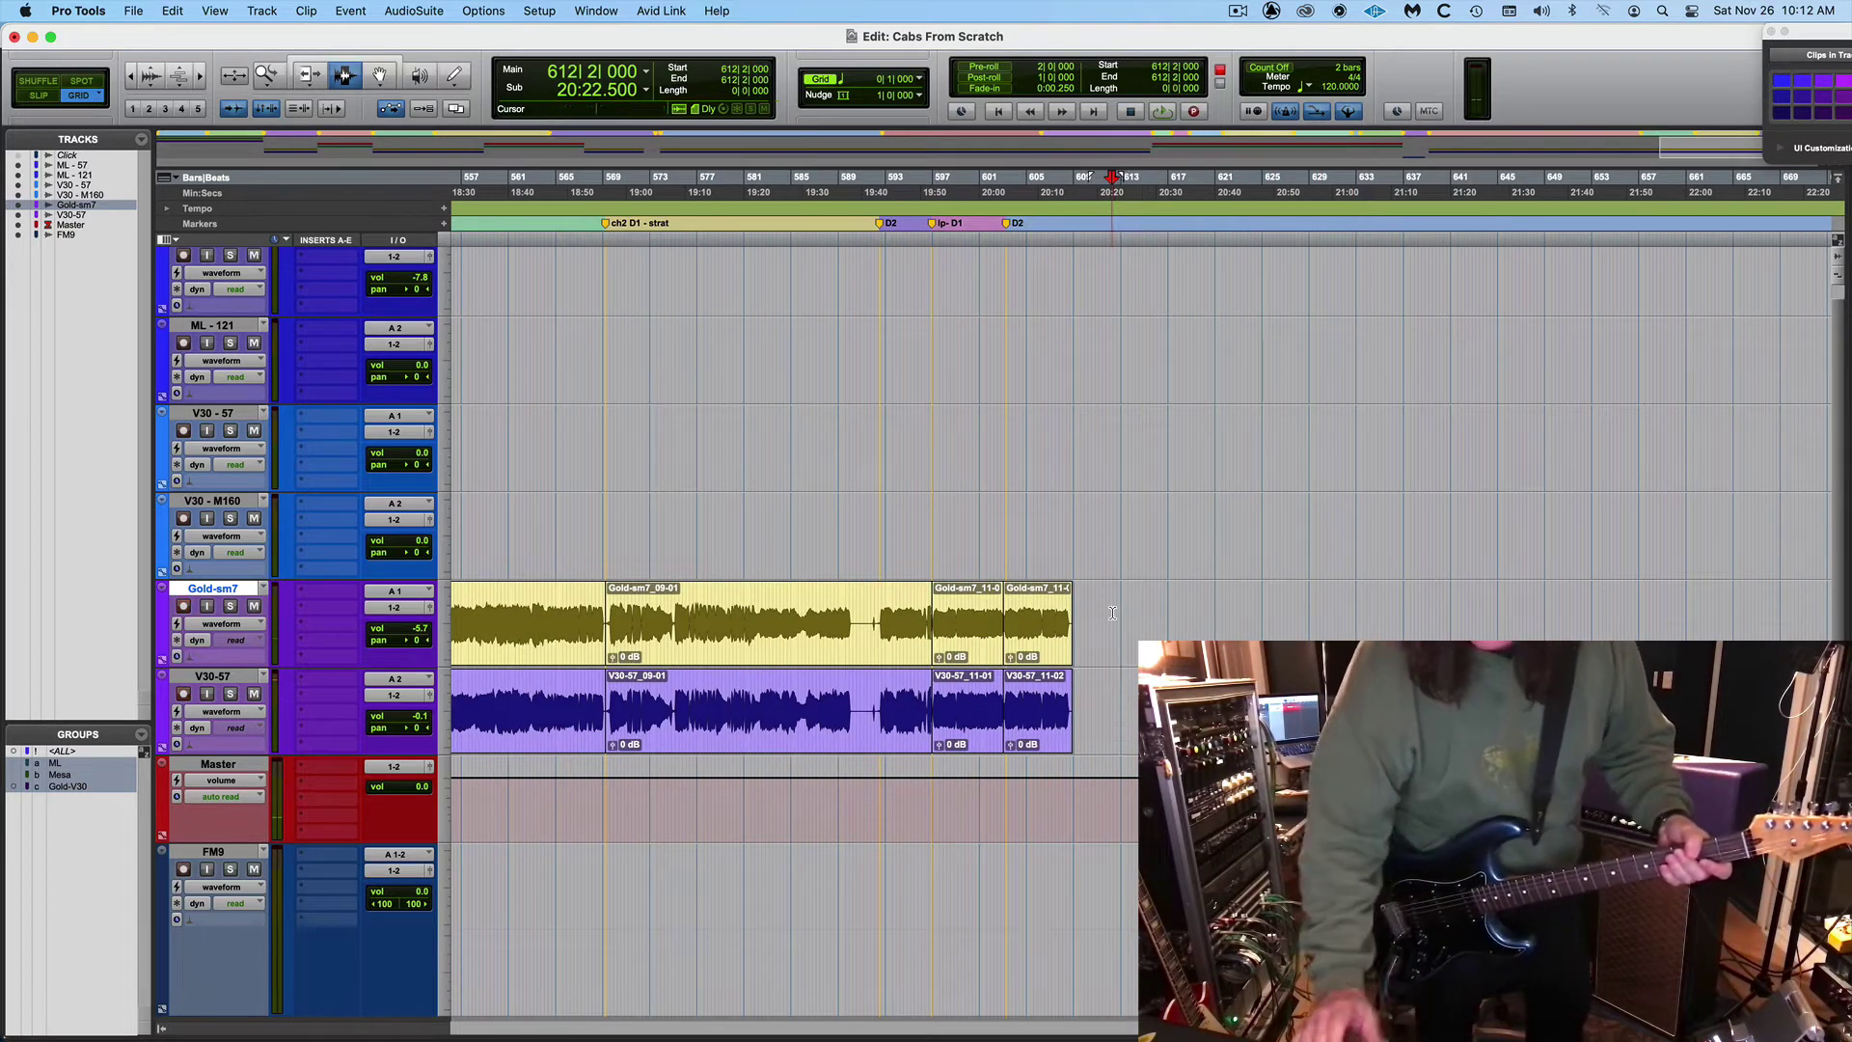
{"action": "key", "text": "KP_Enter"}
{"action": "type", "text": "bassman"}
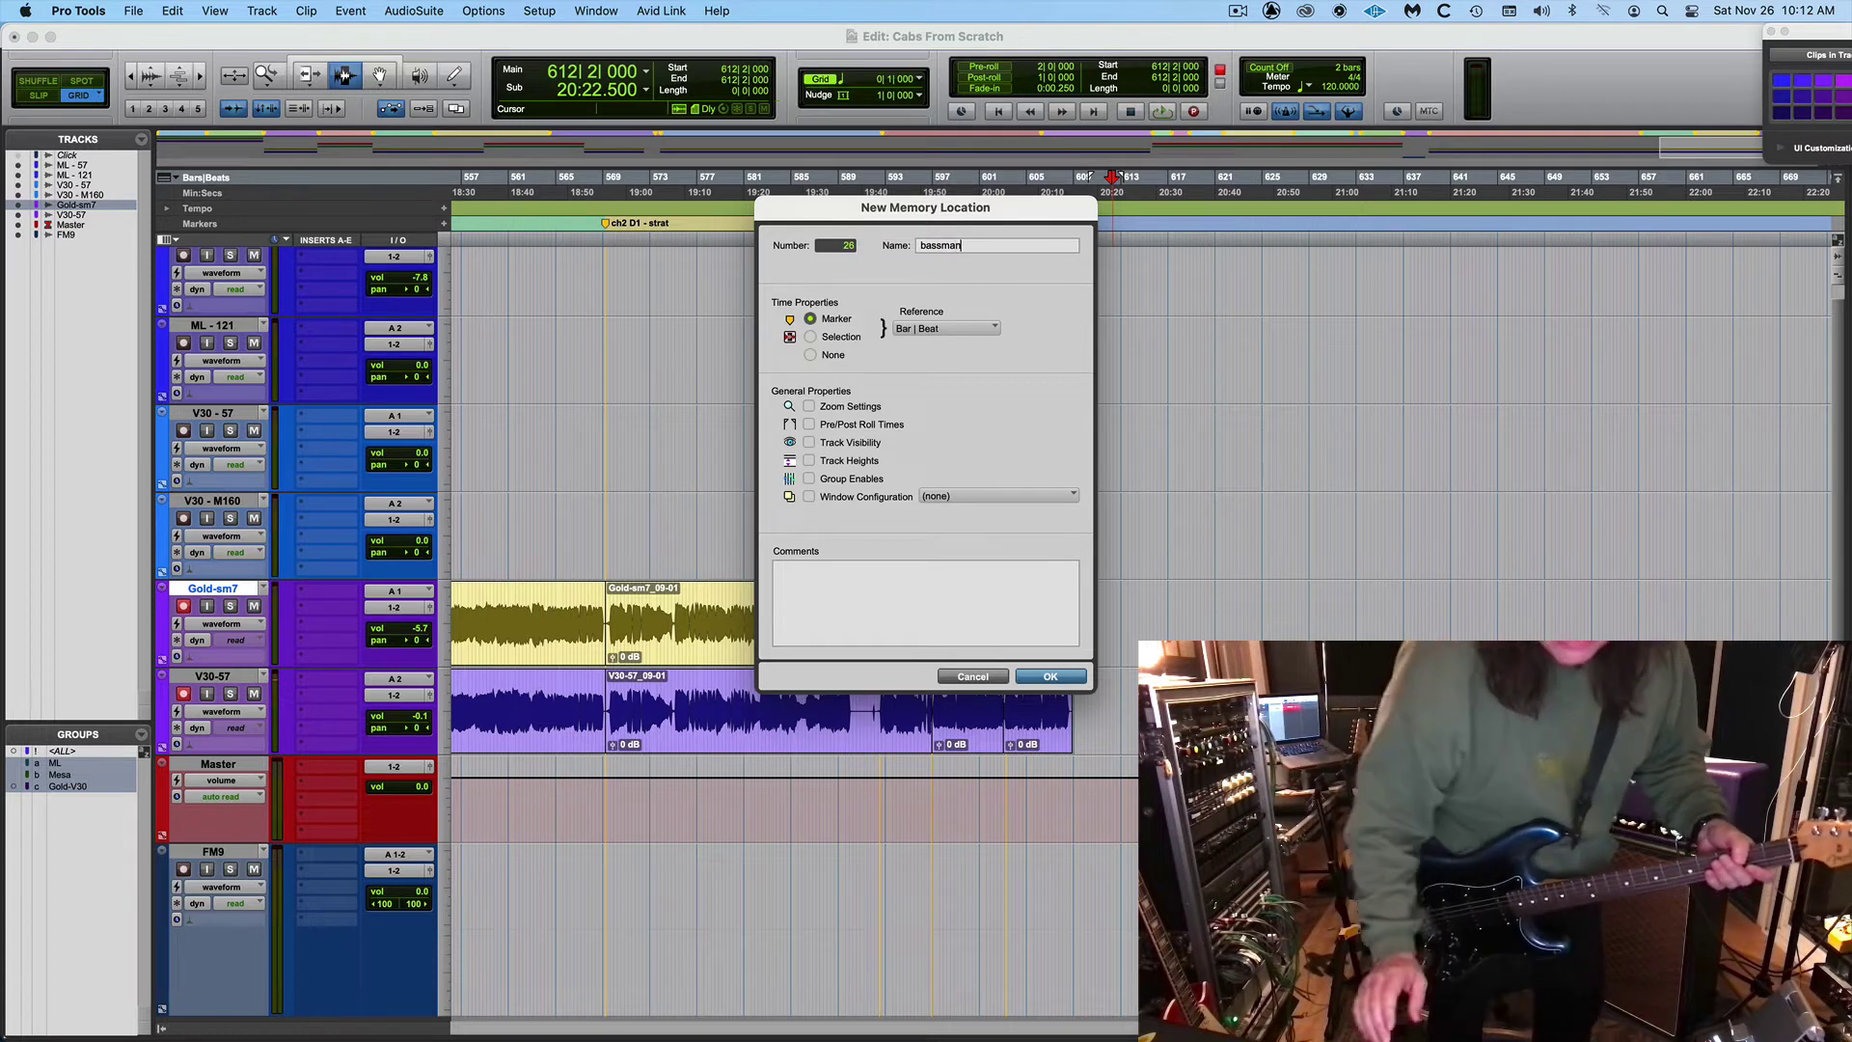
{"action": "key", "text": "Return"}
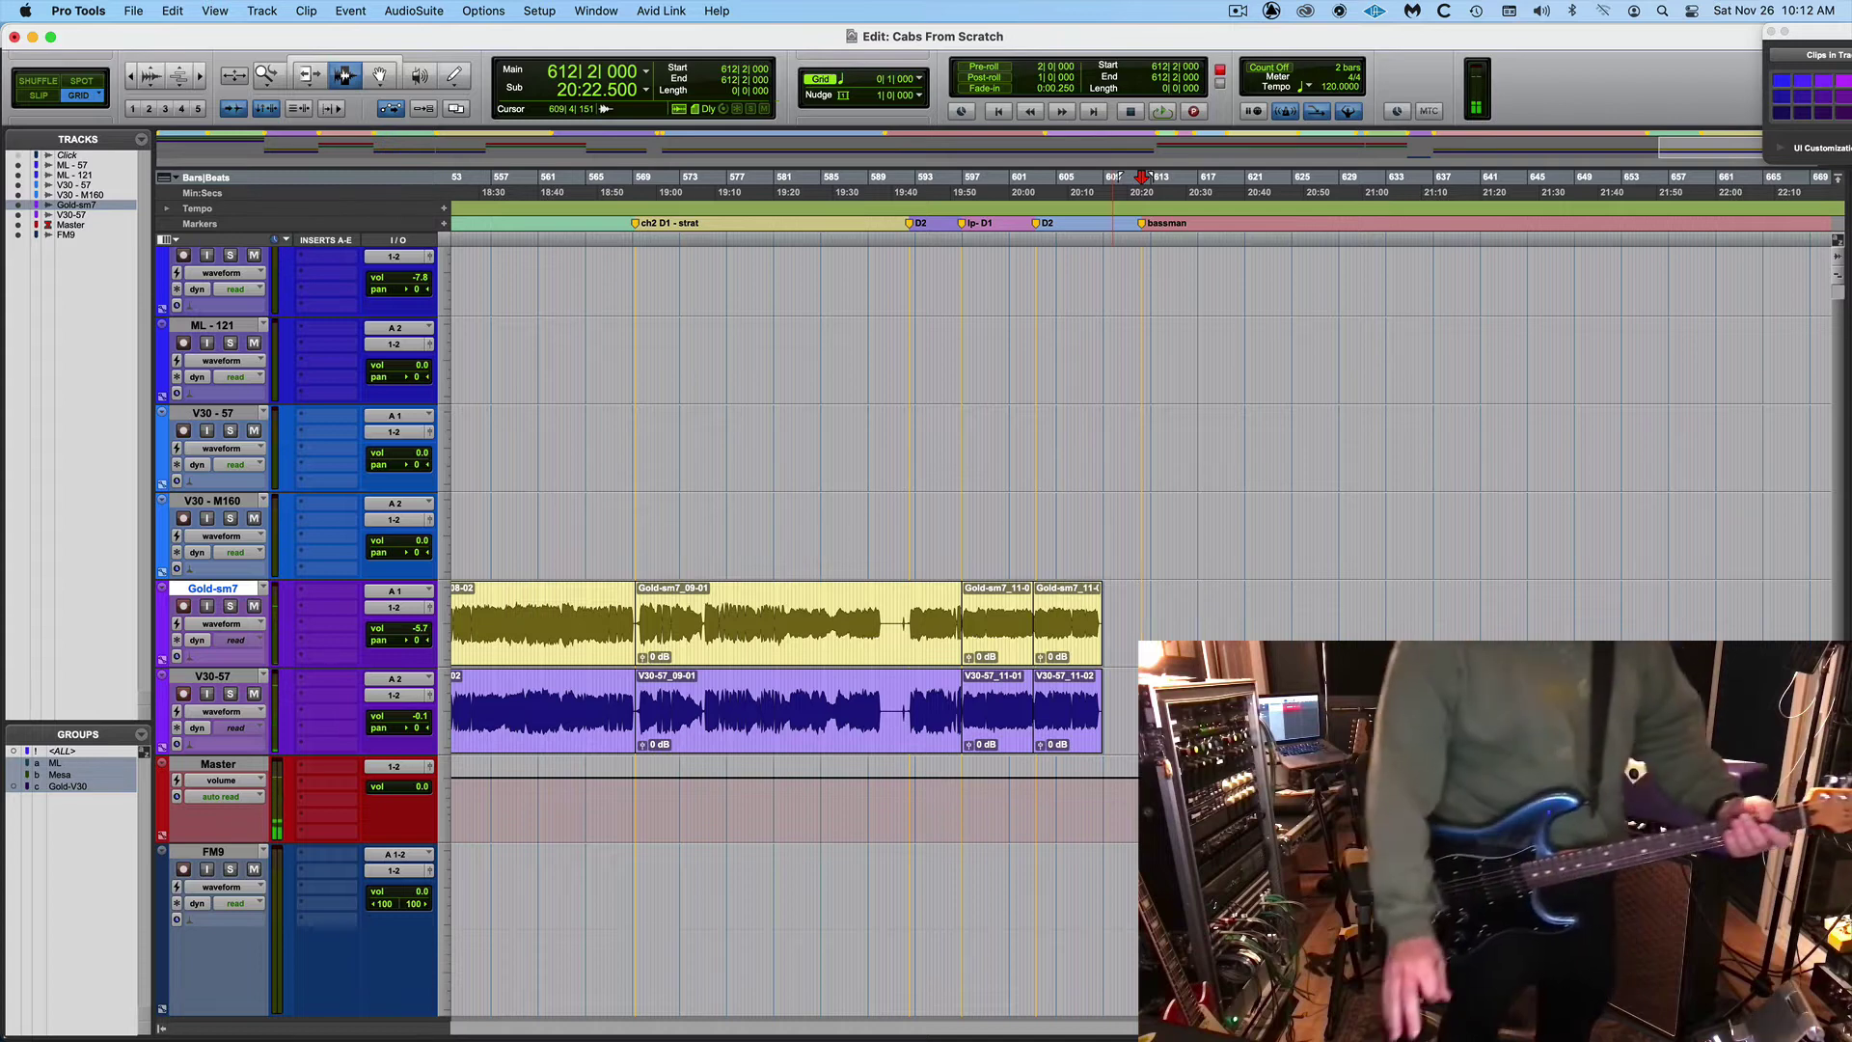
{"action": "key", "text": "super+space"}
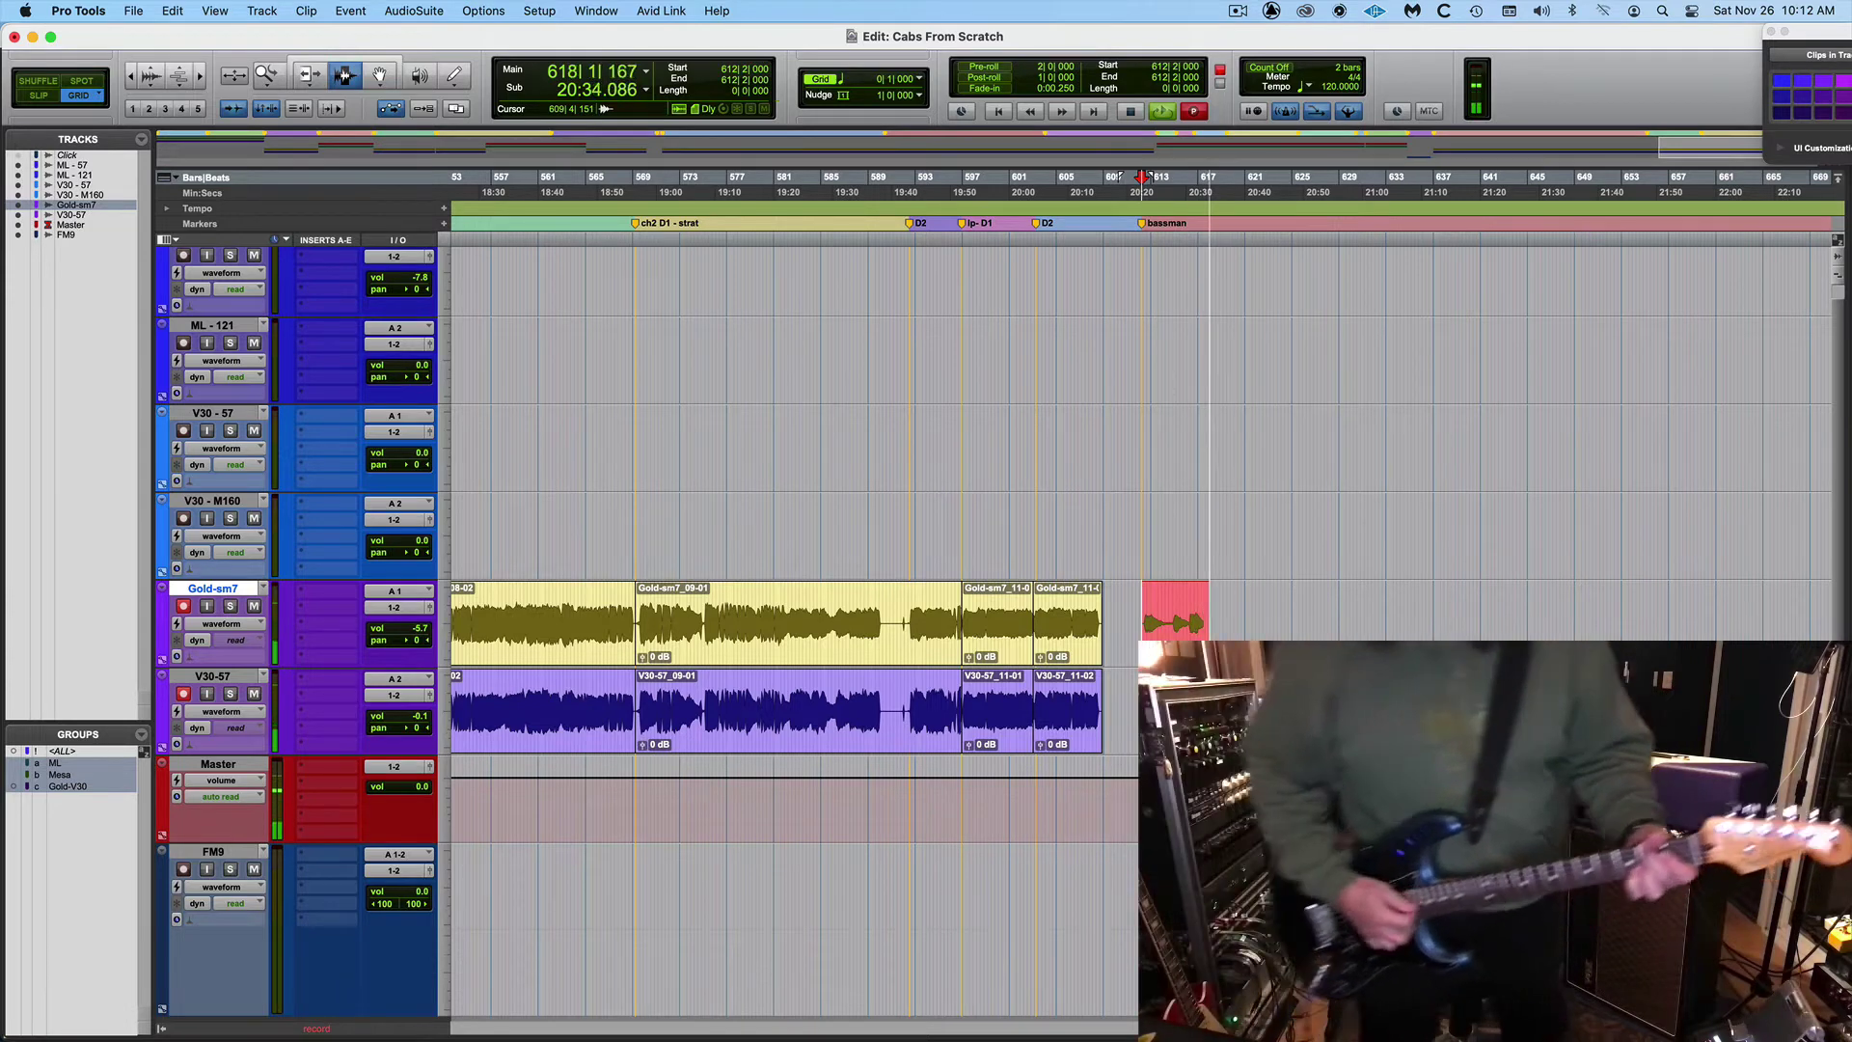
{"action": "key", "text": "space"}
{"action": "key", "text": "super+z"}
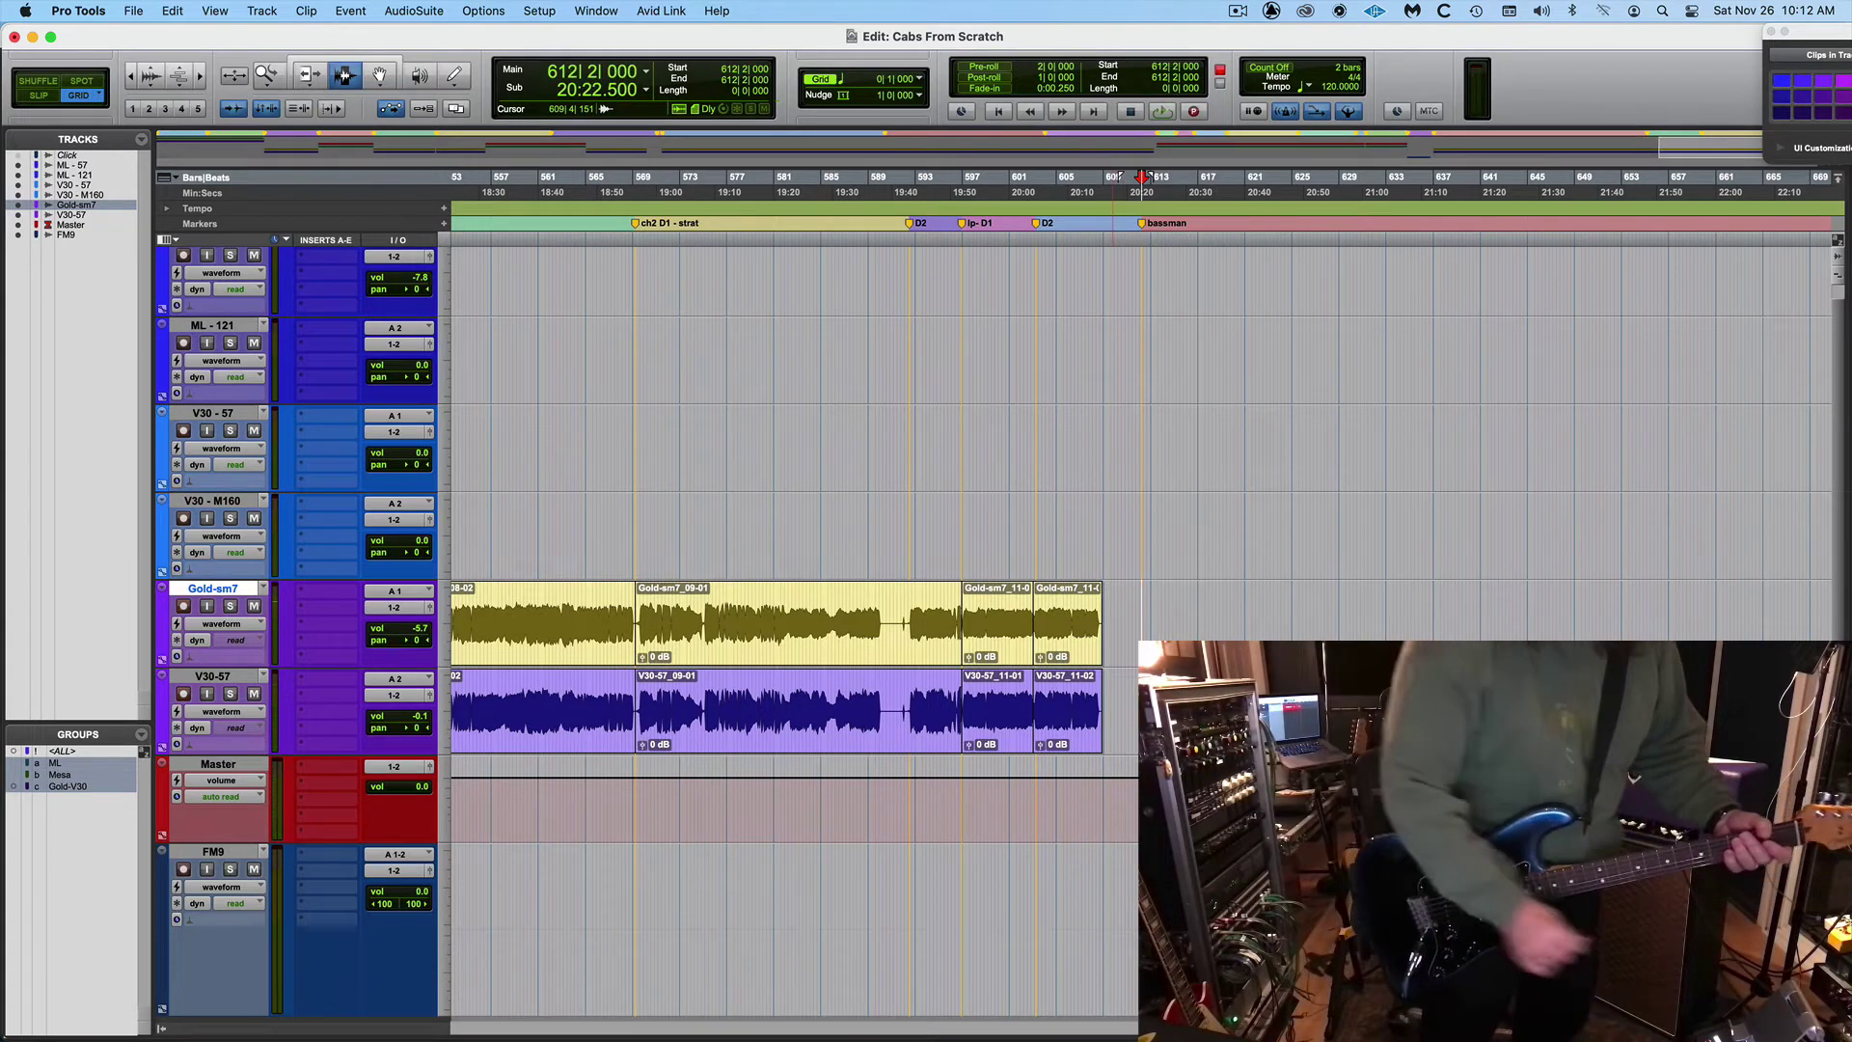
Record a take from the "bassman" marker, adding an "lp" marker near bar 636 while recording, and stop.
{"action": "key", "text": "super+space"}
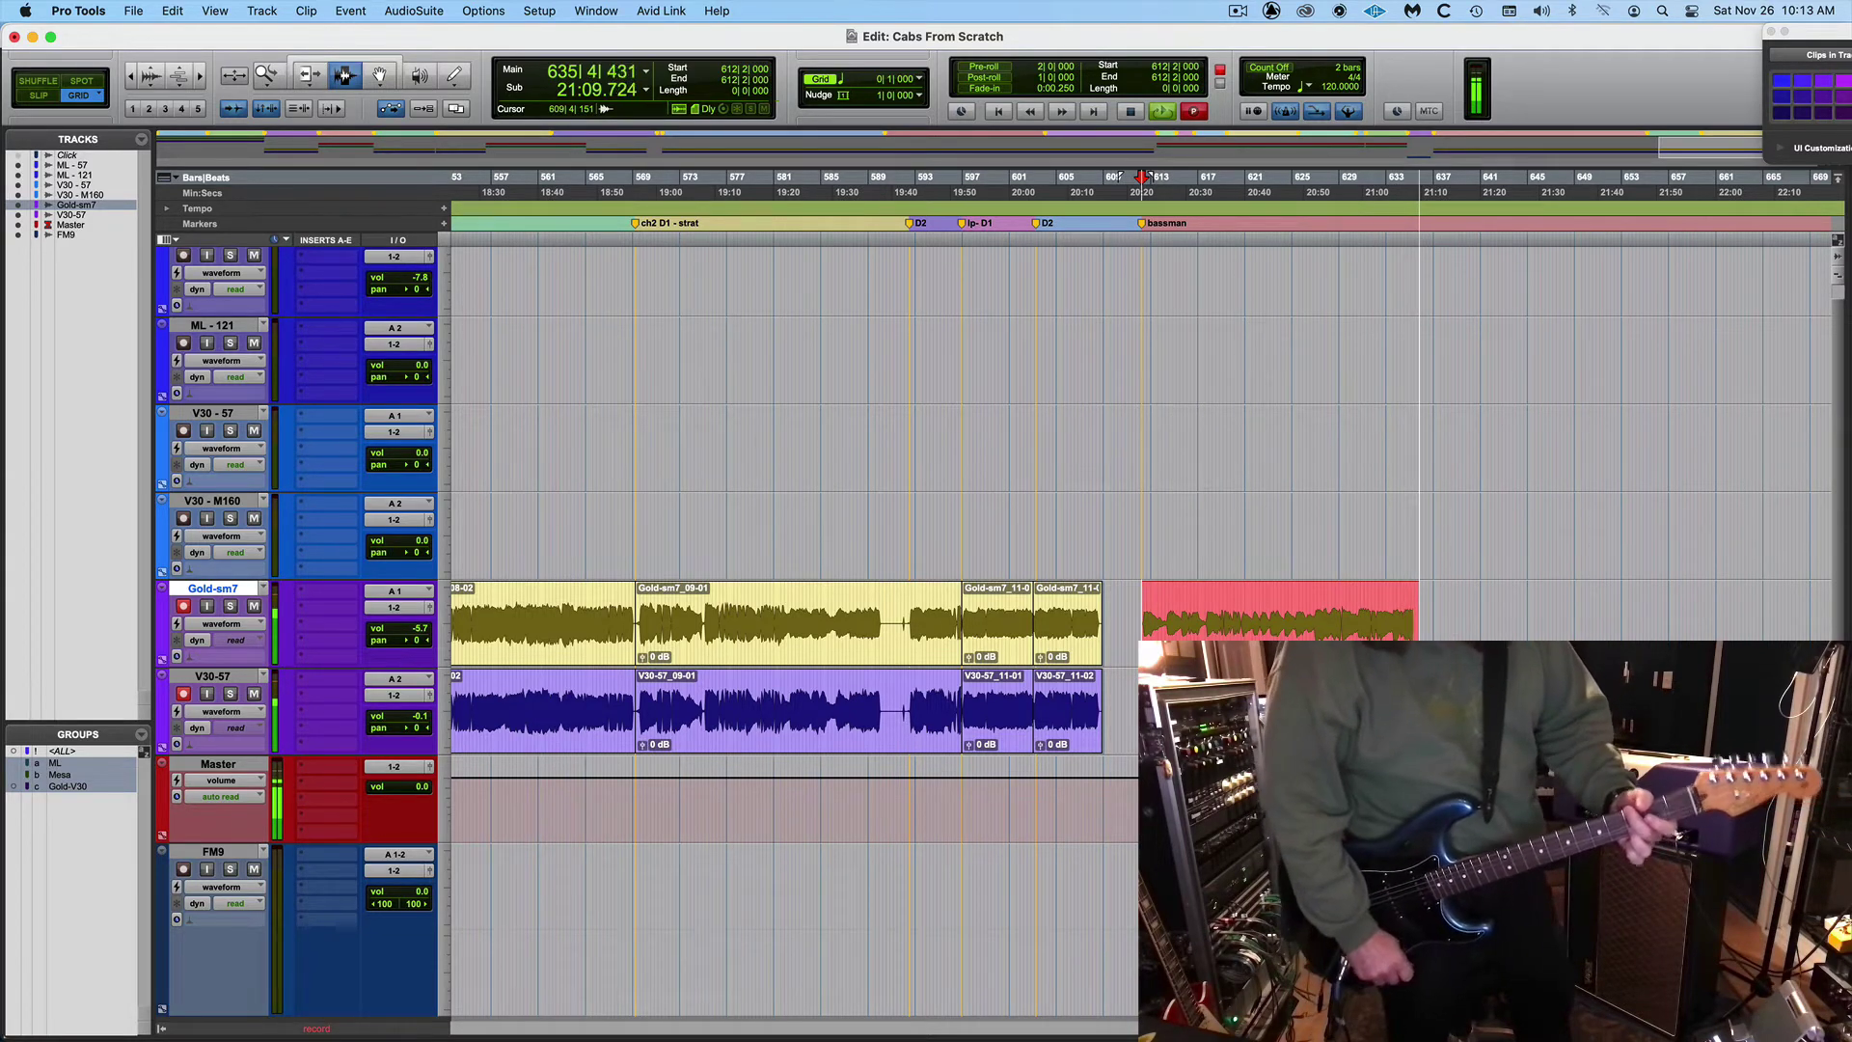
{"action": "key", "text": "KP_Enter"}
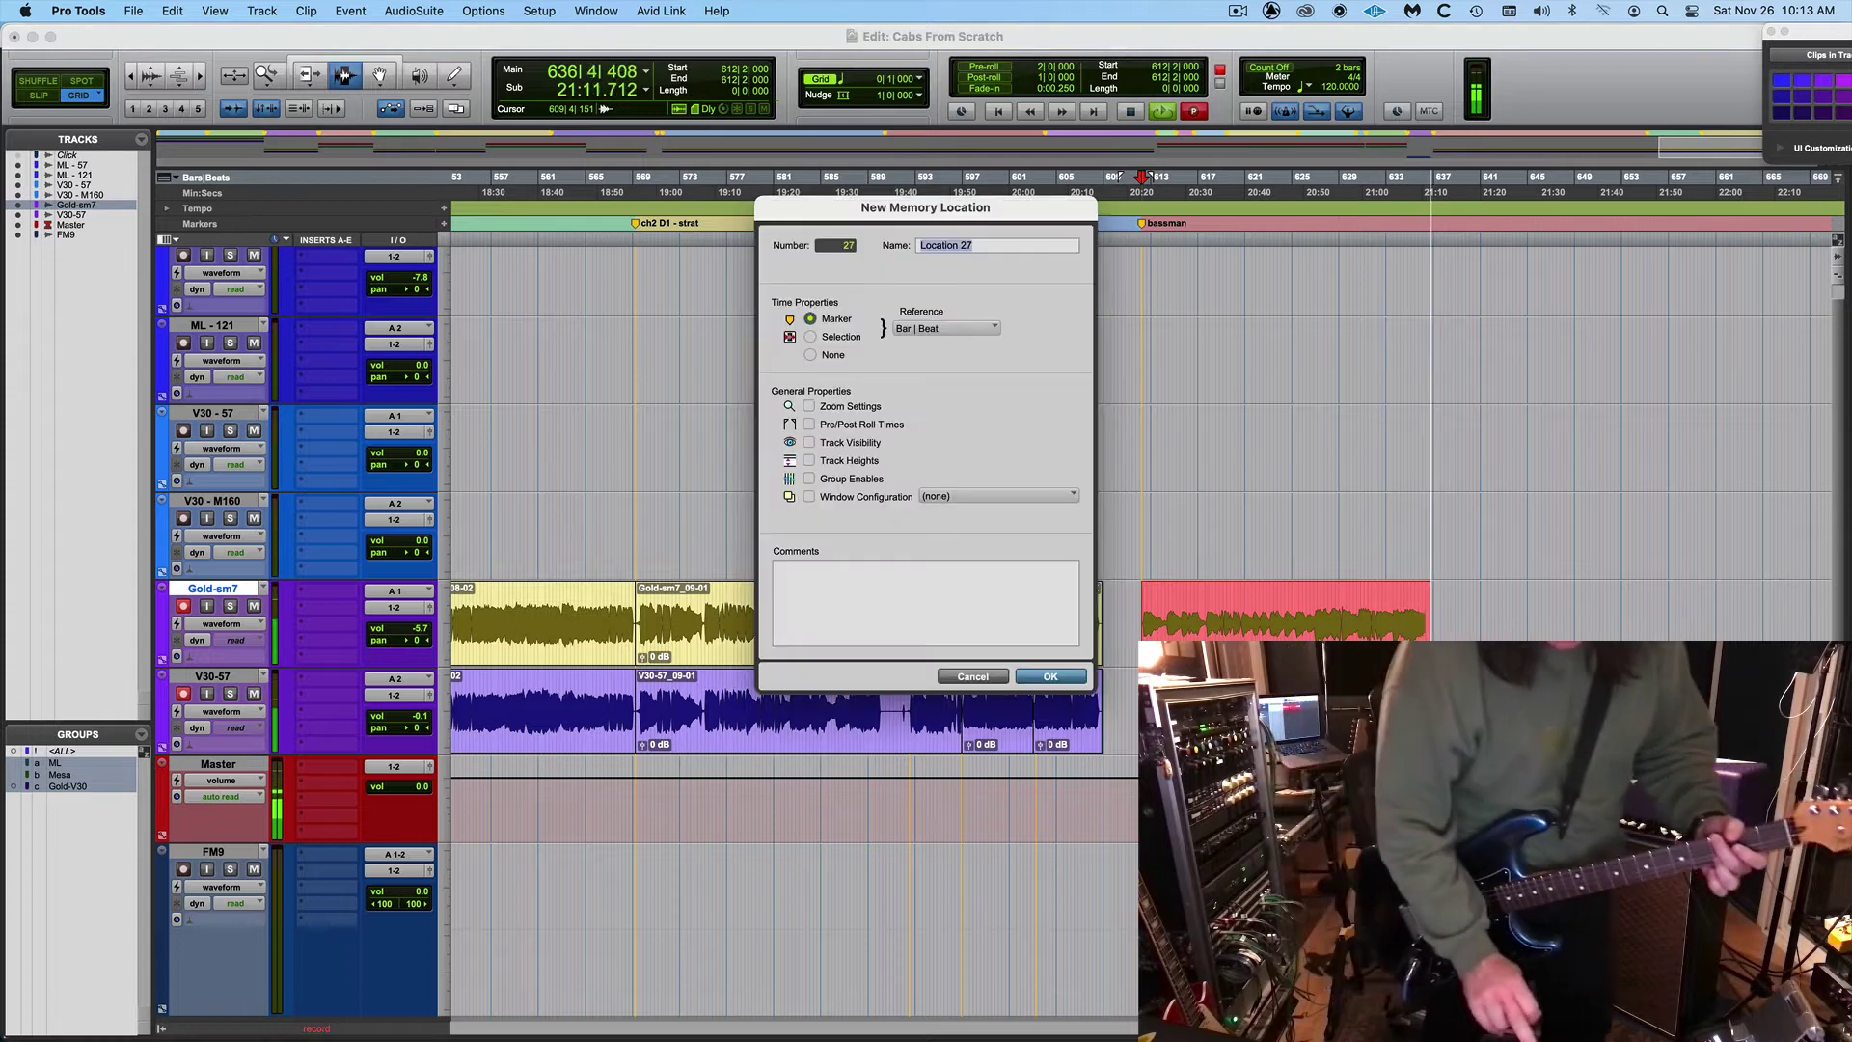
{"action": "type", "text": "lp"}
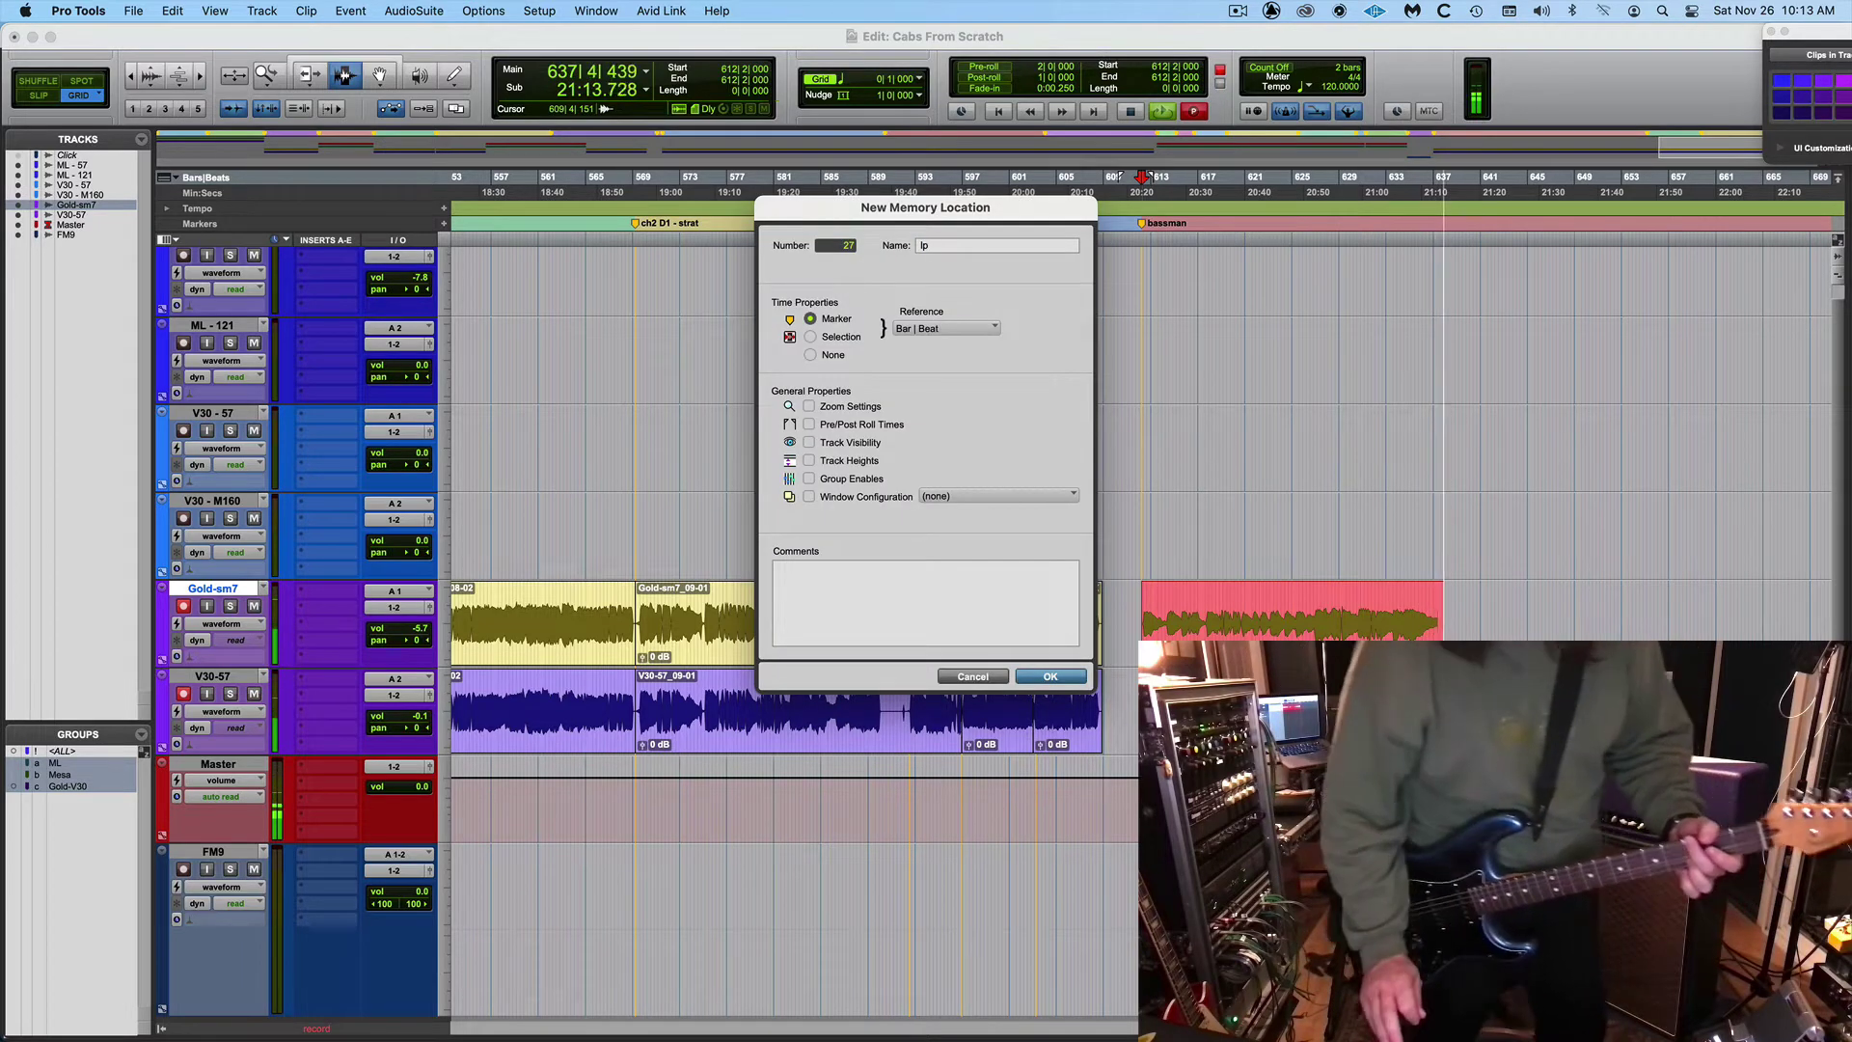
{"action": "key", "text": "Return"}
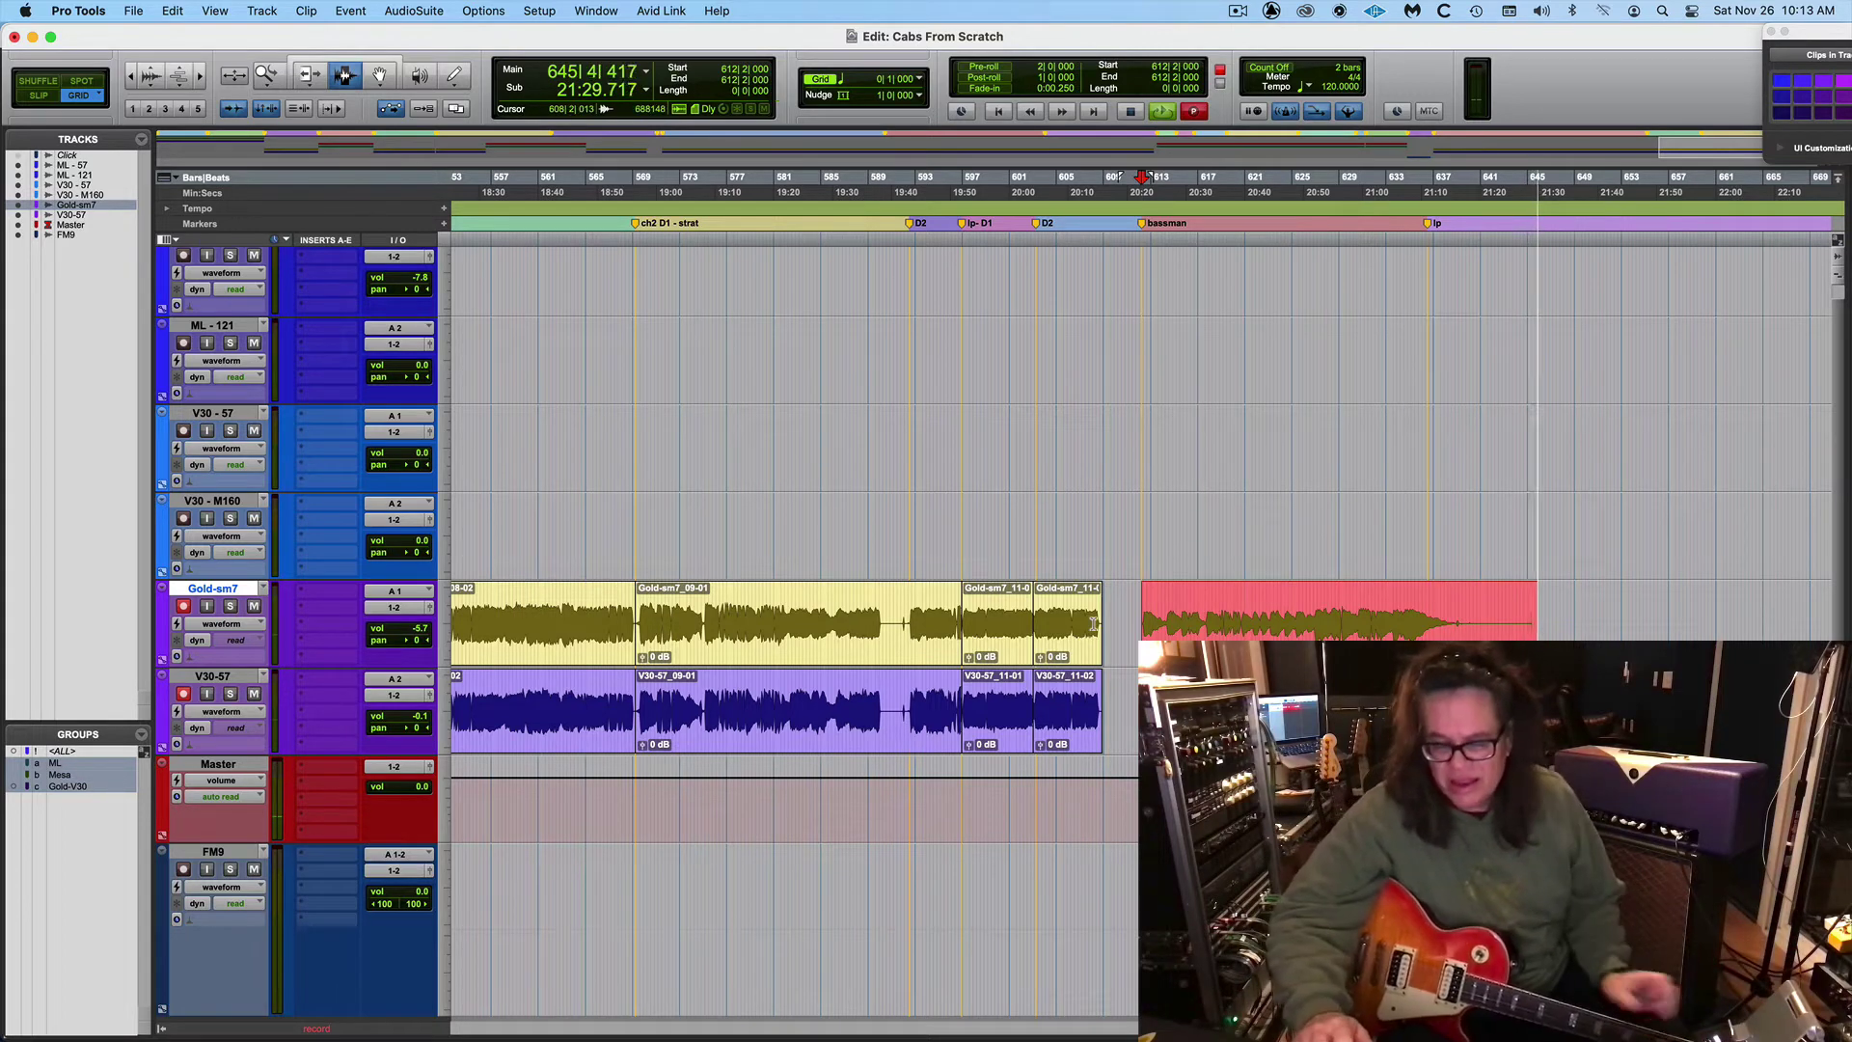
{"action": "key", "text": "space"}
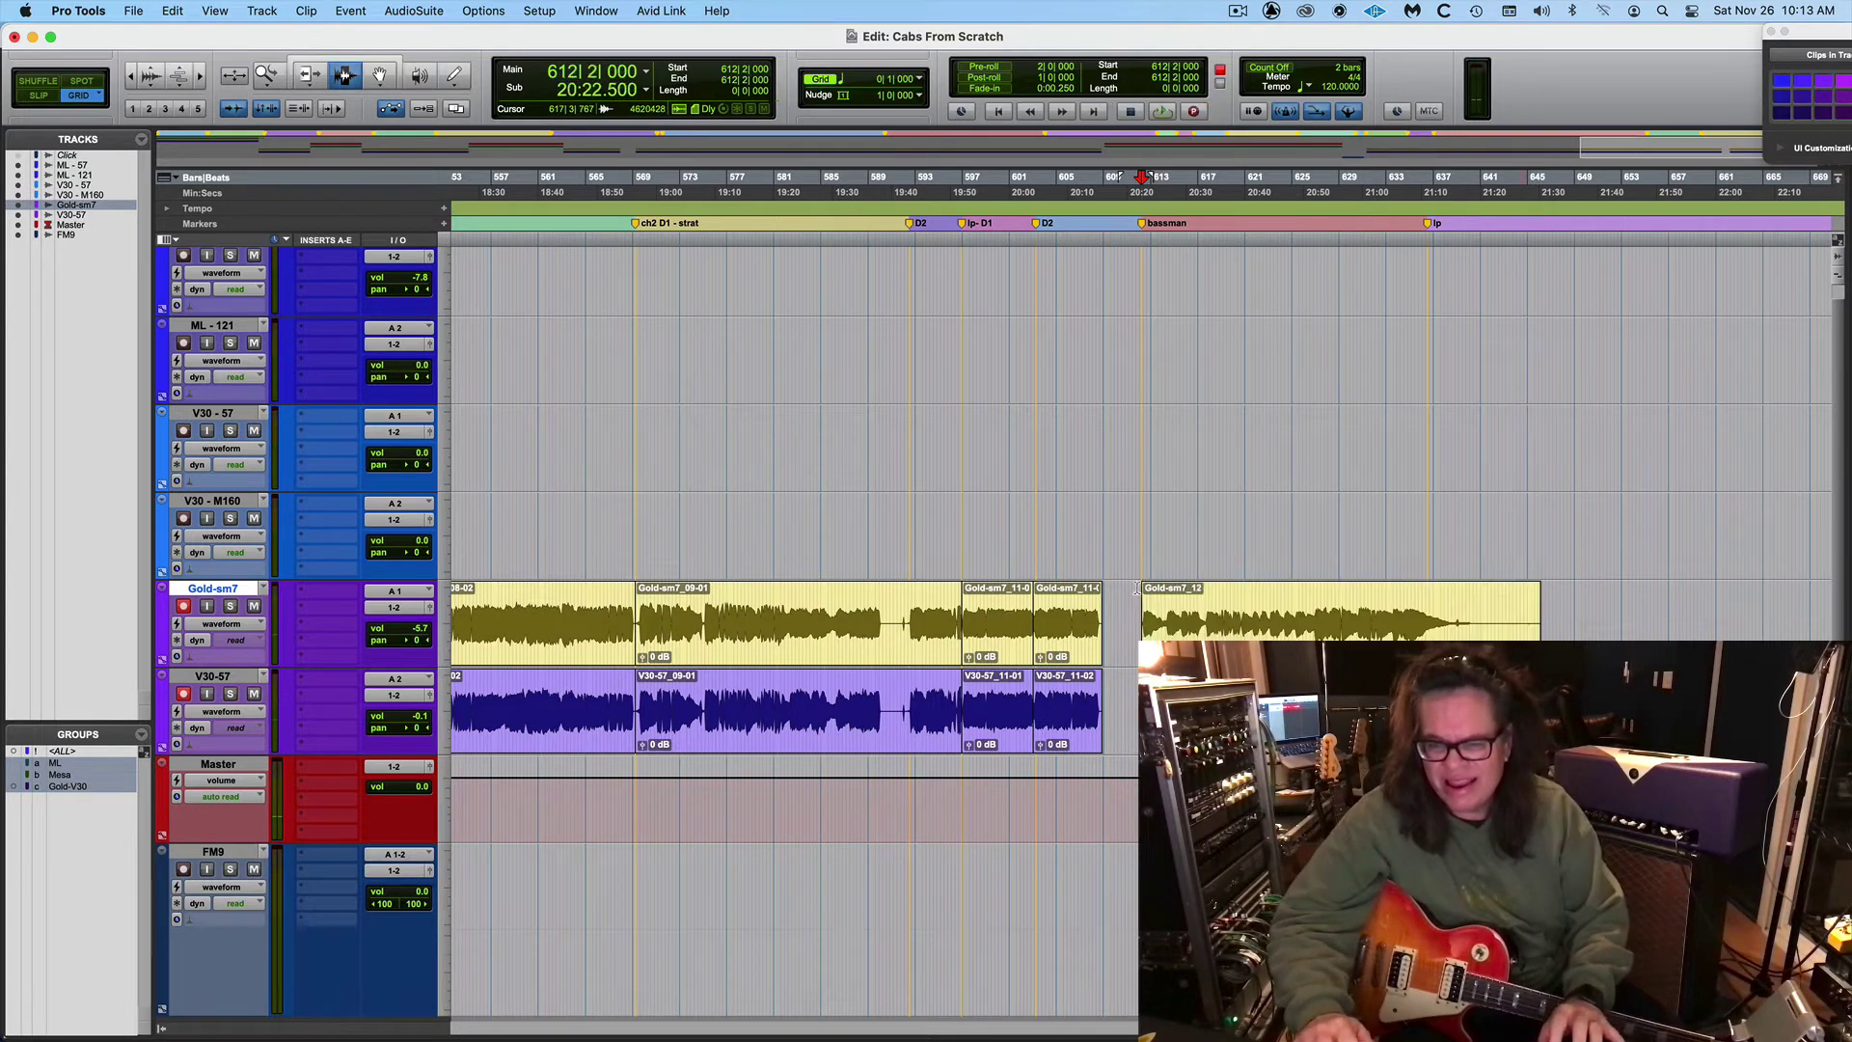
Record a second take over the tail of the bassman take, starting at bar 636 beat 3, and stop.
{"action": "left_click", "coordinate": [1428, 592]}
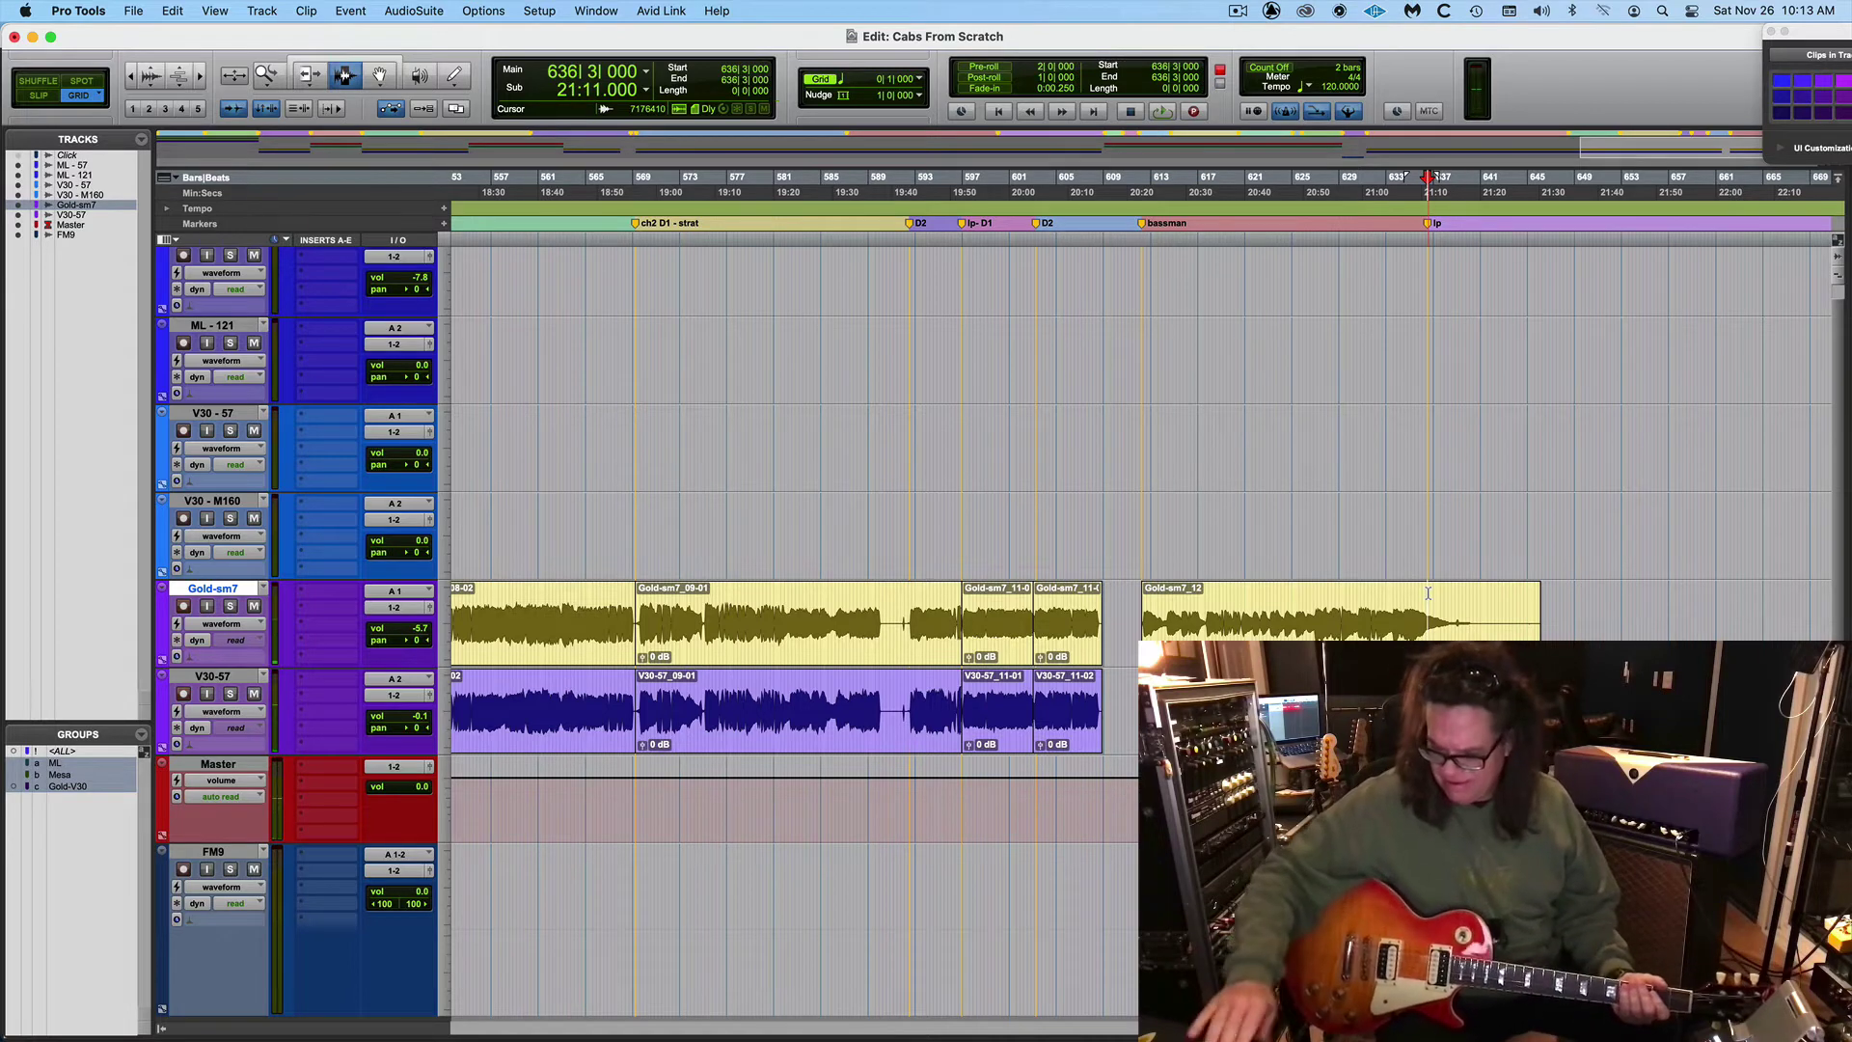
{"action": "key", "text": "super+space"}
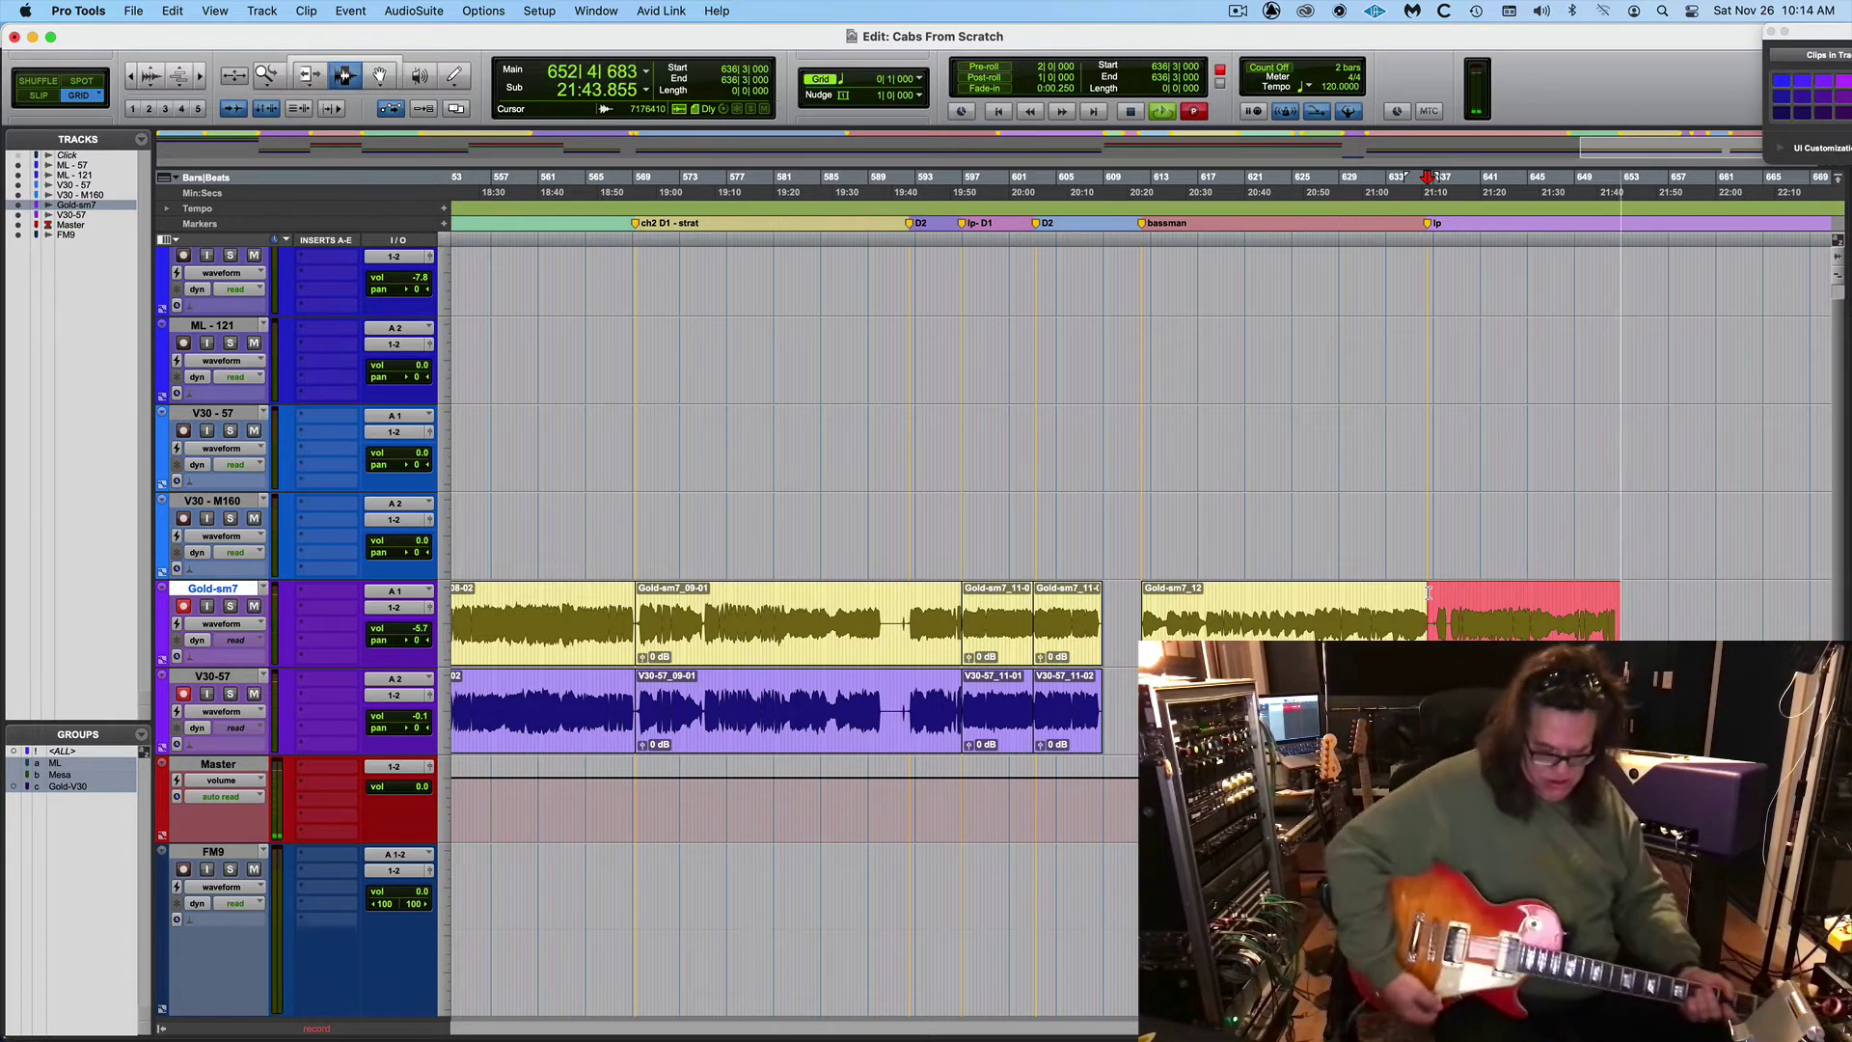
{"action": "key", "text": "space"}
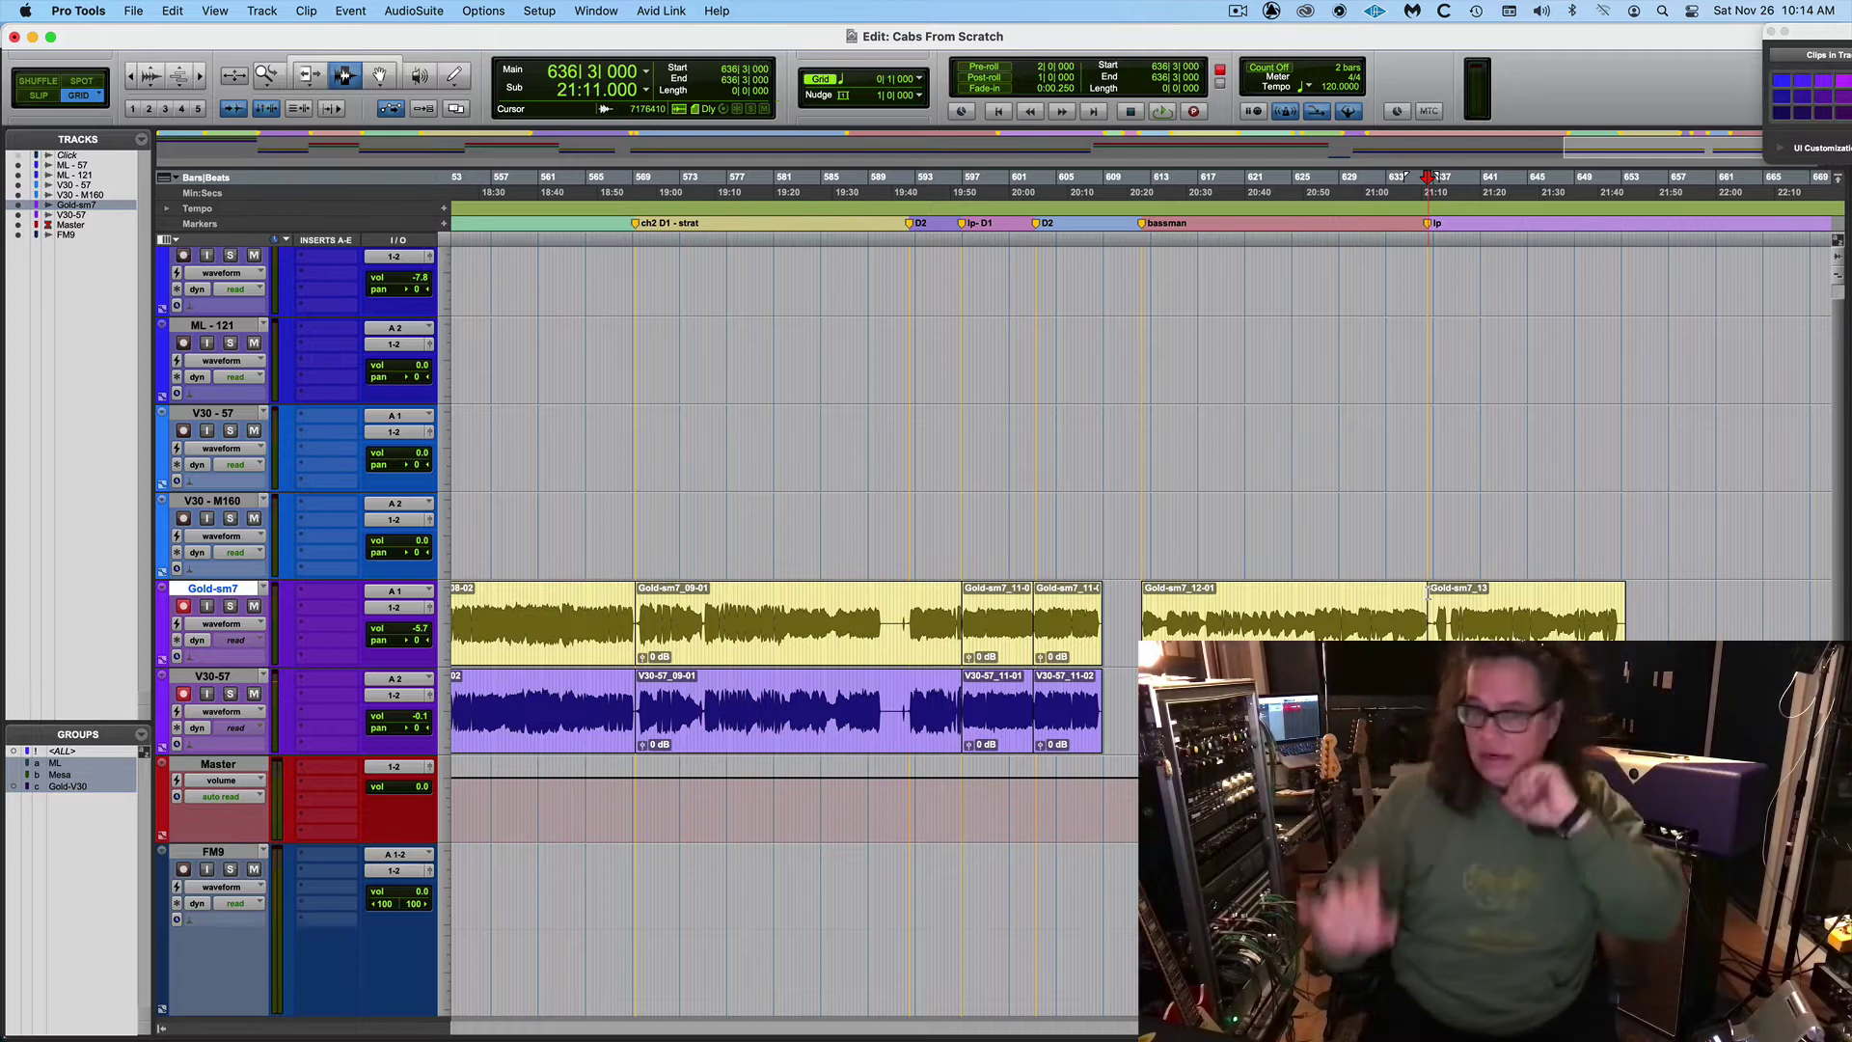
Play the earlier clips at the "lp" marker at bar 549, and the new take from bar 636 beat 3, to compare them.
{"action": "key", "text": "r"}
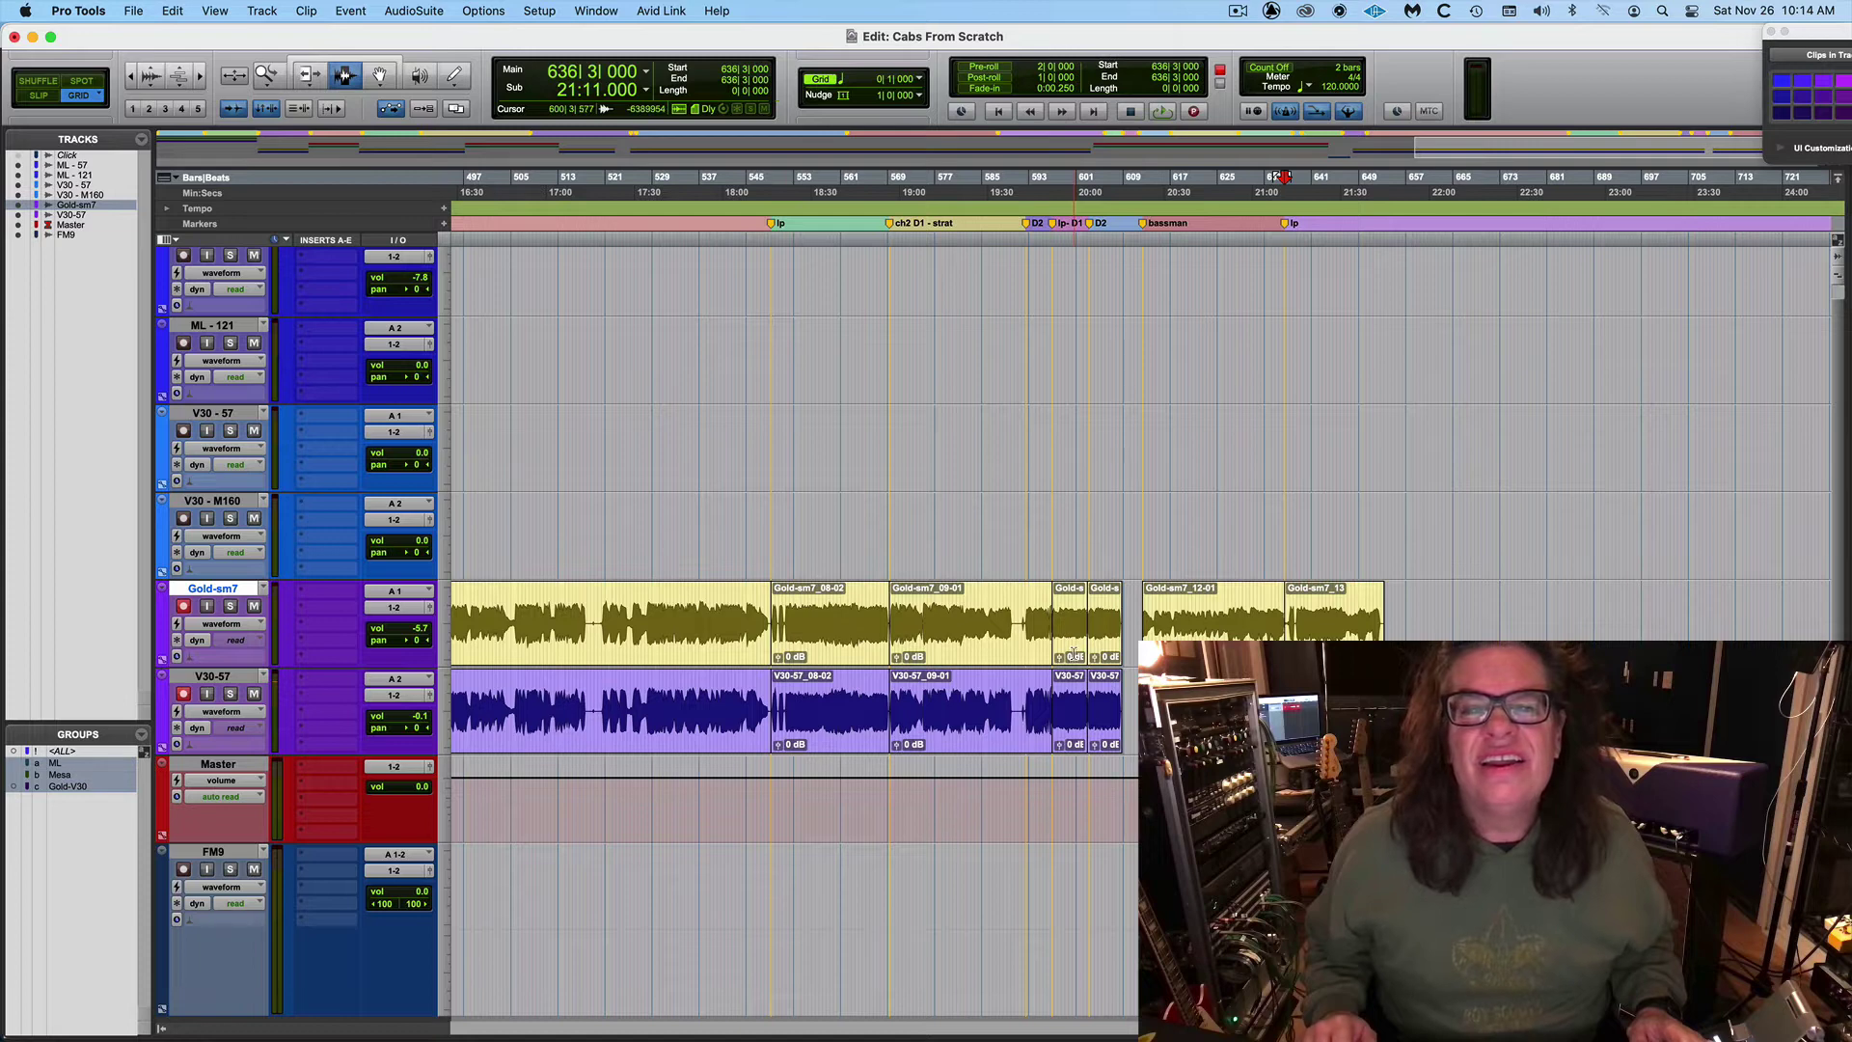
{"action": "key", "text": "super+bracketleft"}
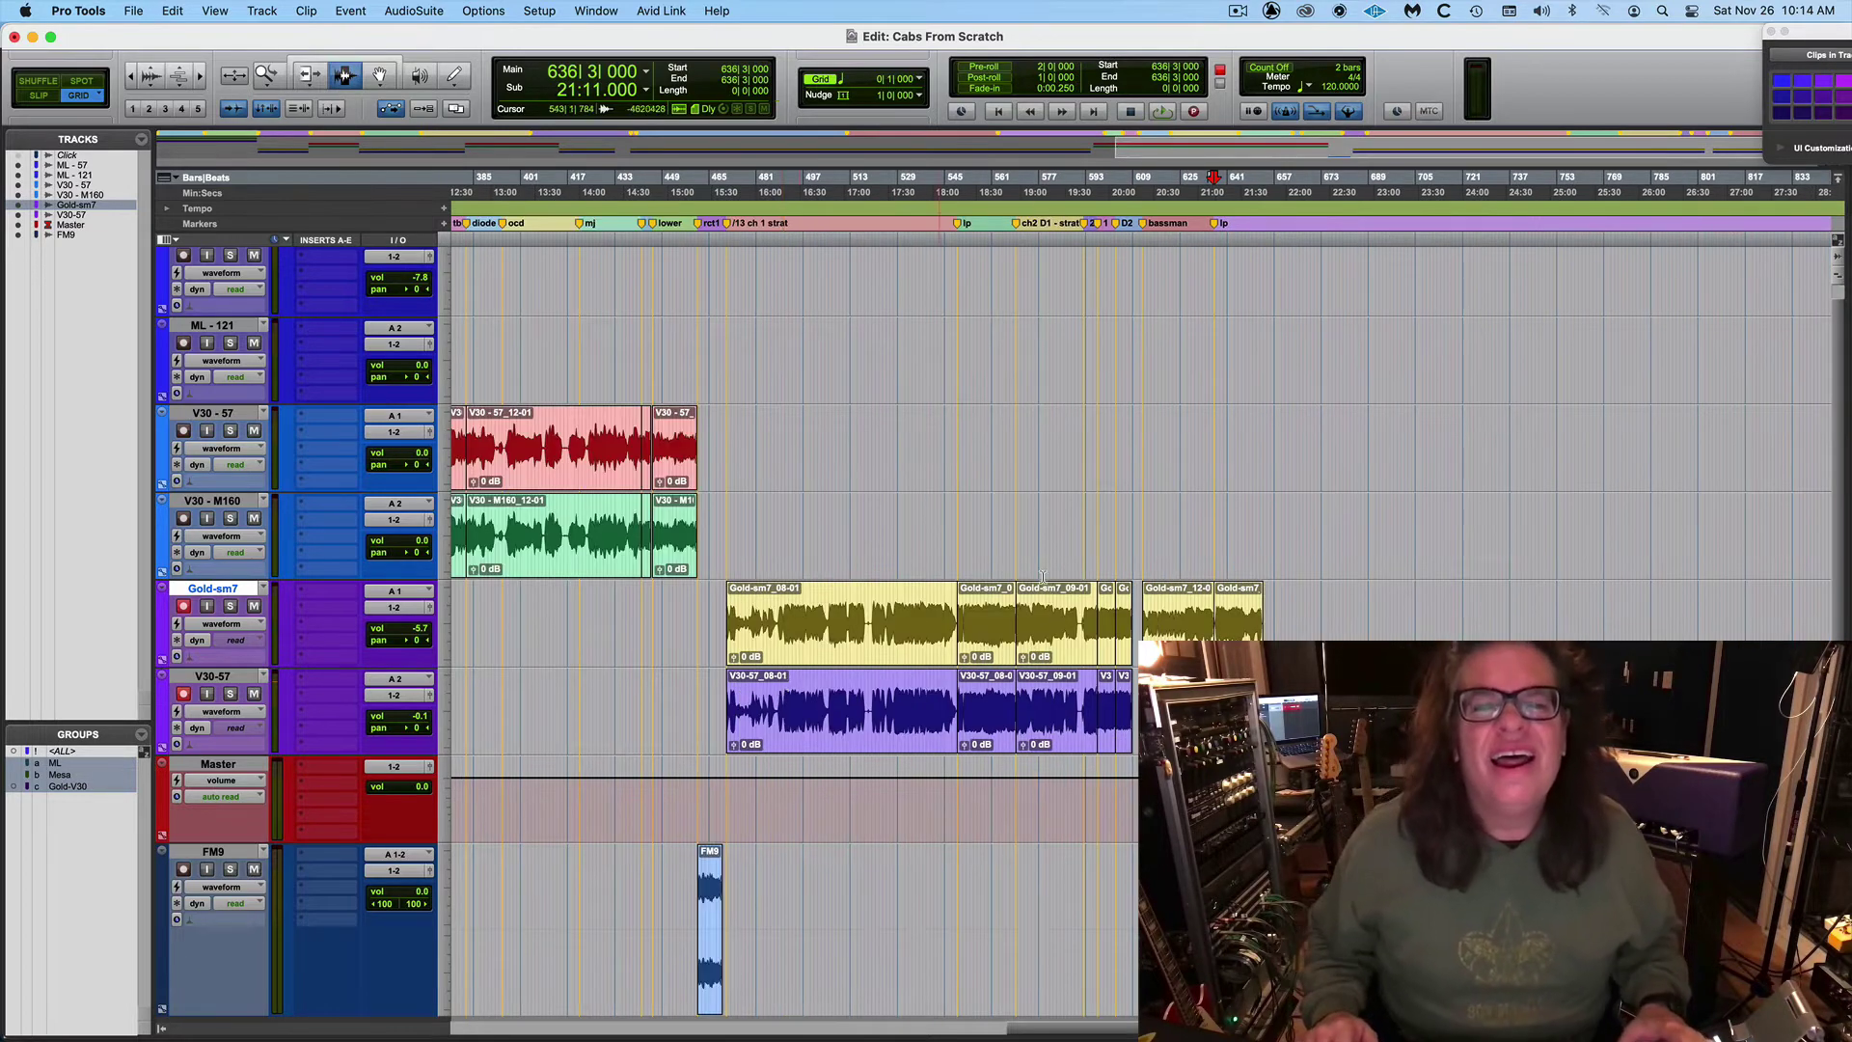
{"action": "left_click", "coordinate": [1094, 606]}
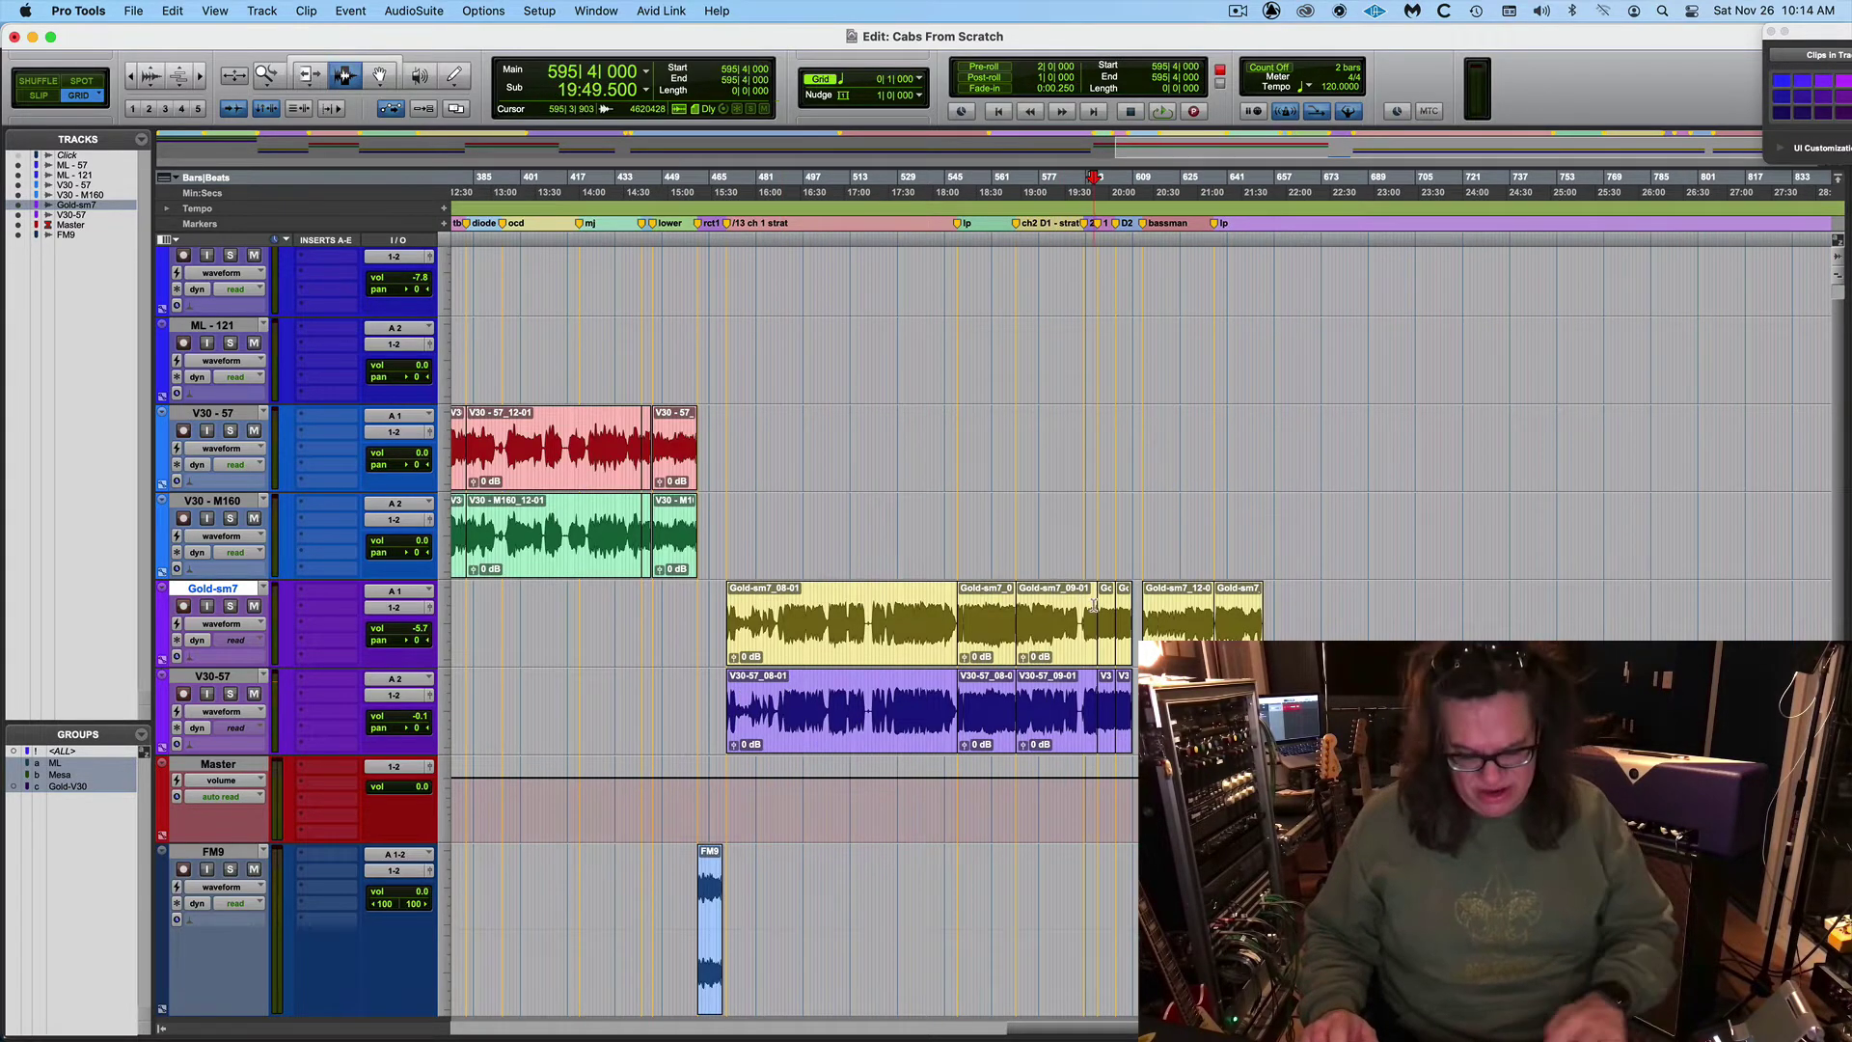
{"action": "double_click", "coordinate": [960, 602]}
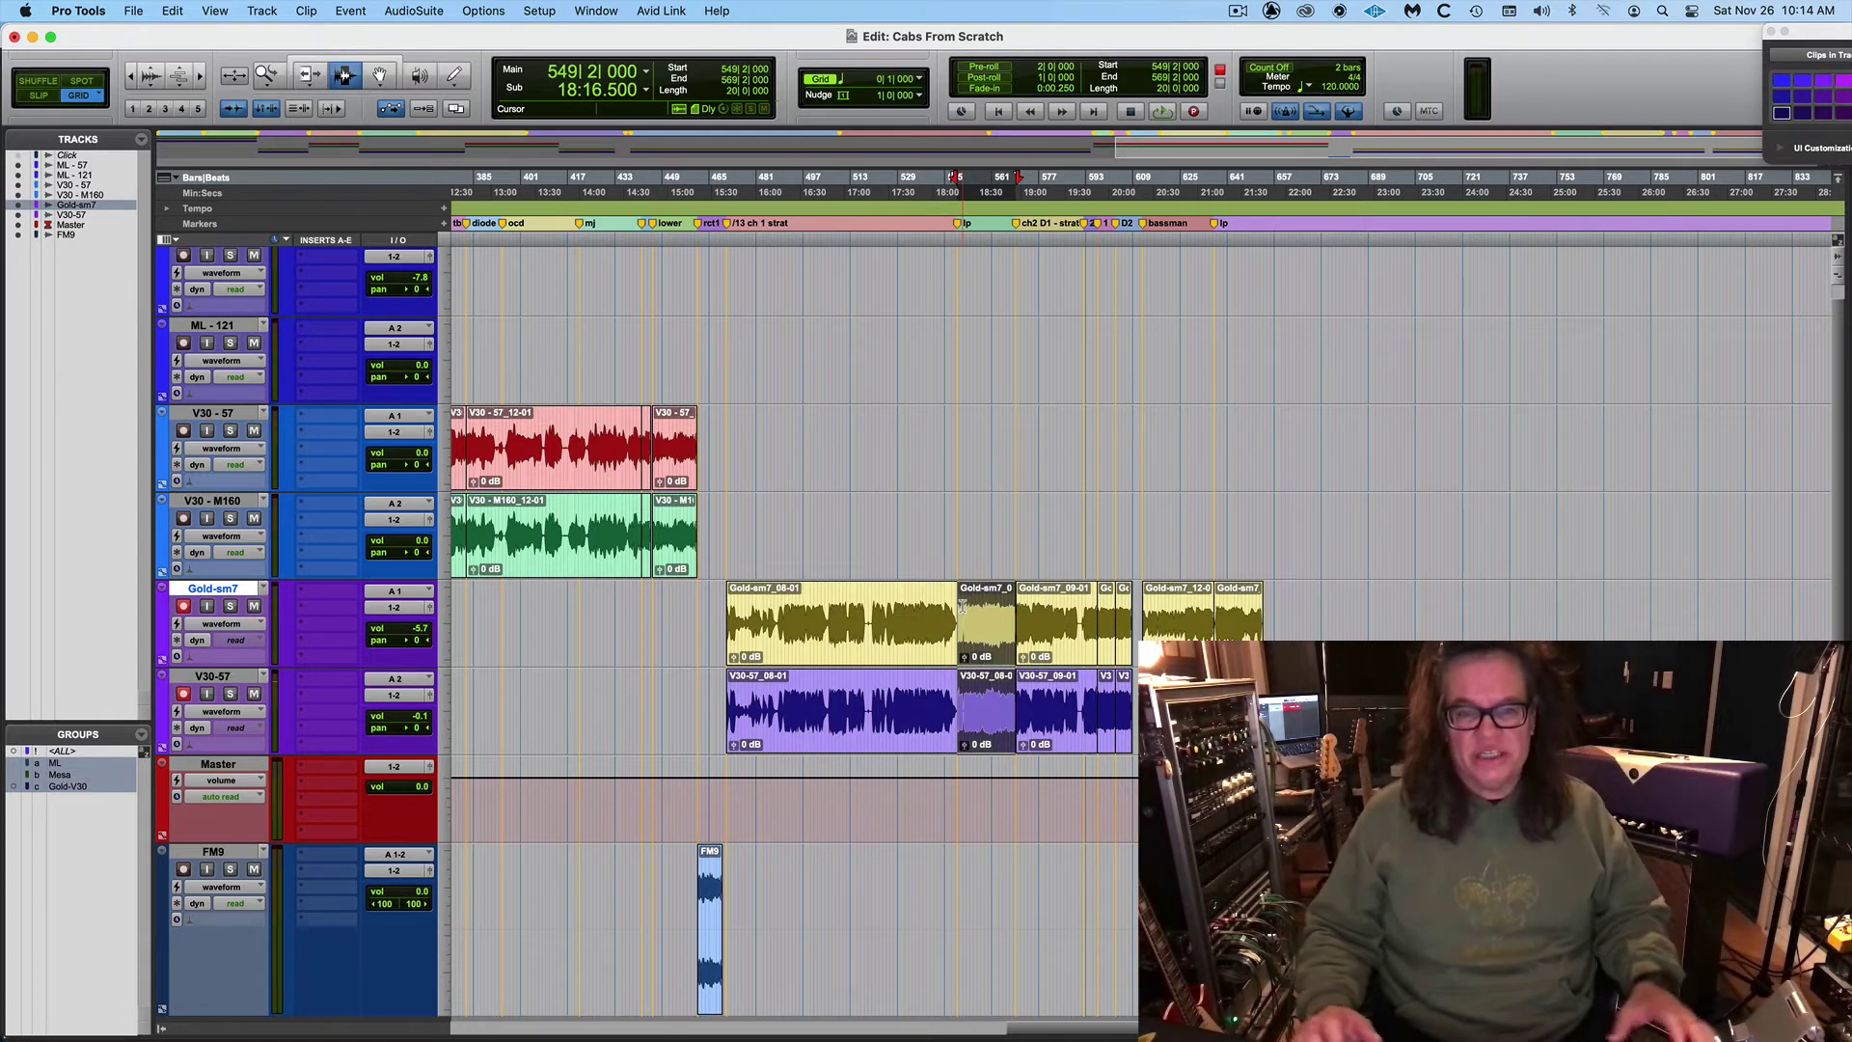
{"action": "key", "text": "super+bracketright"}
{"action": "key", "text": "super+bracketright"}
{"action": "key", "text": "super+bracketright"}
{"action": "key", "text": "super+bracketright"}
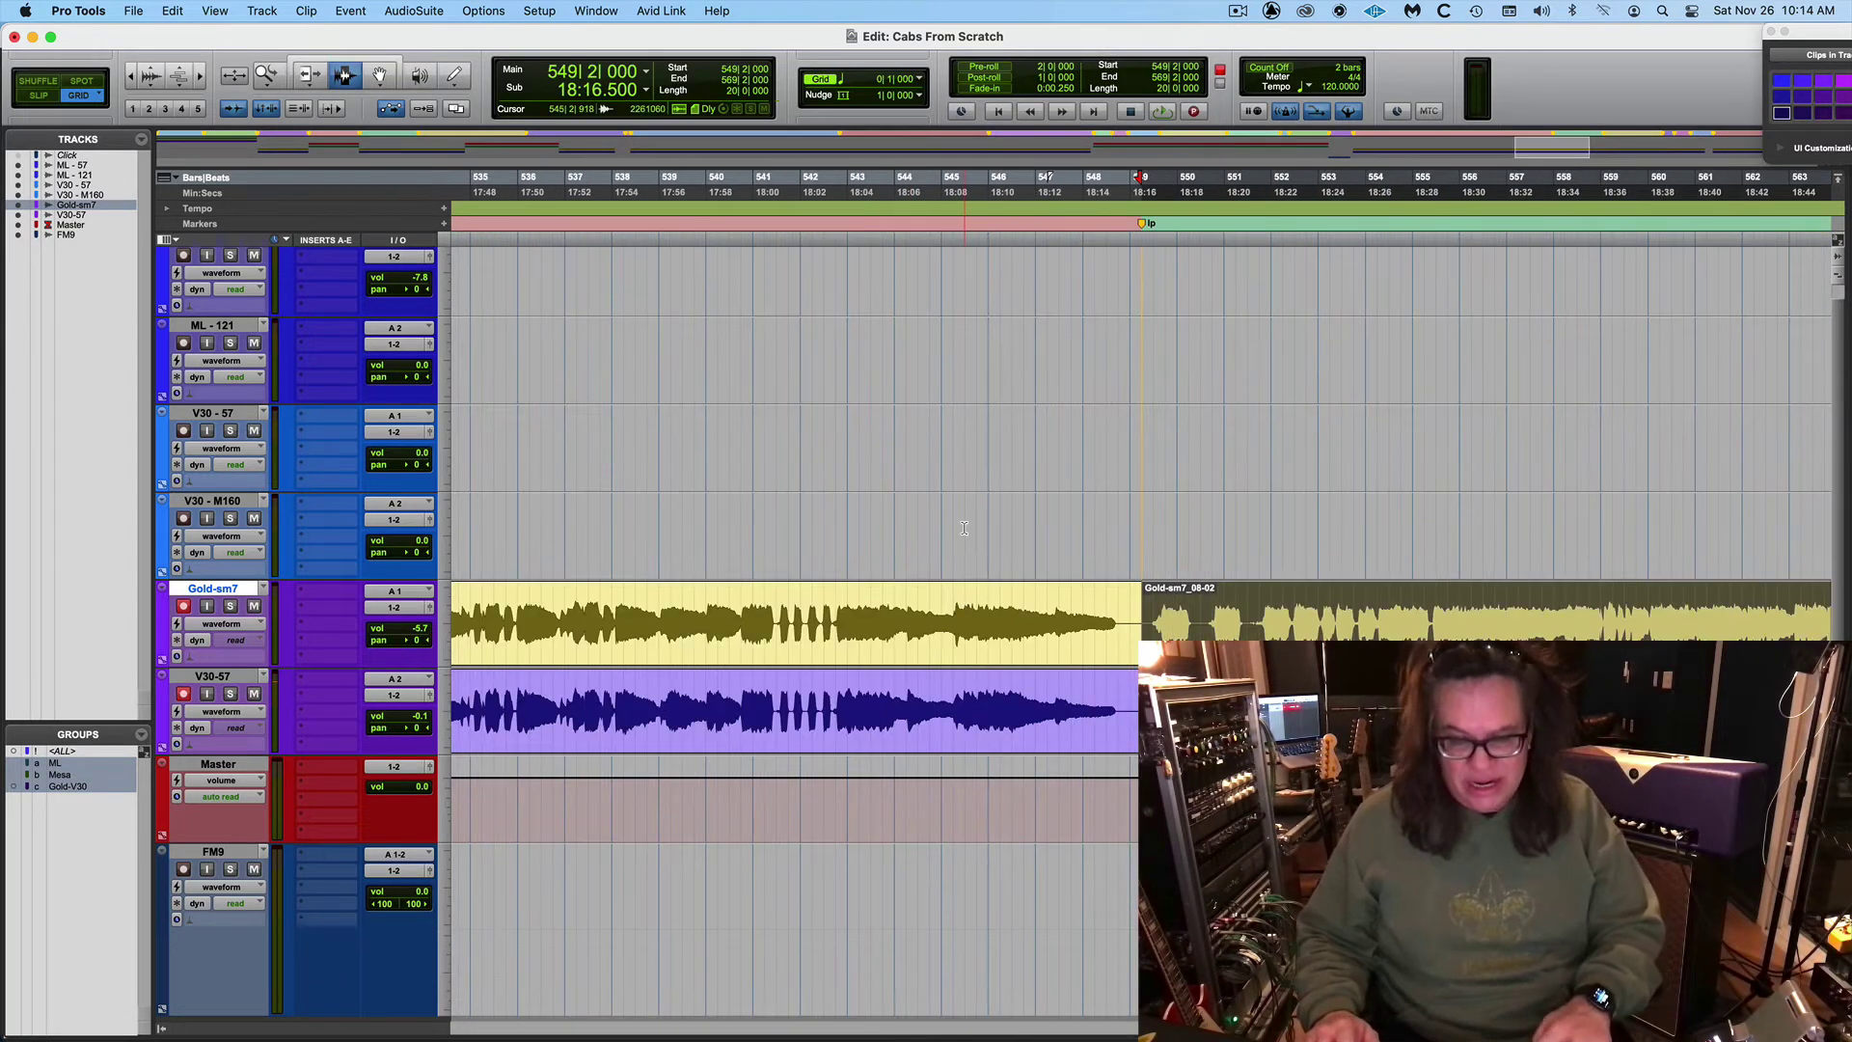
{"action": "key", "text": "super+bracketleft"}
{"action": "key", "text": "super+bracketleft"}
{"action": "key", "text": "space"}
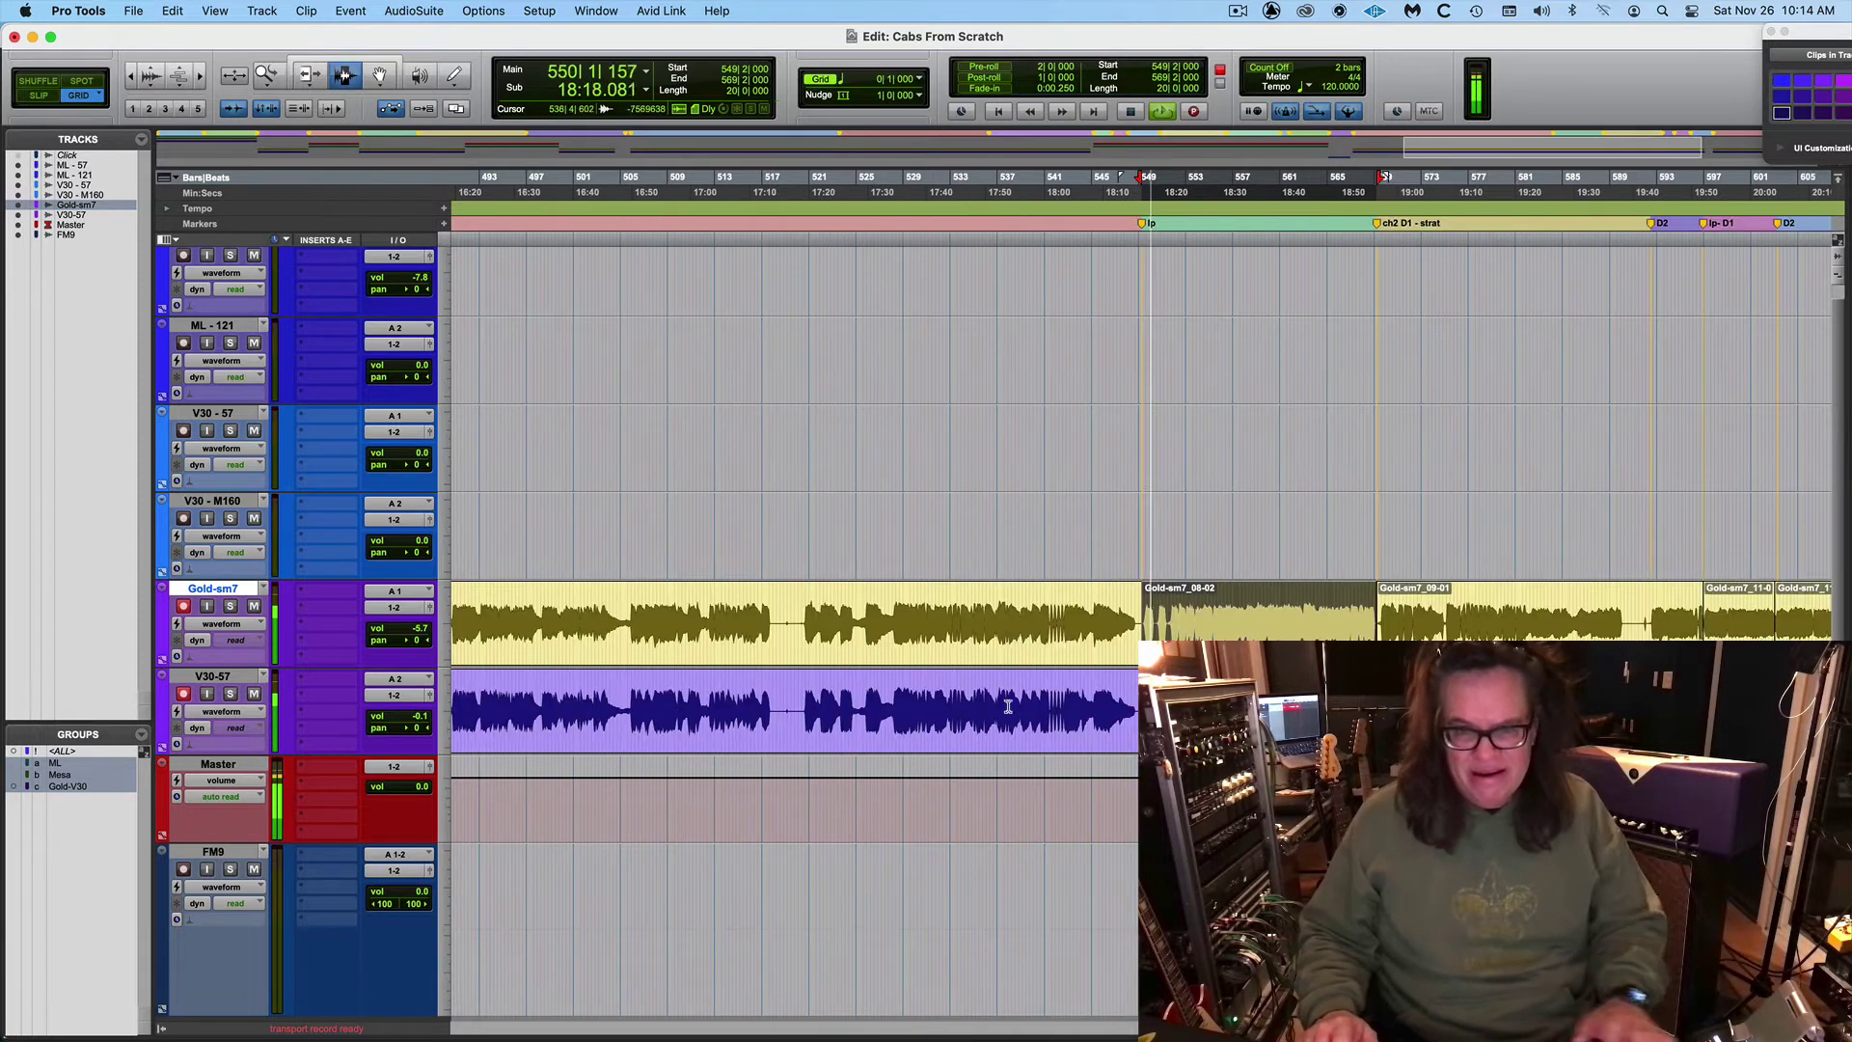
{"action": "key", "text": "super+bracketleft"}
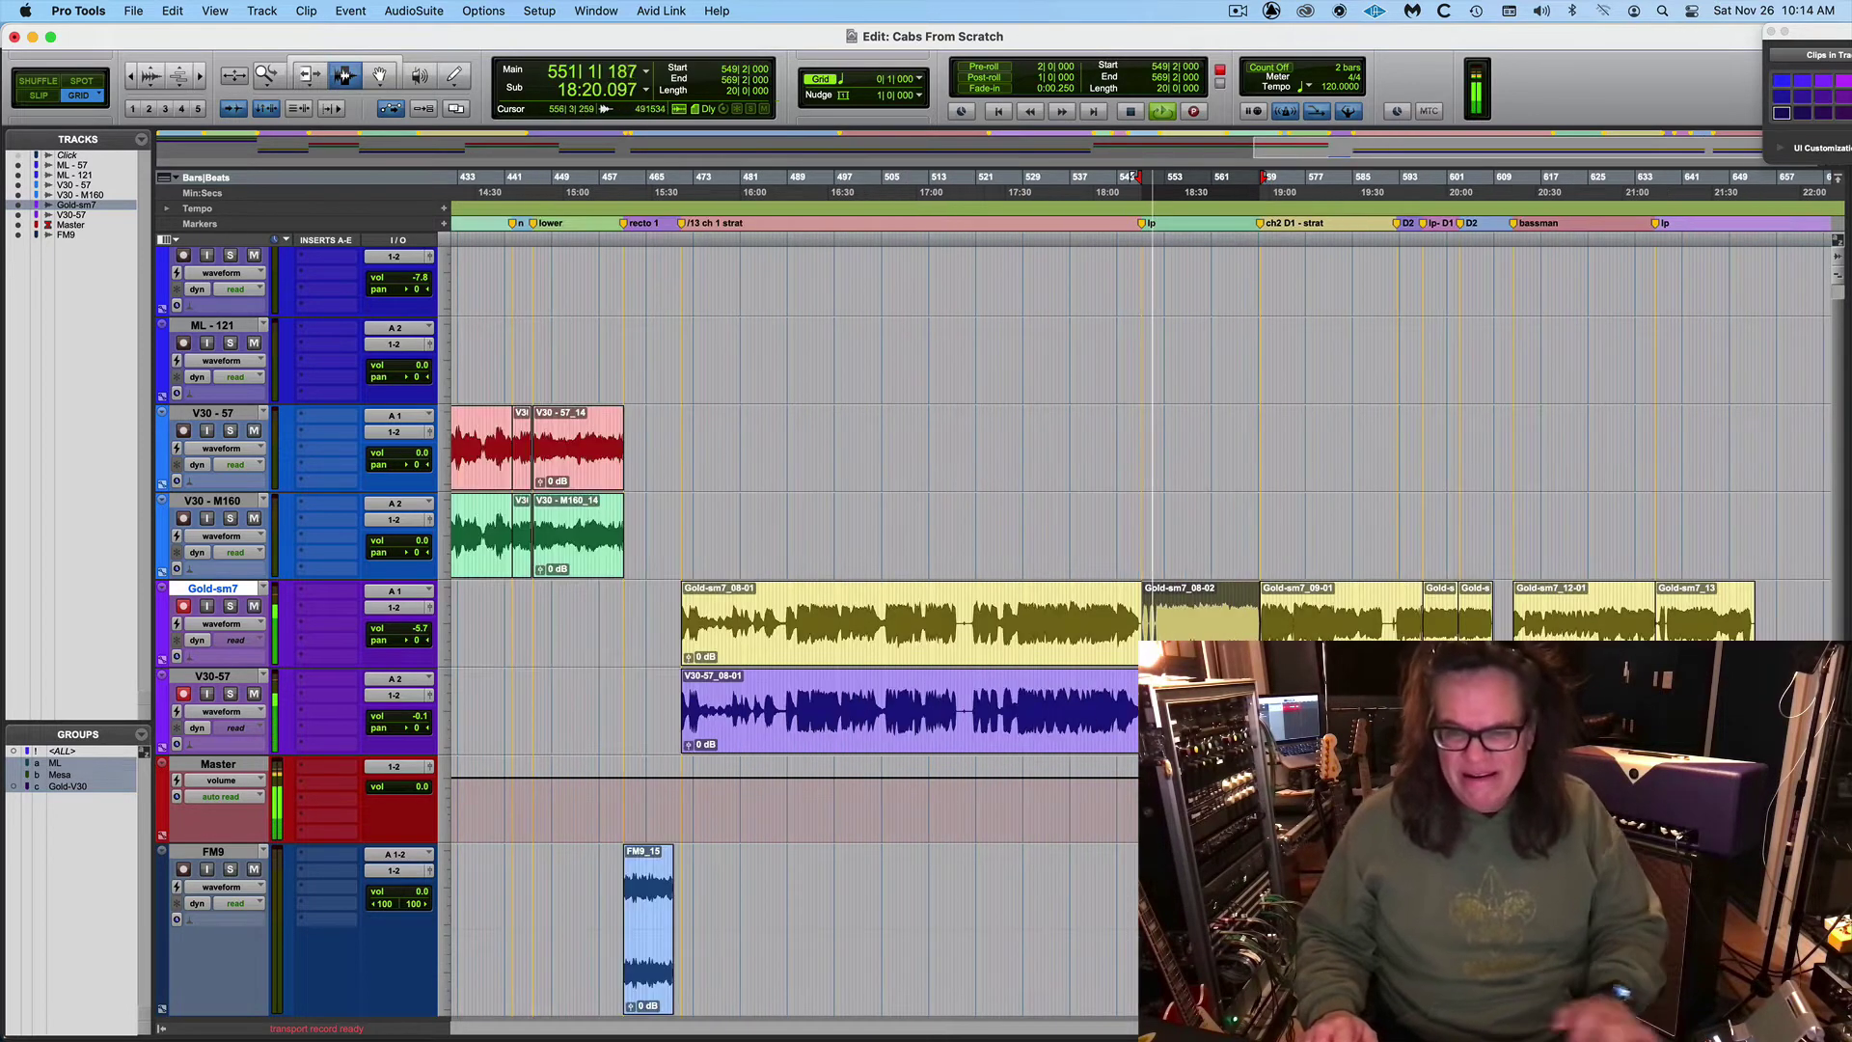
{"action": "key", "text": "space"}
{"action": "left_click", "coordinate": [1702, 613]}
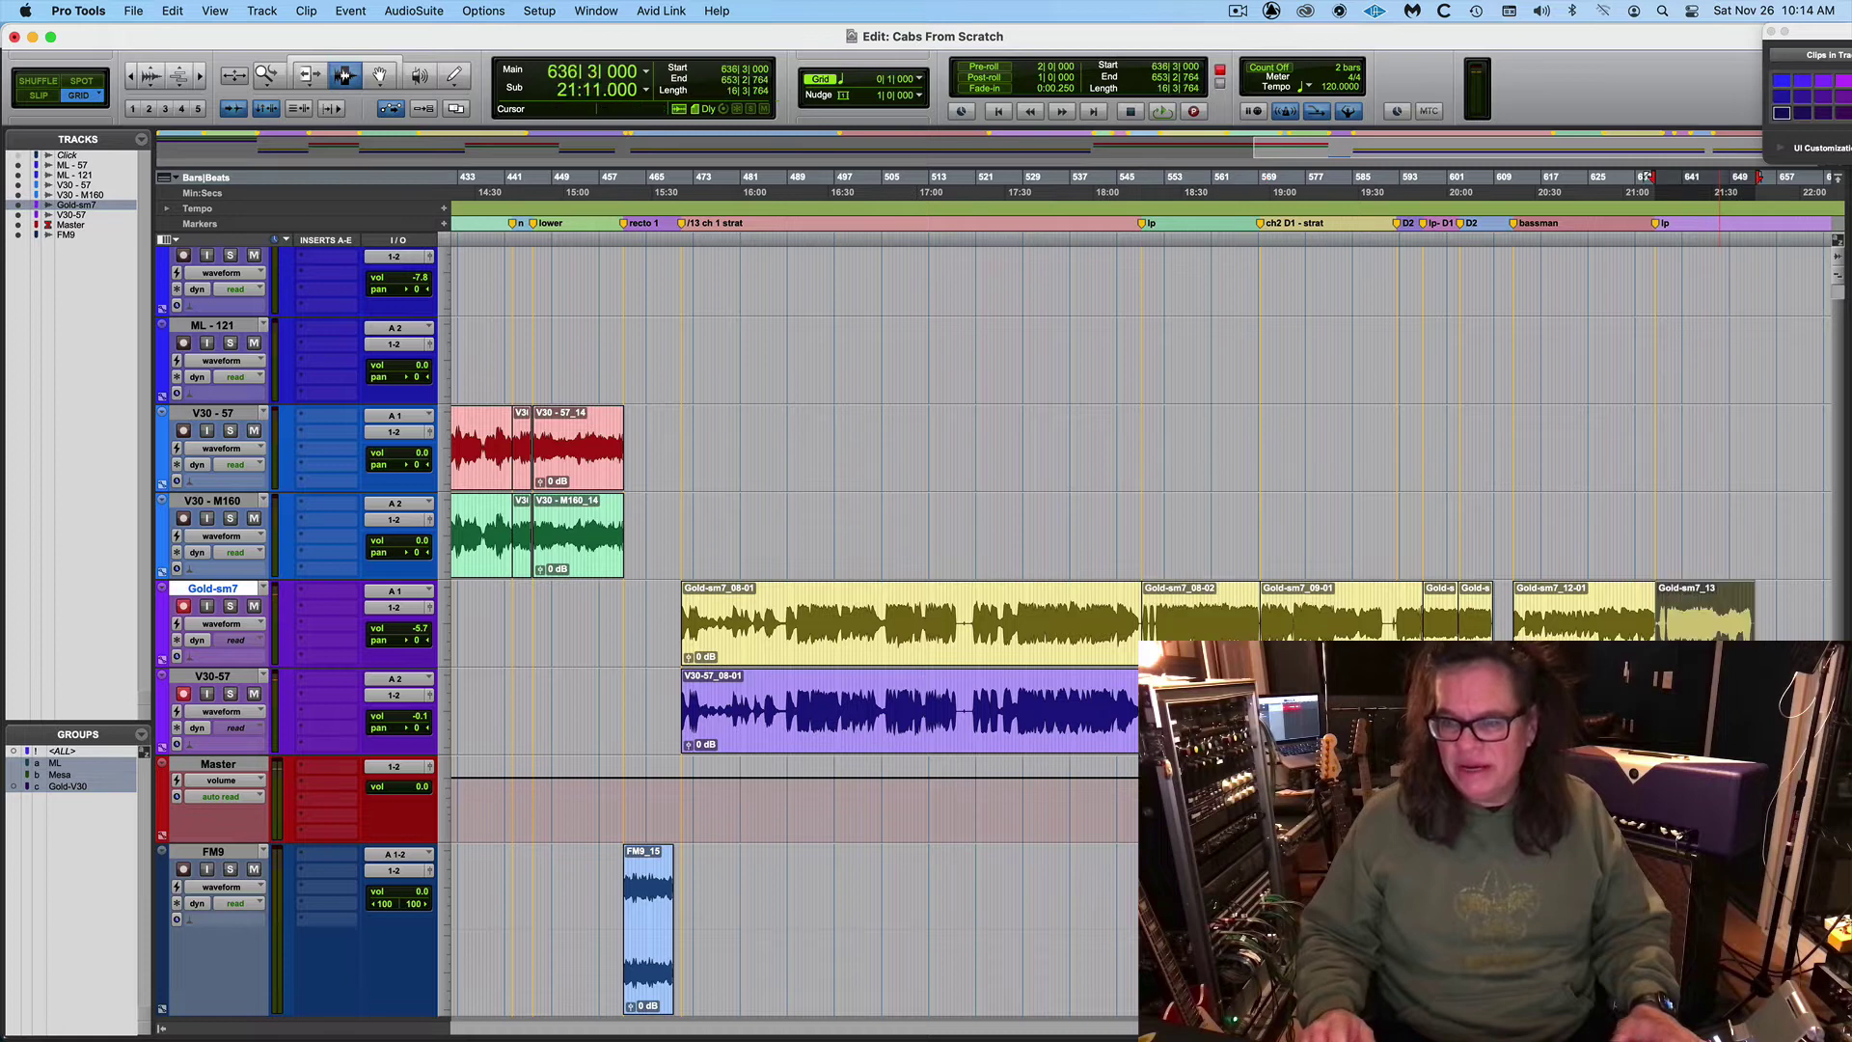
{"action": "key", "text": "space"}
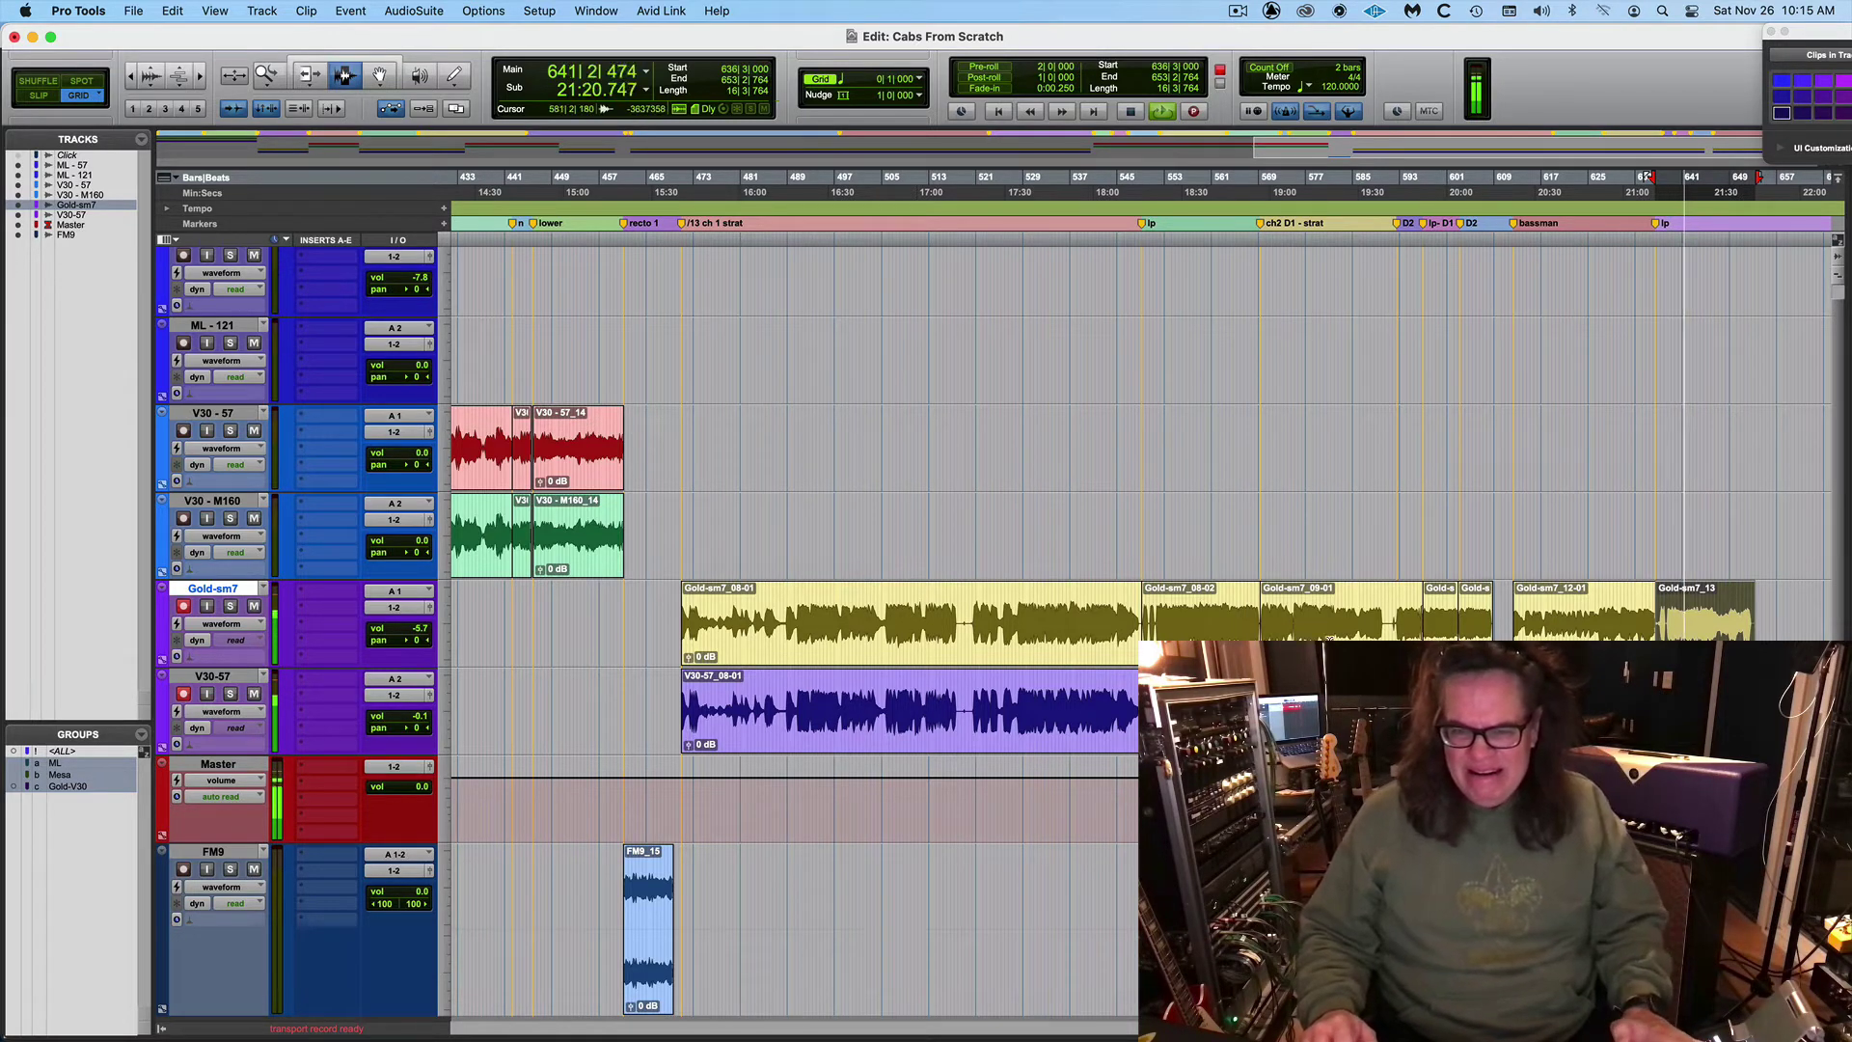
Select the clips at the "lp- D1" marker and play them from bar 597.
{"action": "left_click", "coordinate": [1463, 622]}
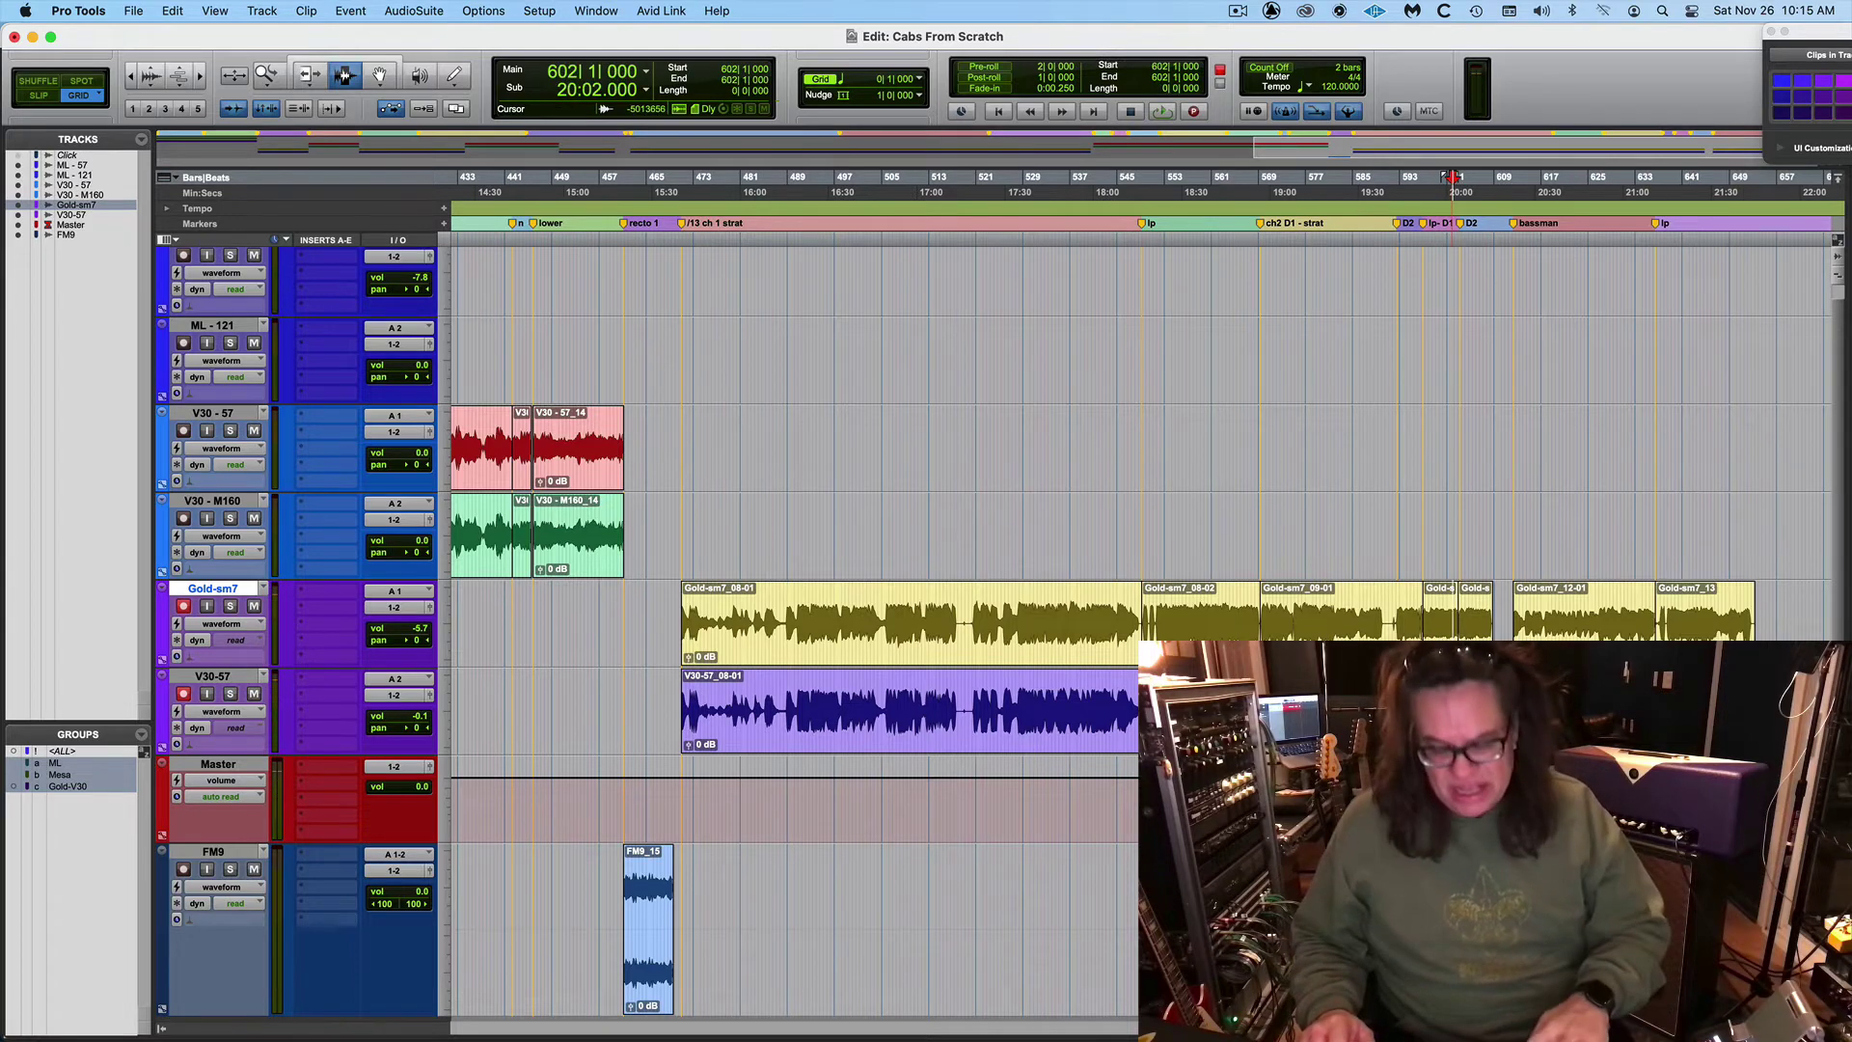
{"action": "key", "text": "super+bracketright"}
{"action": "key", "text": "super+bracketright"}
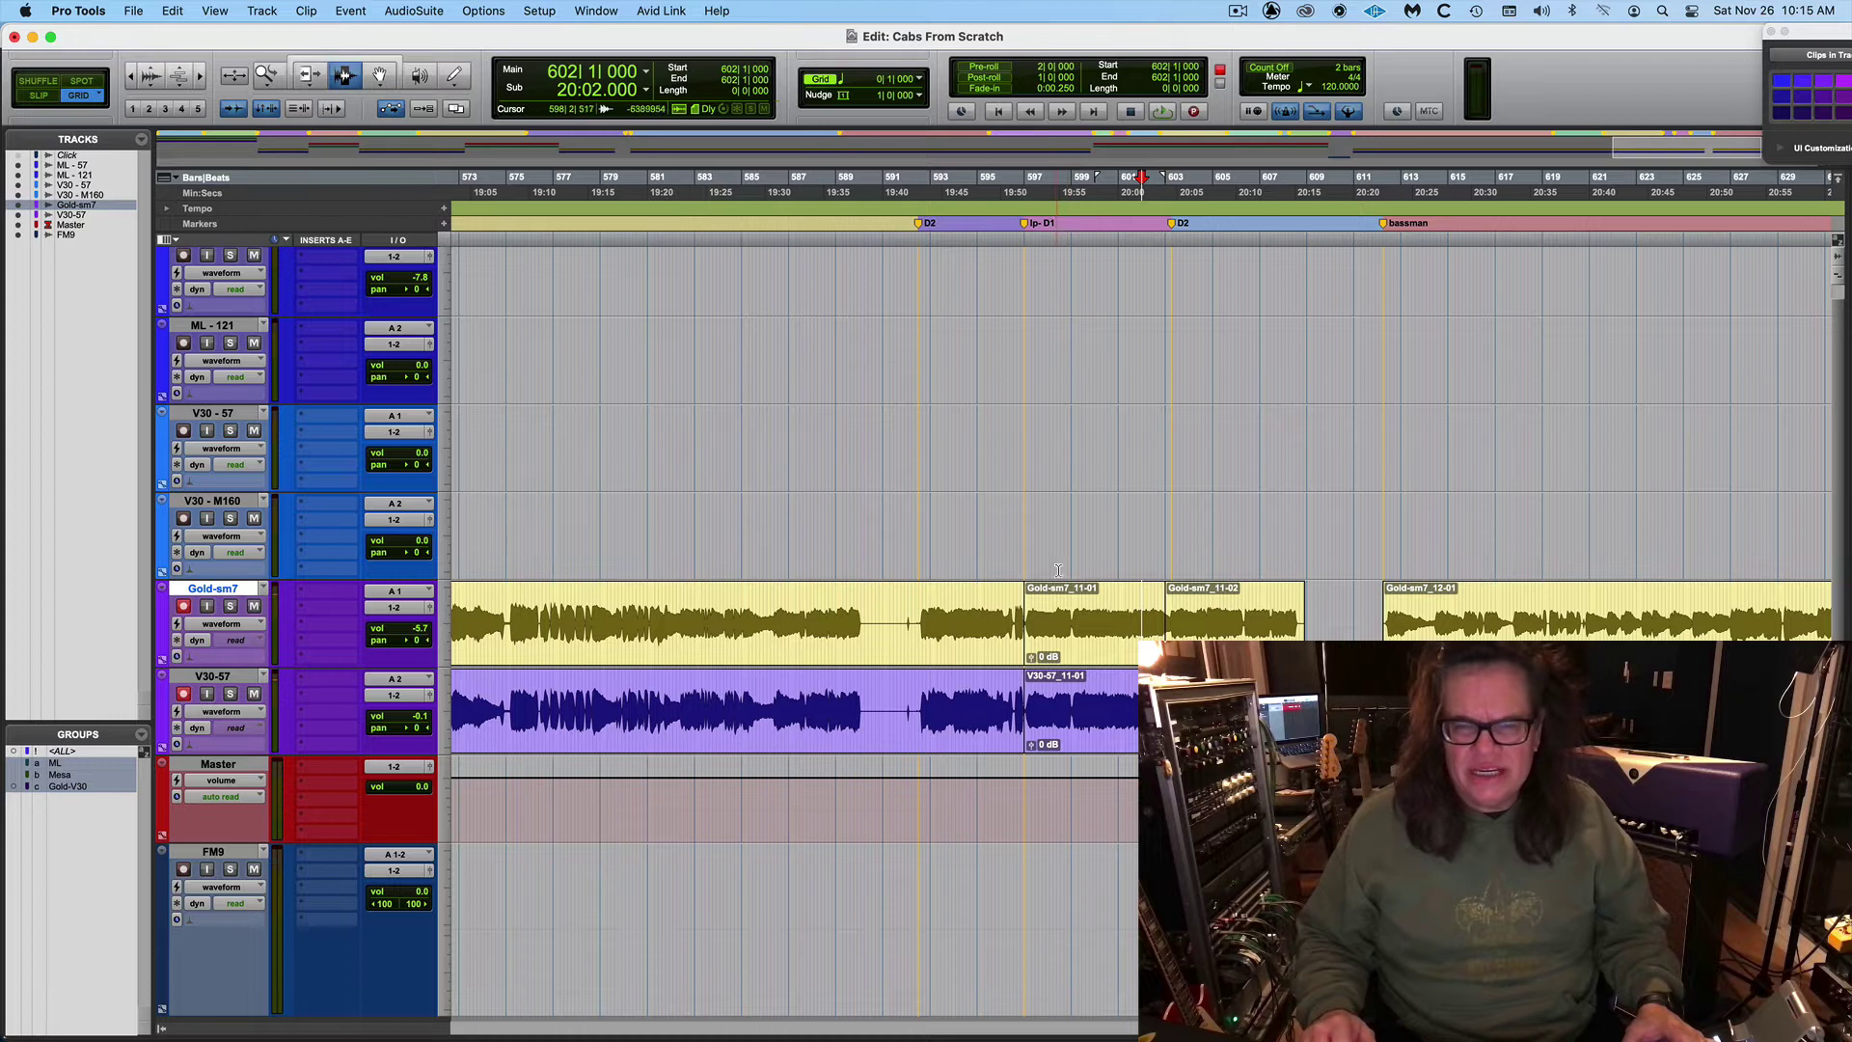
{"action": "double_click", "coordinate": [1078, 634]}
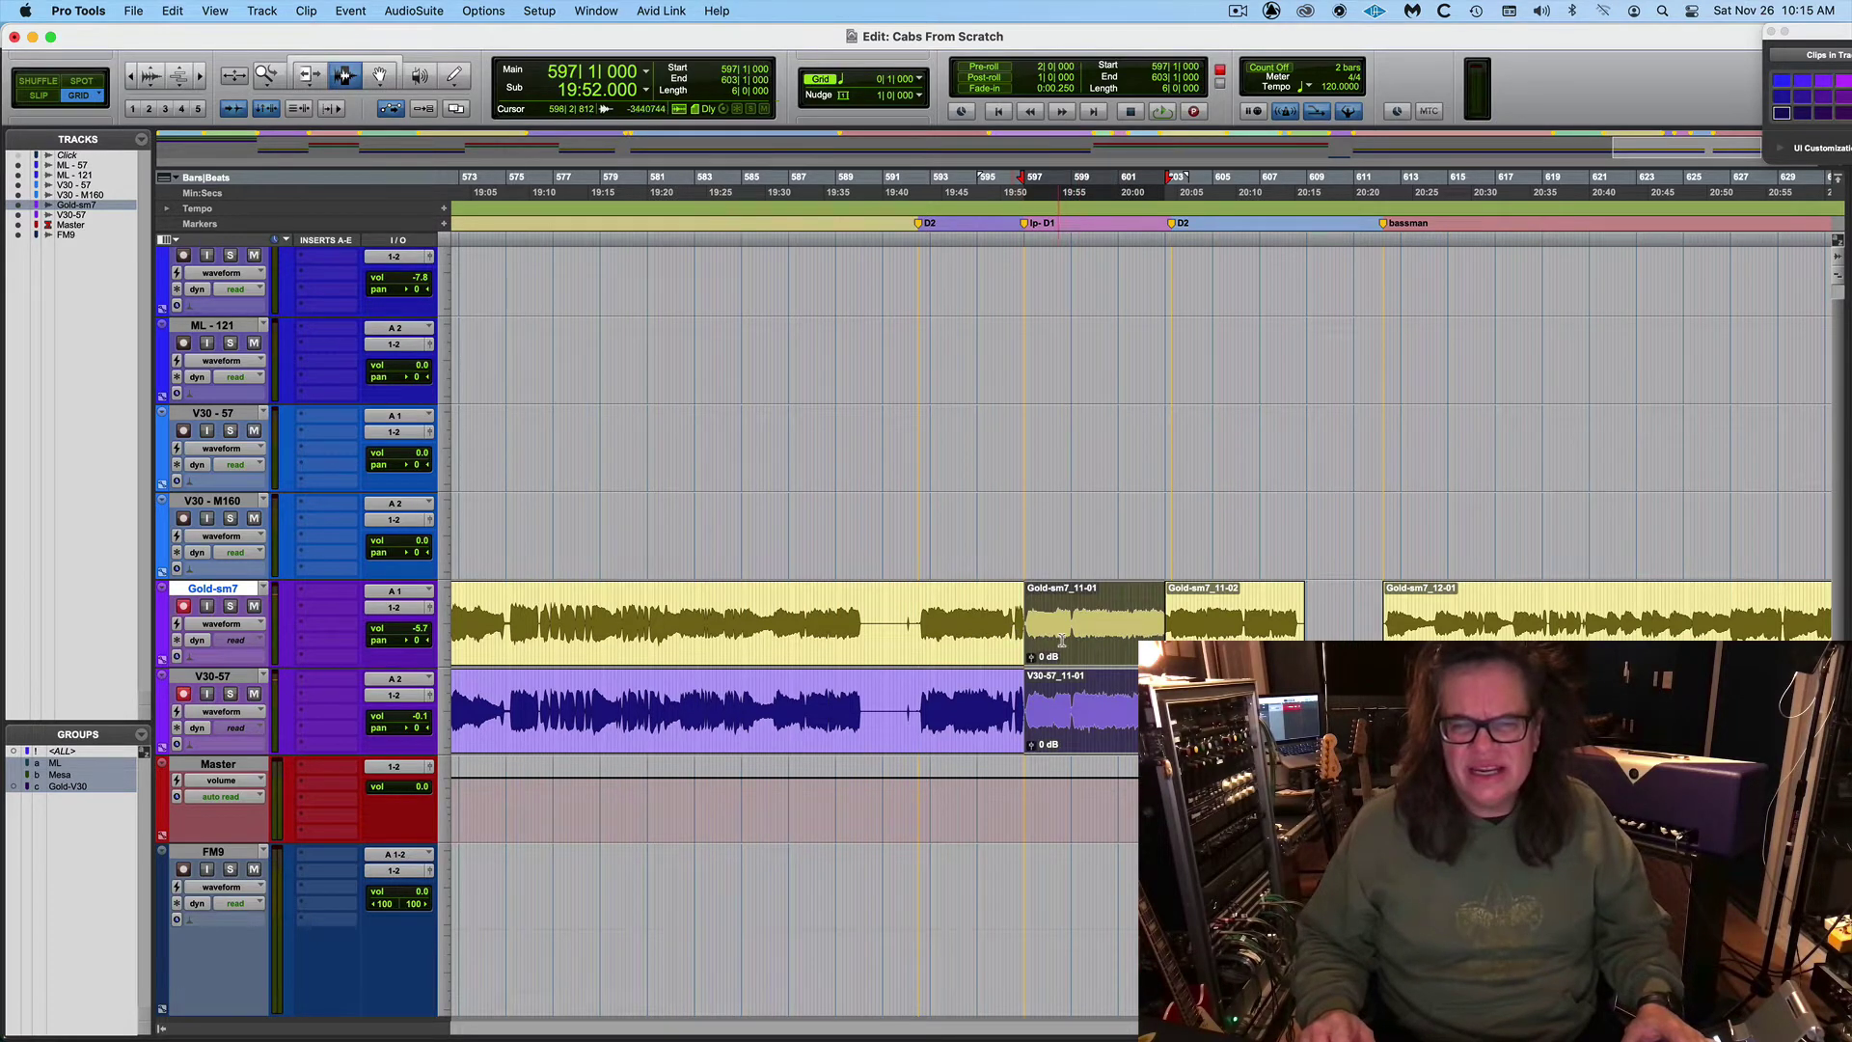
{"action": "key", "text": "space"}
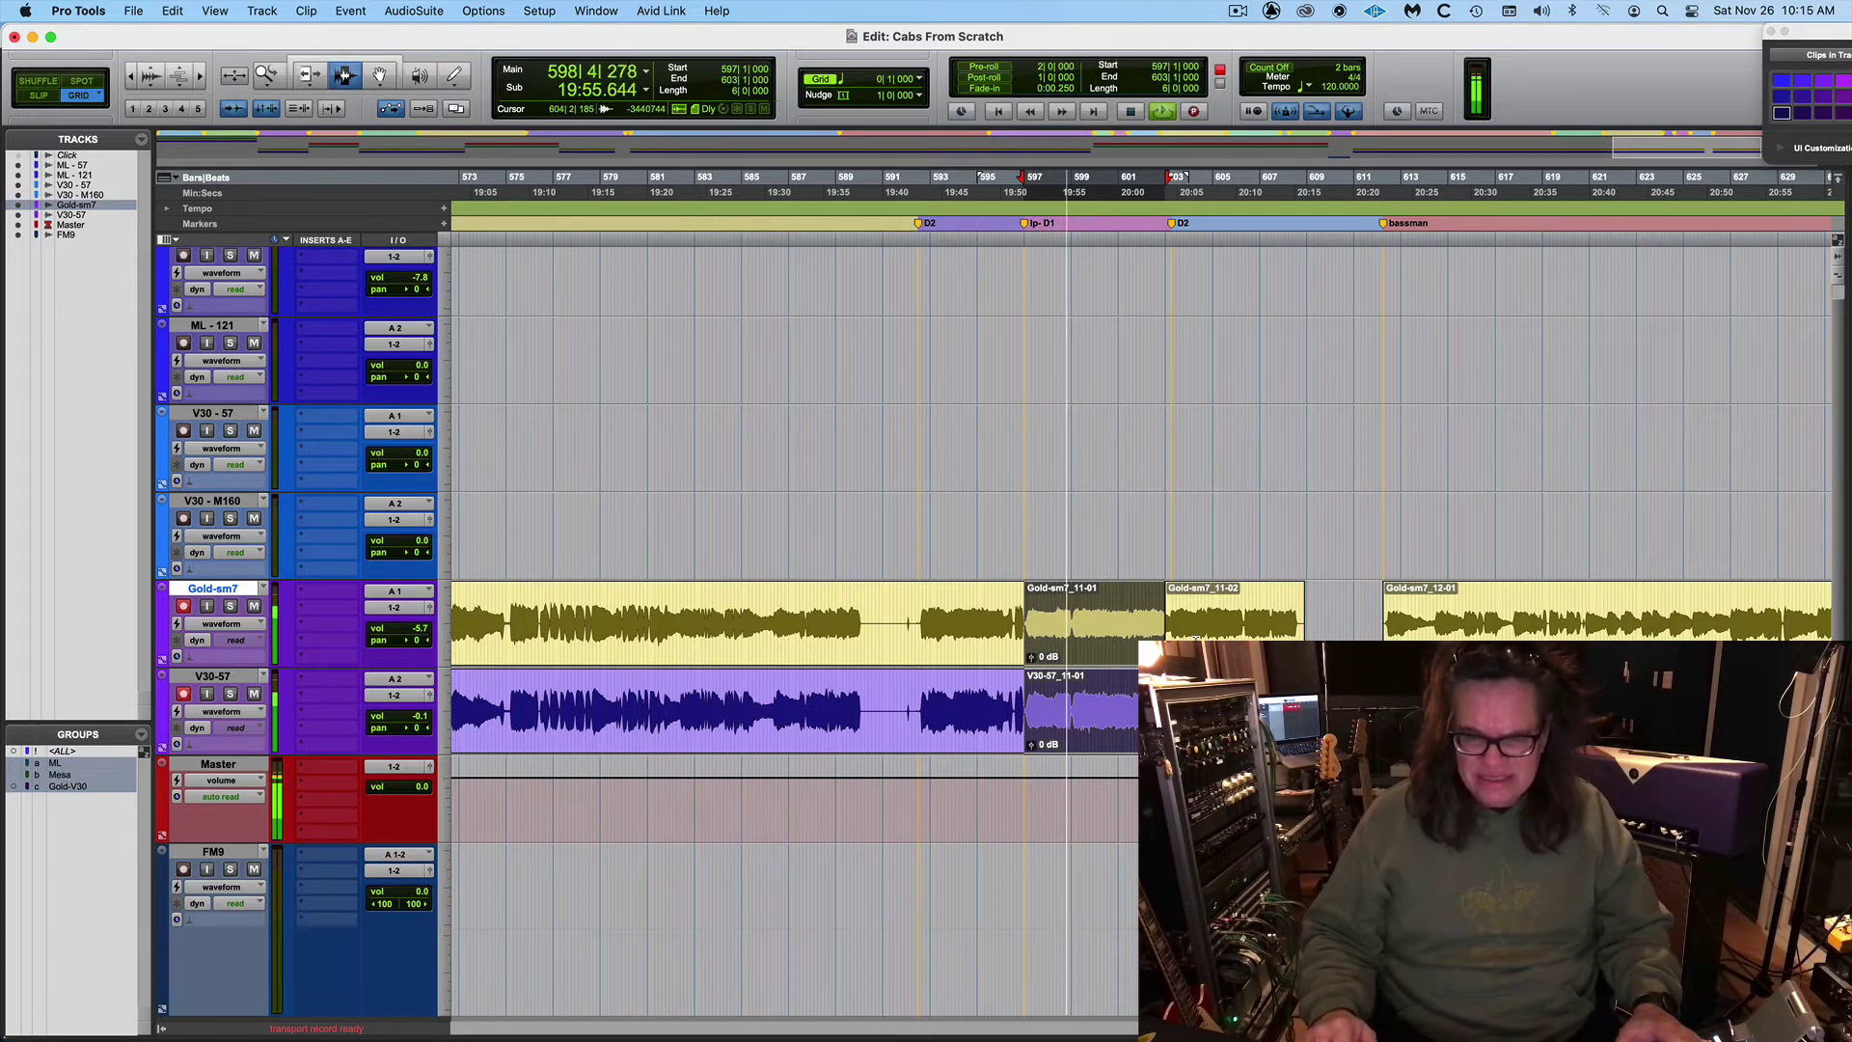
Select the clips at the "D2" marker following "lp- D1" and play them from bar 603.
{"action": "left_click", "coordinate": [1195, 639]}
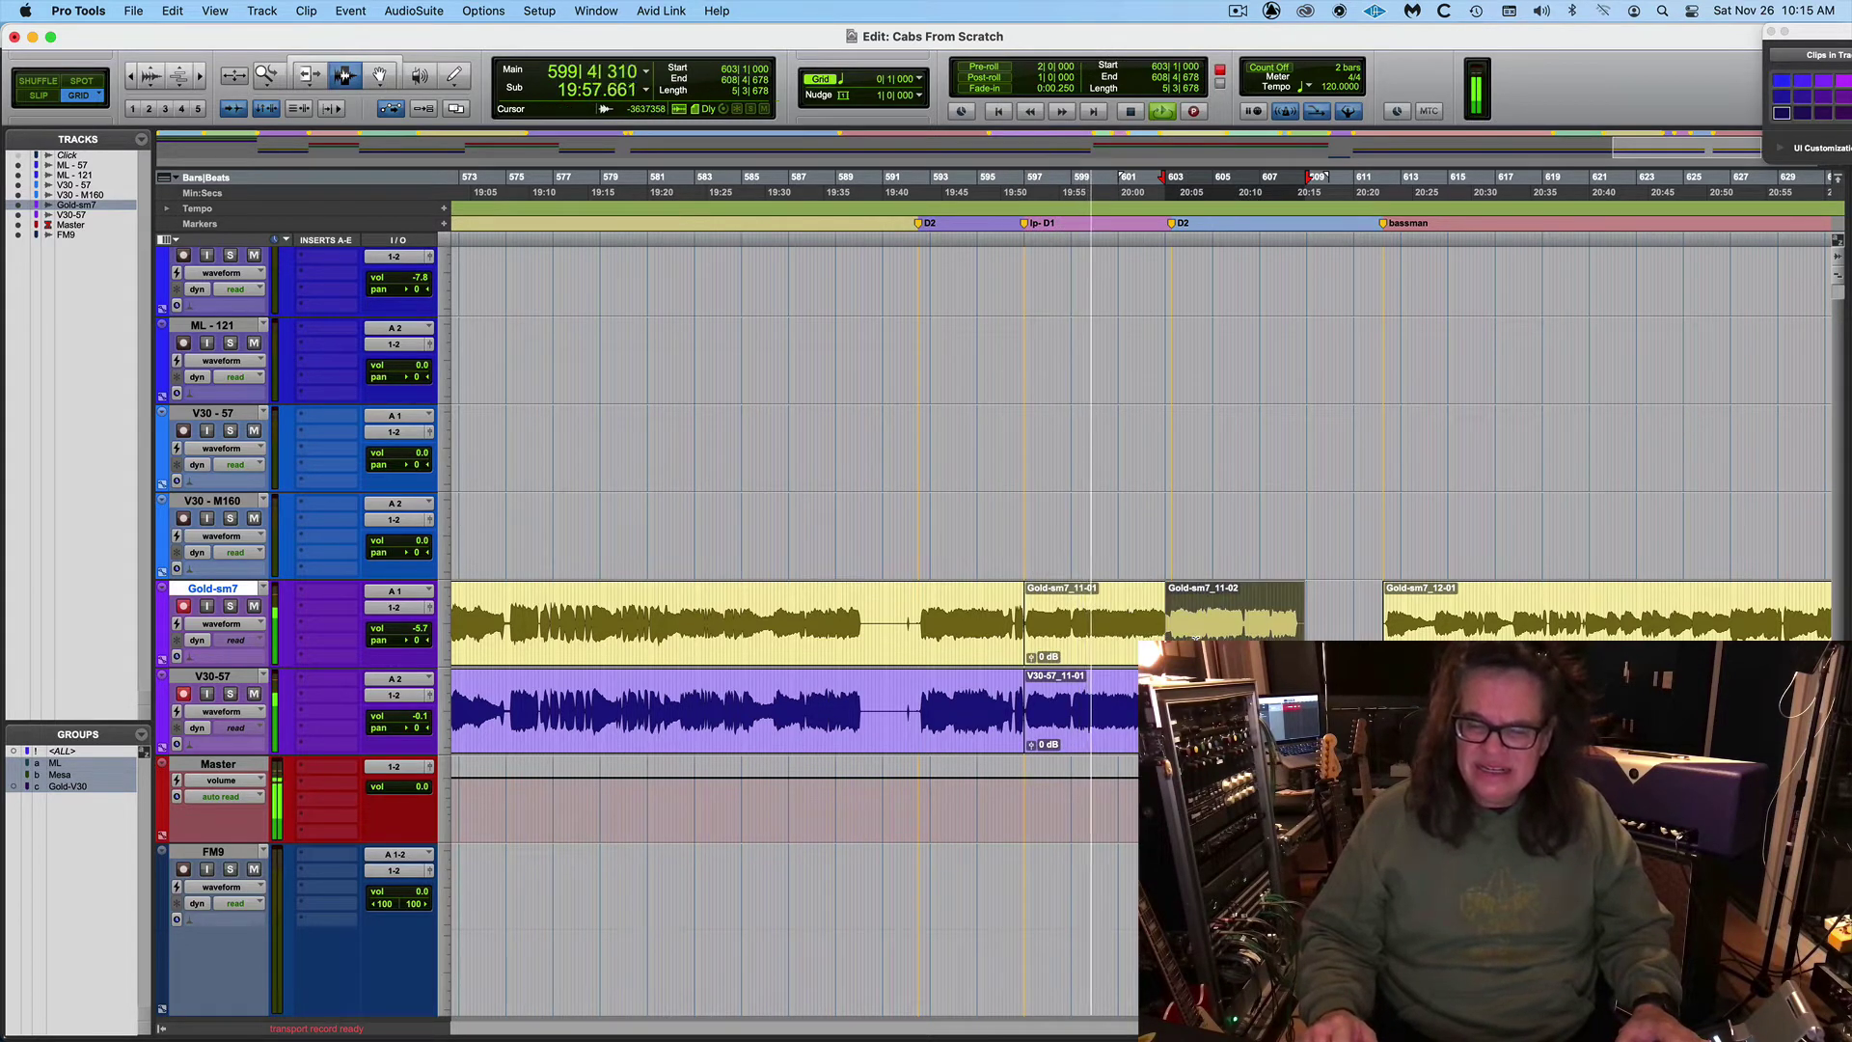
{"action": "key", "text": "space"}
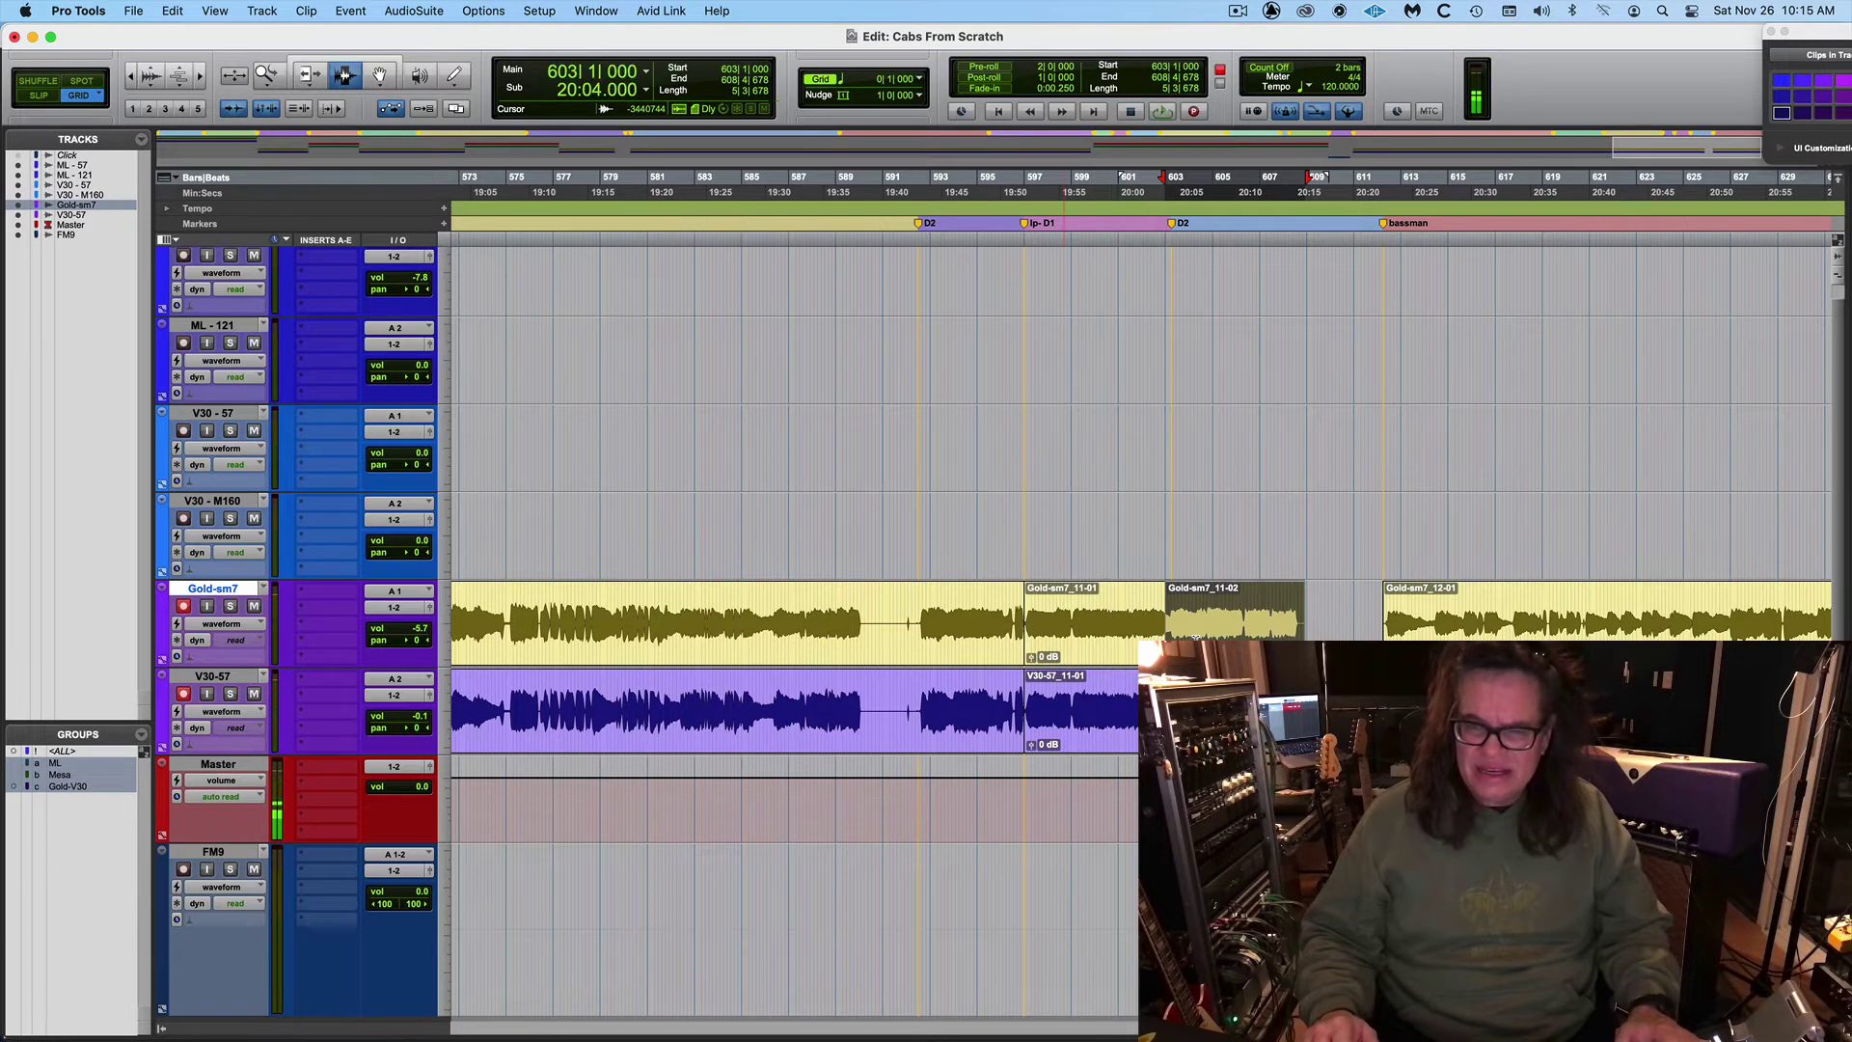
{"action": "key", "text": "space"}
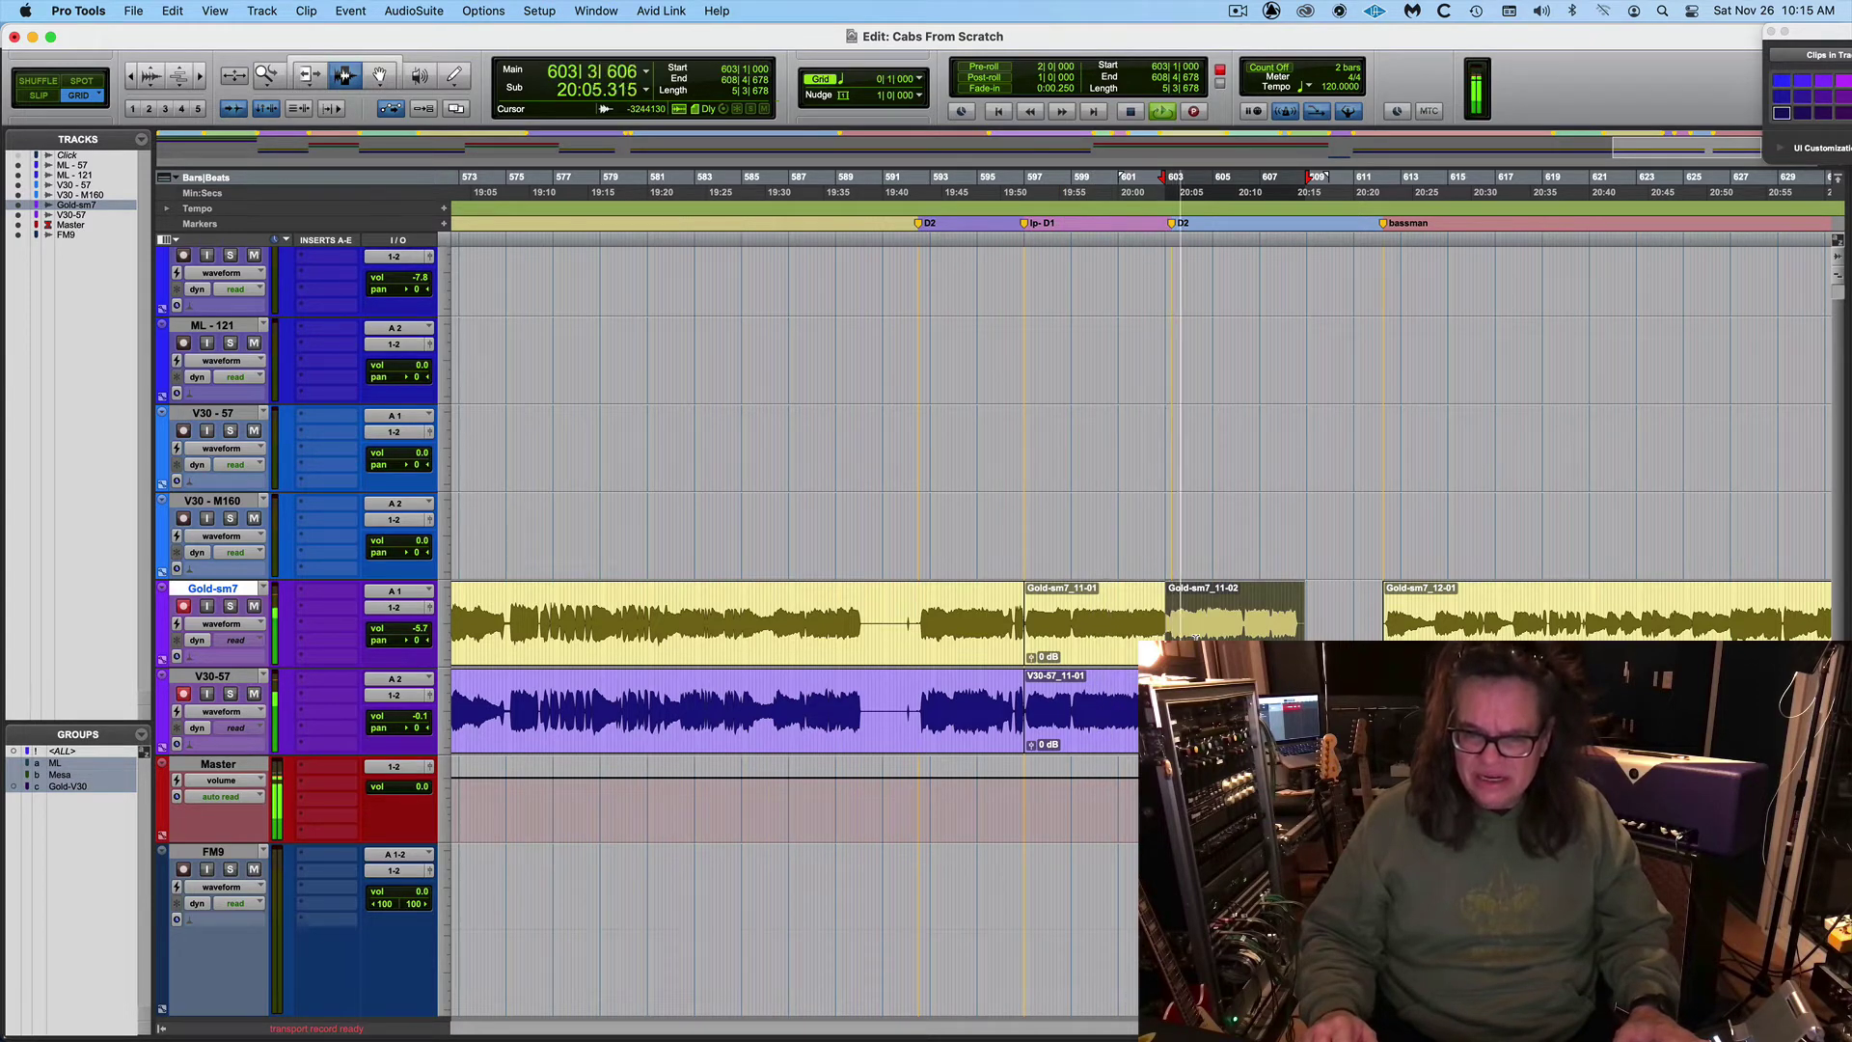
{"action": "key", "text": "r"}
{"action": "key", "text": "r"}
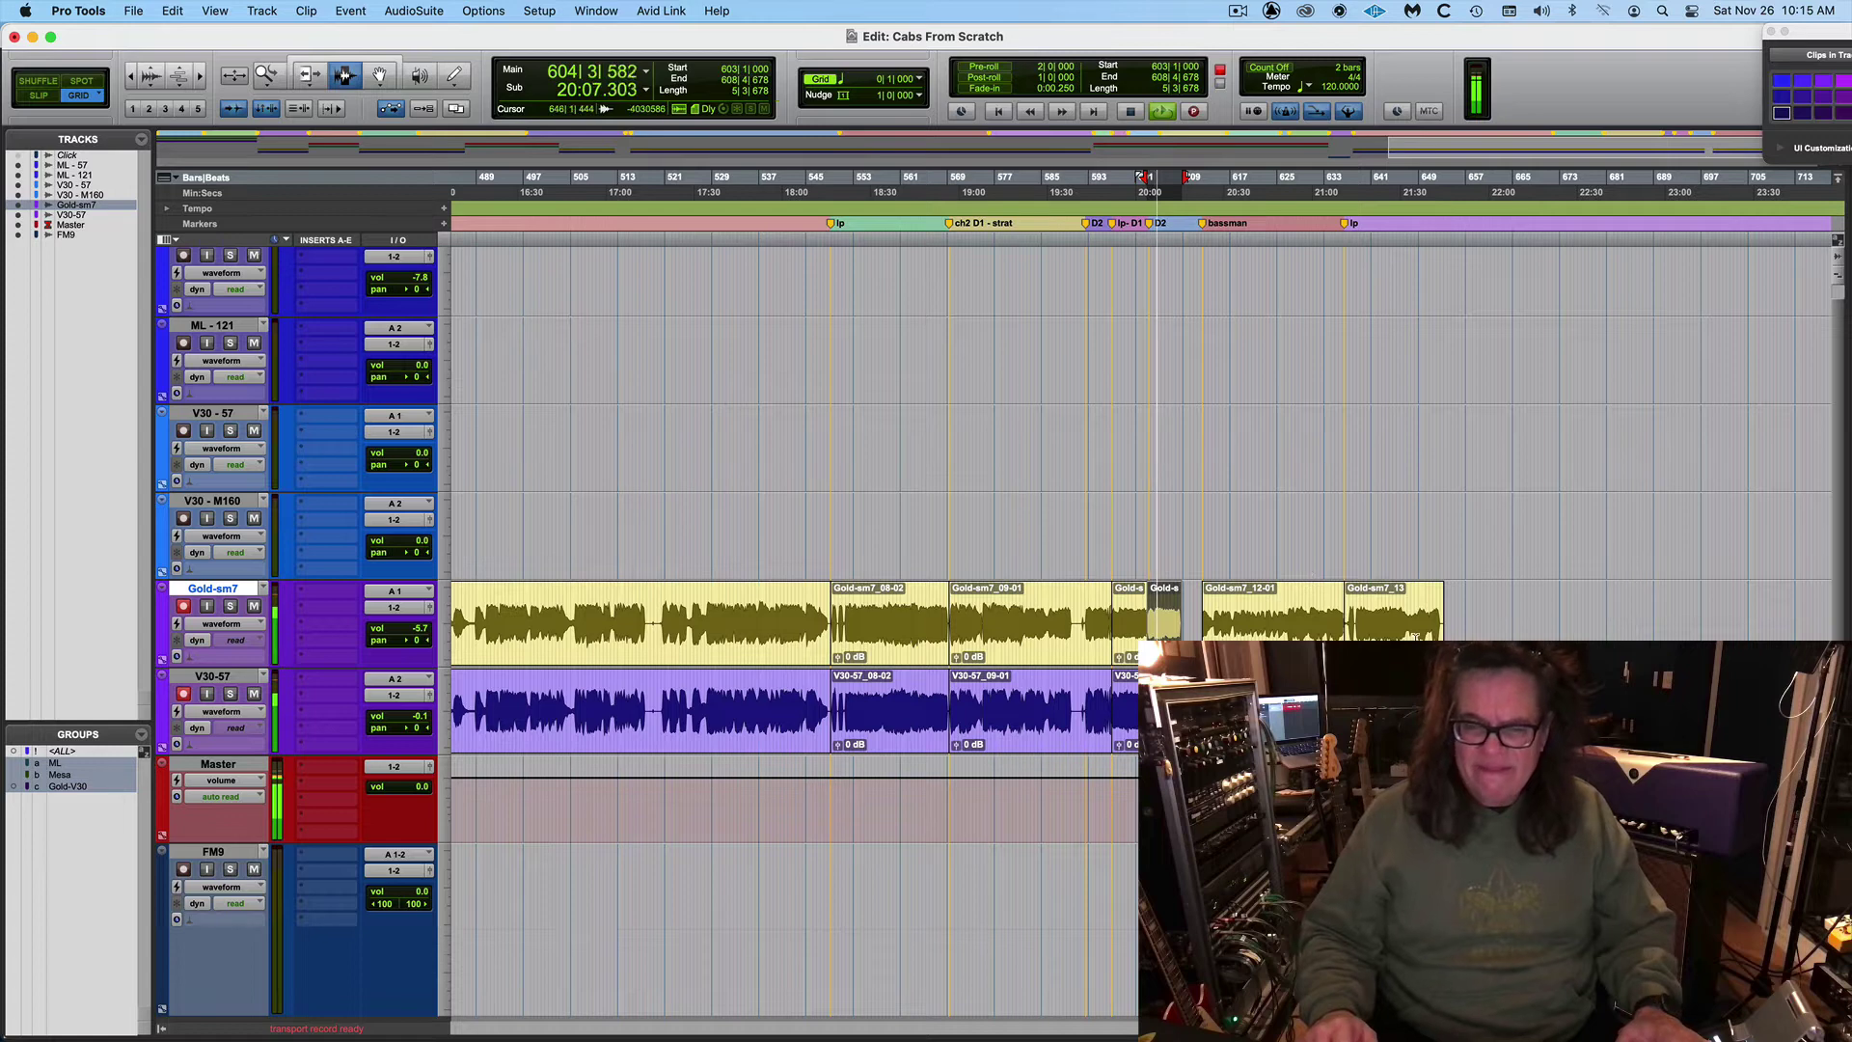
{"action": "key", "text": "space"}
Select the newest take at the last "lp" marker, play it from bar 636 beat 3, and stop.
{"action": "left_click", "coordinate": [1407, 637]}
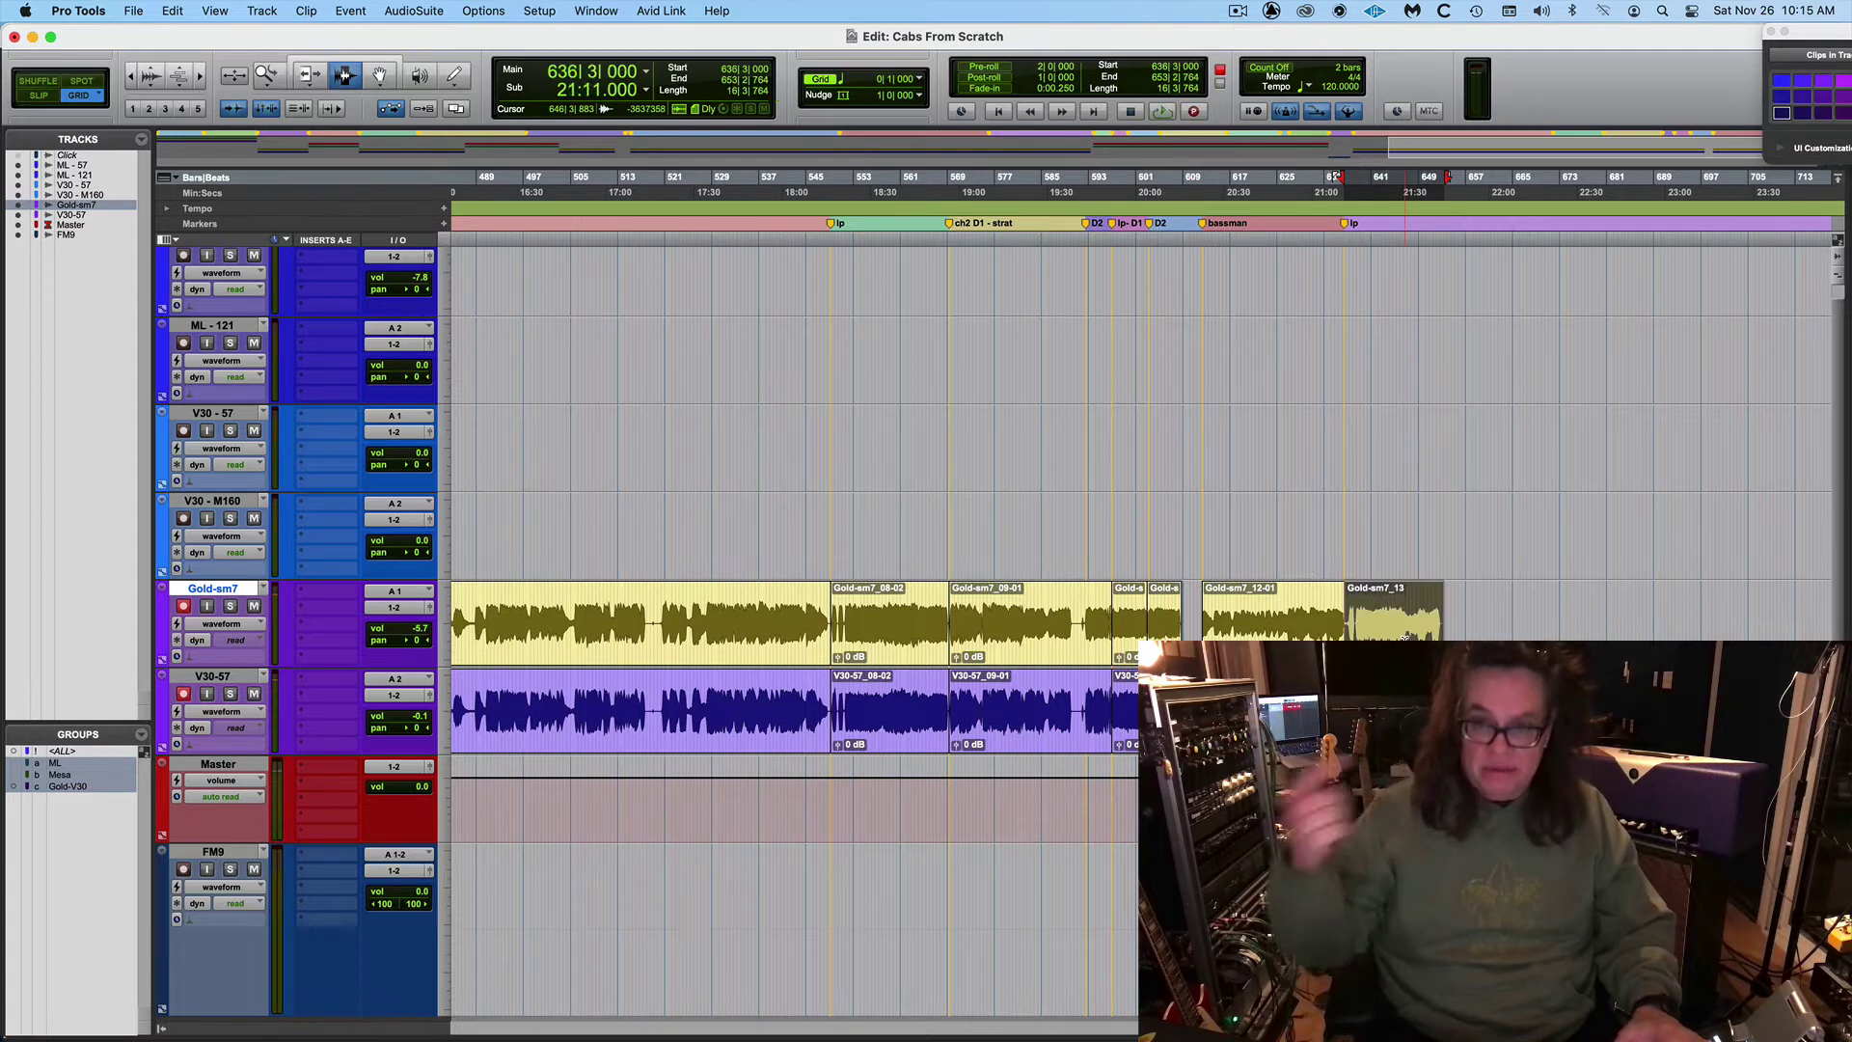
{"action": "key", "text": "space"}
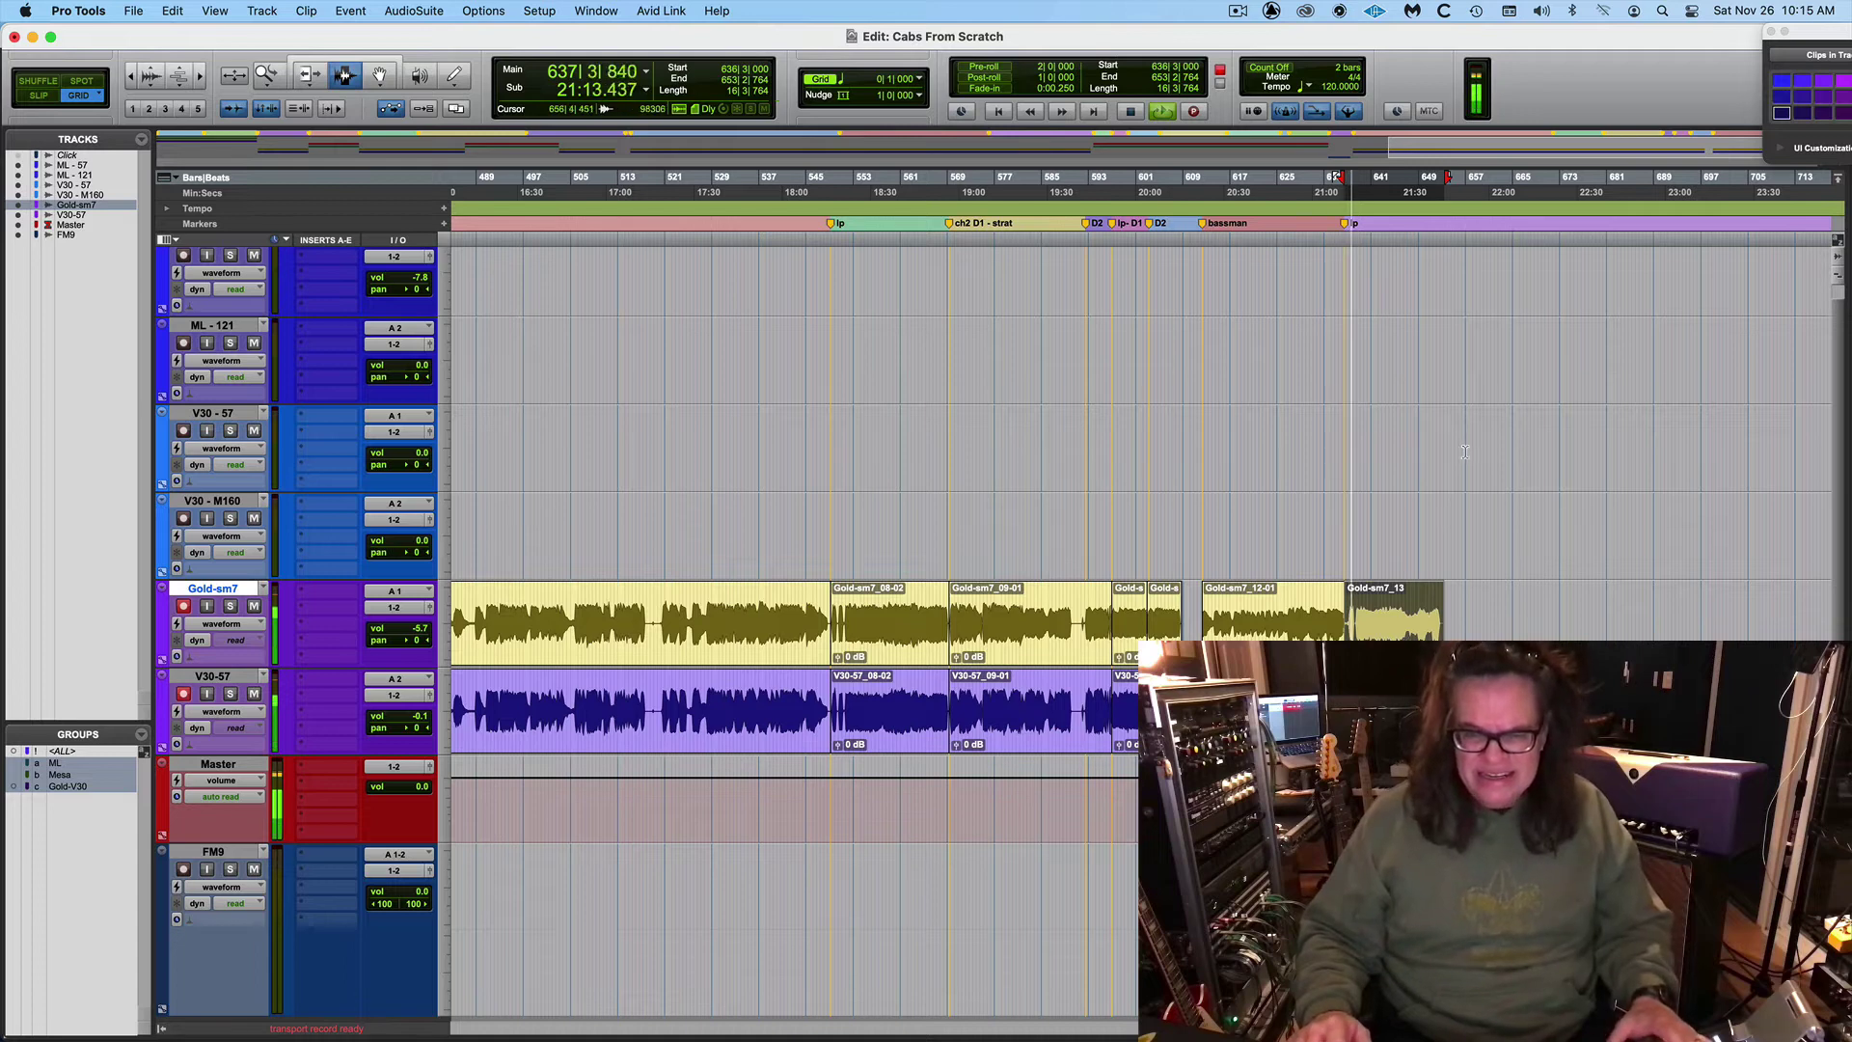
{"action": "key", "text": "space"}
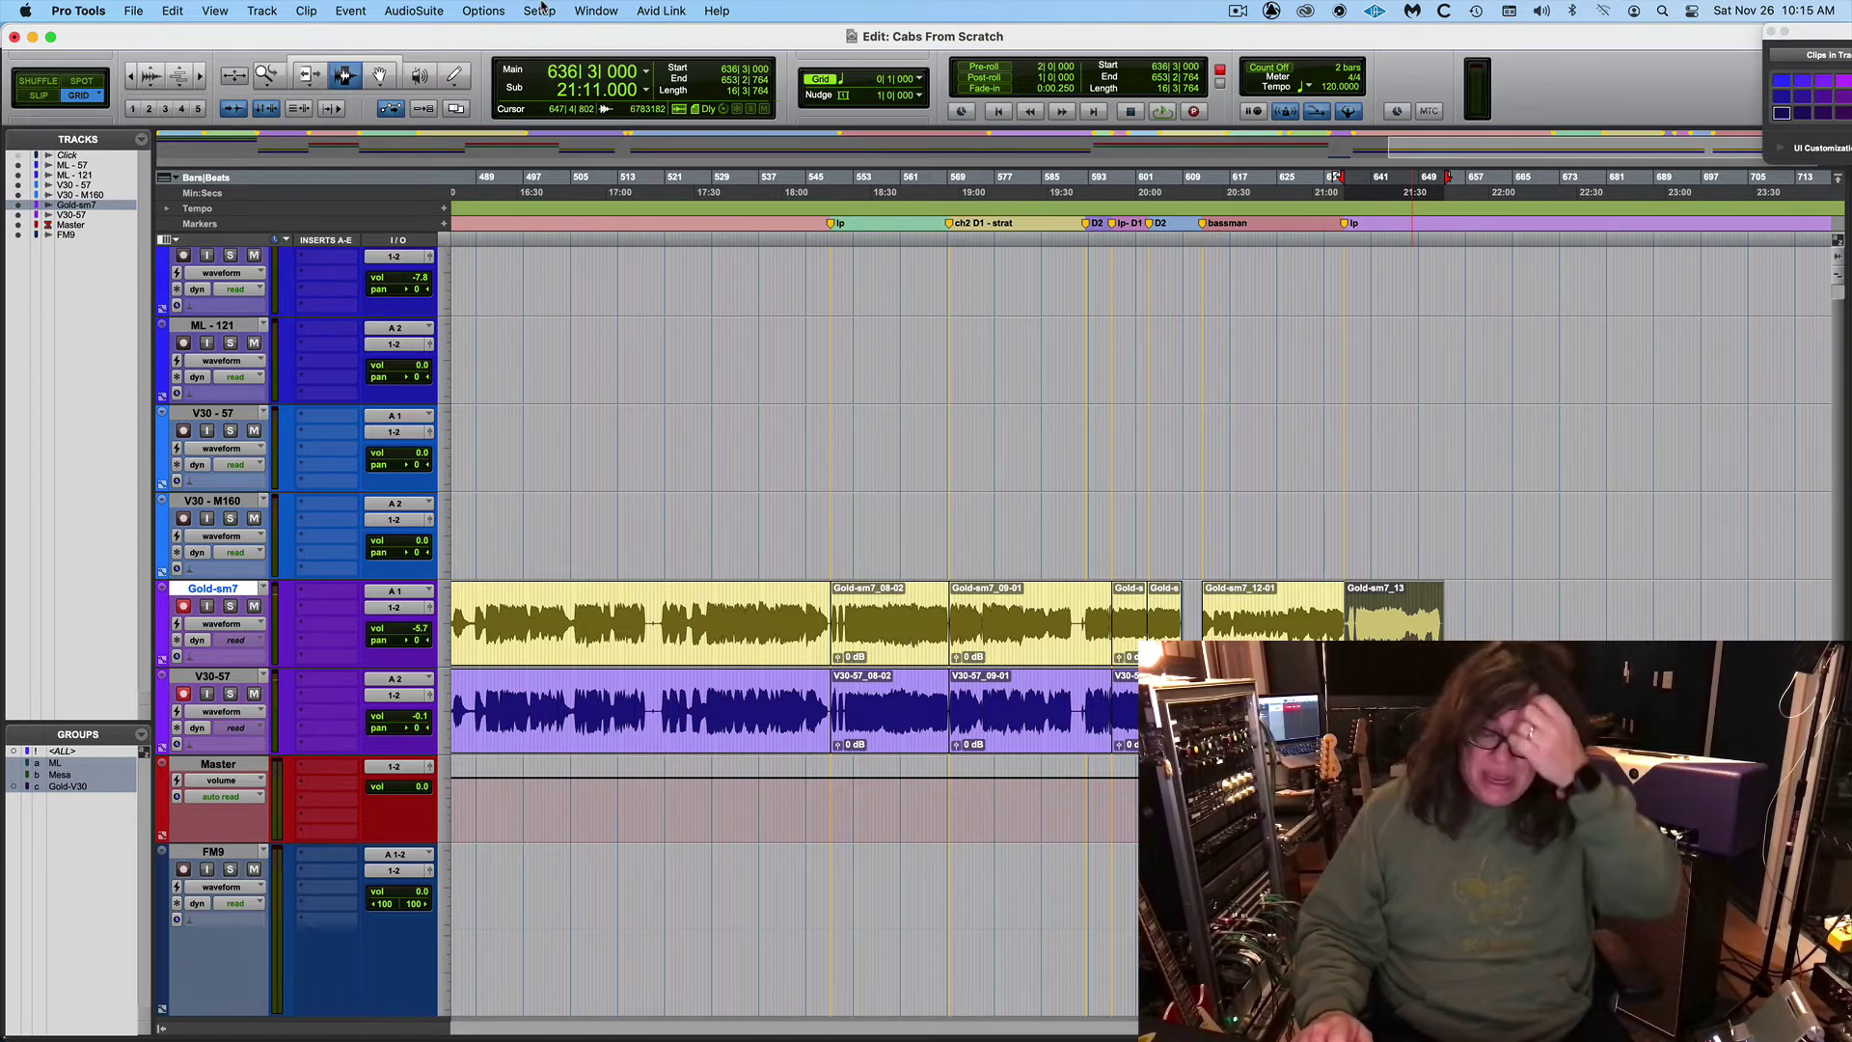
Select the clips at the "/13 ch 1 strat" marker and play them from bar 471.
{"action": "key", "text": "super+bracketleft"}
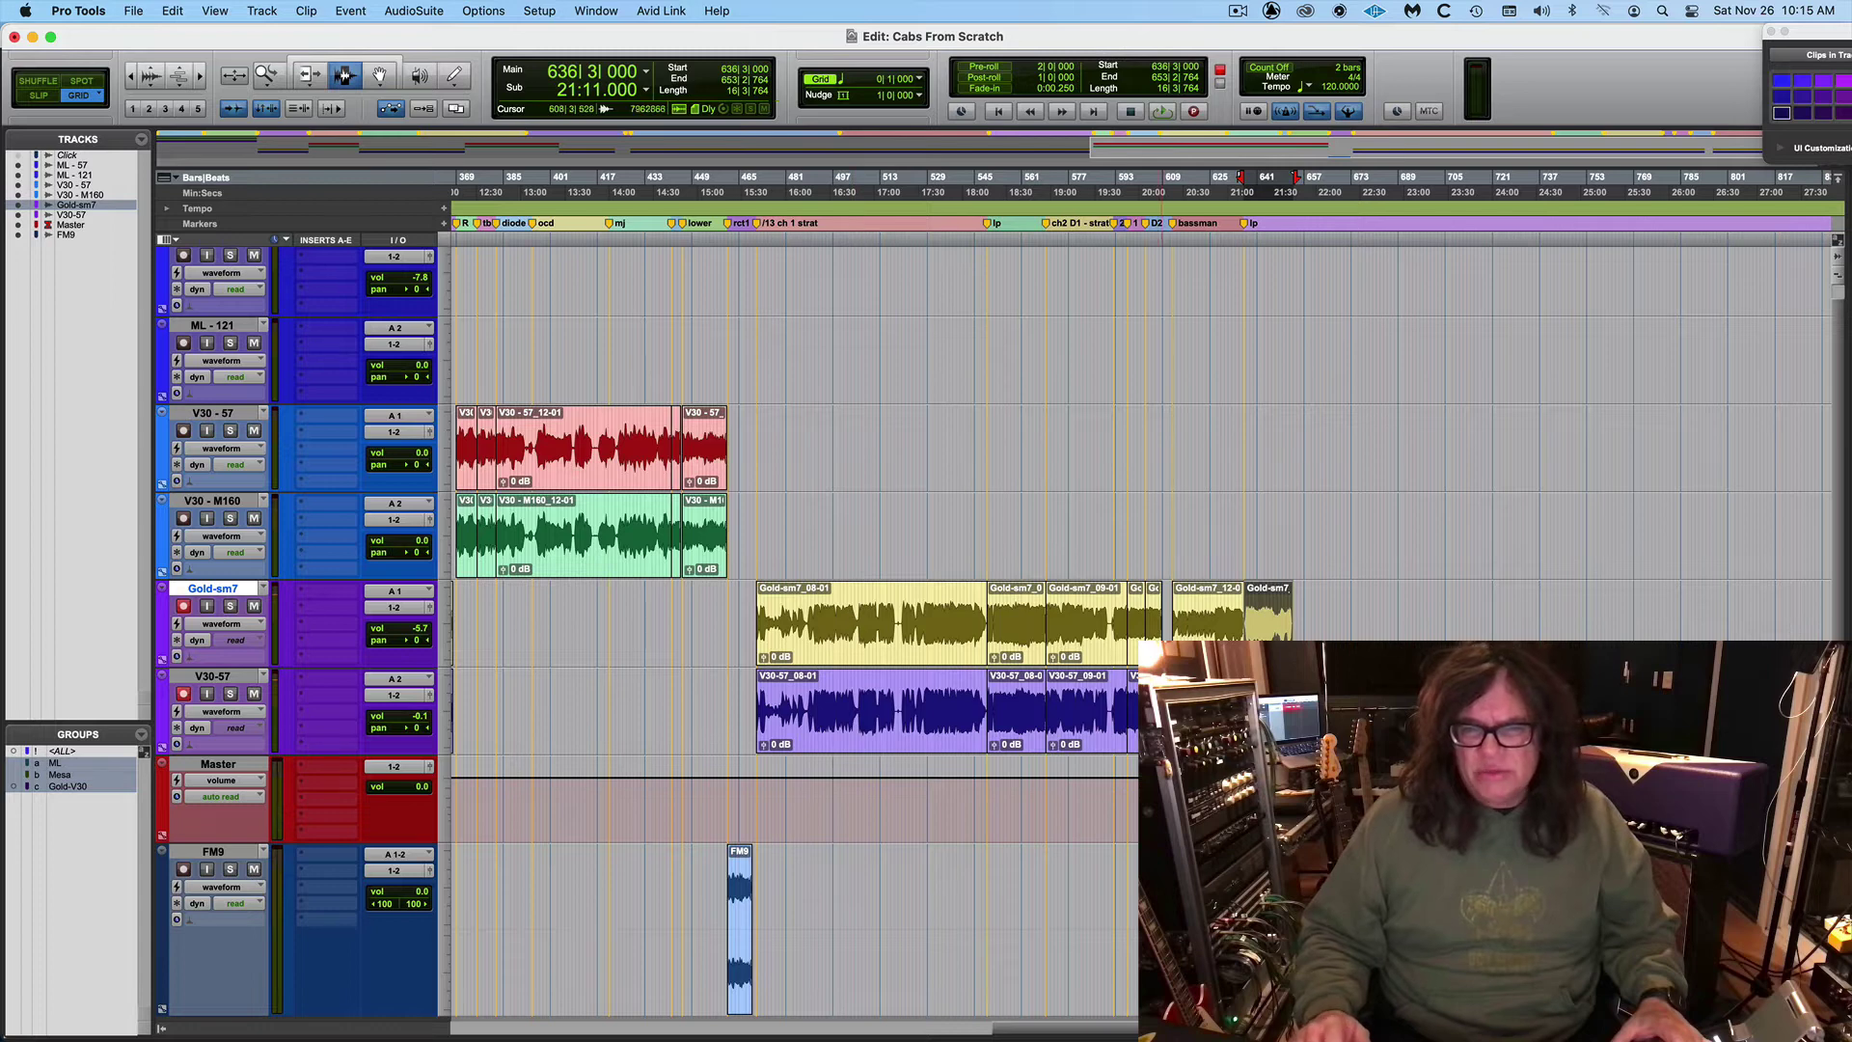
{"action": "double_click", "coordinate": [879, 653]}
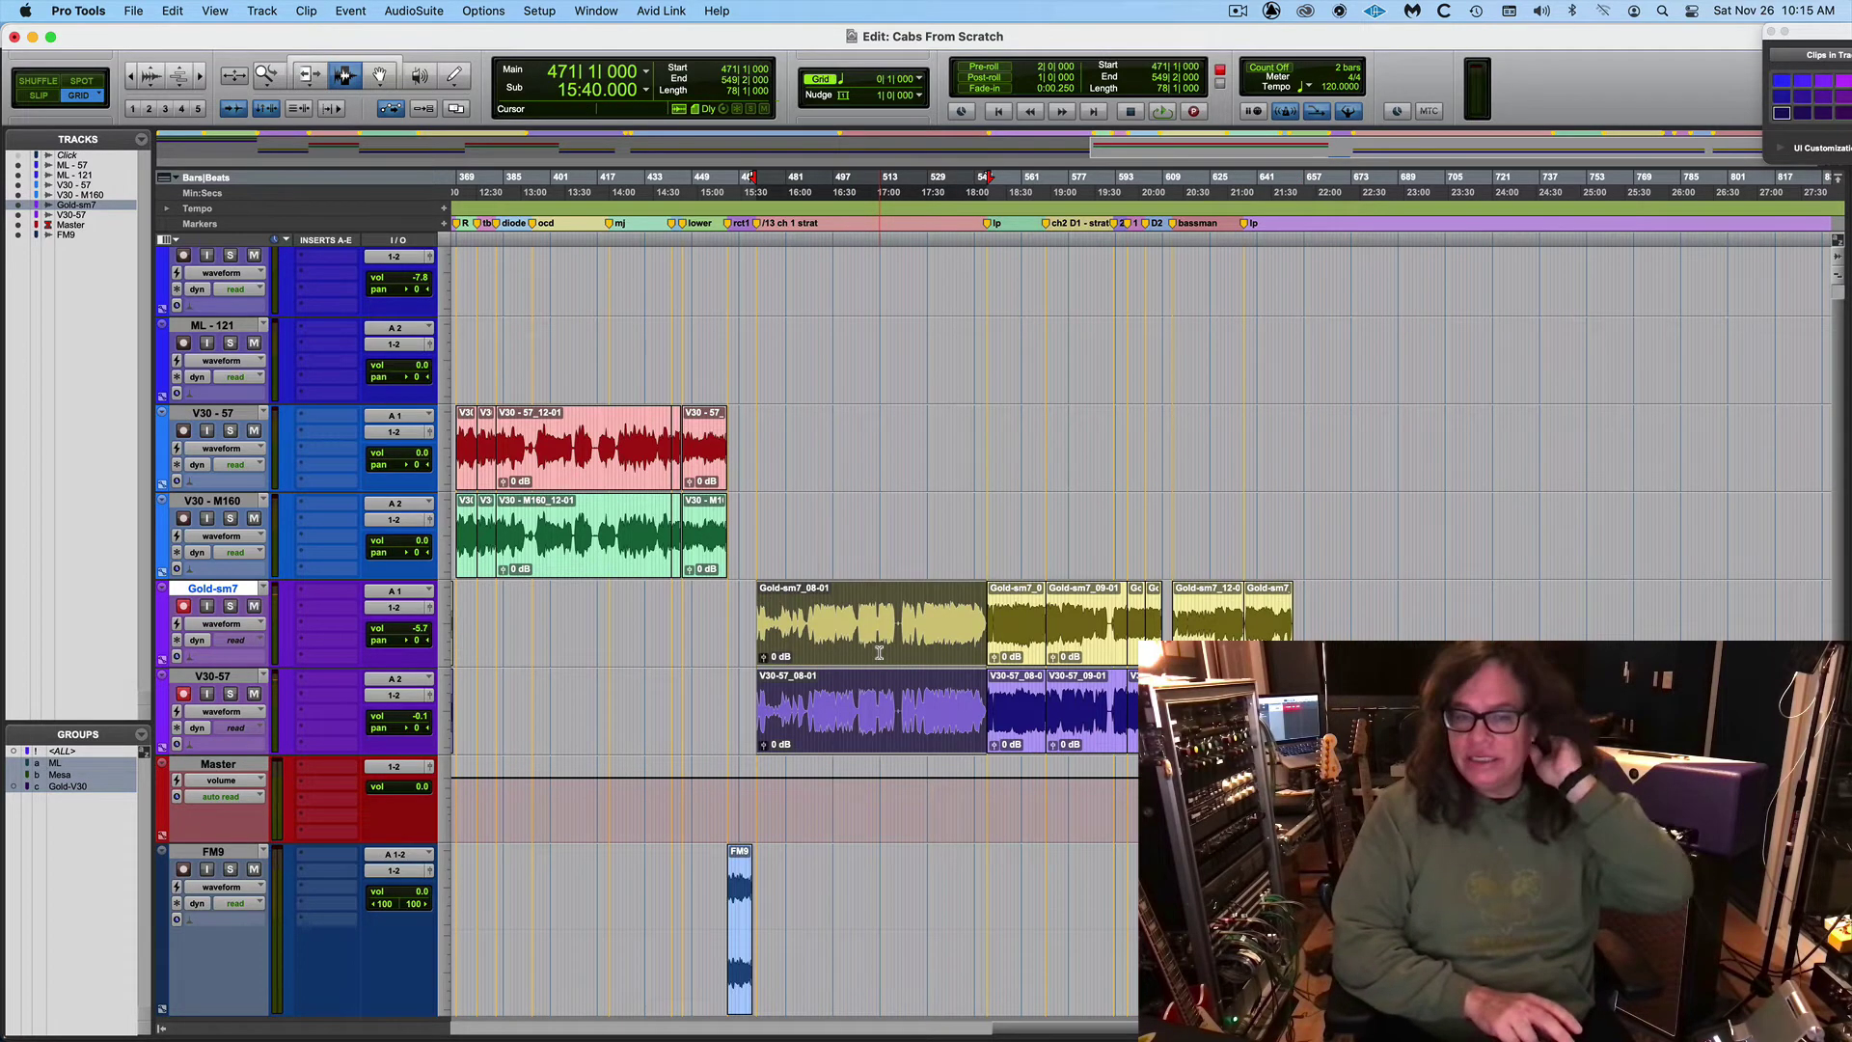
{"action": "key", "text": "super+bracketright"}
{"action": "key", "text": "super+bracketright"}
{"action": "key", "text": "super+bracketright"}
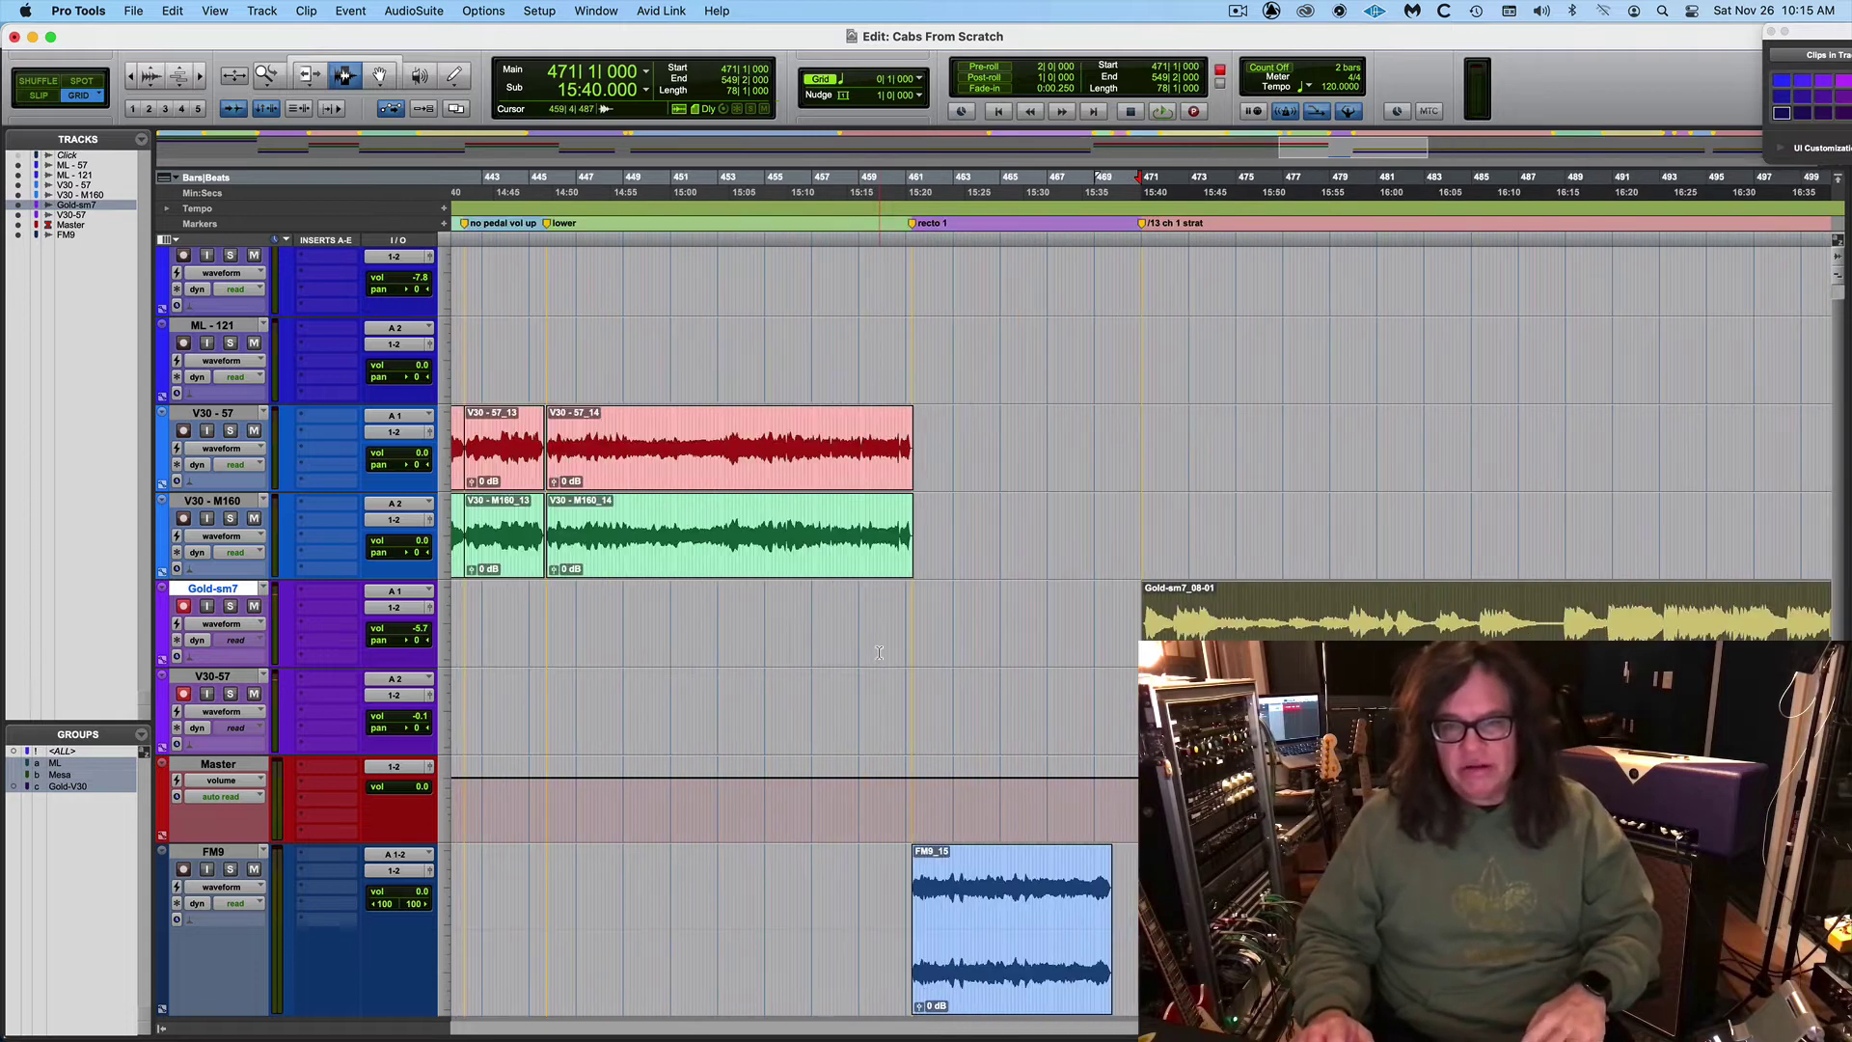
{"action": "key", "text": "space"}
{"action": "key", "text": "super+bracketleft"}
{"action": "key", "text": "super+bracketleft"}
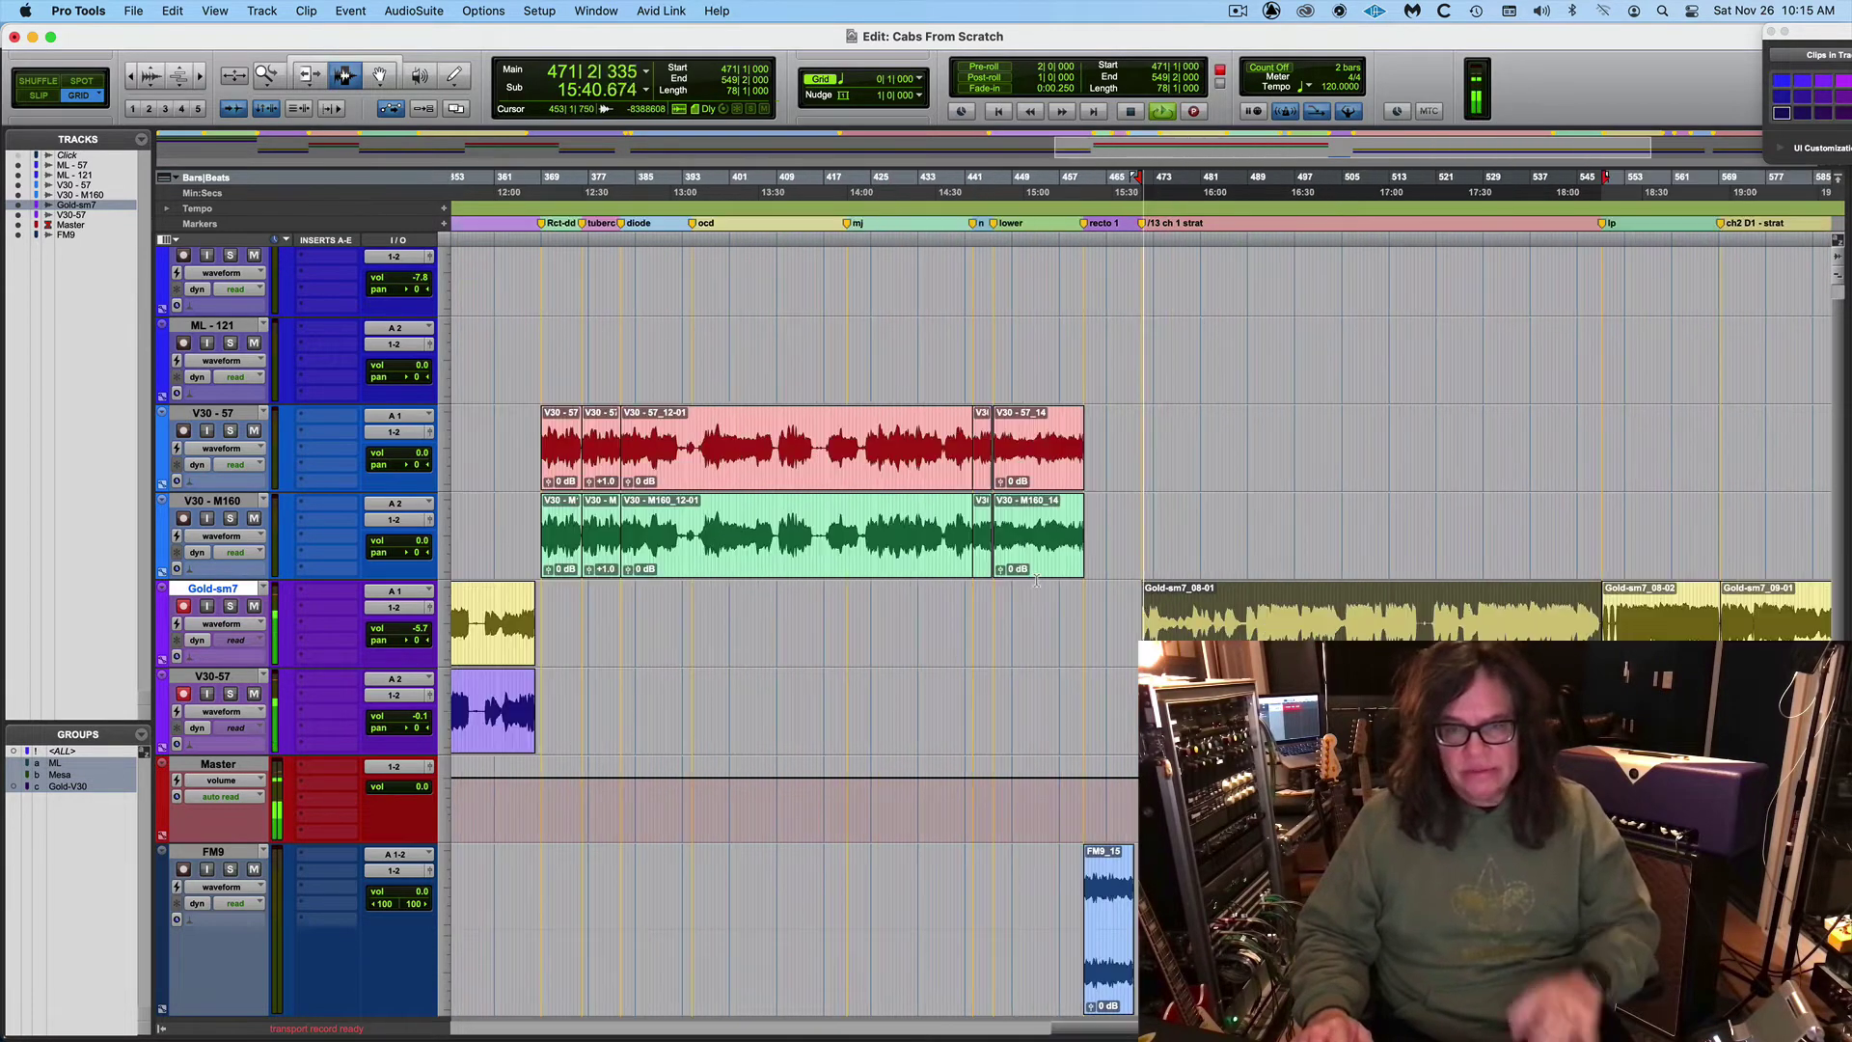
{"action": "key", "text": "super+bracketleft"}
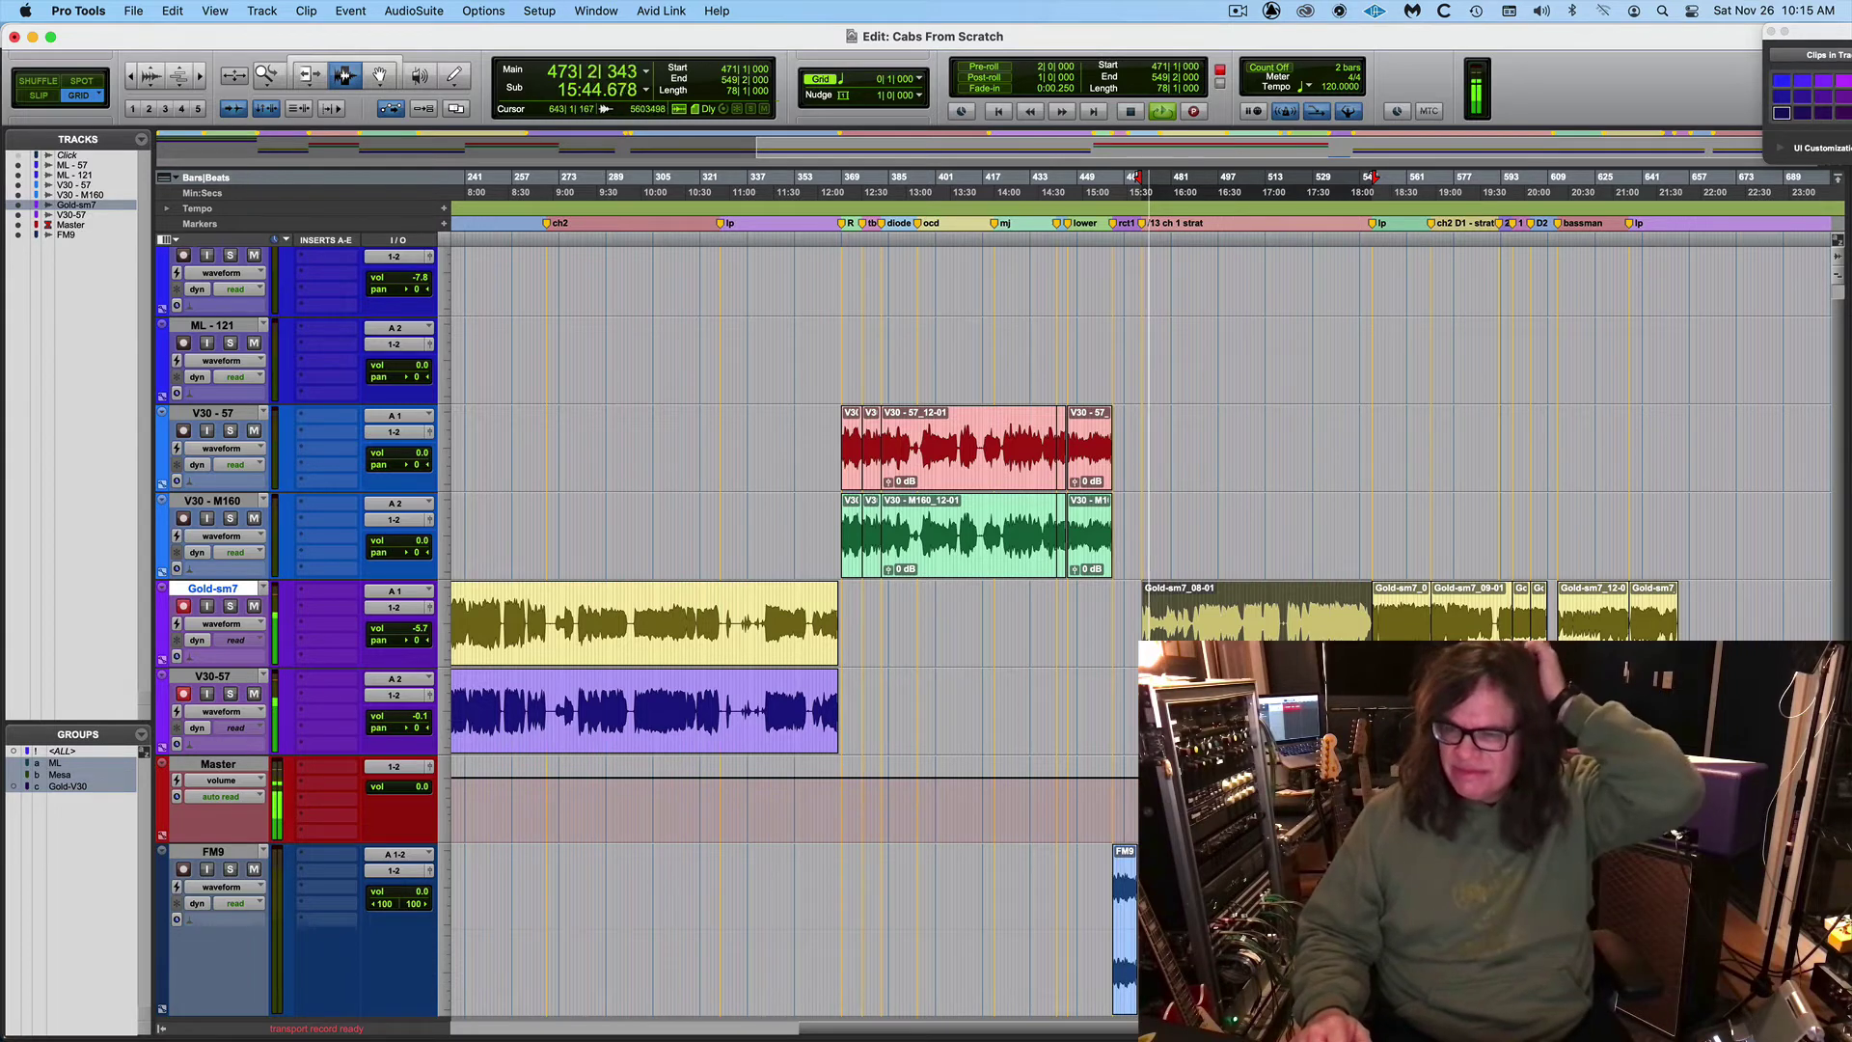
Select the clips at the "bassman" marker, play them from bar 612 beat 2, and stop.
{"action": "left_click", "coordinate": [1591, 618]}
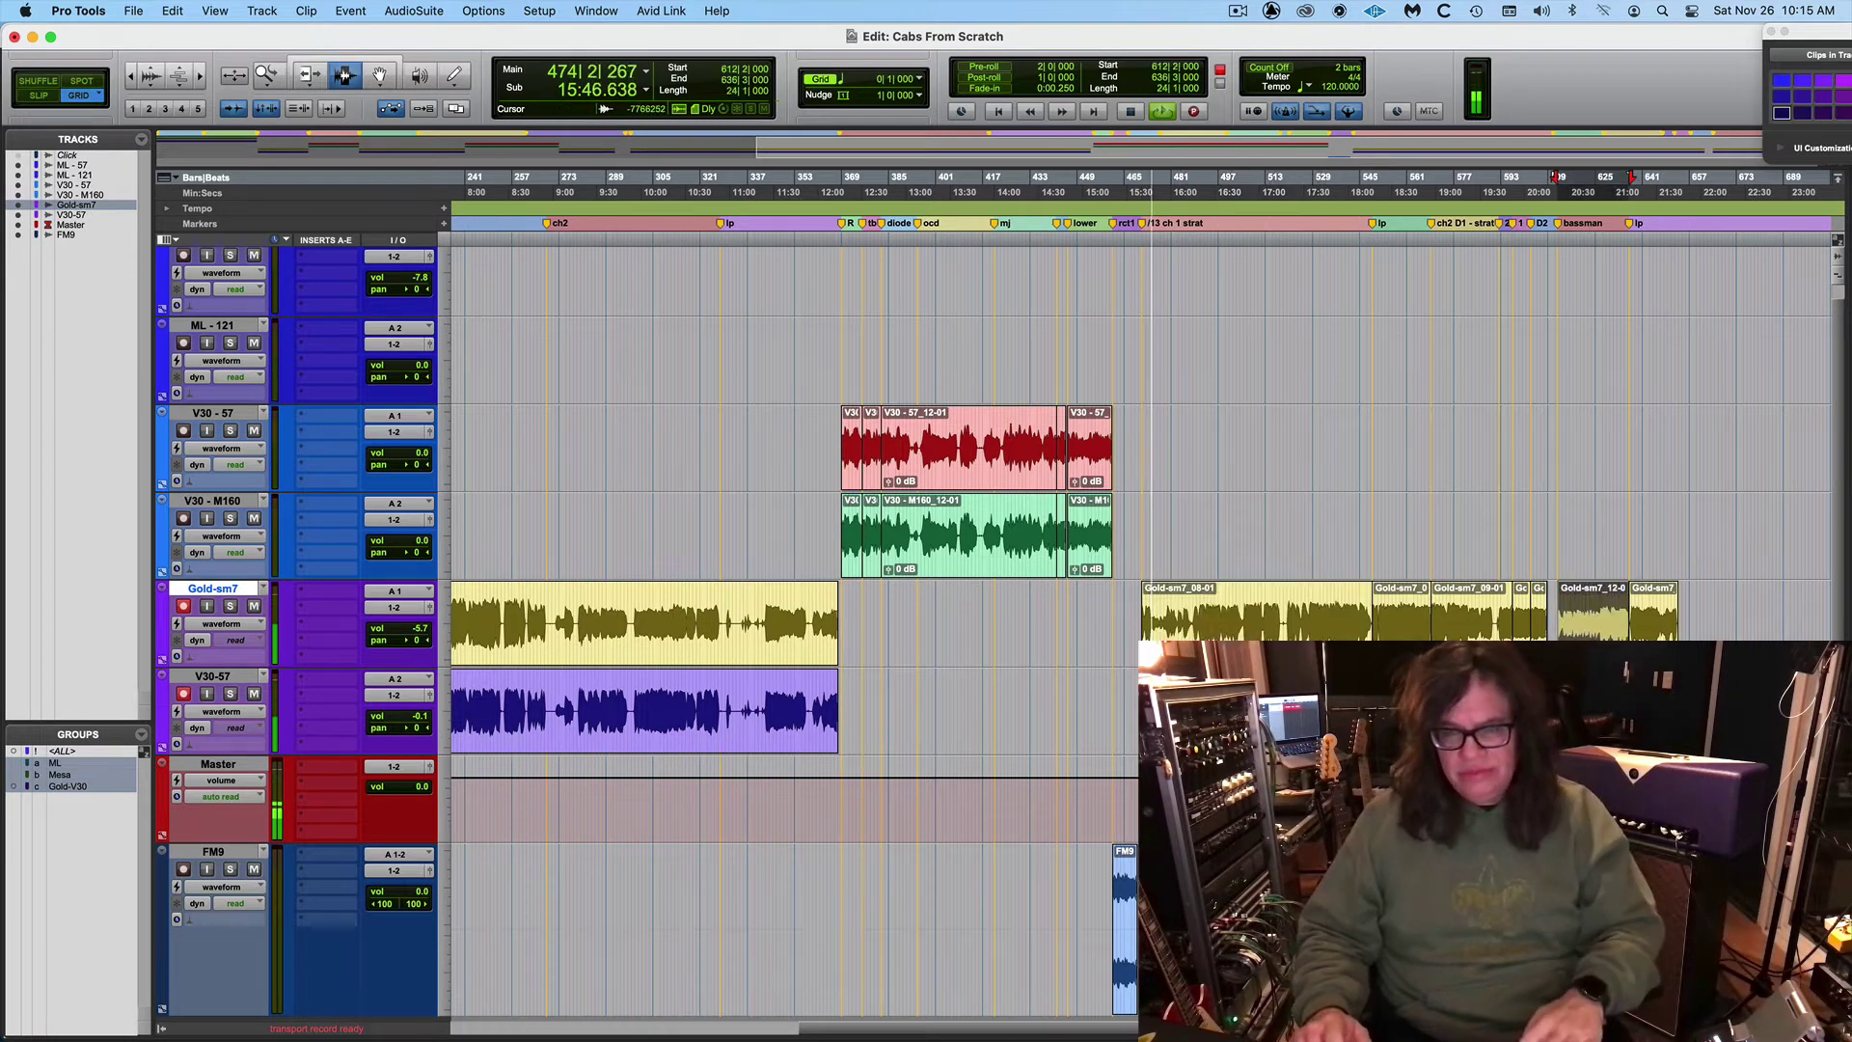
{"action": "key", "text": "super+bracketright"}
{"action": "key", "text": "super+bracketright"}
{"action": "key", "text": "super+bracketright"}
{"action": "key", "text": "space"}
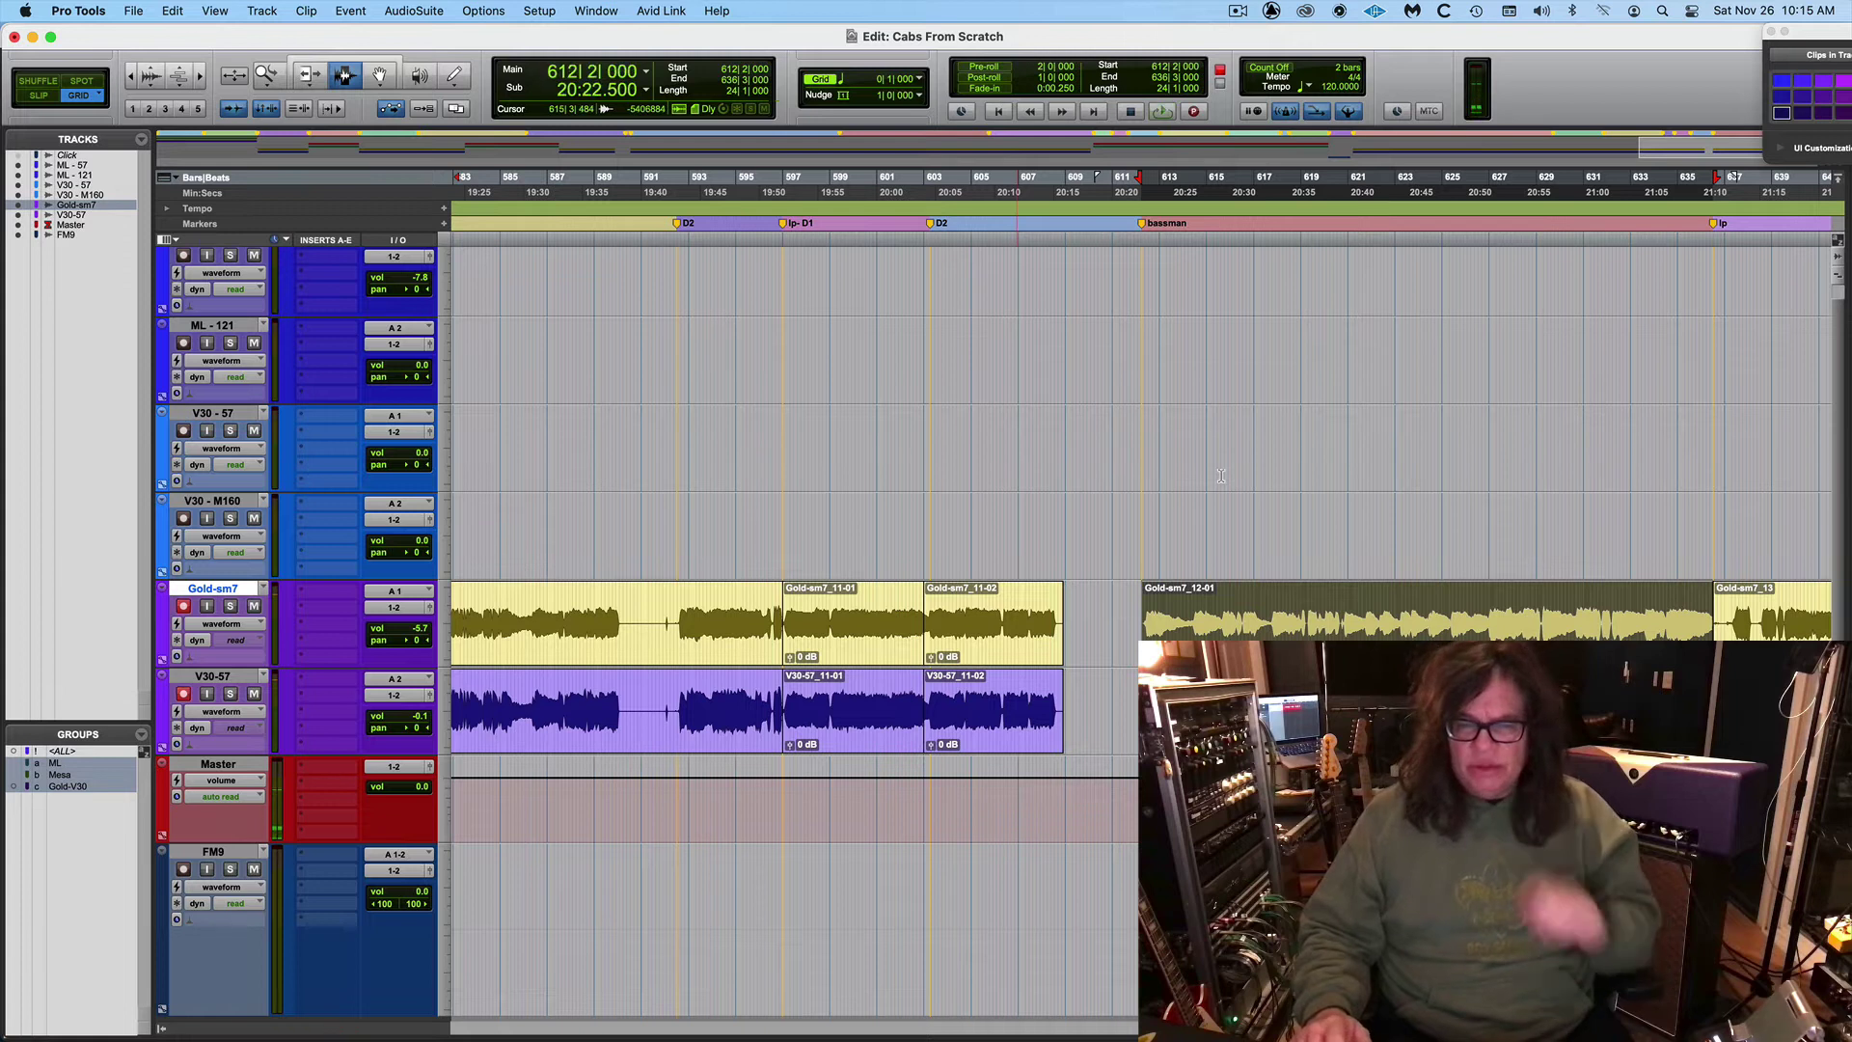
{"action": "key", "text": "space"}
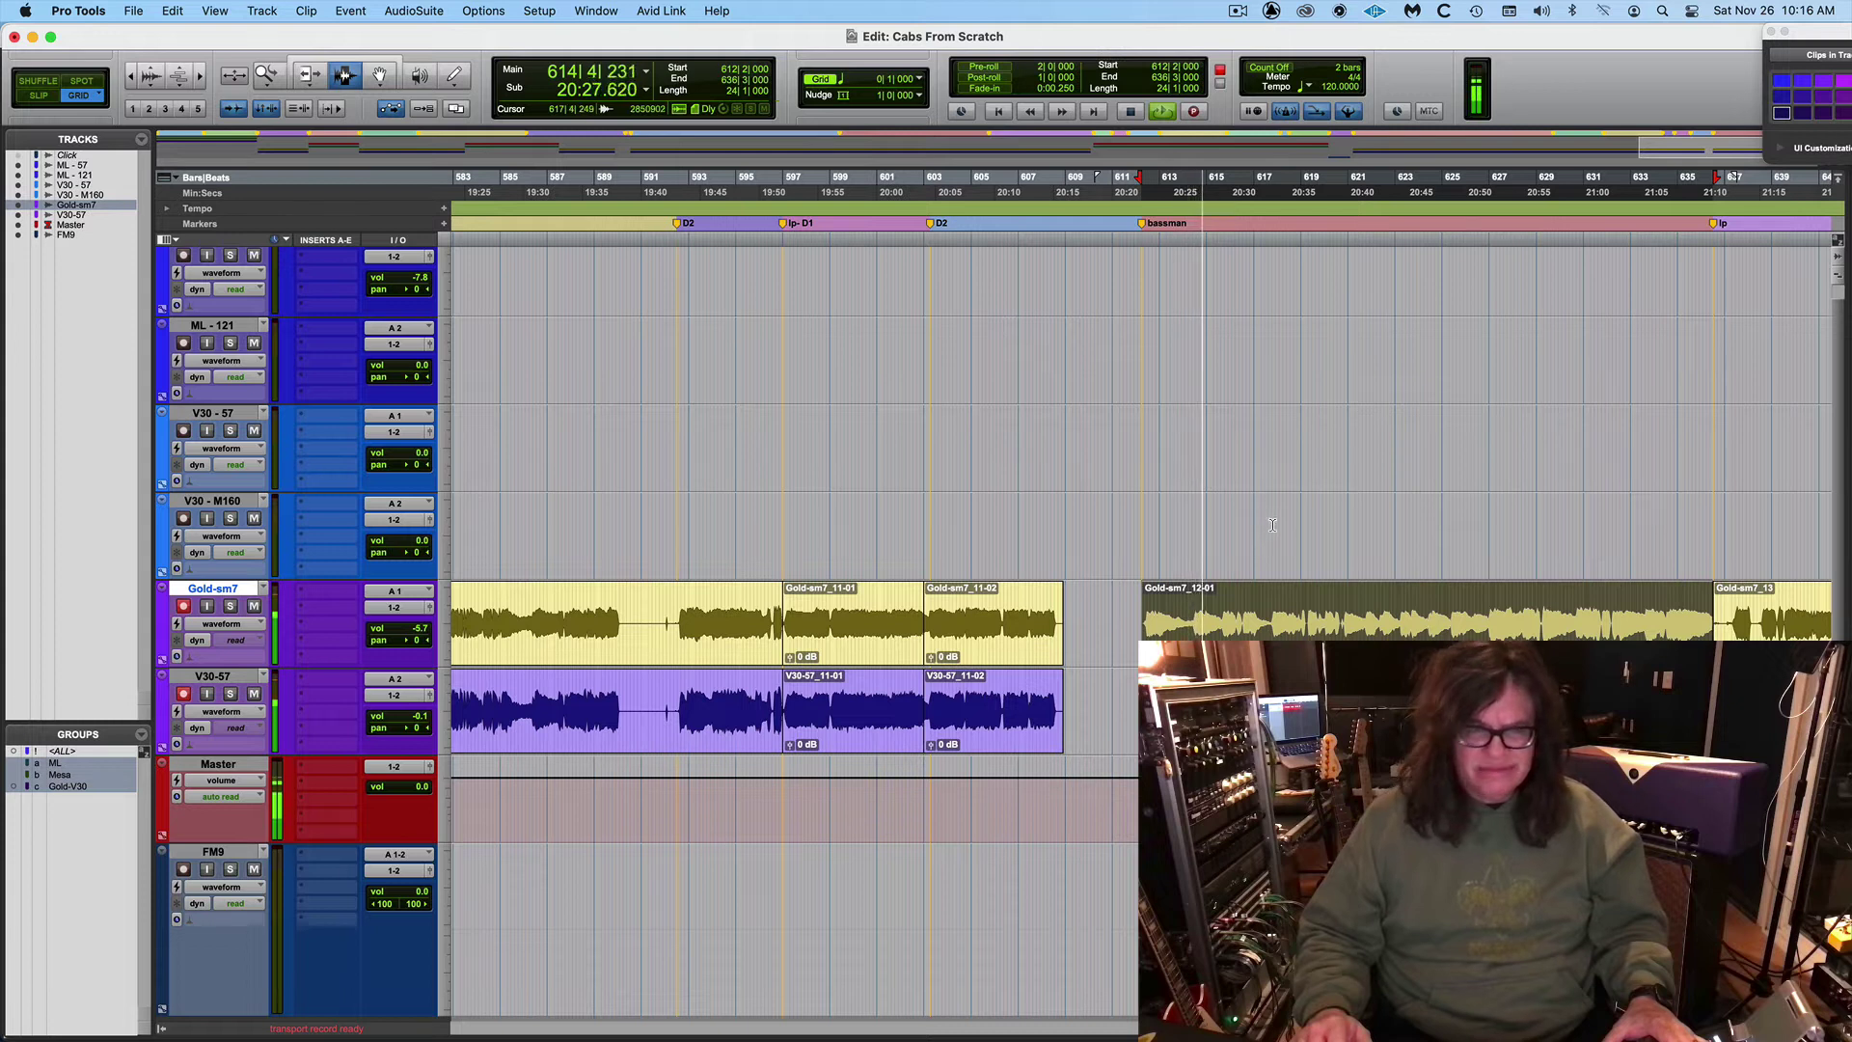
{"action": "key", "text": "space"}
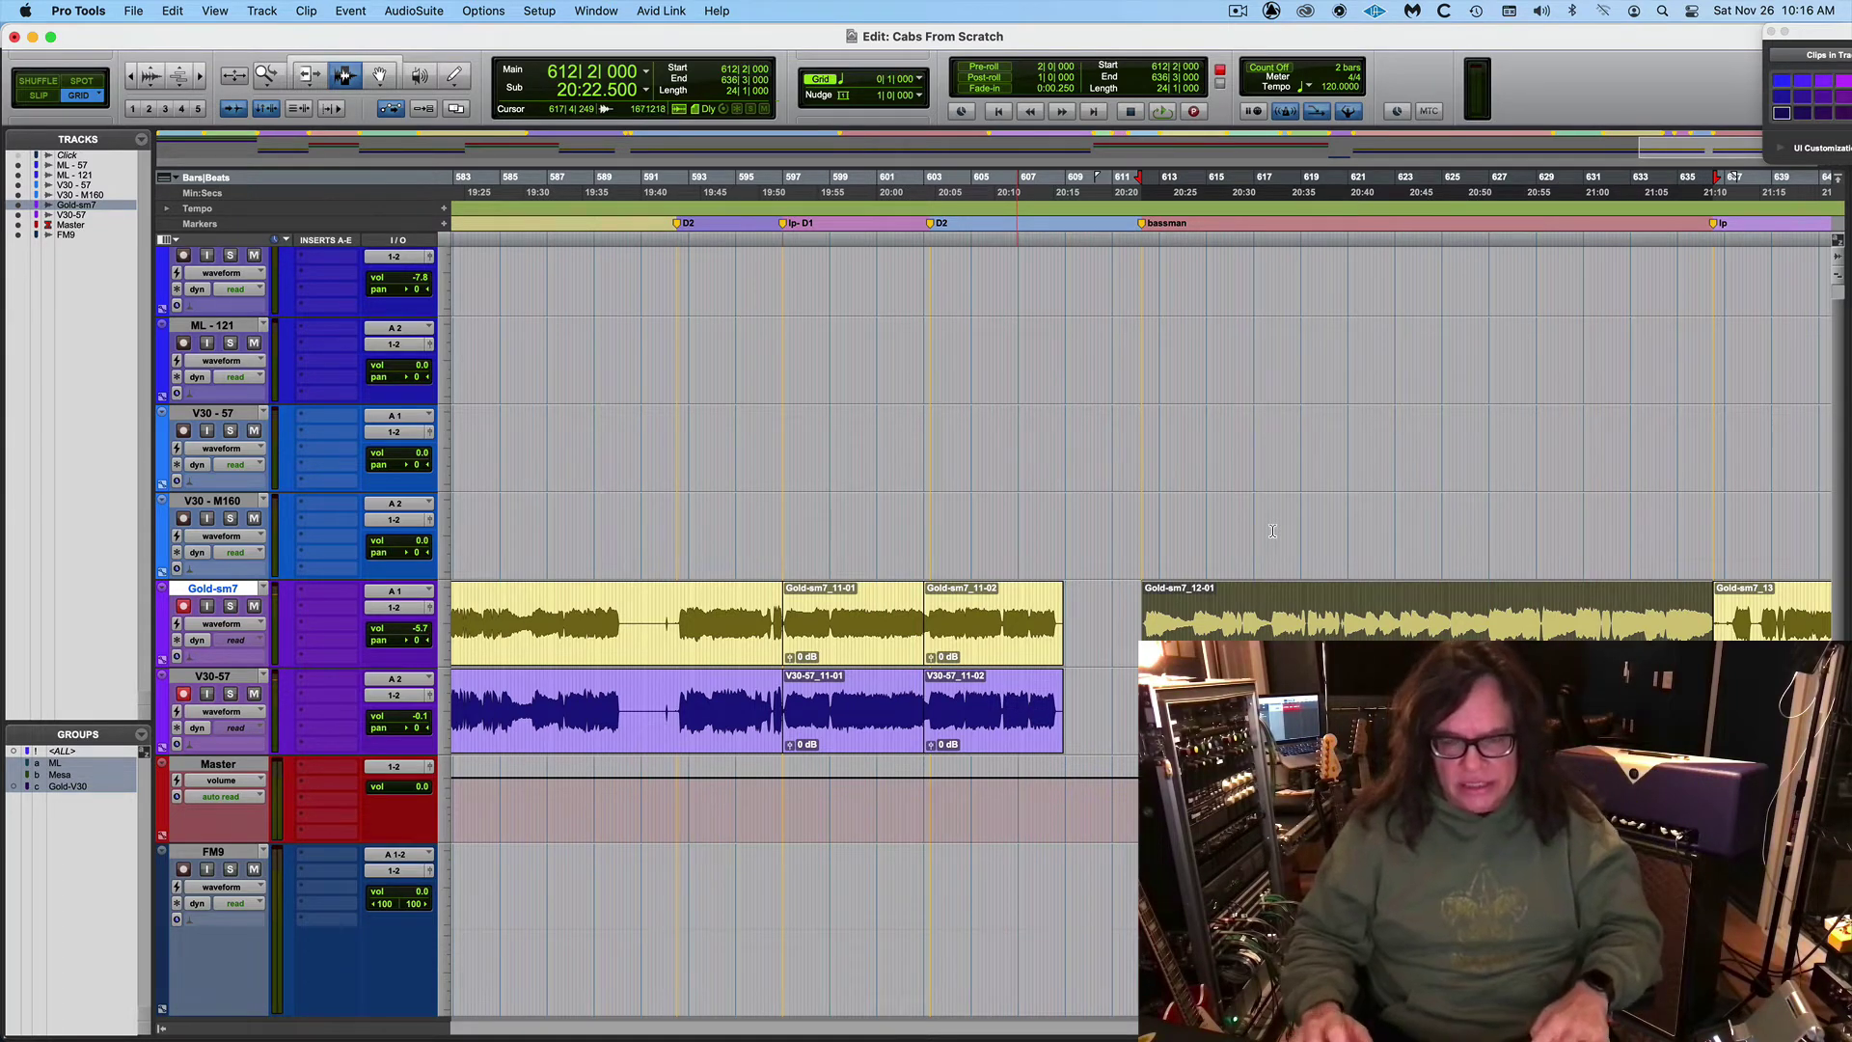
Add a marker named "/13 Full Power - ch1 start" at bar 661, in the empty space following the last take.
{"action": "key", "text": "r"}
{"action": "key", "text": "r"}
{"action": "key", "text": "r"}
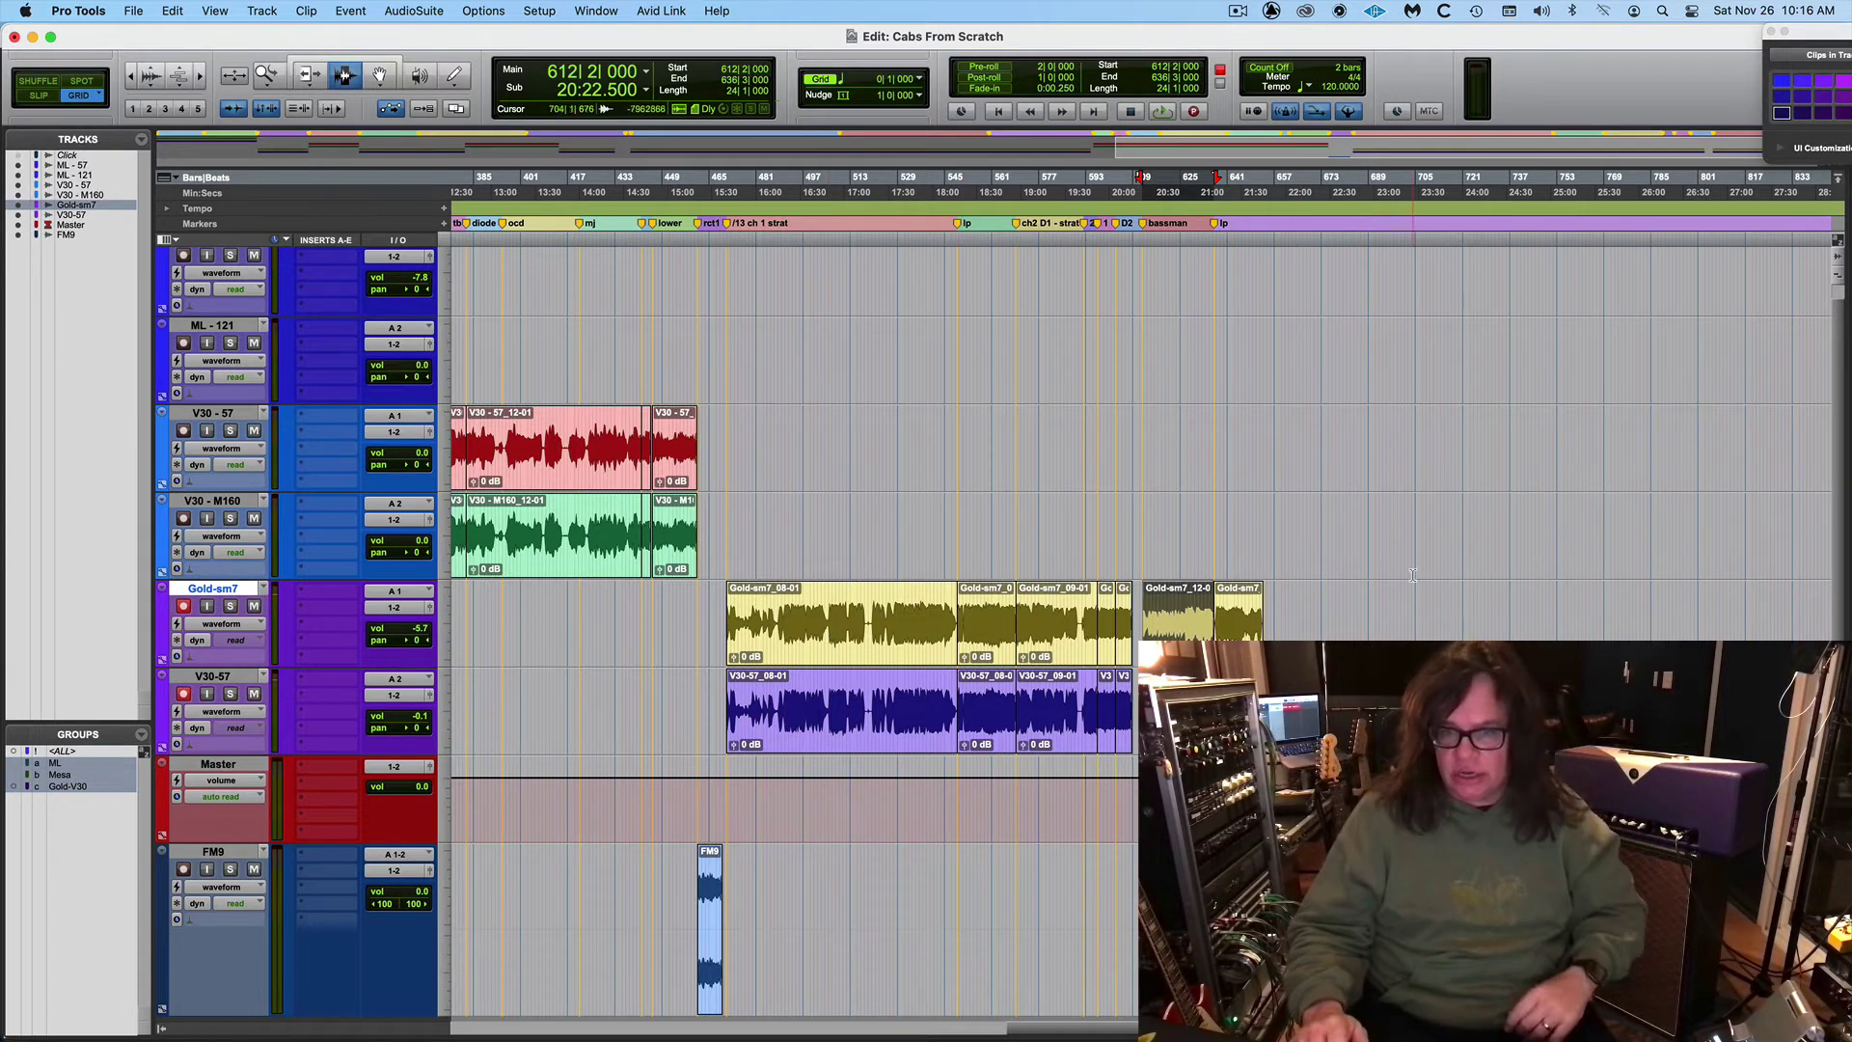
{"action": "left_click", "coordinate": [1345, 618]}
{"action": "key", "text": "super+bracketright"}
{"action": "key", "text": "super+bracketright"}
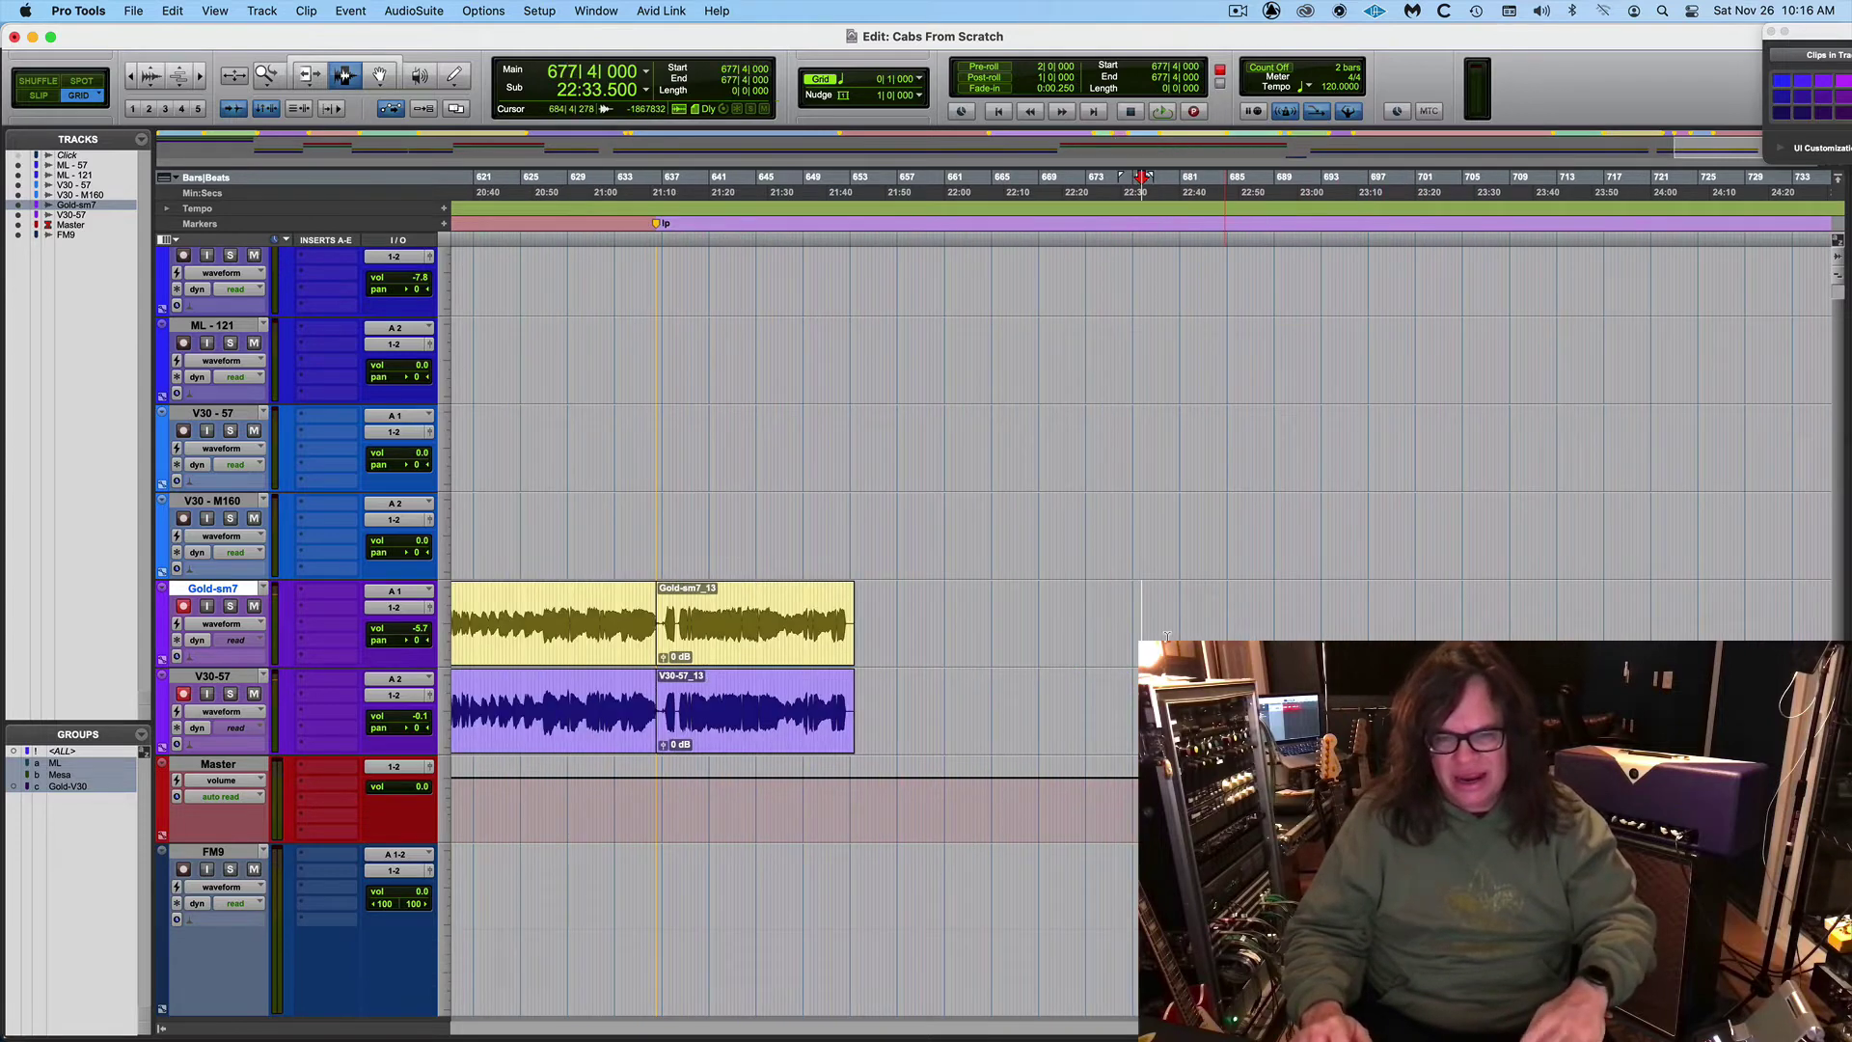
{"action": "left_click", "coordinate": [944, 628]}
{"action": "key", "text": "KP_Enter"}
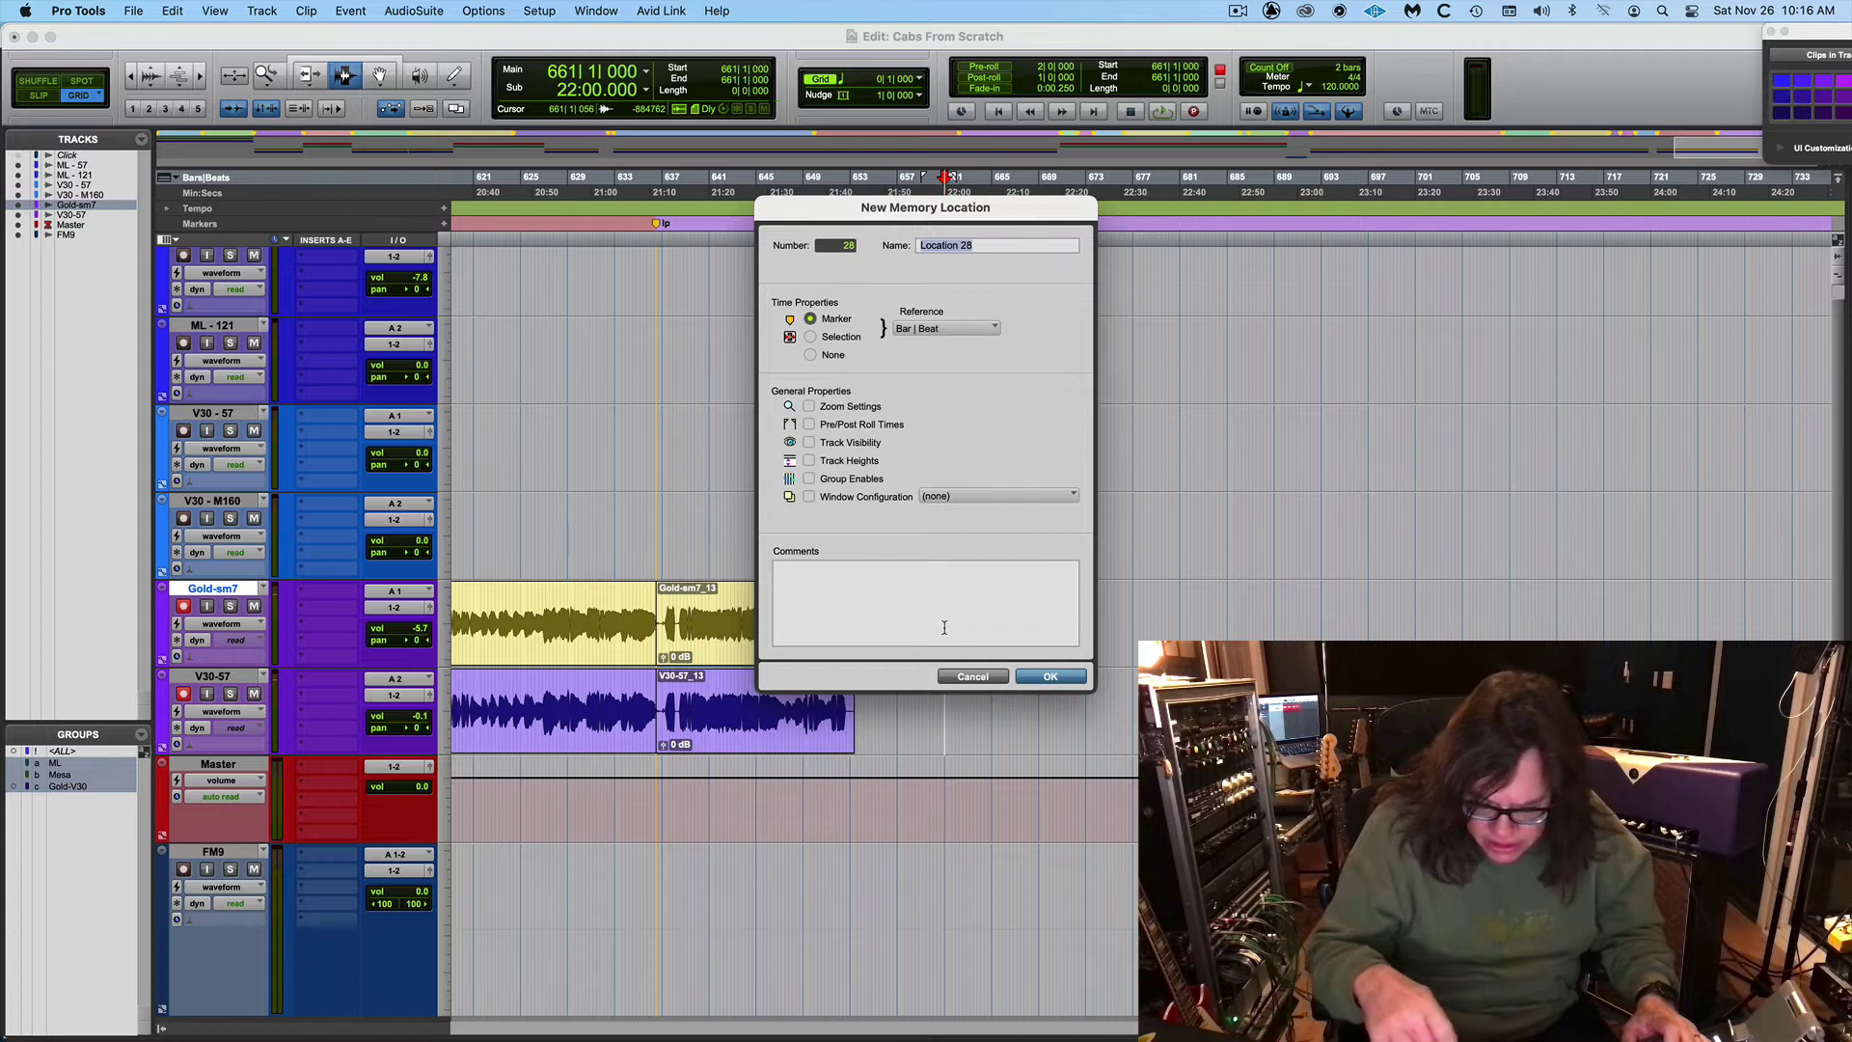
{"action": "key", "text": "BackSpace"}
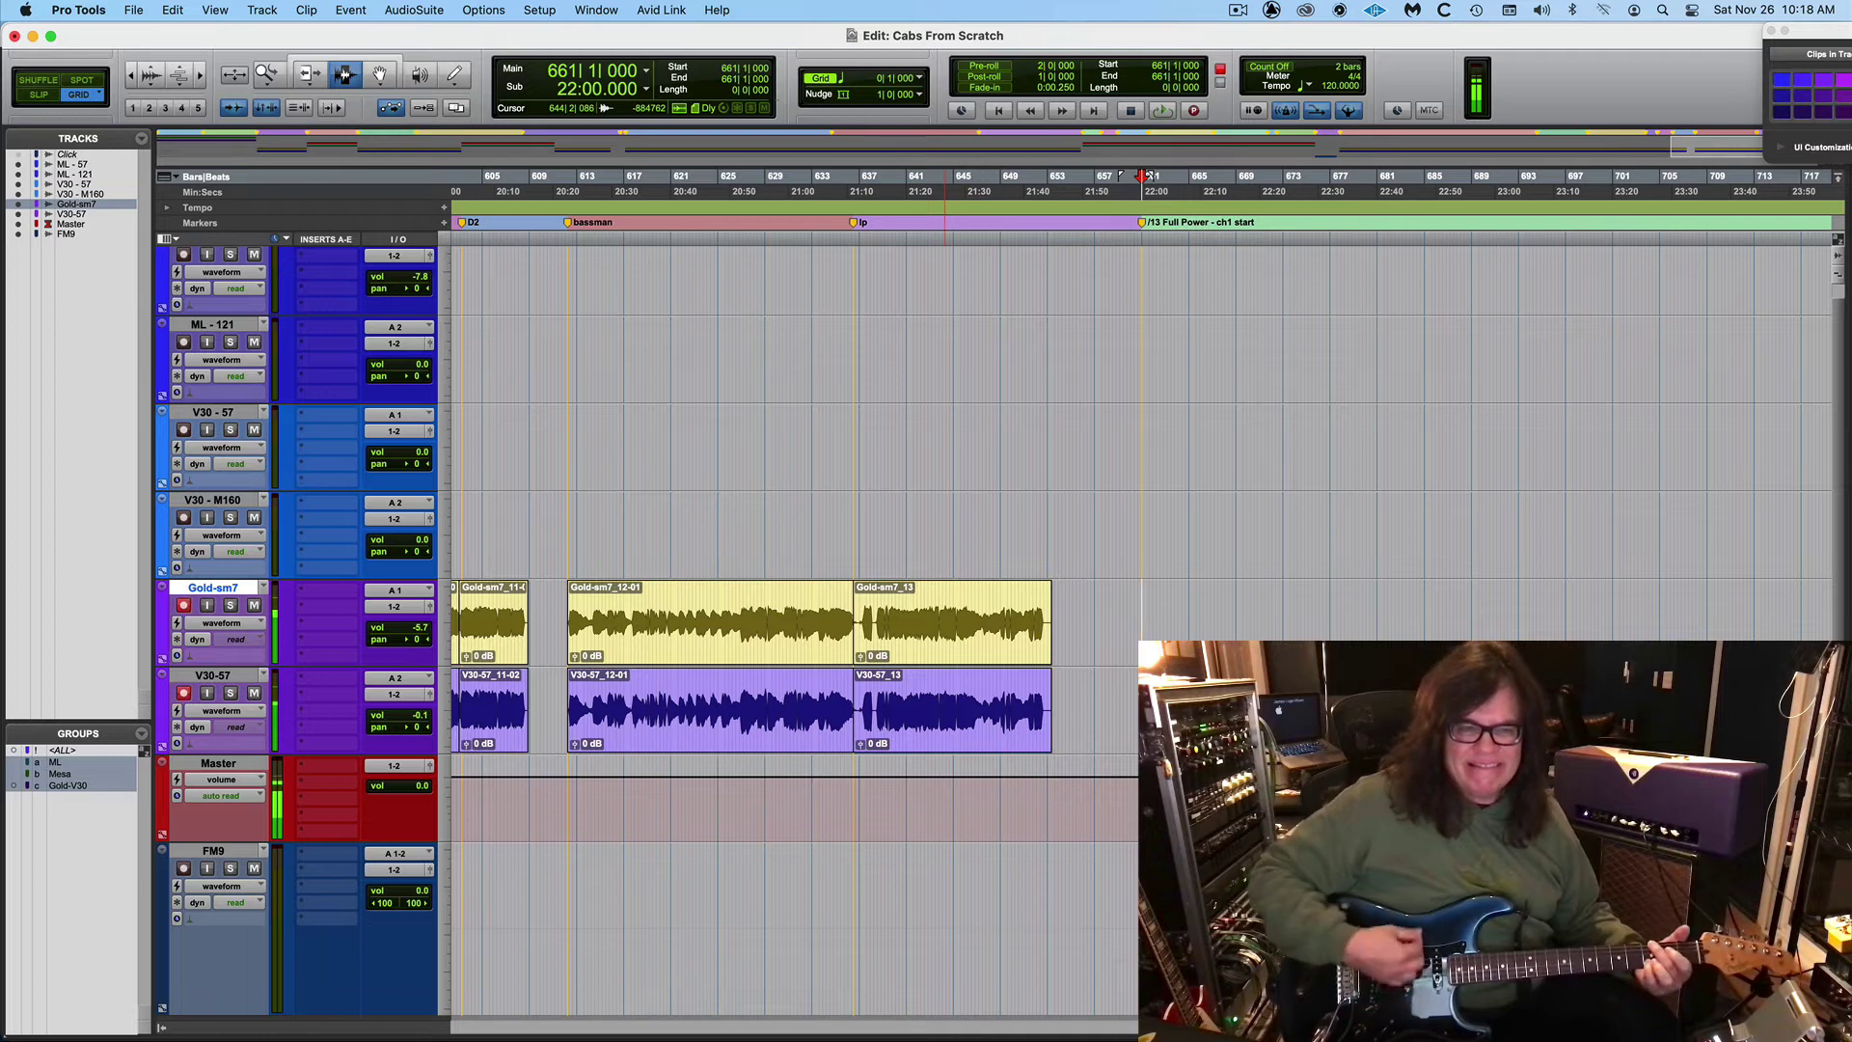
Record a take on Gold-sm7 and V30-57 from bar 661 and stop.
{"action": "key", "text": "super+space"}
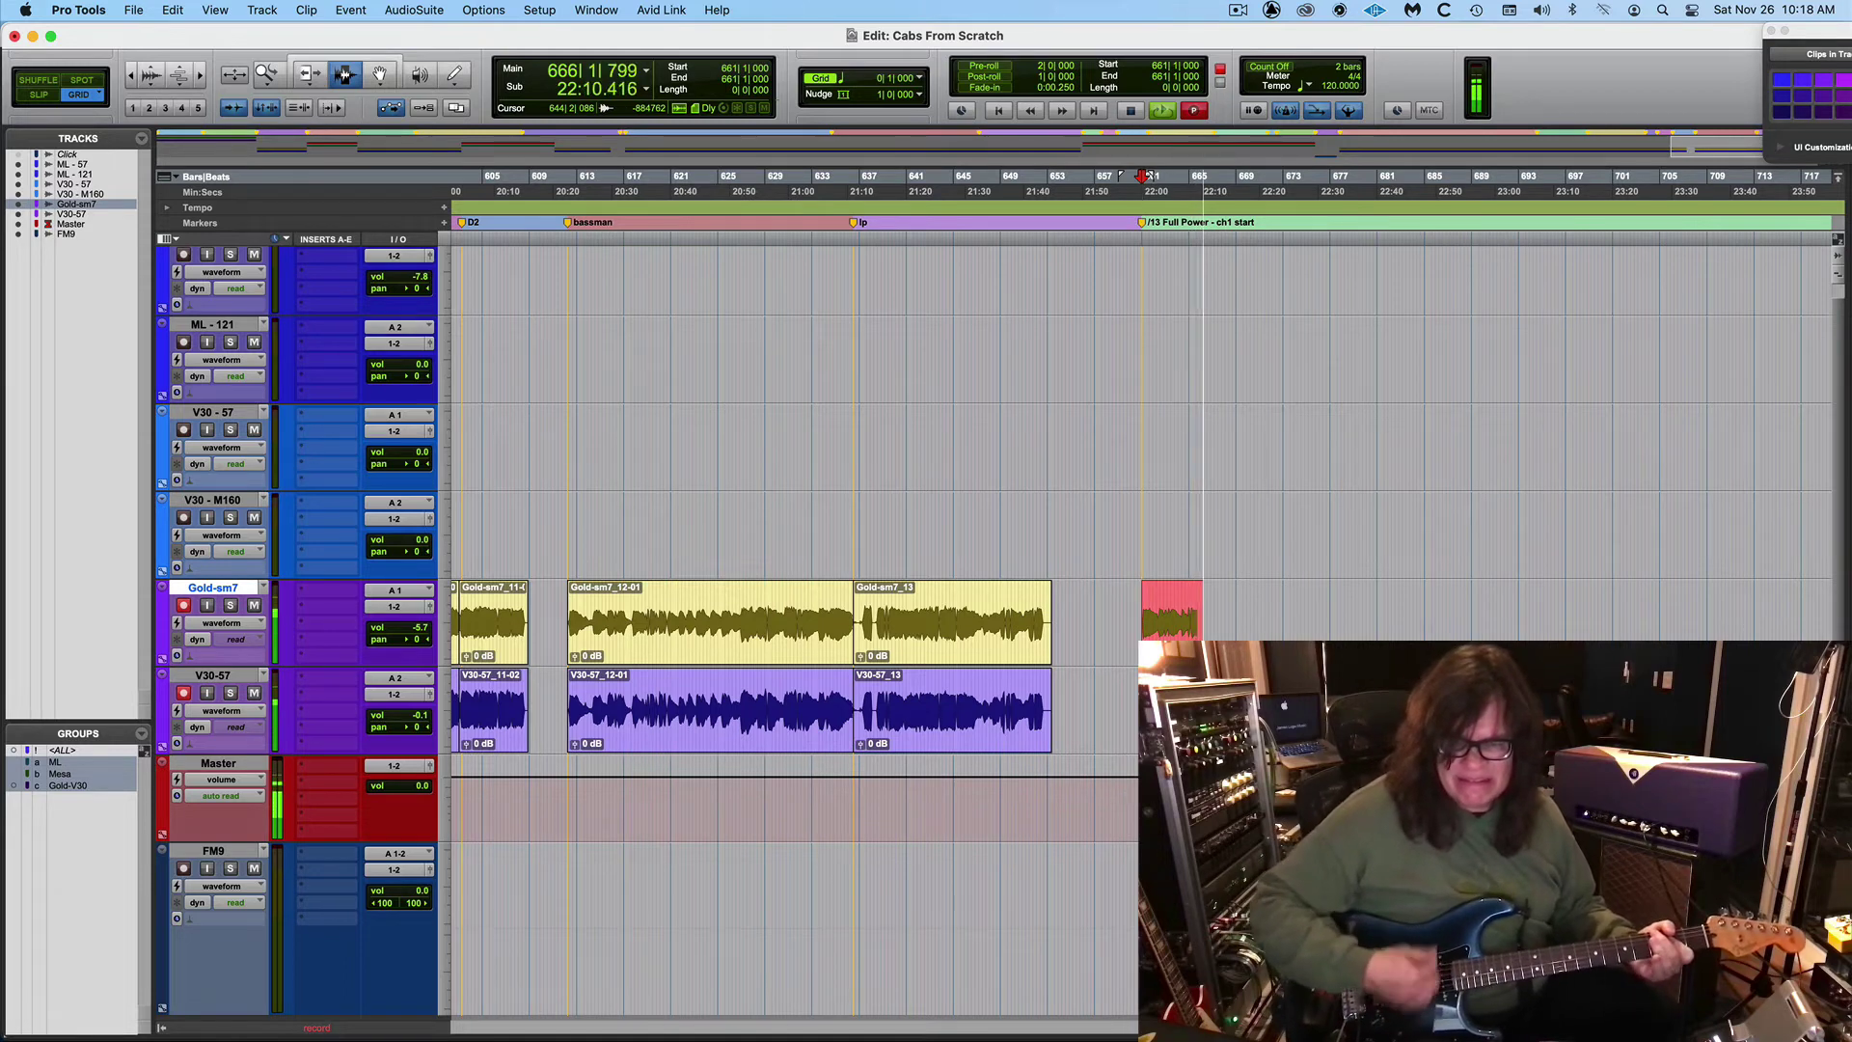
{"action": "key", "text": "space"}
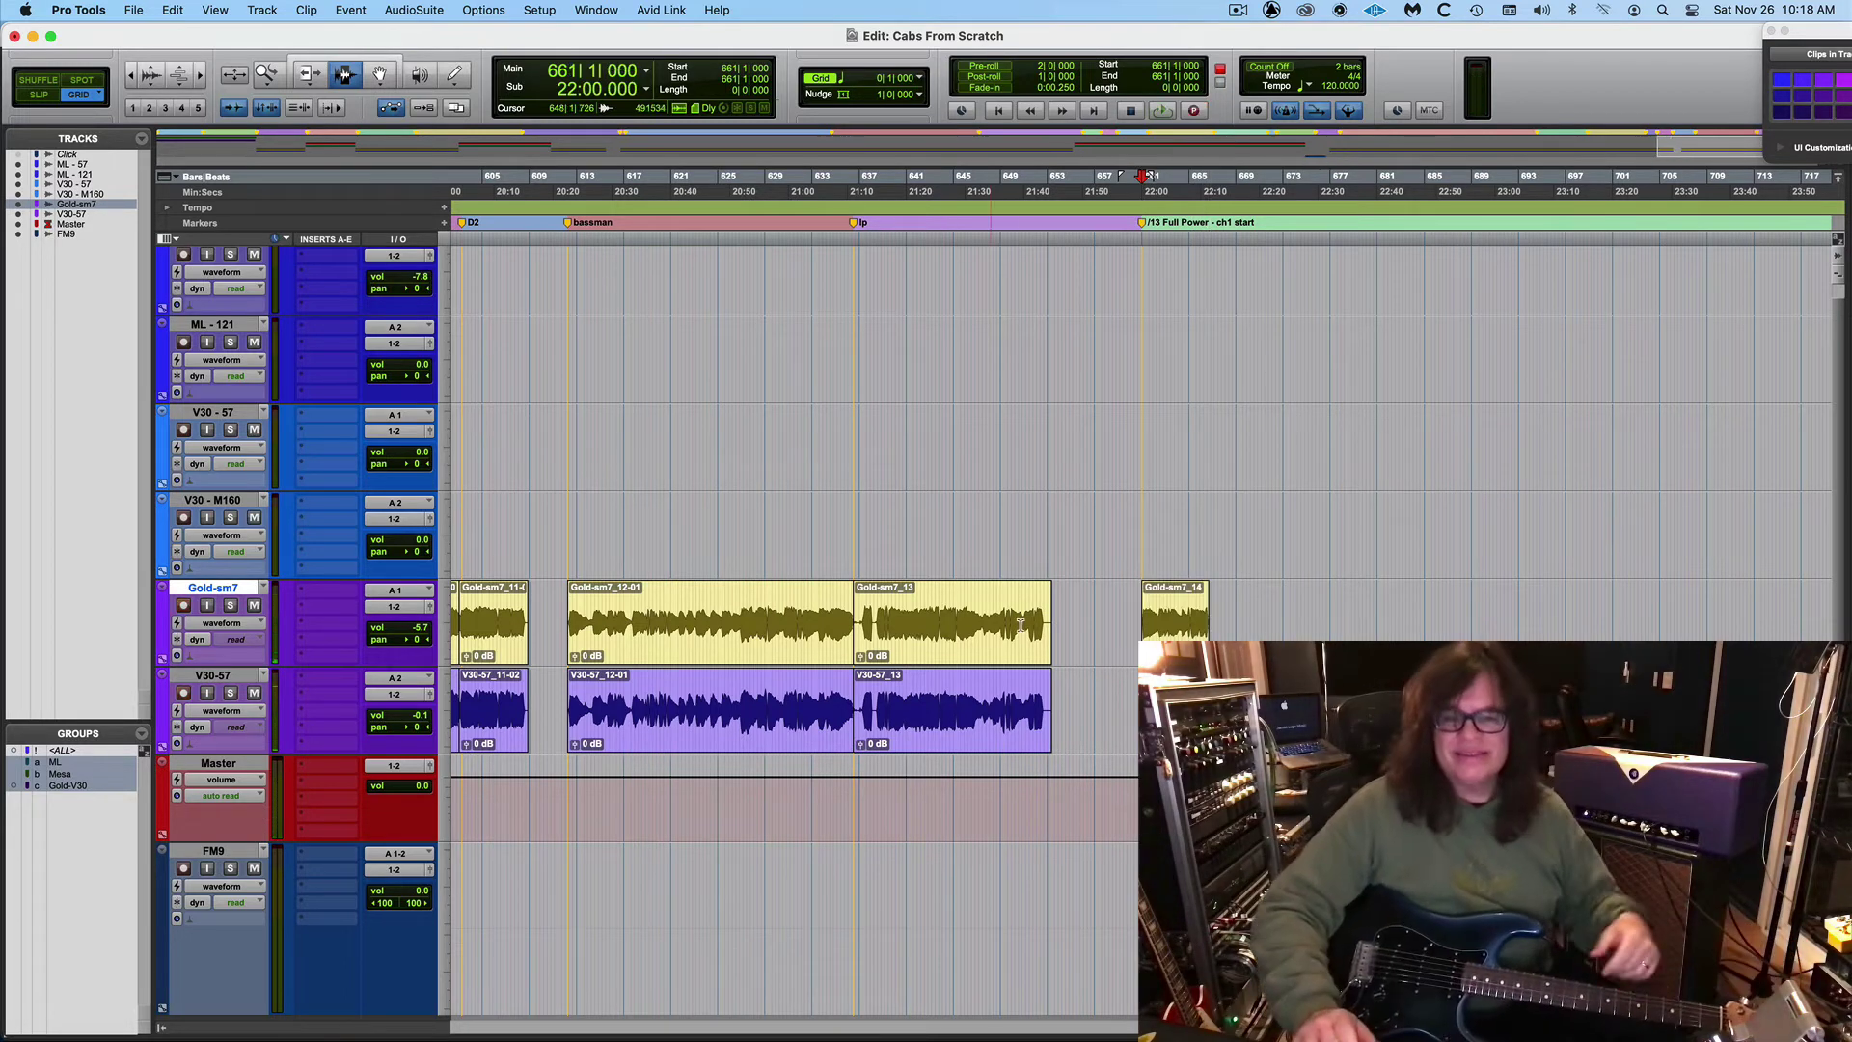
Select the earlier clips at the "/13 ch 1 strat" marker and play them from bar 471 as a reference.
{"action": "key", "text": "super+bracketleft"}
{"action": "key", "text": "super+bracketleft"}
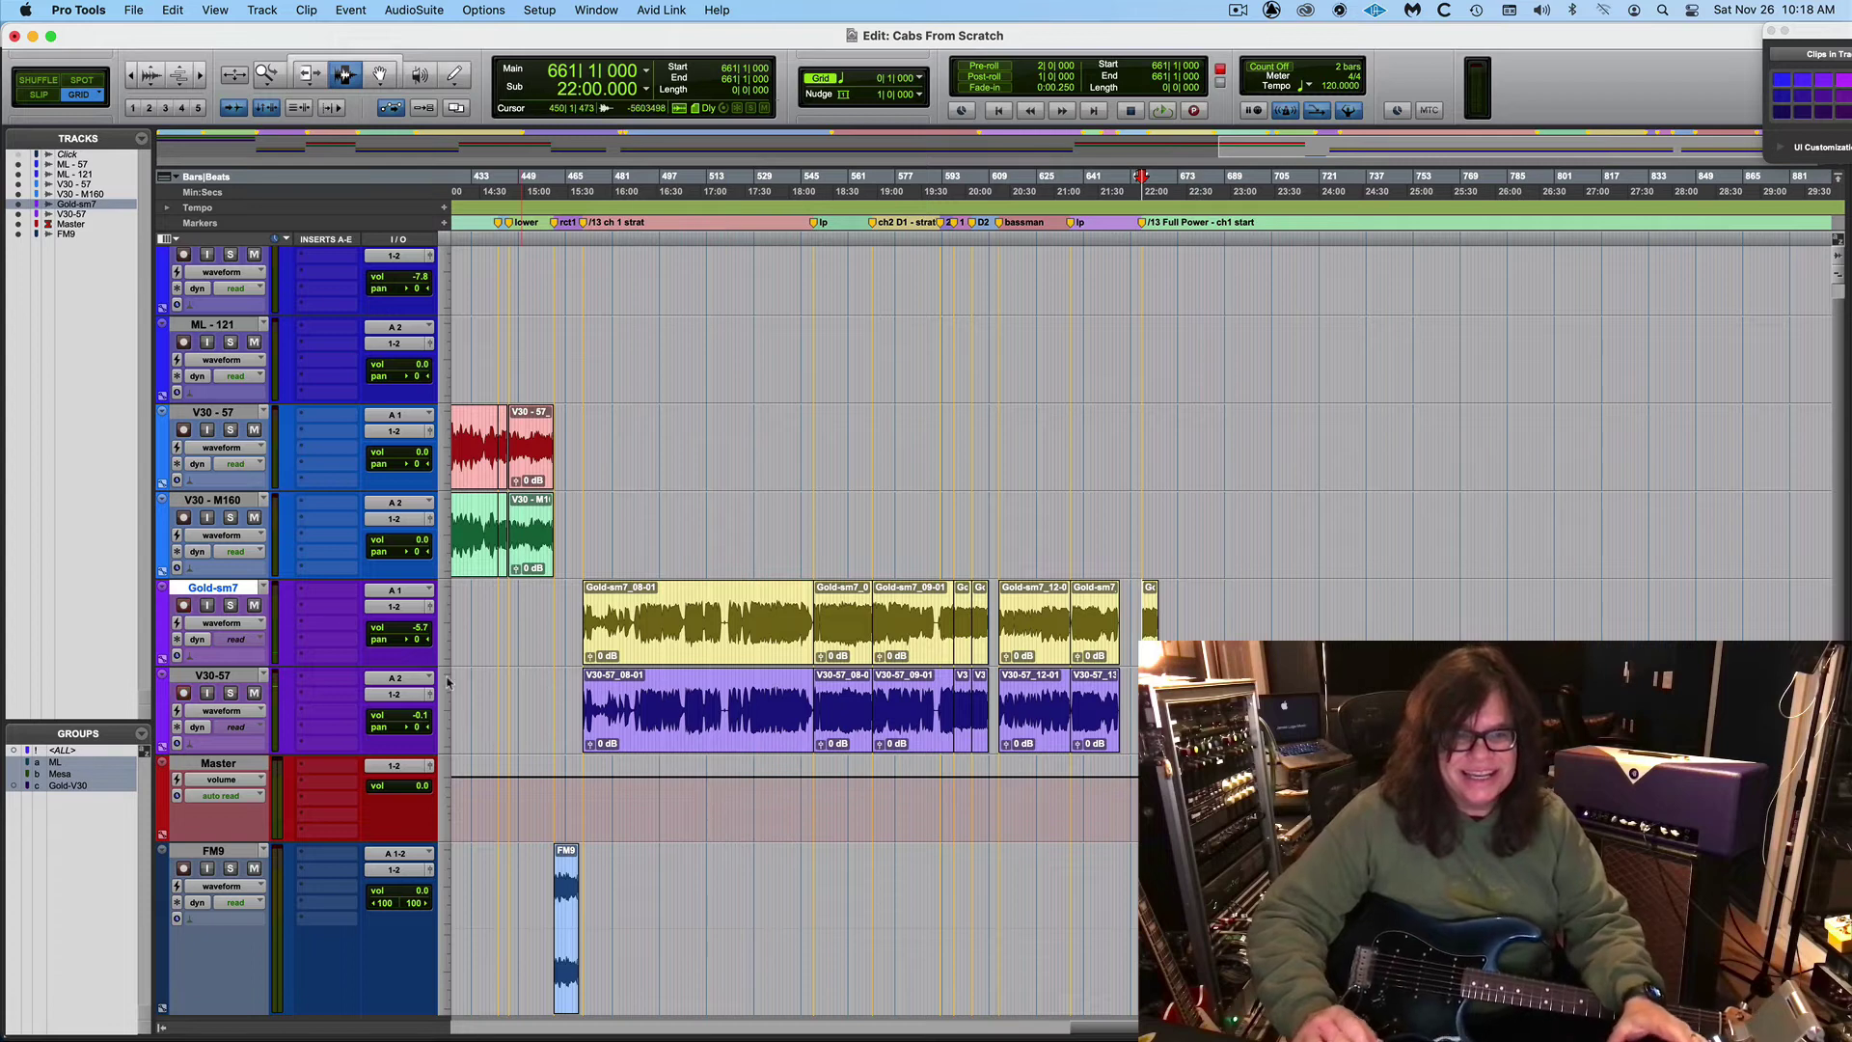
{"action": "double_click", "coordinate": [670, 676]}
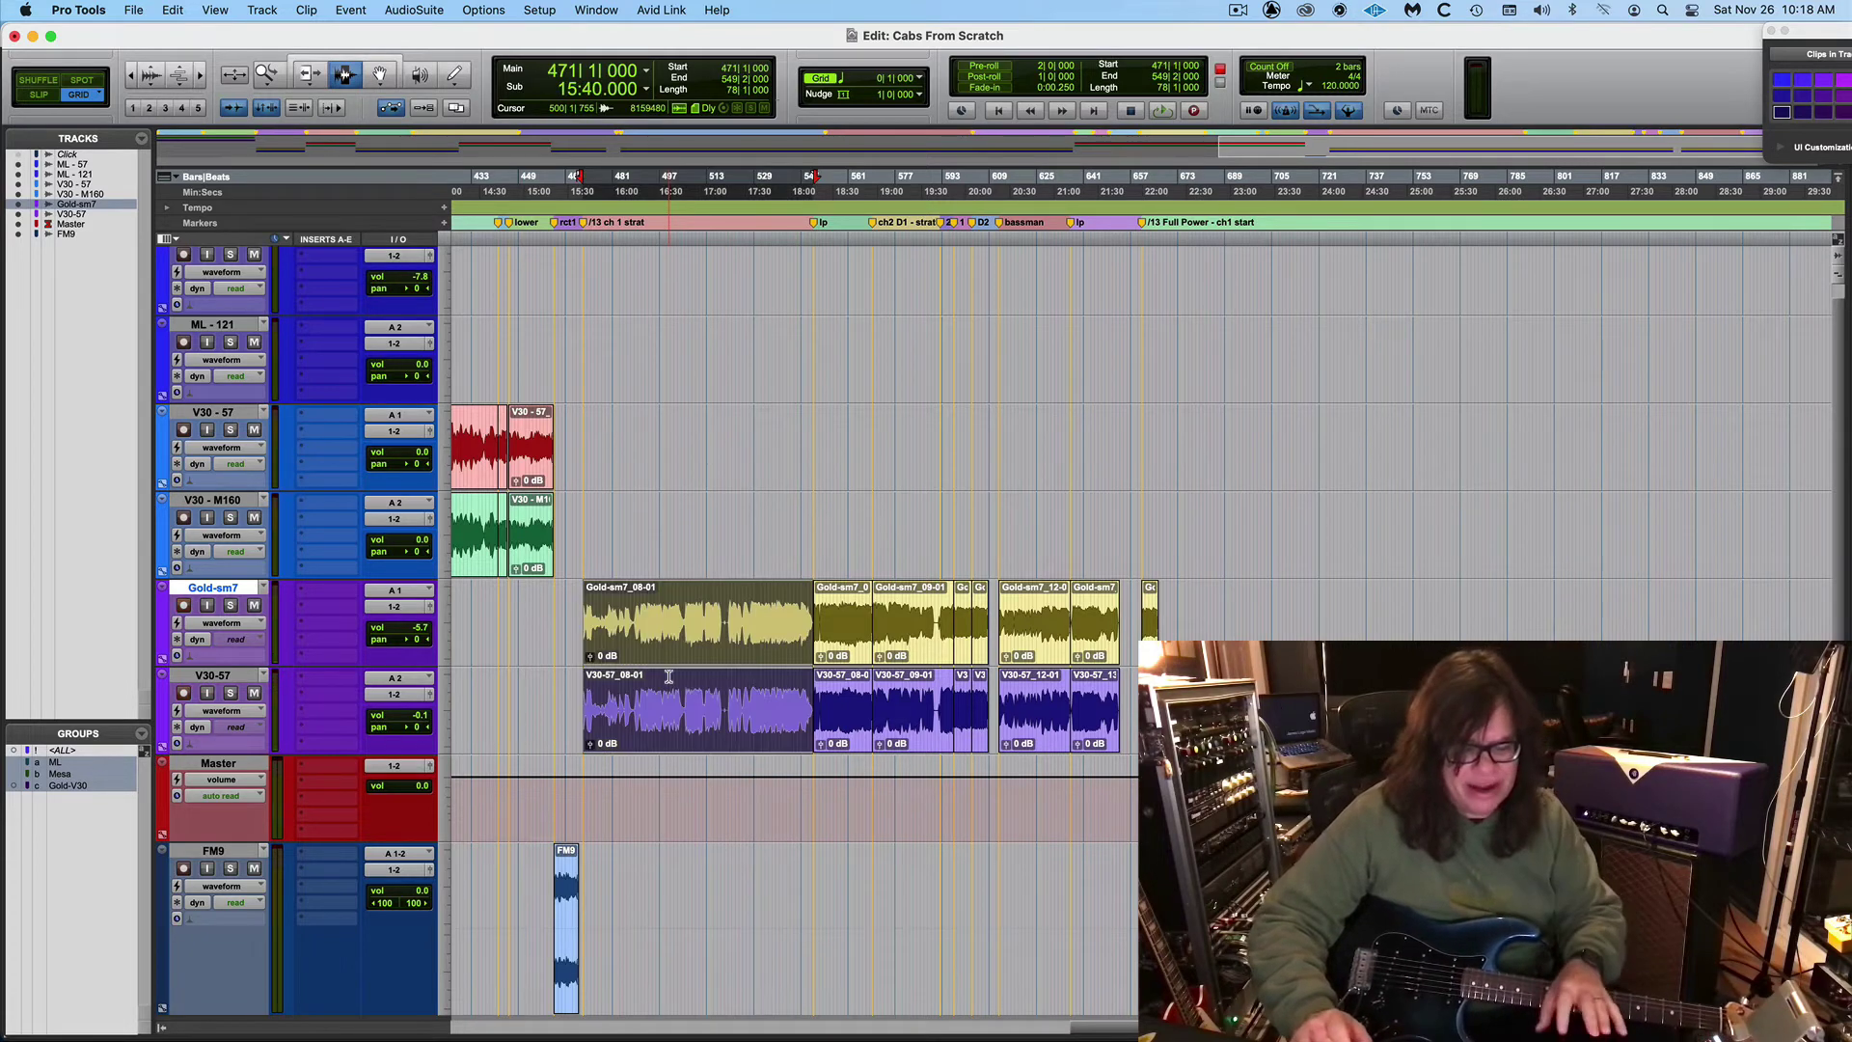
{"action": "key", "text": "space"}
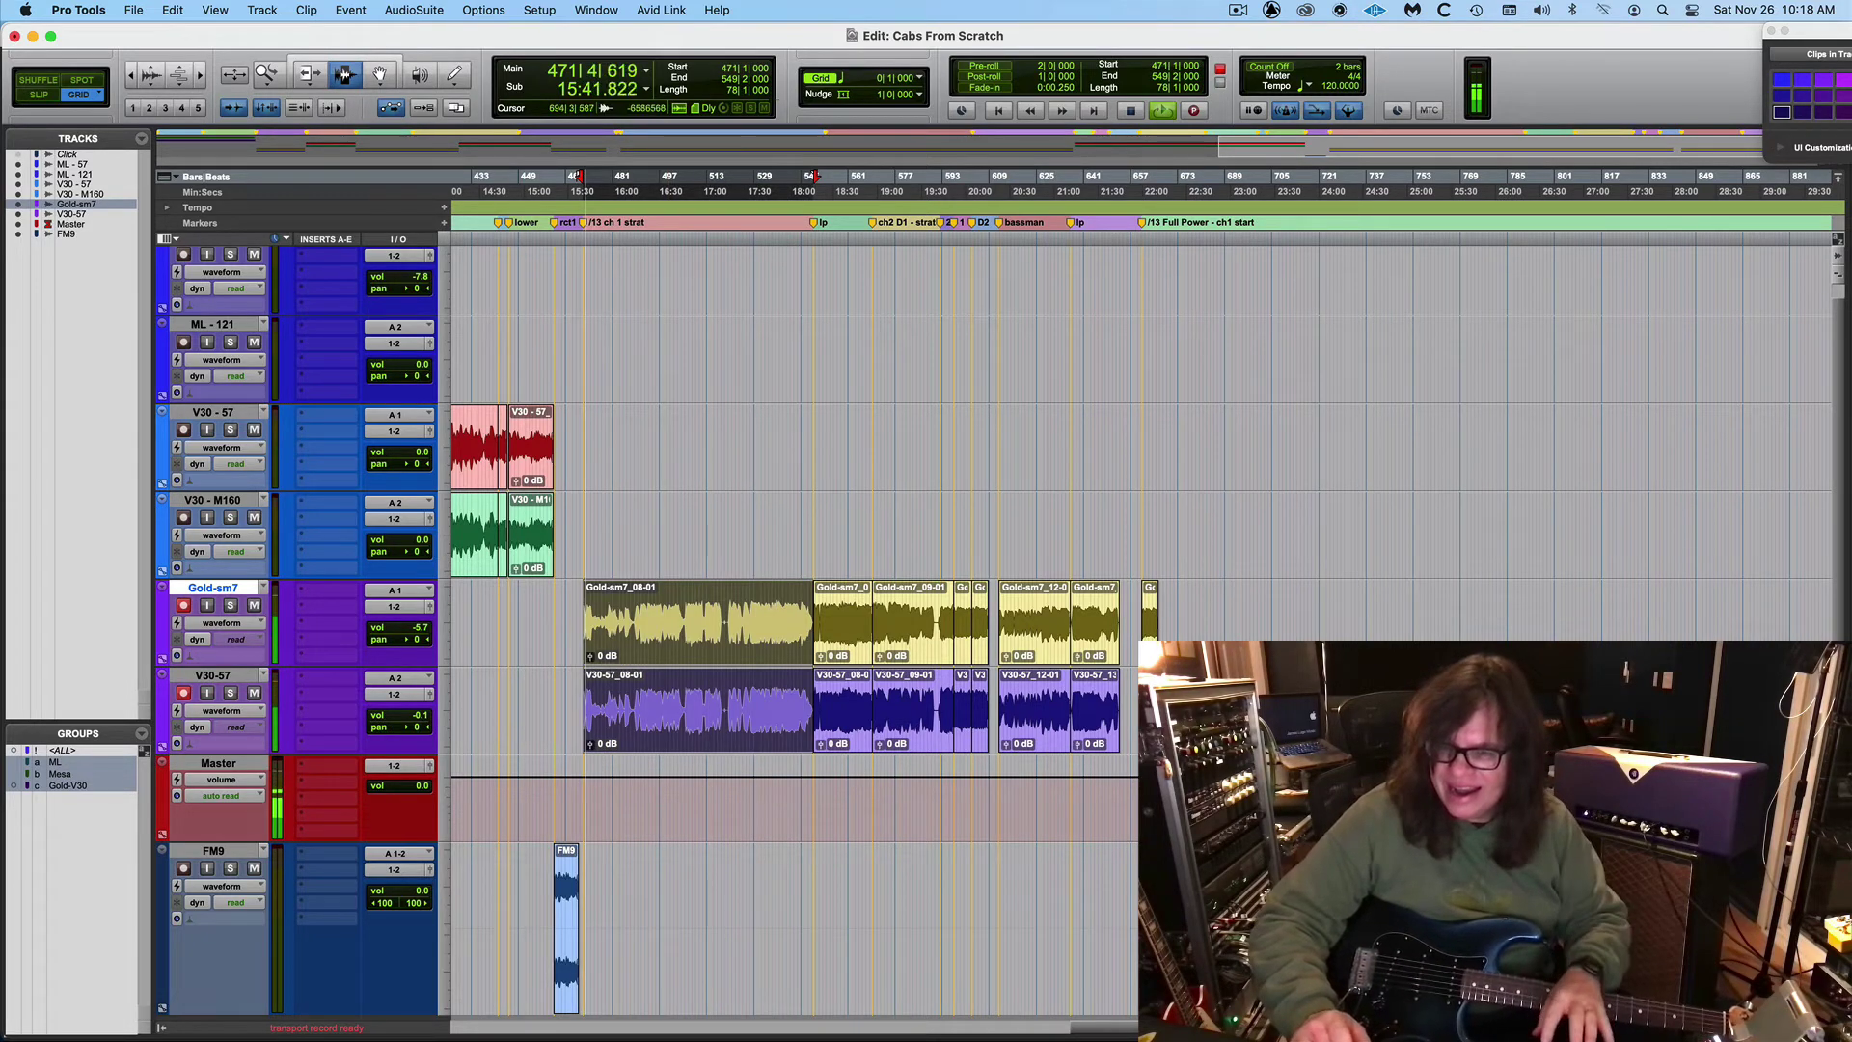
Play the new take at the "/13 Full Power - ch1 start" marker from bar 661, then remove that take.
{"action": "key", "text": "space"}
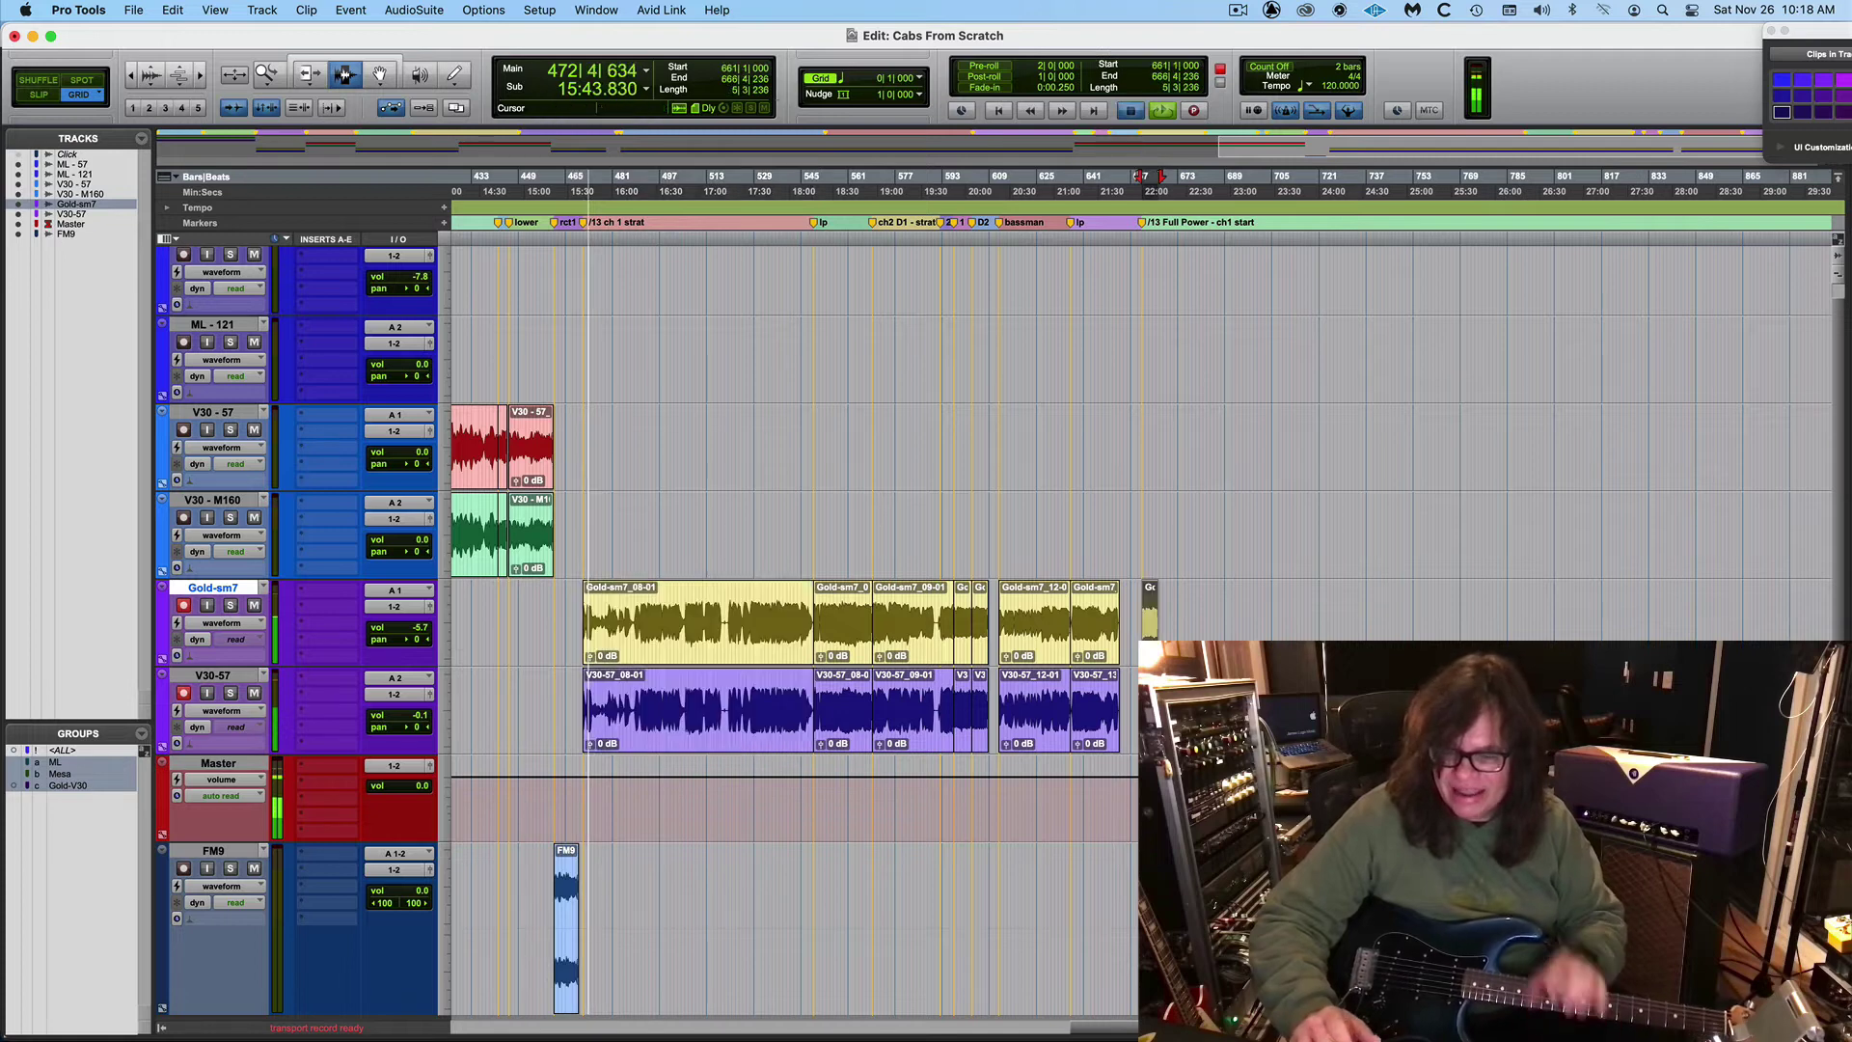
{"action": "key", "text": "space"}
{"action": "key", "text": "shift+r"}
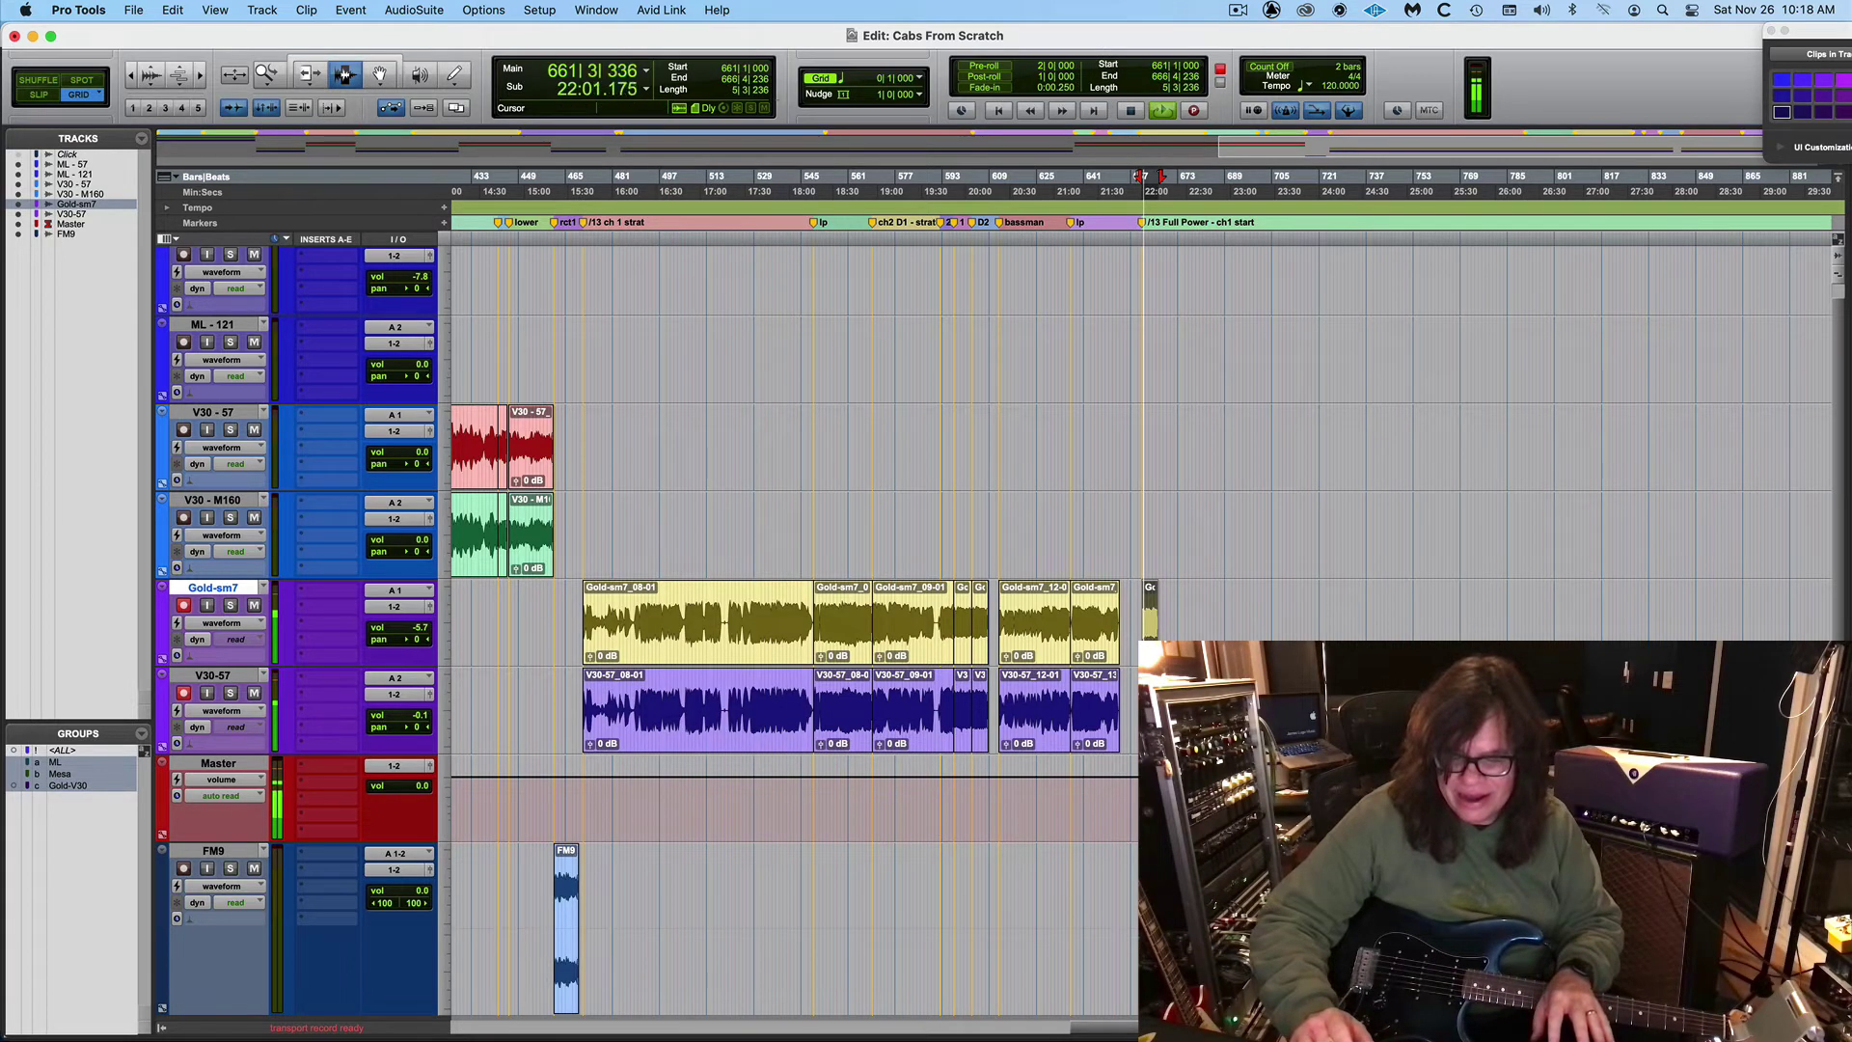
{"action": "key", "text": "super+bracketright"}
{"action": "key", "text": "super+bracketright"}
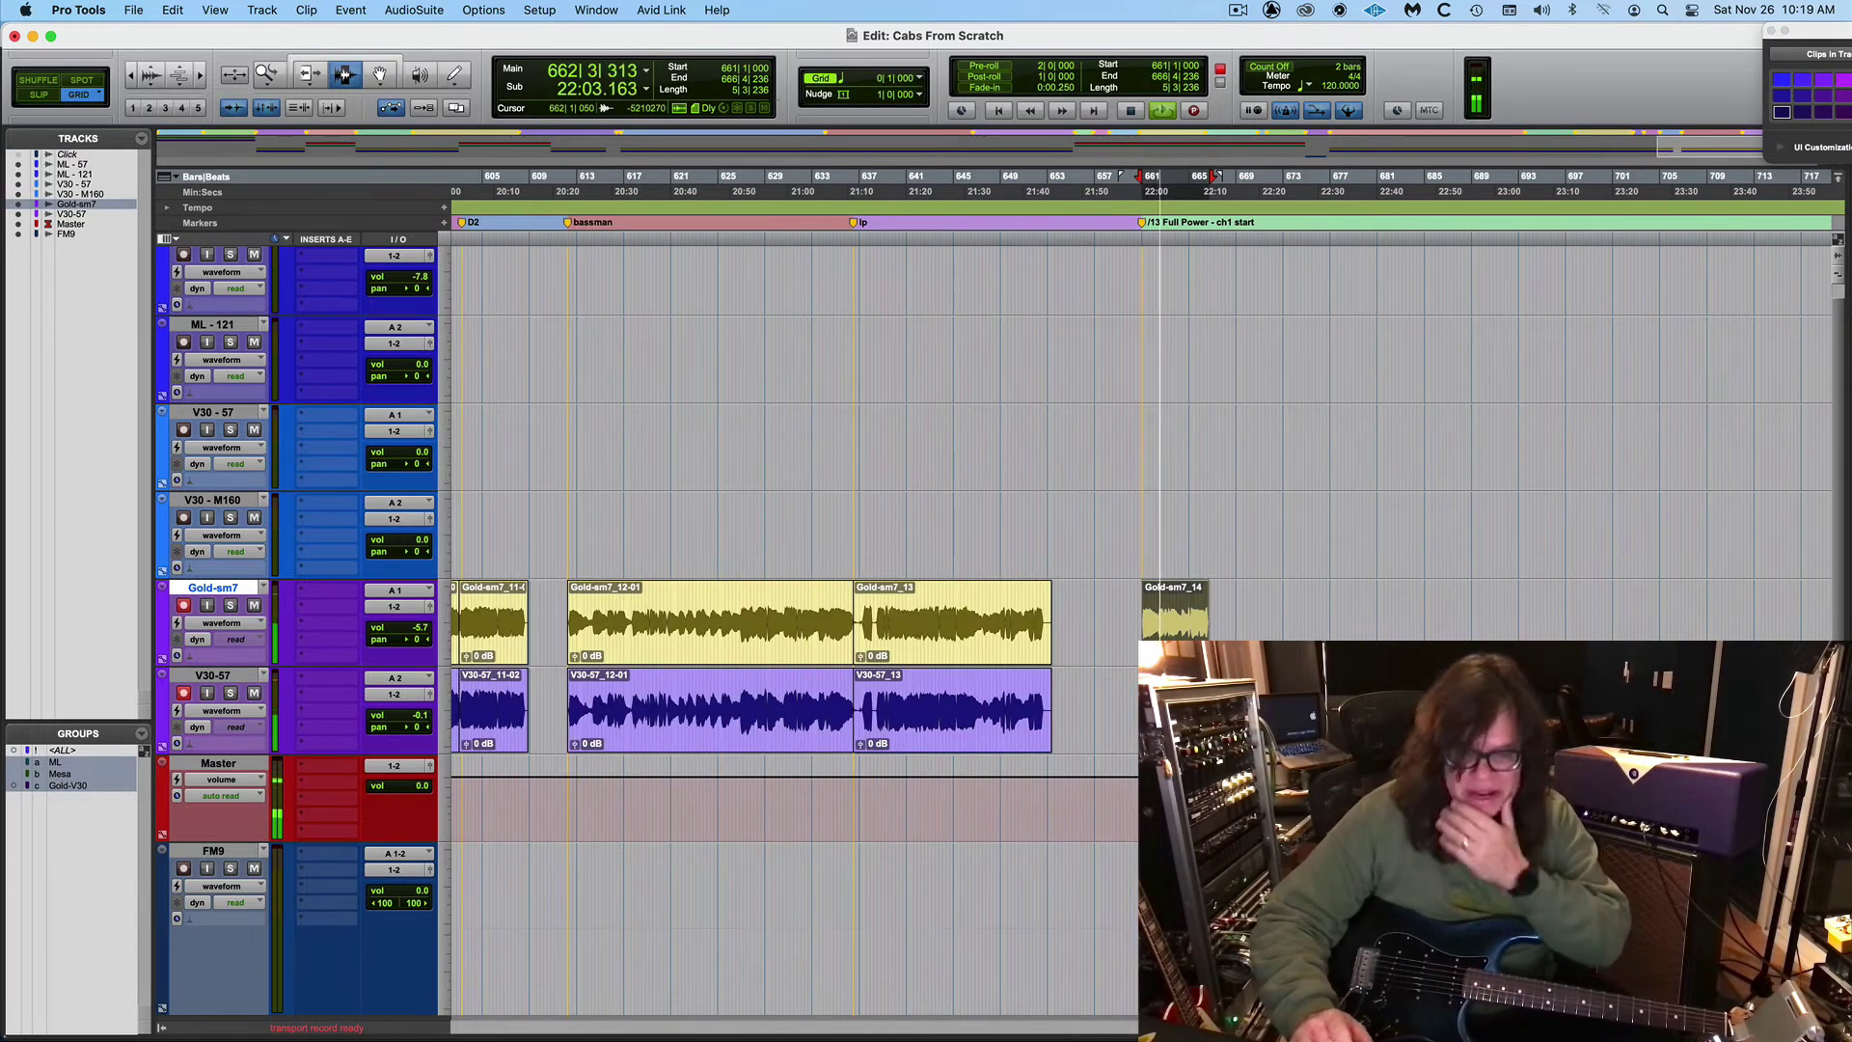
{"action": "key", "text": "super+period"}
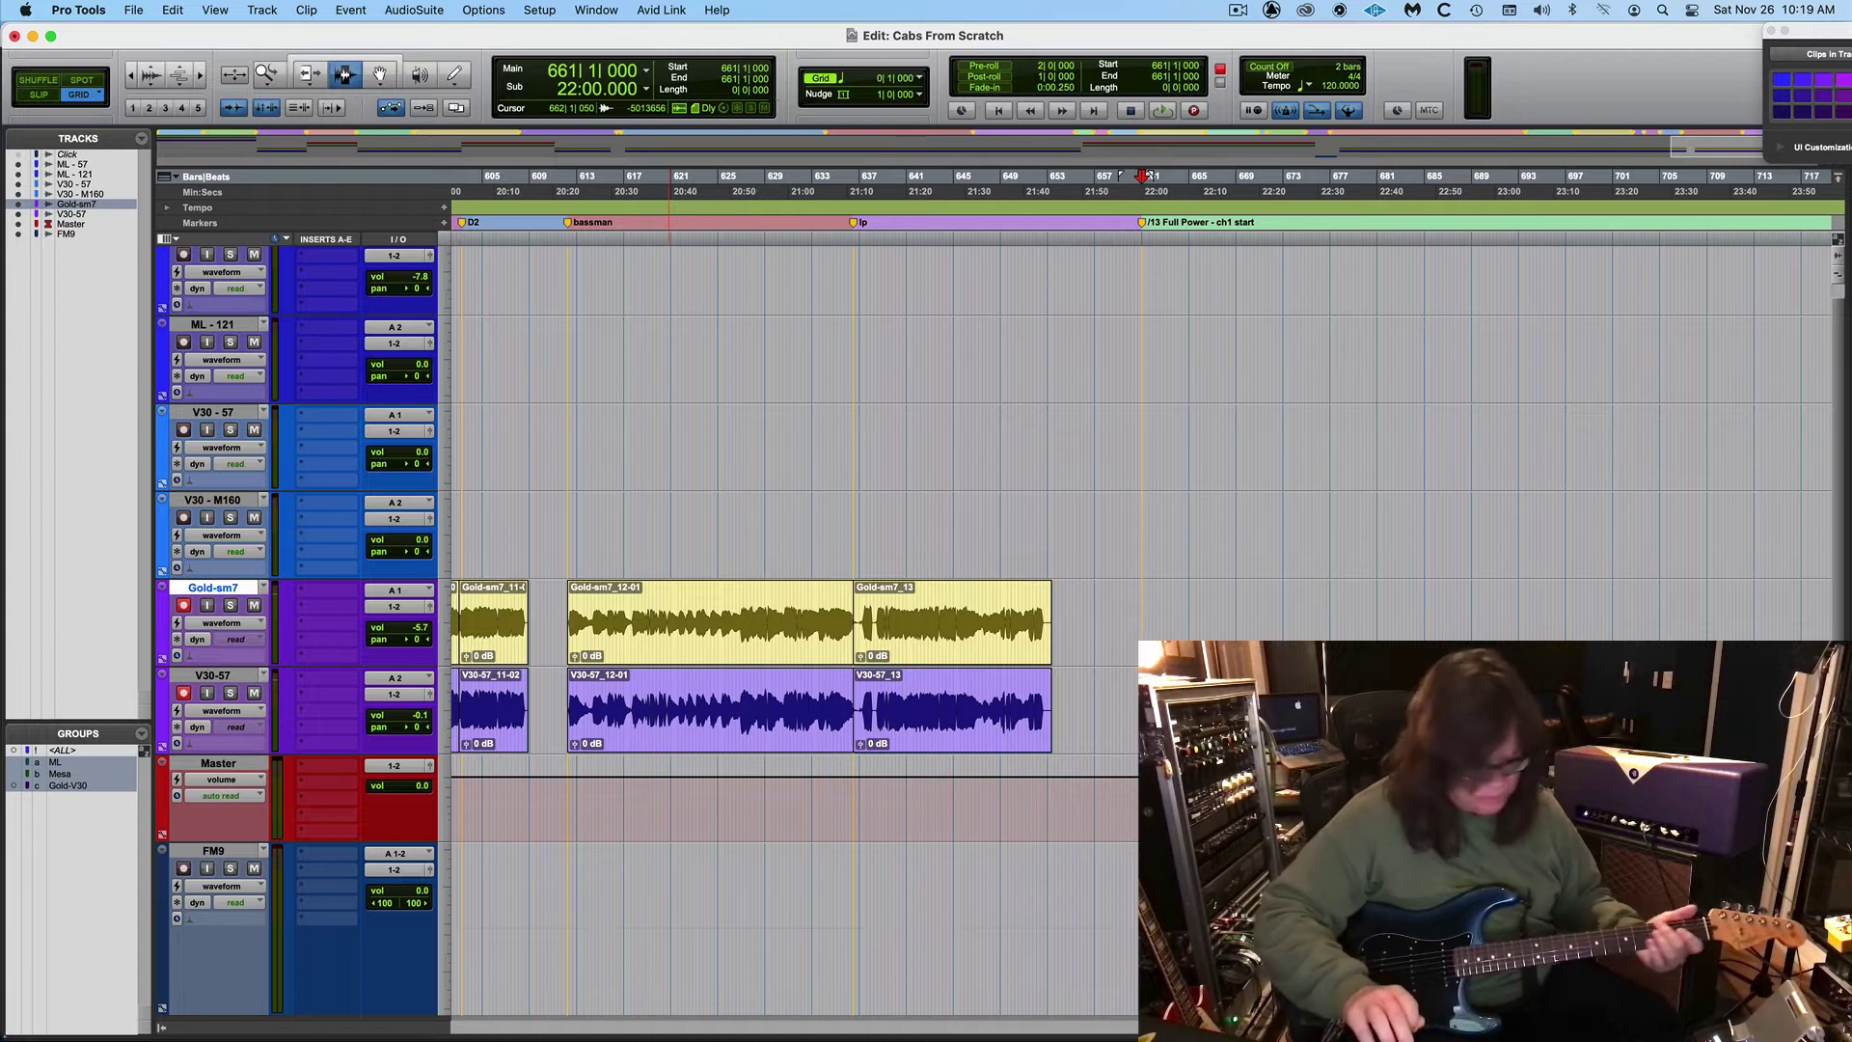
Record a replacement take on Gold-sm7 and V30-57 from the "/13 Full Power - ch1 start" marker and stop.
{"action": "key", "text": "super+space"}
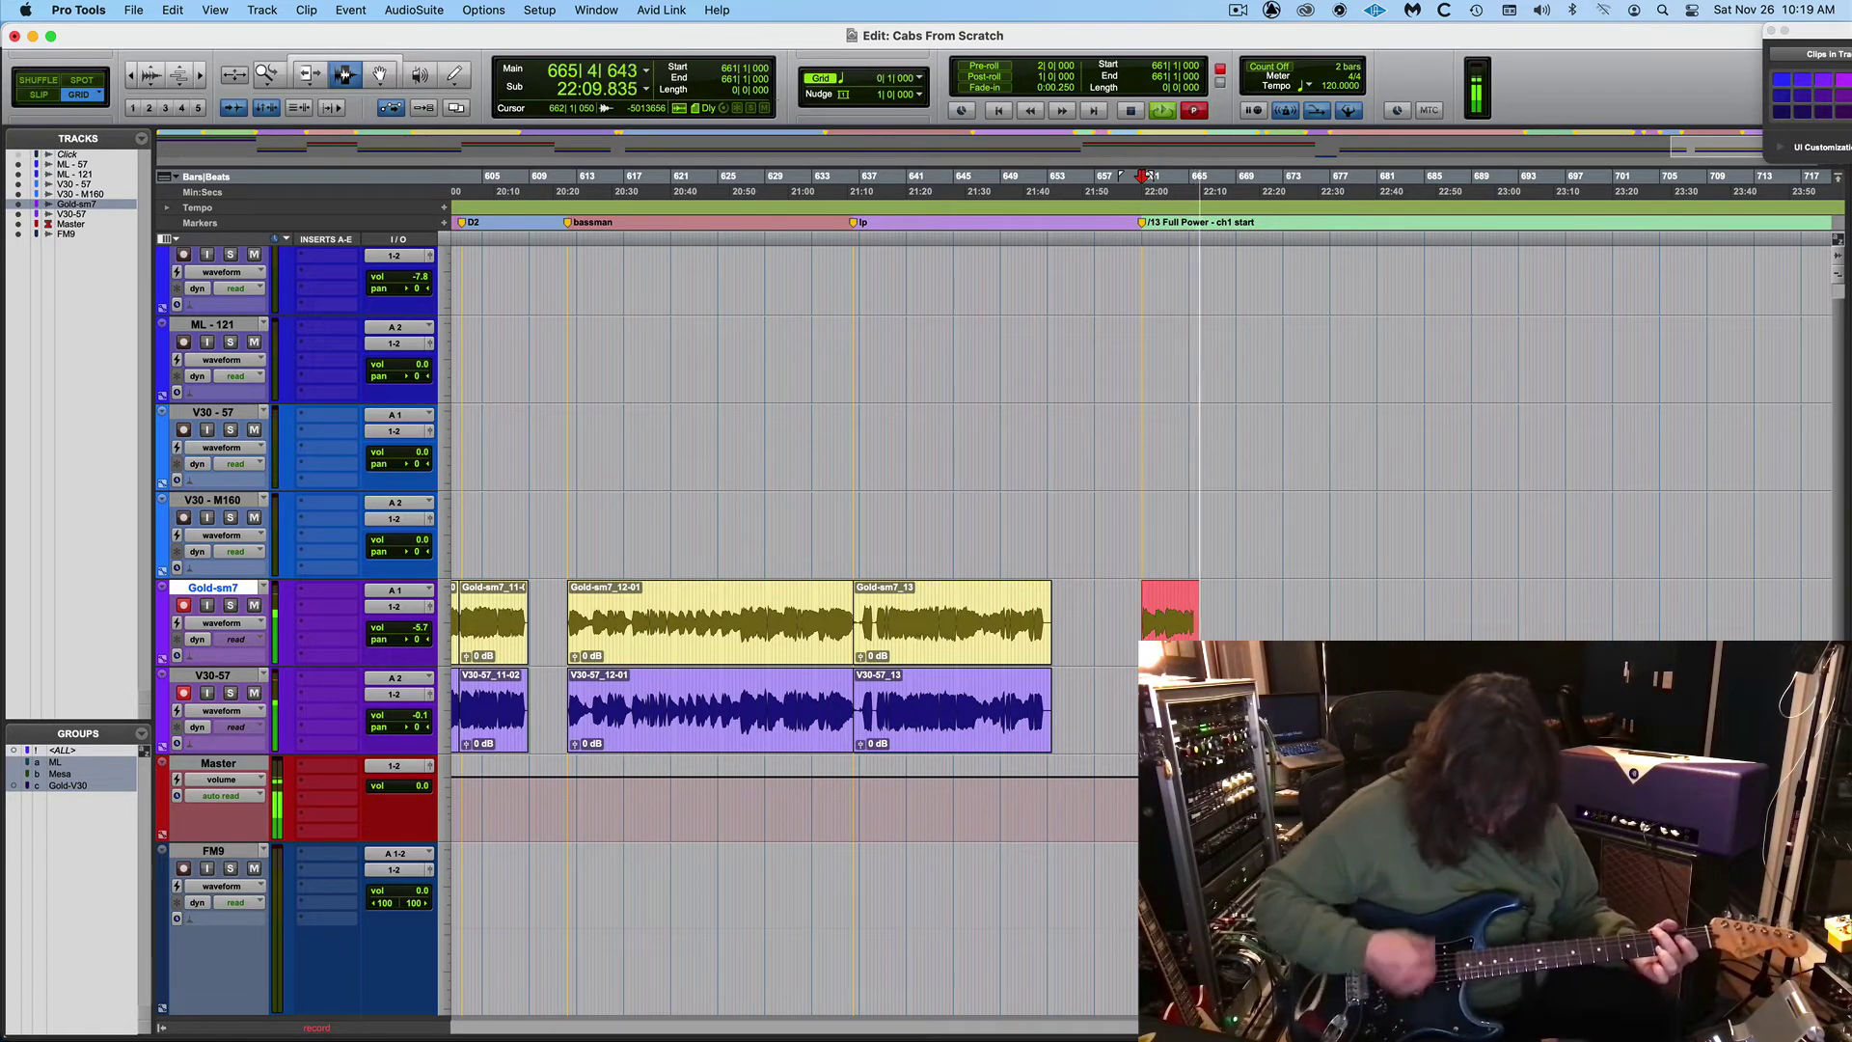
{"action": "key", "text": "space"}
Play the "/13 ch 1 strat" clips from bar 471 again to compare them with the replacement take.
{"action": "key", "text": "super+bracketleft"}
{"action": "key", "text": "super+bracketleft"}
{"action": "key", "text": "super+bracketleft"}
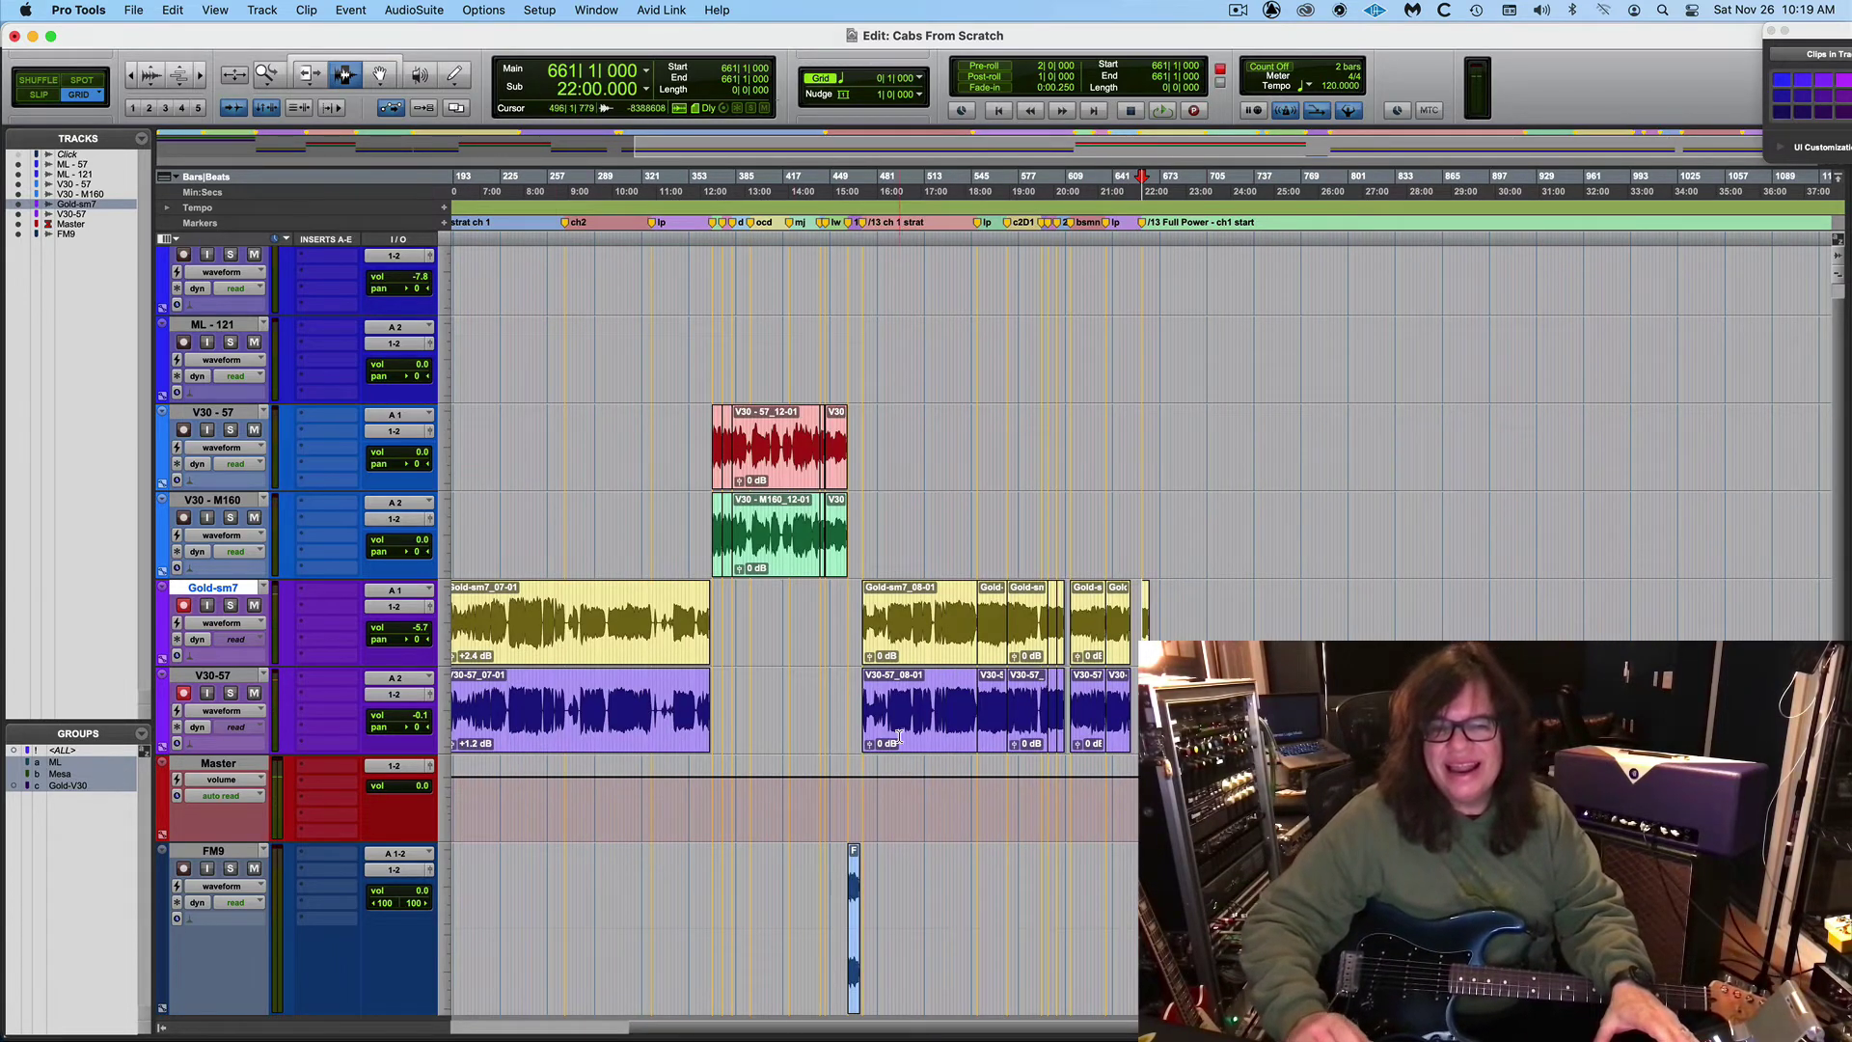
{"action": "double_click", "coordinate": [923, 705]}
{"action": "key", "text": "space"}
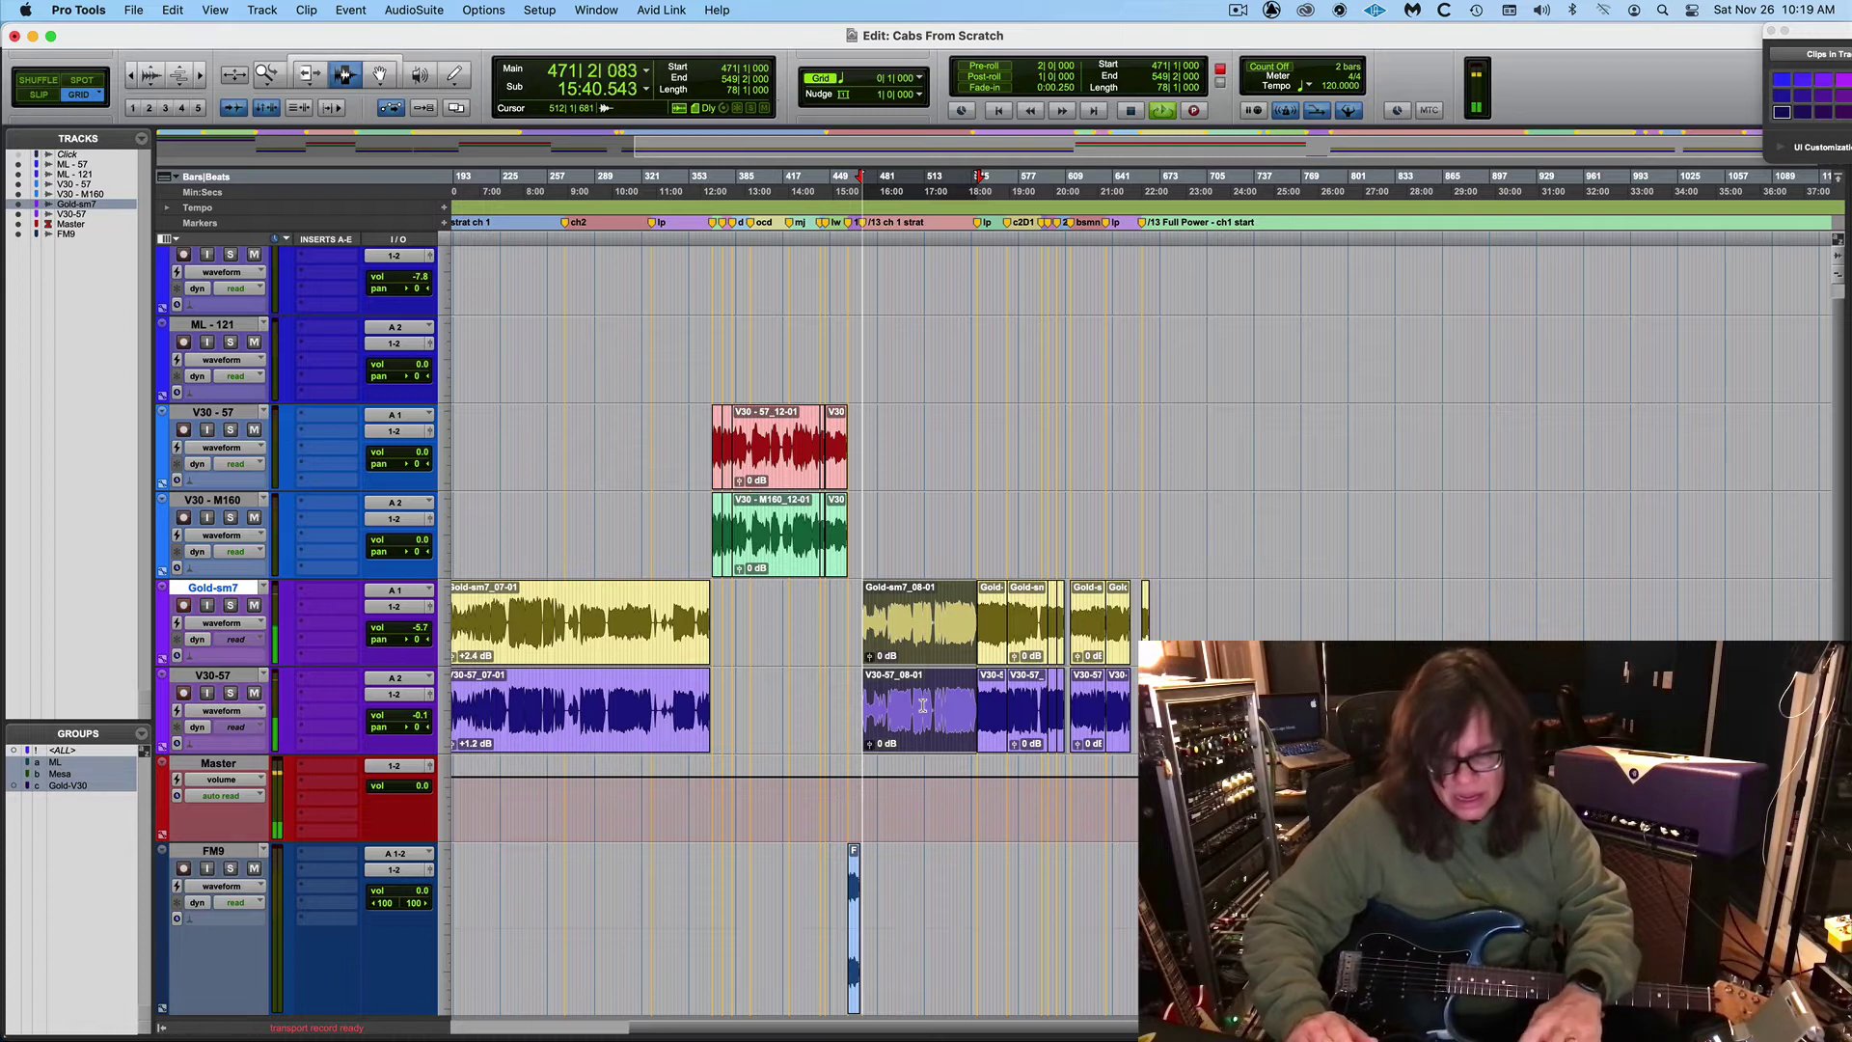
Select the replacement take at the "/13 Full Power - ch1 start" marker, play it from bar 661, and stop.
{"action": "key", "text": "super+bracketright"}
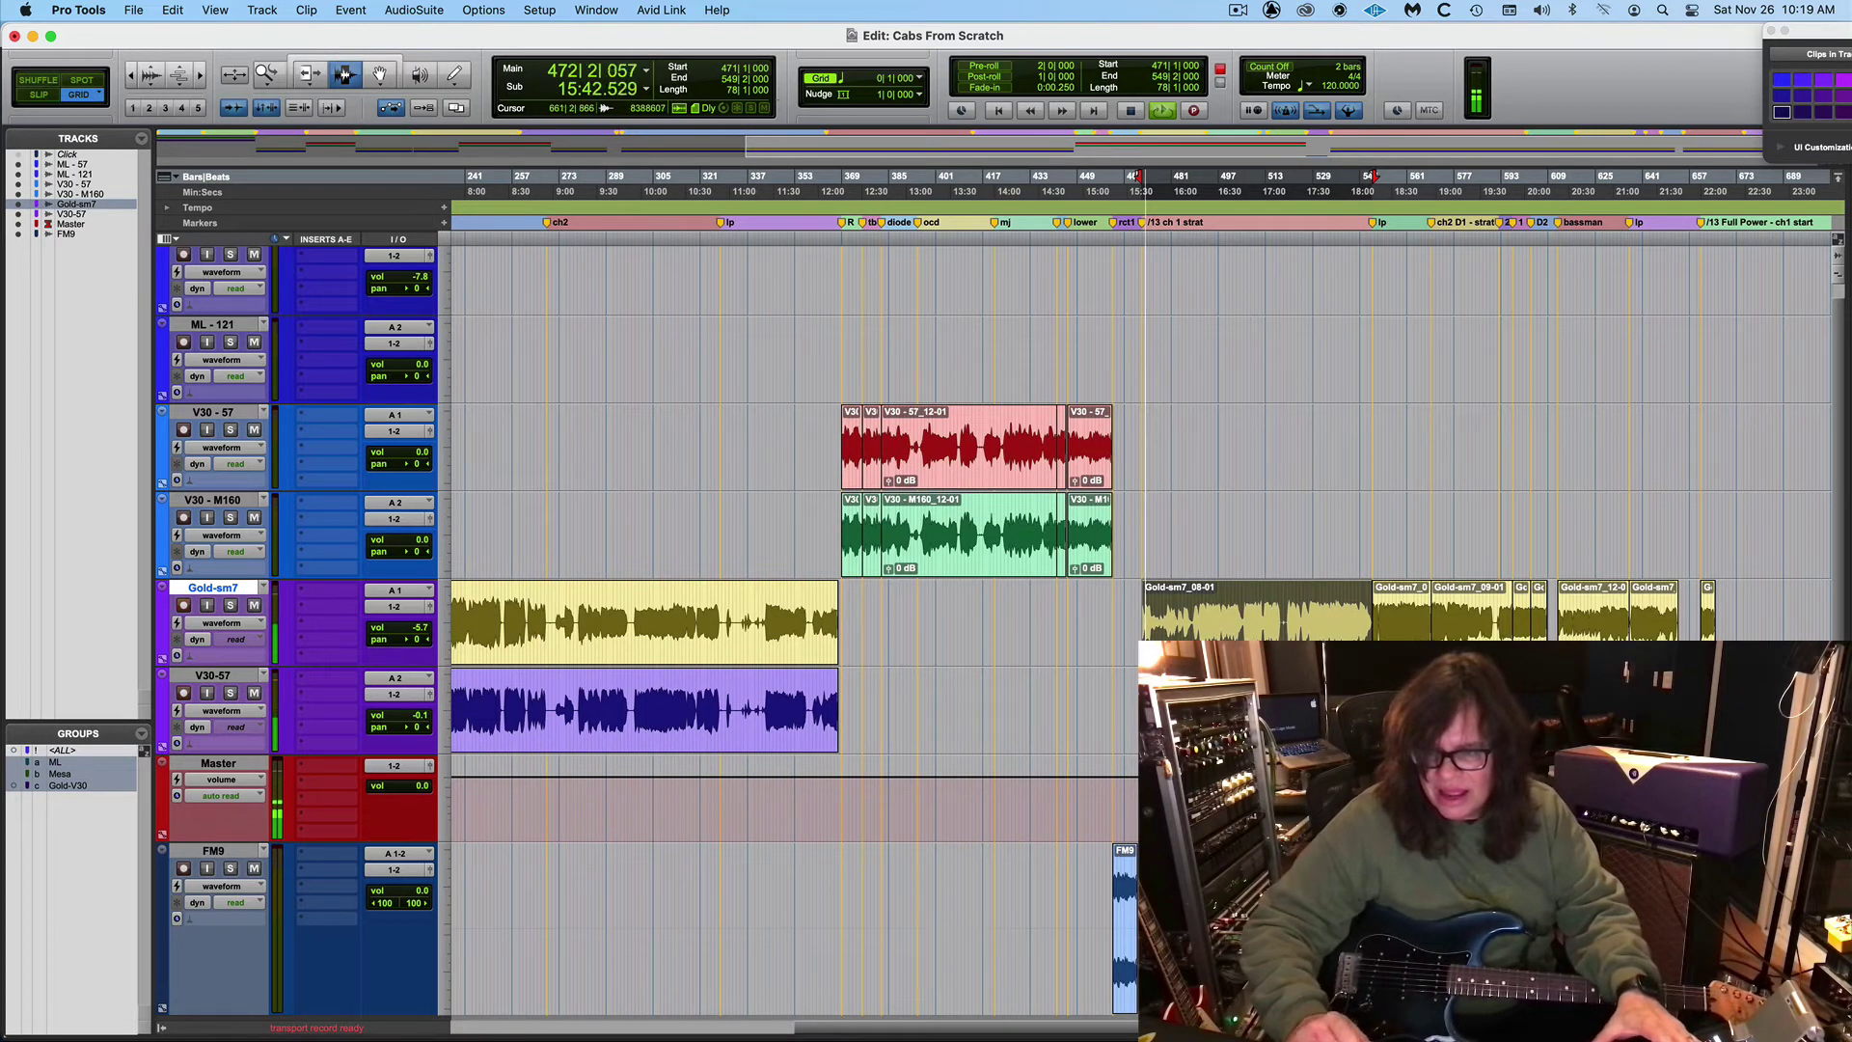
{"action": "left_click", "coordinate": [1708, 617]}
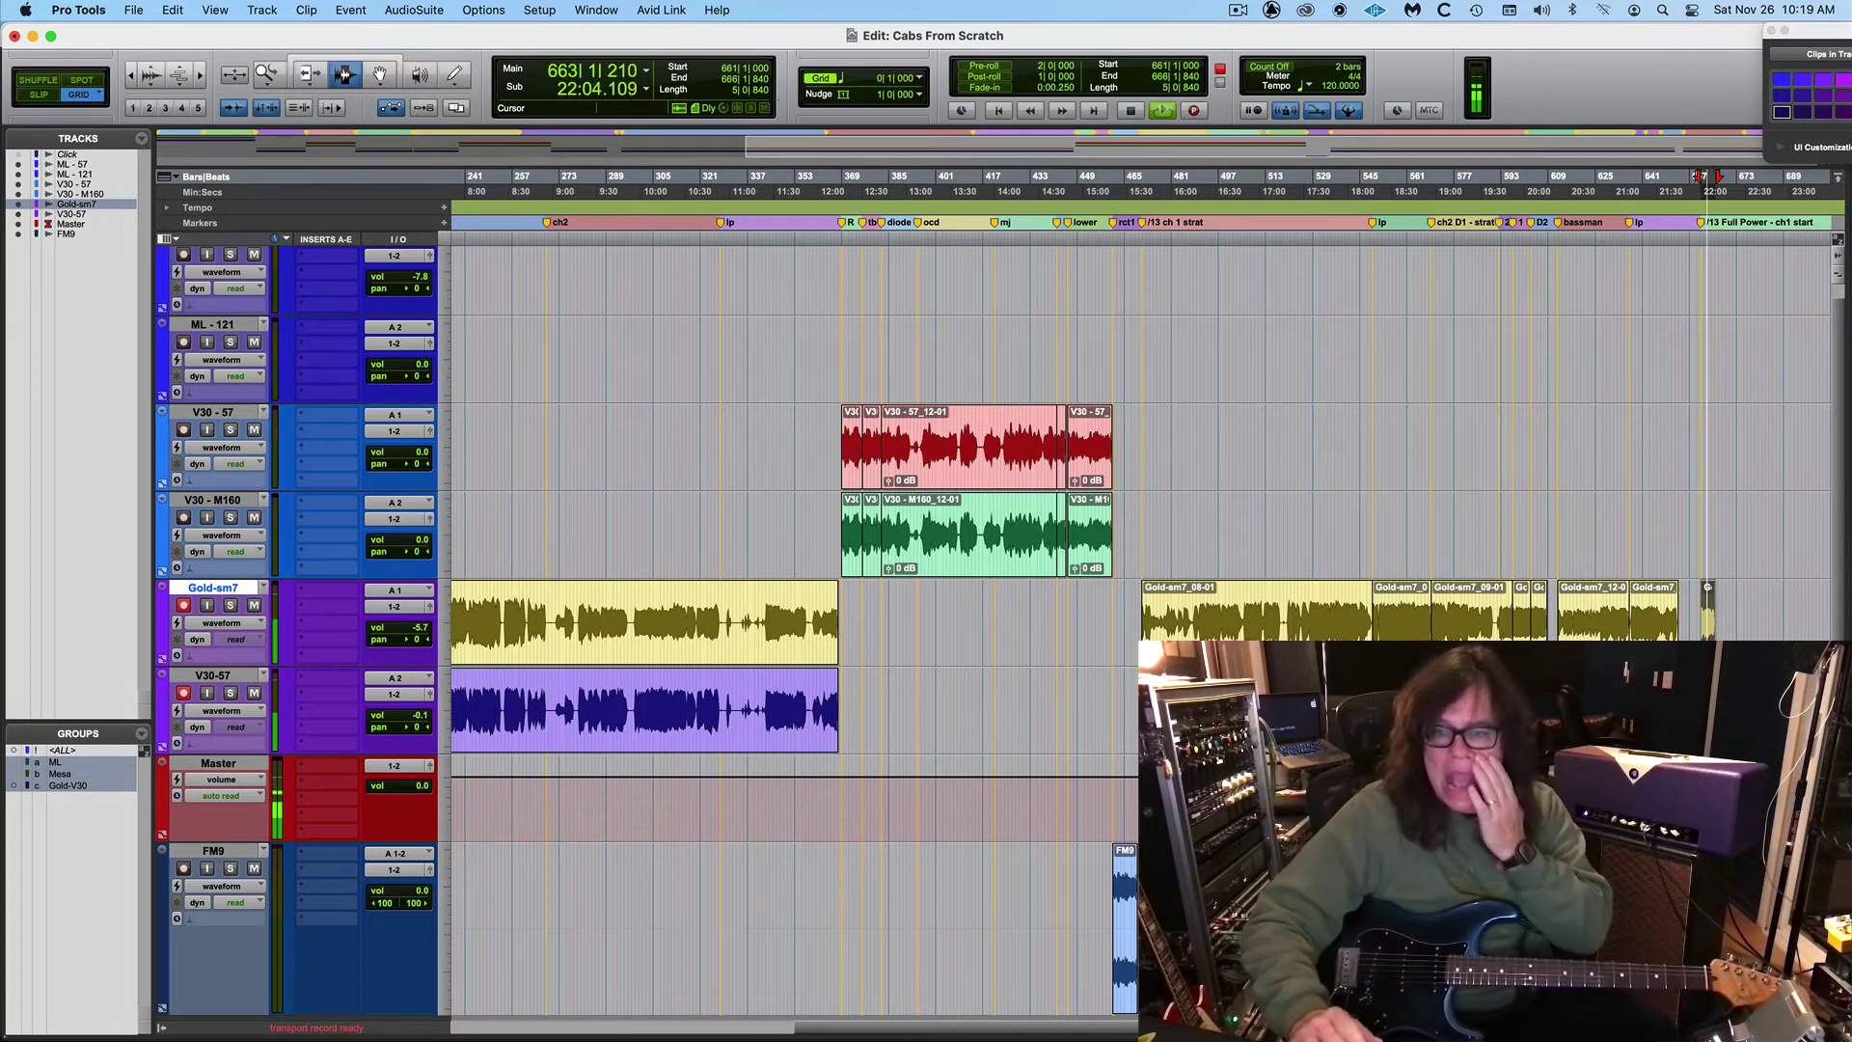
{"action": "key", "text": "super+bracketleft"}
{"action": "key", "text": "space"}
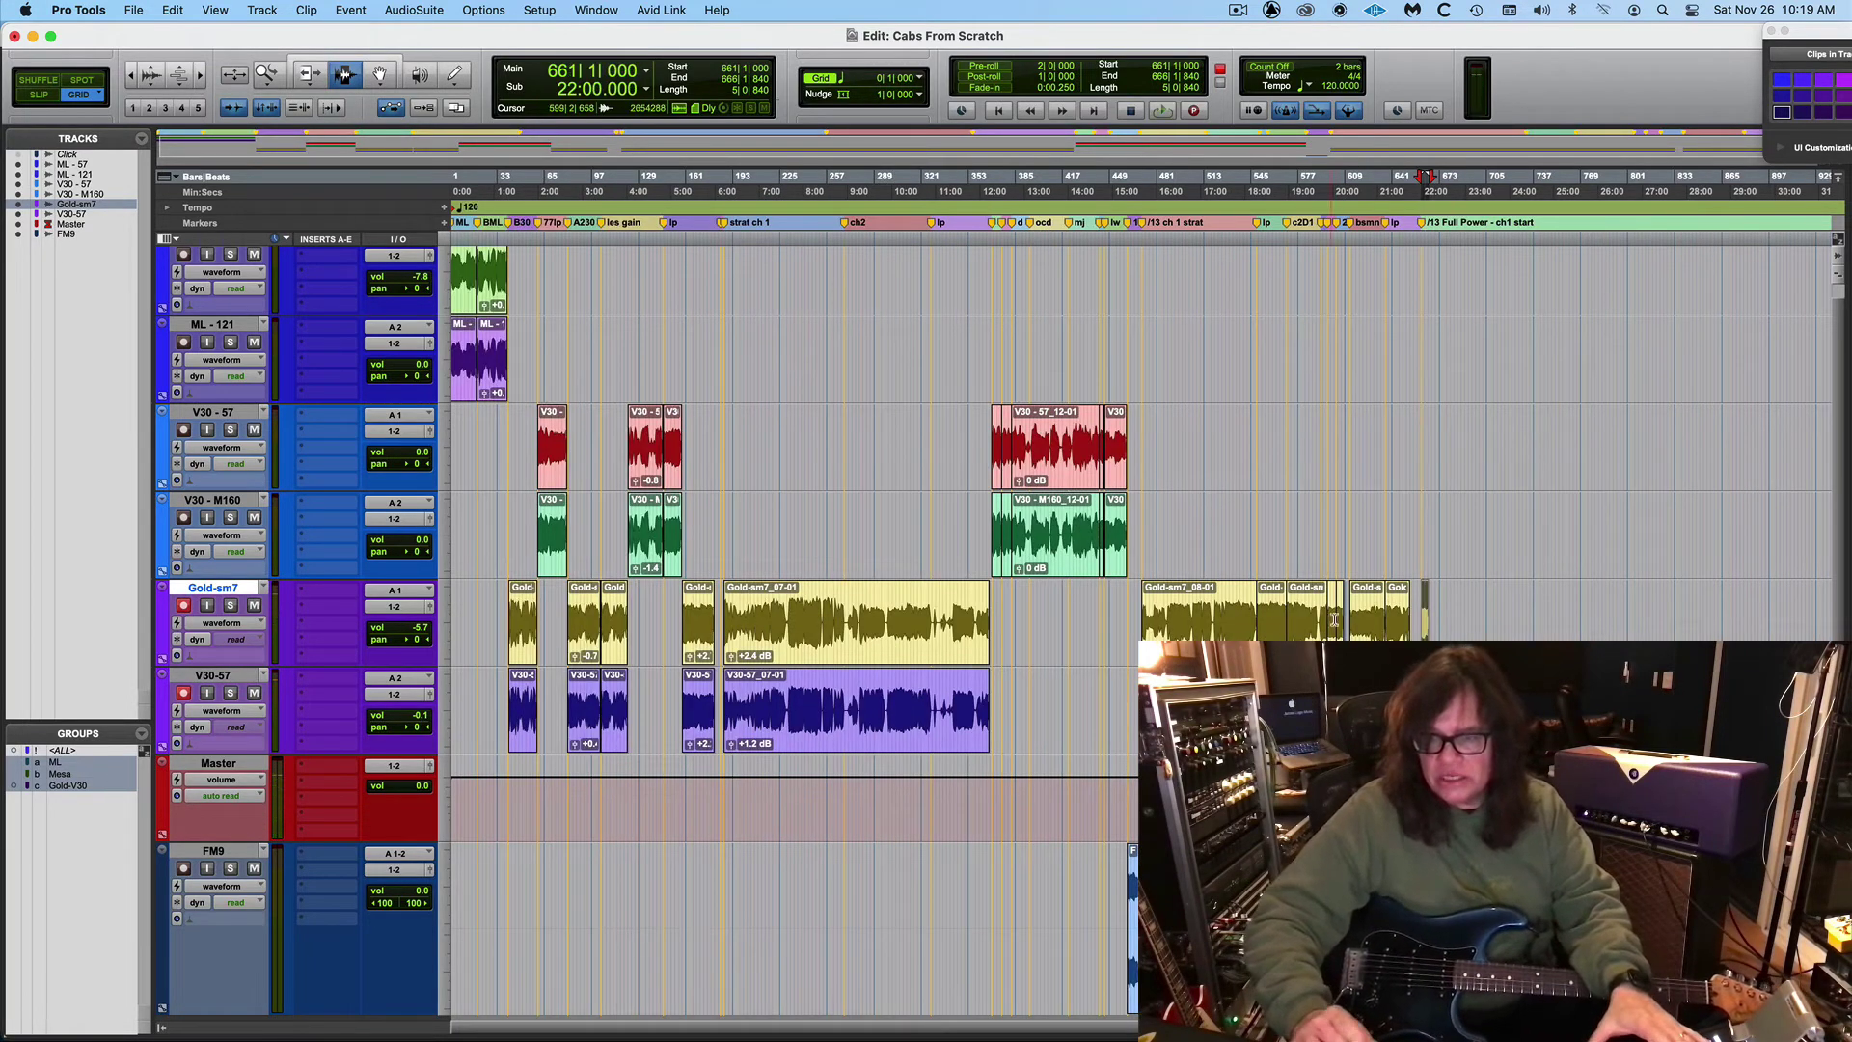
Place the edit cursor at bar 661, at the start of the take under the "/13 Full Power - ch1 start" marker.
{"action": "left_click", "coordinate": [1413, 618]}
{"action": "key", "text": "super+bracketright"}
{"action": "key", "text": "super+bracketright"}
{"action": "key", "text": "super+bracketright"}
{"action": "key", "text": "super+bracketright"}
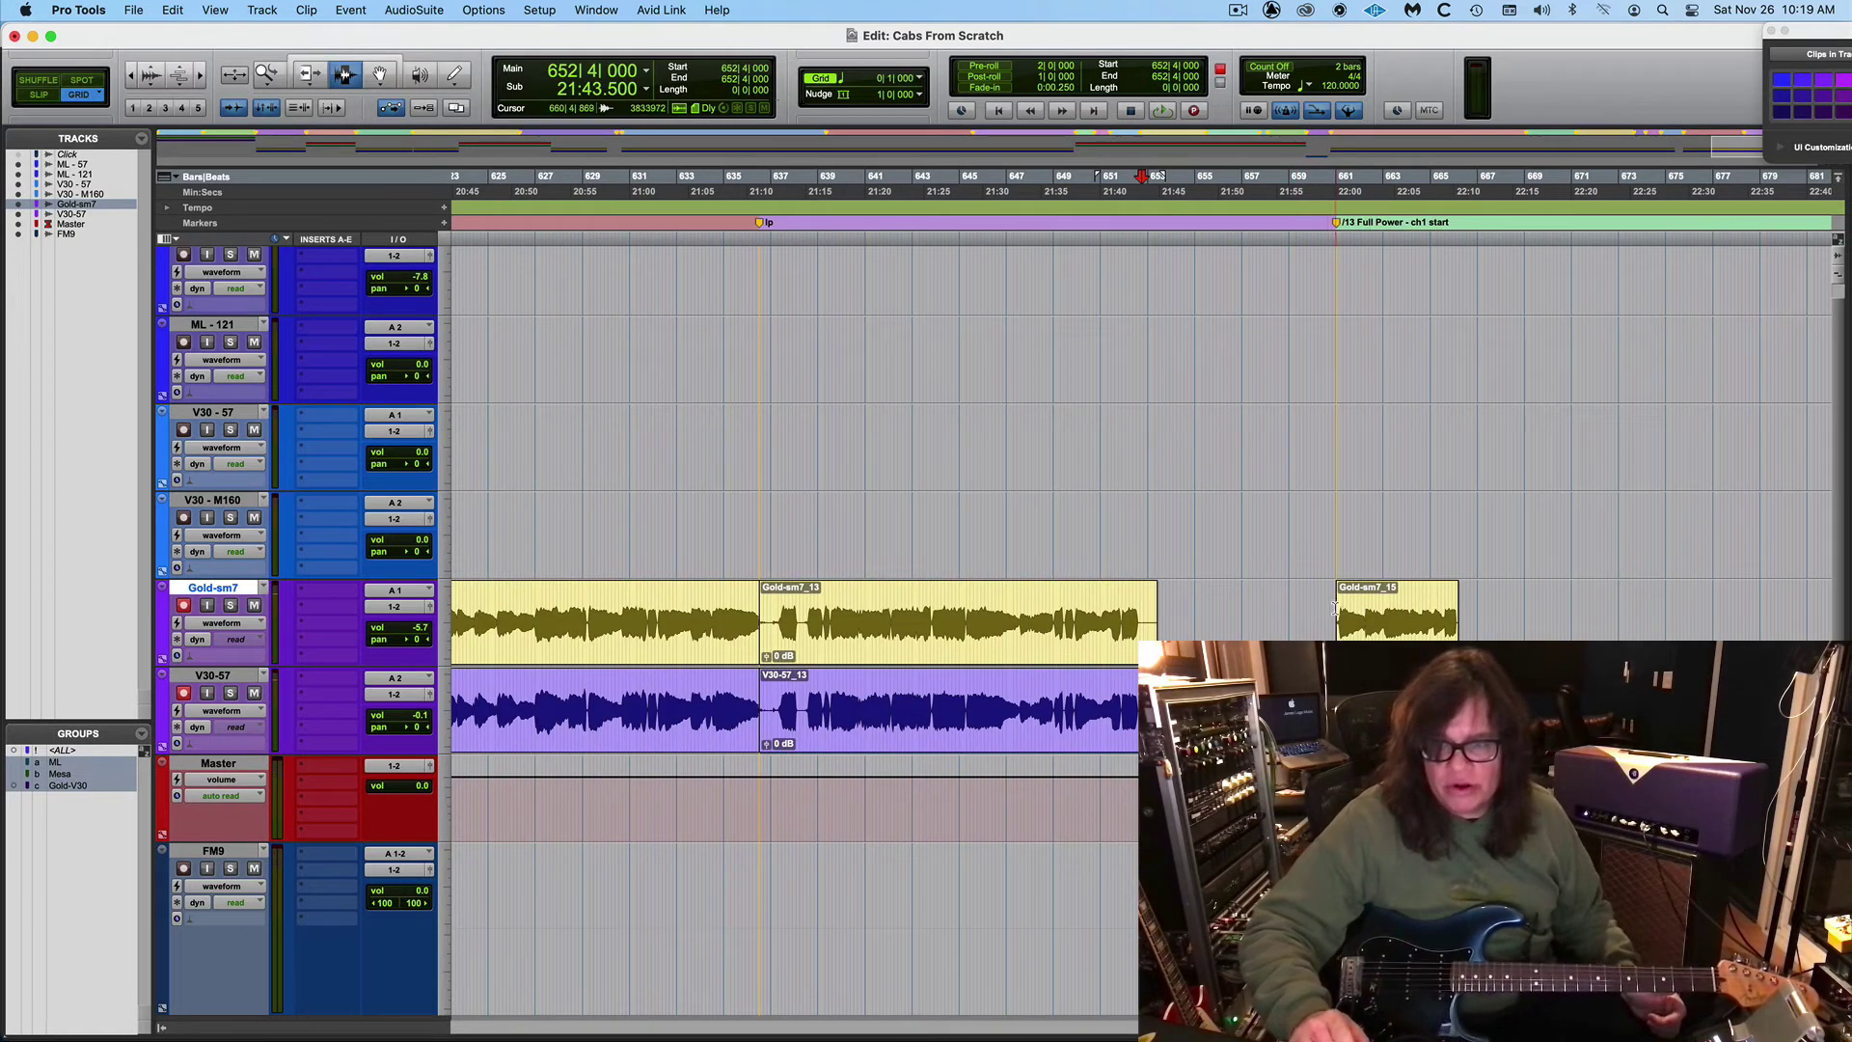
{"action": "left_click", "coordinate": [1336, 608]}
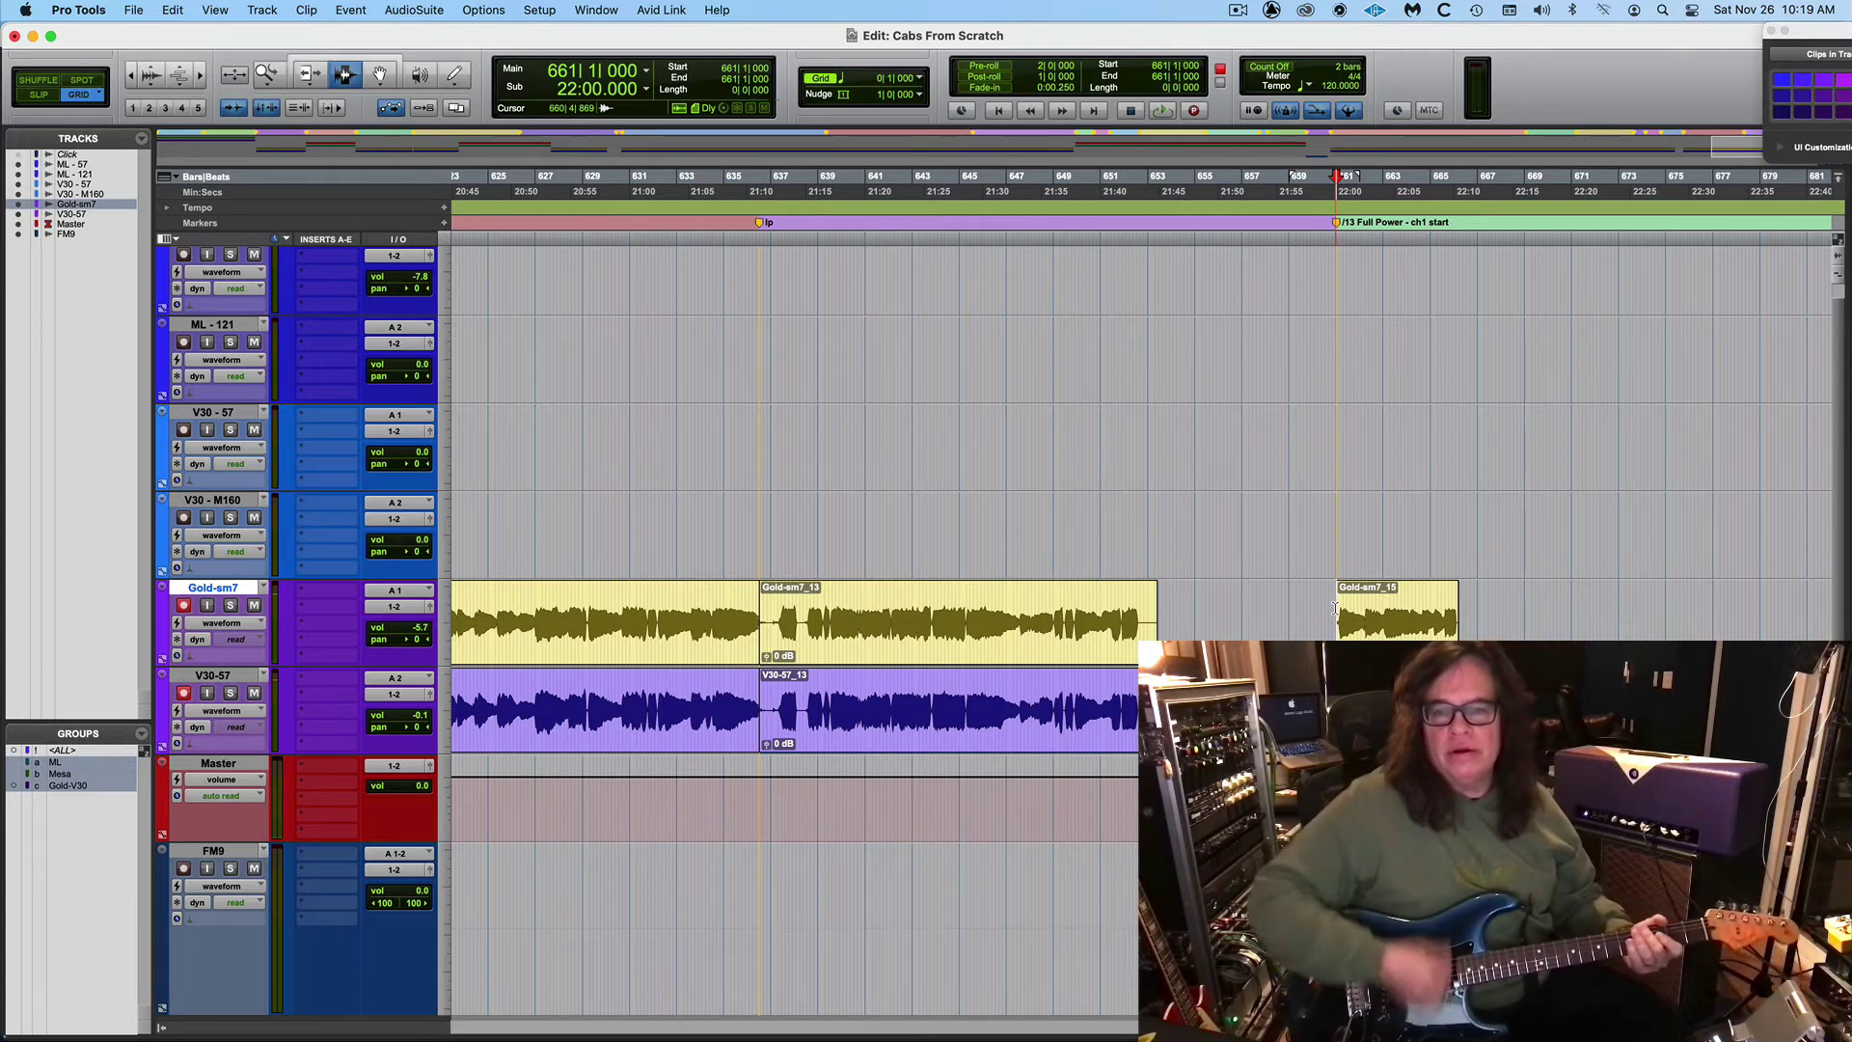
Start recording over the existing take from bar 661, then cancel and discard the recording.
{"action": "key", "text": "super+space"}
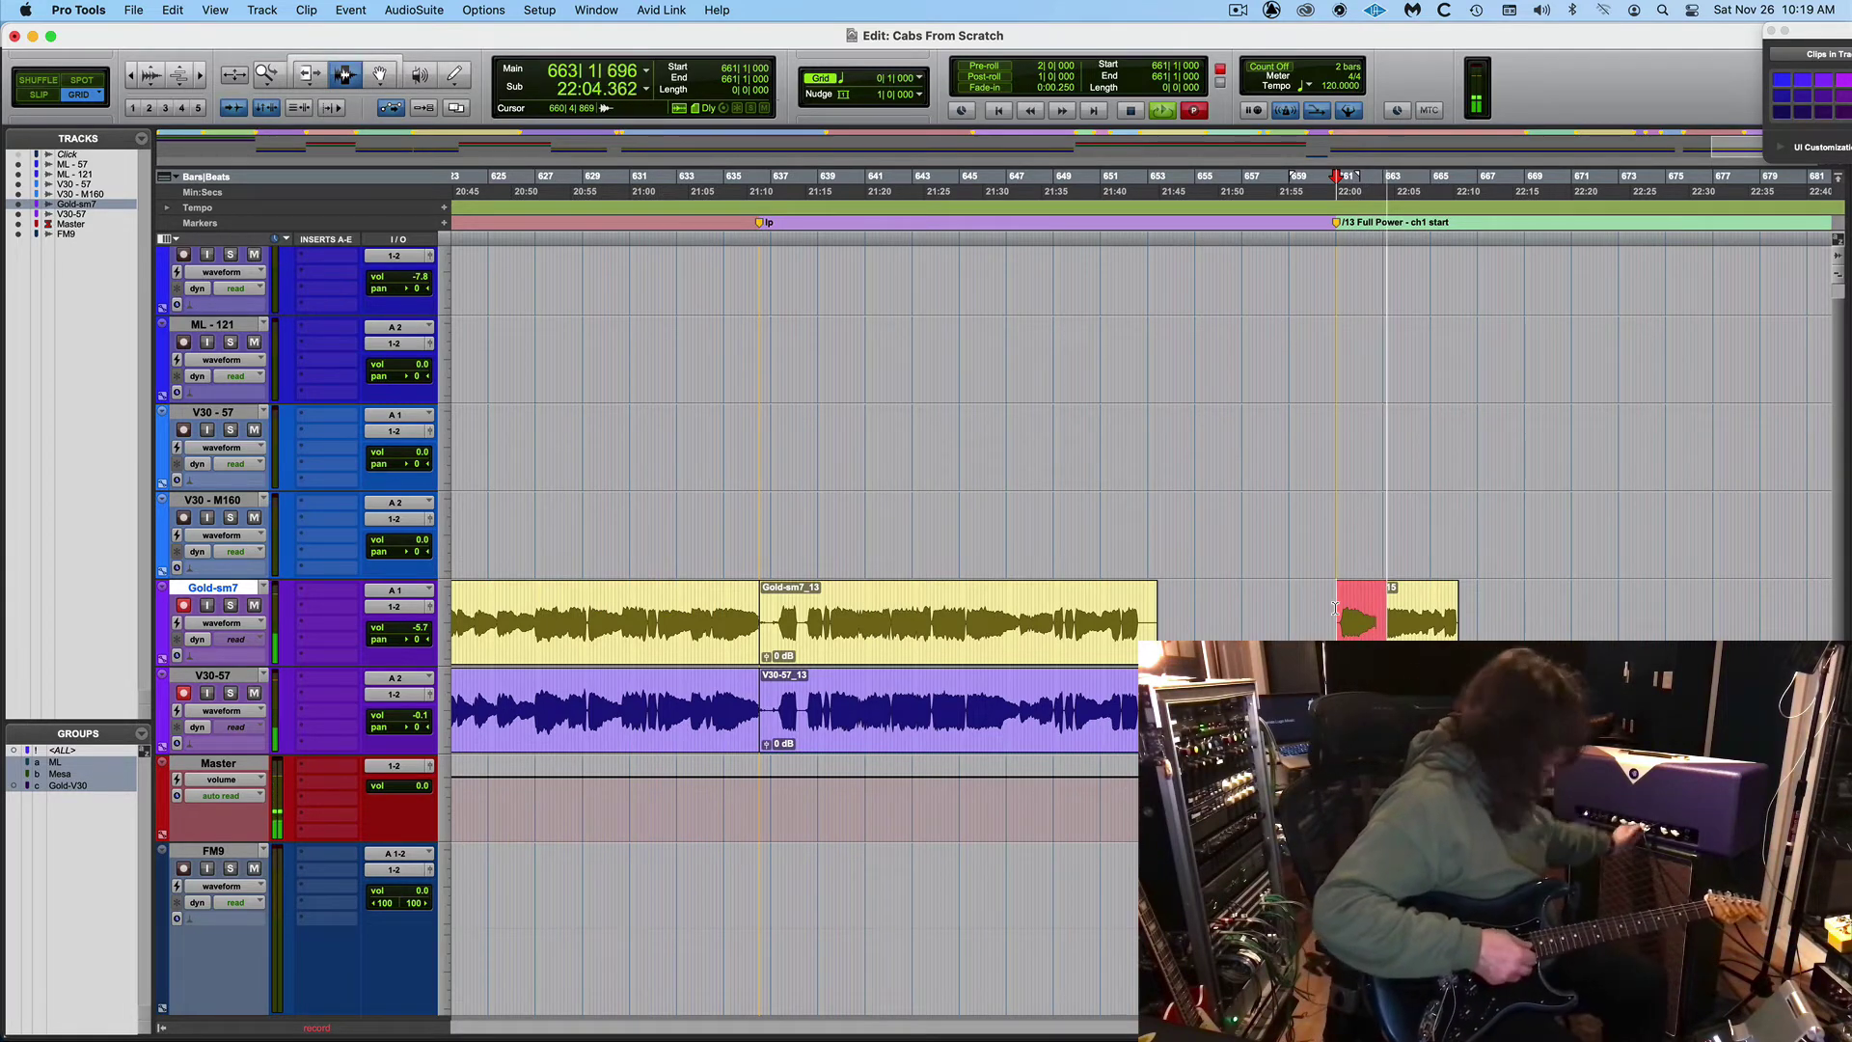
{"action": "key", "text": "super+period"}
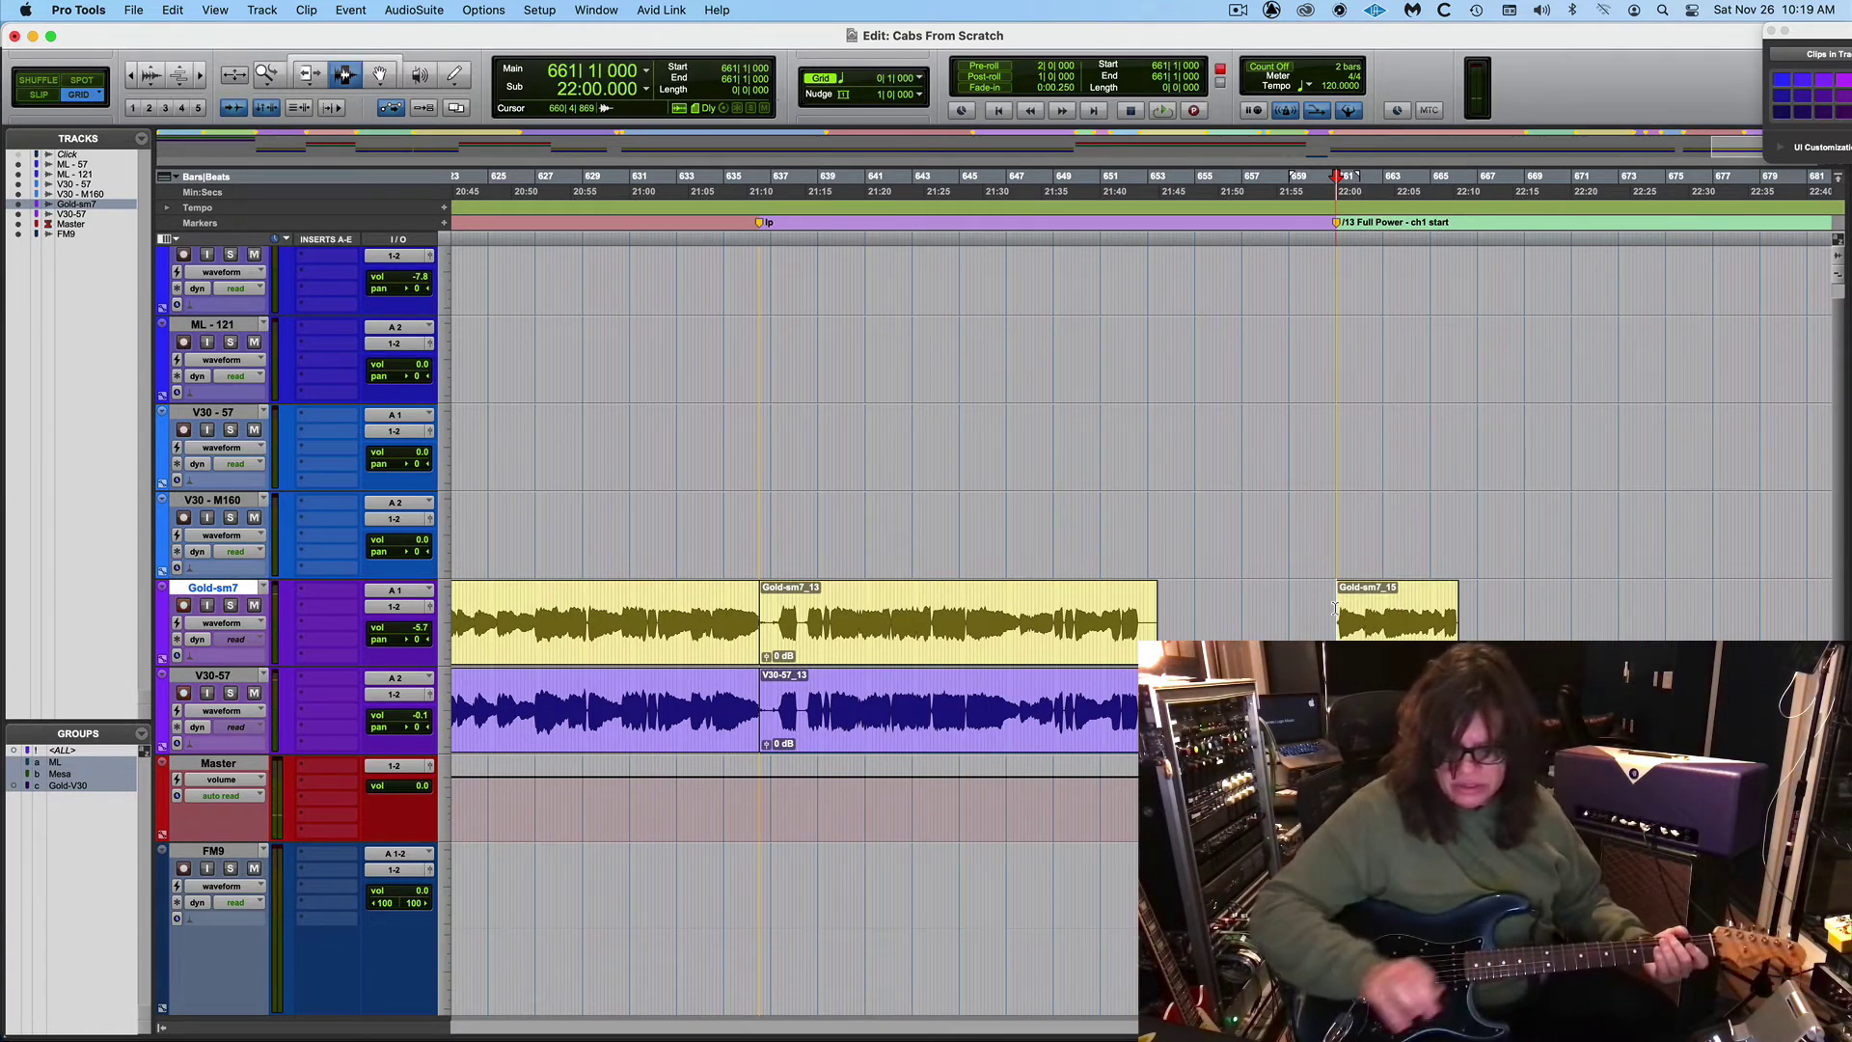
Start recording a new take from bar 661 and add a marker named "oiut" at about bar 674 while recording.
{"action": "key", "text": "super+space"}
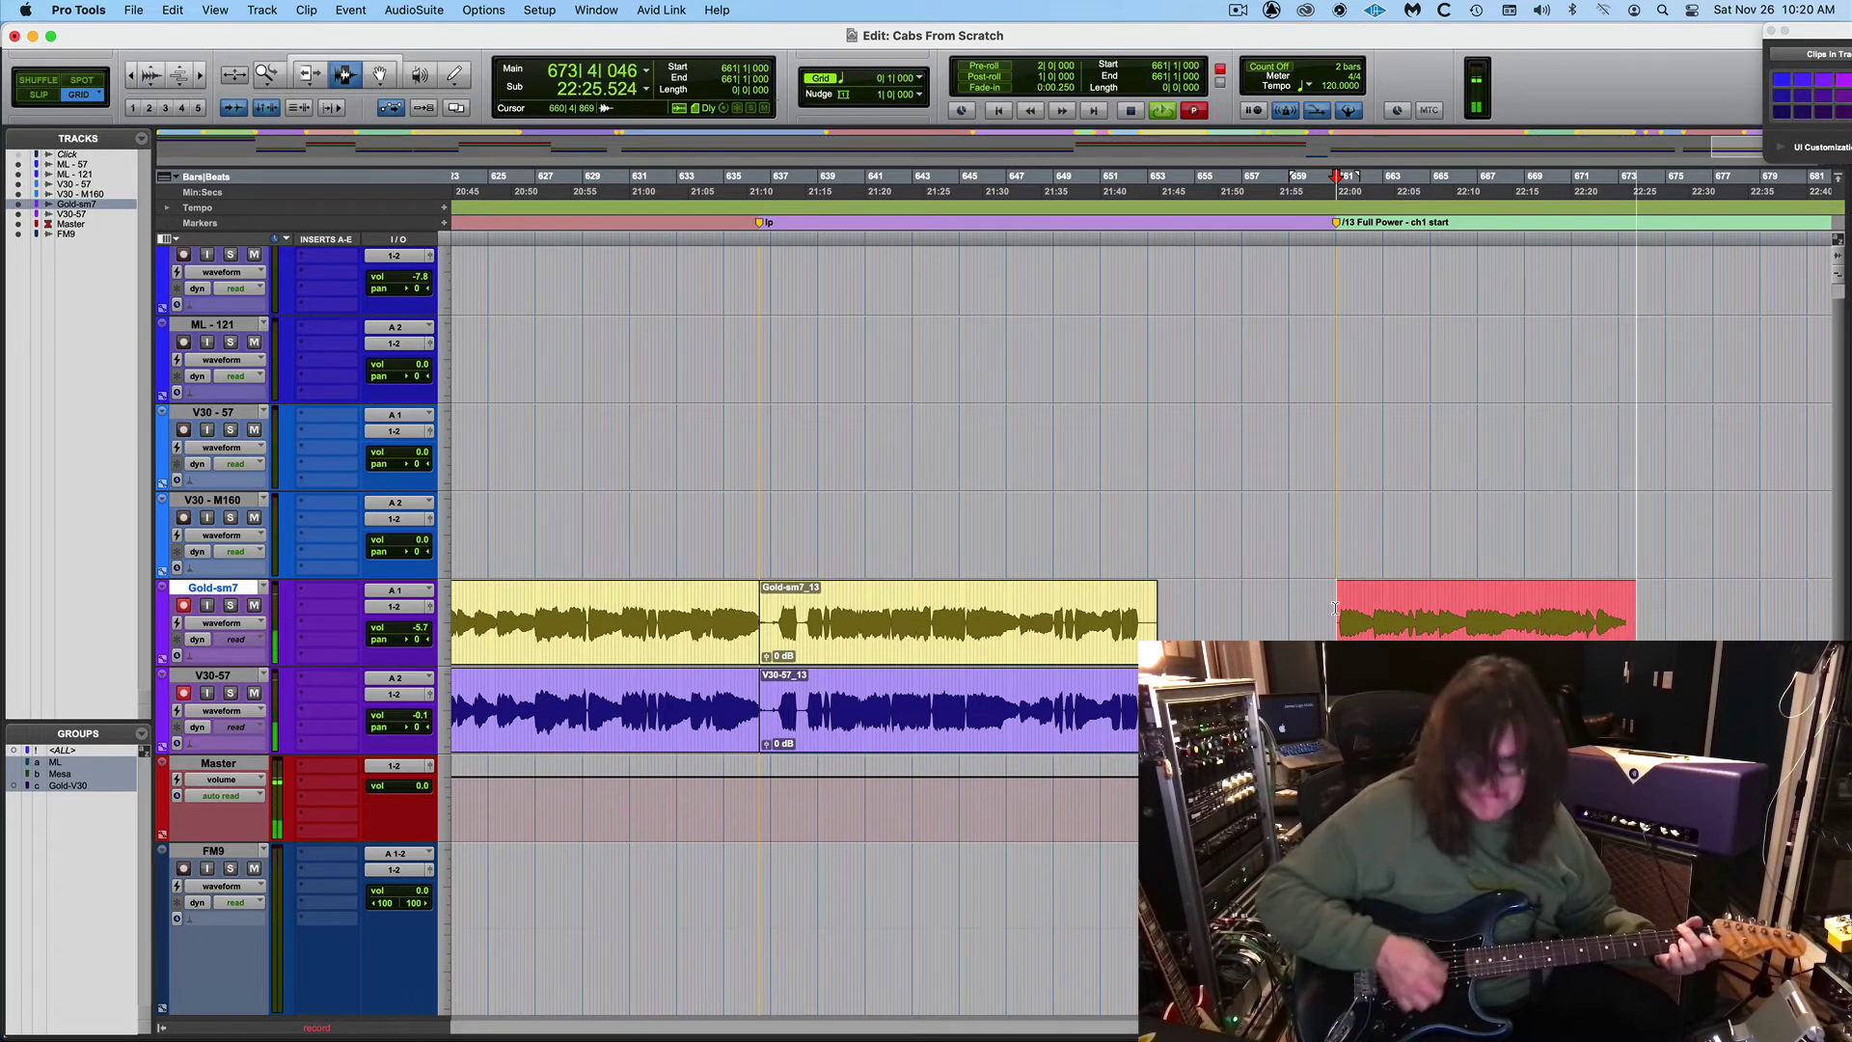
{"action": "key", "text": "KP_Enter"}
{"action": "type", "text": "oiu"}
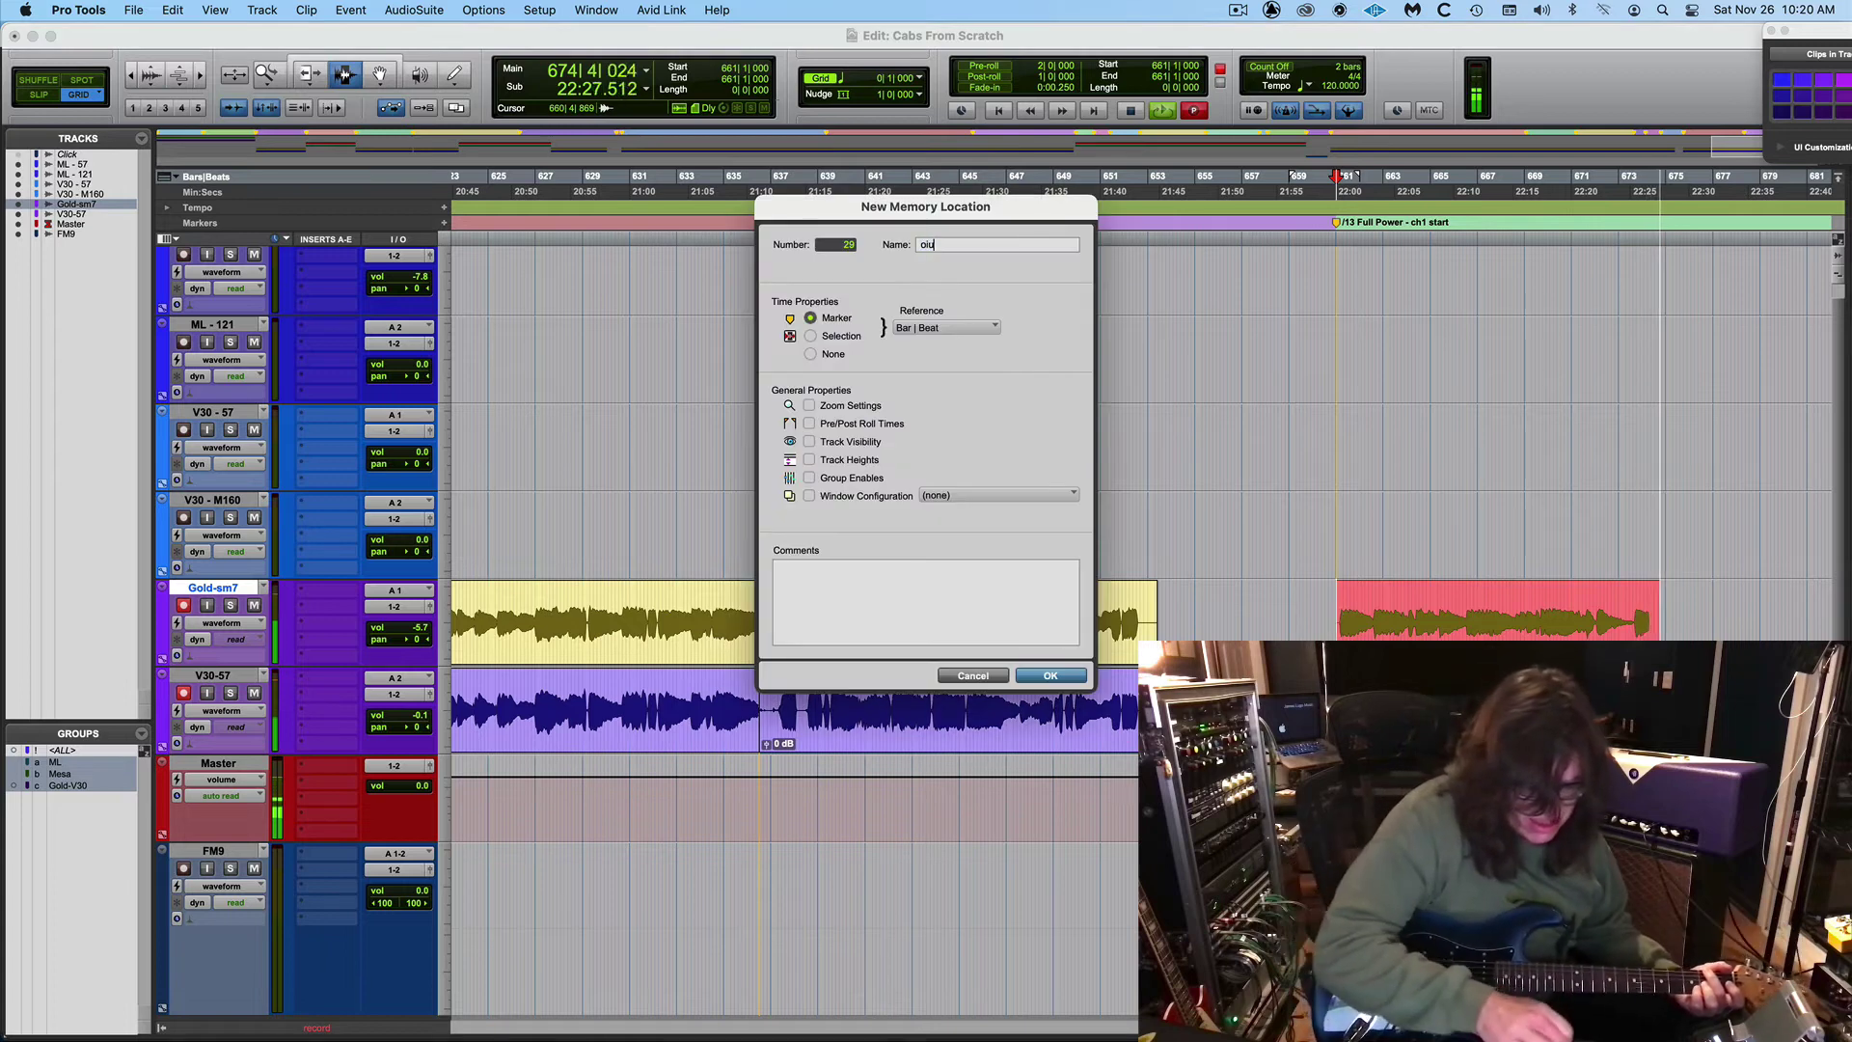
{"action": "type", "text": "t"}
{"action": "key", "text": "Return"}
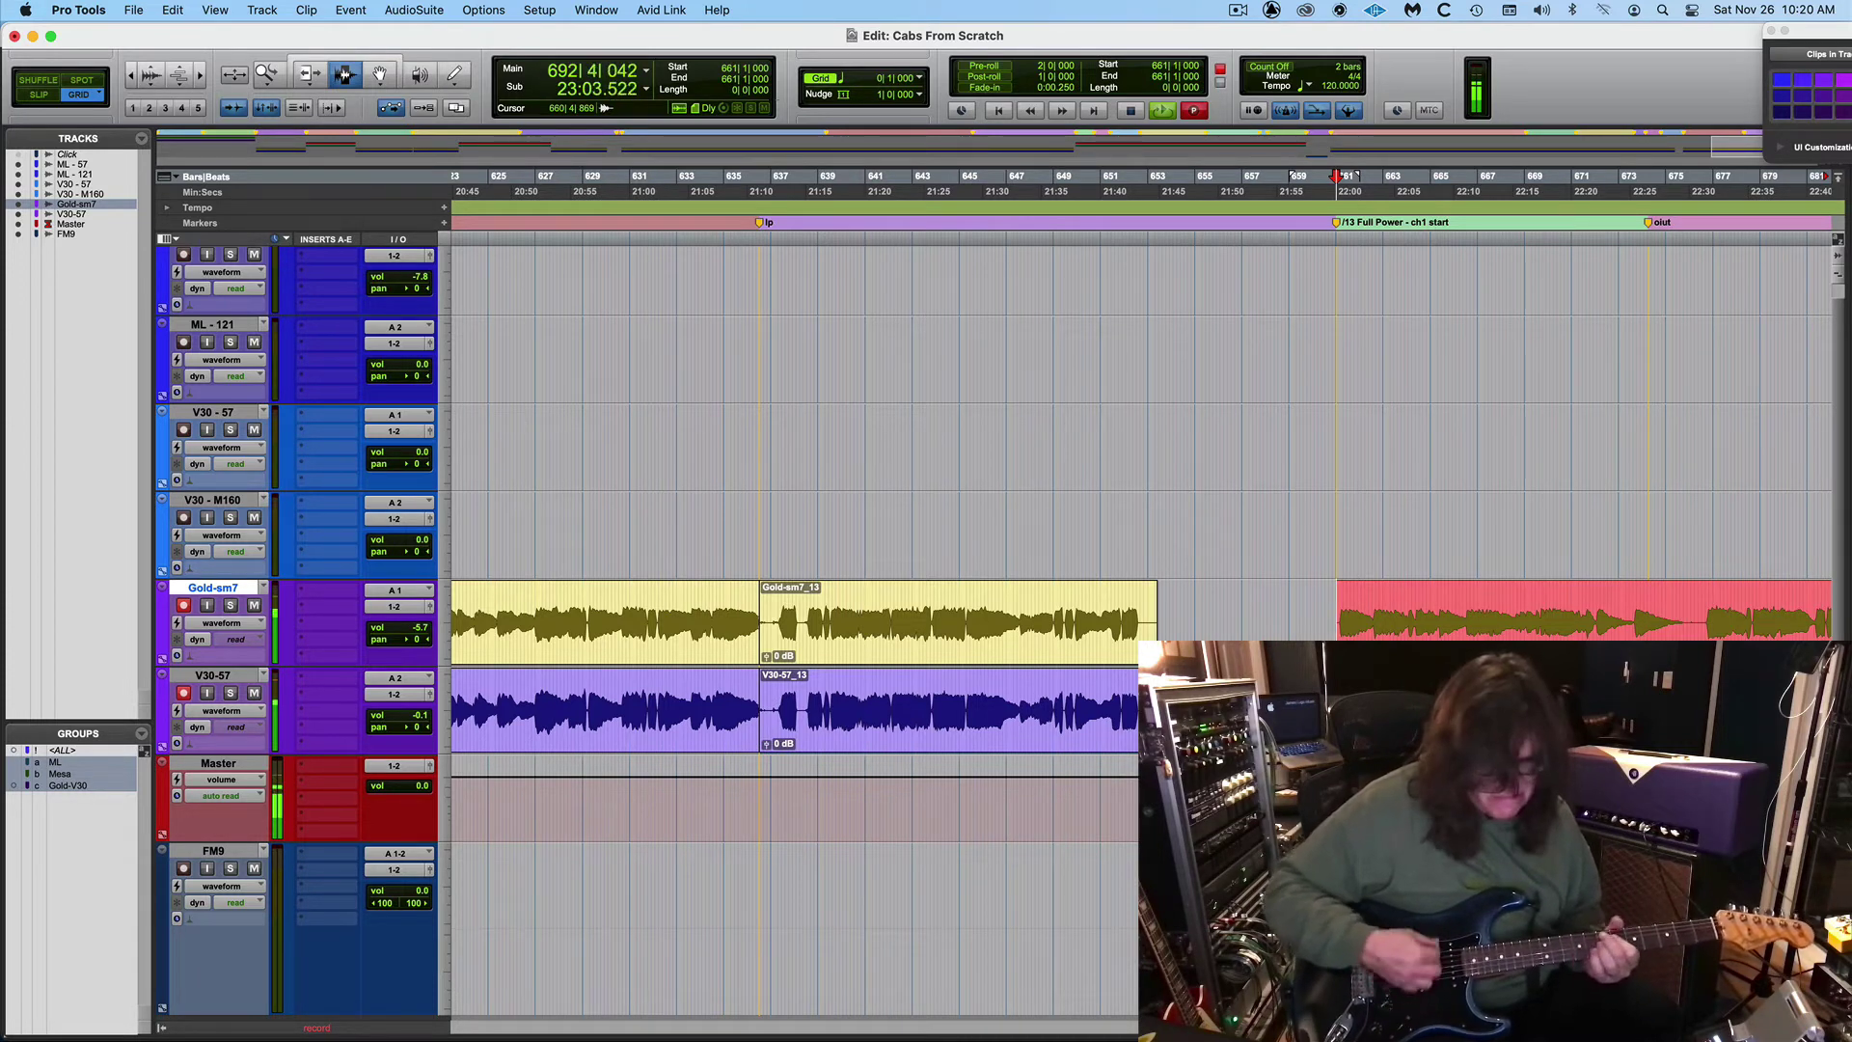
Add a marker named "in" at about bar 697 during the running recording, and stop the take at about bar 702.
{"action": "key", "text": "super+bracketleft"}
{"action": "key", "text": "super+bracketleft"}
{"action": "key", "text": "super+bracketleft"}
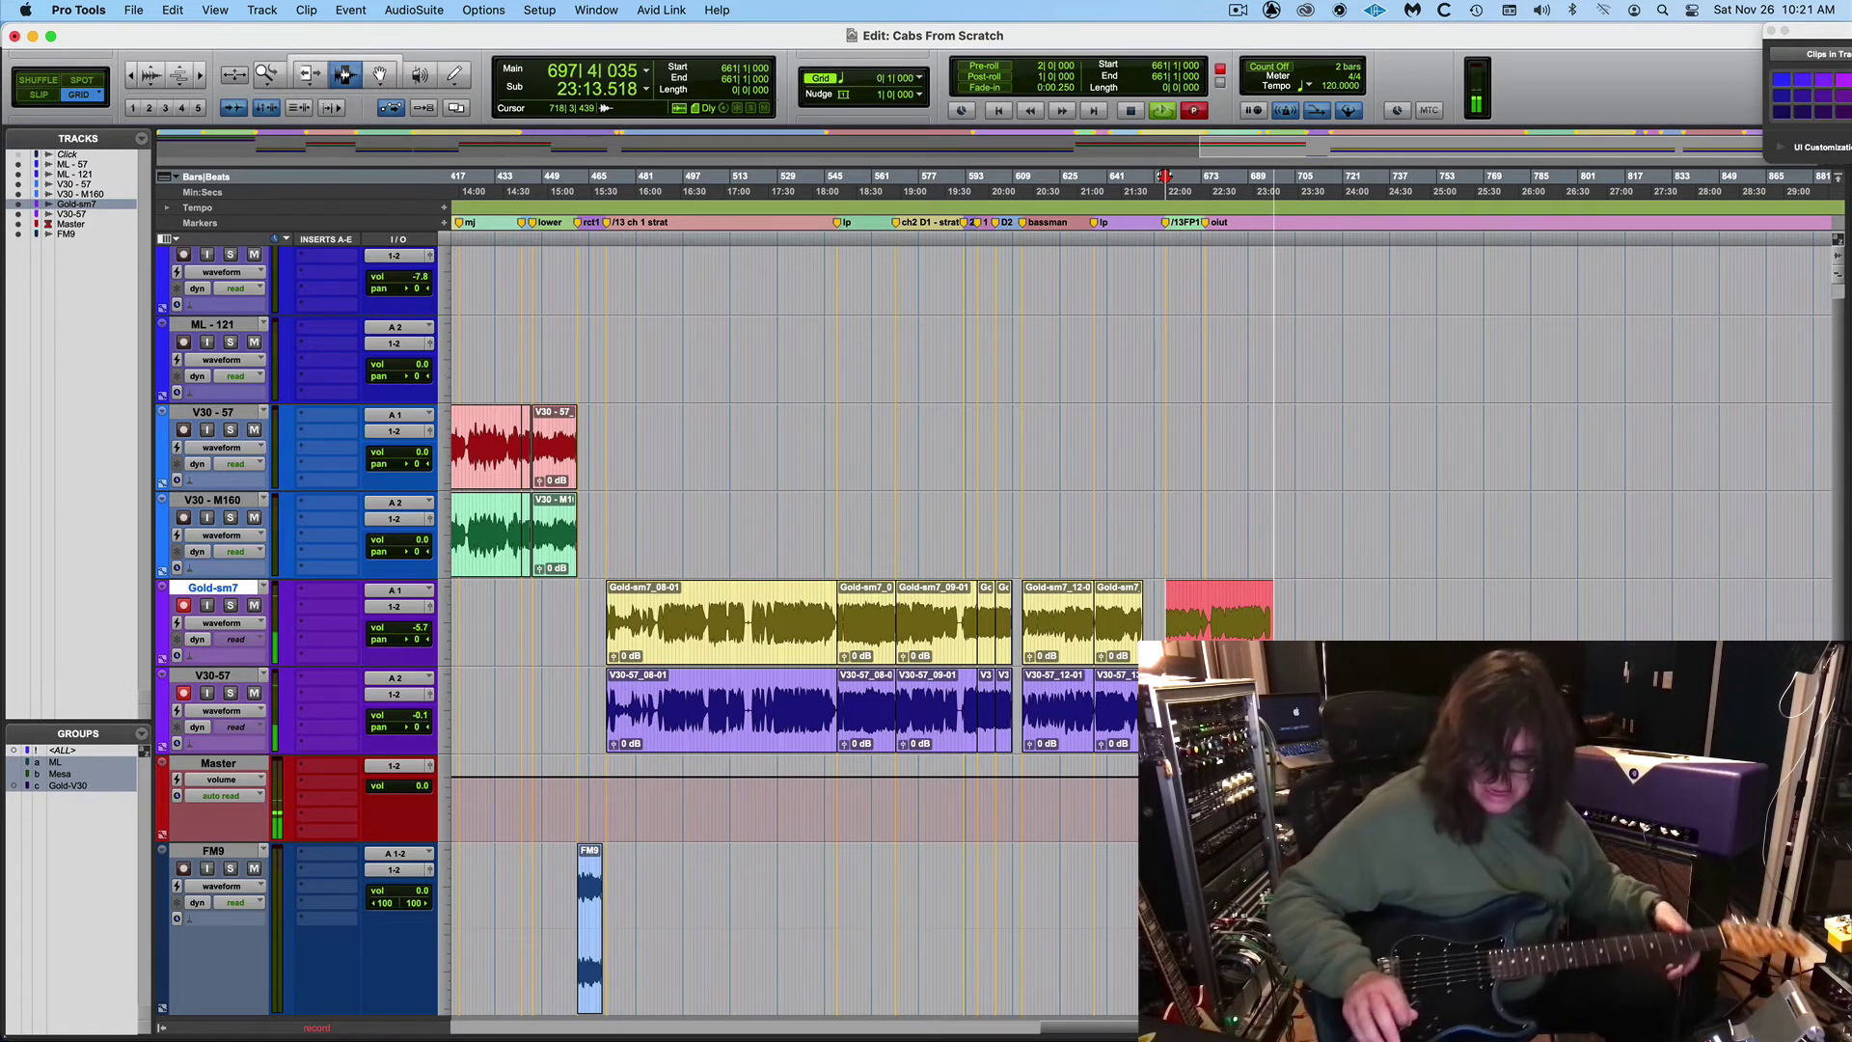
{"action": "key", "text": "KP_Enter"}
{"action": "type", "text": "/"}
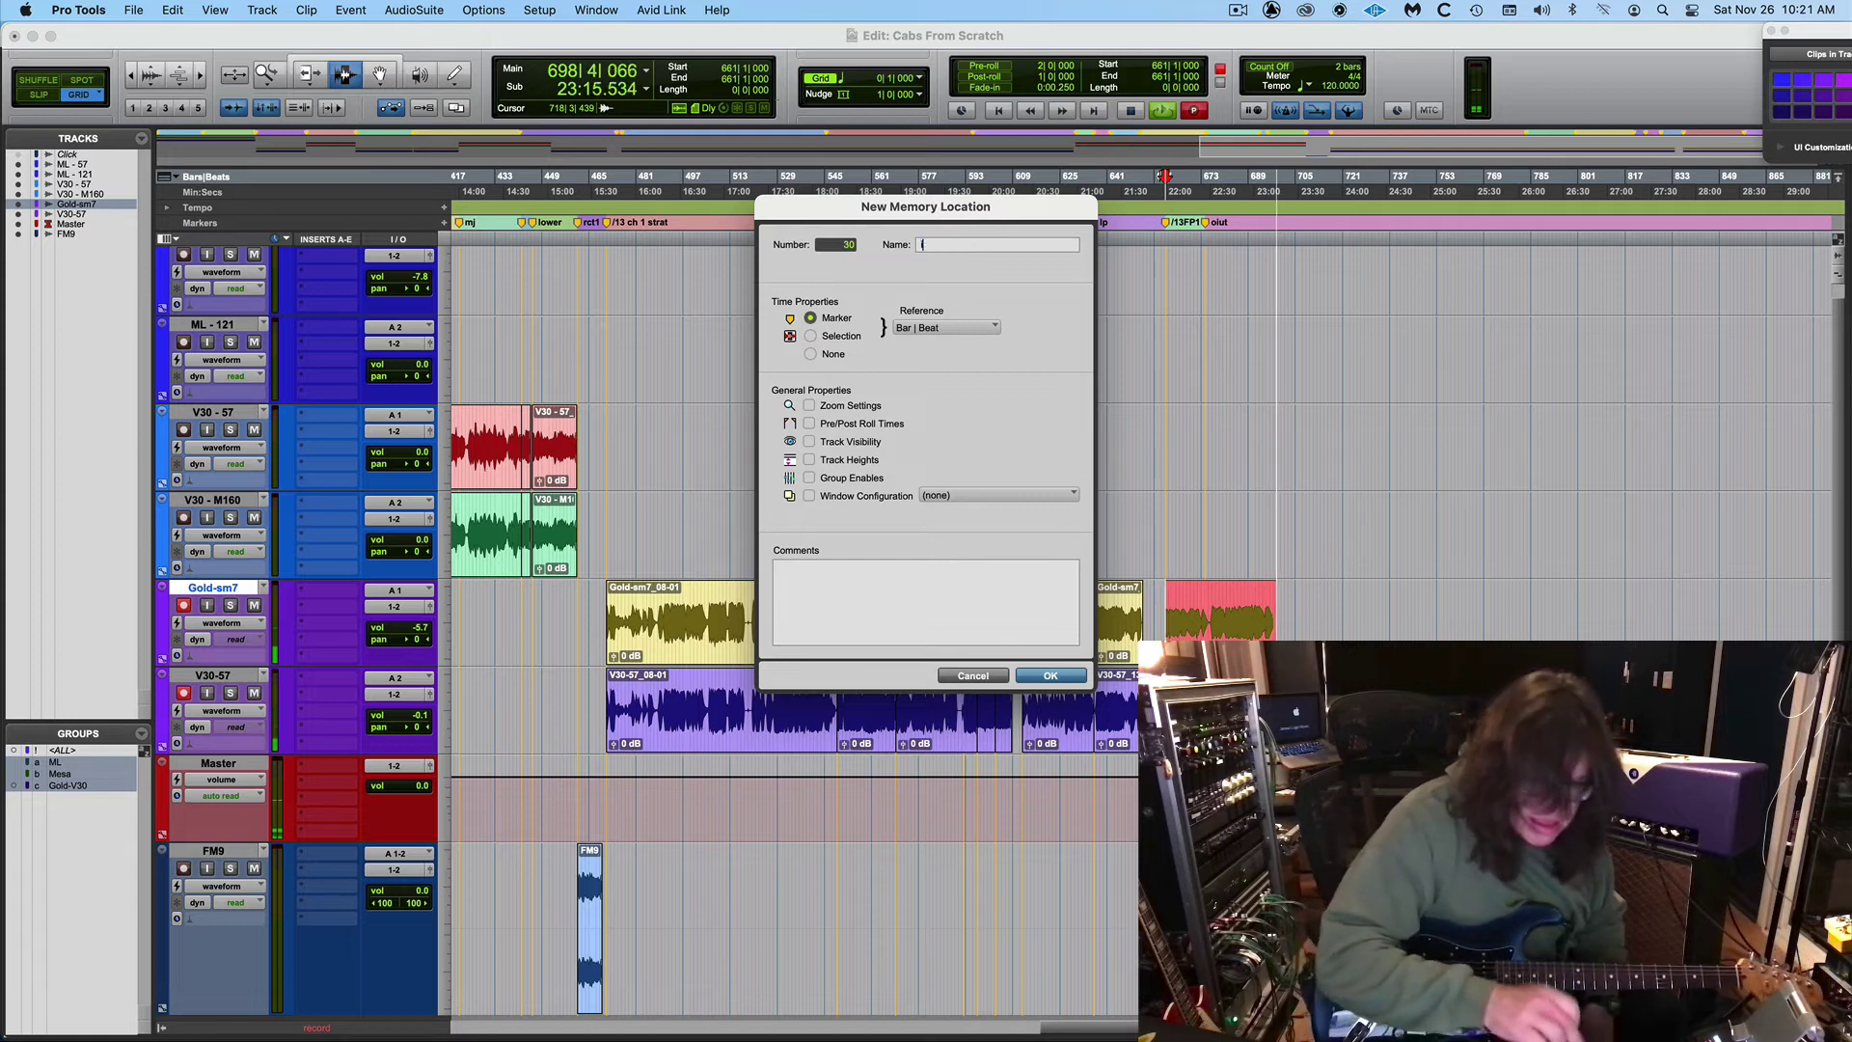
{"action": "key", "text": "Return"}
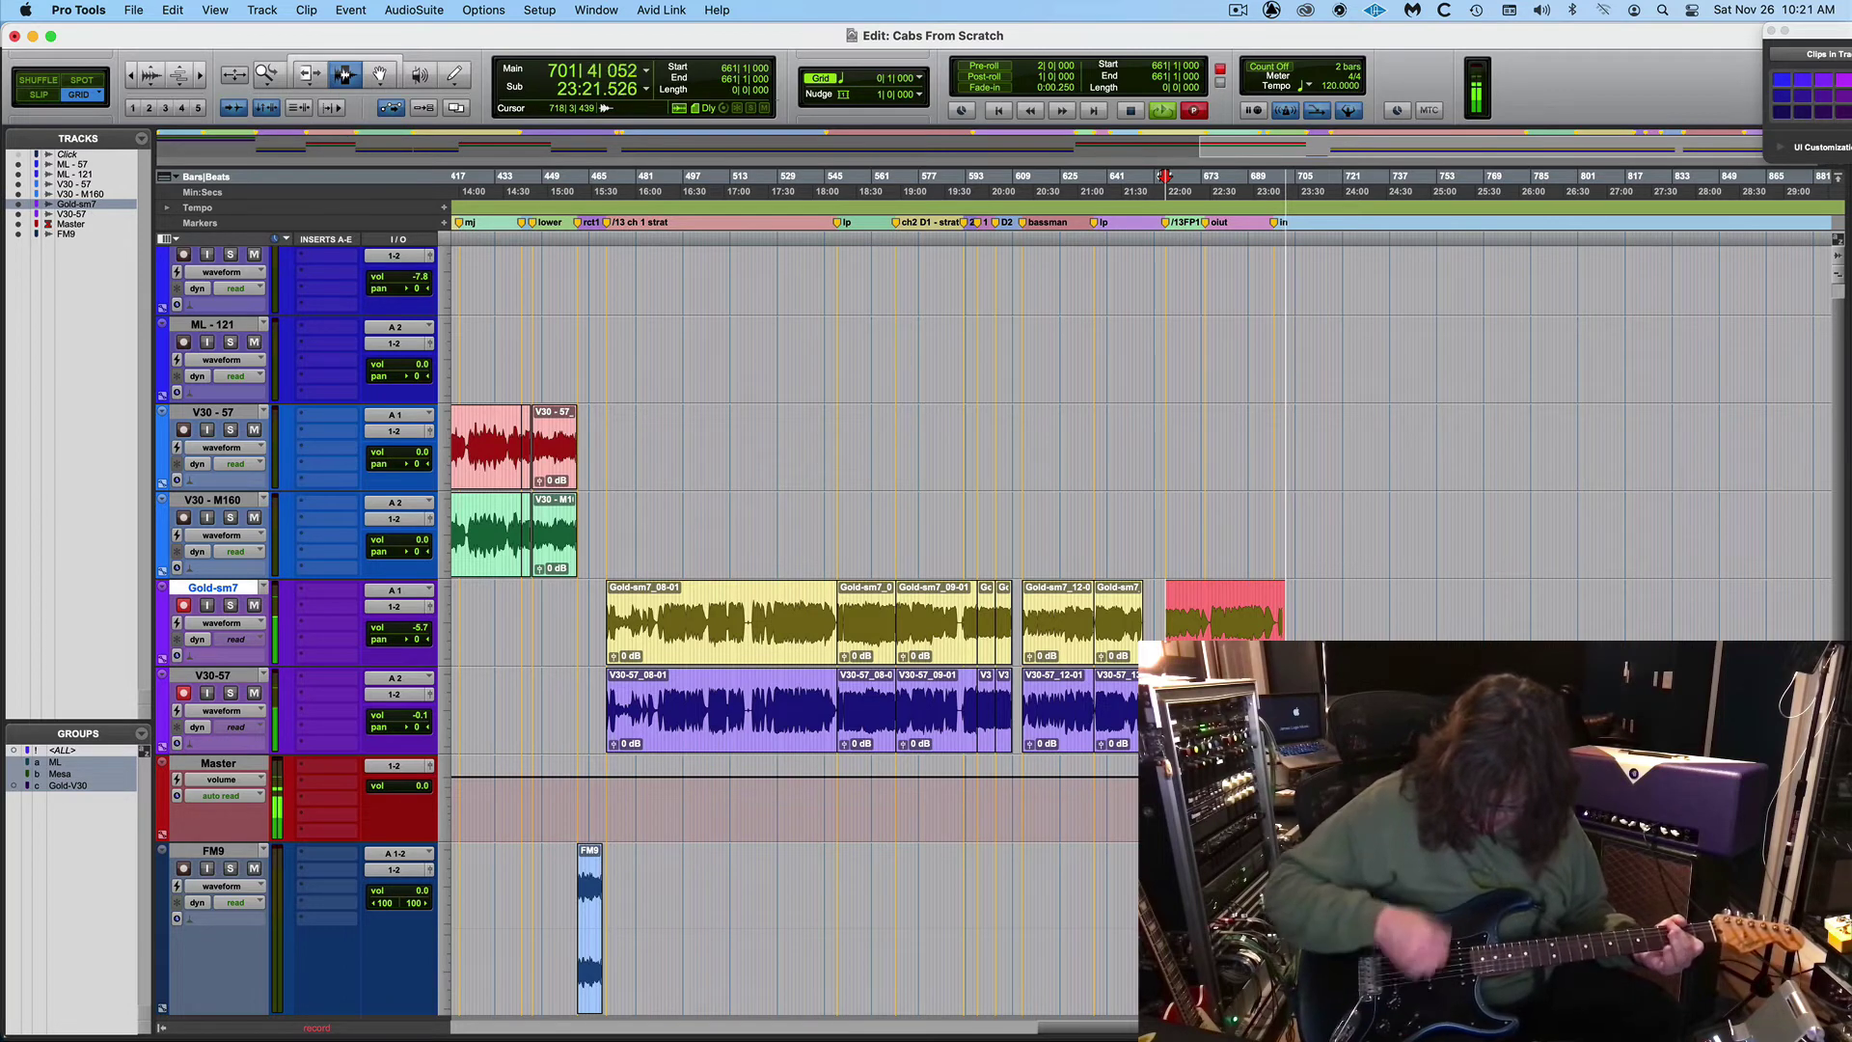
{"action": "key", "text": "space"}
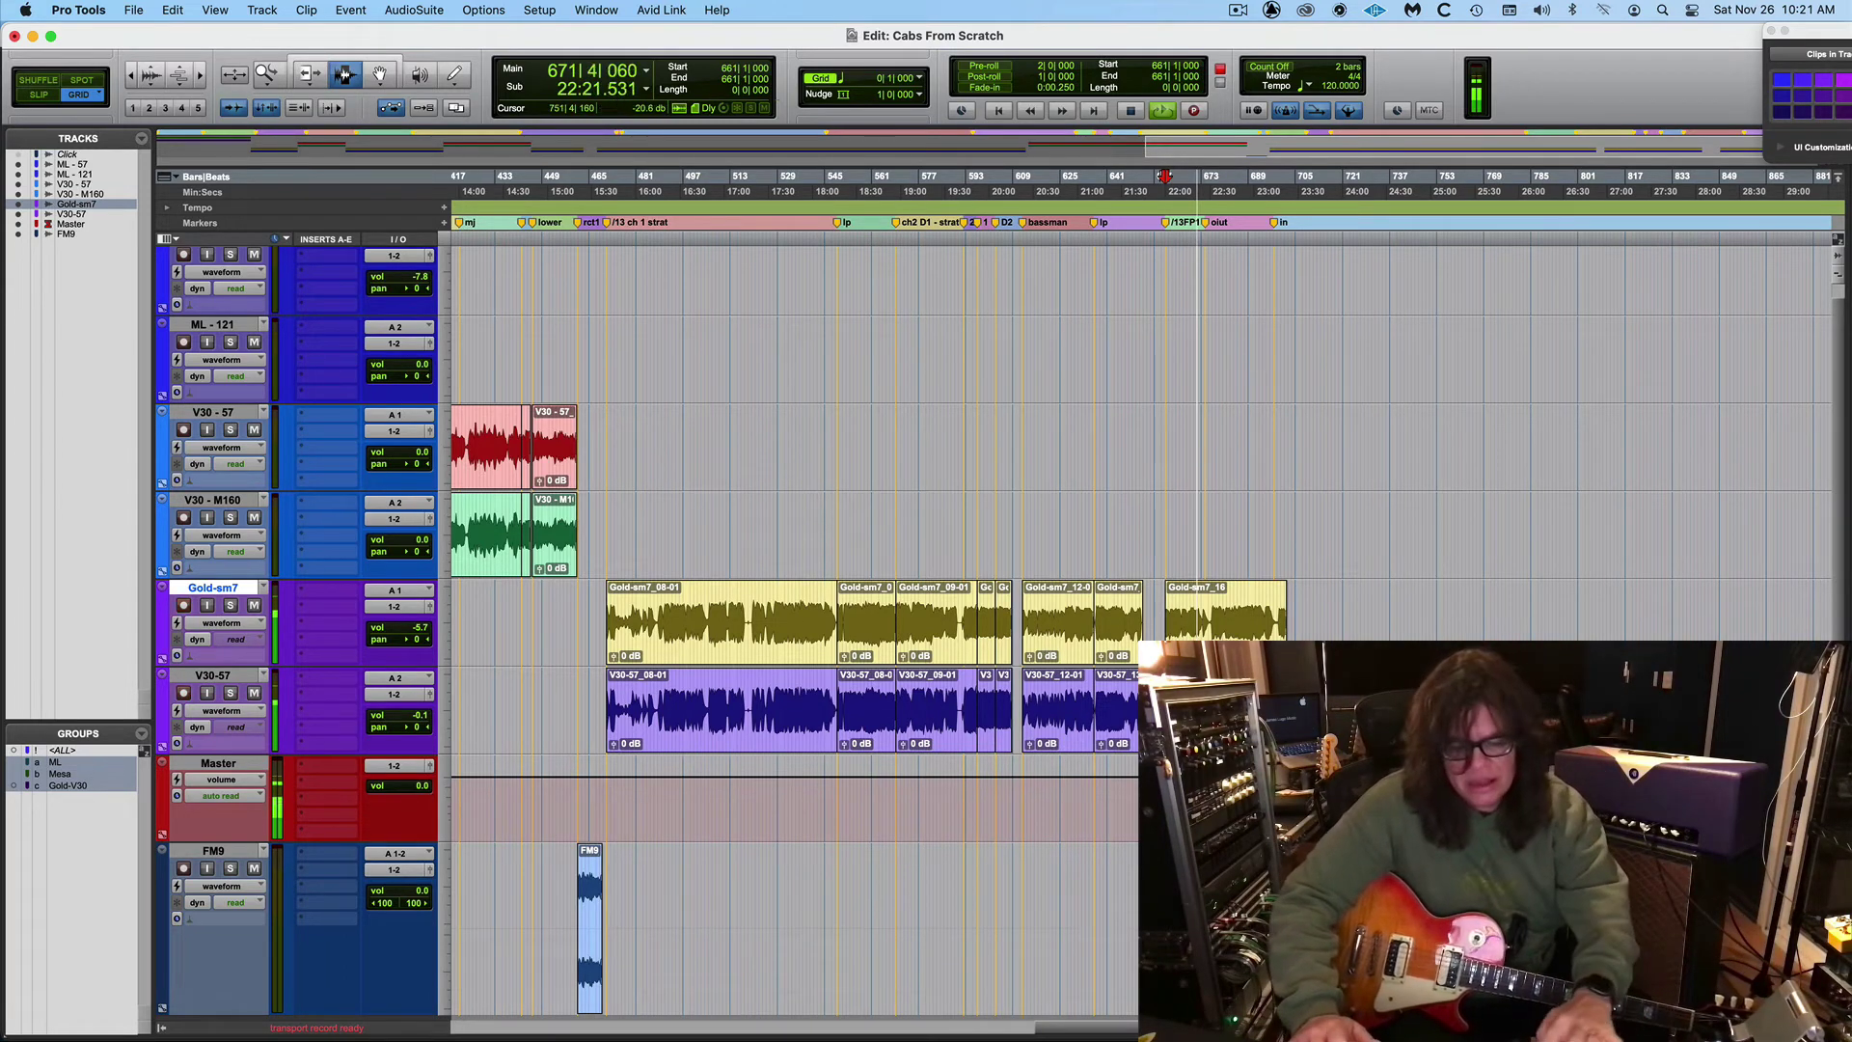
Stop playback and set the clip gain of the take at bar 661 to +1.4 dB on Gold-sm7 and +2.7 dB on V30-57.
{"action": "key", "text": "space"}
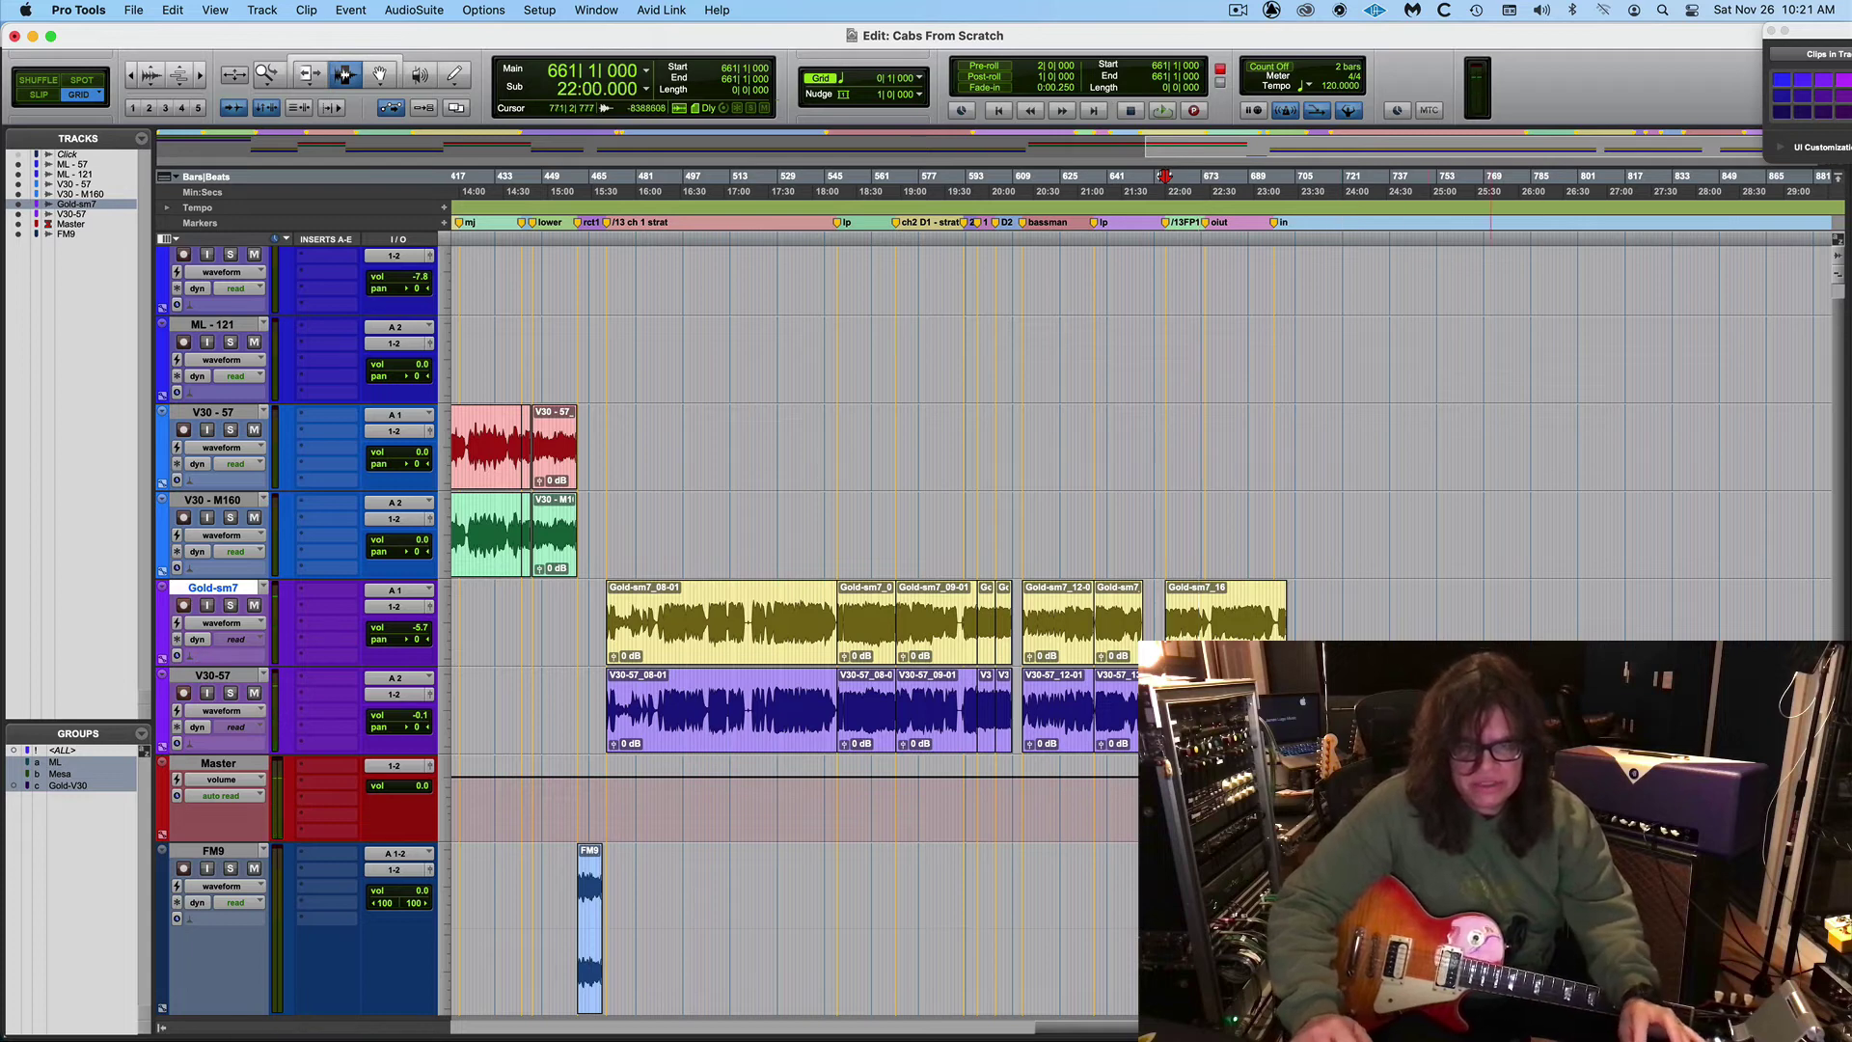
{"action": "left_click_drag", "start_coordinate": [1165, 628], "coordinate": [1125, 712]}
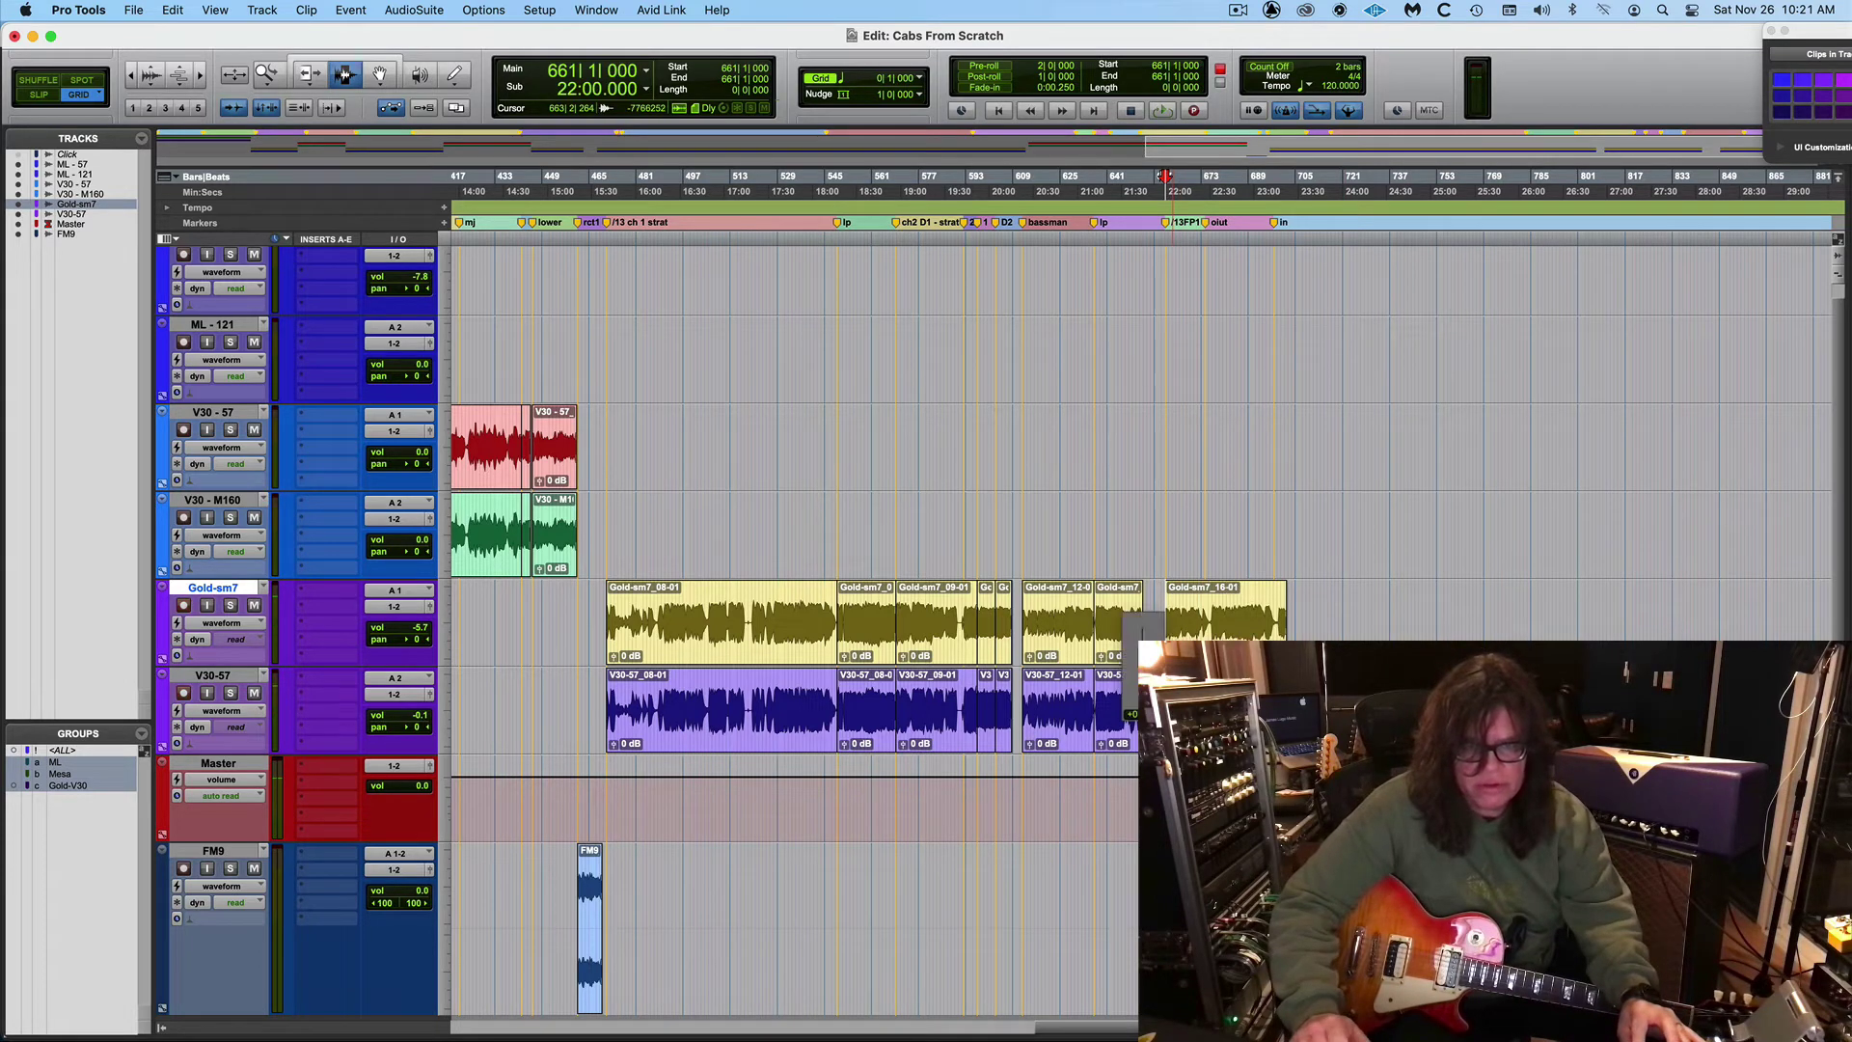
{"action": "left_click_drag", "start_coordinate": [1168, 636], "coordinate": [1168, 636]}
{"action": "key", "text": "shift+r"}
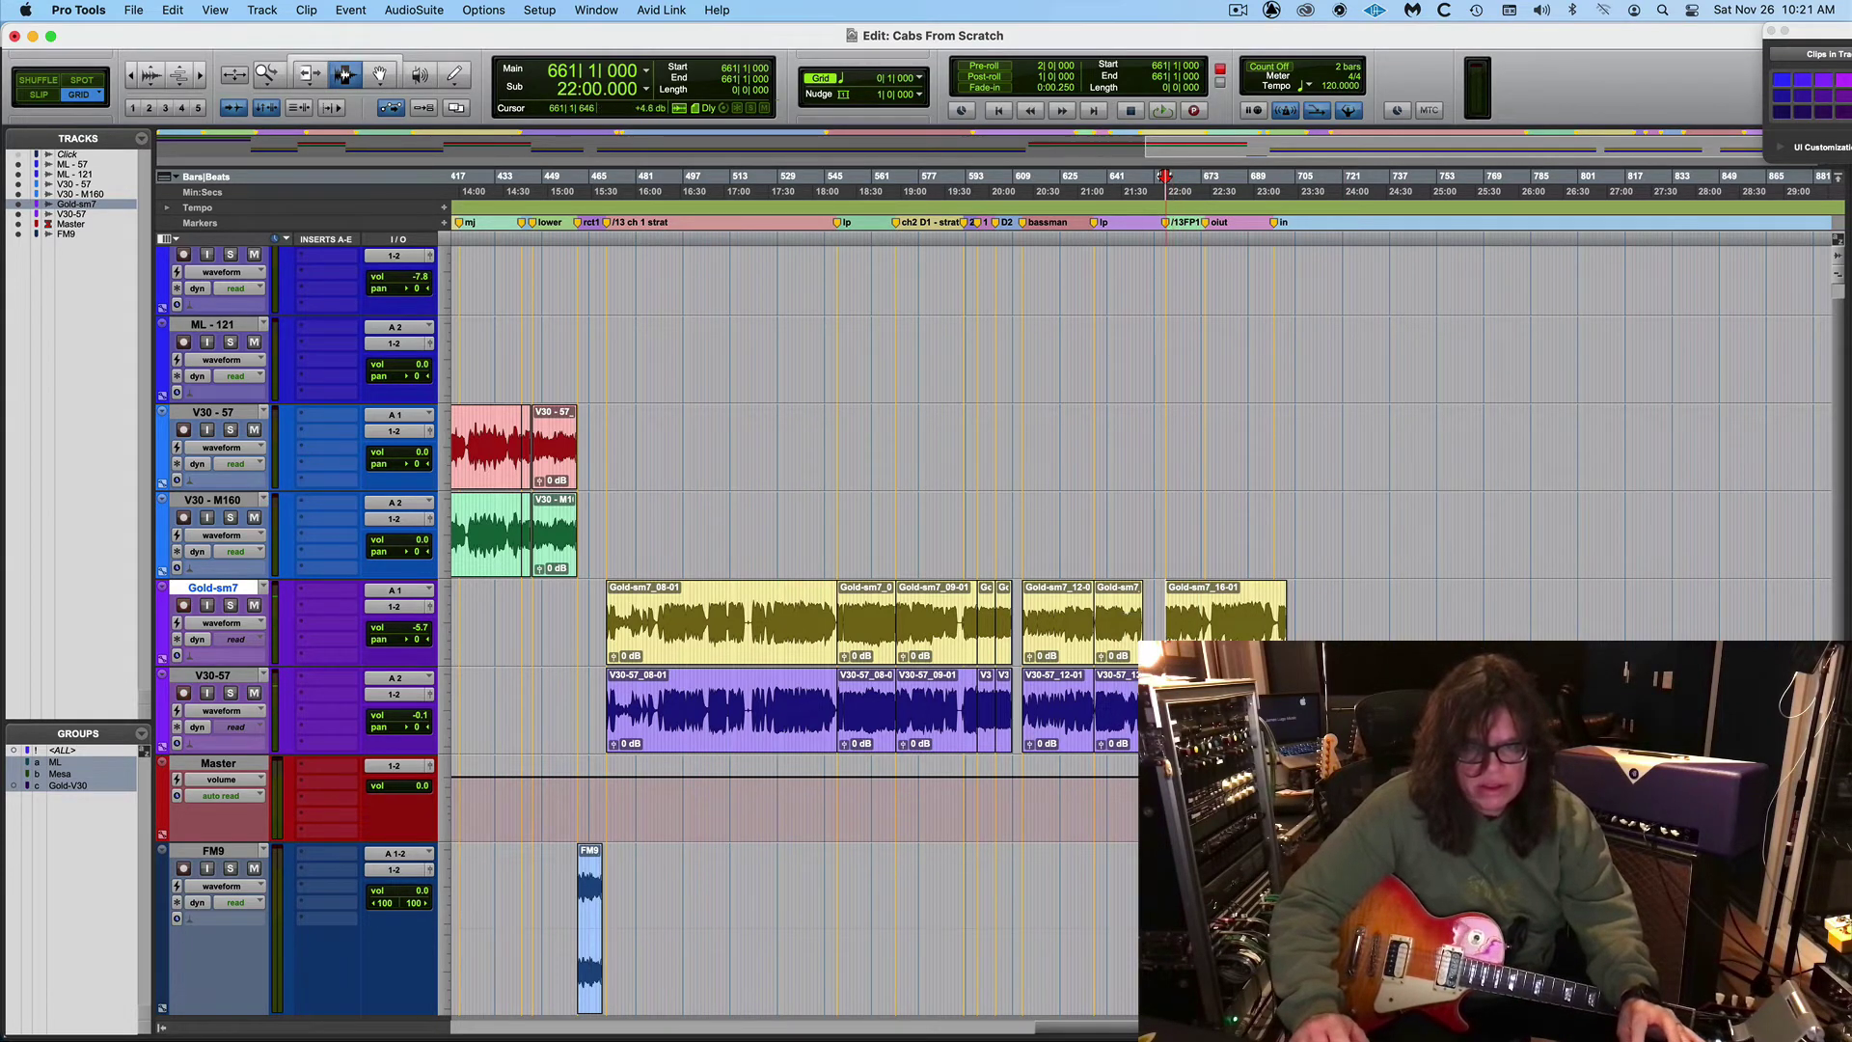
{"action": "mouse_move", "coordinate": [1167, 714]}
{"action": "left_mouse_down"}
{"action": "mouse_move", "coordinate": [1127, 772]}
{"action": "mouse_move", "coordinate": [1141, 714]}
{"action": "mouse_move", "coordinate": [1125, 714]}
{"action": "mouse_move", "coordinate": [1140, 714]}
{"action": "left_mouse_up"}
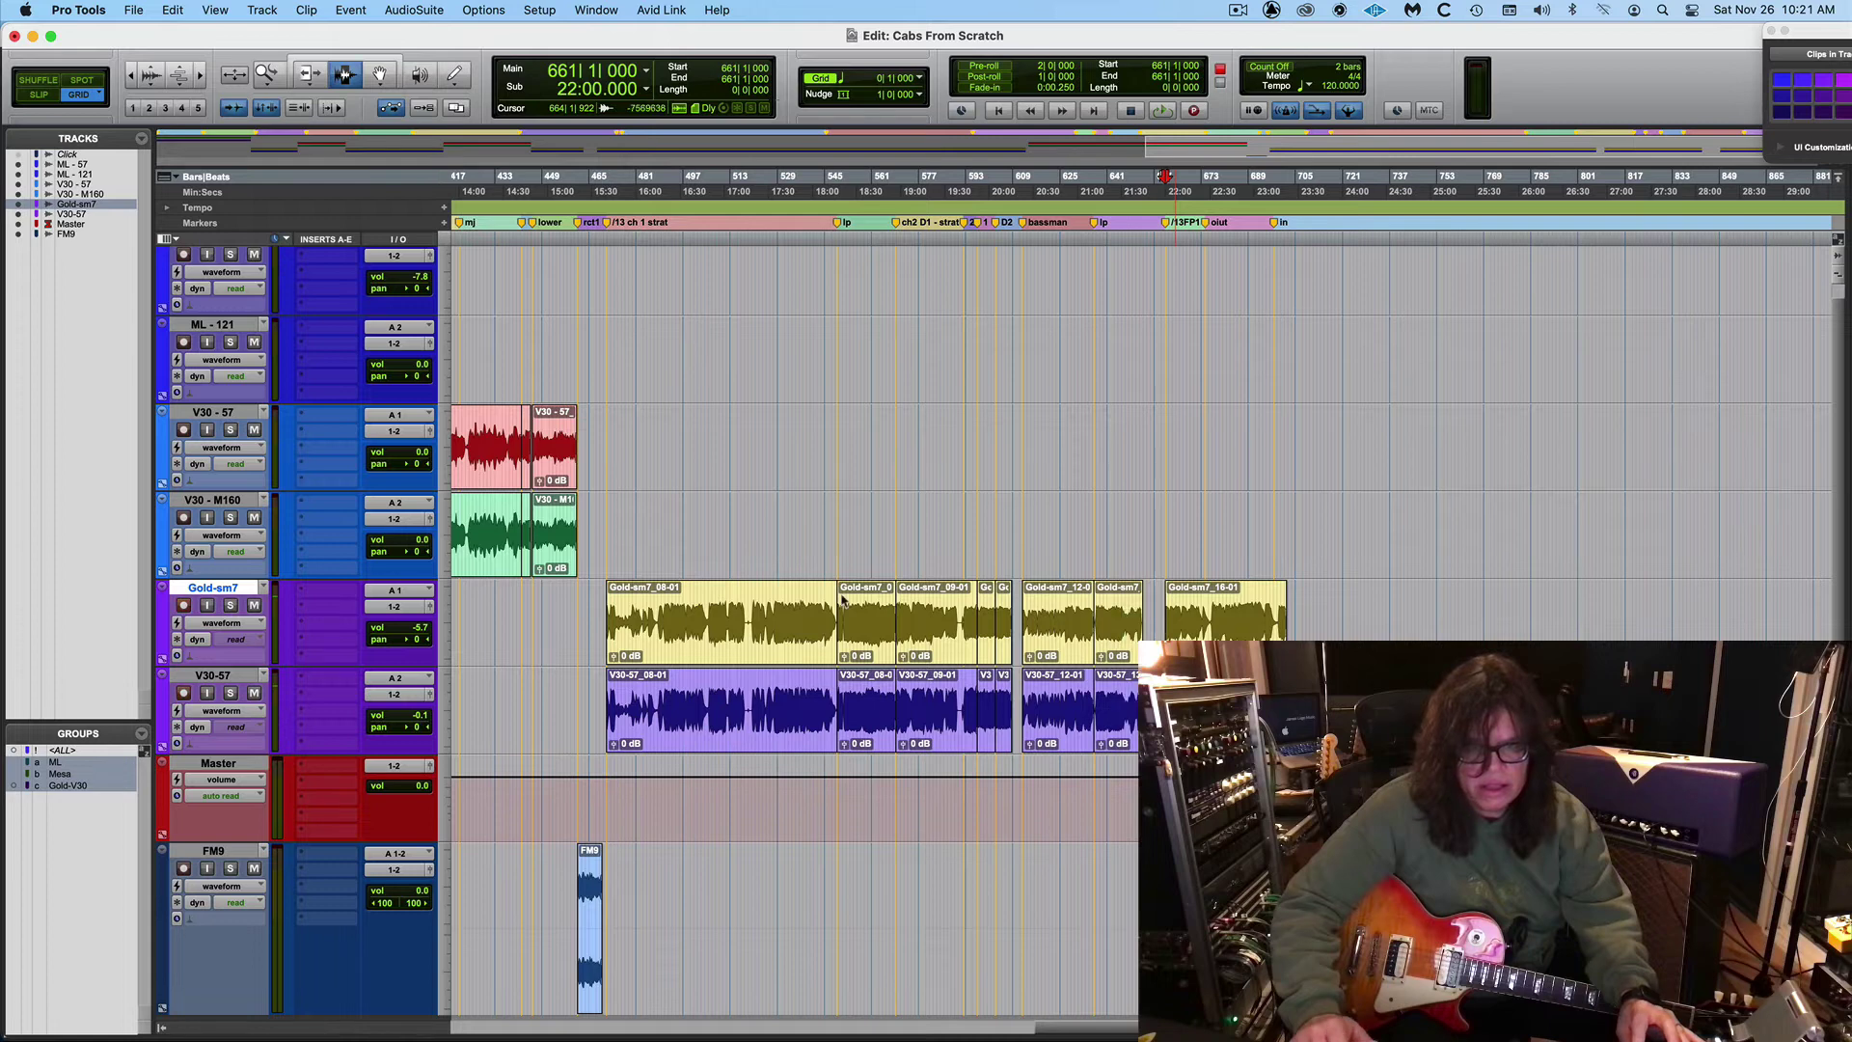
Compare the "/13 ch 1 strat" take with the full-power take at bar 661 by selecting and playing each.
{"action": "double_click", "coordinate": [672, 680]}
{"action": "key", "text": "space"}
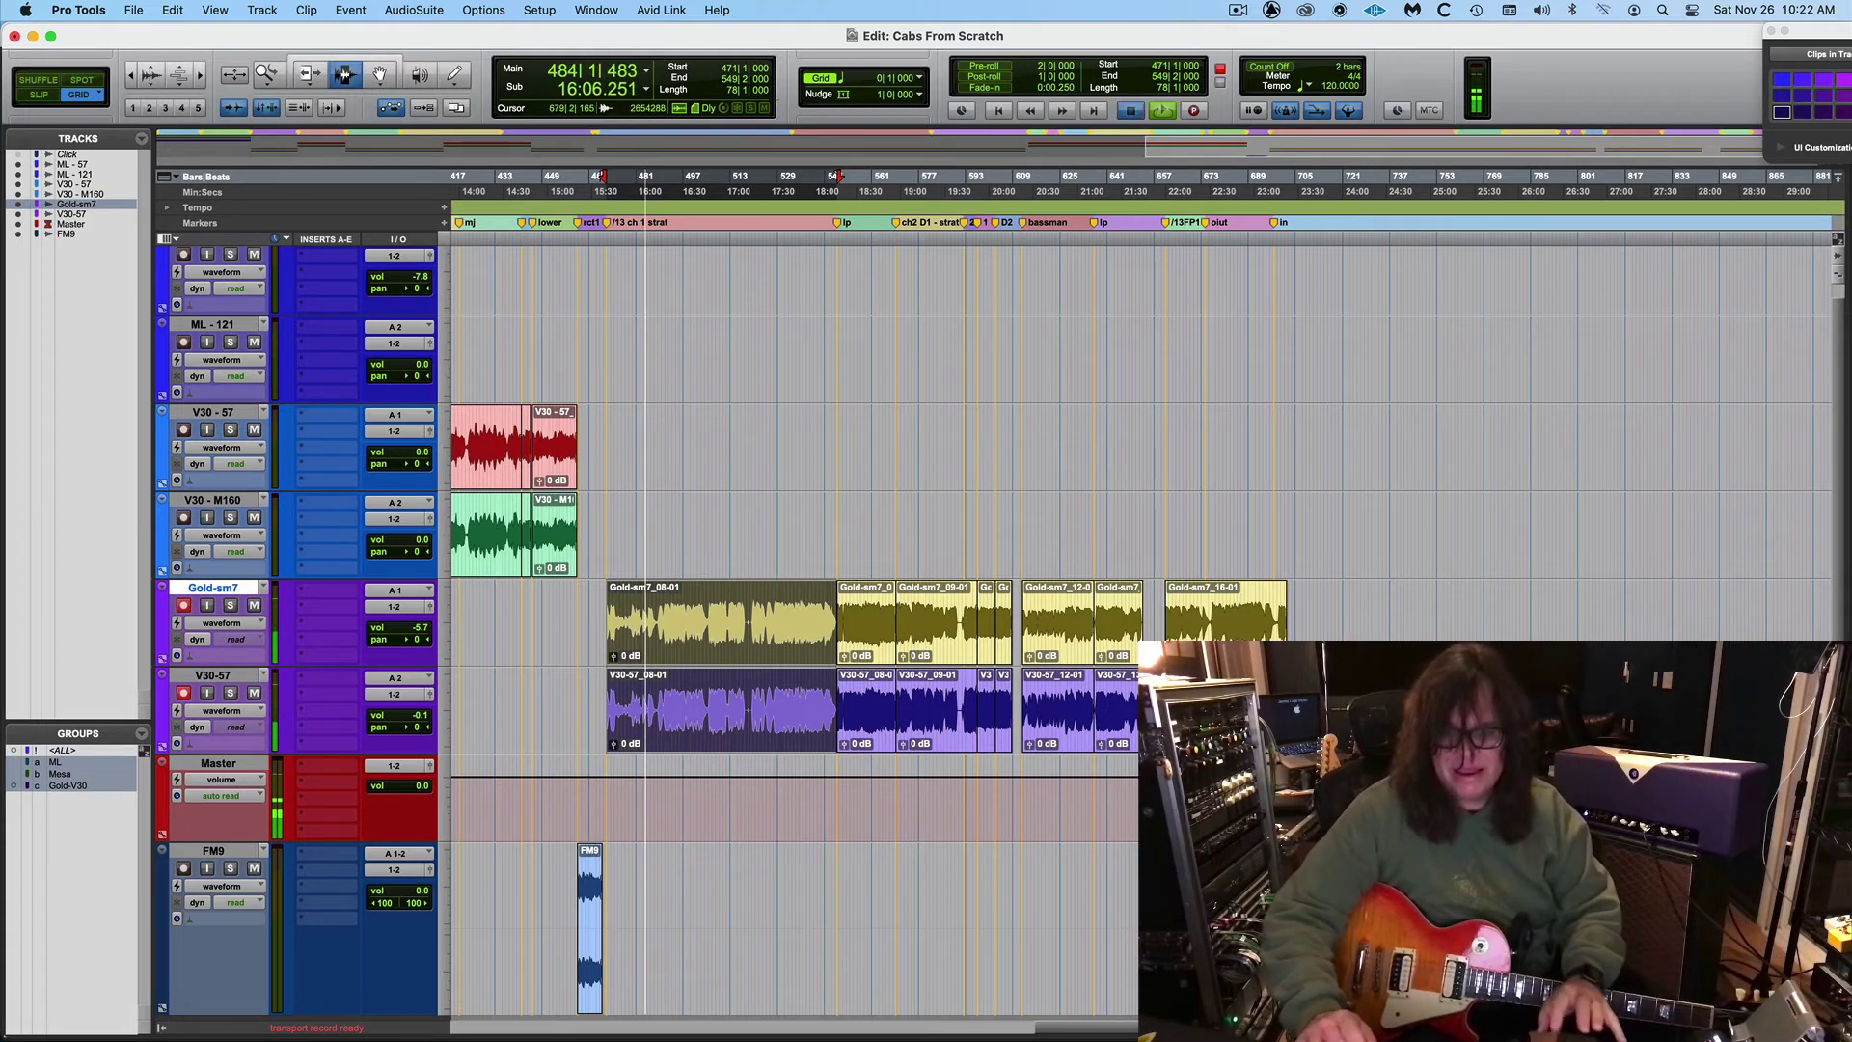
{"action": "double_click", "coordinate": [1205, 625]}
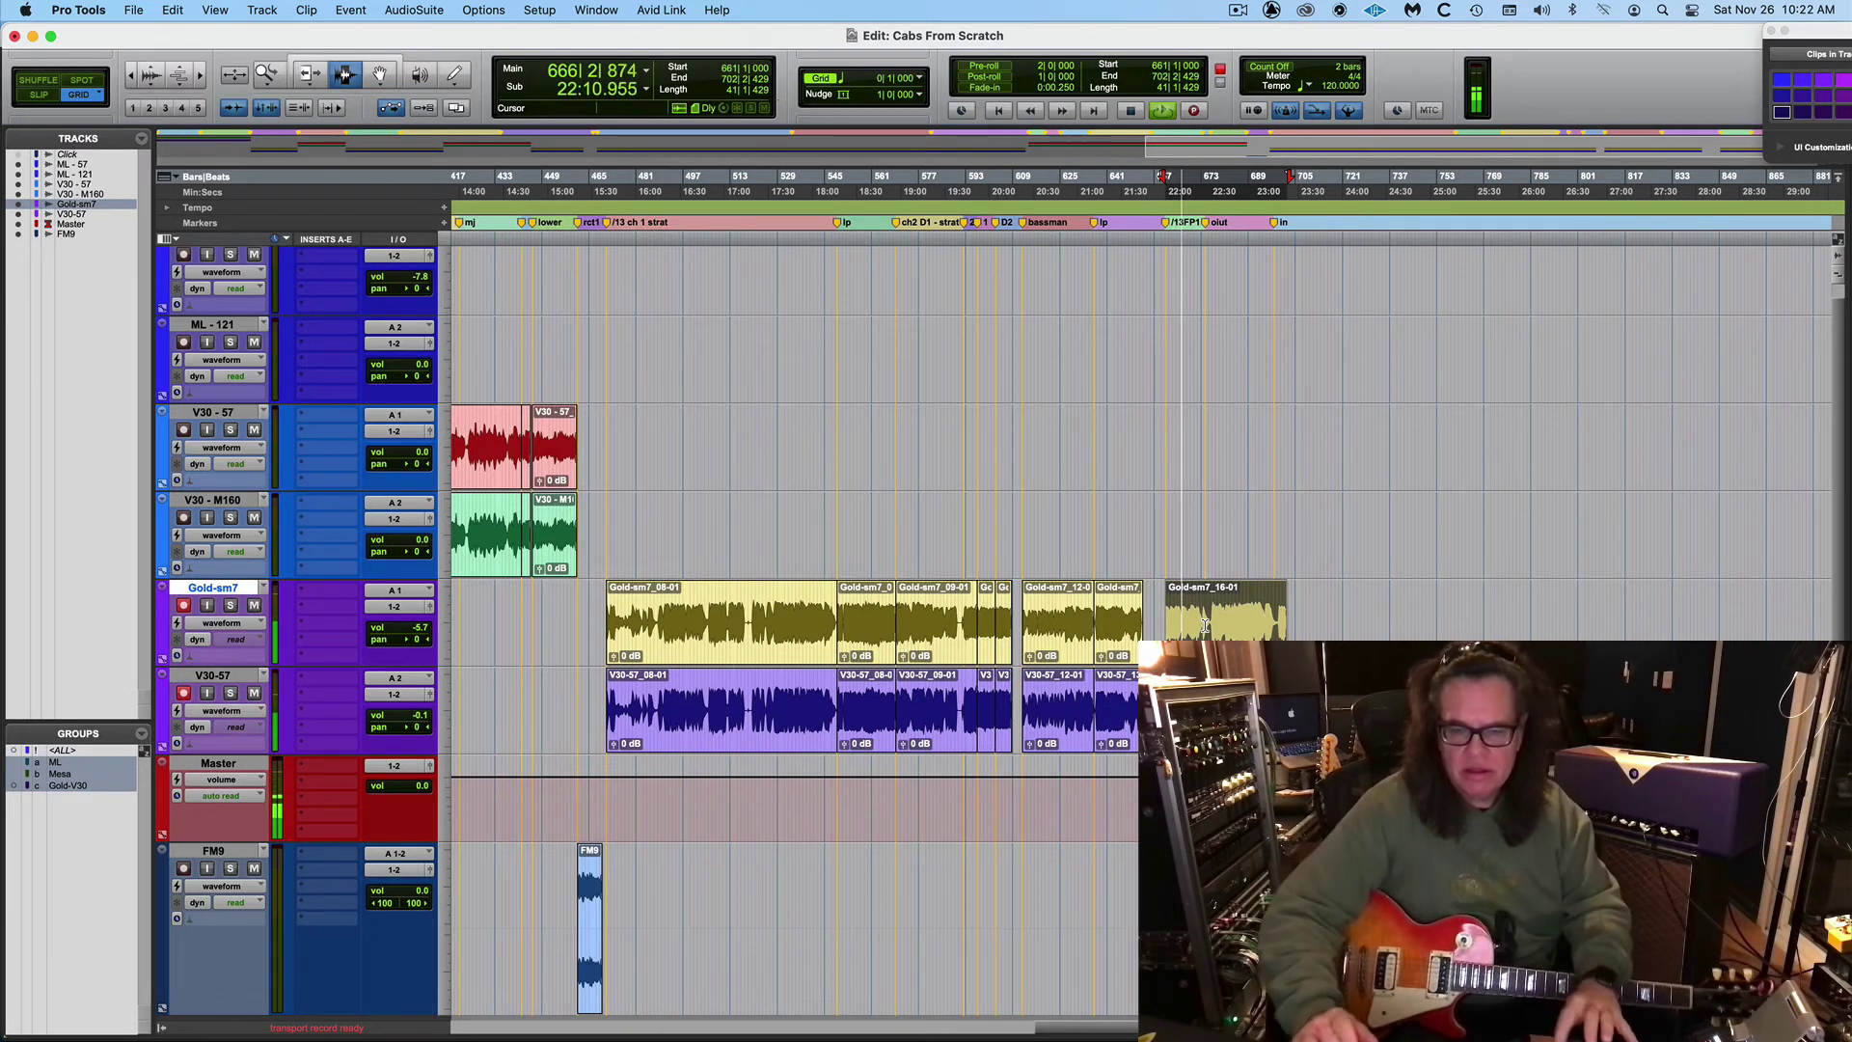
{"action": "key", "text": "space"}
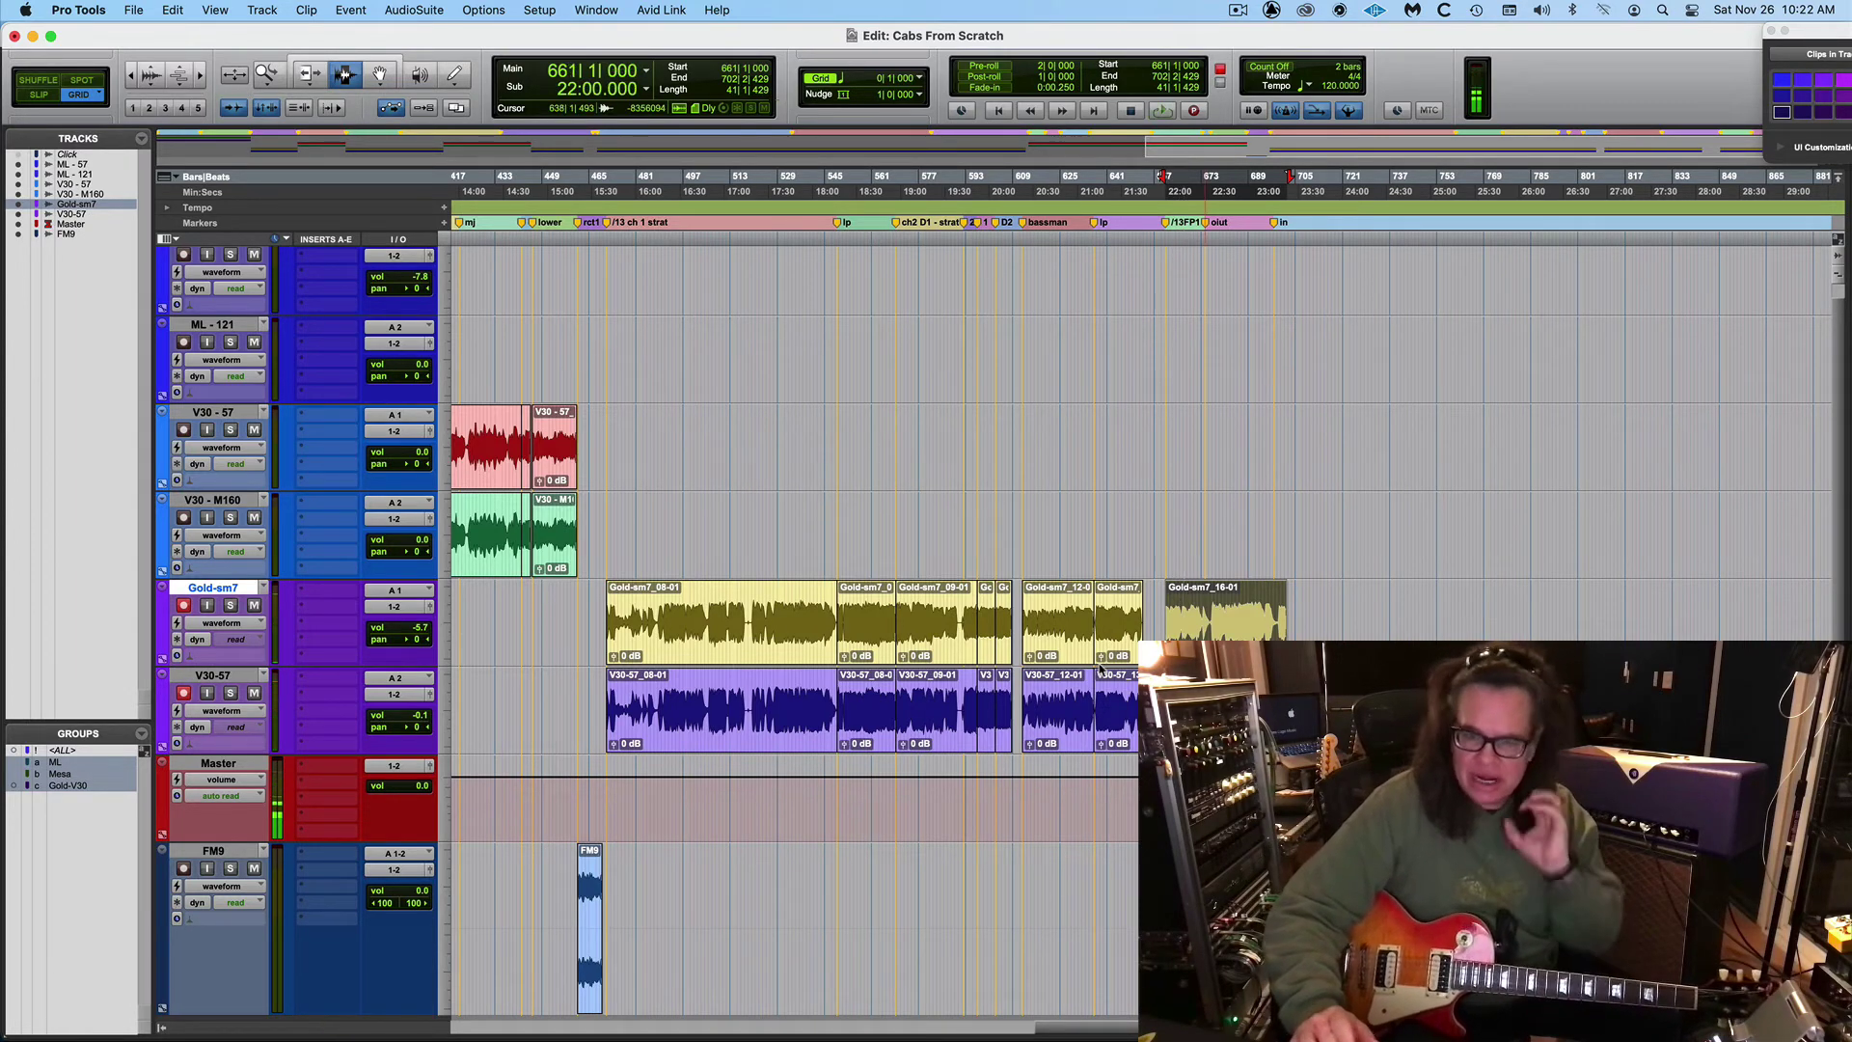
{"action": "left_click", "coordinate": [742, 637]}
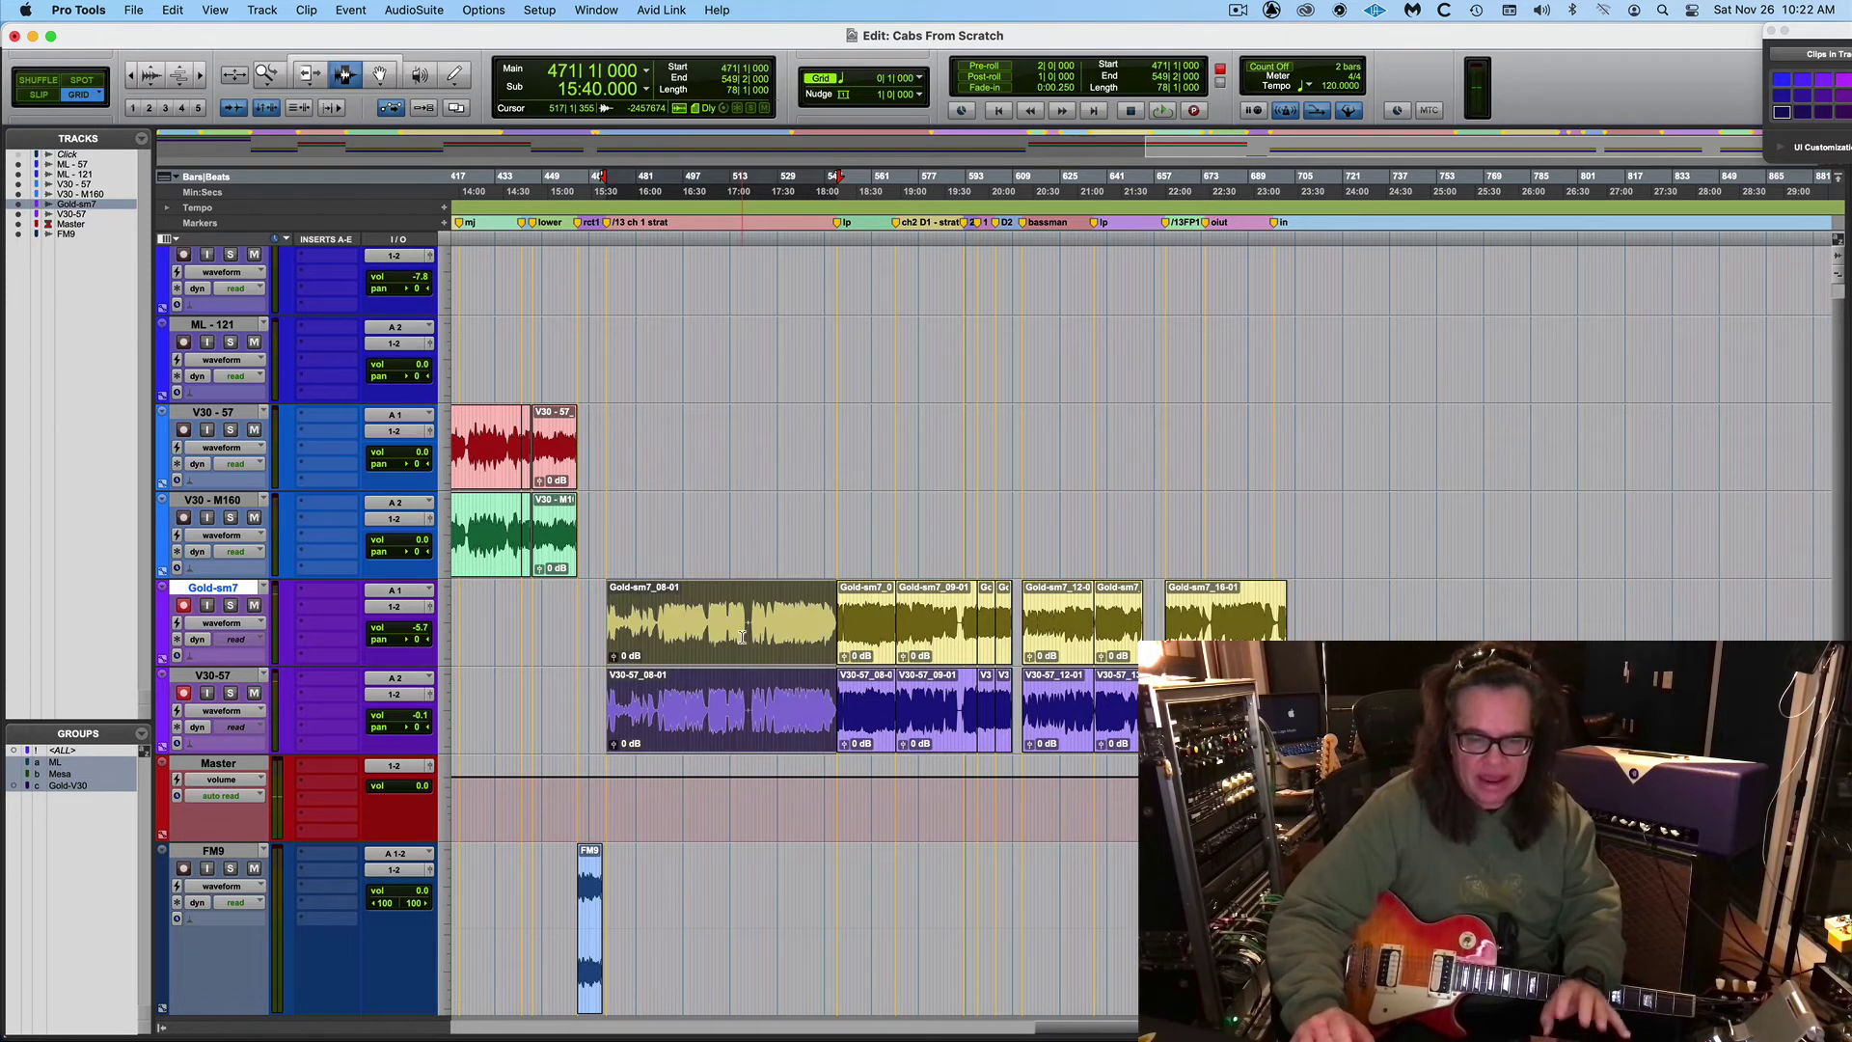
{"action": "key", "text": "space"}
{"action": "key", "text": "space"}
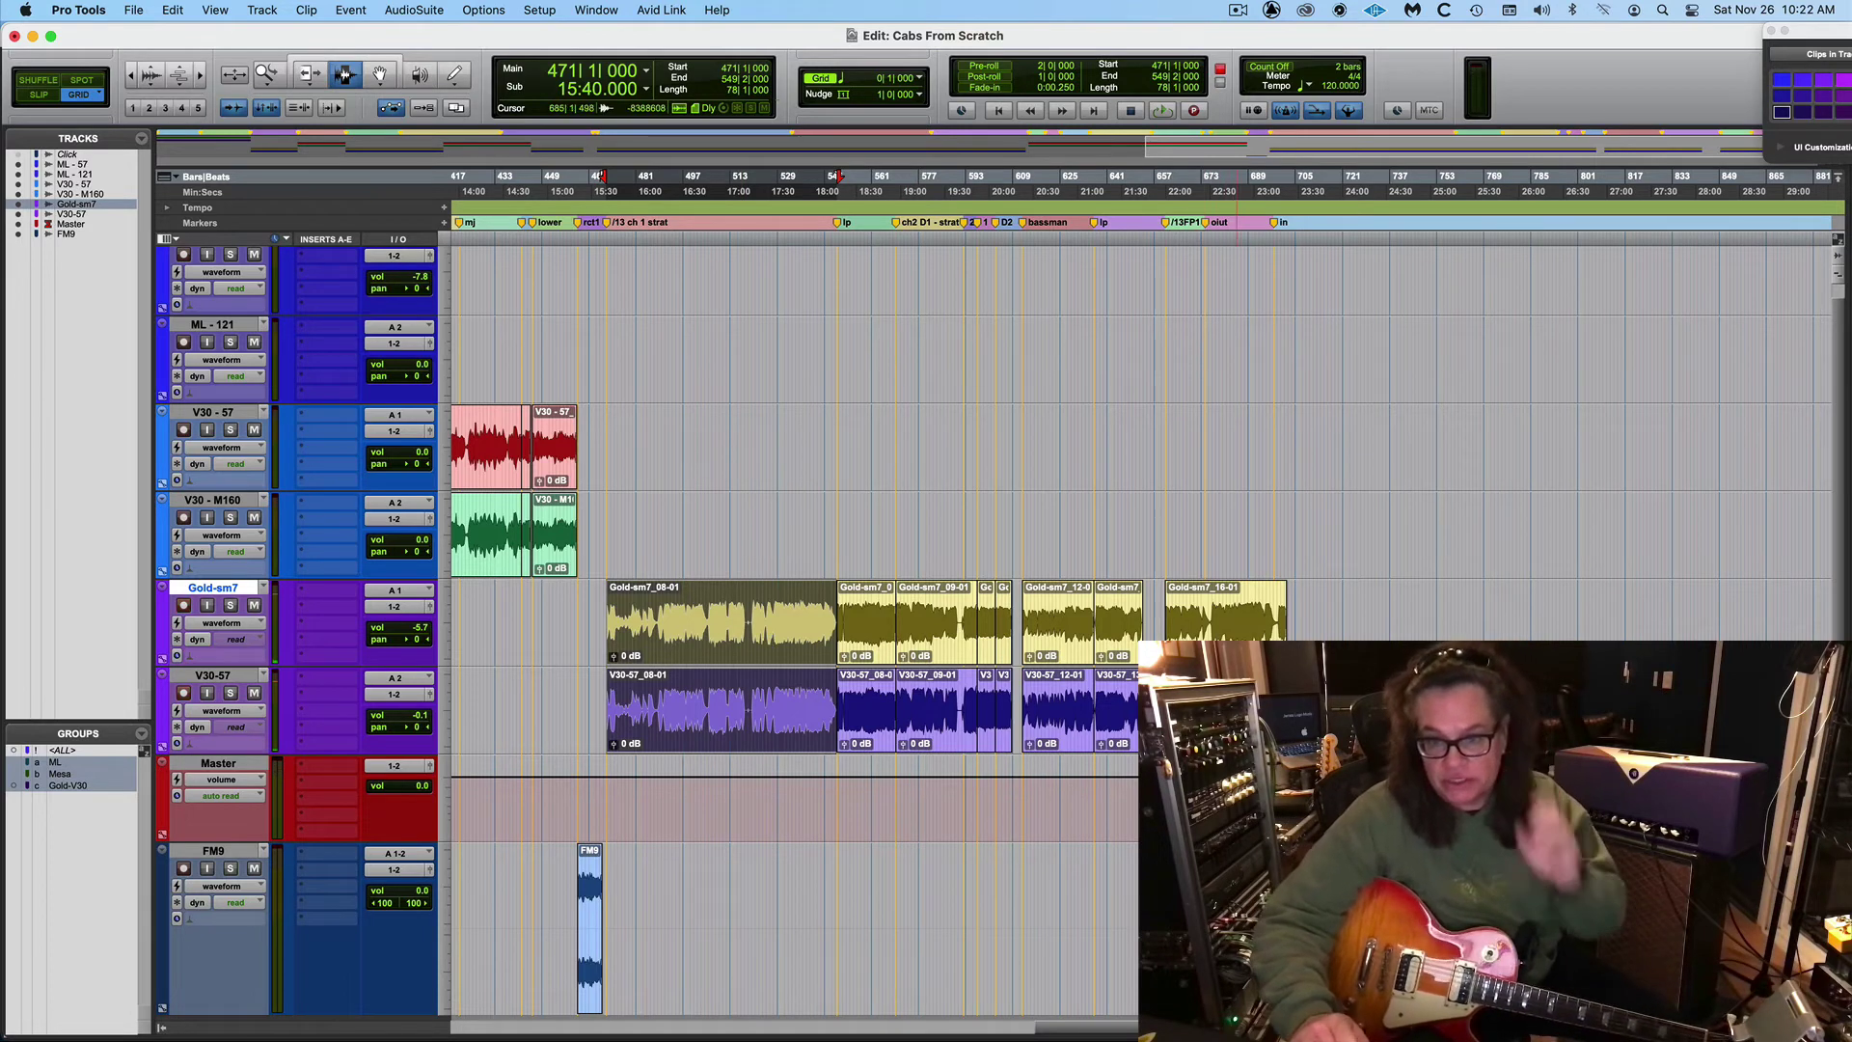
Add a marker named "lp" at bar 702, just past the end of the full-power take.
{"action": "left_click", "coordinate": [1285, 617]}
{"action": "key", "text": "shift+r"}
{"action": "key", "text": "super+bracketright"}
{"action": "key", "text": "super+bracketright"}
{"action": "key", "text": "super+bracketright"}
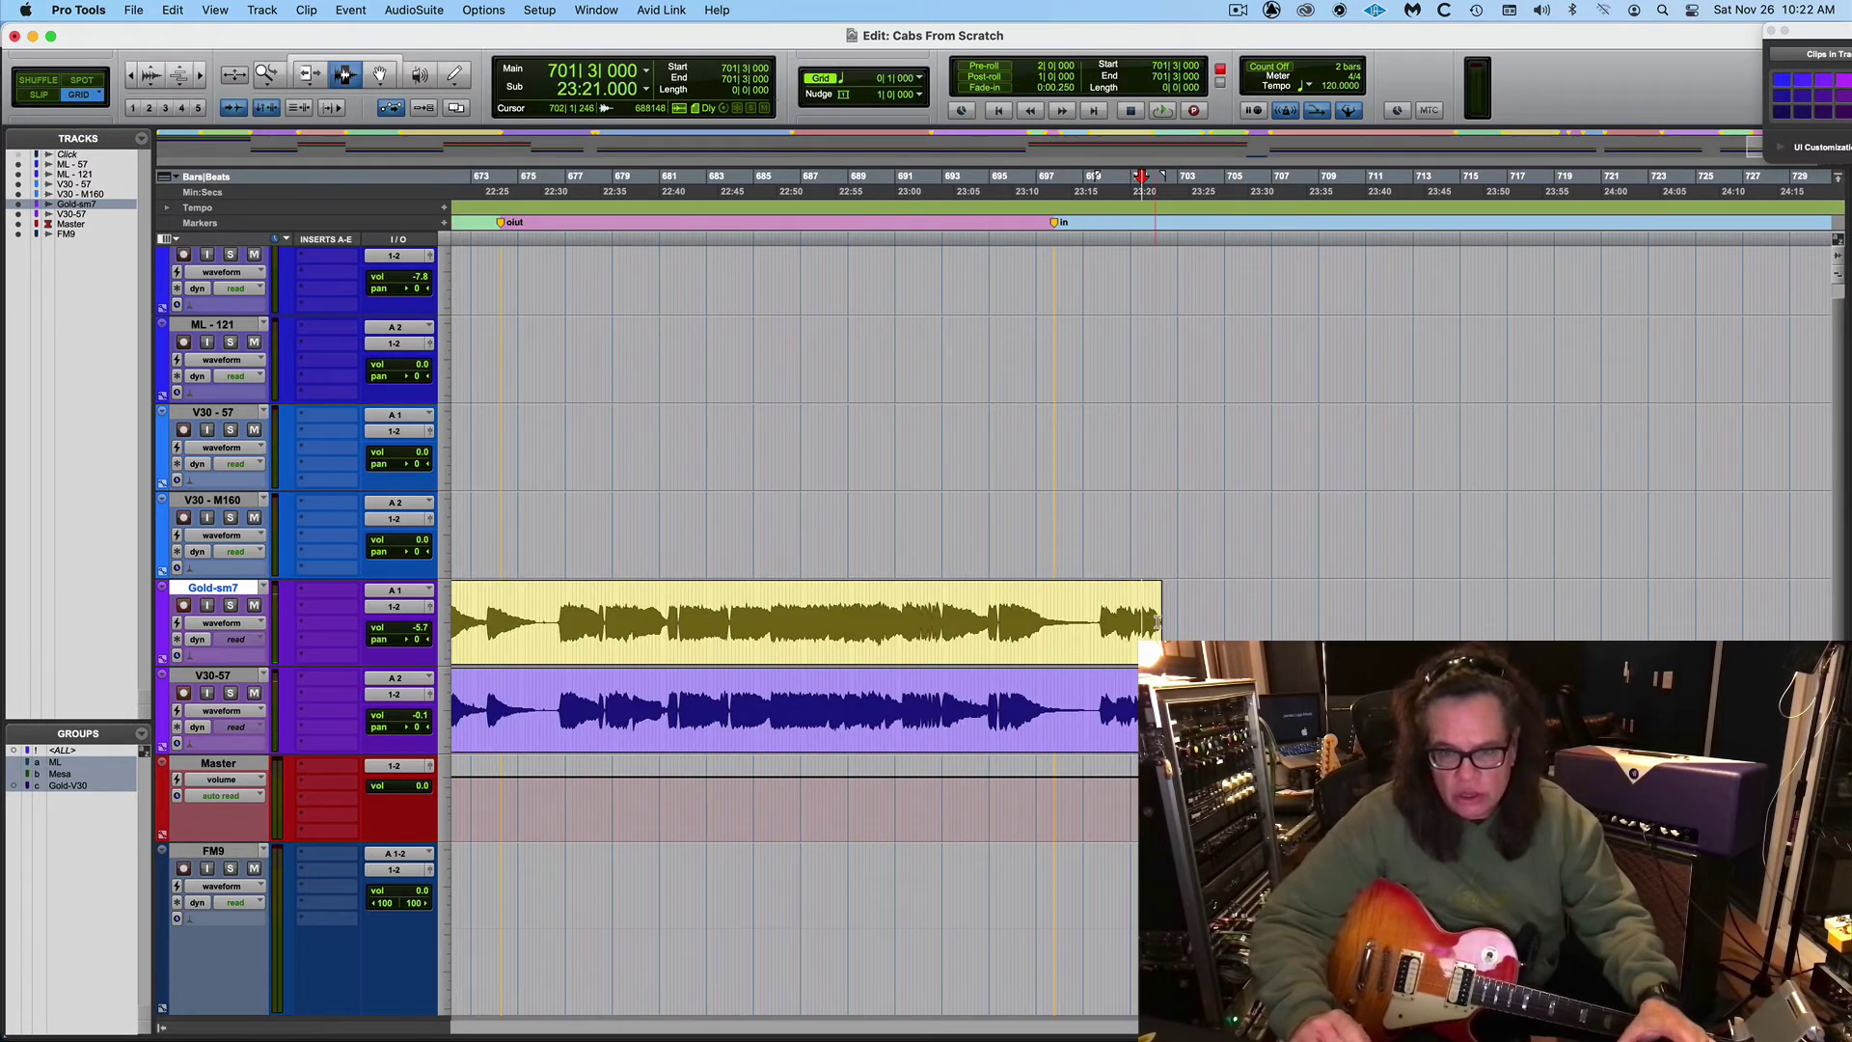
{"action": "key", "text": "KP_Enter"}
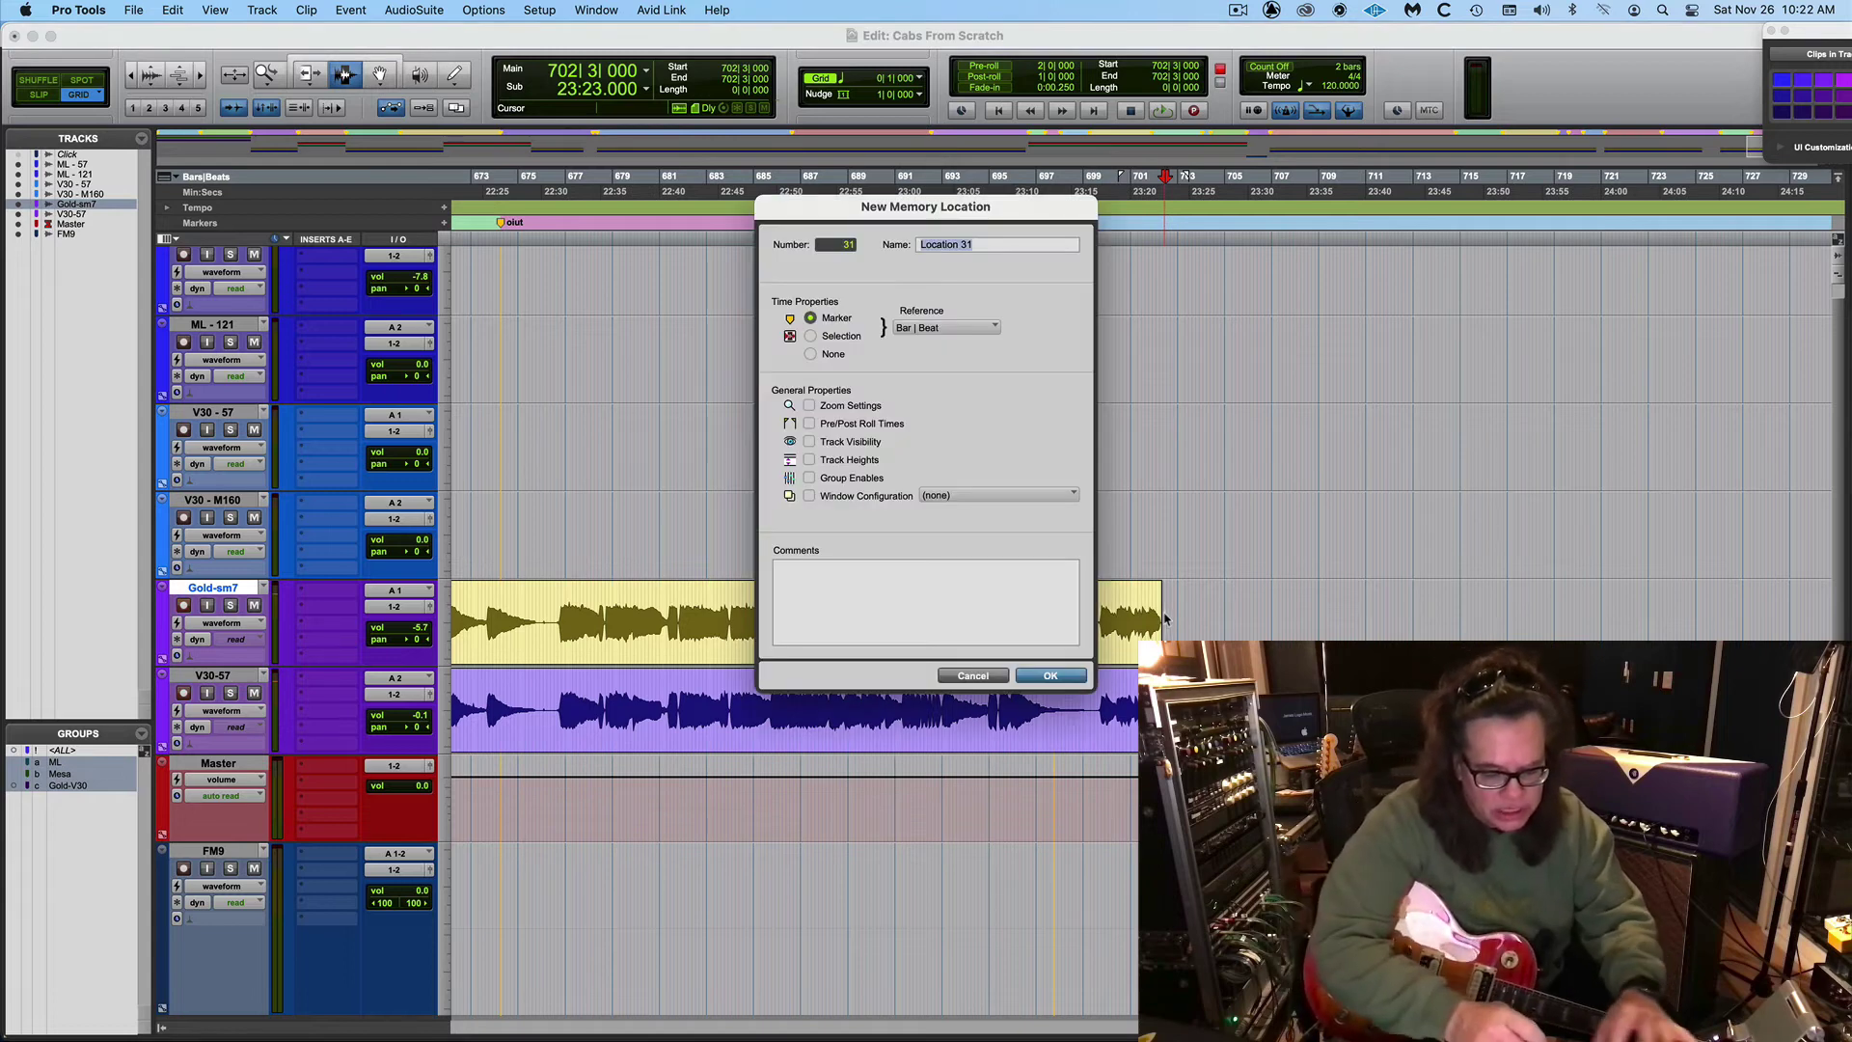
{"action": "key", "text": "Return"}
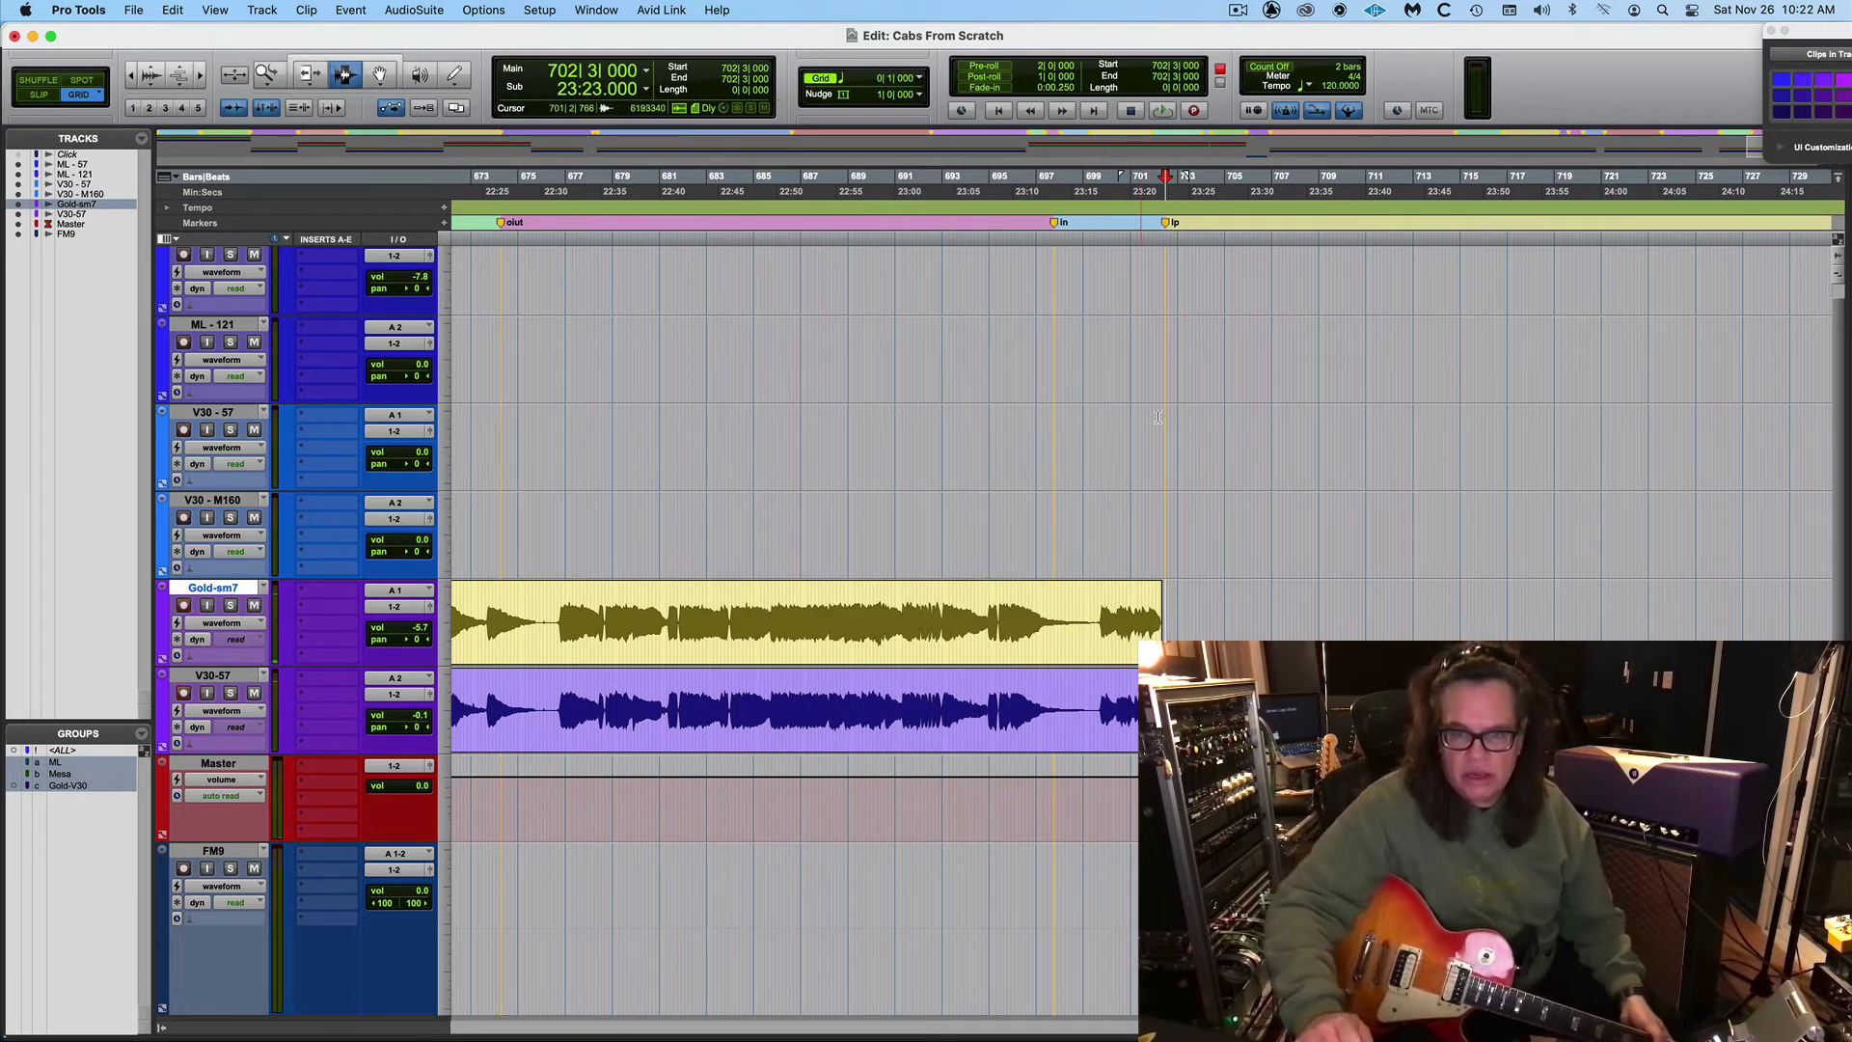
Rename the "lp" marker at bar 702 as "lp out".
{"action": "double_click", "coordinate": [1169, 224]}
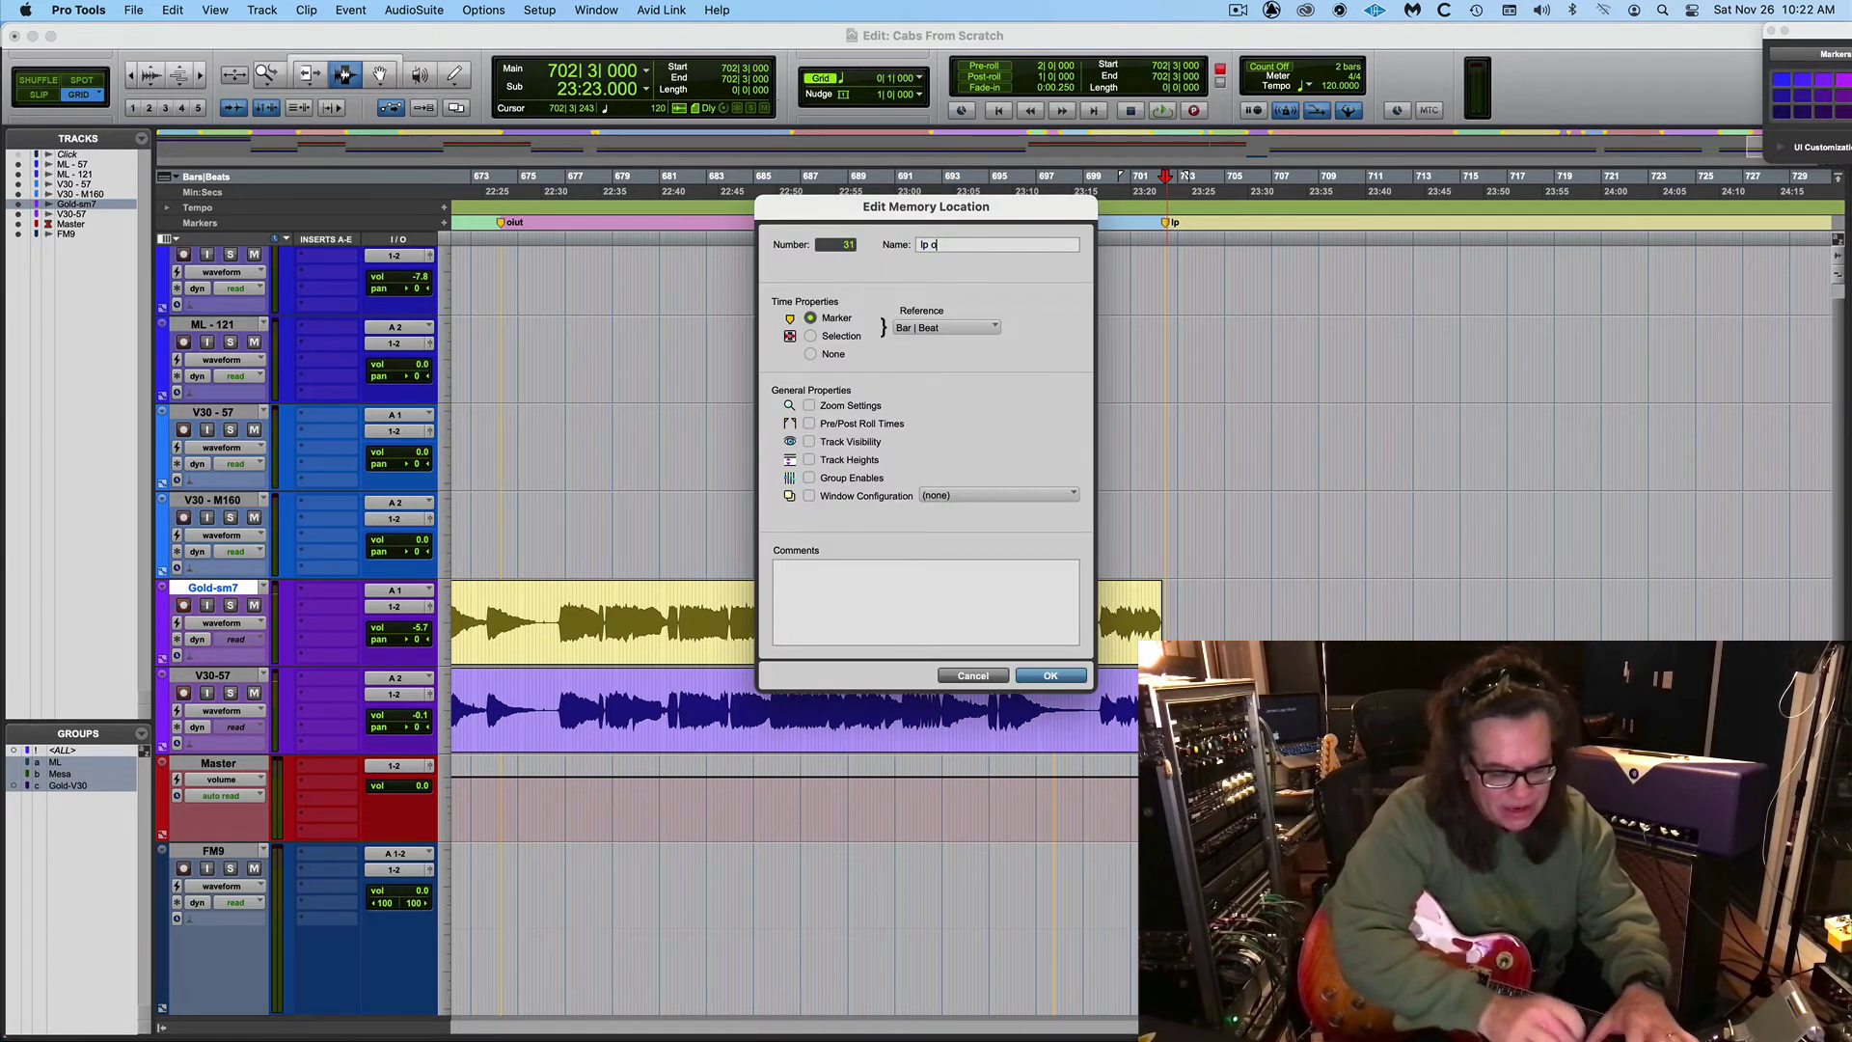
{"action": "type", "text": "lp out"}
{"action": "key", "text": "Return"}
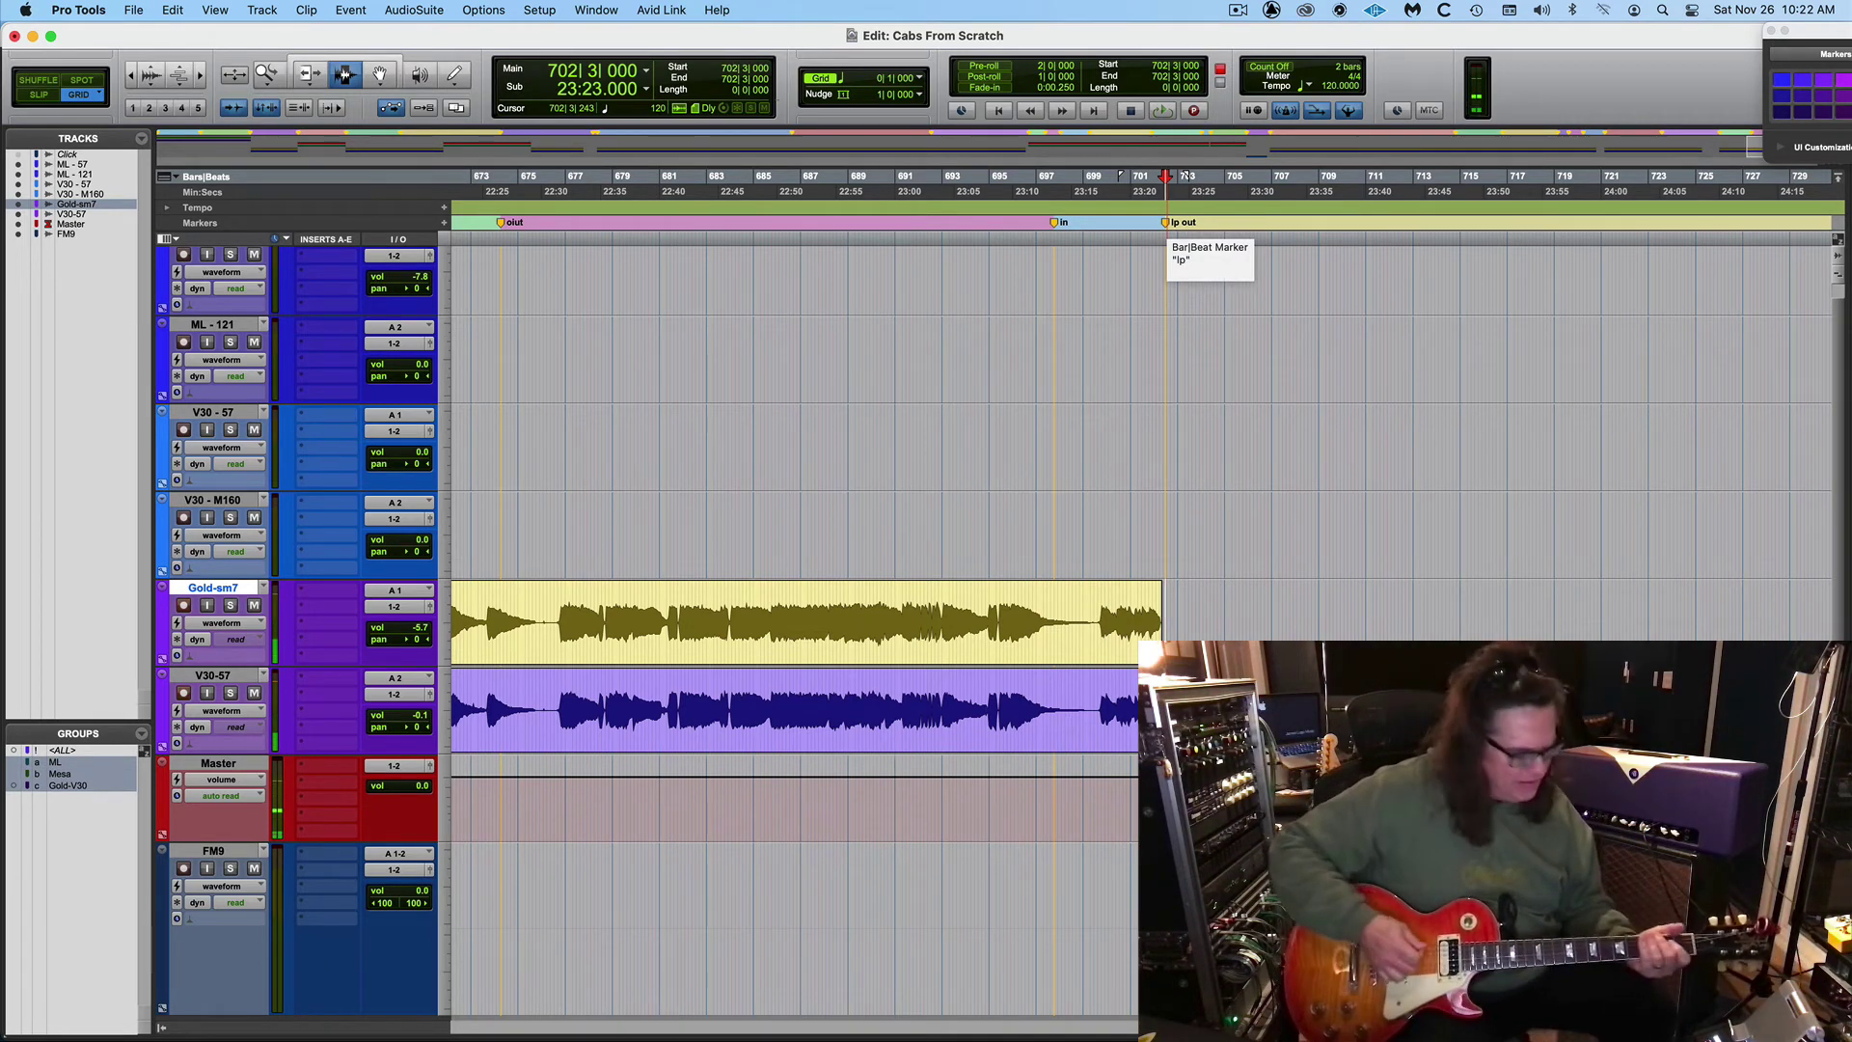
Start recording a new take from bar 702, adding markers named "ch2" at about bar 713 and "2" at about bar 729.
{"action": "key", "text": "super+space"}
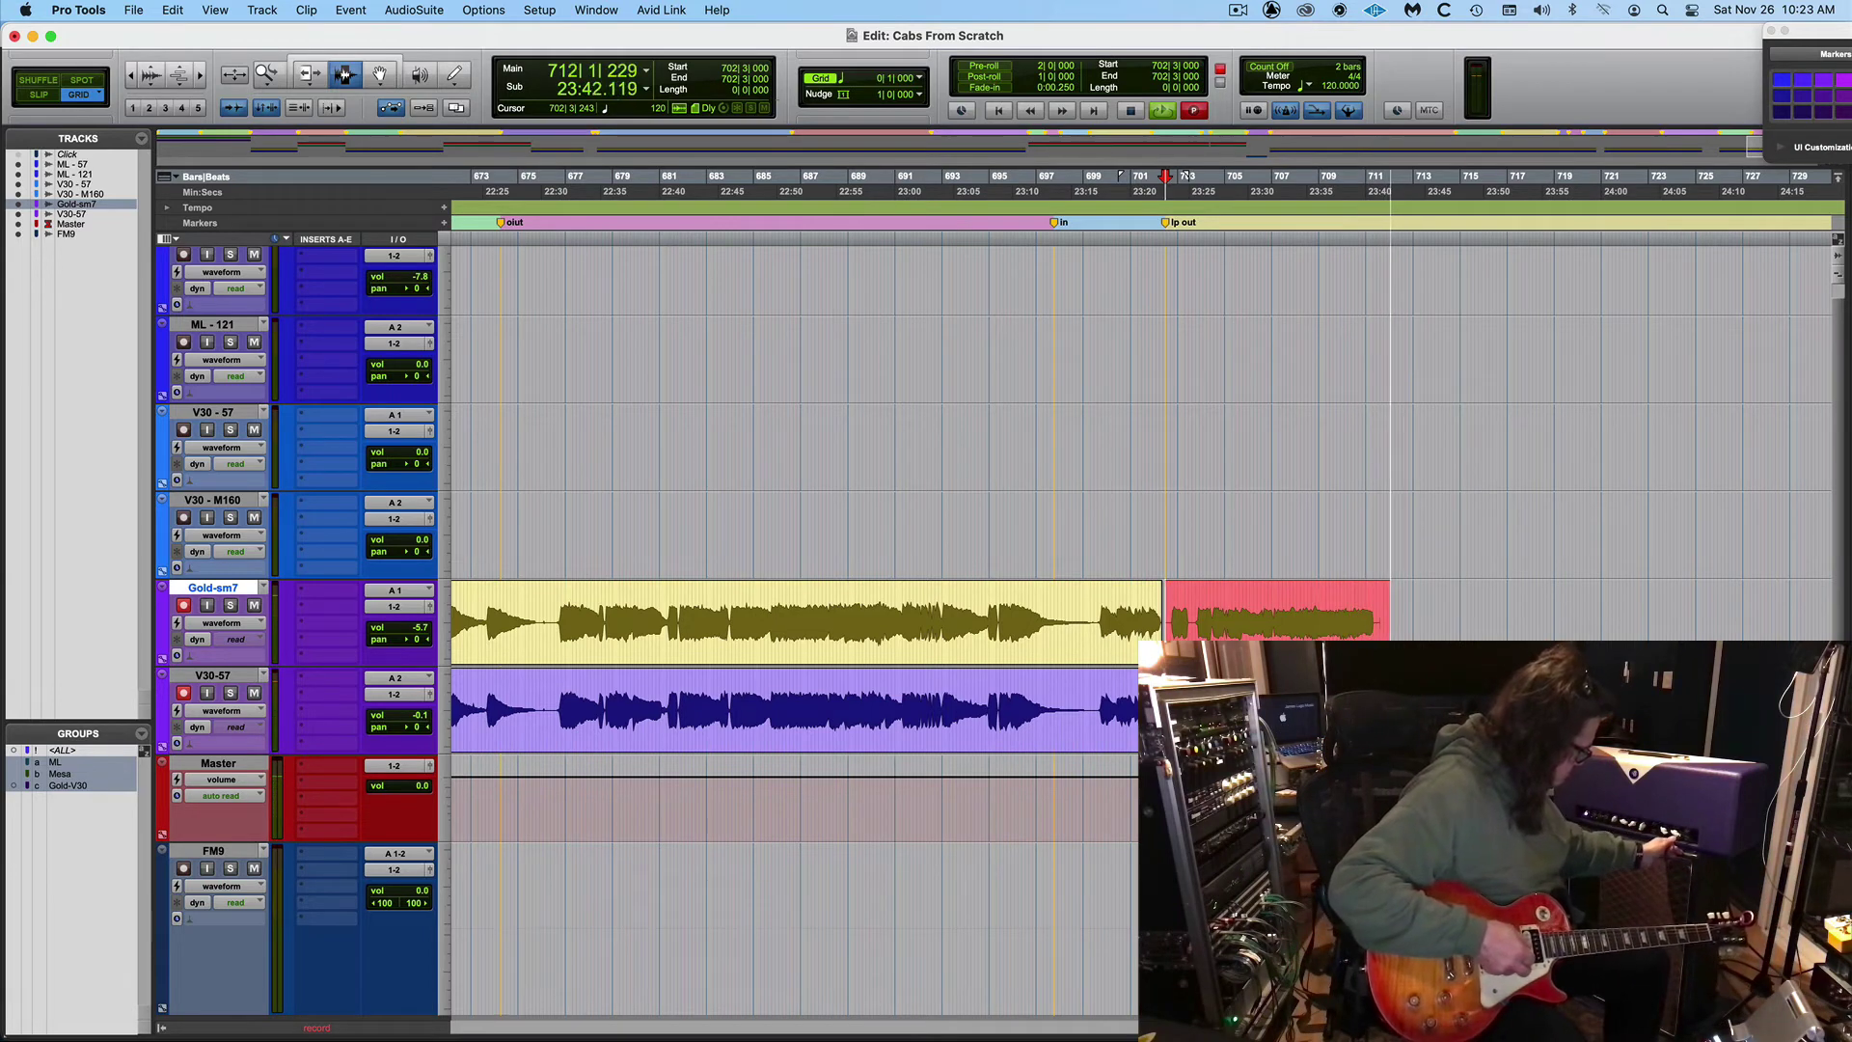
{"action": "key", "text": "KP_Enter"}
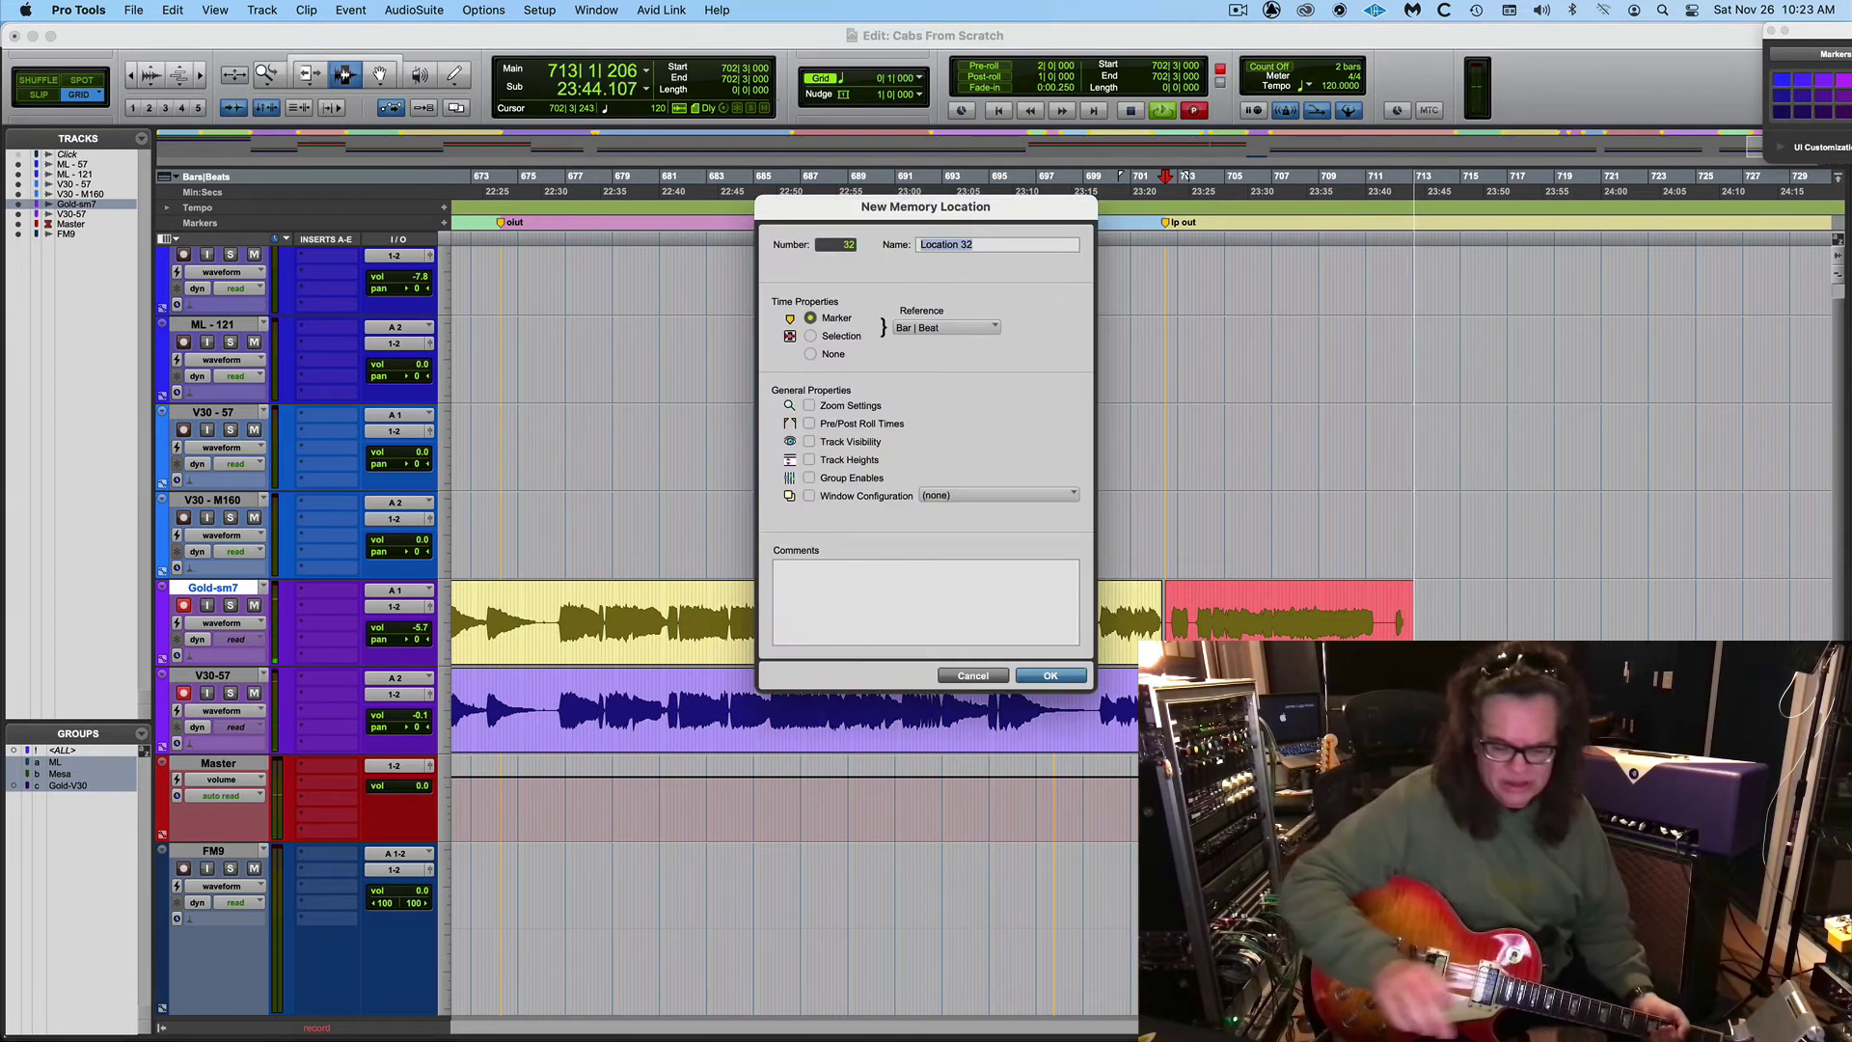
{"action": "type", "text": "ch2"}
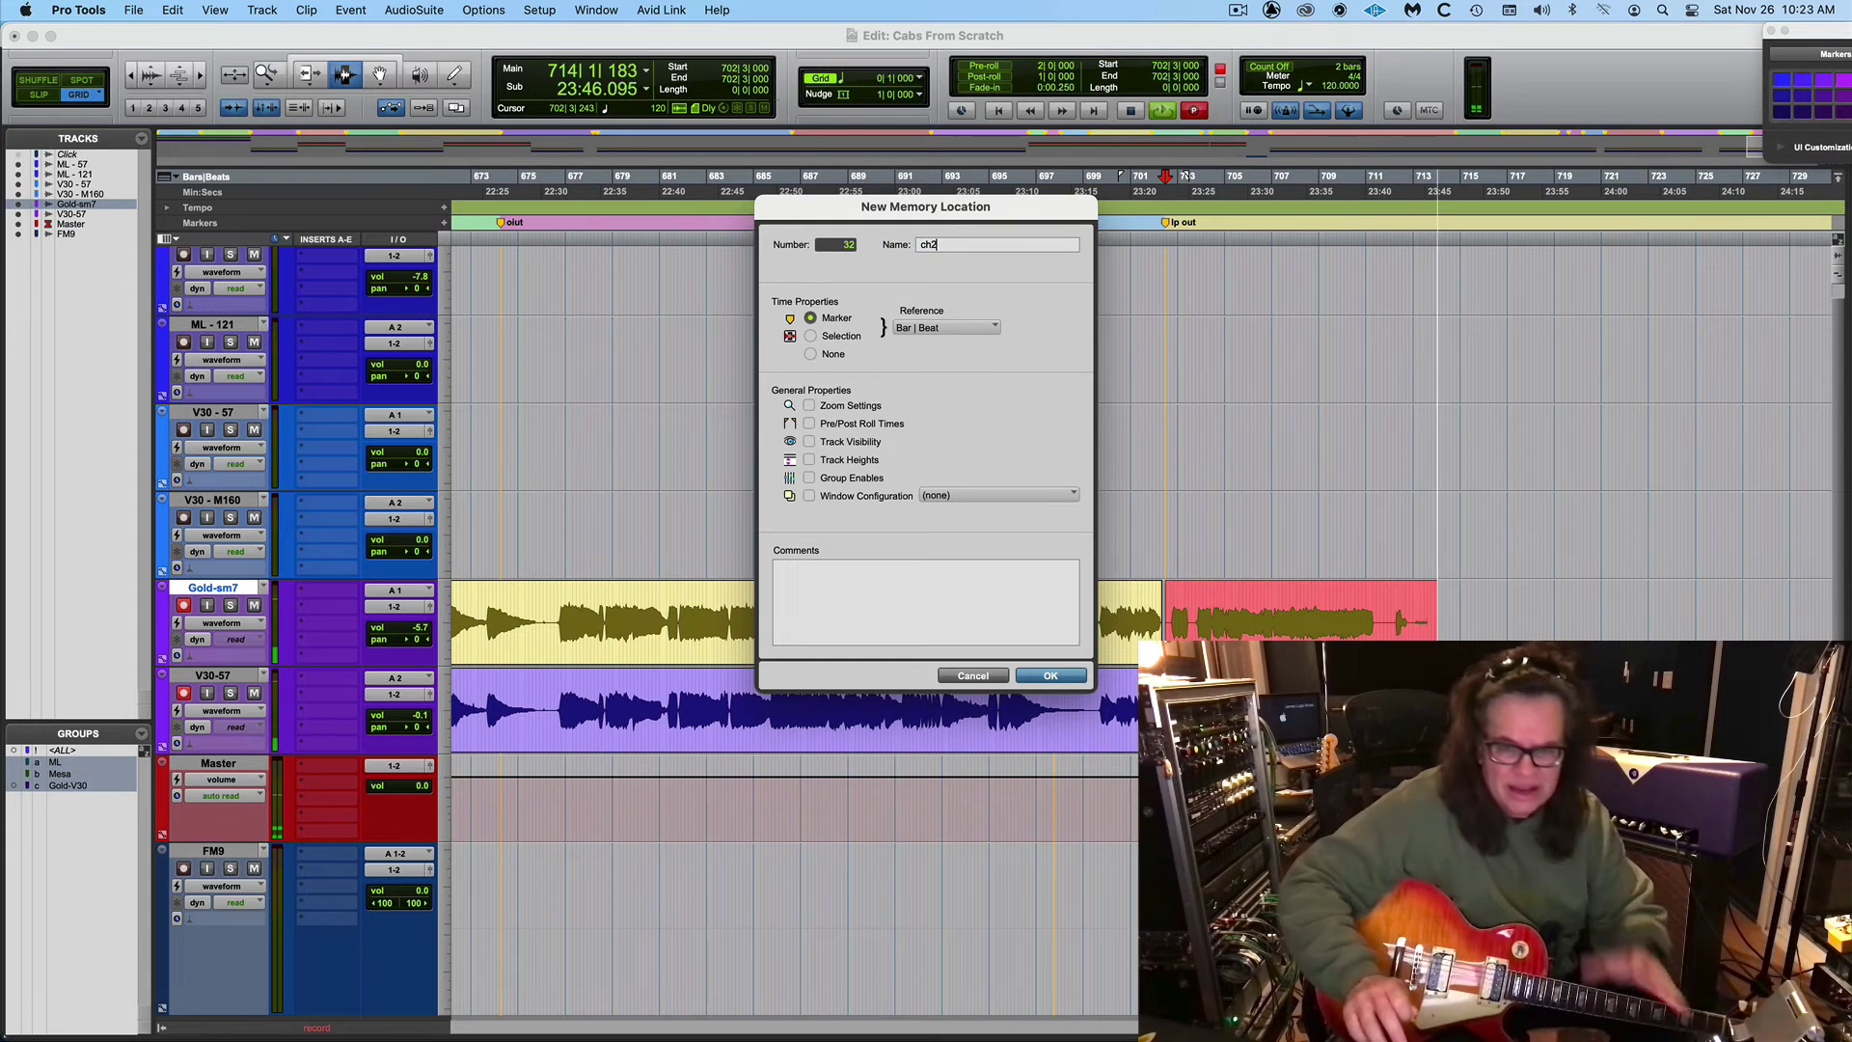
{"action": "key", "text": "Return"}
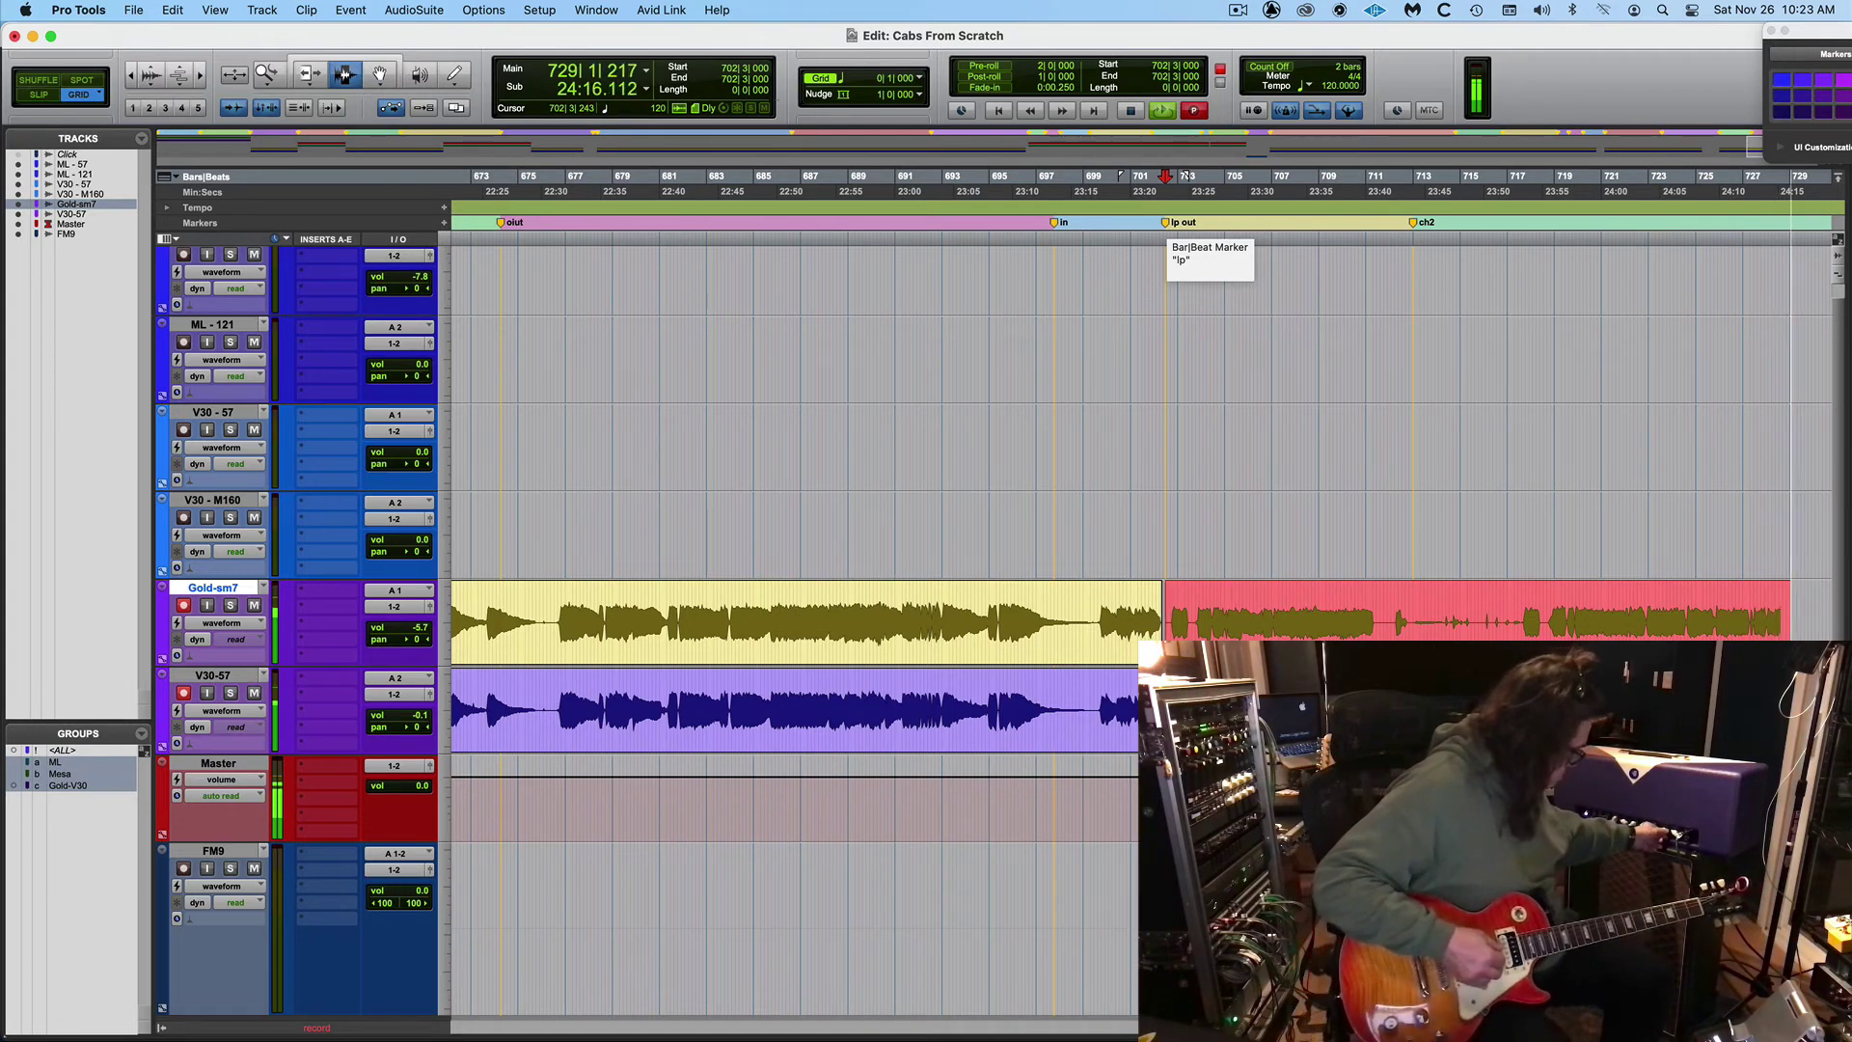
{"action": "key", "text": "KP_Enter"}
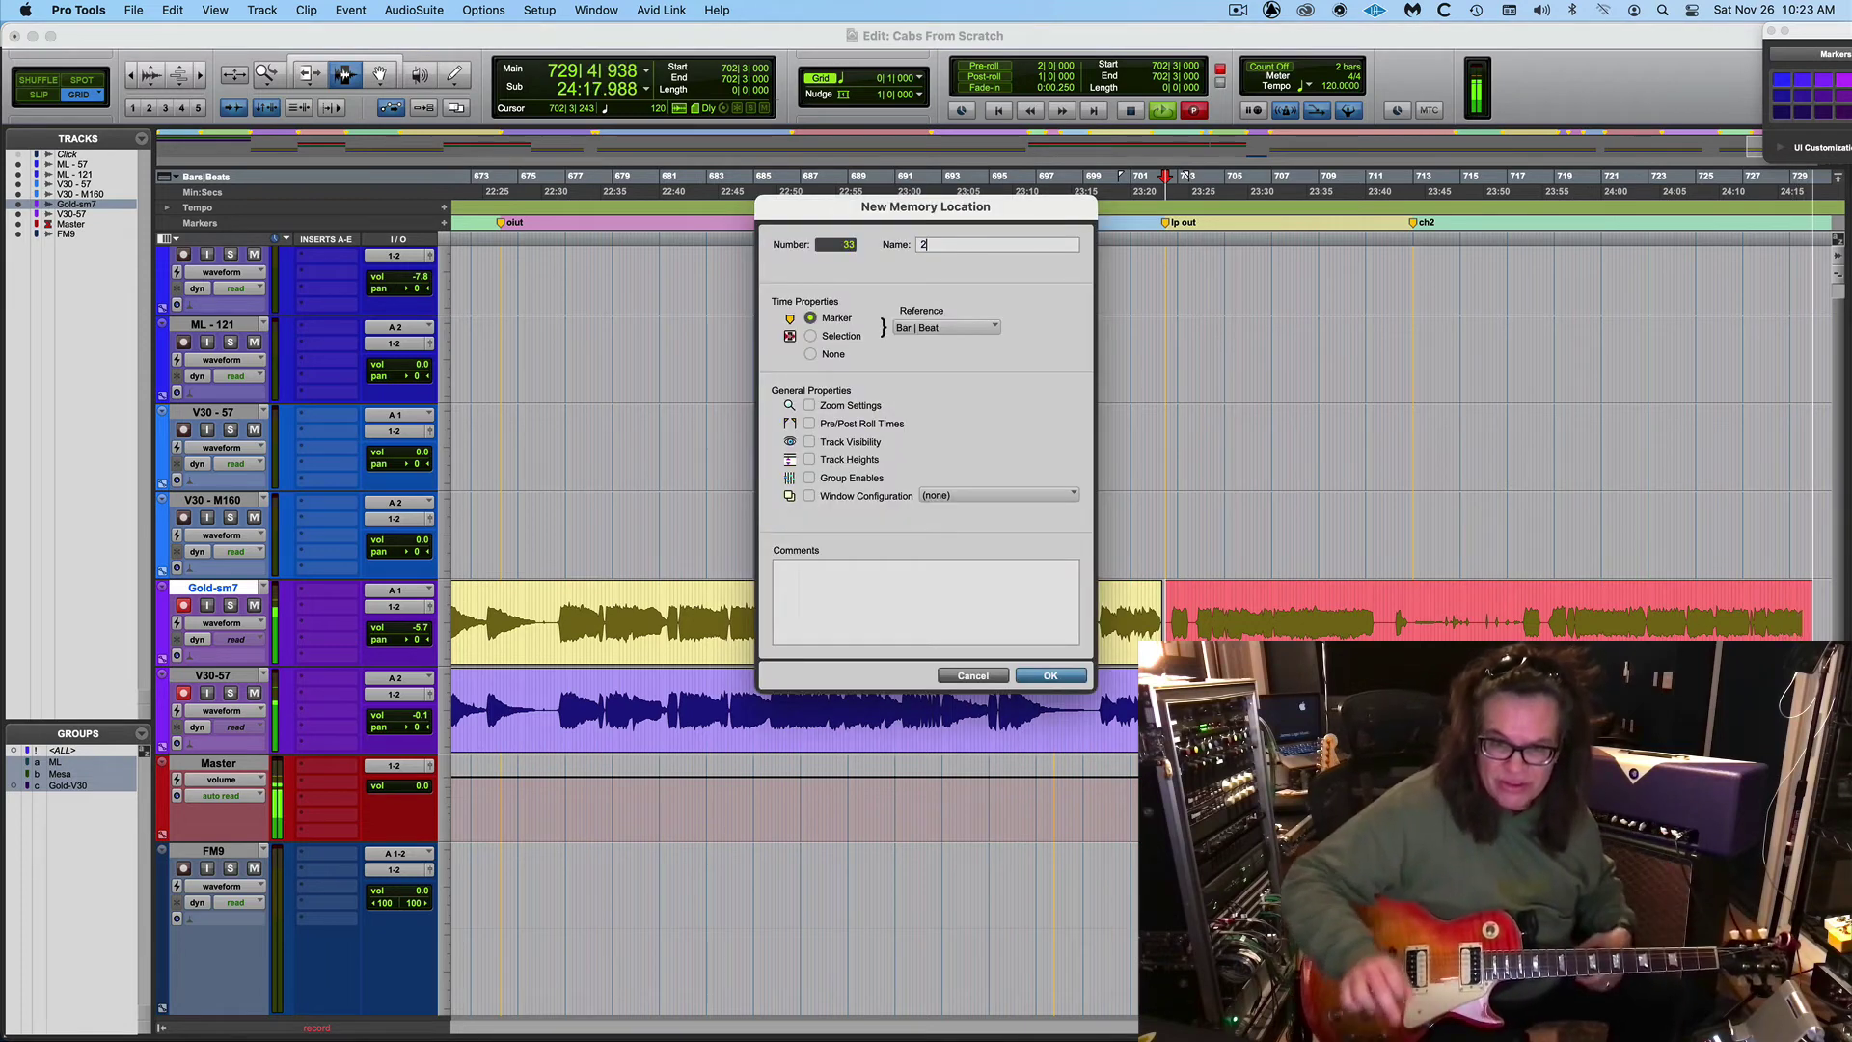
{"action": "key", "text": "Return"}
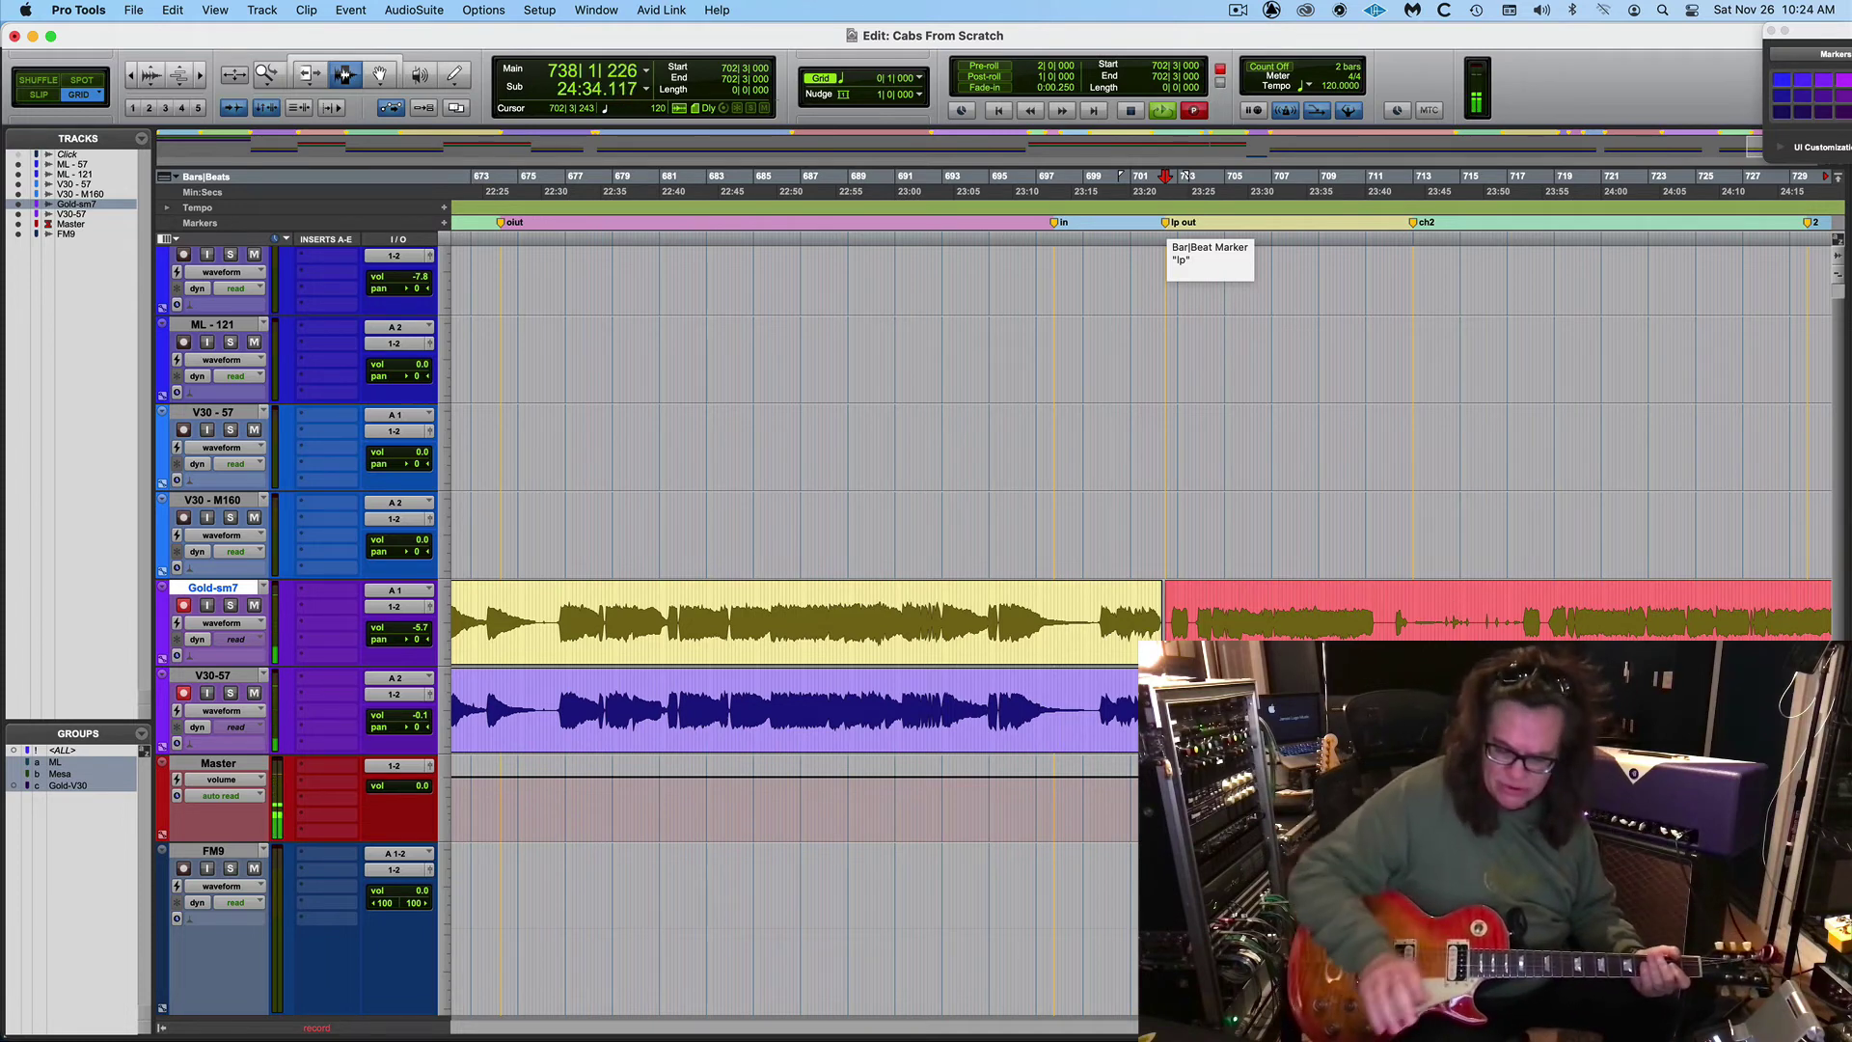
Add markers named "2" at about bar 738 and "1" at about bar 744 while recording, and stop the take at about bar 749.
{"action": "key", "text": "KP_Enter"}
{"action": "key", "text": "BackSpace"}
{"action": "type", "text": "in"}
{"action": "key", "text": "Return"}
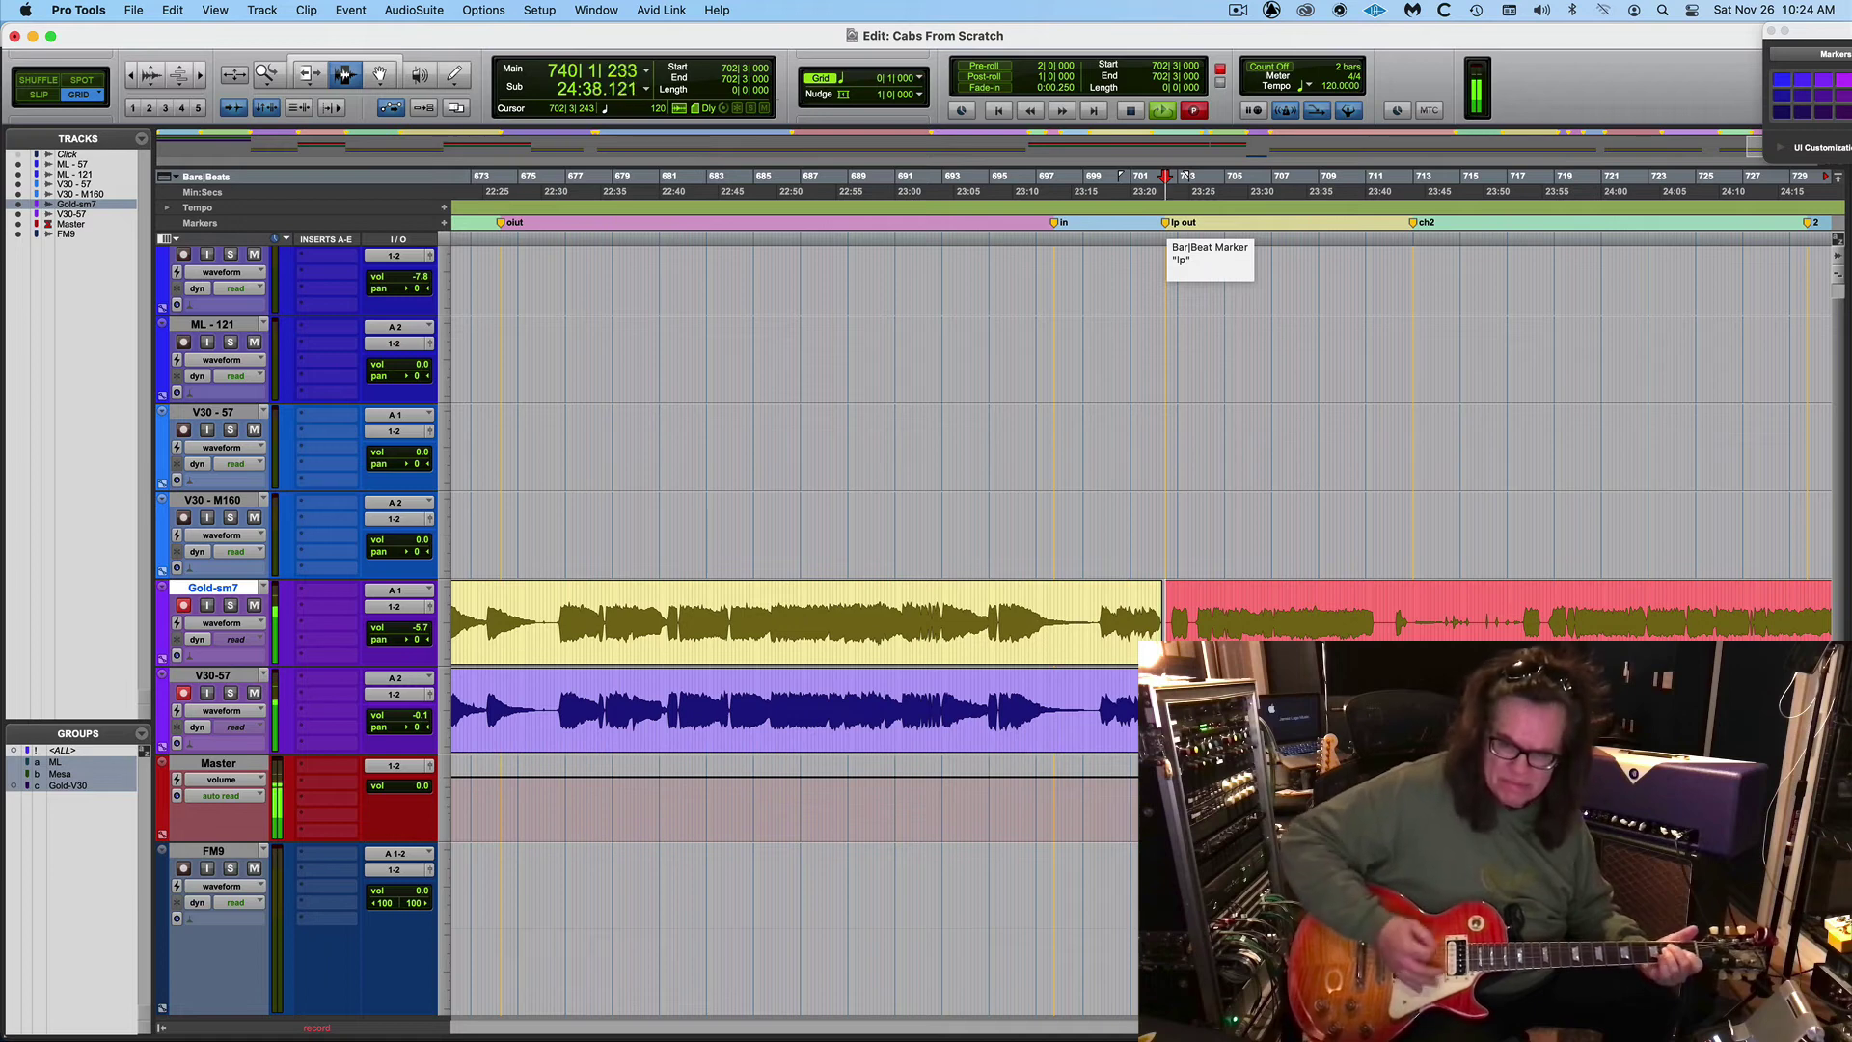
{"action": "key", "text": "super+bracketleft"}
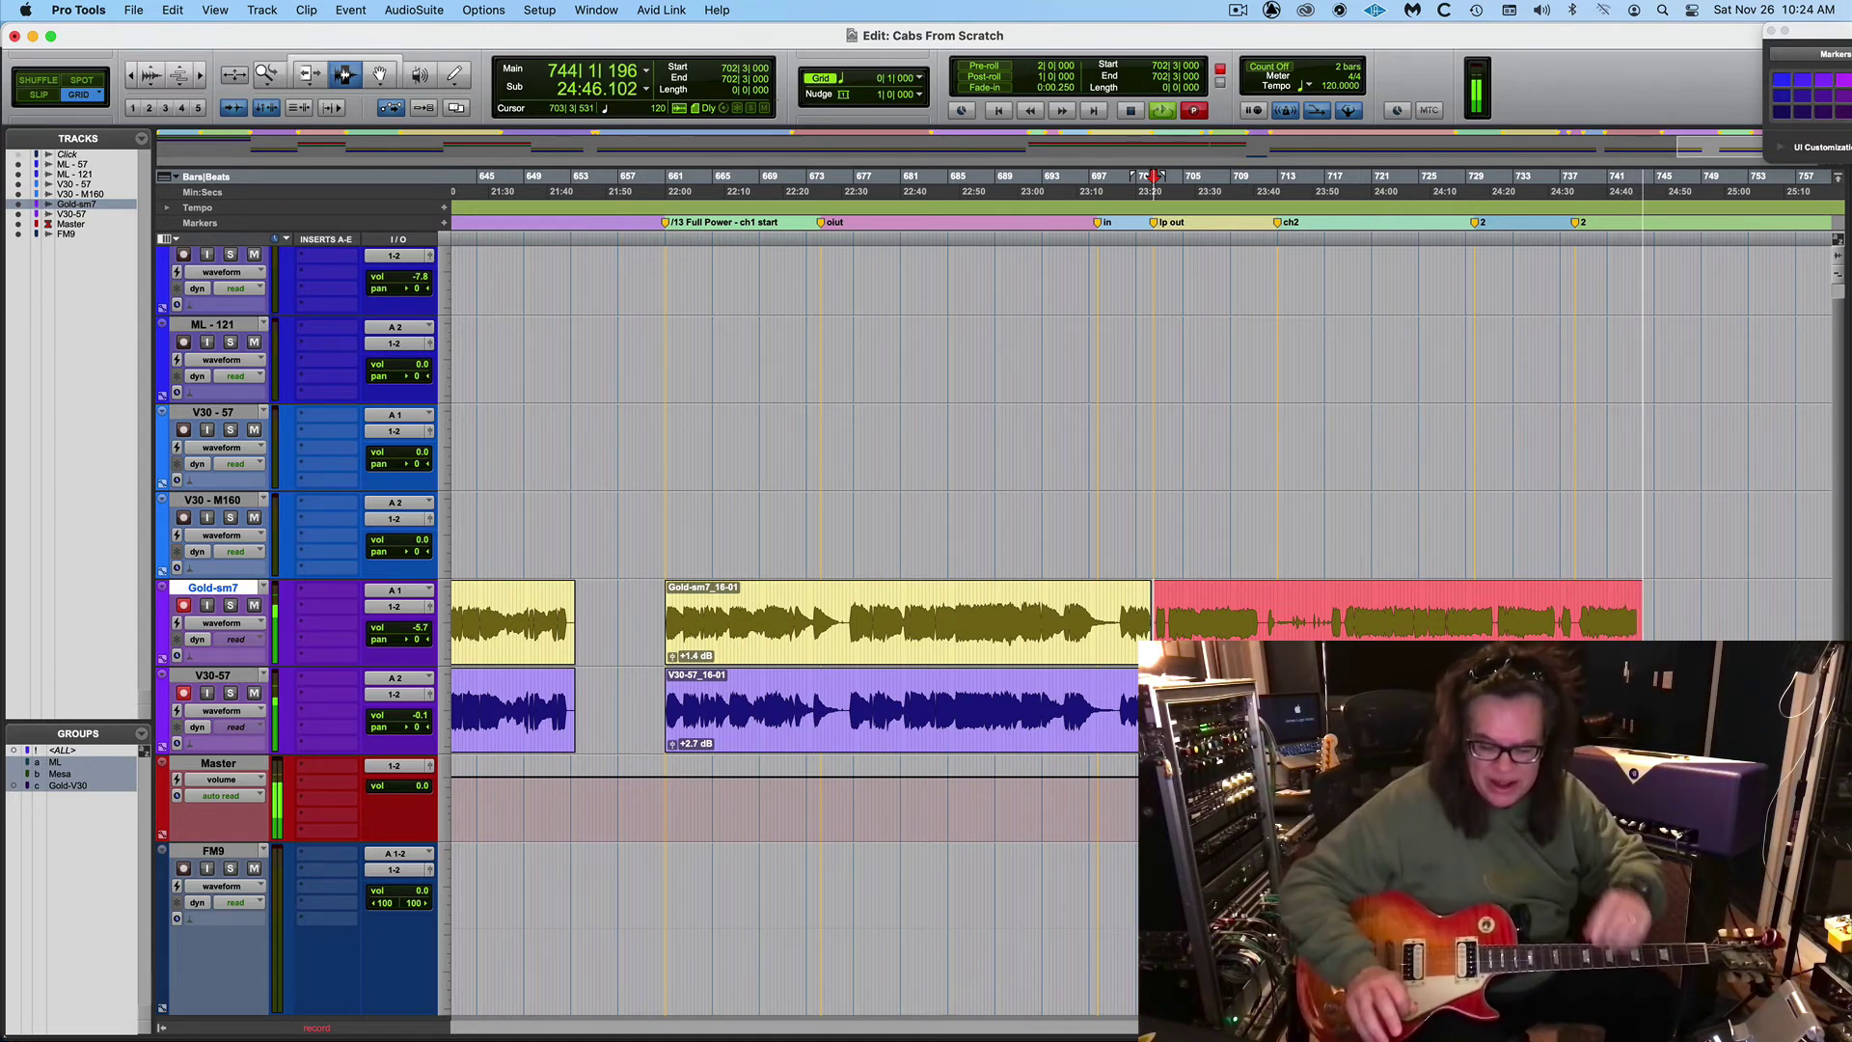
{"action": "key", "text": "KP_Enter"}
{"action": "type", "text": "1"}
{"action": "key", "text": "Return"}
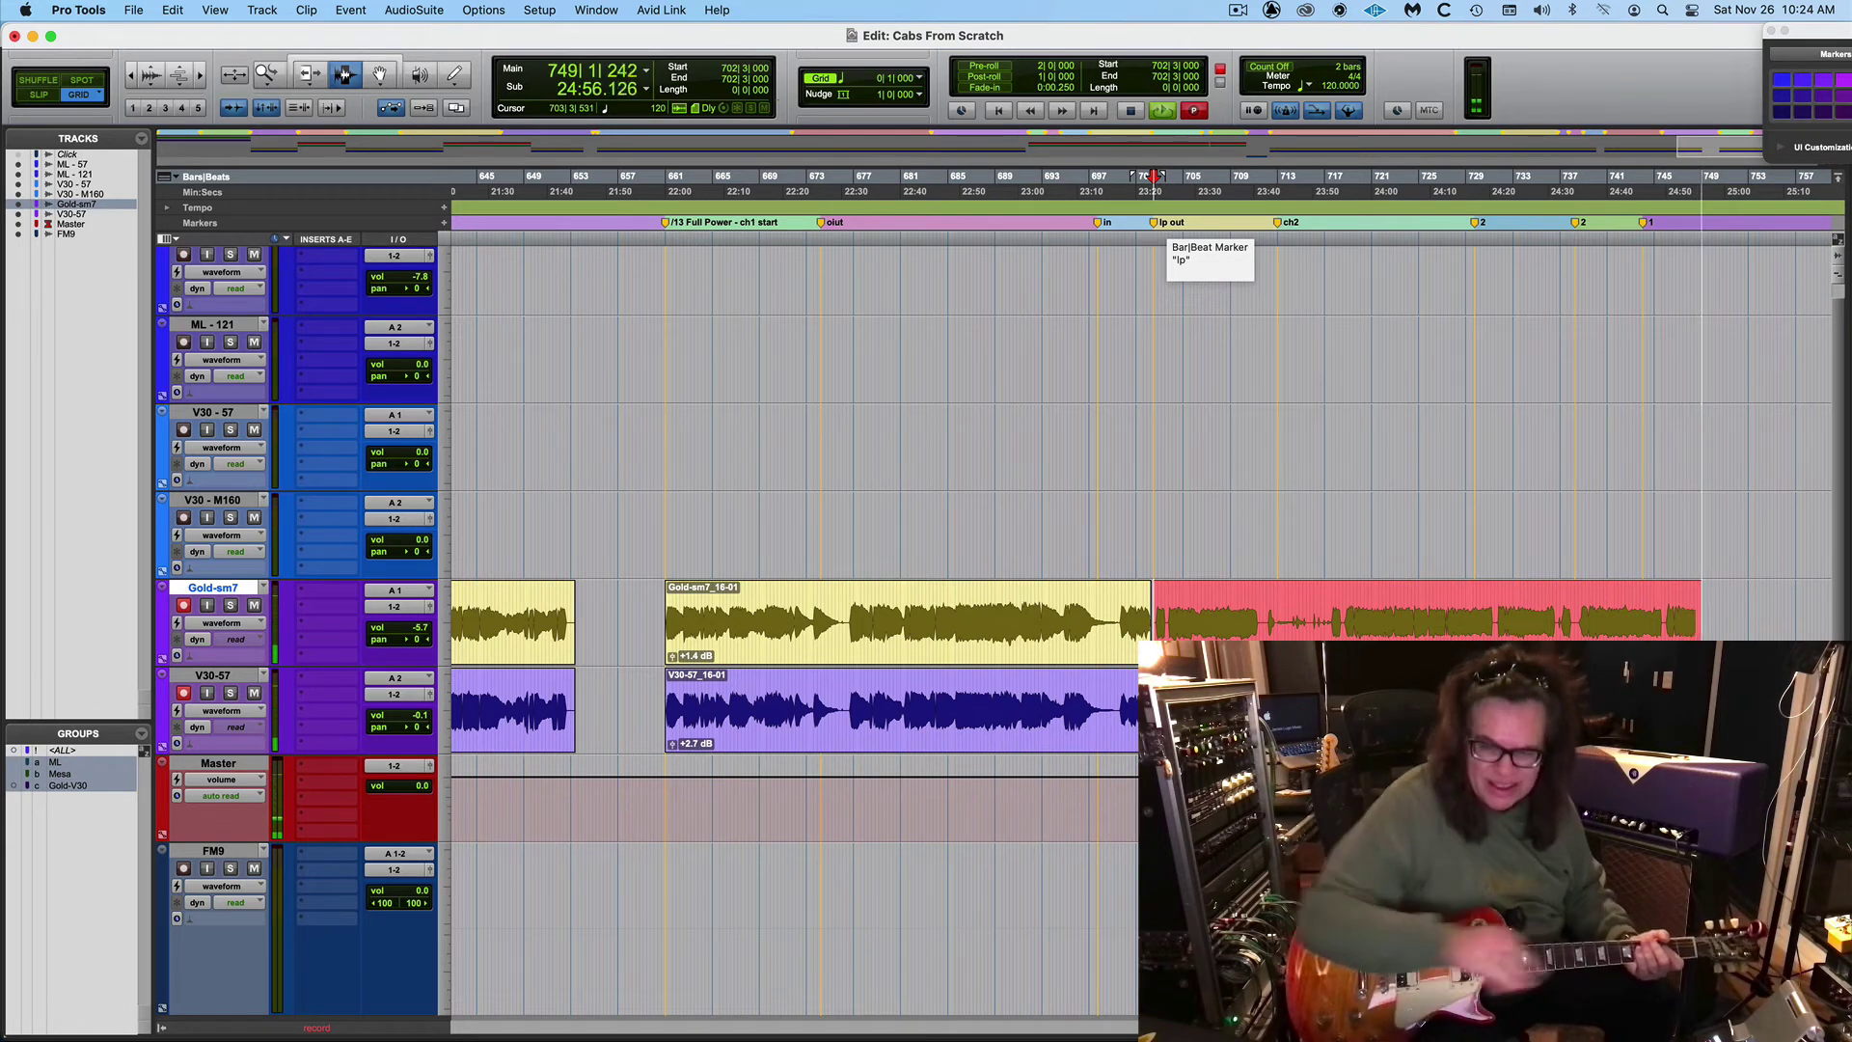
{"action": "key", "text": "space"}
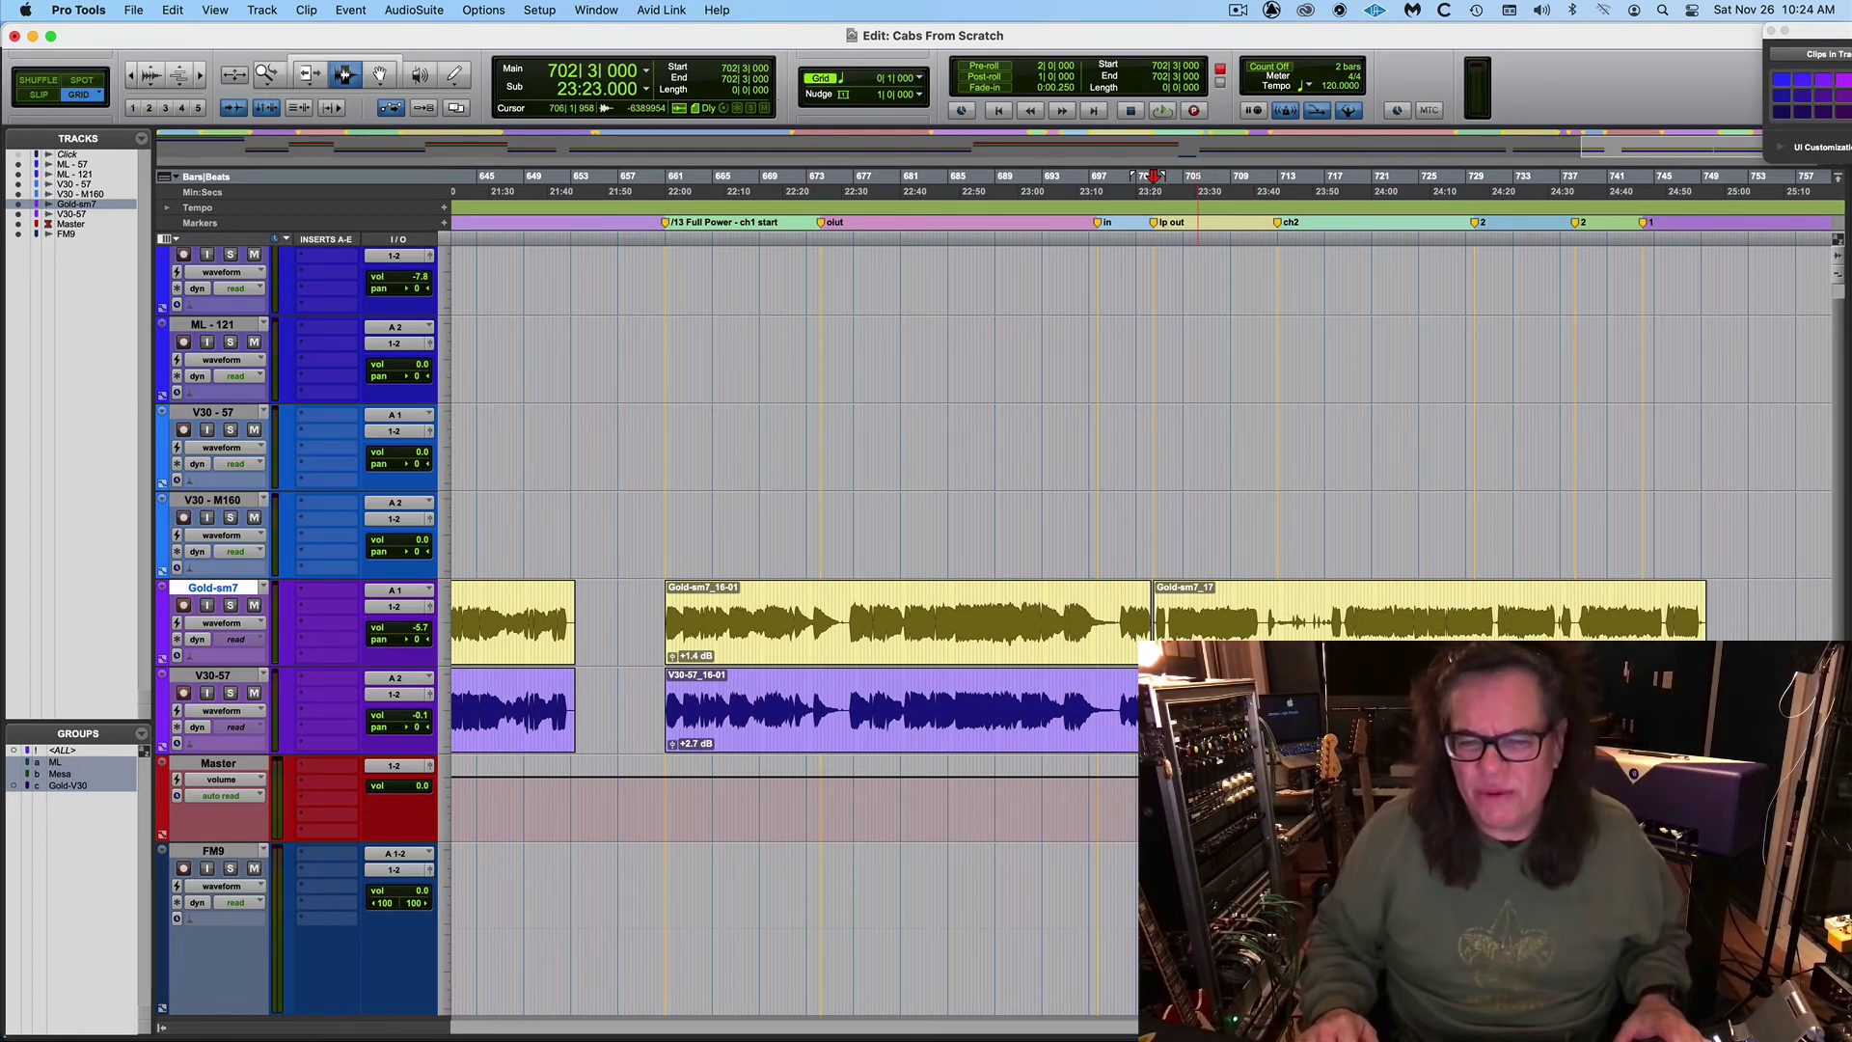
Select the newest take from bar 702 to bar 749, play its beginning, and stop.
{"action": "left_click_drag", "start_coordinate": [1154, 178], "coordinate": [1712, 175]}
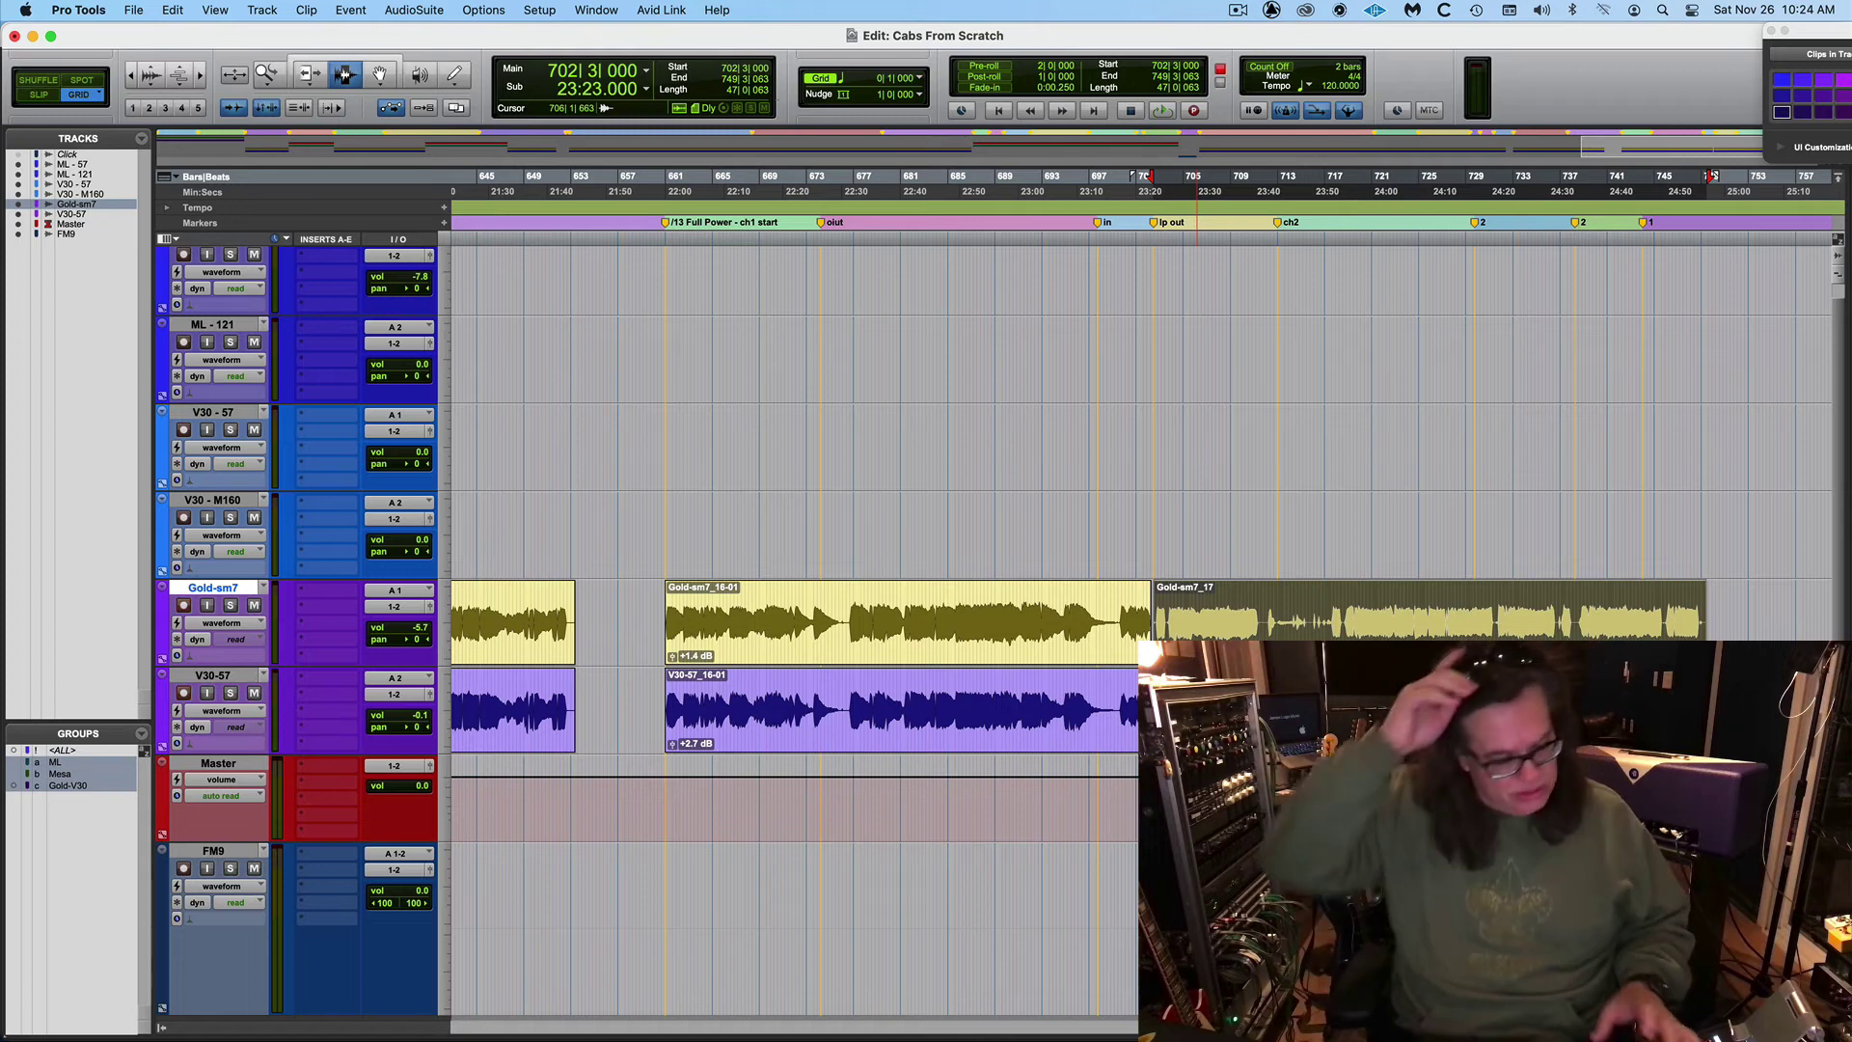
{"action": "key", "text": "space"}
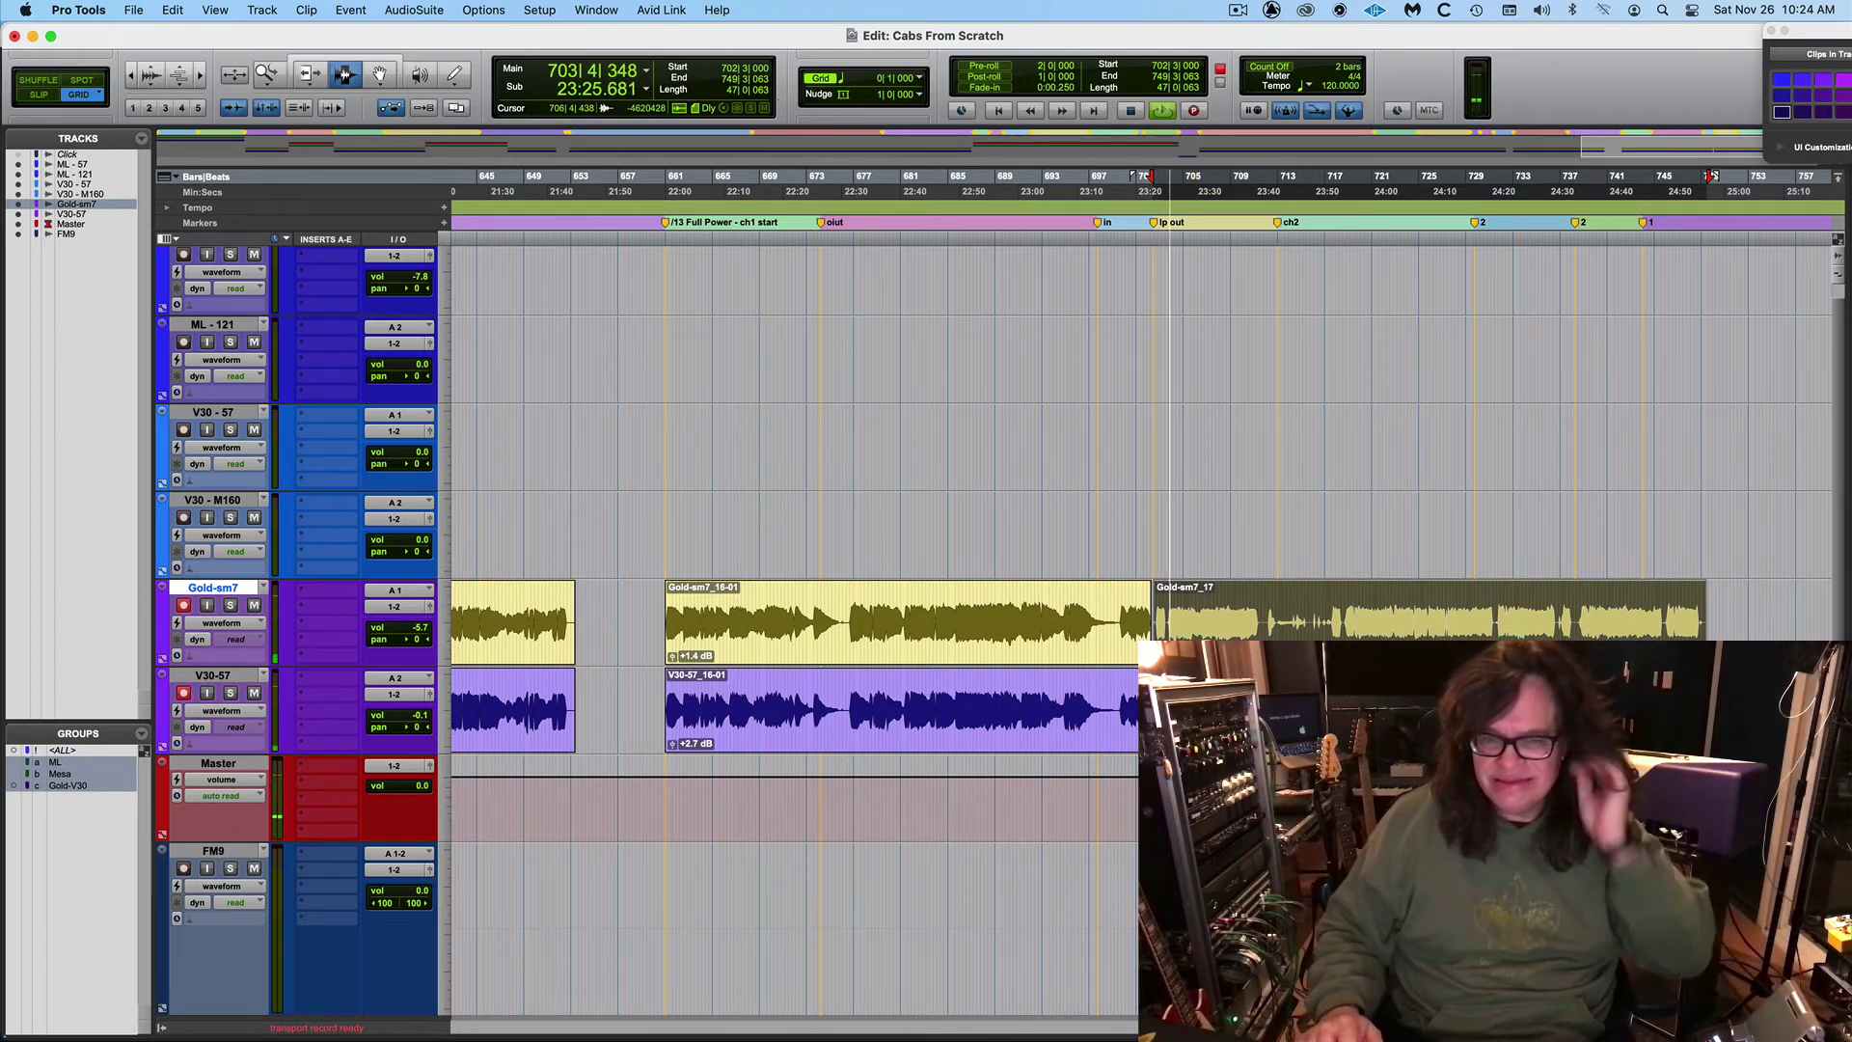
{"action": "key", "text": "super+bracketleft"}
{"action": "key", "text": "space"}
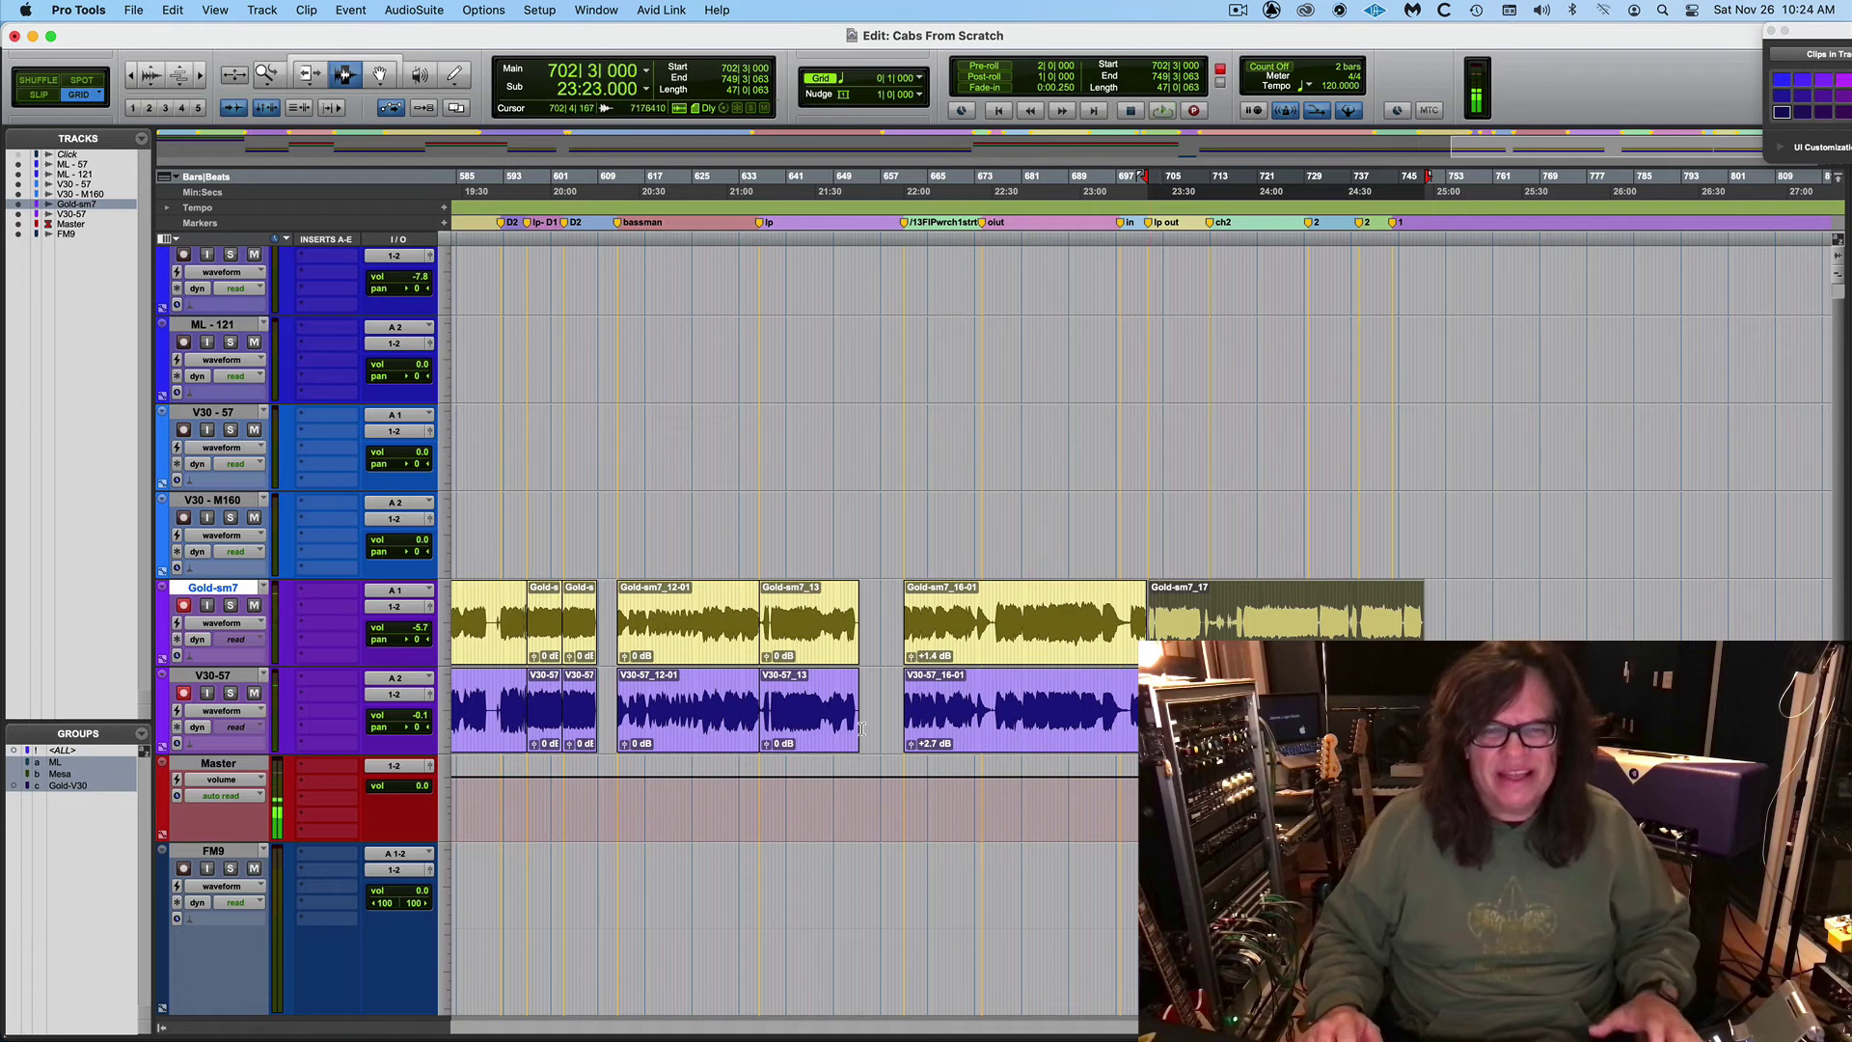
Select and play the "lp" take at bar 636 for comparison, stop, and place the edit cursor at bar 717 in the newest take.
{"action": "left_click", "coordinate": [821, 650]}
{"action": "double_click", "coordinate": [821, 650]}
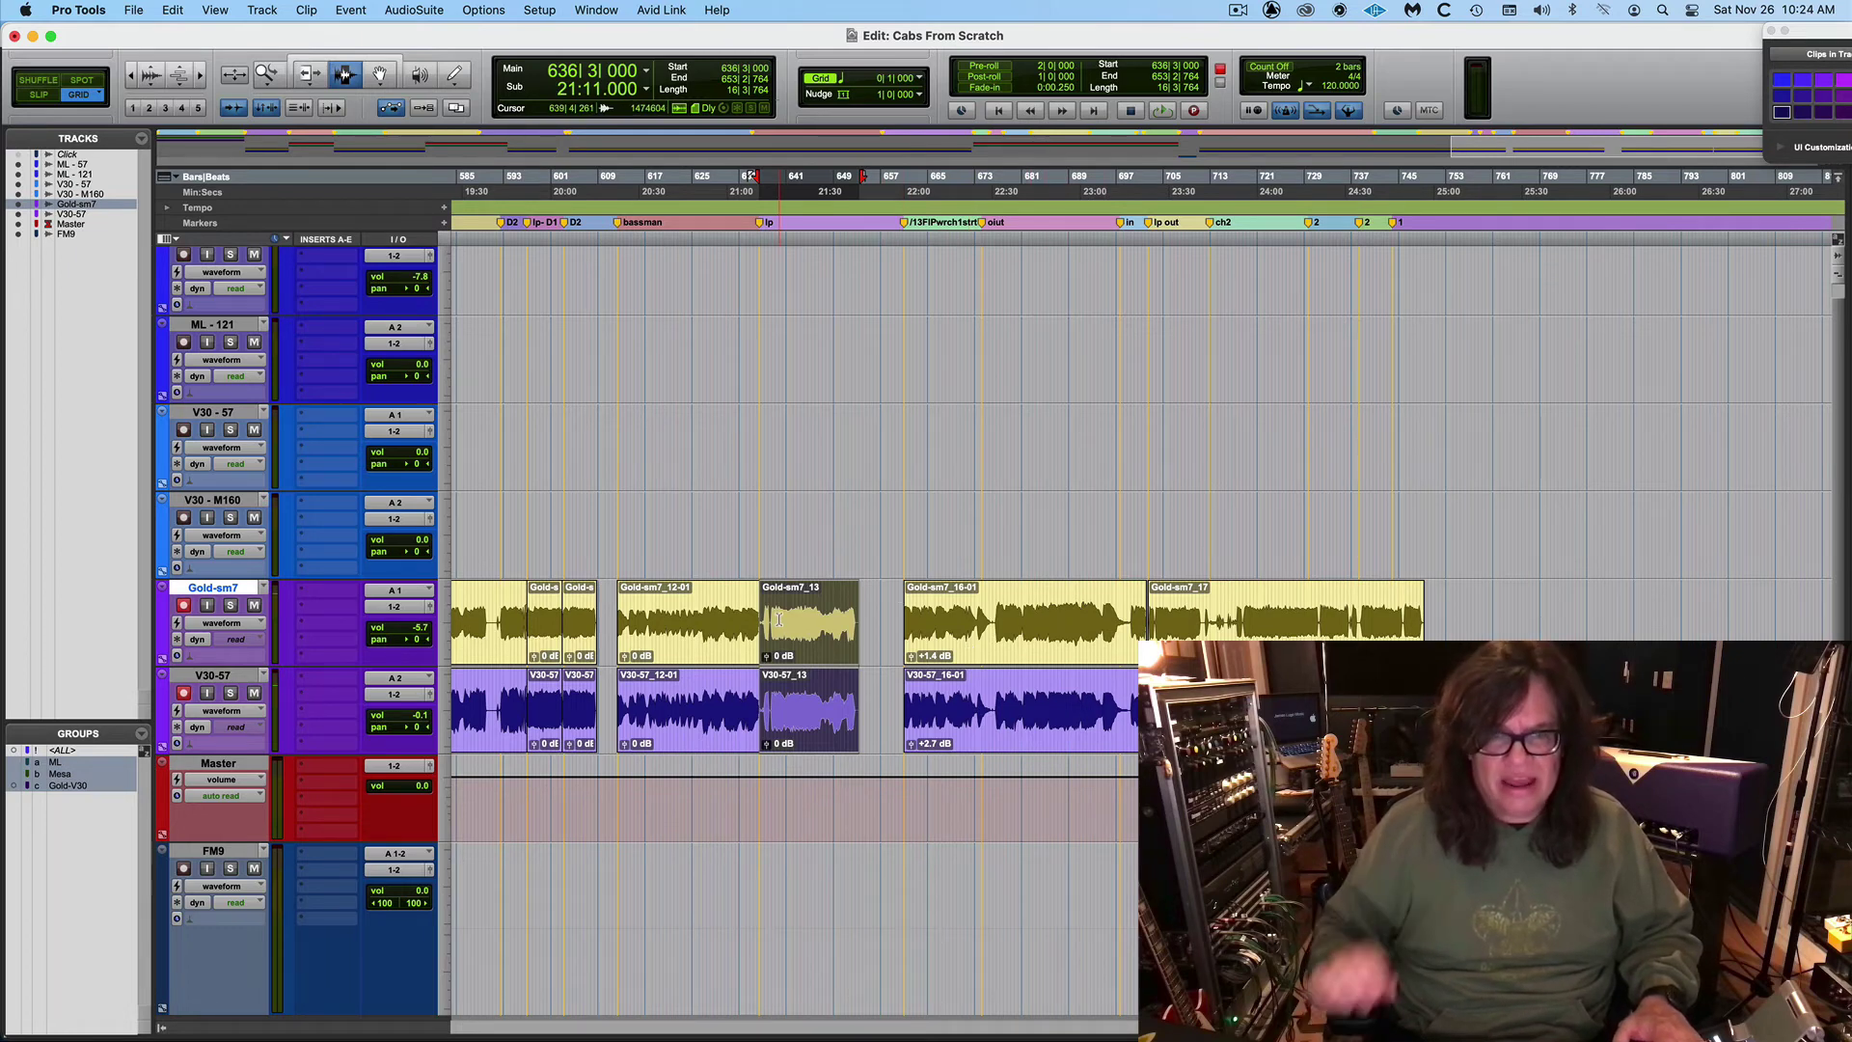
{"action": "key", "text": "space"}
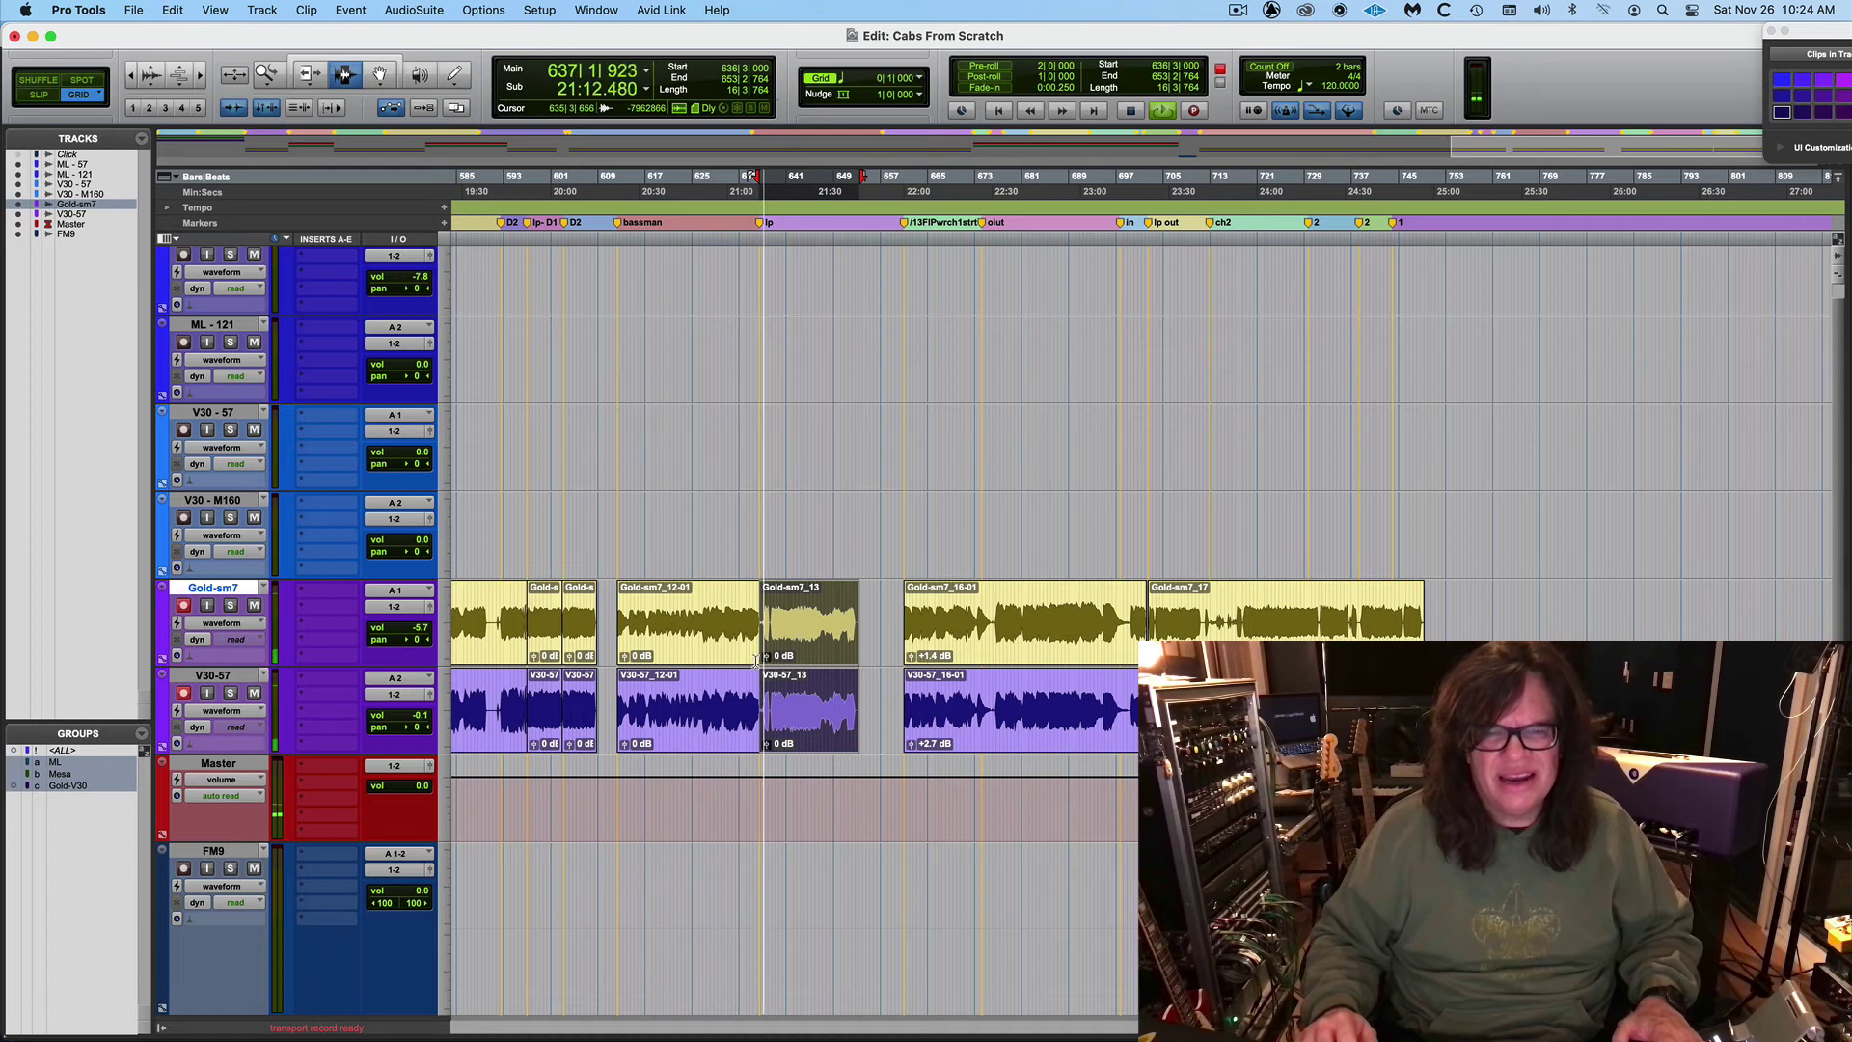
{"action": "key", "text": "space"}
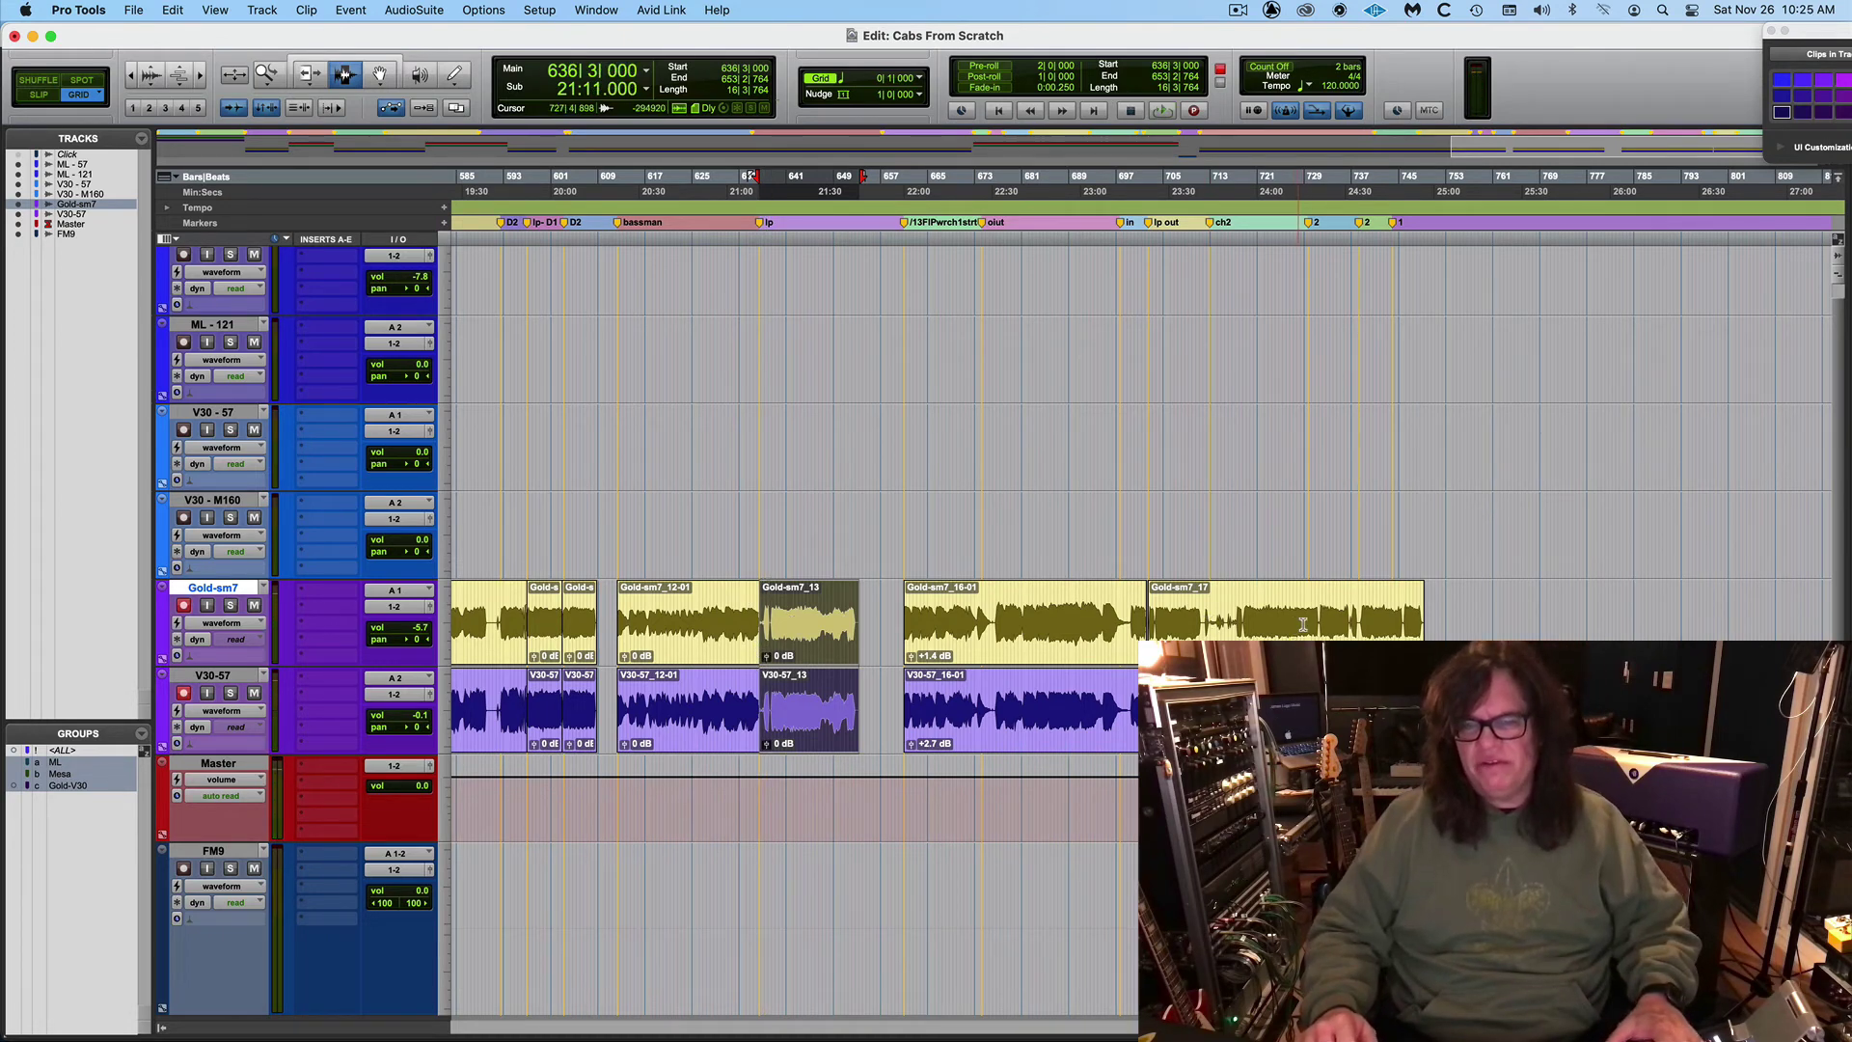
{"action": "left_click", "coordinate": [1237, 629]}
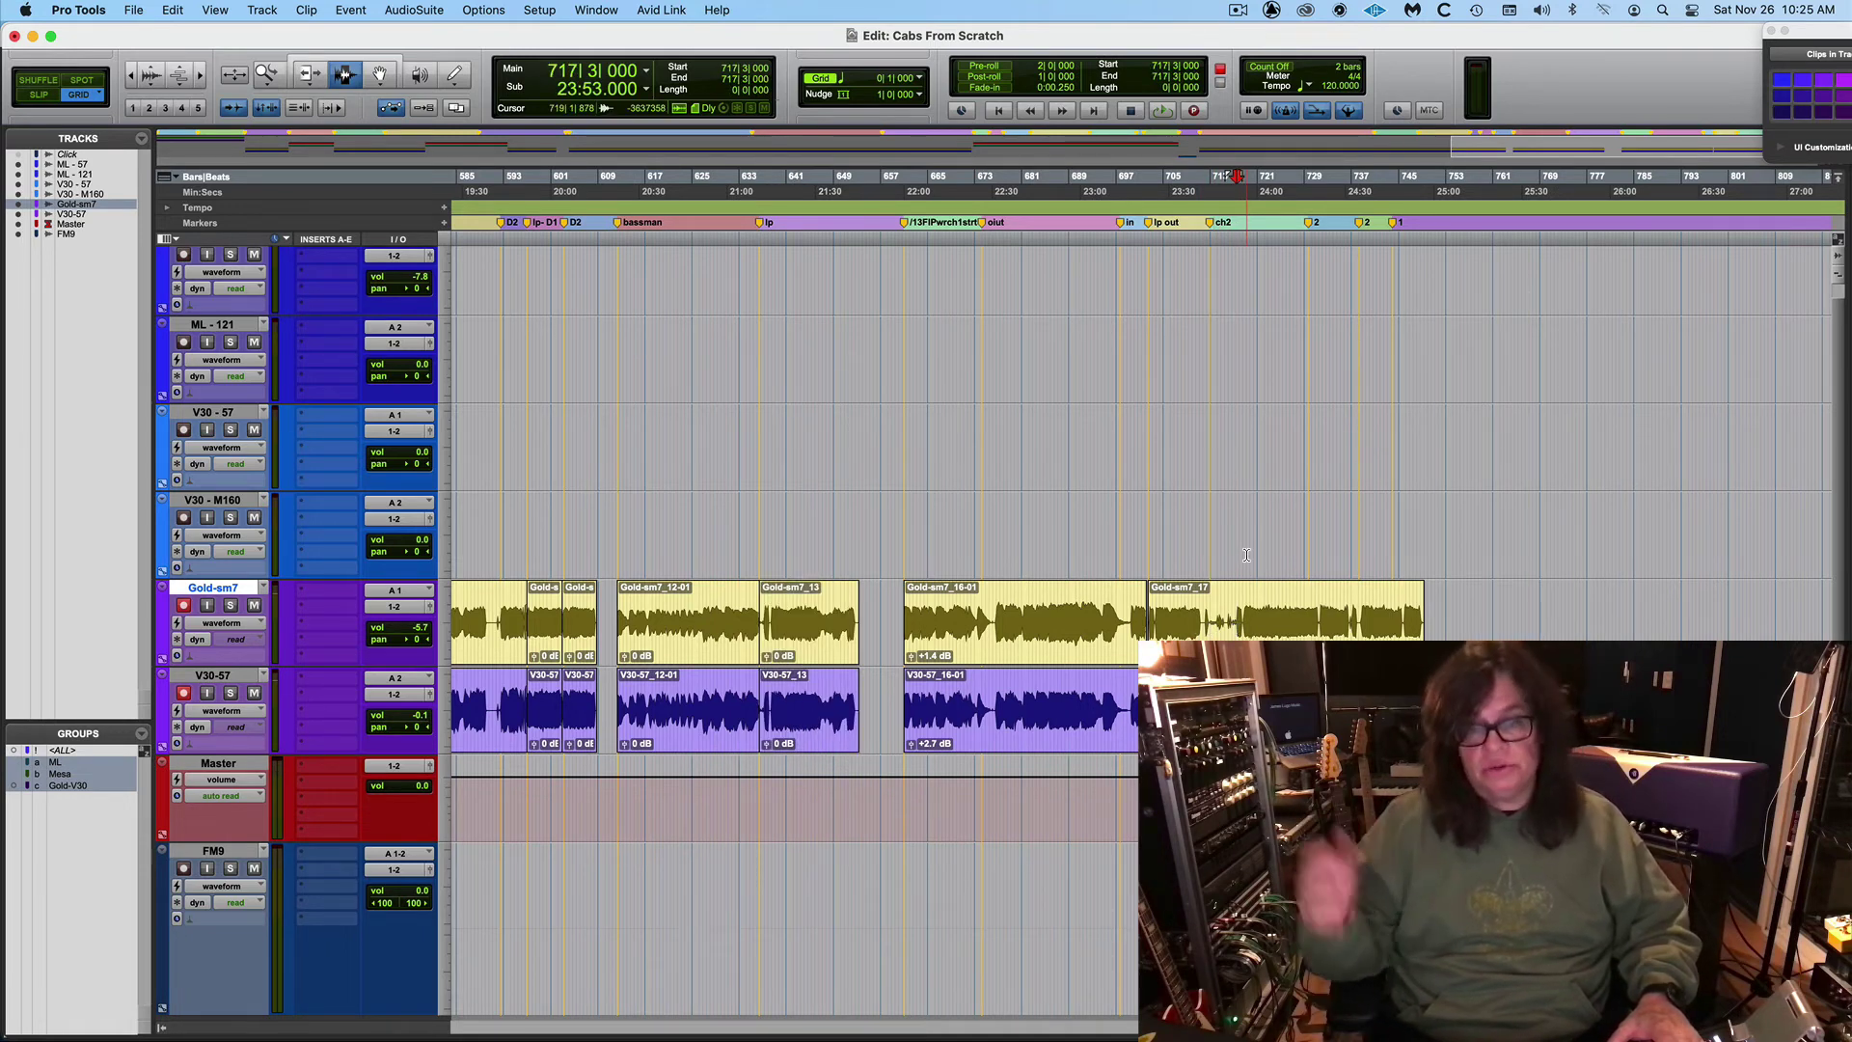
Play the newest take from bar 717 and again from about bar 728, and stop.
{"action": "key", "text": "space"}
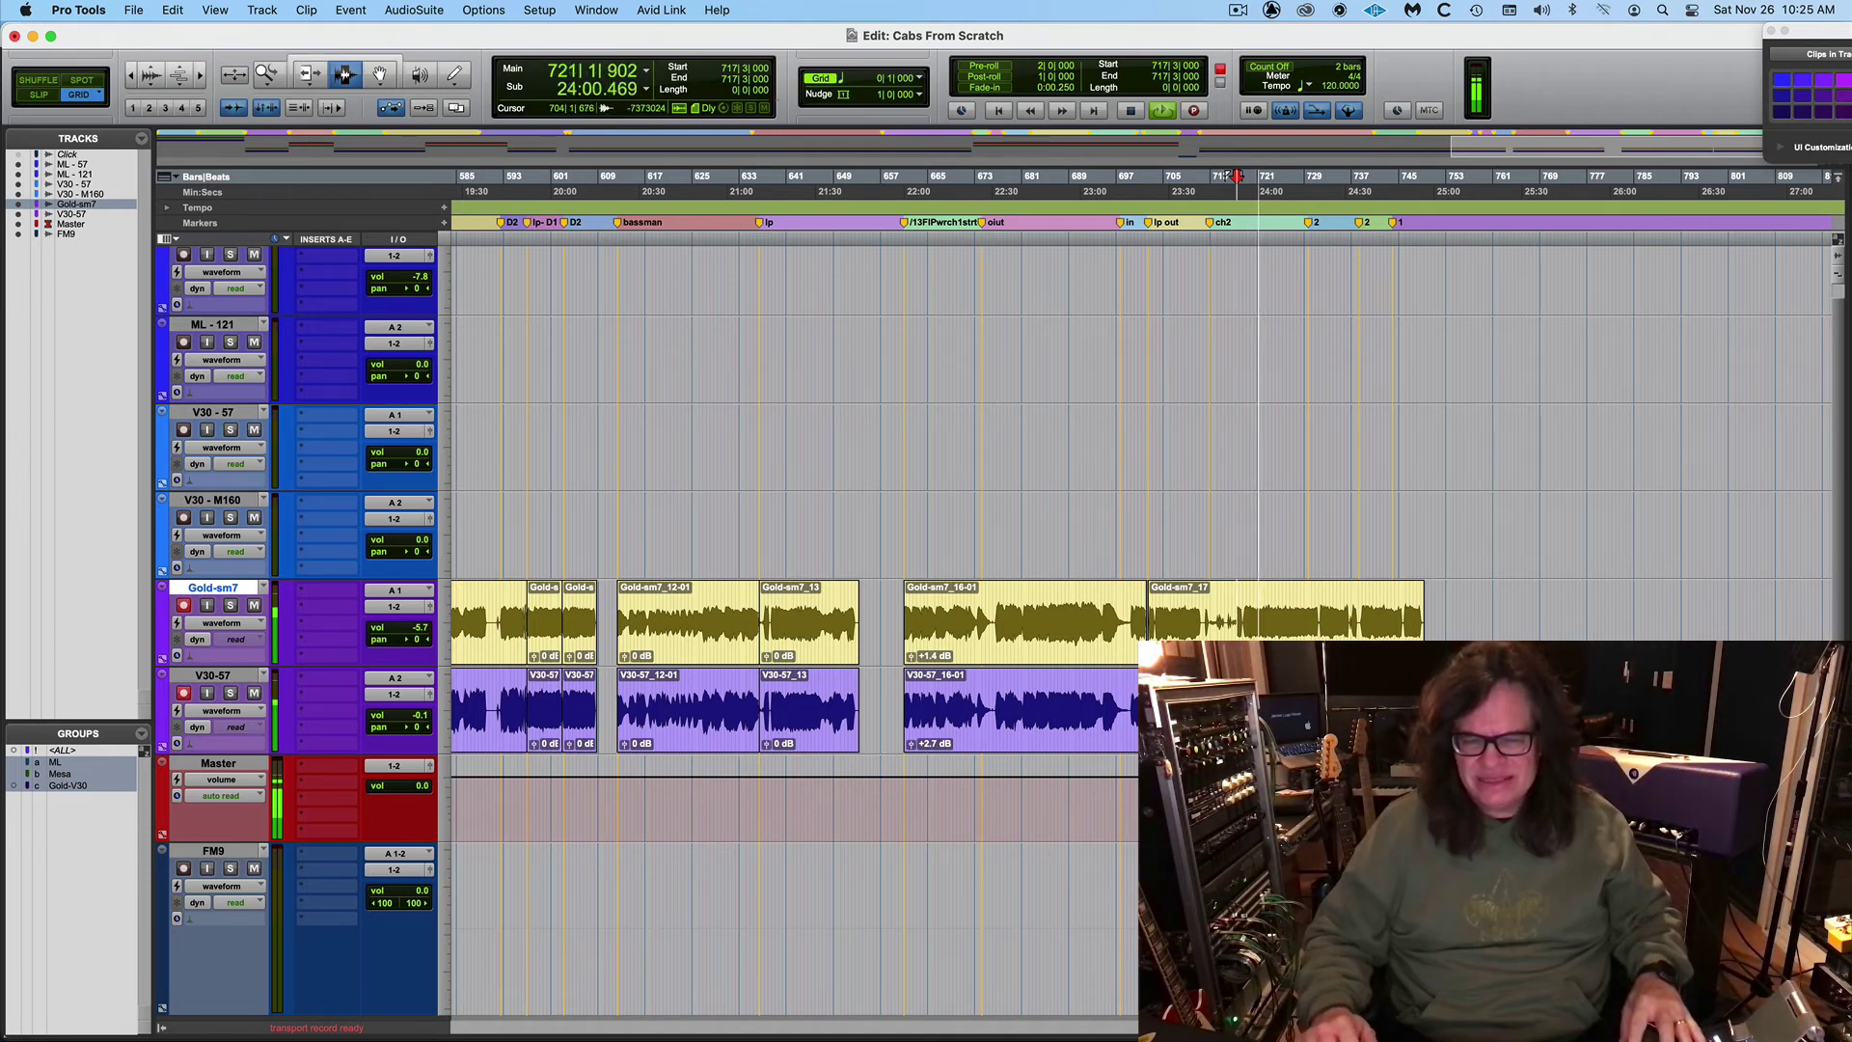
{"action": "left_click", "coordinate": [1153, 743]}
{"action": "left_click_drag", "start_coordinate": [1125, 739], "coordinate": [1125, 739]}
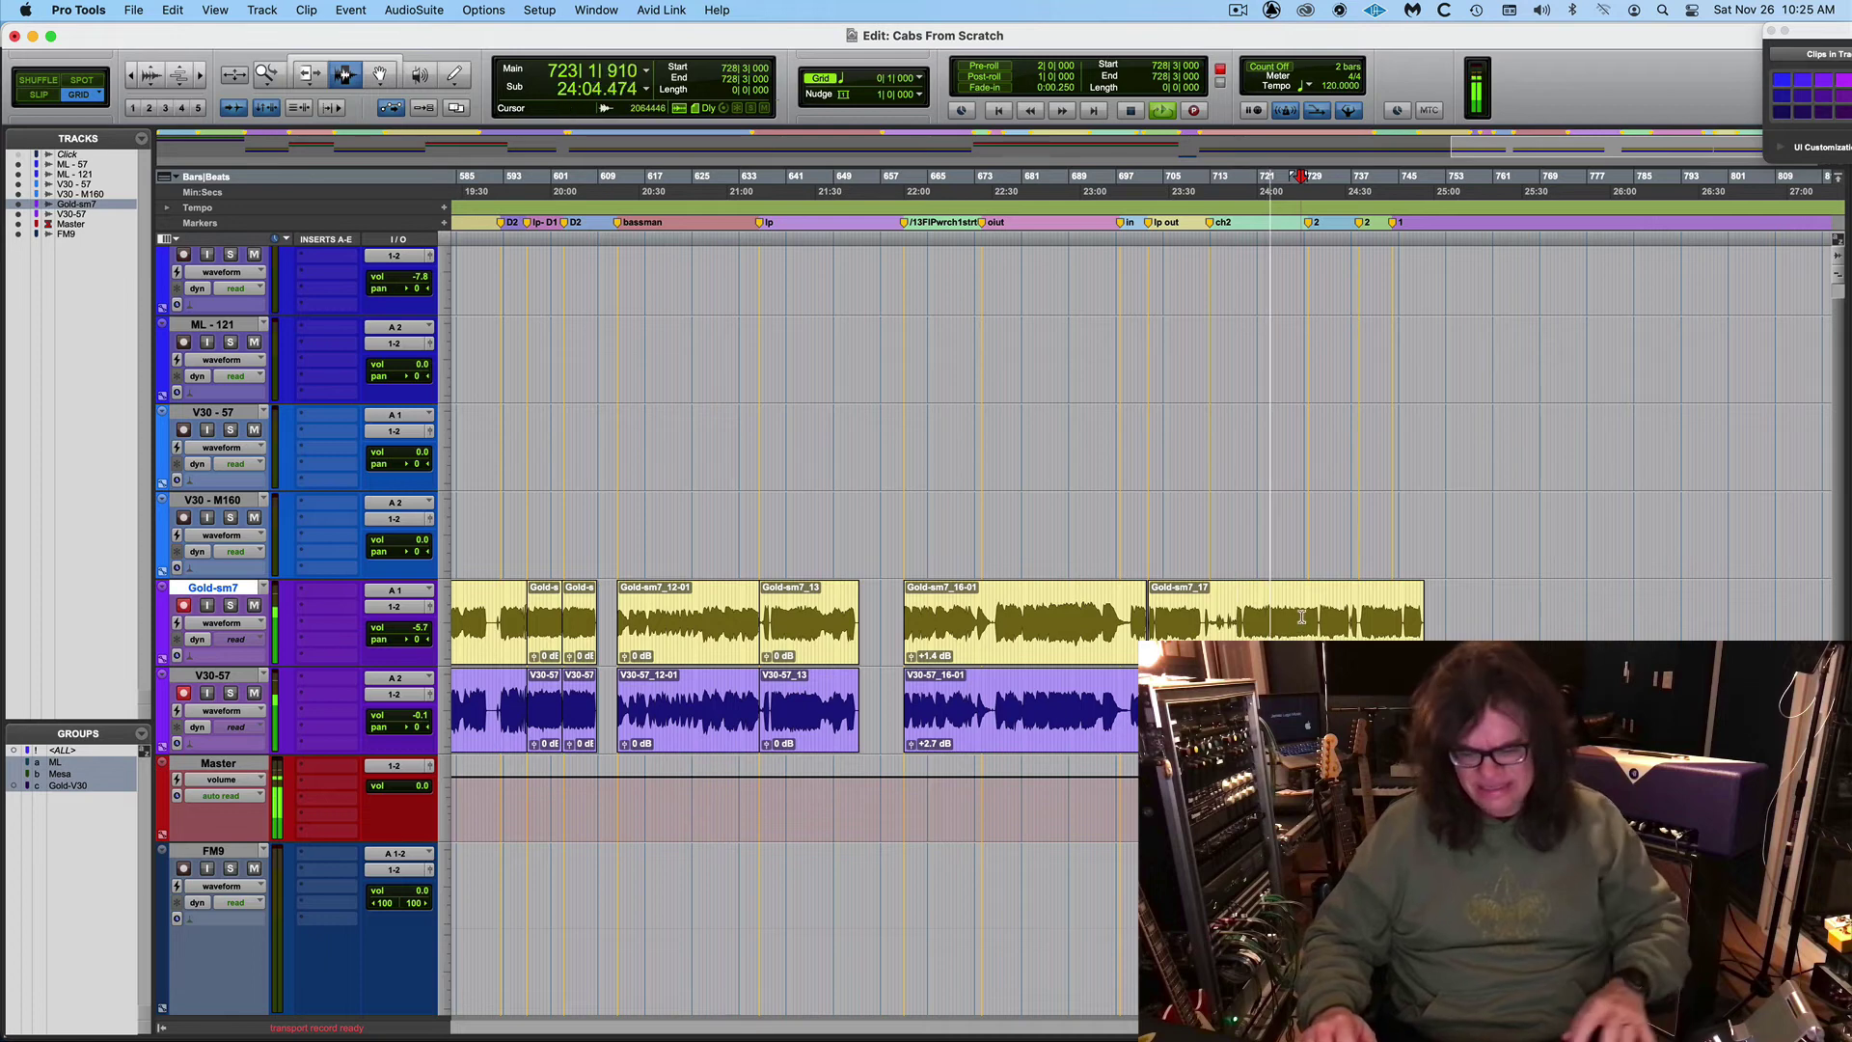
{"action": "key", "text": "super+bracketright"}
{"action": "key", "text": "super+bracketright"}
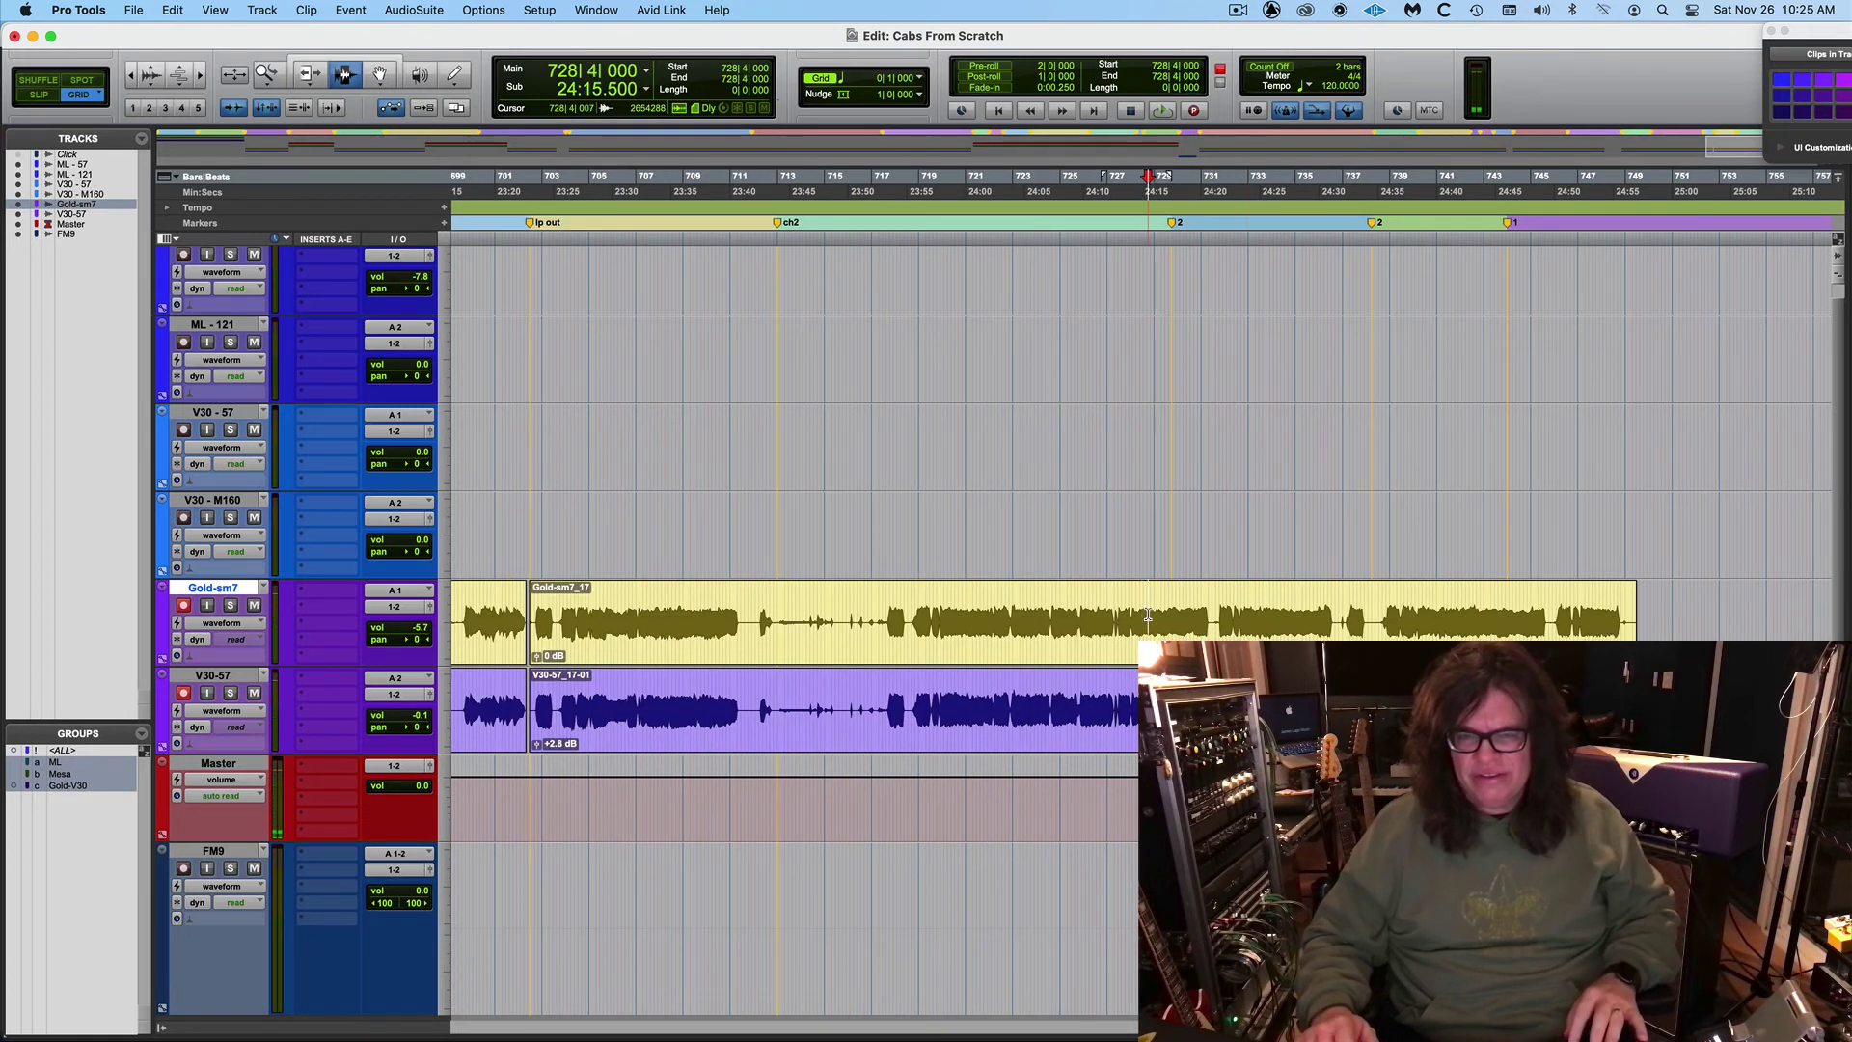
{"action": "left_click", "coordinate": [1150, 618]}
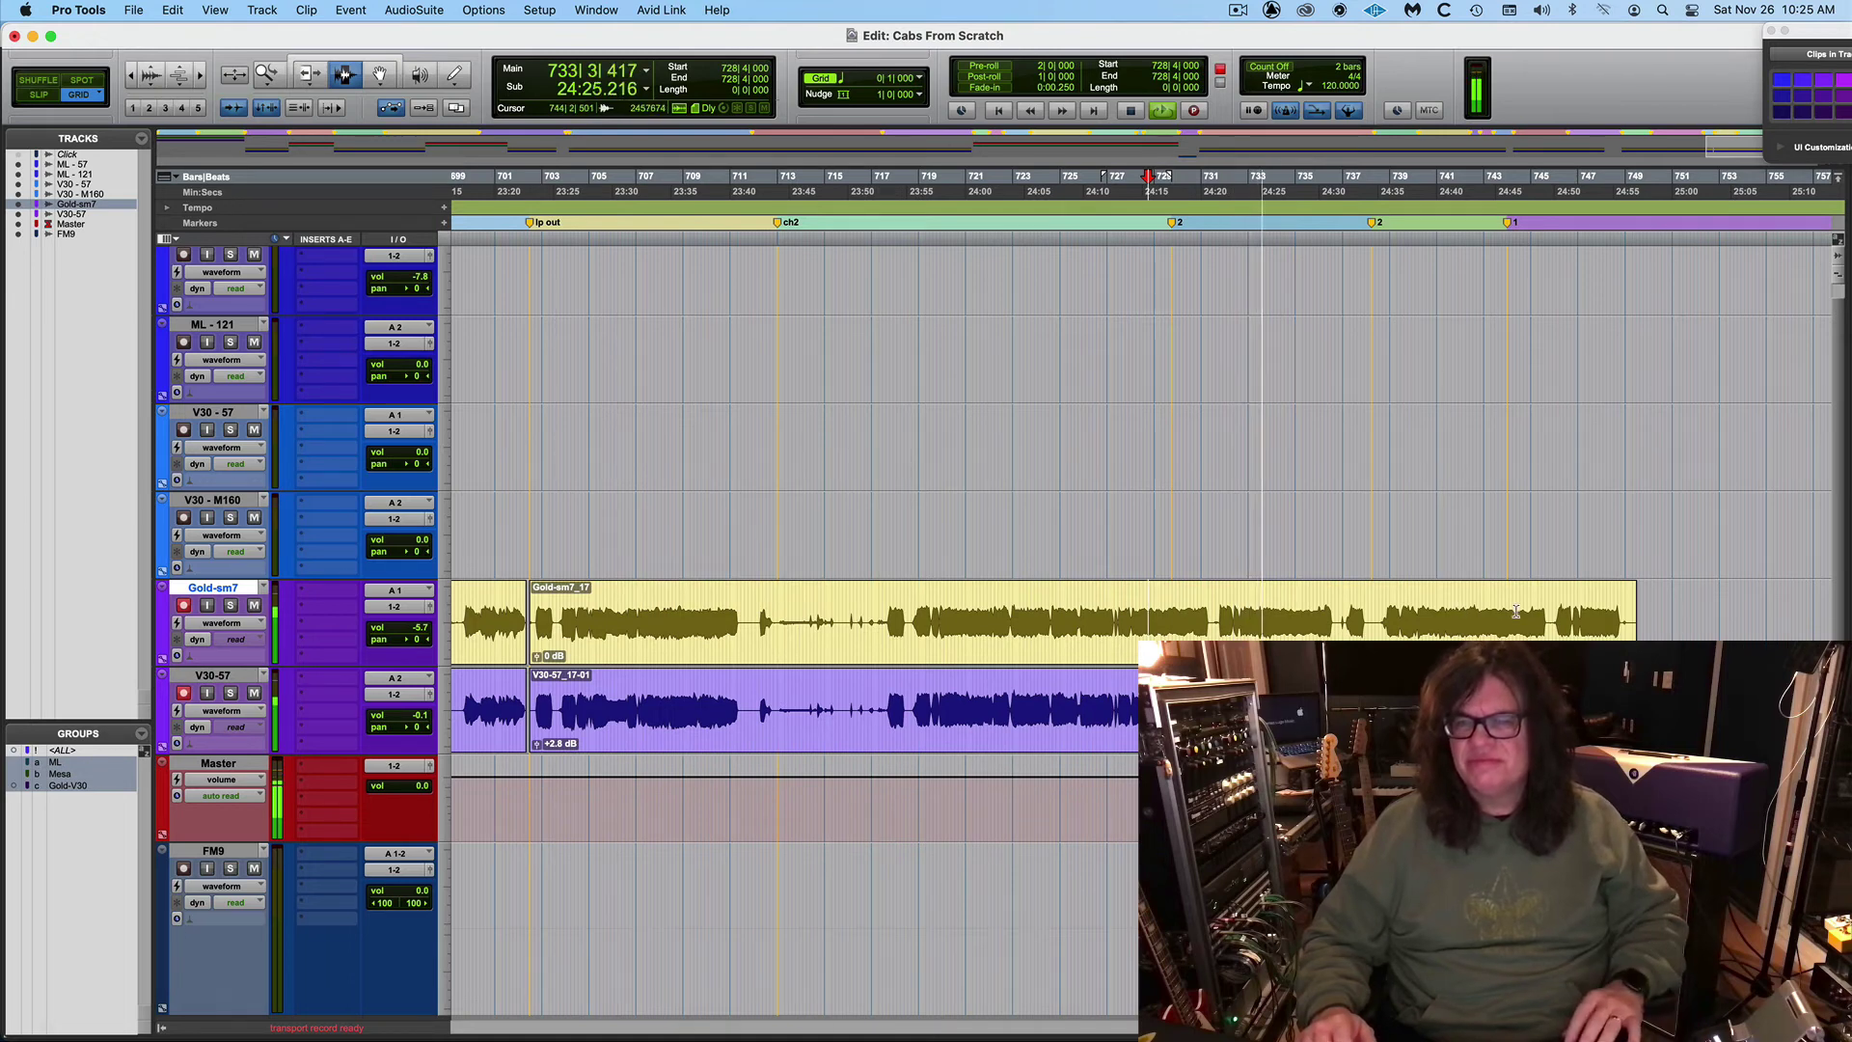
{"action": "key", "text": "space"}
Play the end of the newest take from bar 746, and stop.
{"action": "left_click", "coordinate": [1547, 622]}
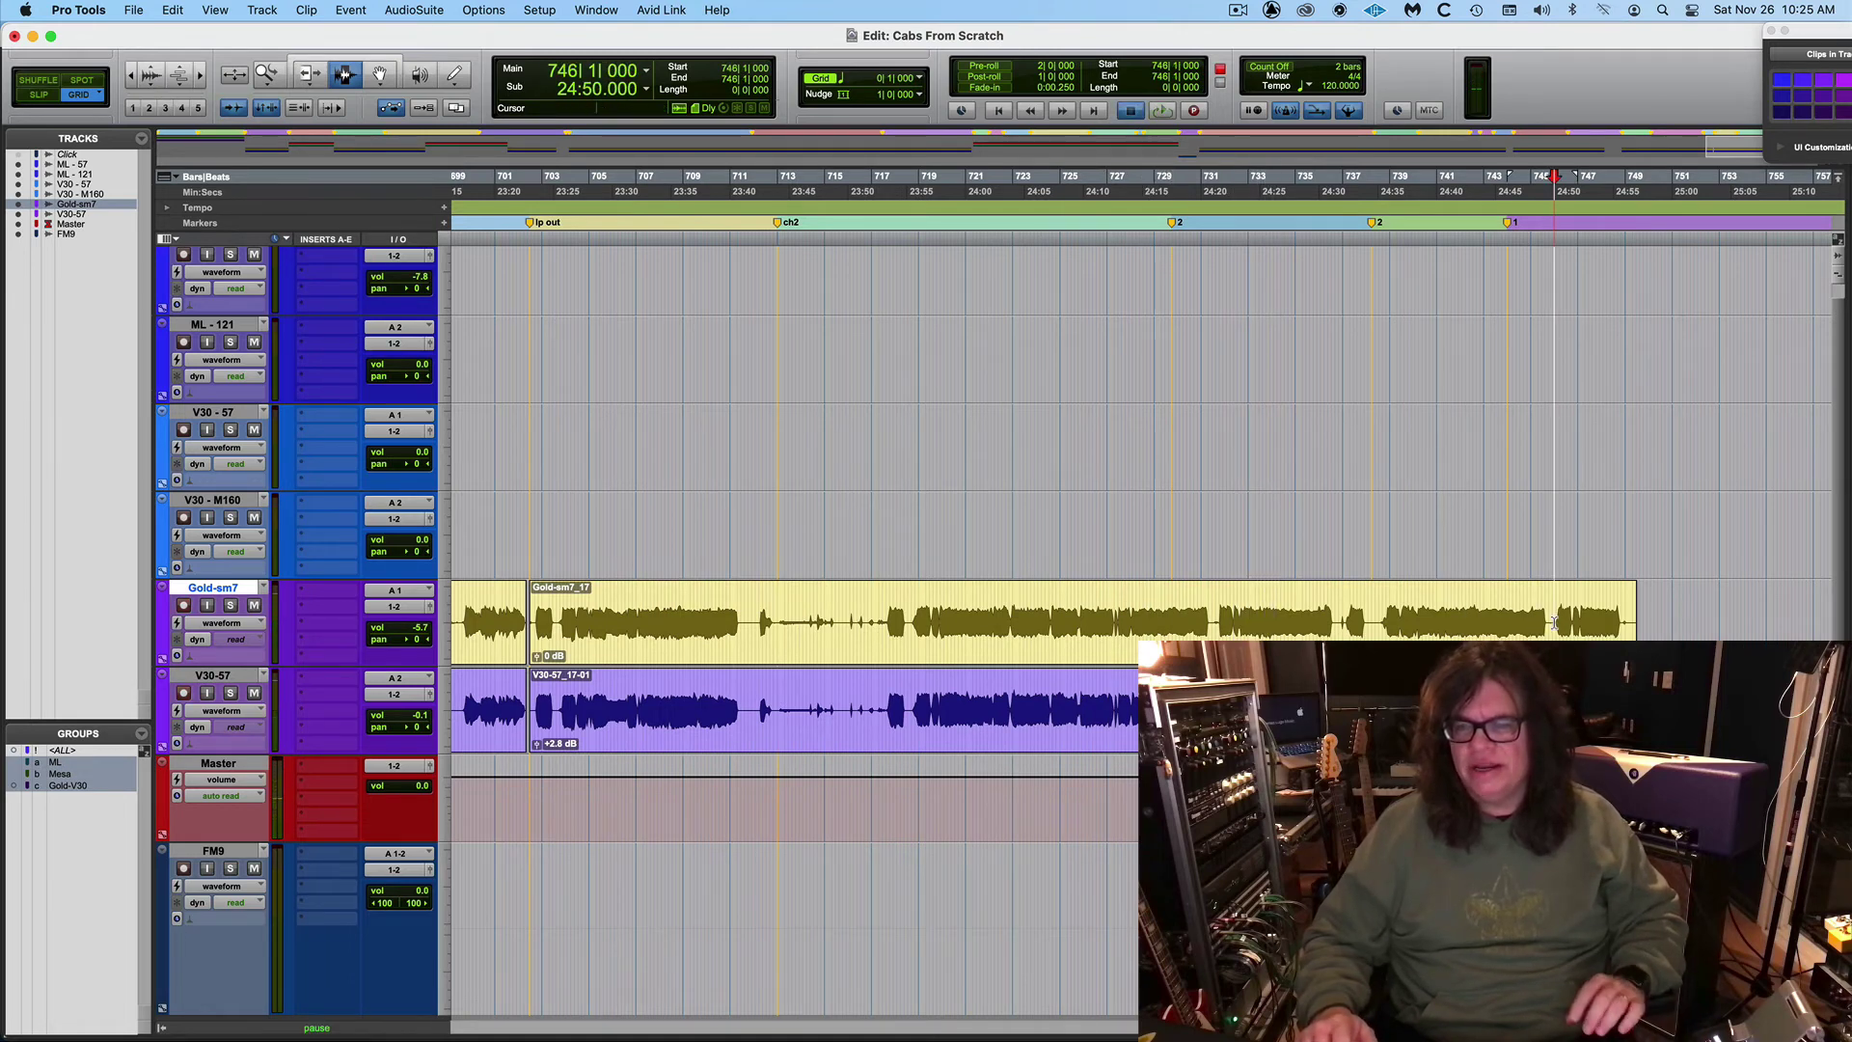
{"action": "key", "text": "space"}
{"action": "key", "text": "space"}
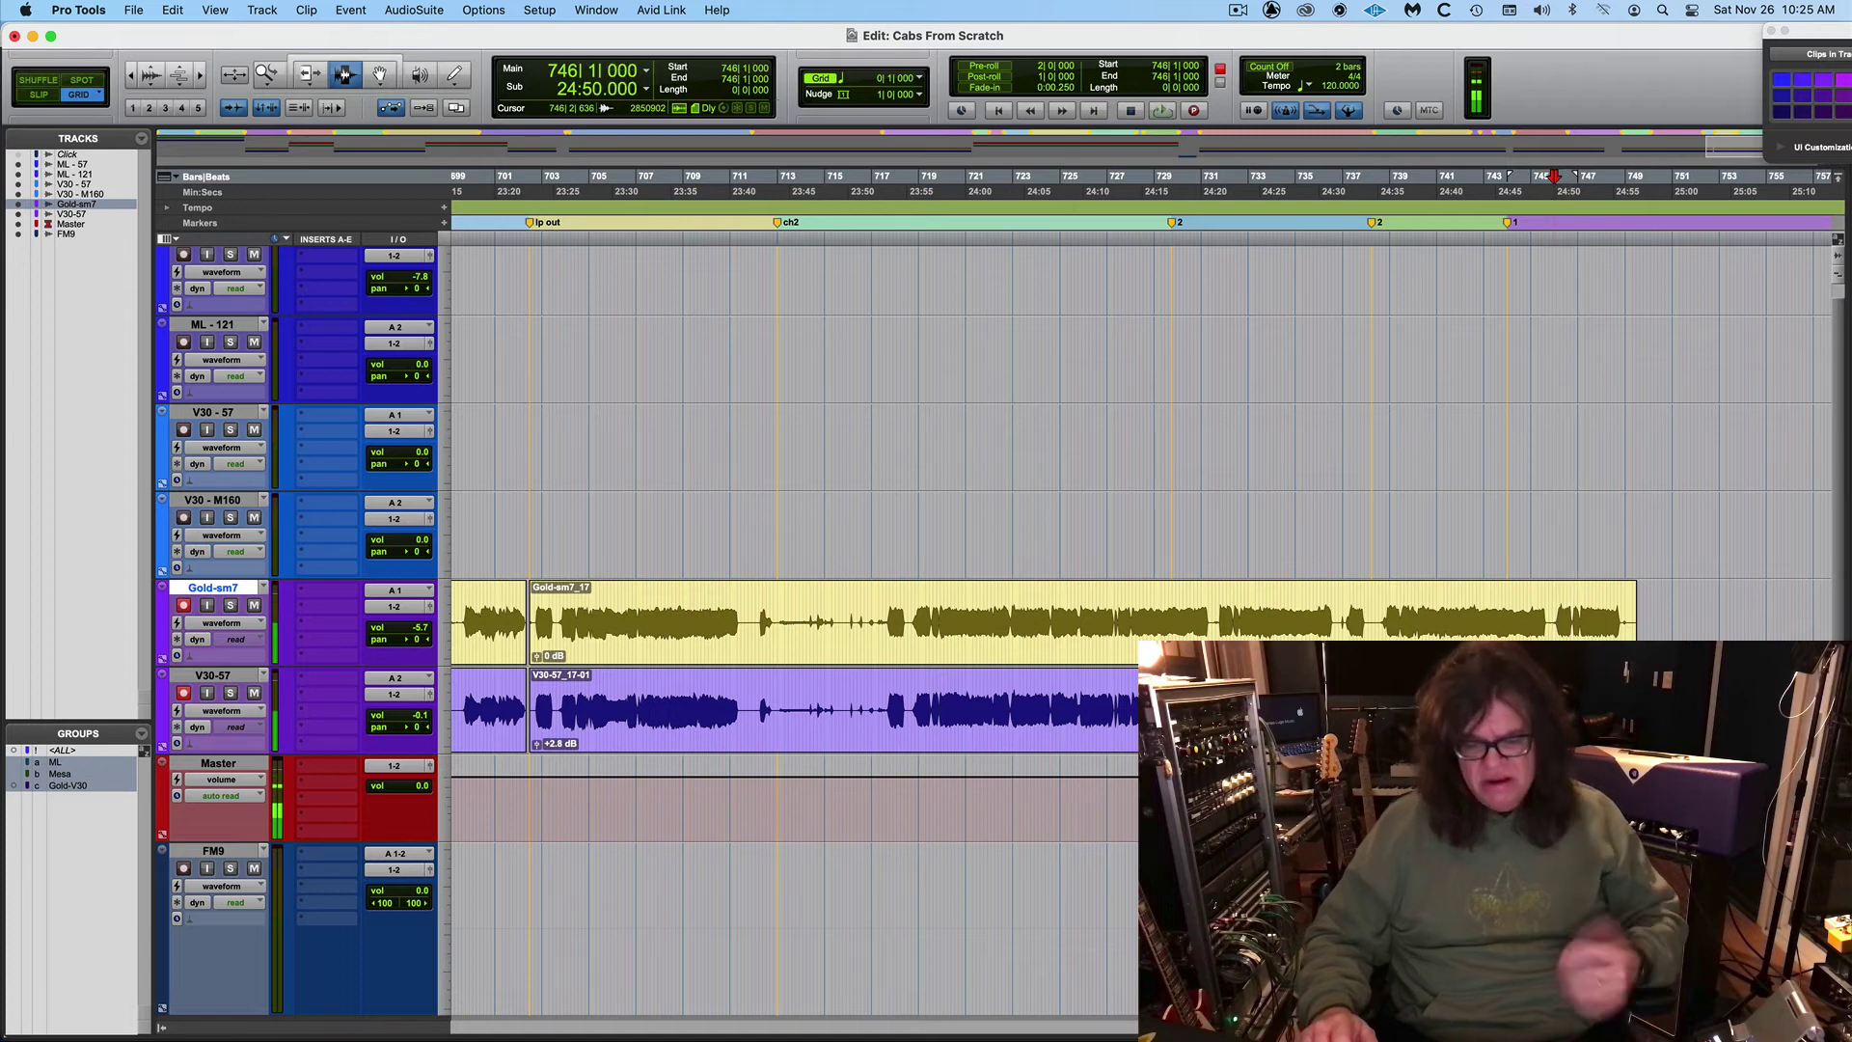
Select the "lp" take at bar 636, play its beginning for comparison, and stop.
{"action": "key", "text": "super+bracketleft"}
{"action": "key", "text": "super+bracketleft"}
{"action": "key", "text": "shift+r"}
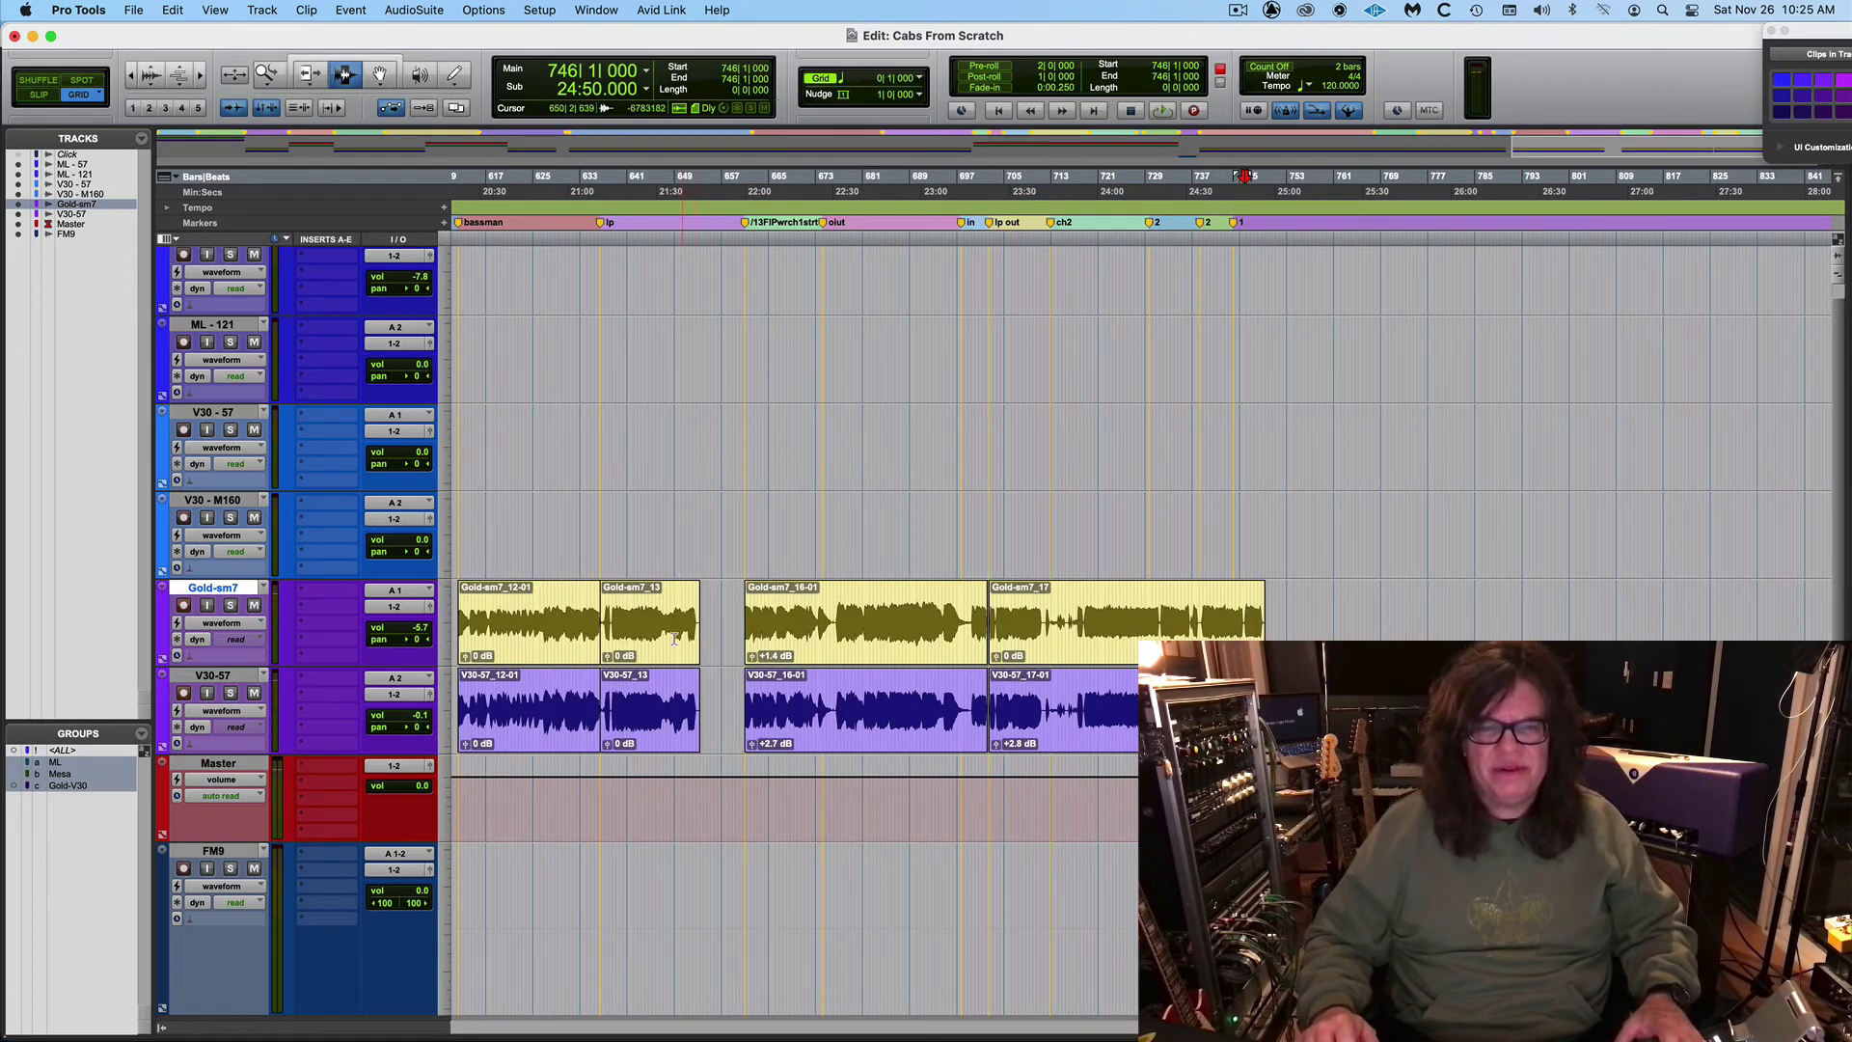
{"action": "left_click", "coordinate": [504, 634]}
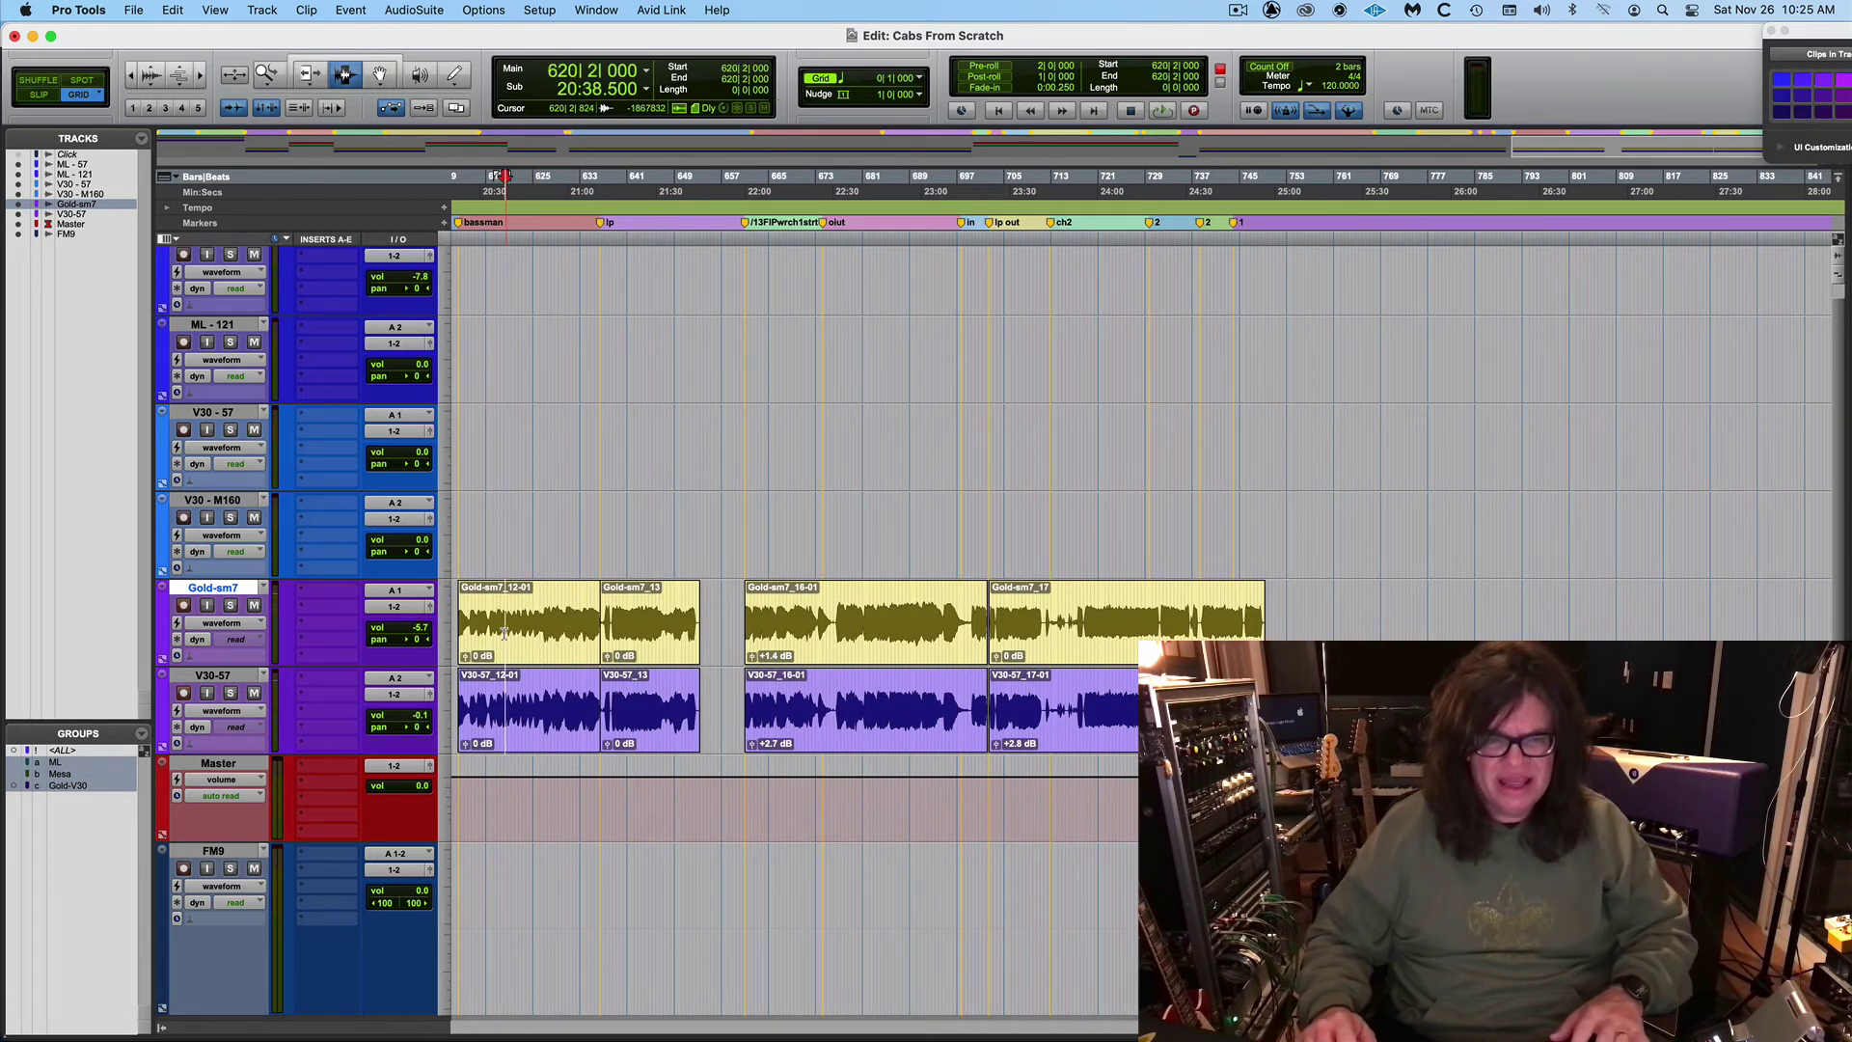
{"action": "key", "text": "super+bracketright"}
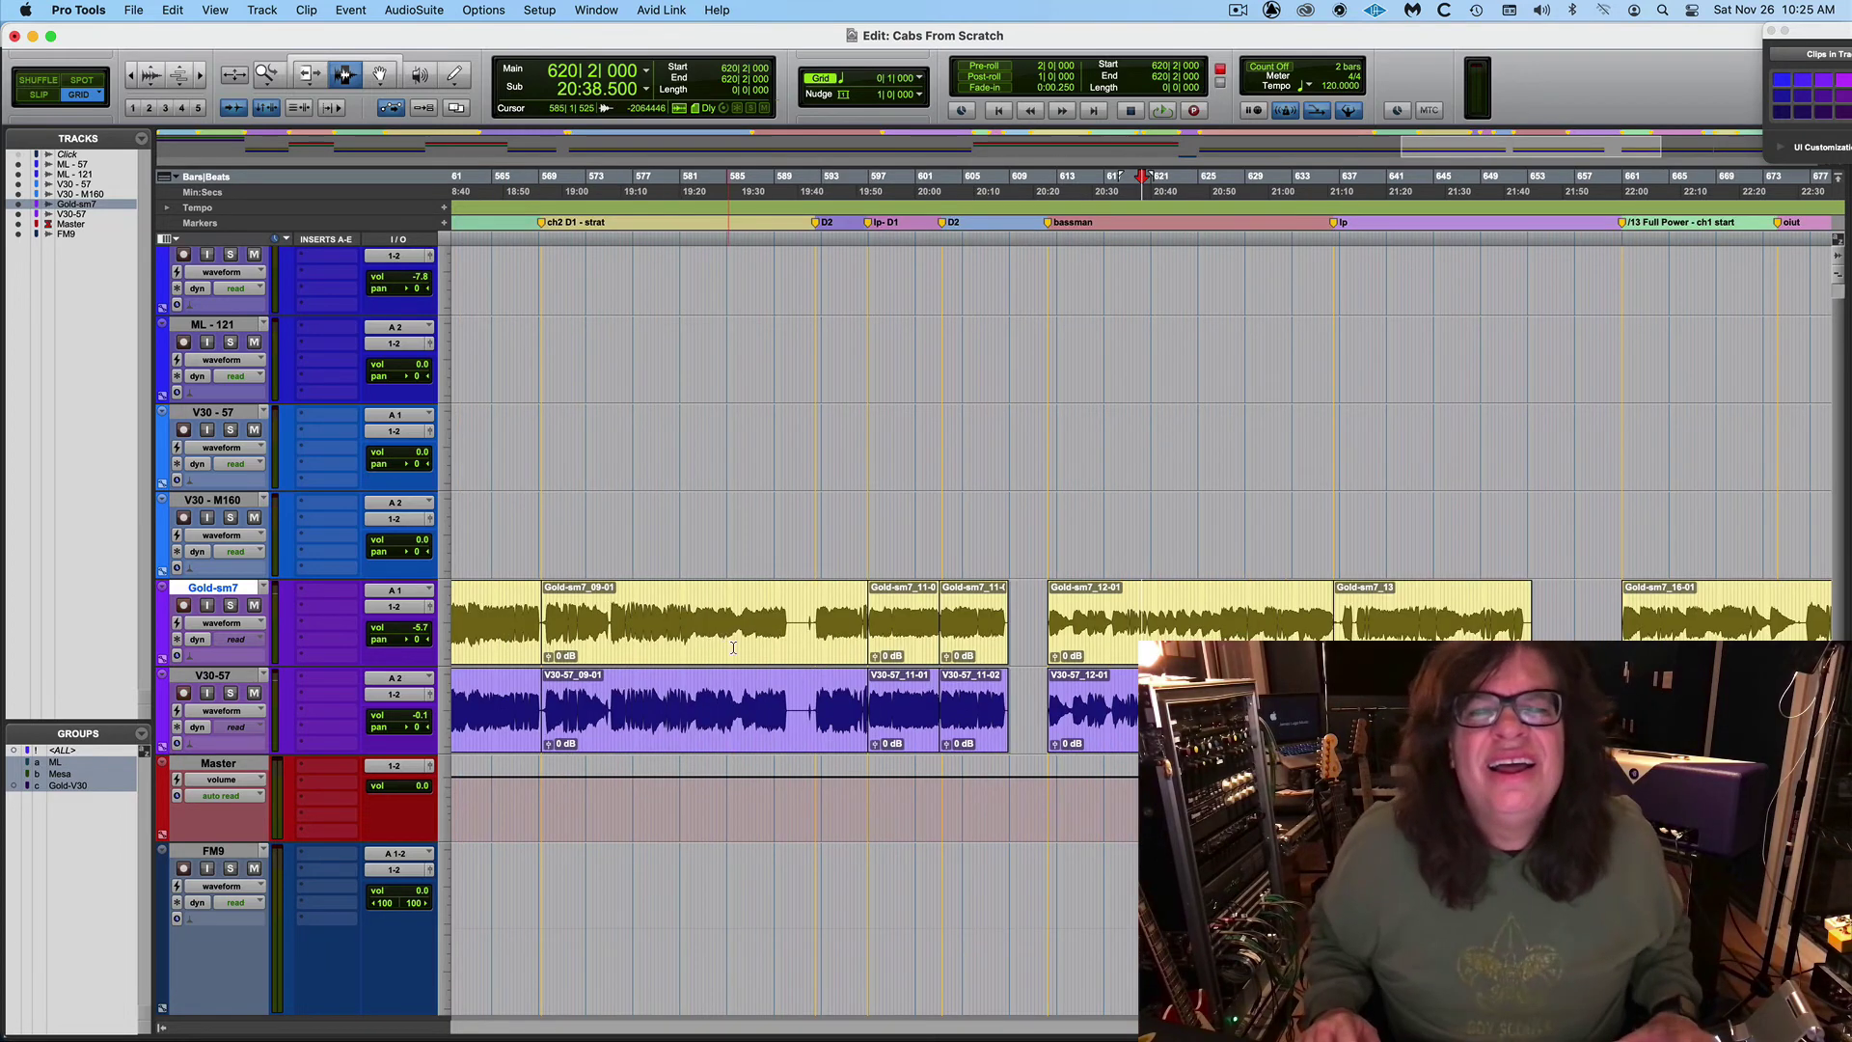
{"action": "key", "text": "super+bracketleft"}
{"action": "key", "text": "super+bracketleft"}
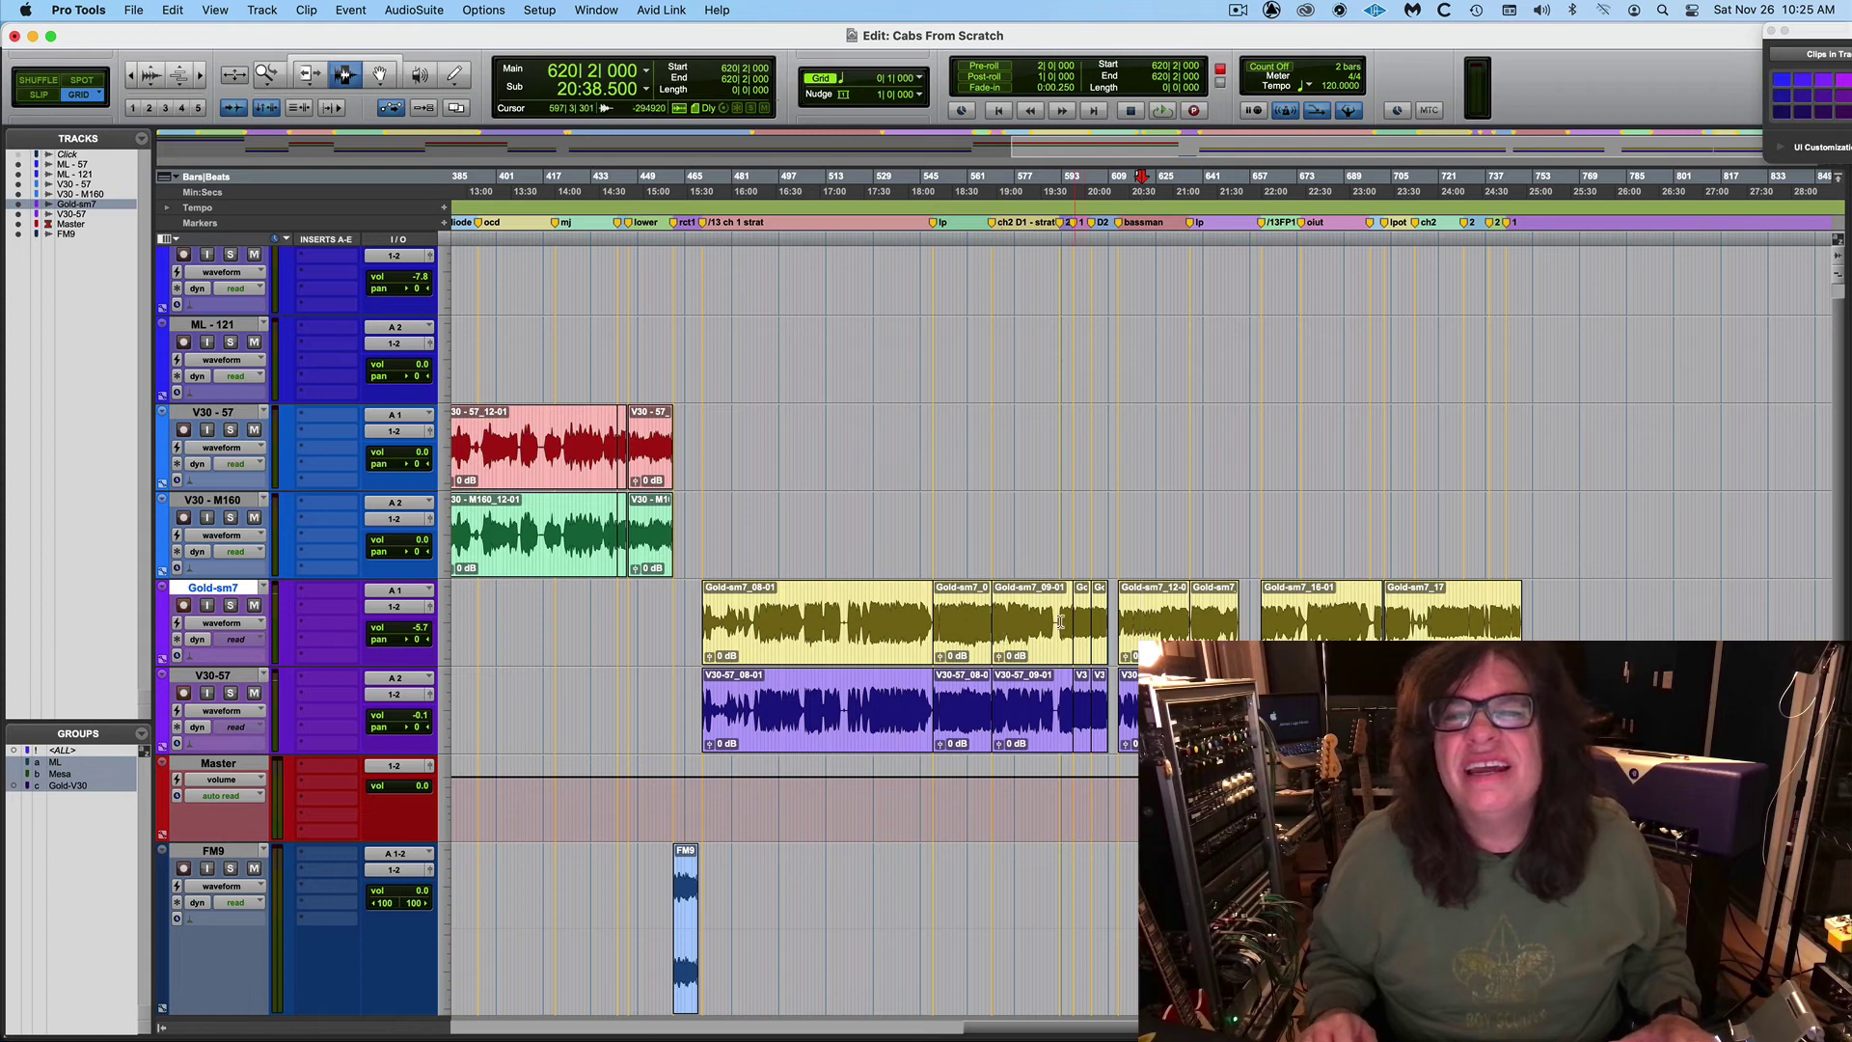
{"action": "double_click", "coordinate": [1217, 618]}
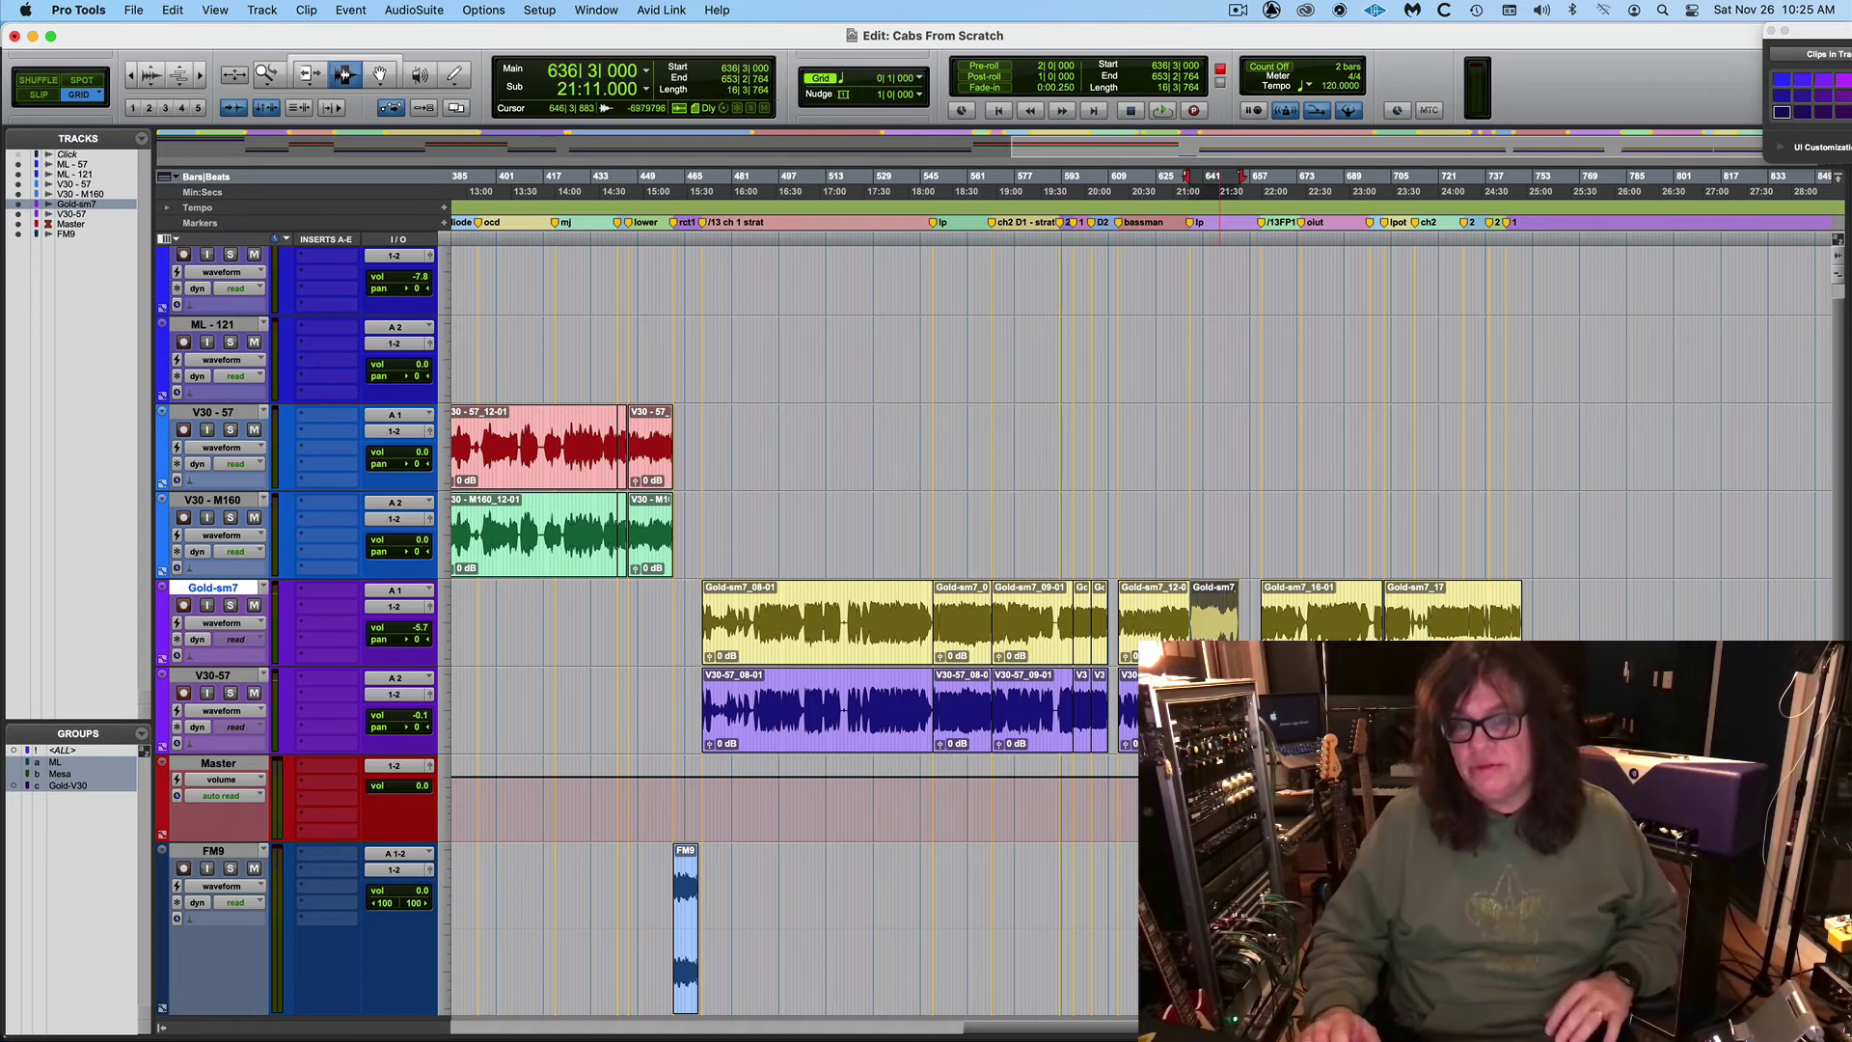
{"action": "key", "text": "super+bracketright"}
{"action": "key", "text": "super+bracketright"}
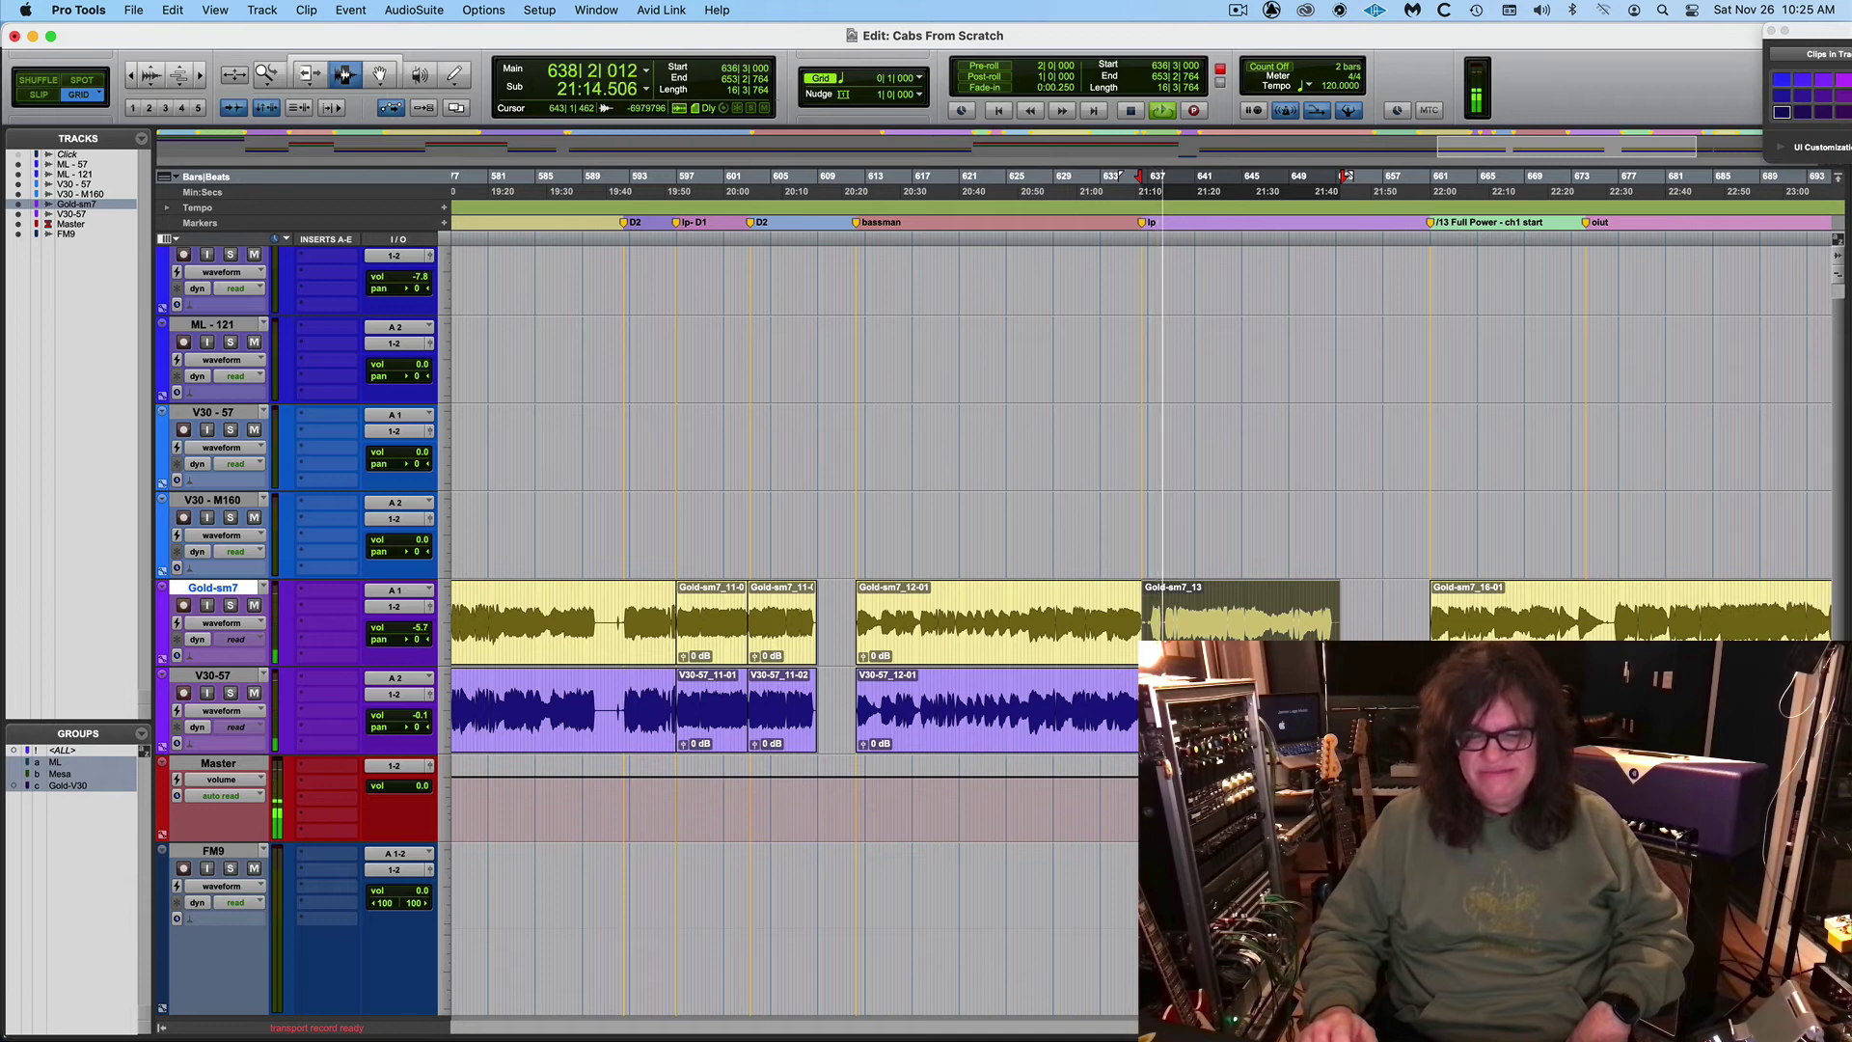
{"action": "key", "text": "super+bracketleft"}
{"action": "key", "text": "super+bracketleft"}
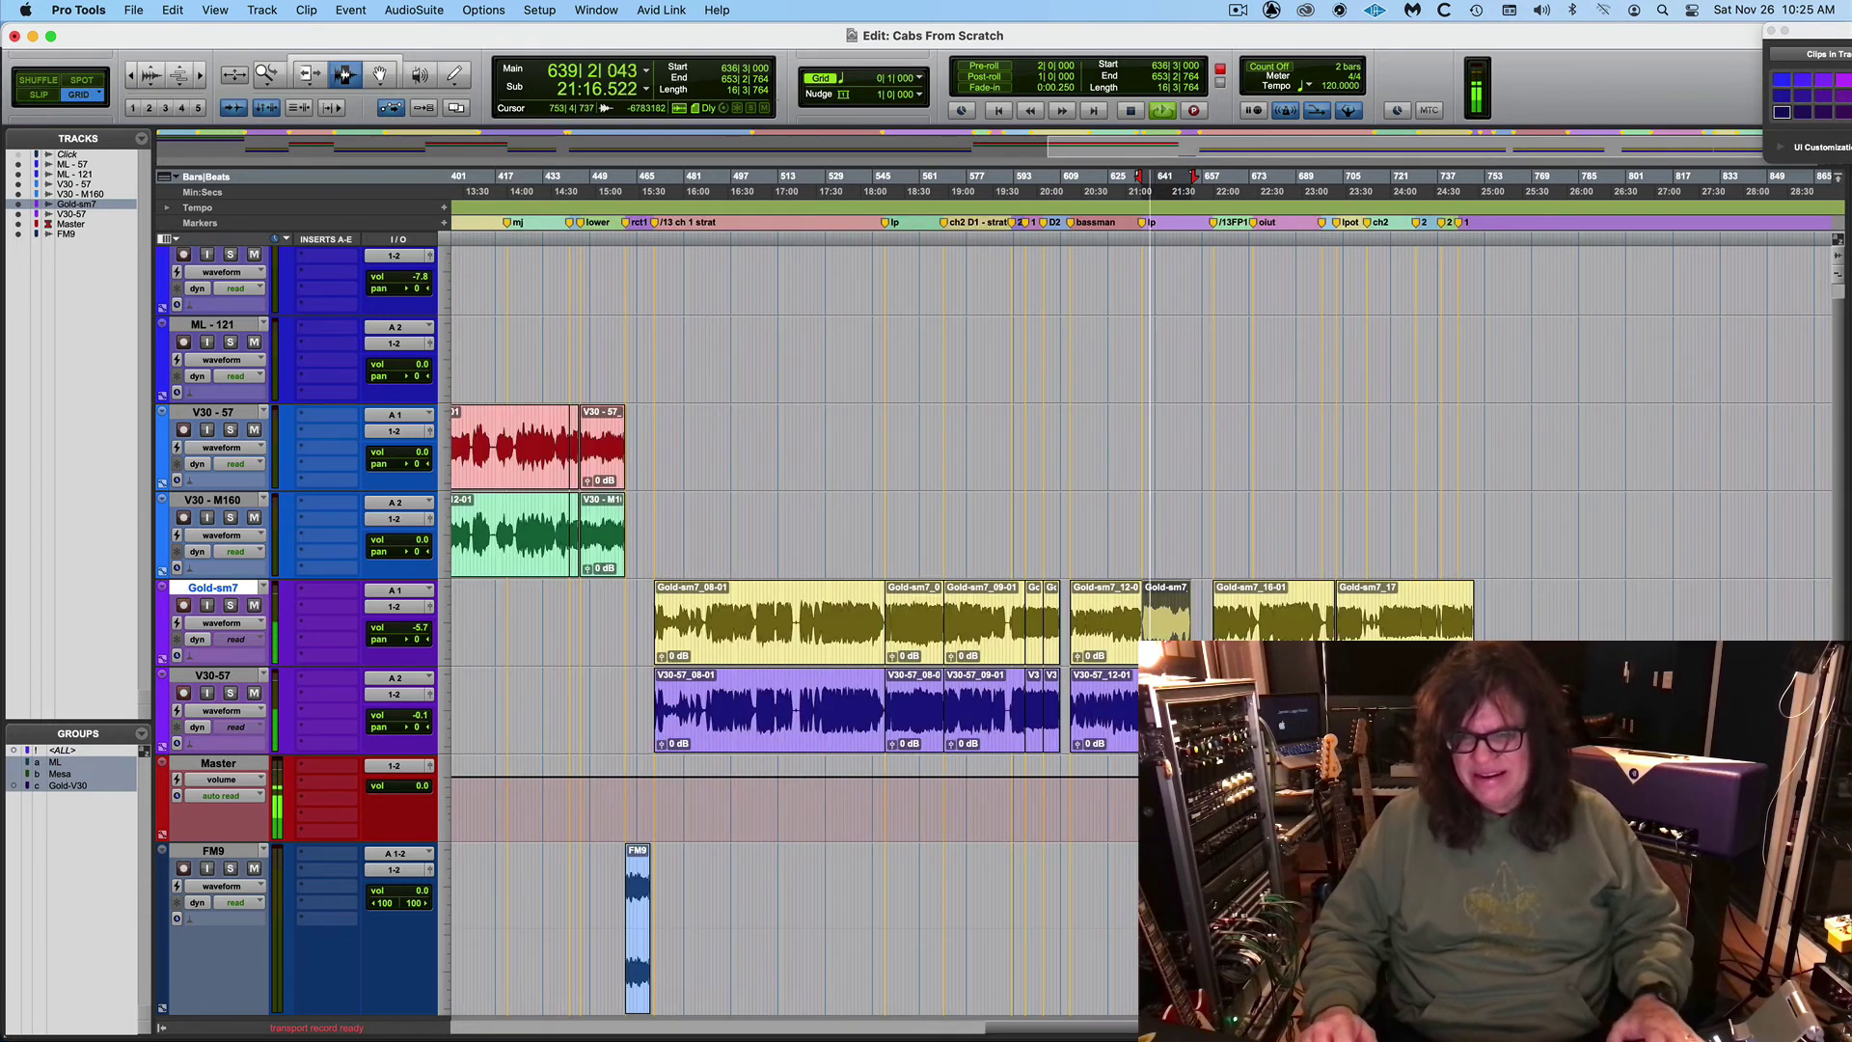
{"action": "key", "text": "space"}
Play the newest take from about bar 737, and stop.
{"action": "left_click", "coordinate": [1442, 623]}
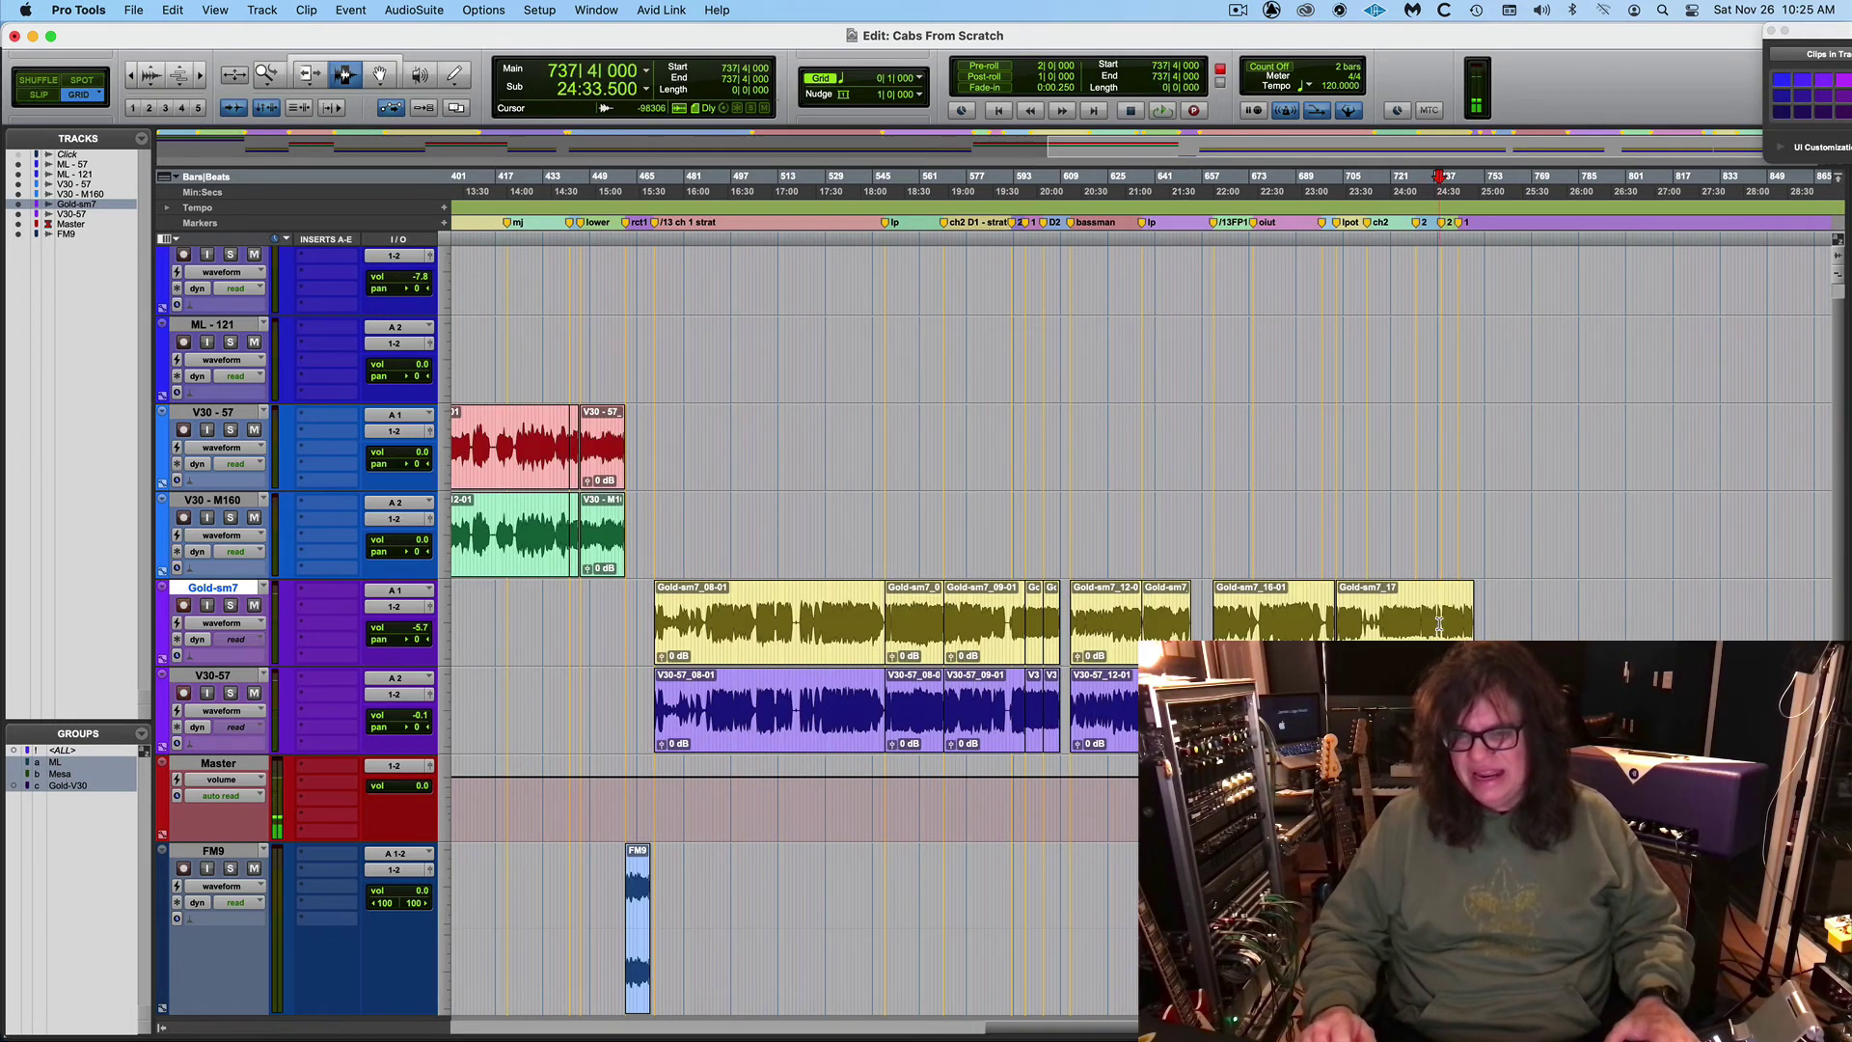
{"action": "key", "text": "space"}
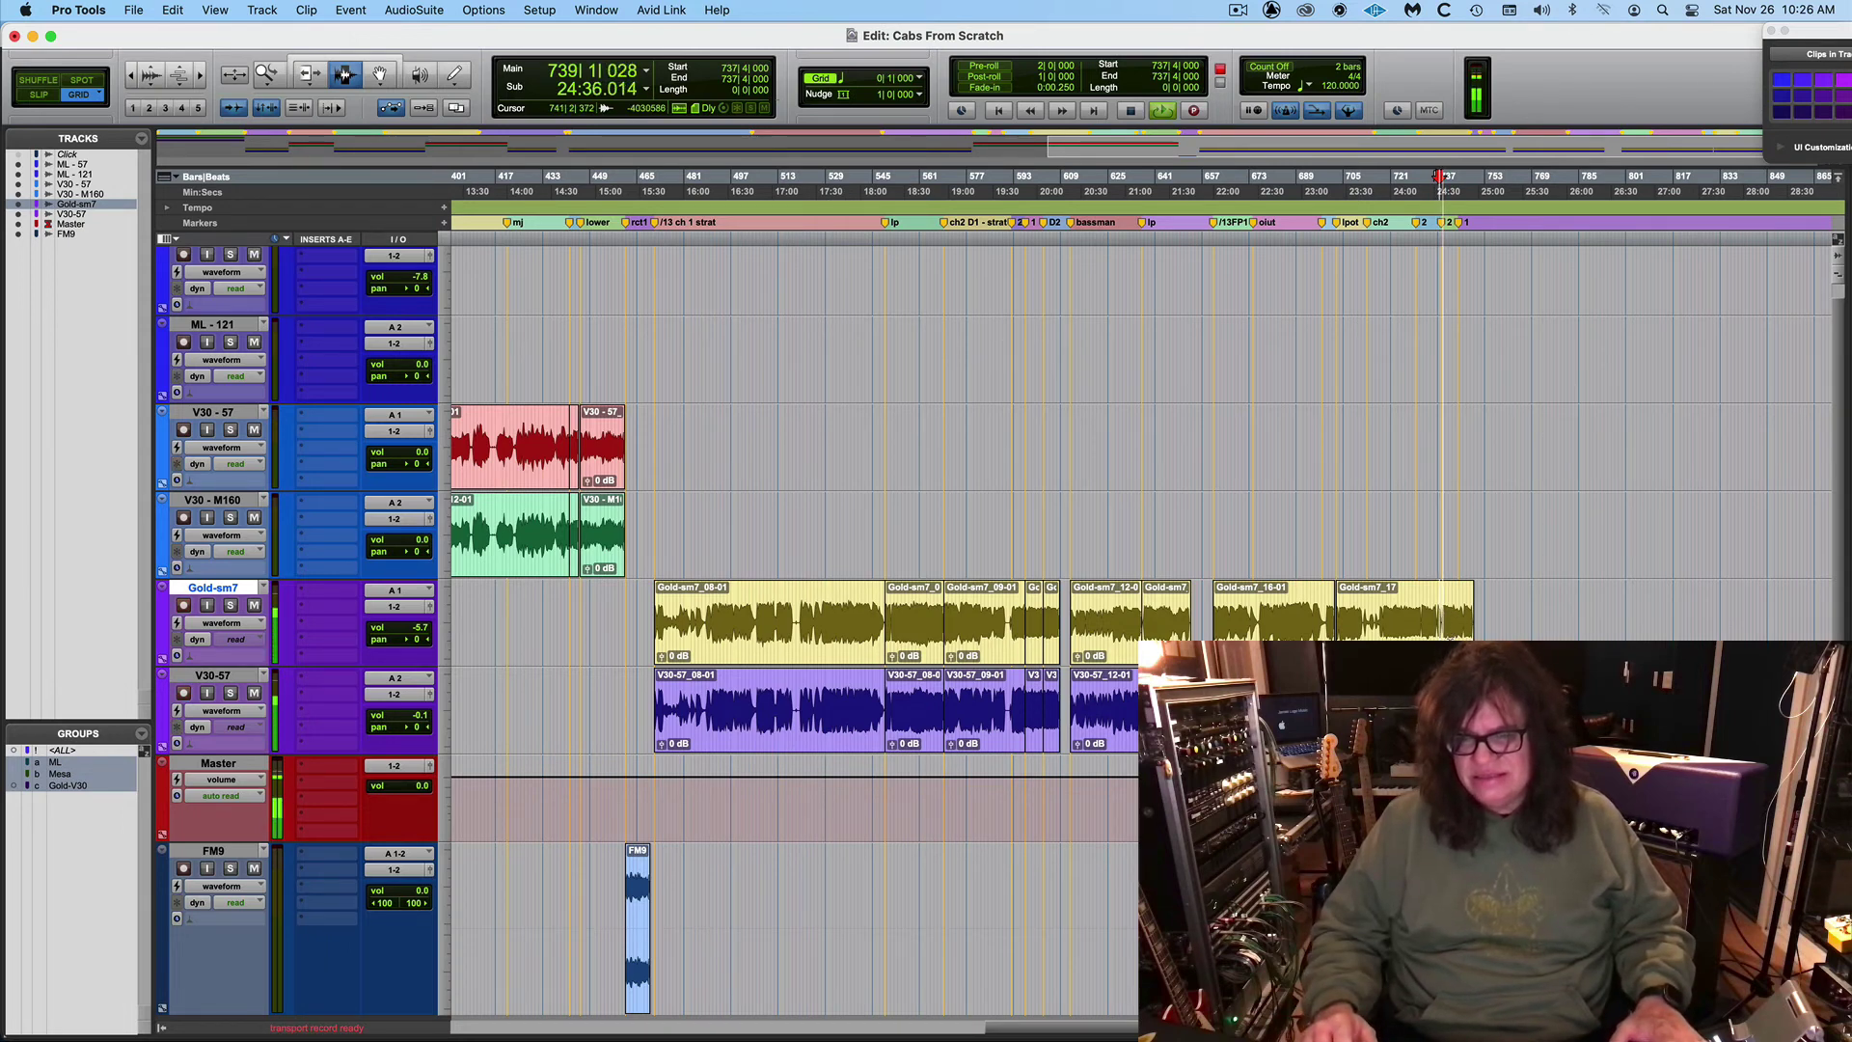
{"action": "key", "text": "space"}
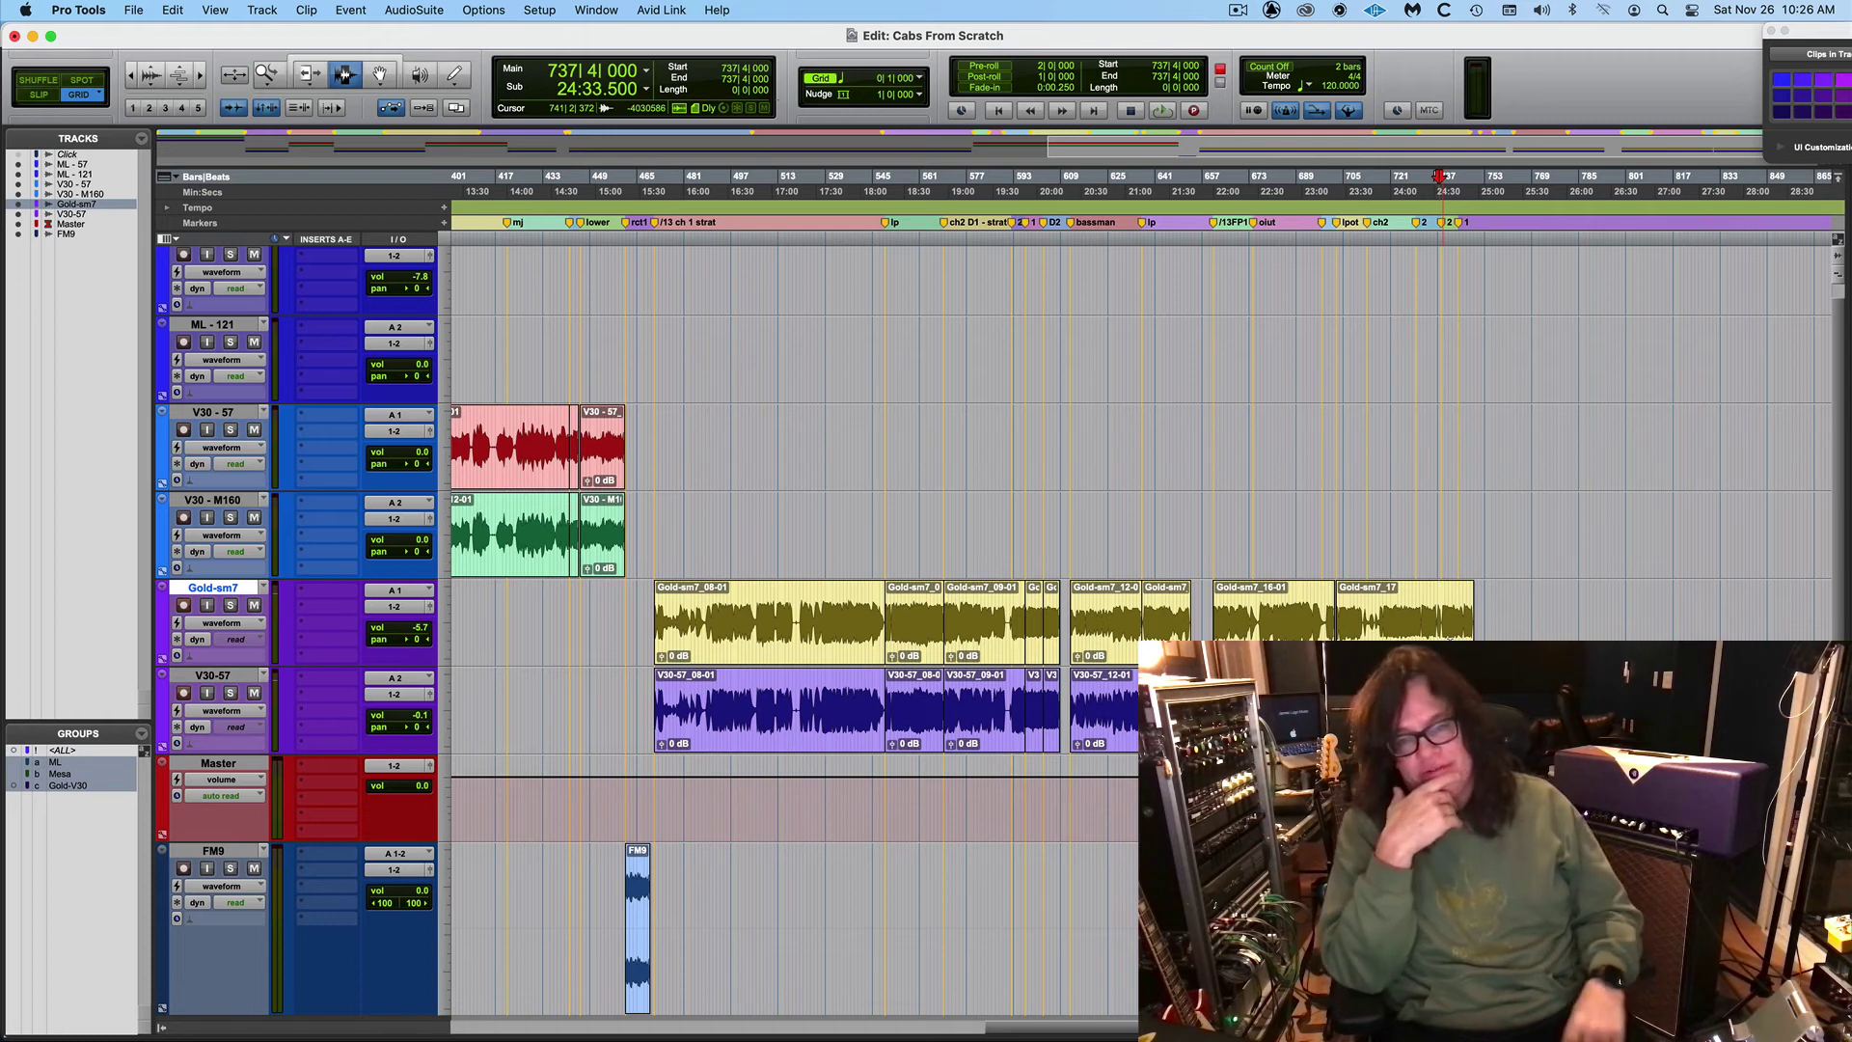
{"action": "key", "text": "shift+r"}
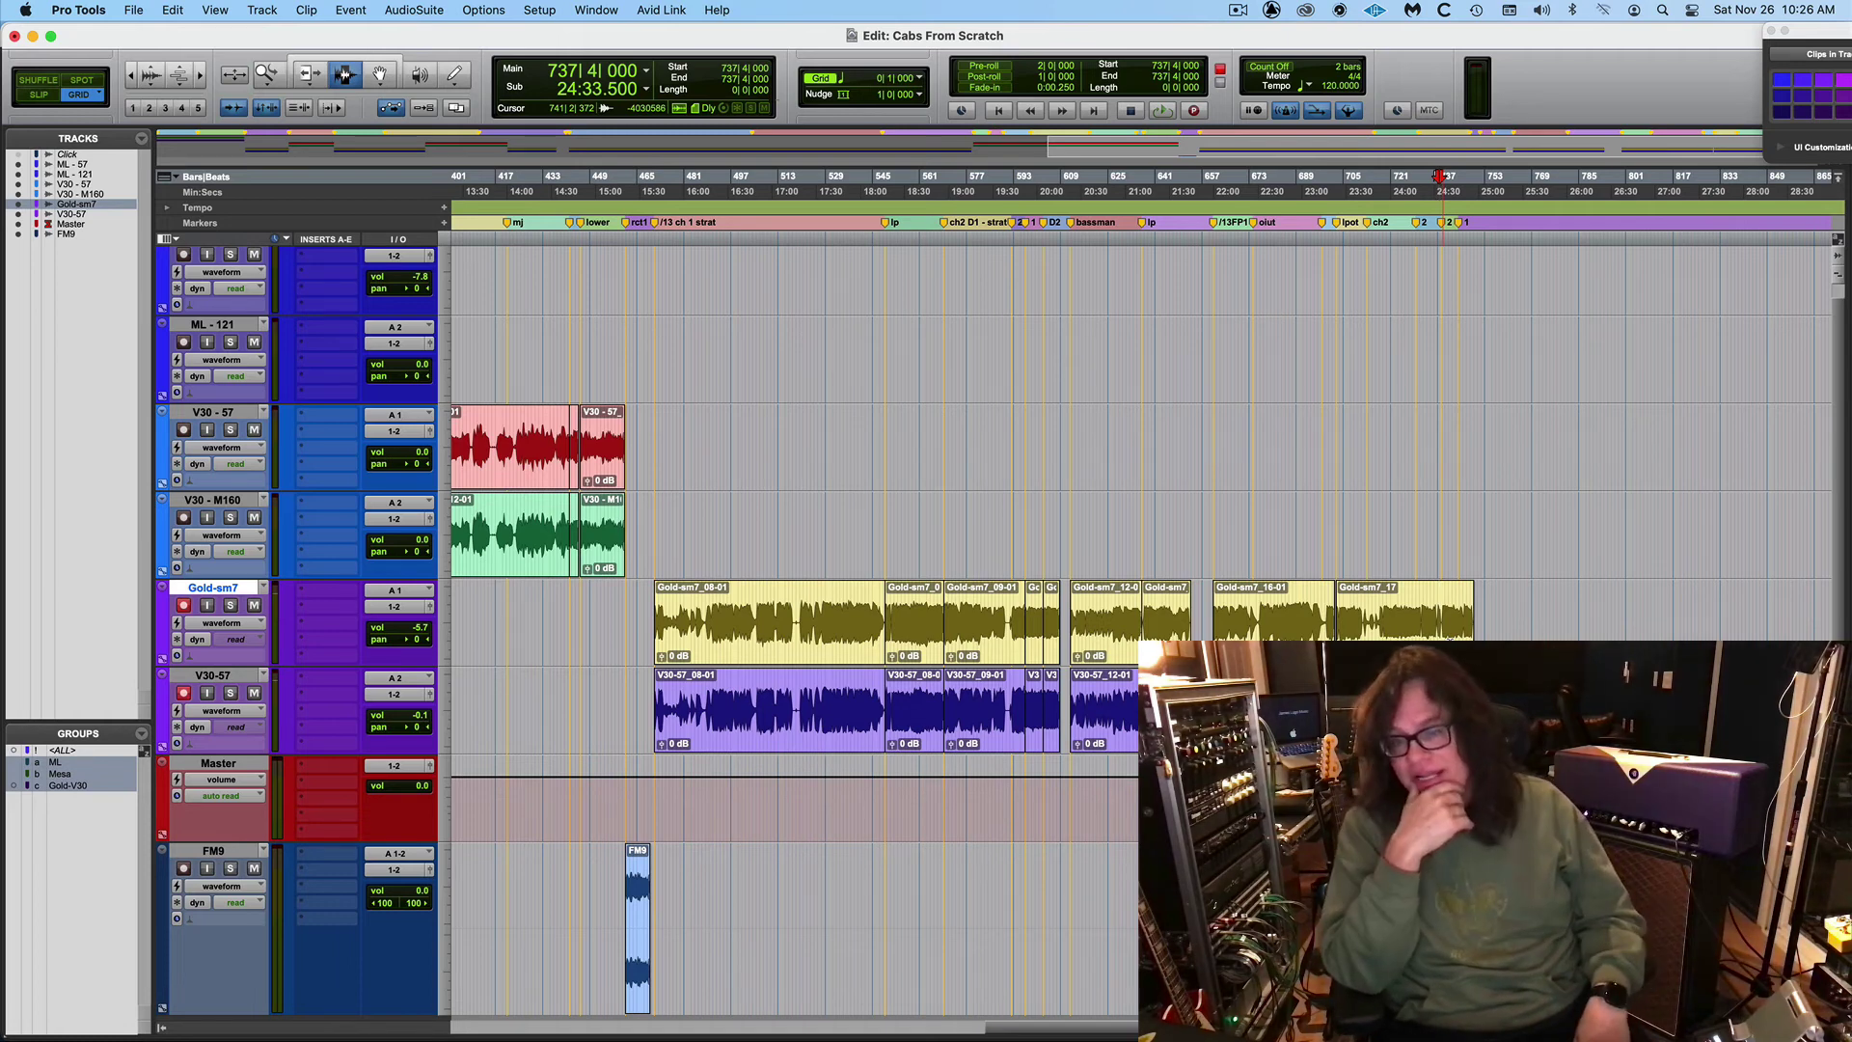
Select the "/13 ch 1 strat" take at bar 471 and play its beginning.
{"action": "double_click", "coordinate": [823, 674]}
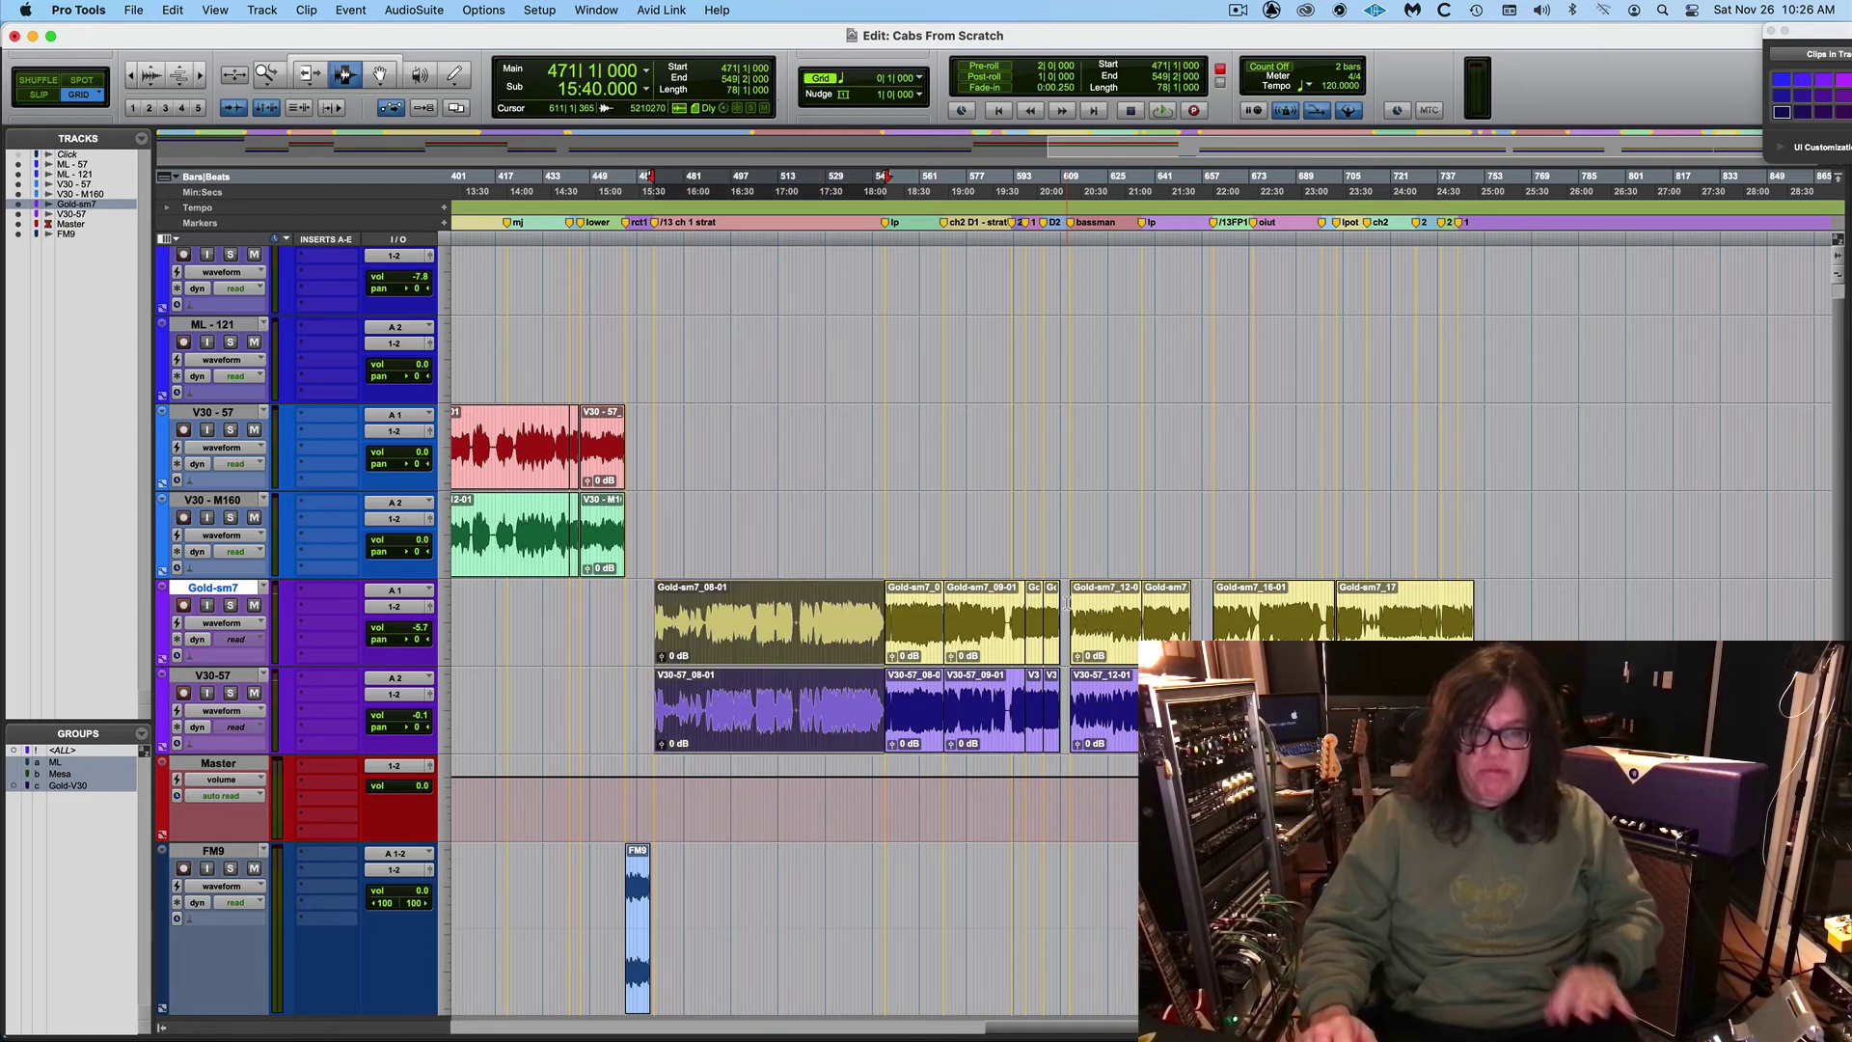
{"action": "key", "text": "space"}
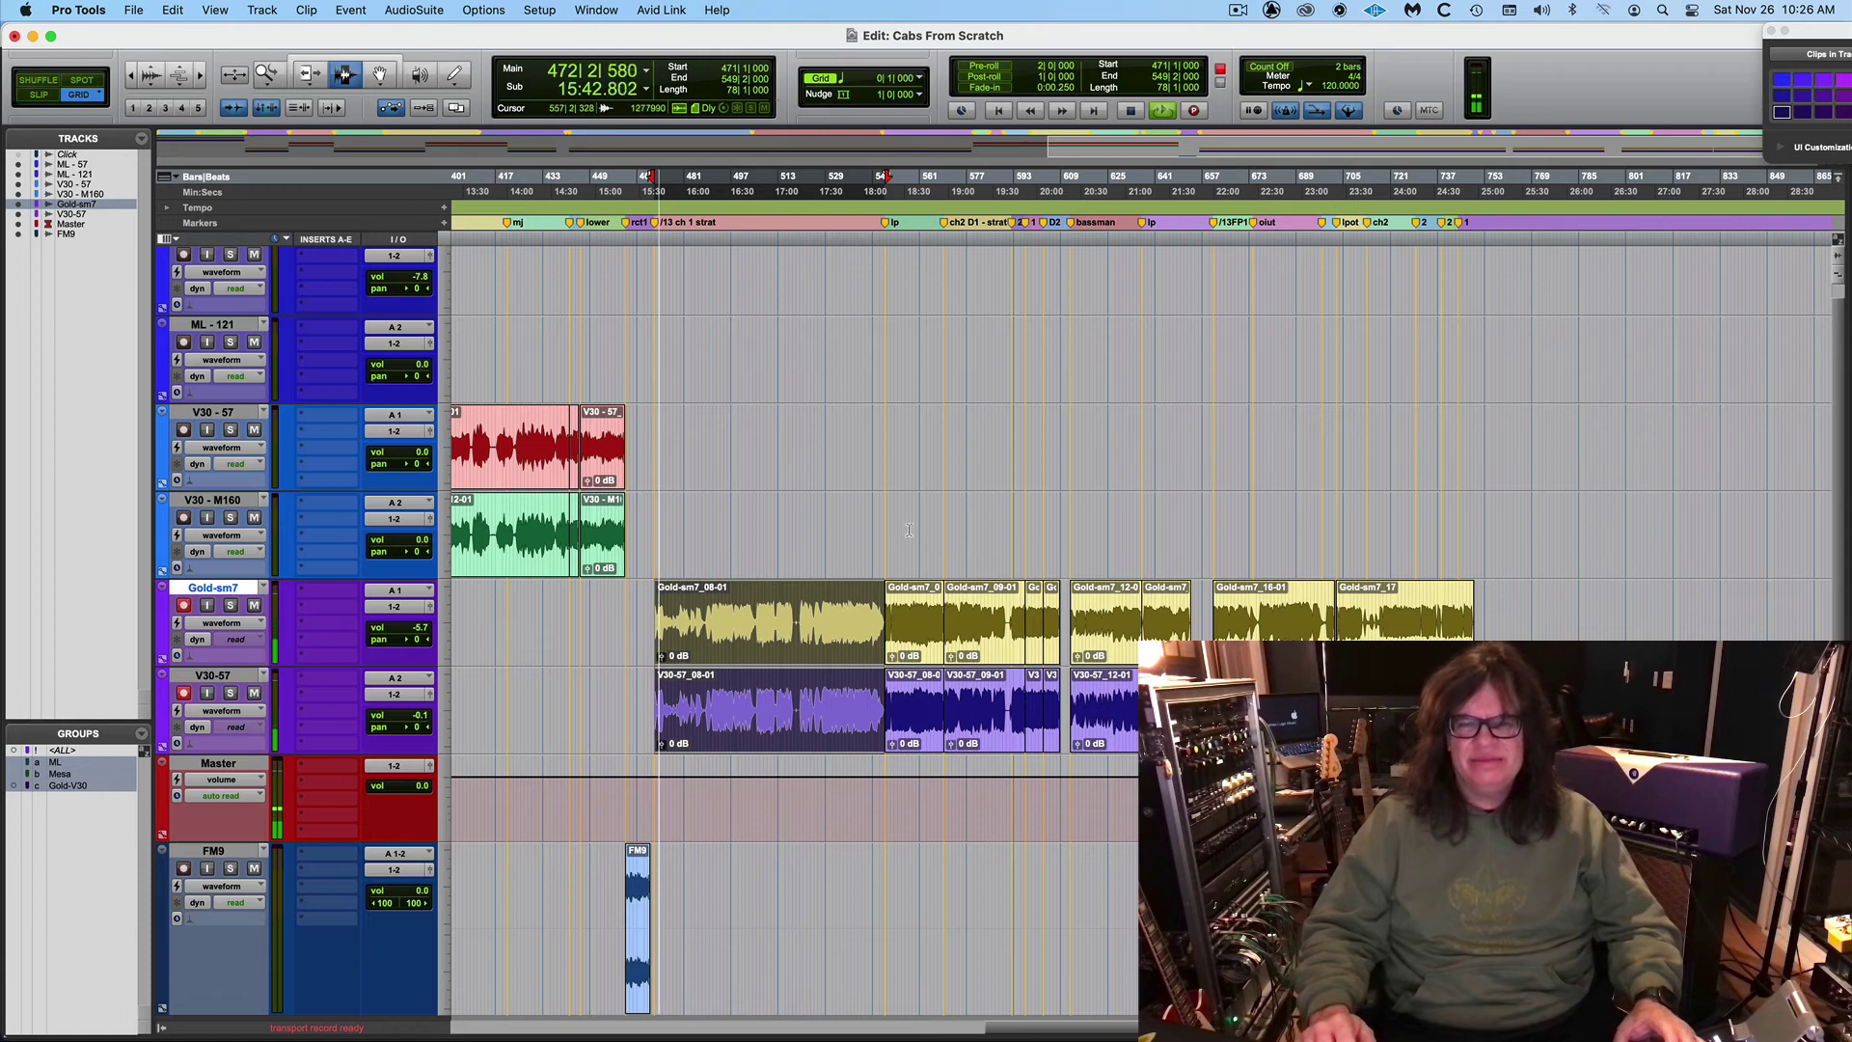
{"action": "left_click", "coordinate": [987, 624]}
{"action": "key", "text": "super+bracketright"}
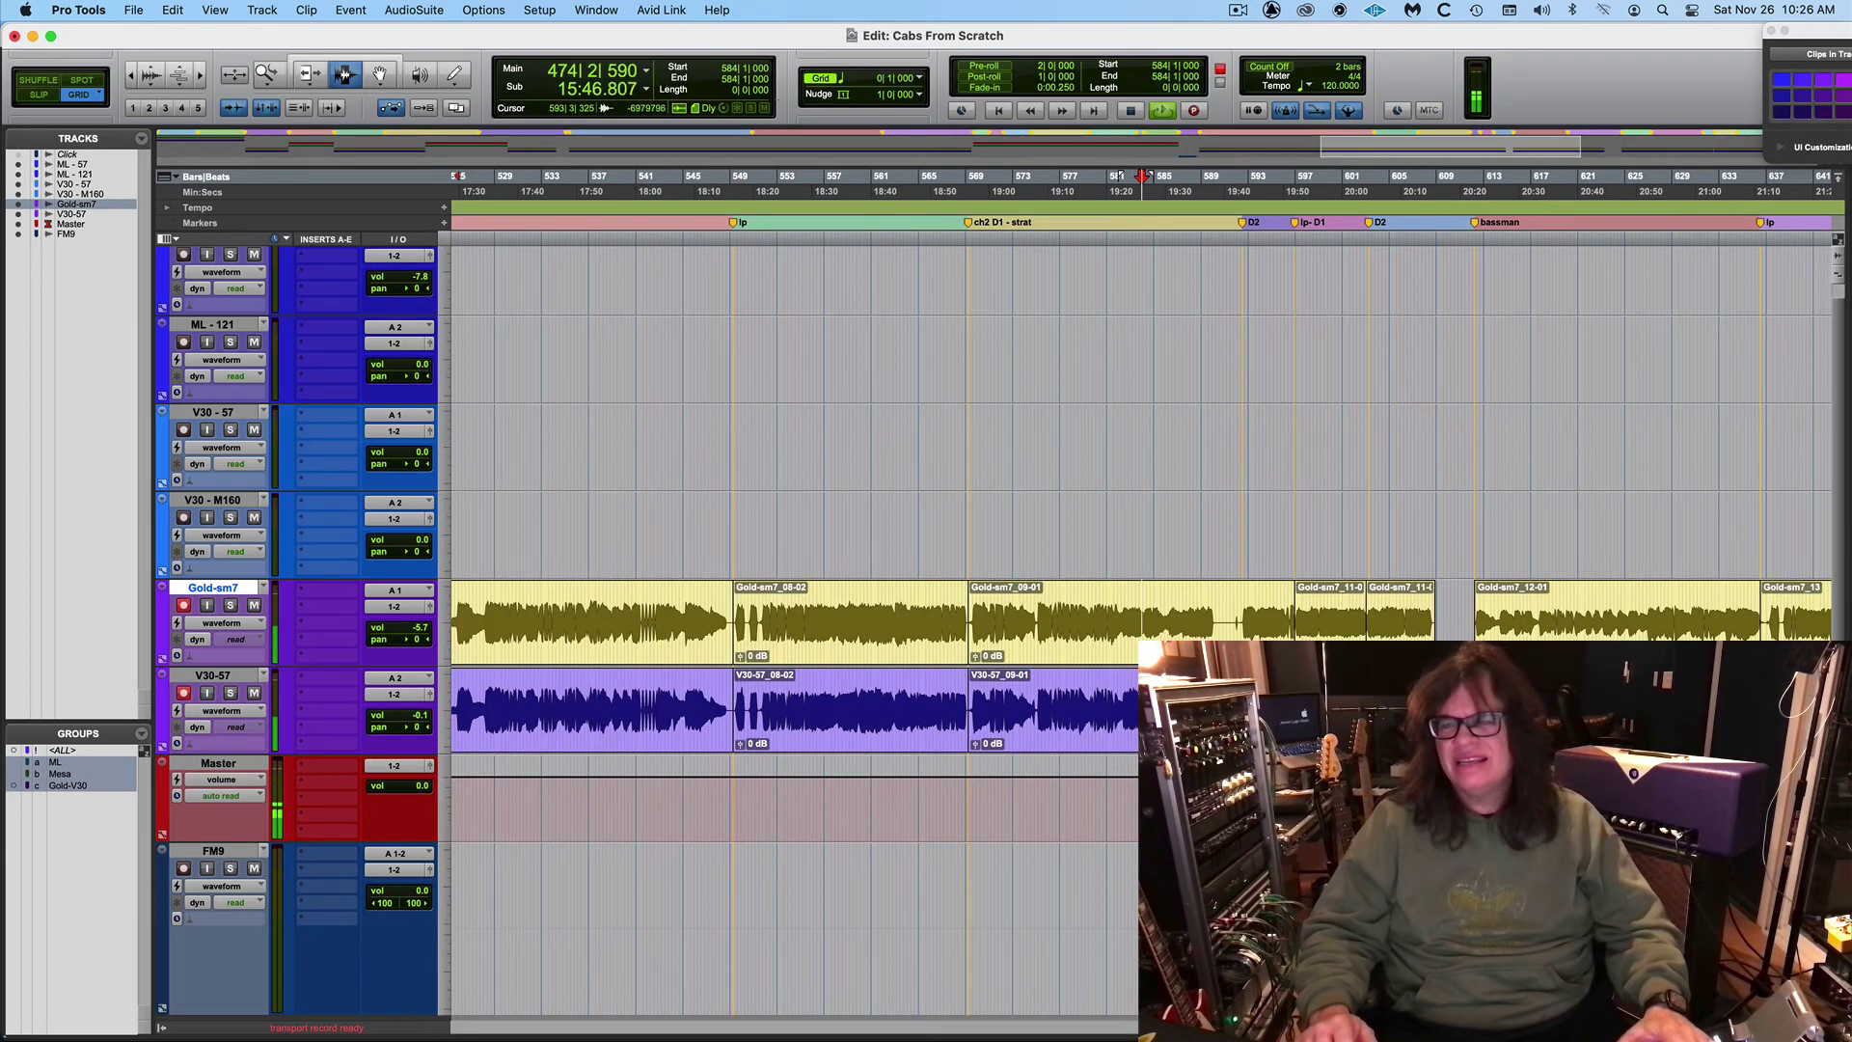
Select the "bassman" take at bar 612, play its beginning twice for comparison, and stop.
{"action": "left_click", "coordinate": [1476, 222]}
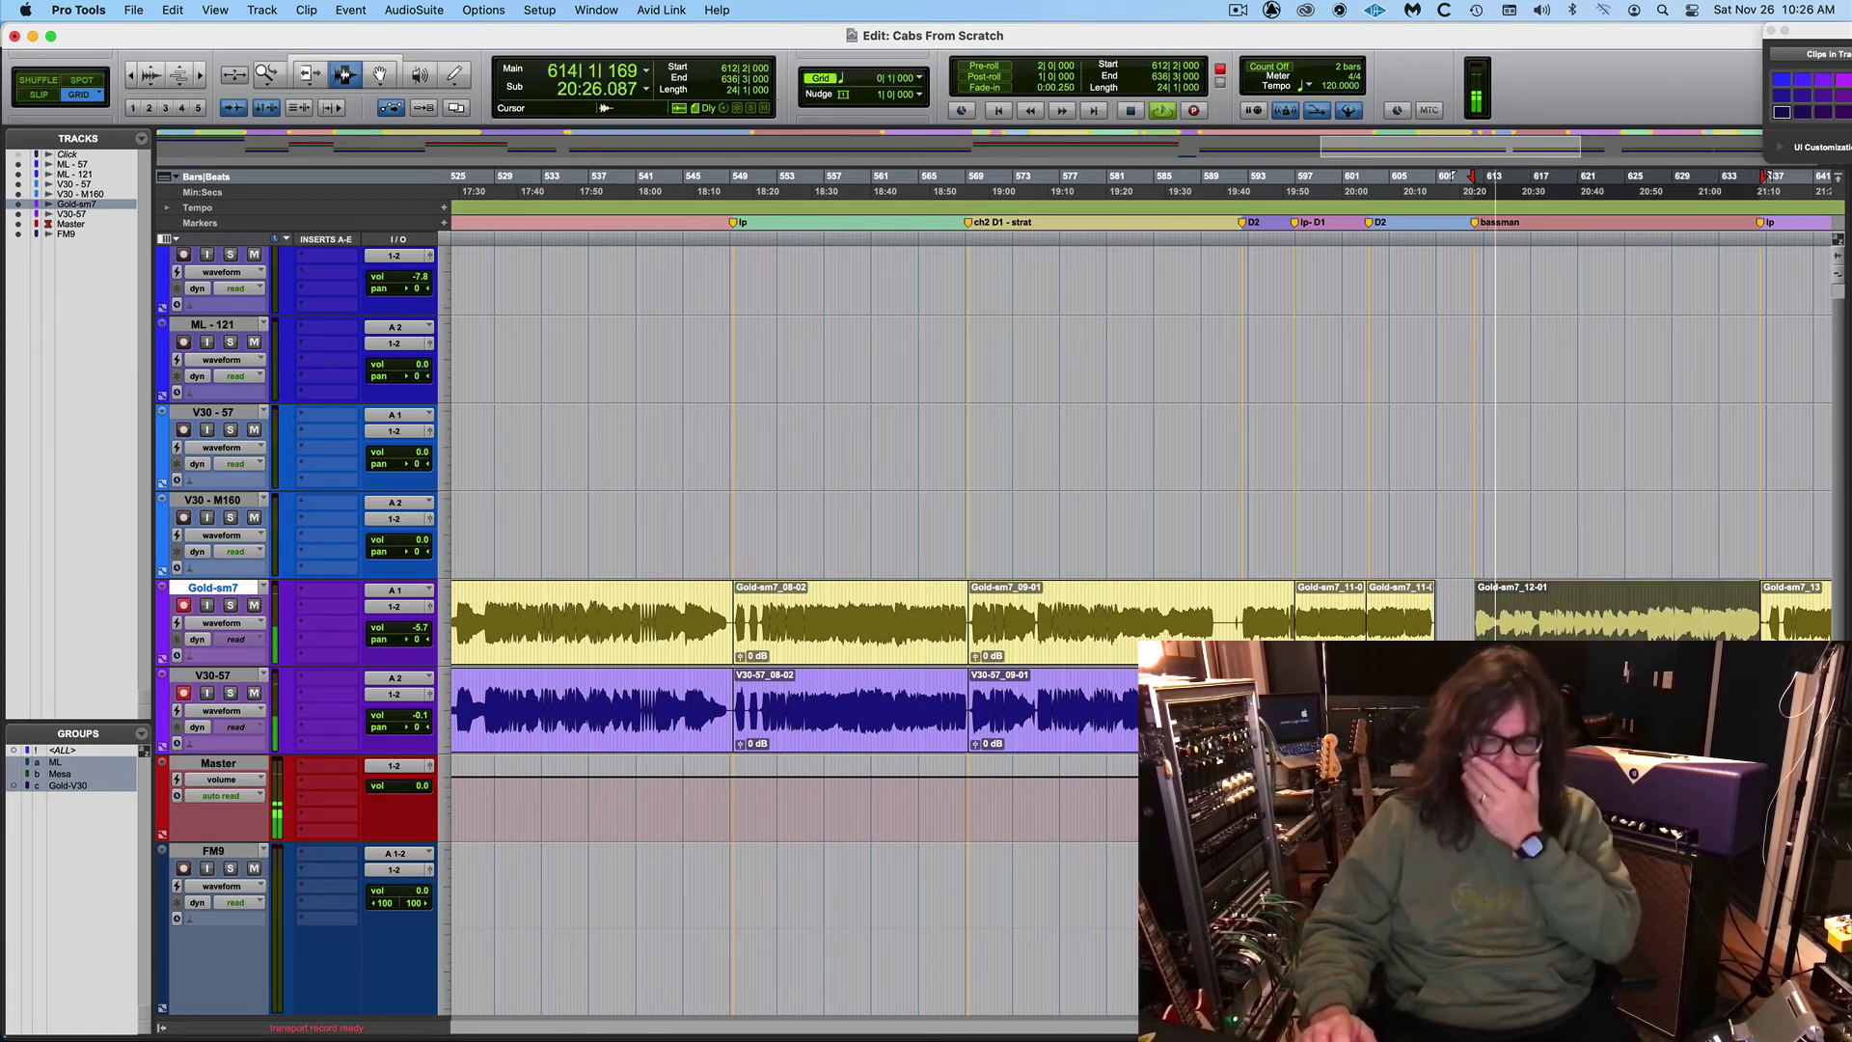
{"action": "key", "text": "space"}
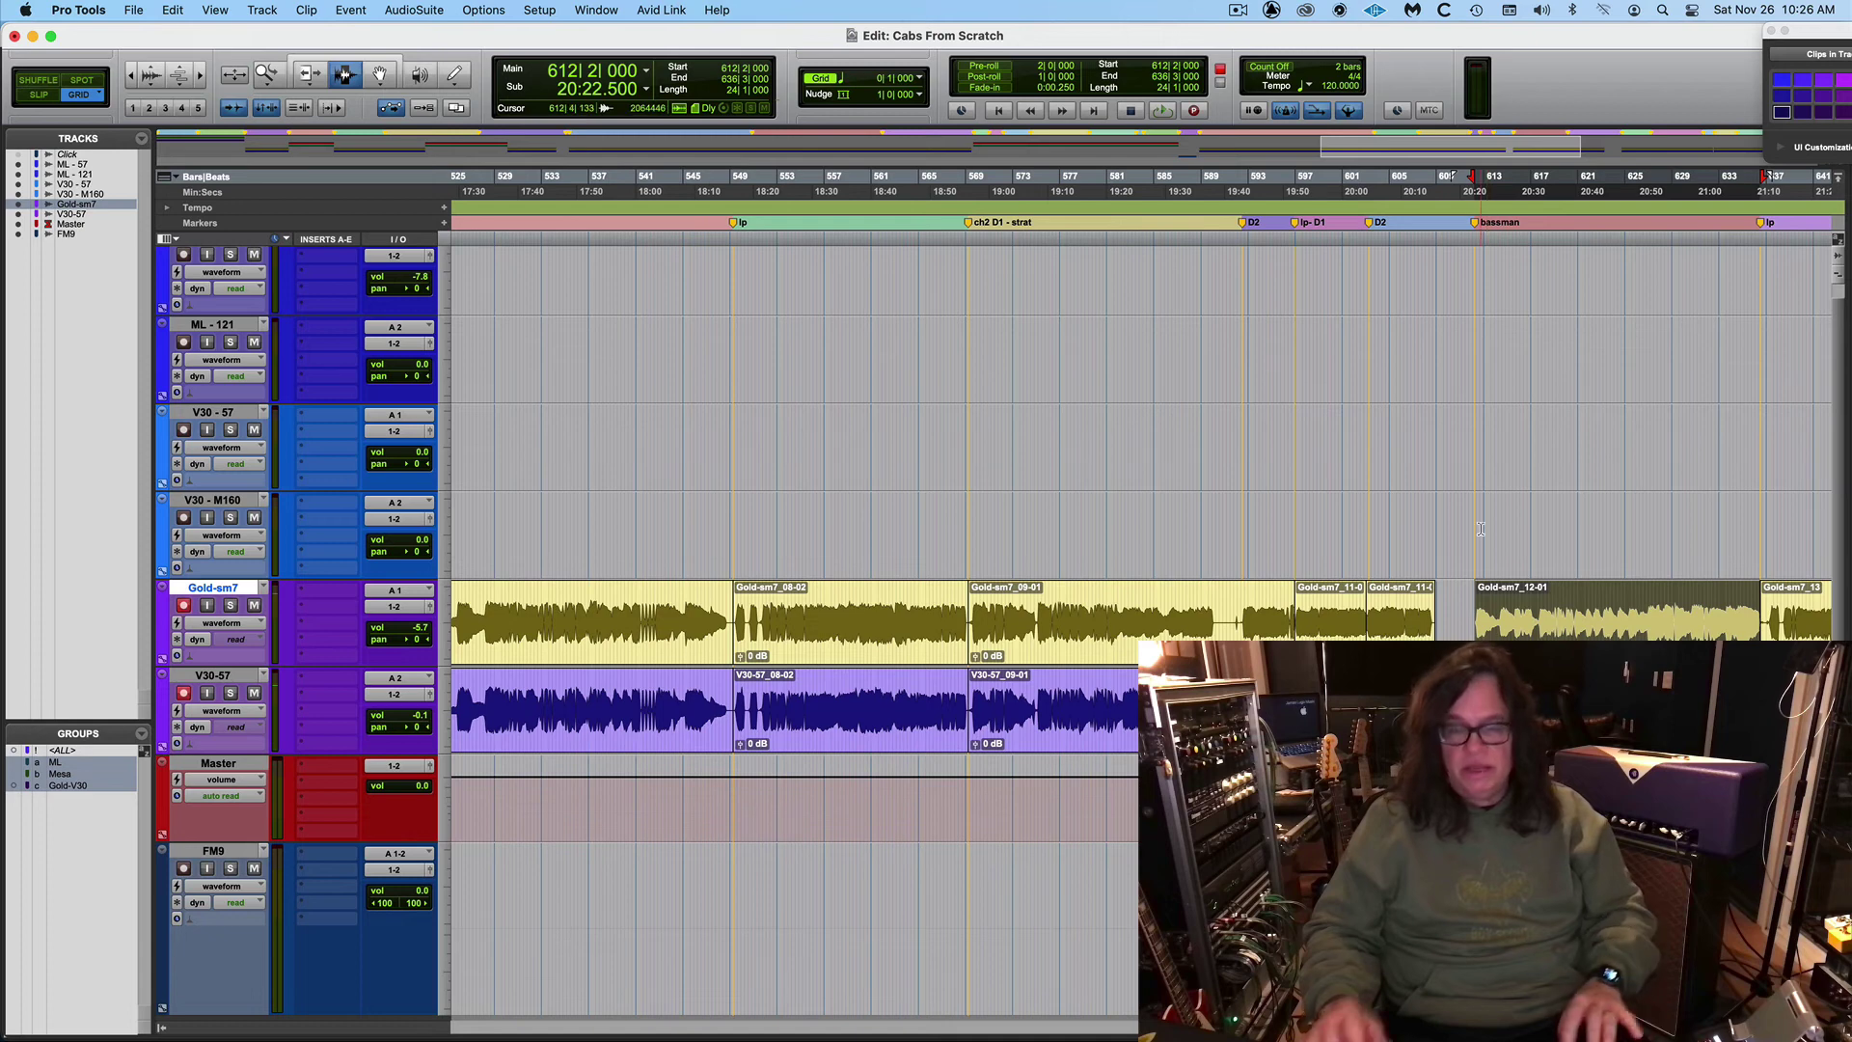
{"action": "key", "text": "space"}
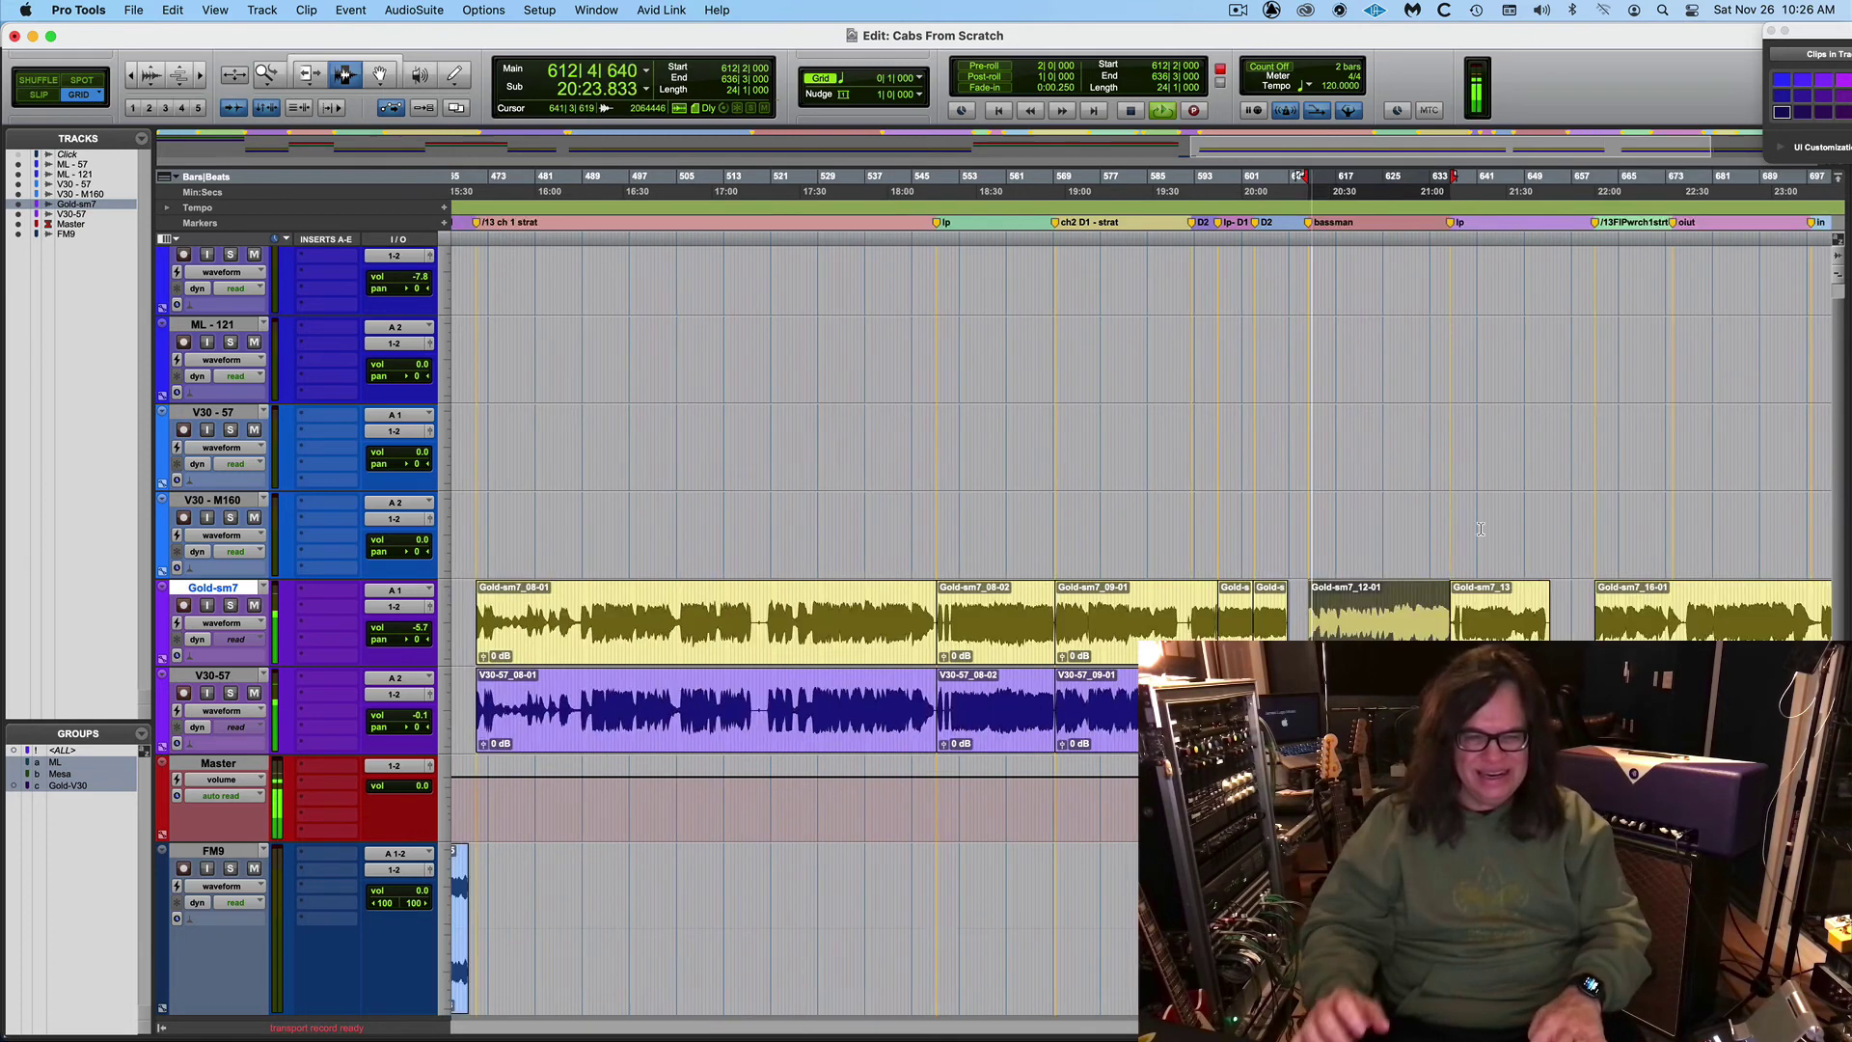
{"action": "key", "text": "super+bracketleft"}
{"action": "key", "text": "super+bracketleft"}
{"action": "key", "text": "space"}
Select the "/13 ch 1 strat" take at bar 471 again, play its beginning, and stop.
{"action": "double_click", "coordinate": [927, 637]}
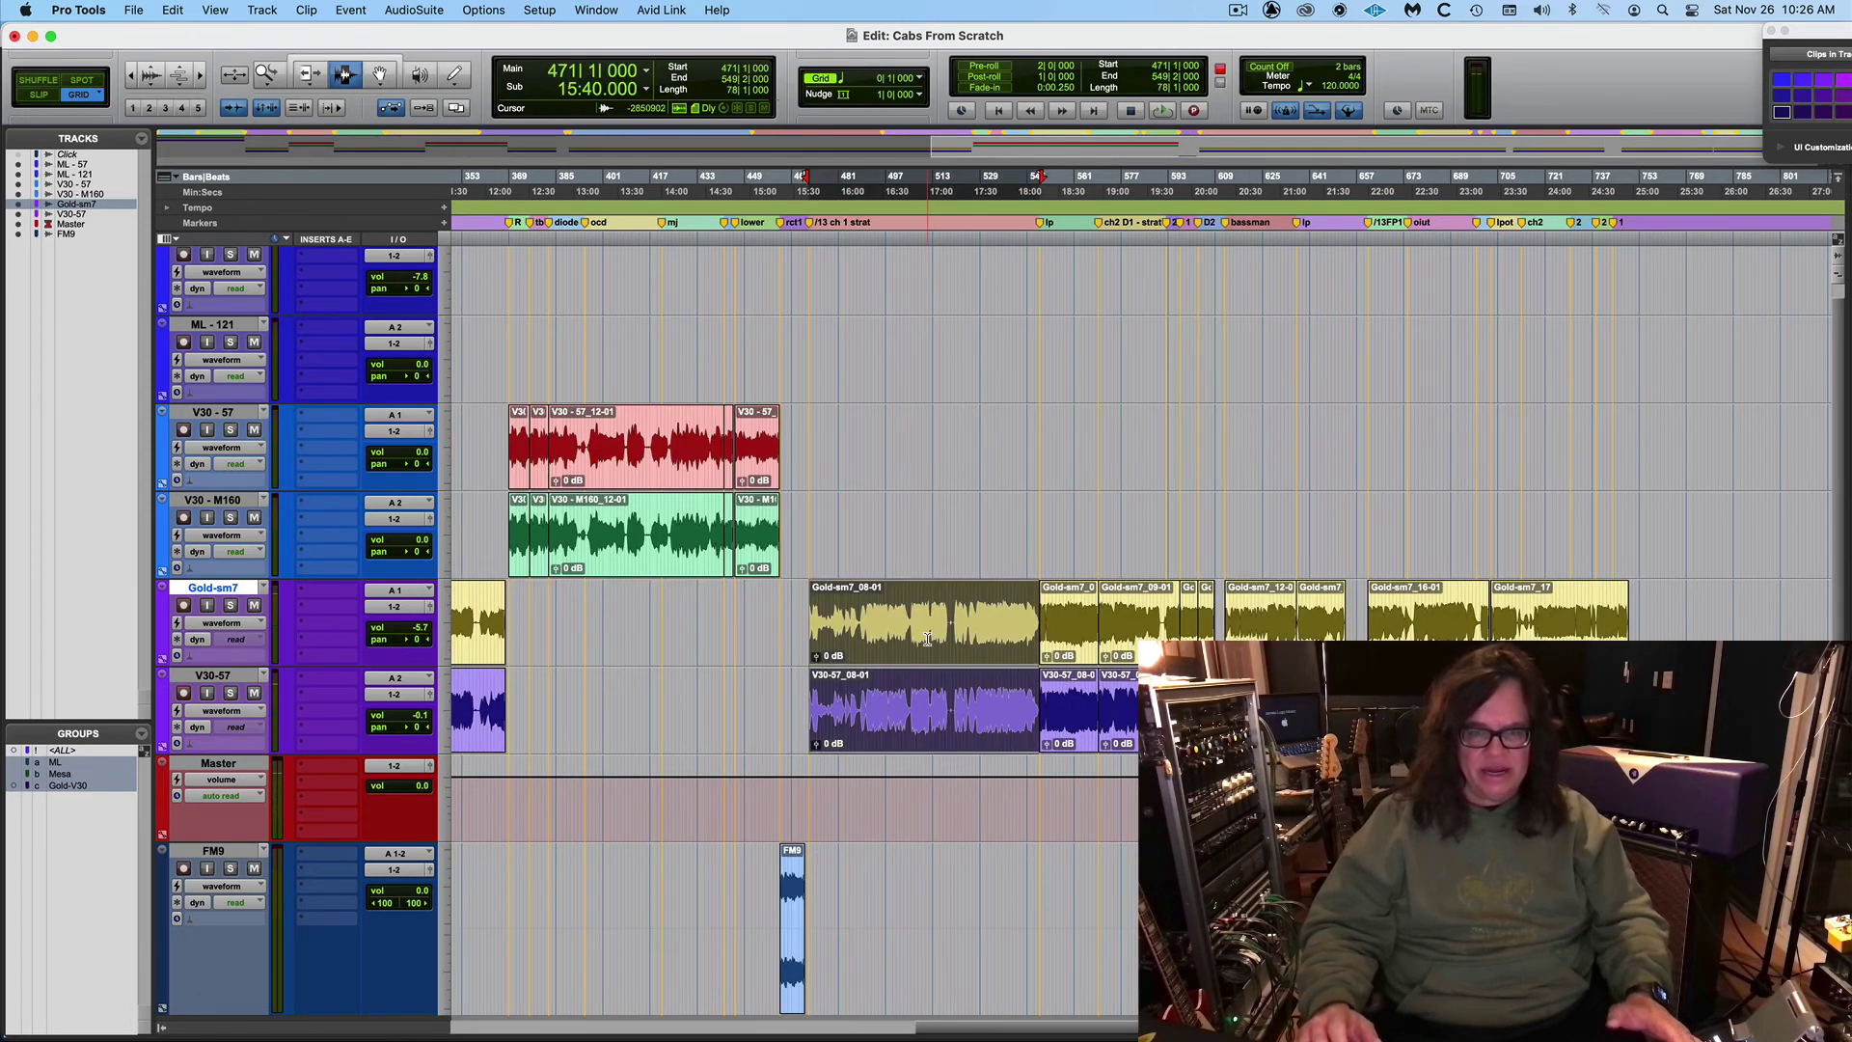
{"action": "key", "text": "space"}
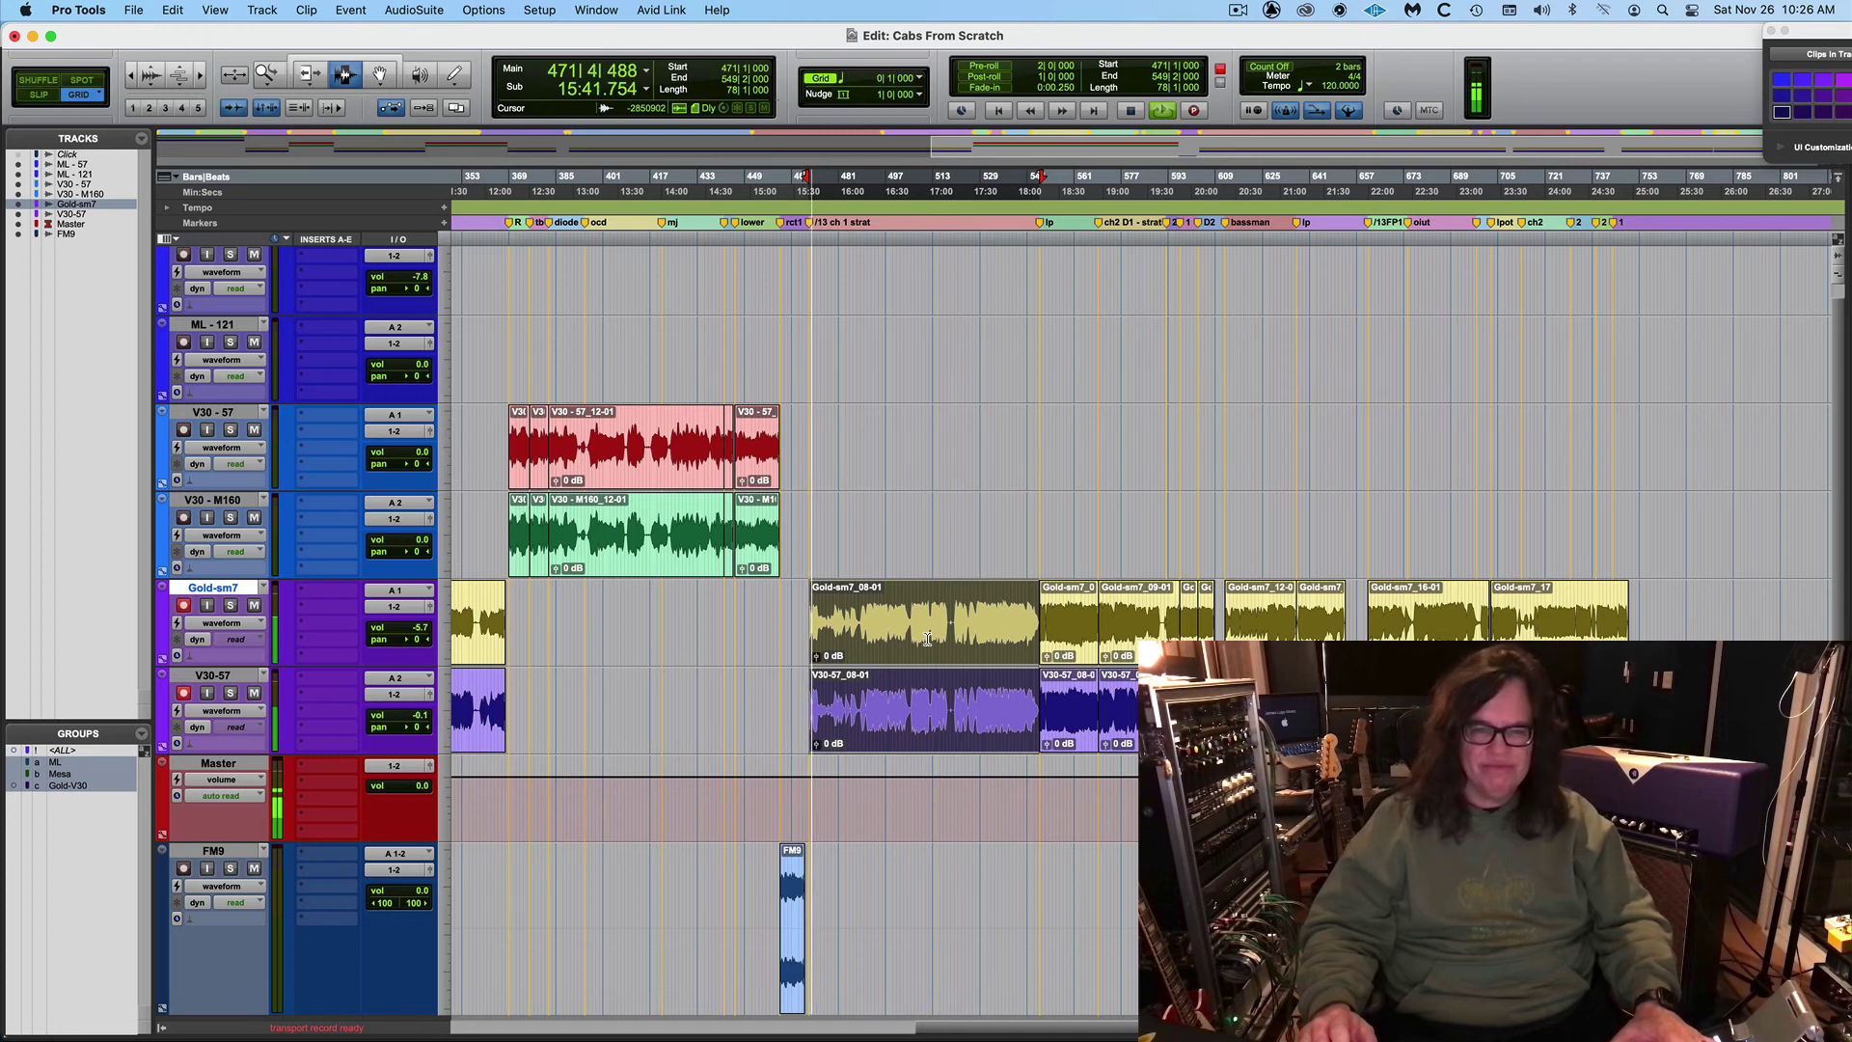
{"action": "key", "text": "space"}
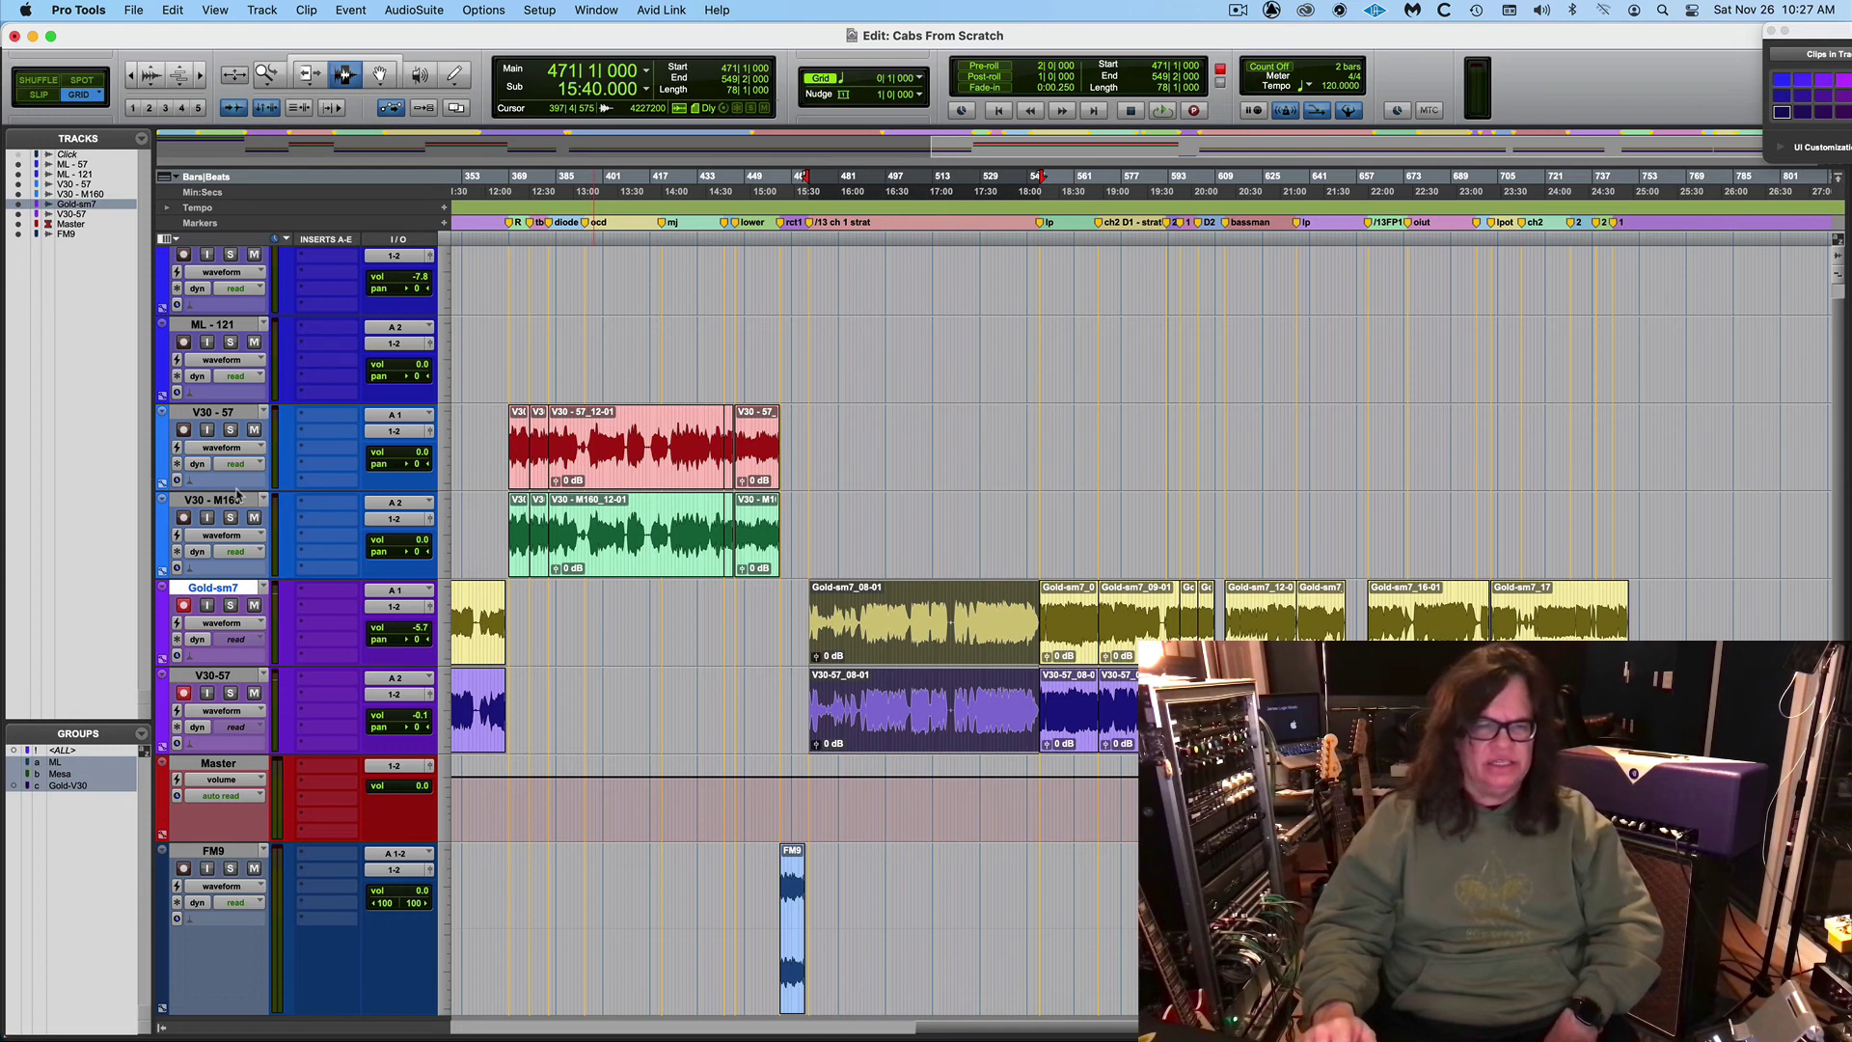
Disable recording on the Gold-sm7 and V30-57 tracks and fit the whole session in view.
{"action": "left_click", "coordinate": [183, 606]}
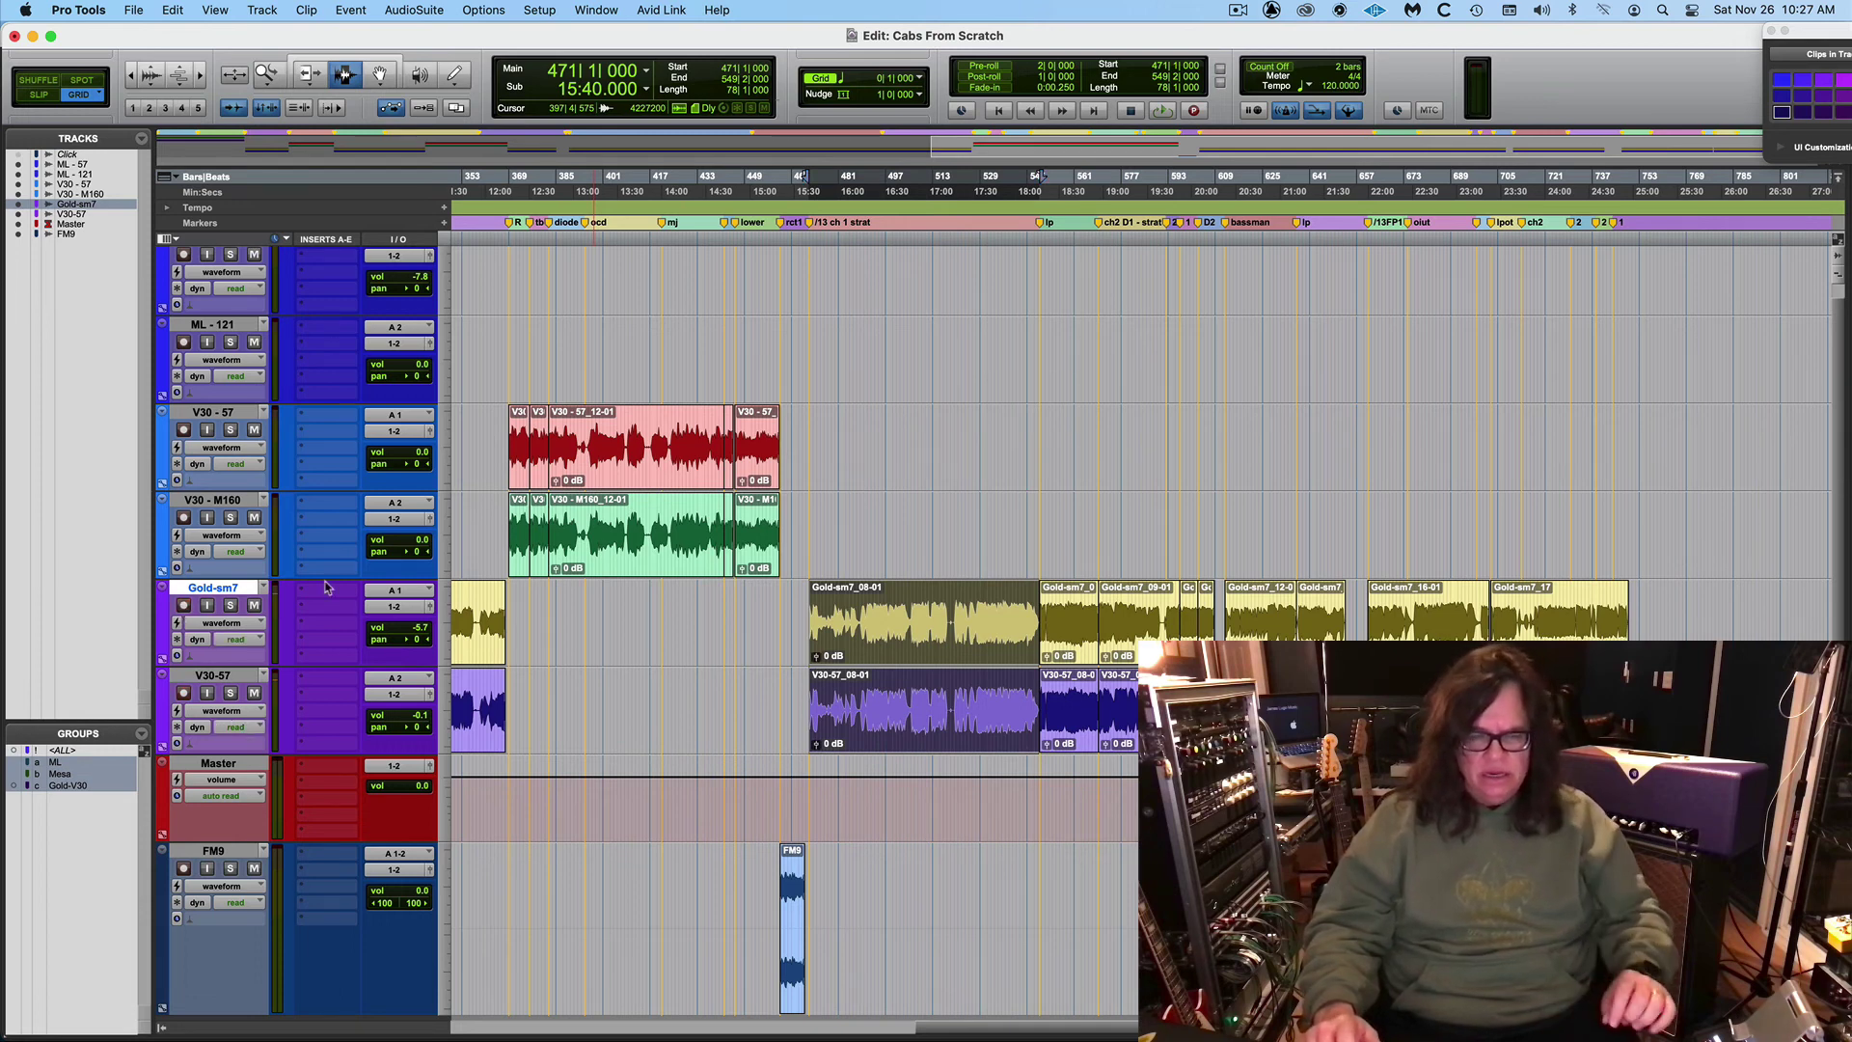
{"action": "double_click", "coordinate": [267, 73]}
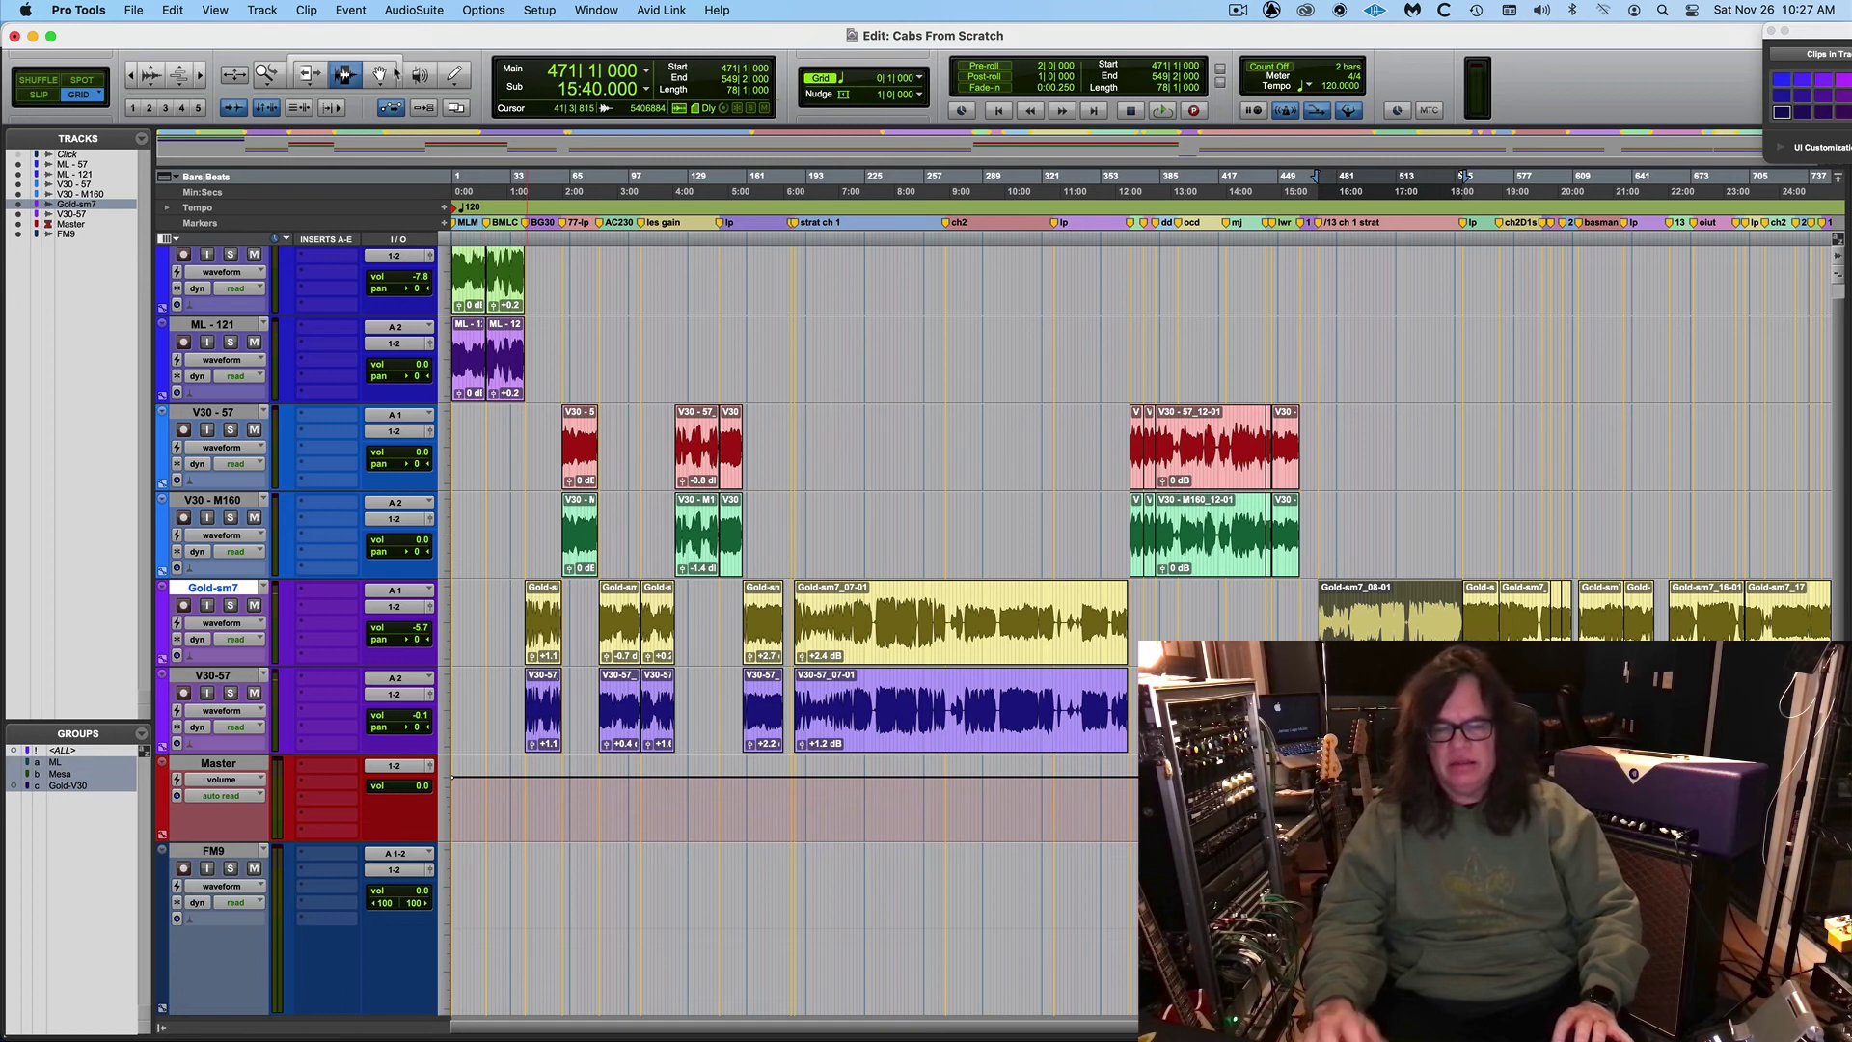
Play the "/13 ch 1 strat" take from bar 471, and stop.
{"action": "key", "text": "space"}
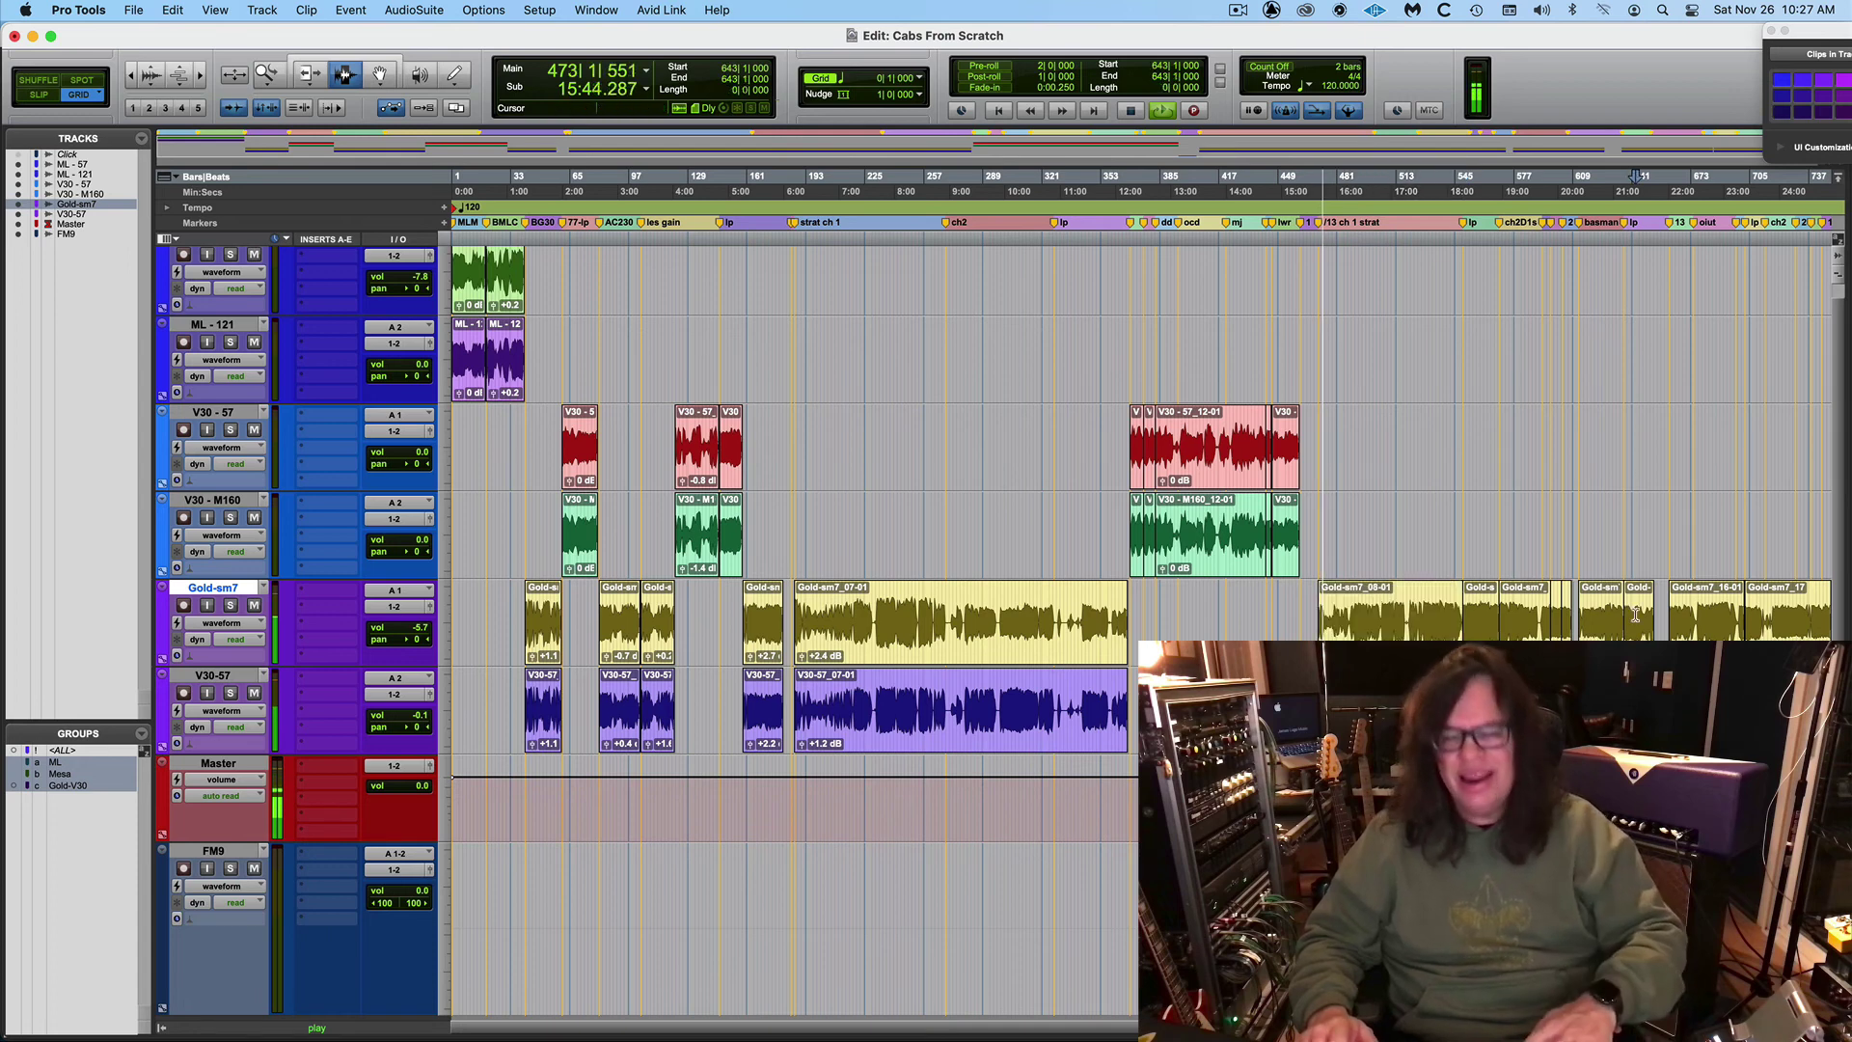
{"action": "key", "text": "super+bracketright"}
{"action": "key", "text": "super+bracketright"}
{"action": "left_click", "coordinate": [1142, 176]}
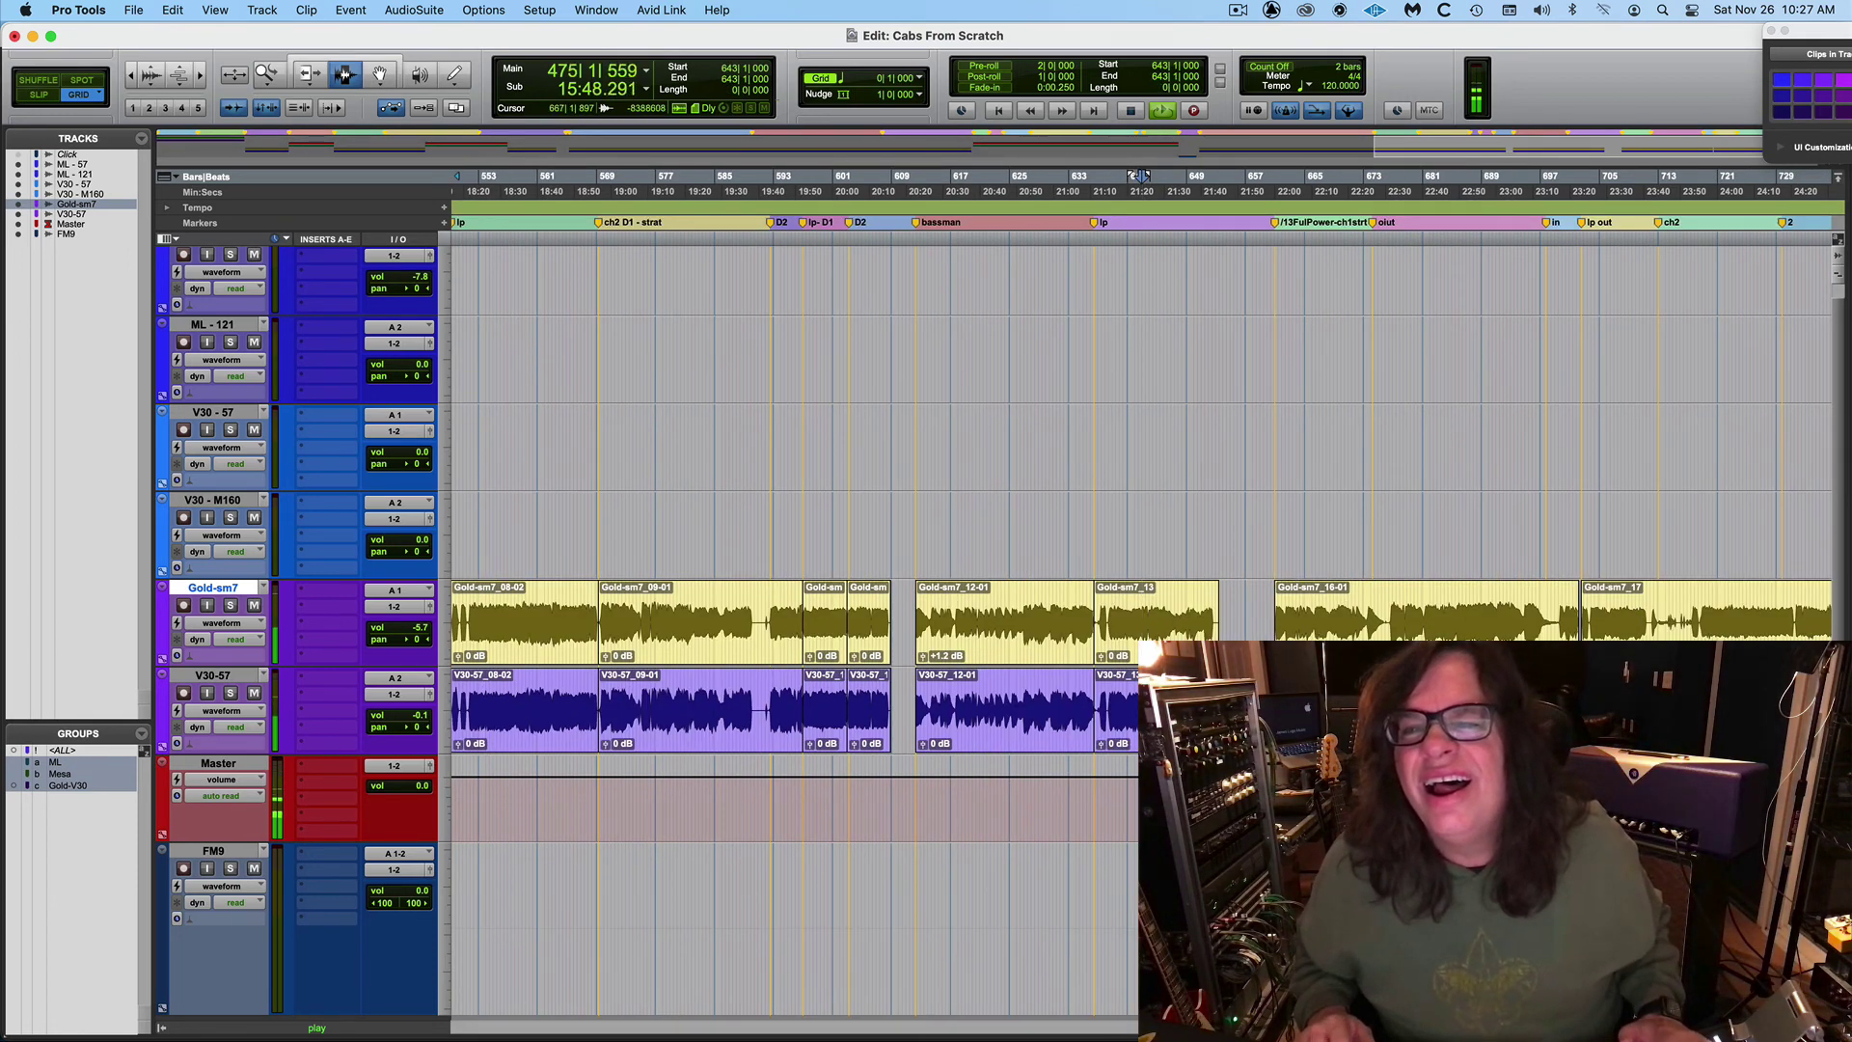
{"action": "key", "text": "space"}
Select the "/13 Full Power - ch1 start" take from bar 661 to bar 702, play its beginning, and stop.
{"action": "key", "text": "Tab"}
{"action": "key", "text": "Tab"}
{"action": "key", "text": "shift+Tab"}
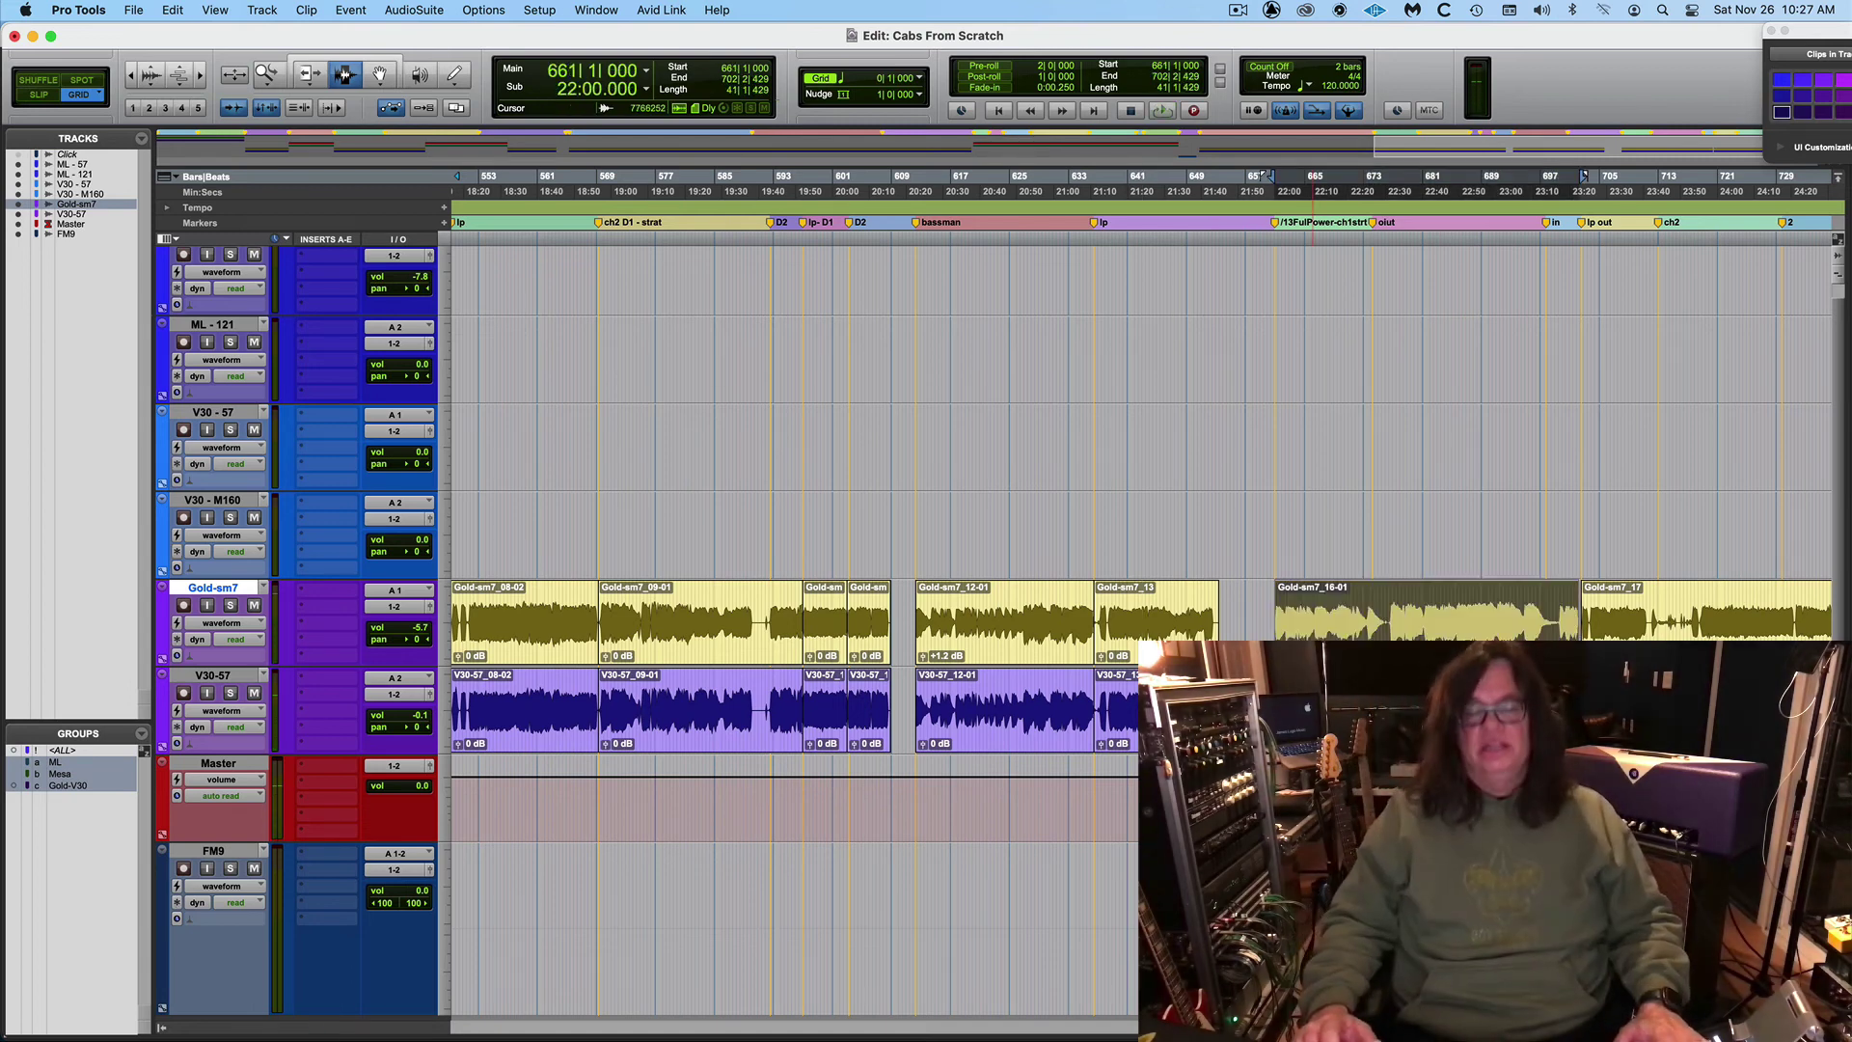
{"action": "key", "text": "space"}
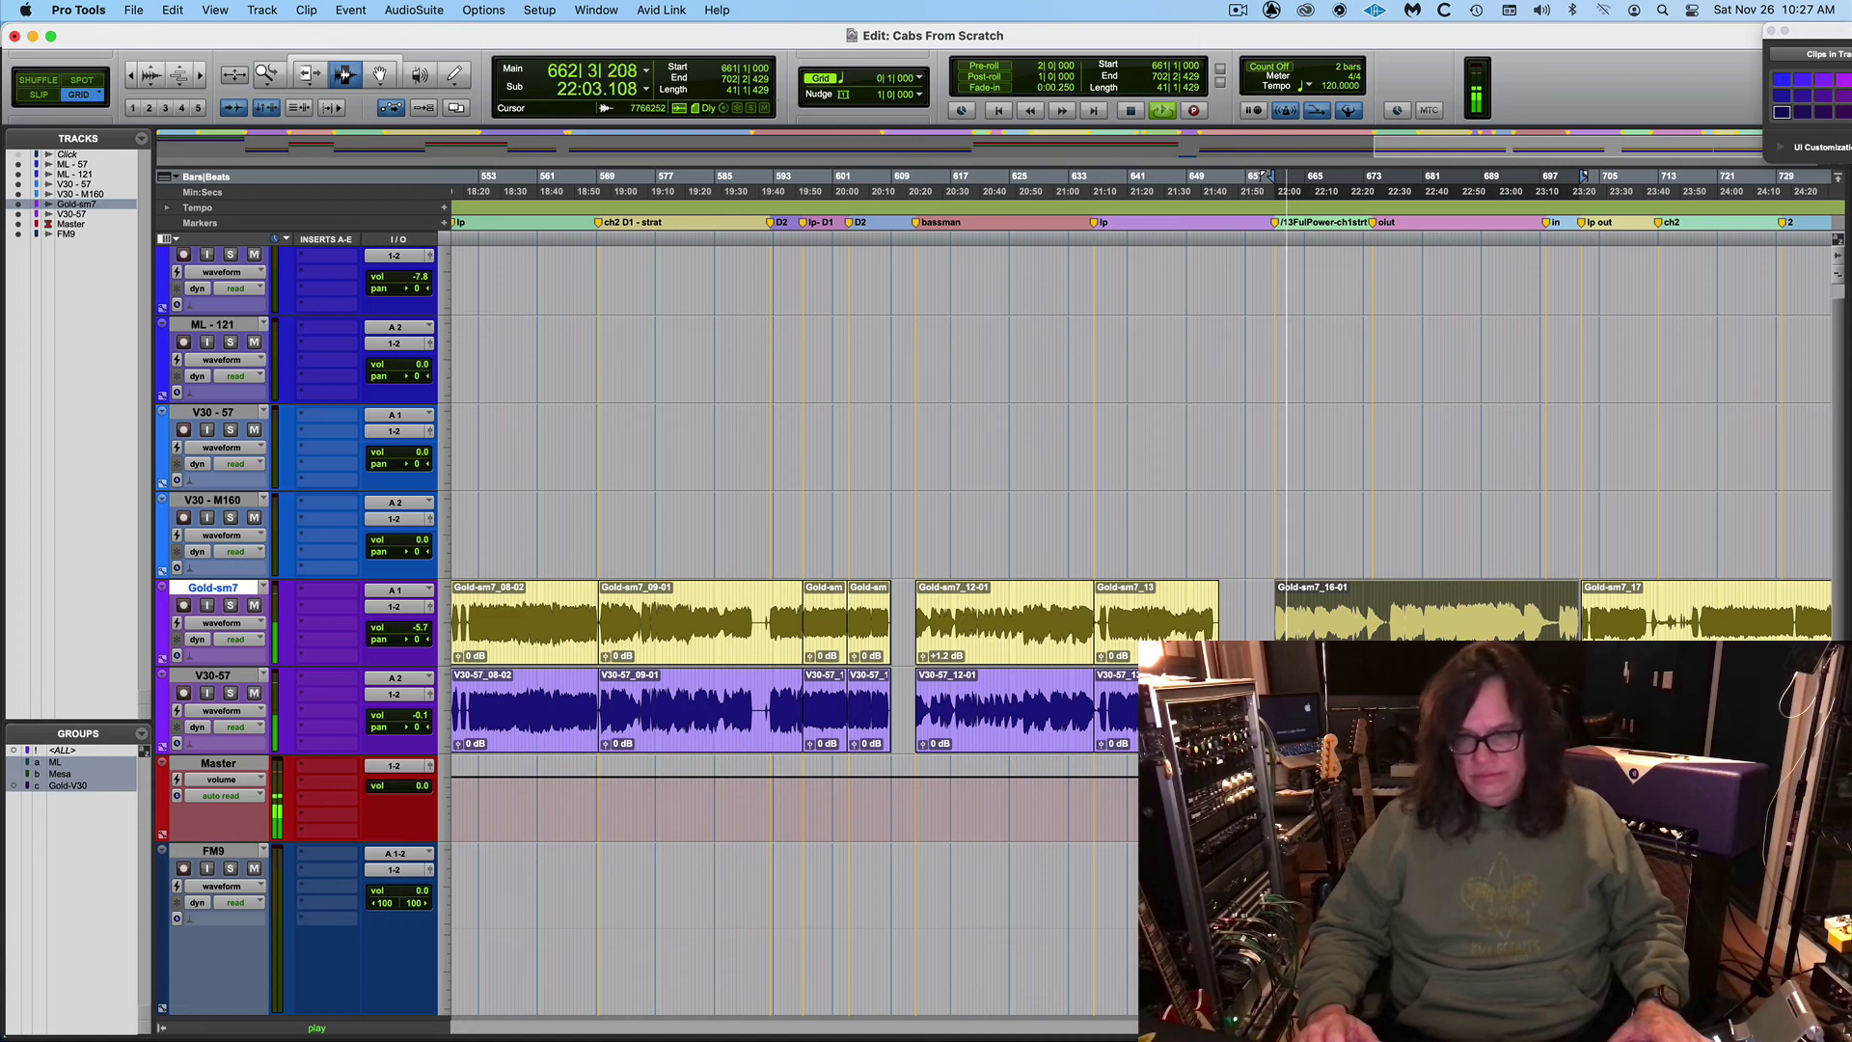
{"action": "key", "text": "space"}
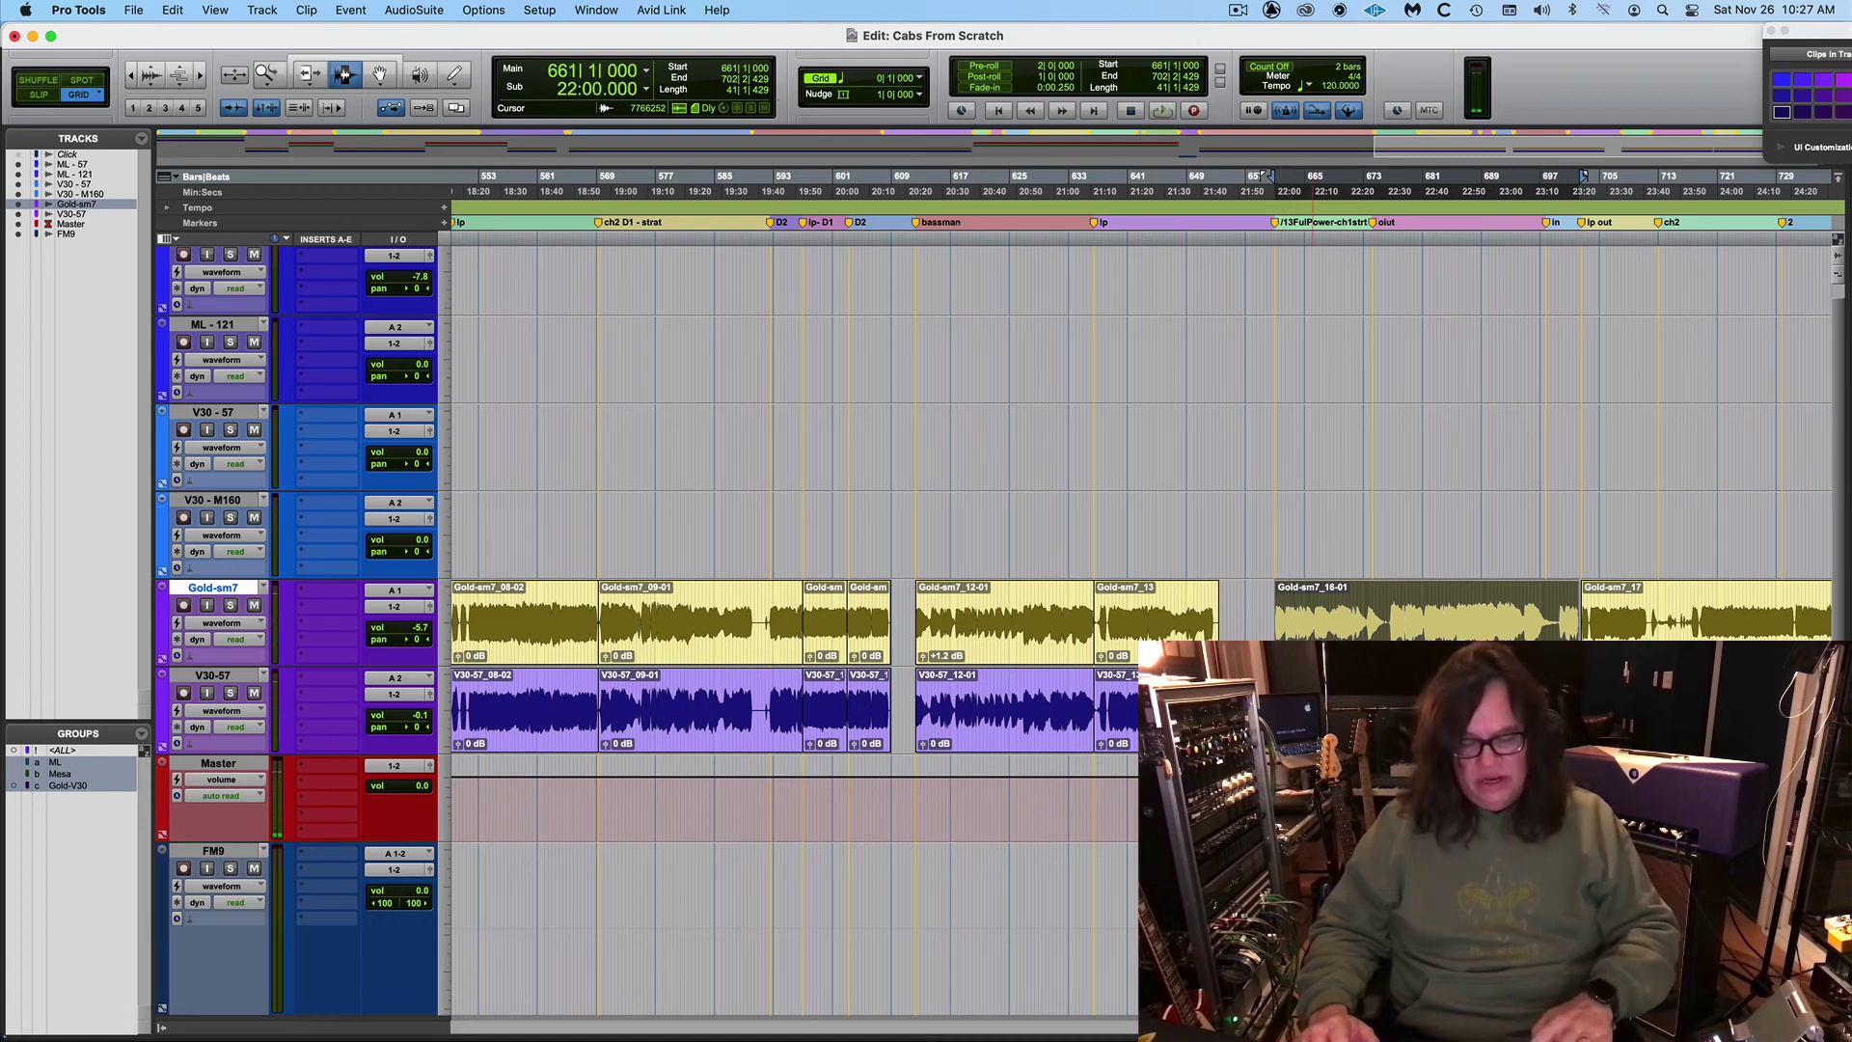
Select the "/13 ch 1 strat" take from bar 471 to bar 549 and play it for comparison.
{"action": "key", "text": "super+bracketleft"}
{"action": "key", "text": "super+bracketleft"}
{"action": "double_click", "coordinate": [894, 661]}
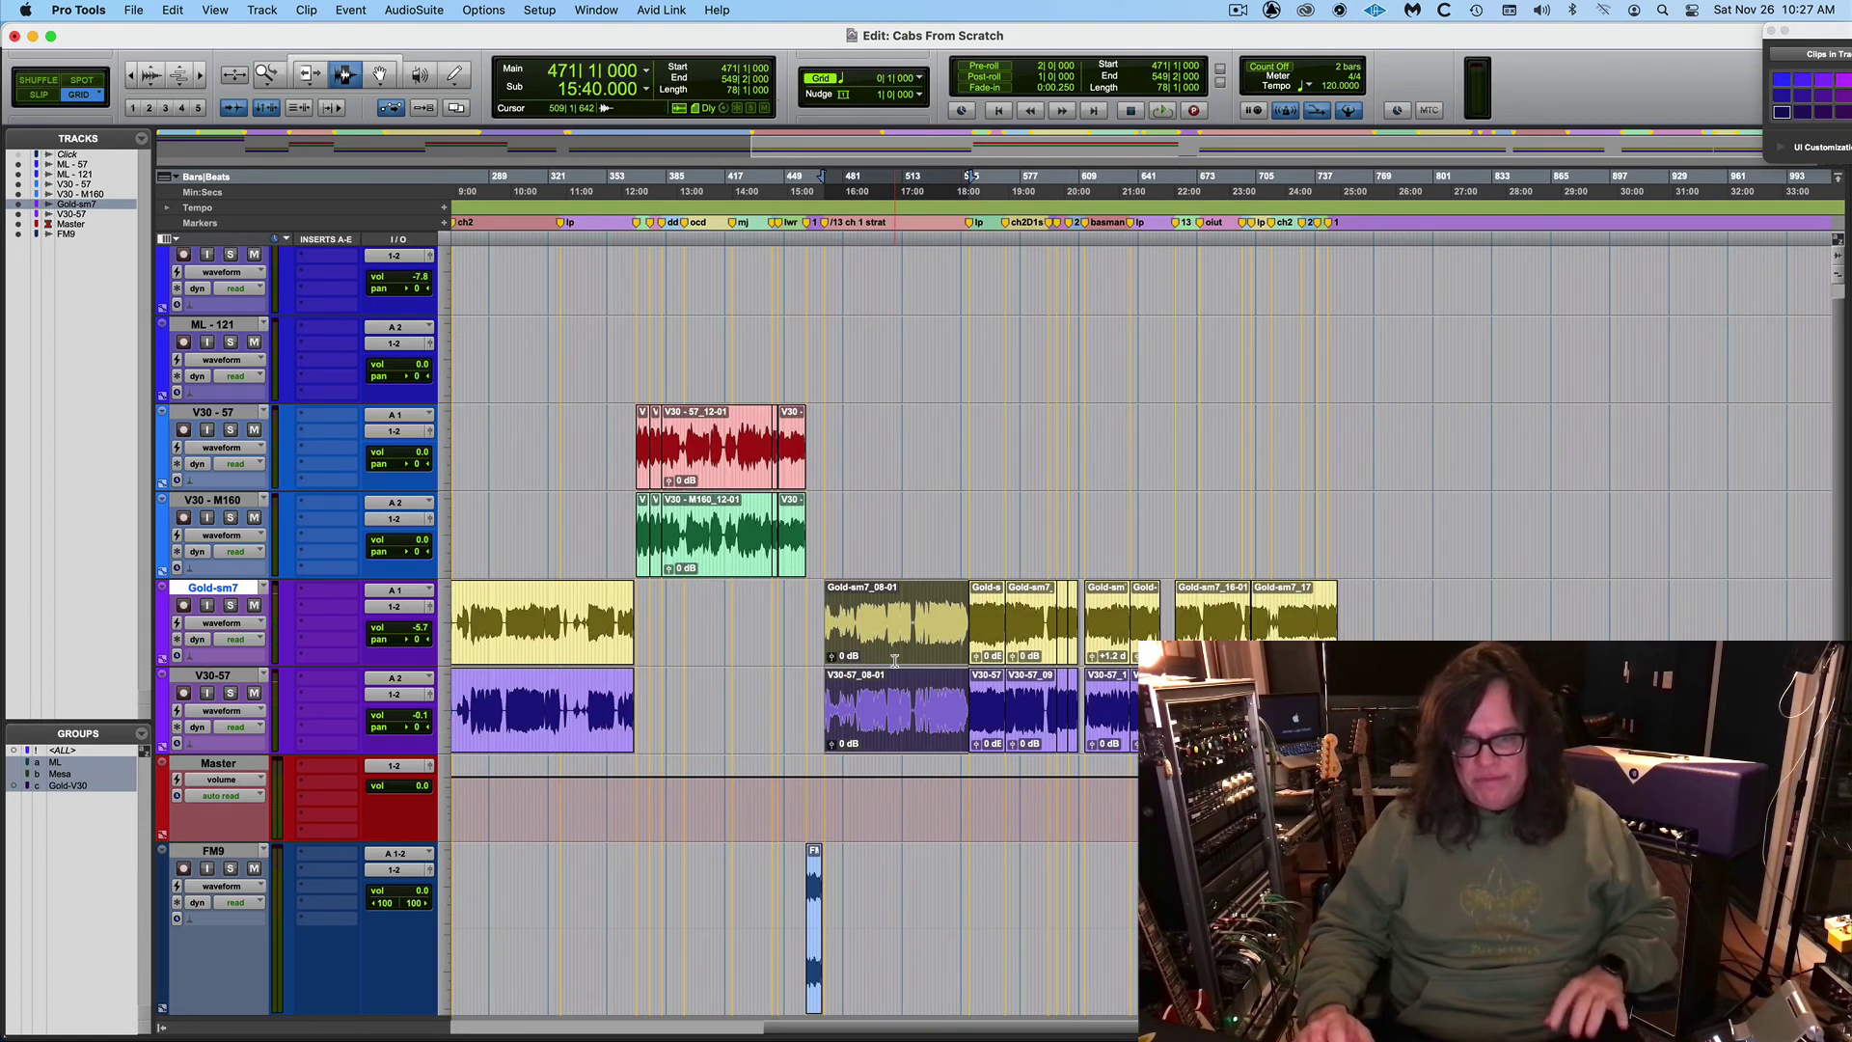
{"action": "key", "text": "space"}
{"action": "key", "text": "super+bracketright"}
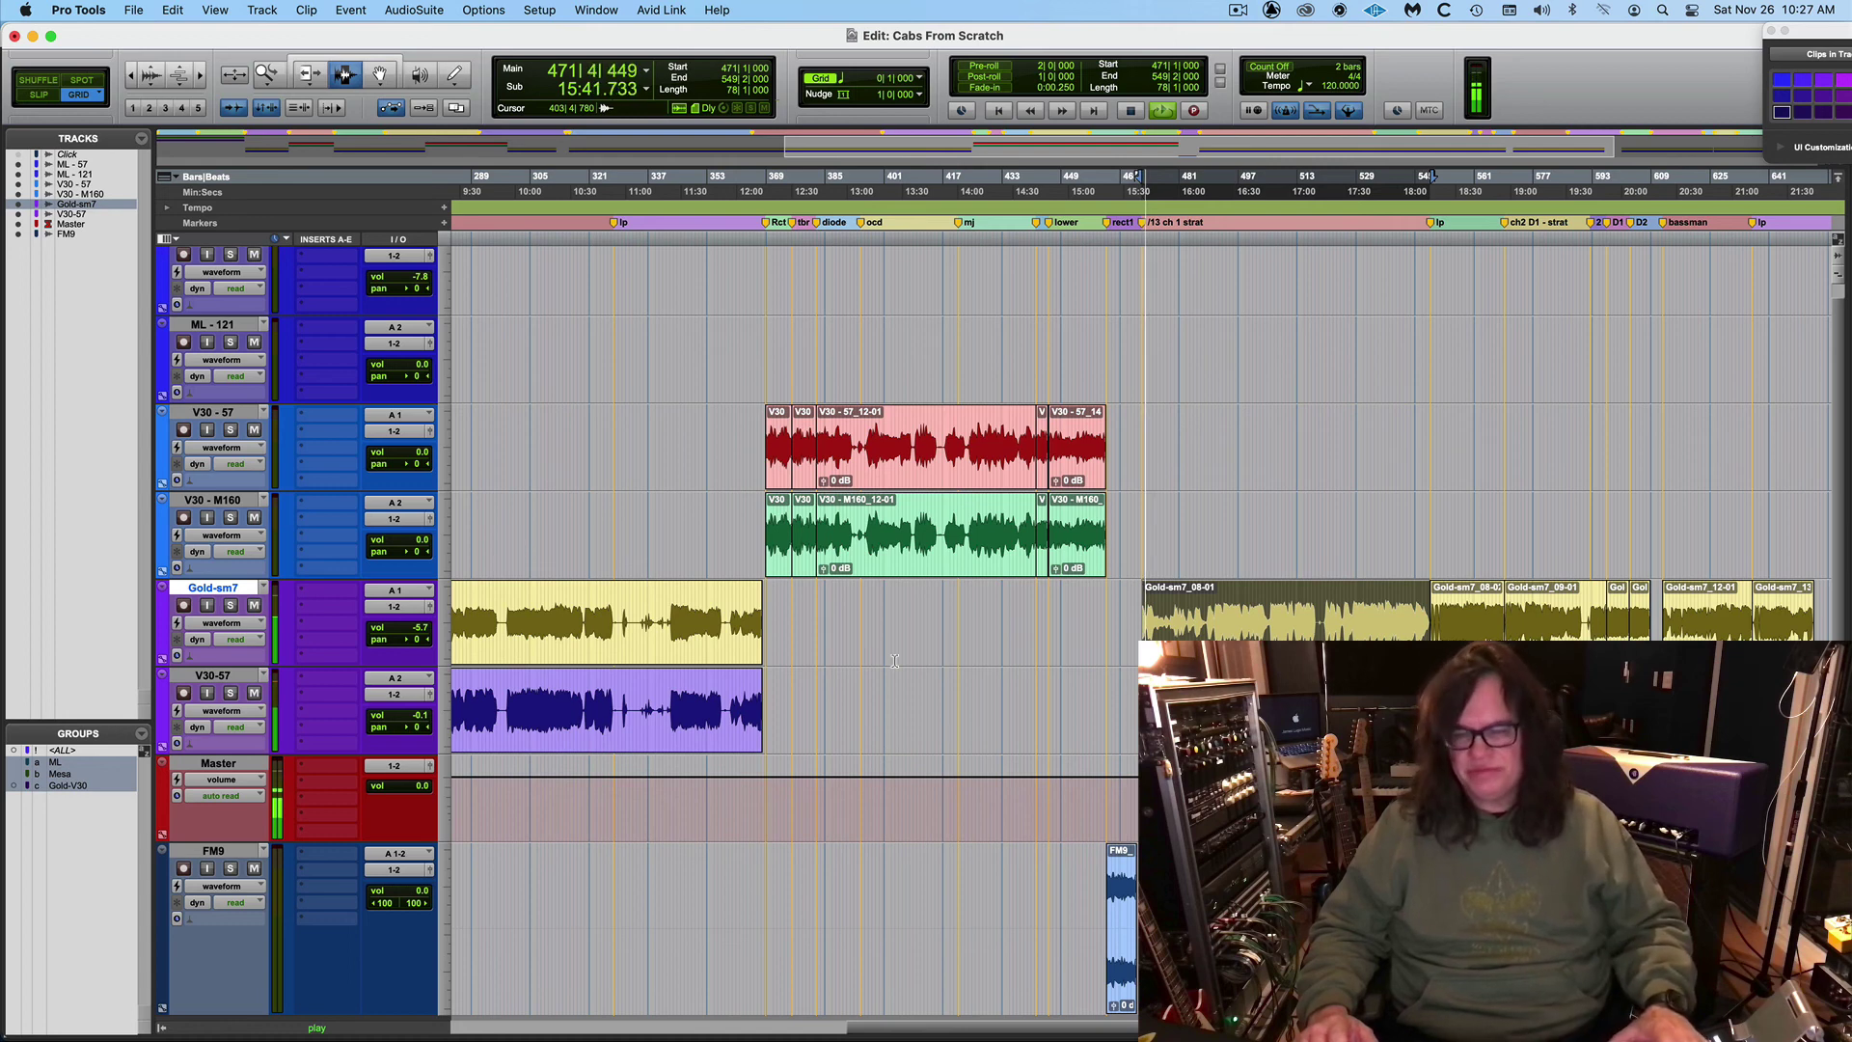
Select the "bassman" take from bar 612 to bar 636, play its beginning for comparison, and stop.
{"action": "key", "text": "super+bracketleft"}
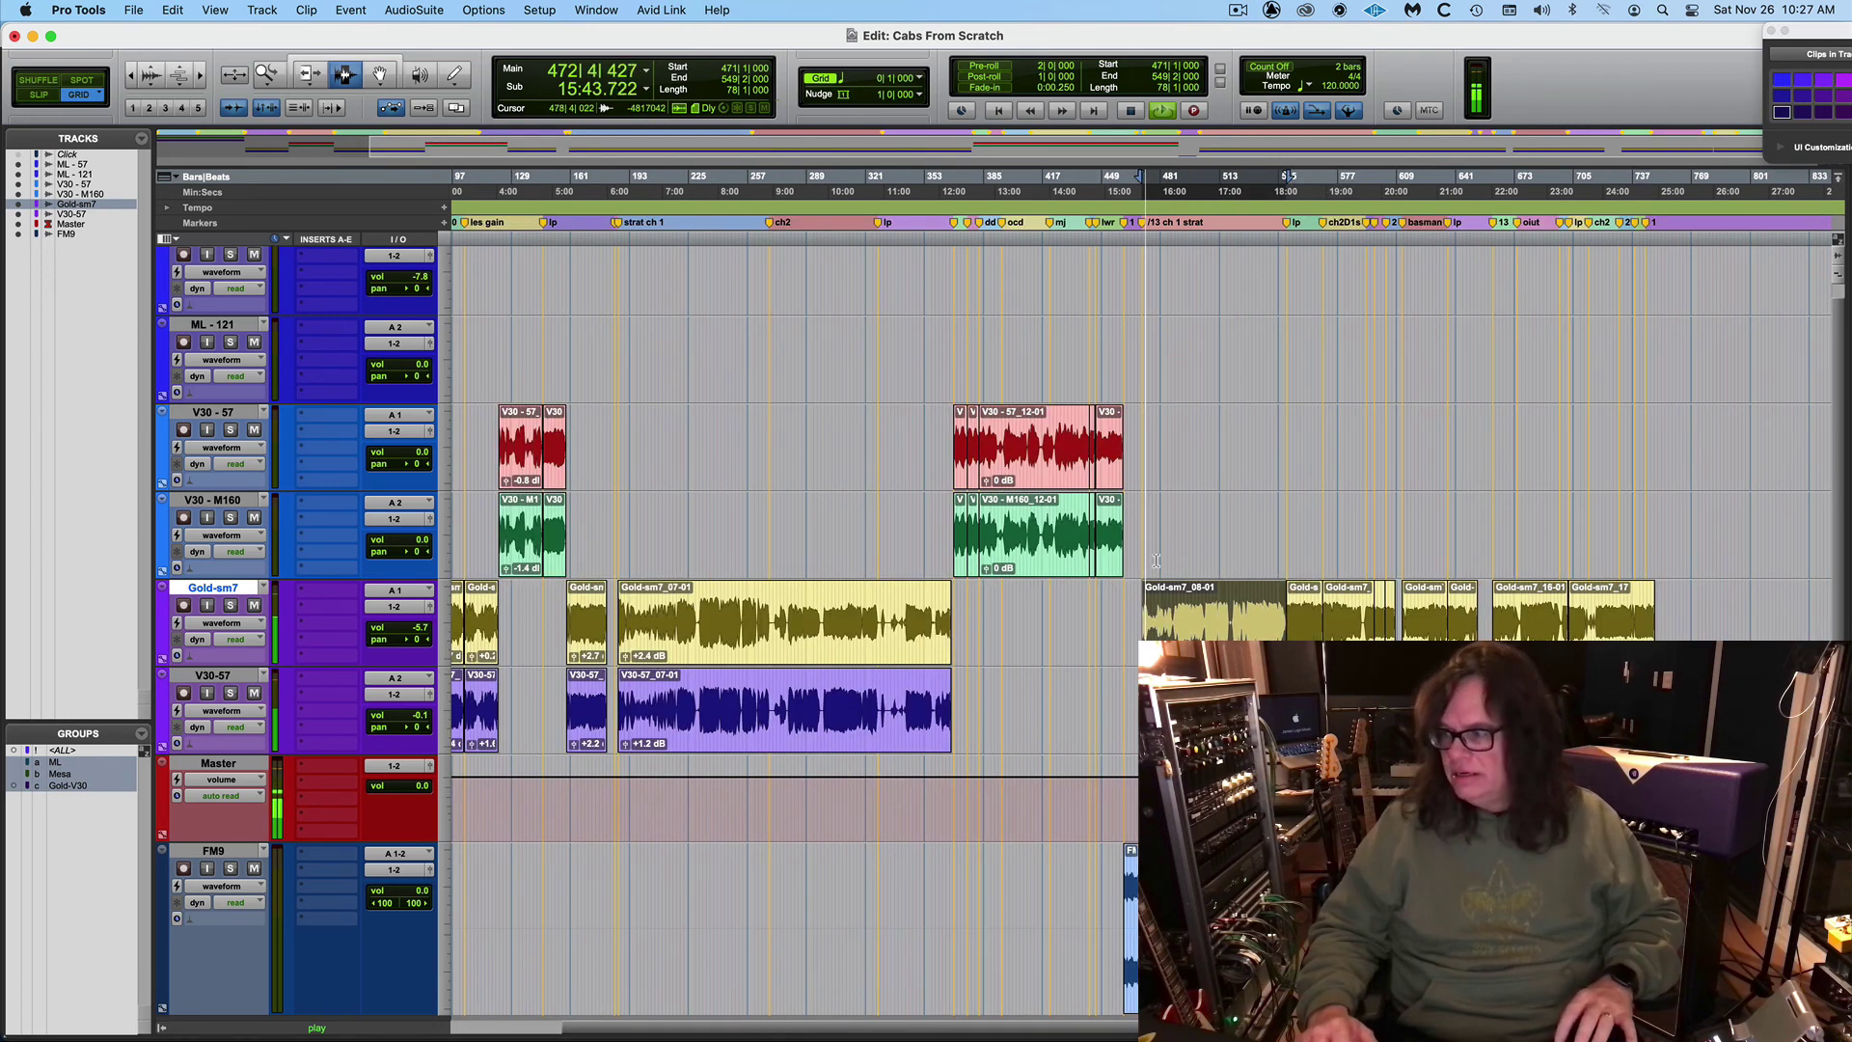
{"action": "key", "text": "space"}
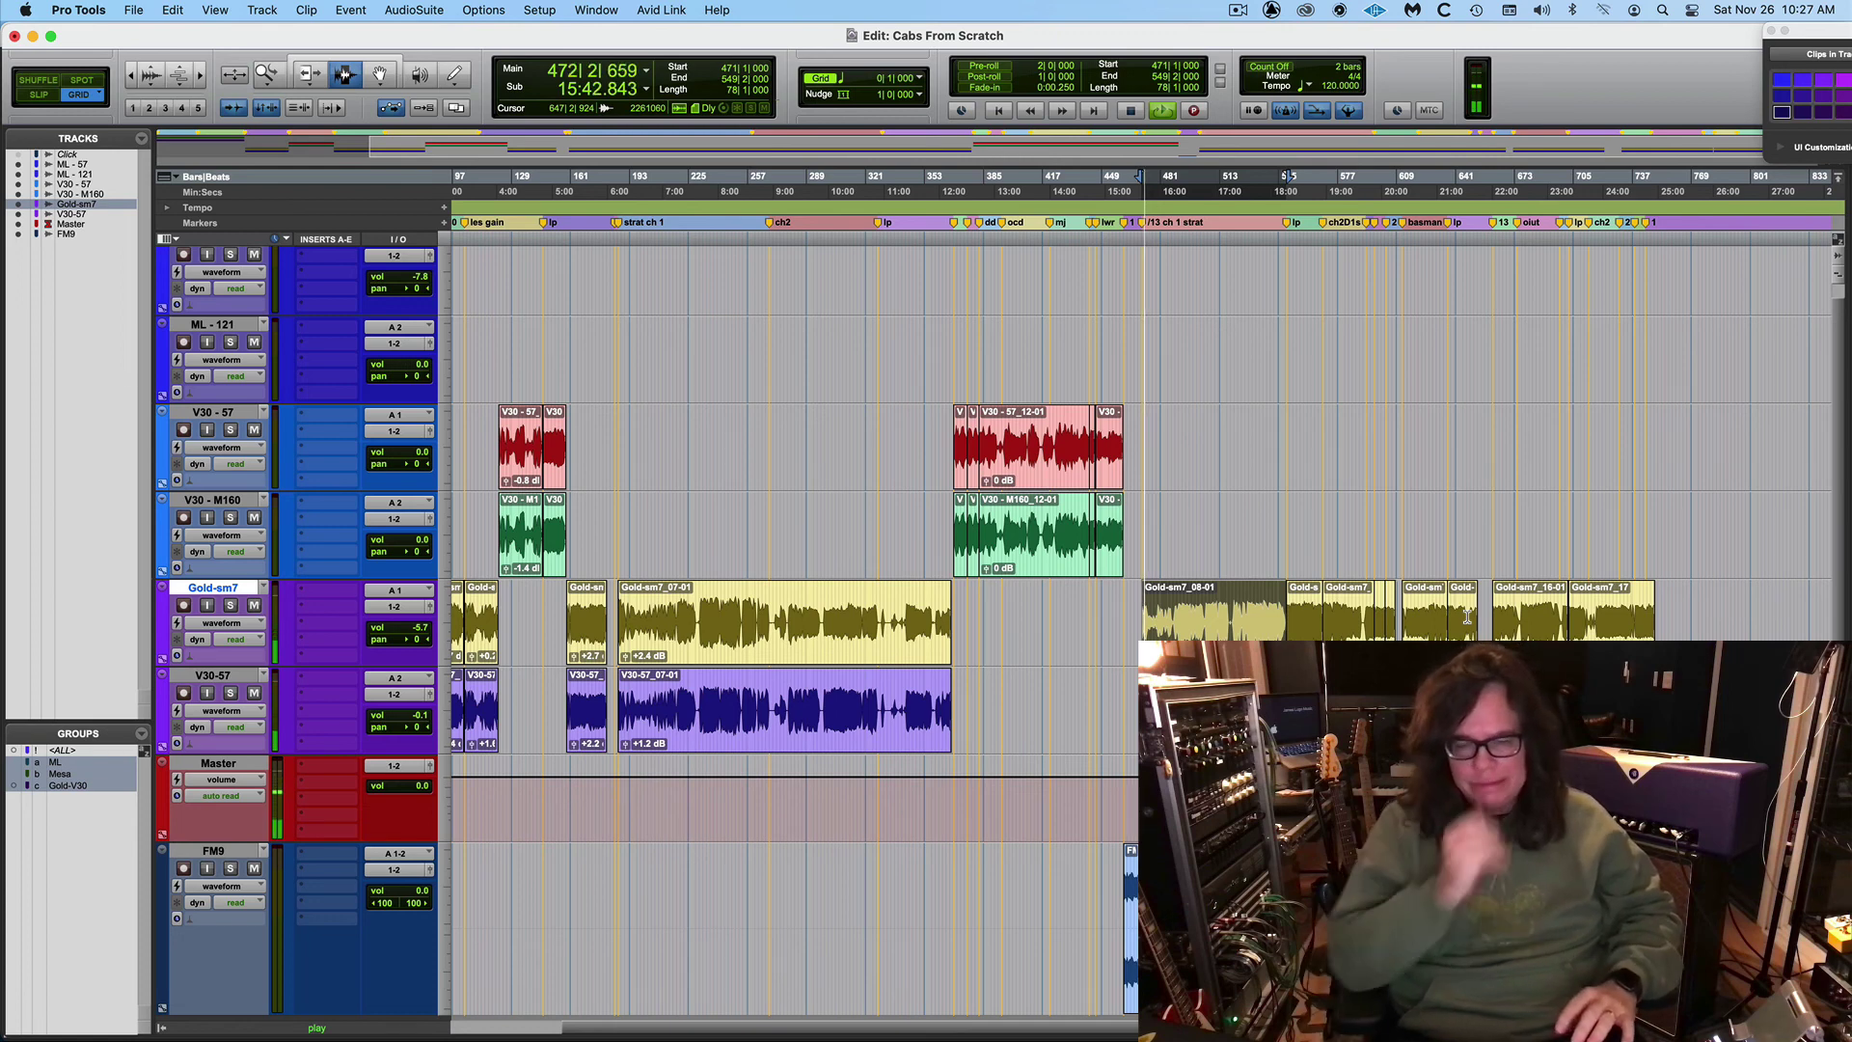
{"action": "left_click", "coordinate": [1389, 632]}
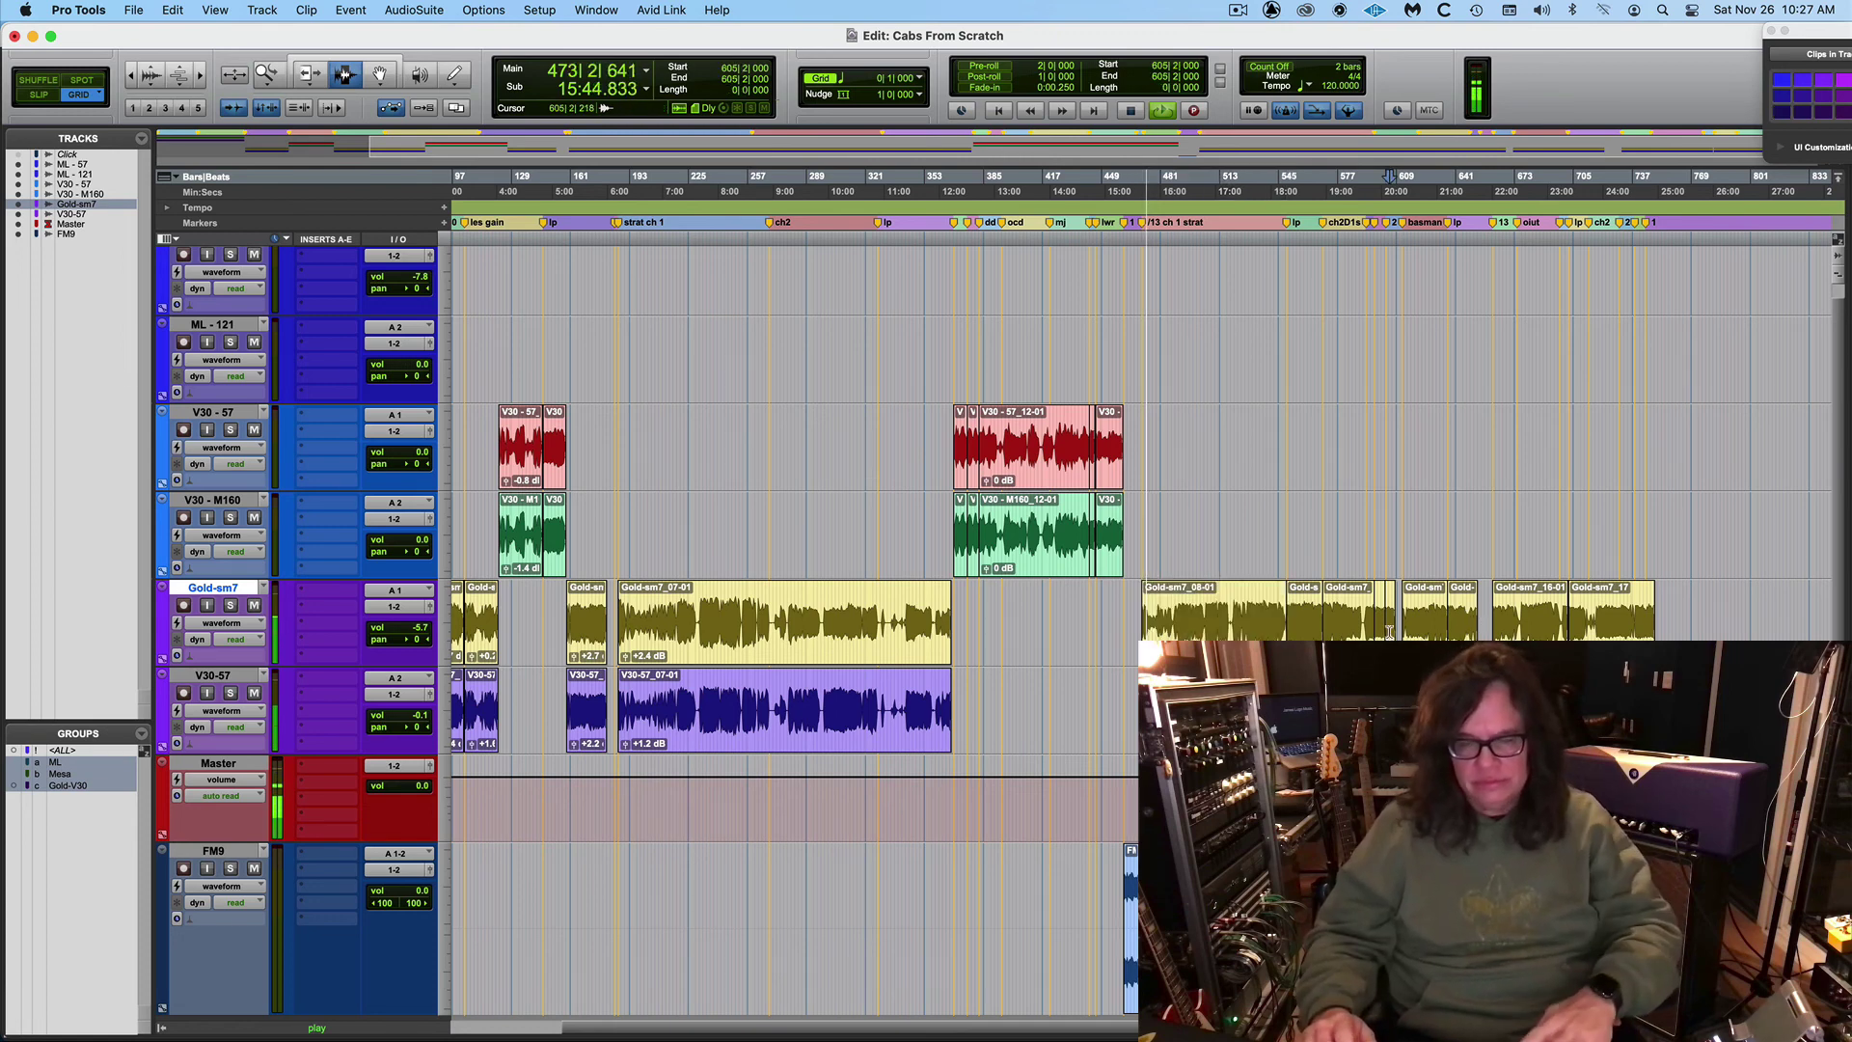
{"action": "key", "text": "super+bracketright"}
{"action": "key", "text": "super+bracketright"}
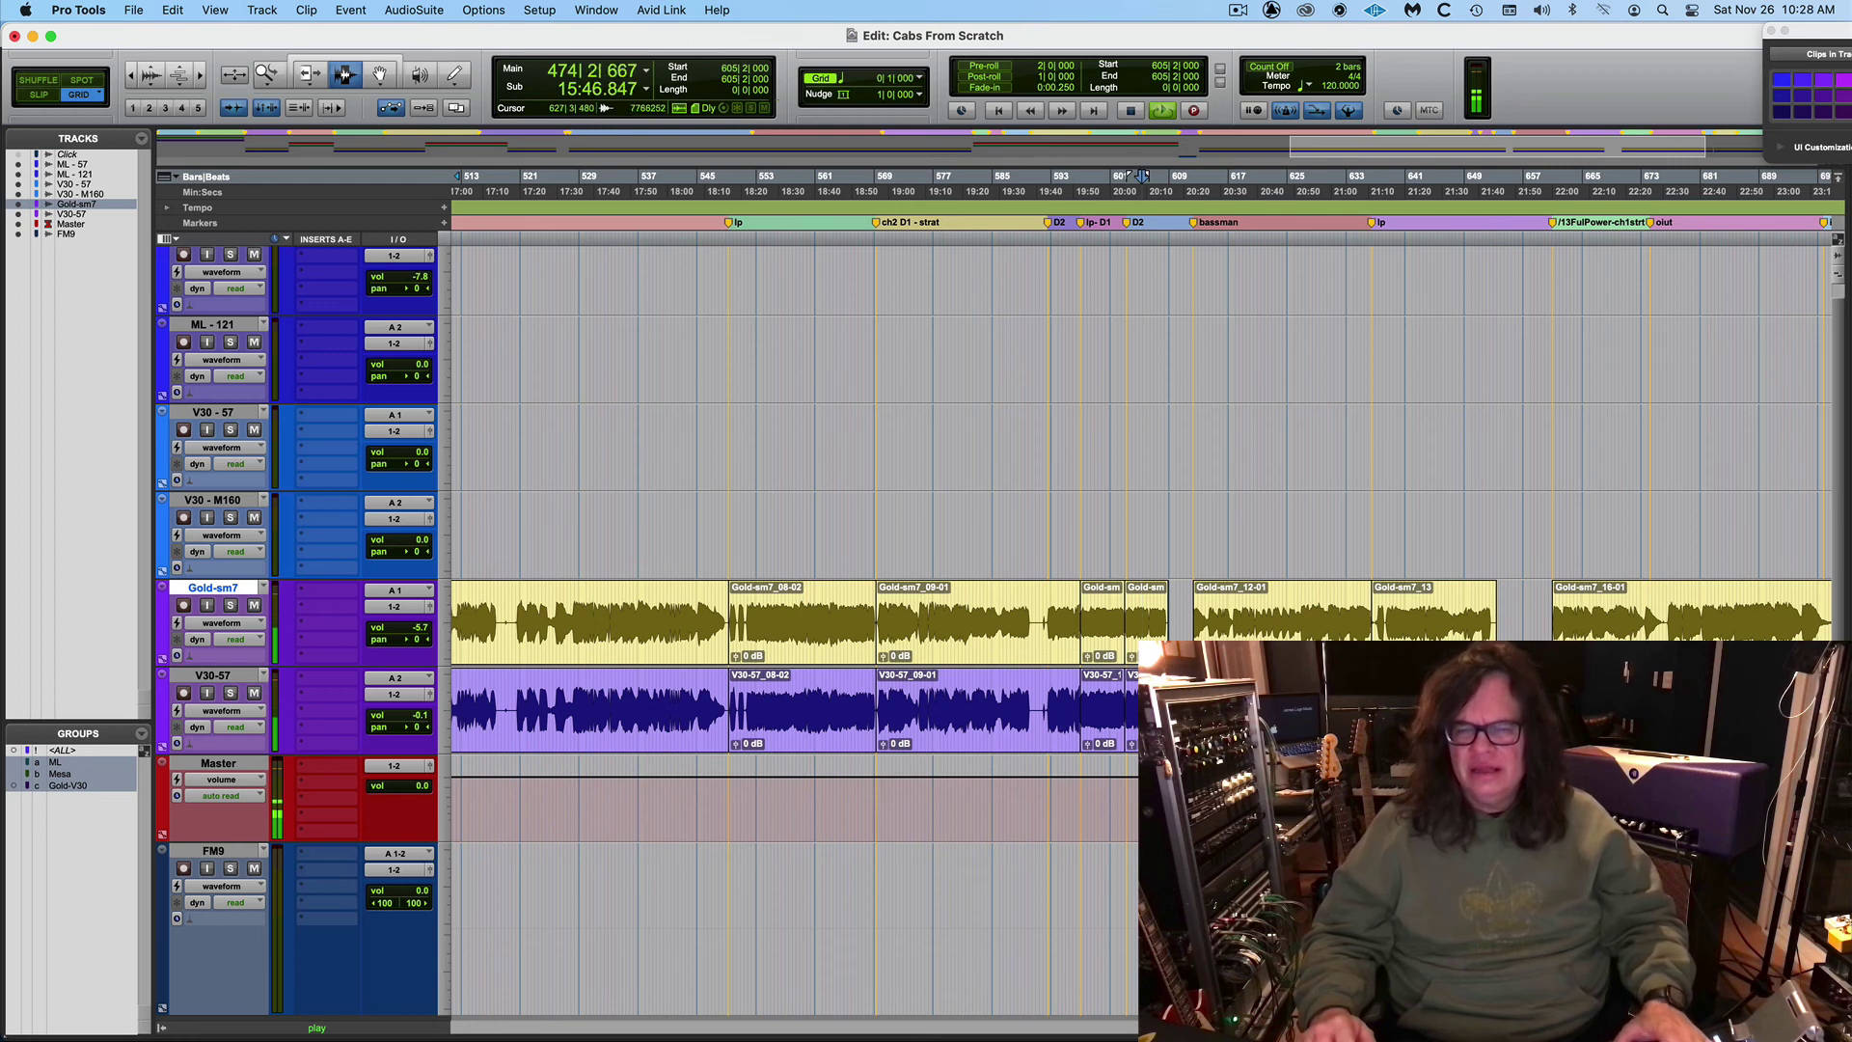
{"action": "left_click", "coordinate": [1253, 637]}
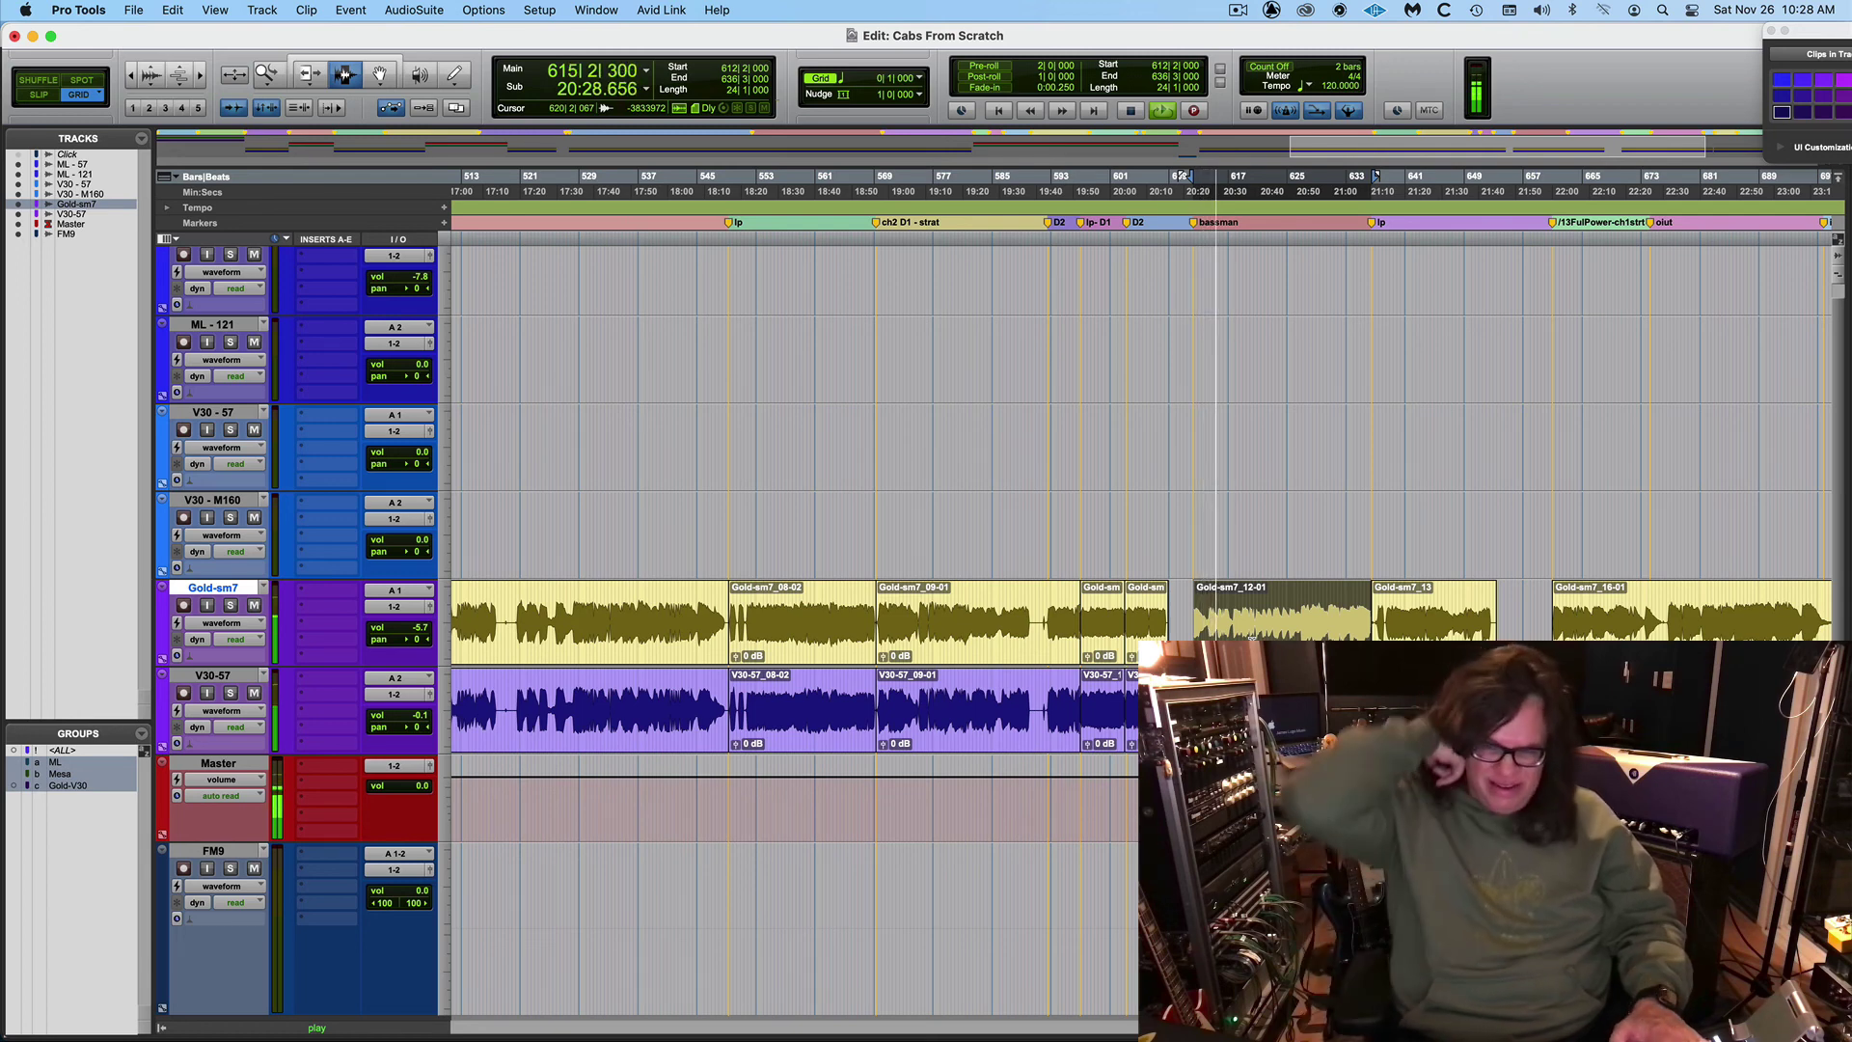
{"action": "key", "text": "space"}
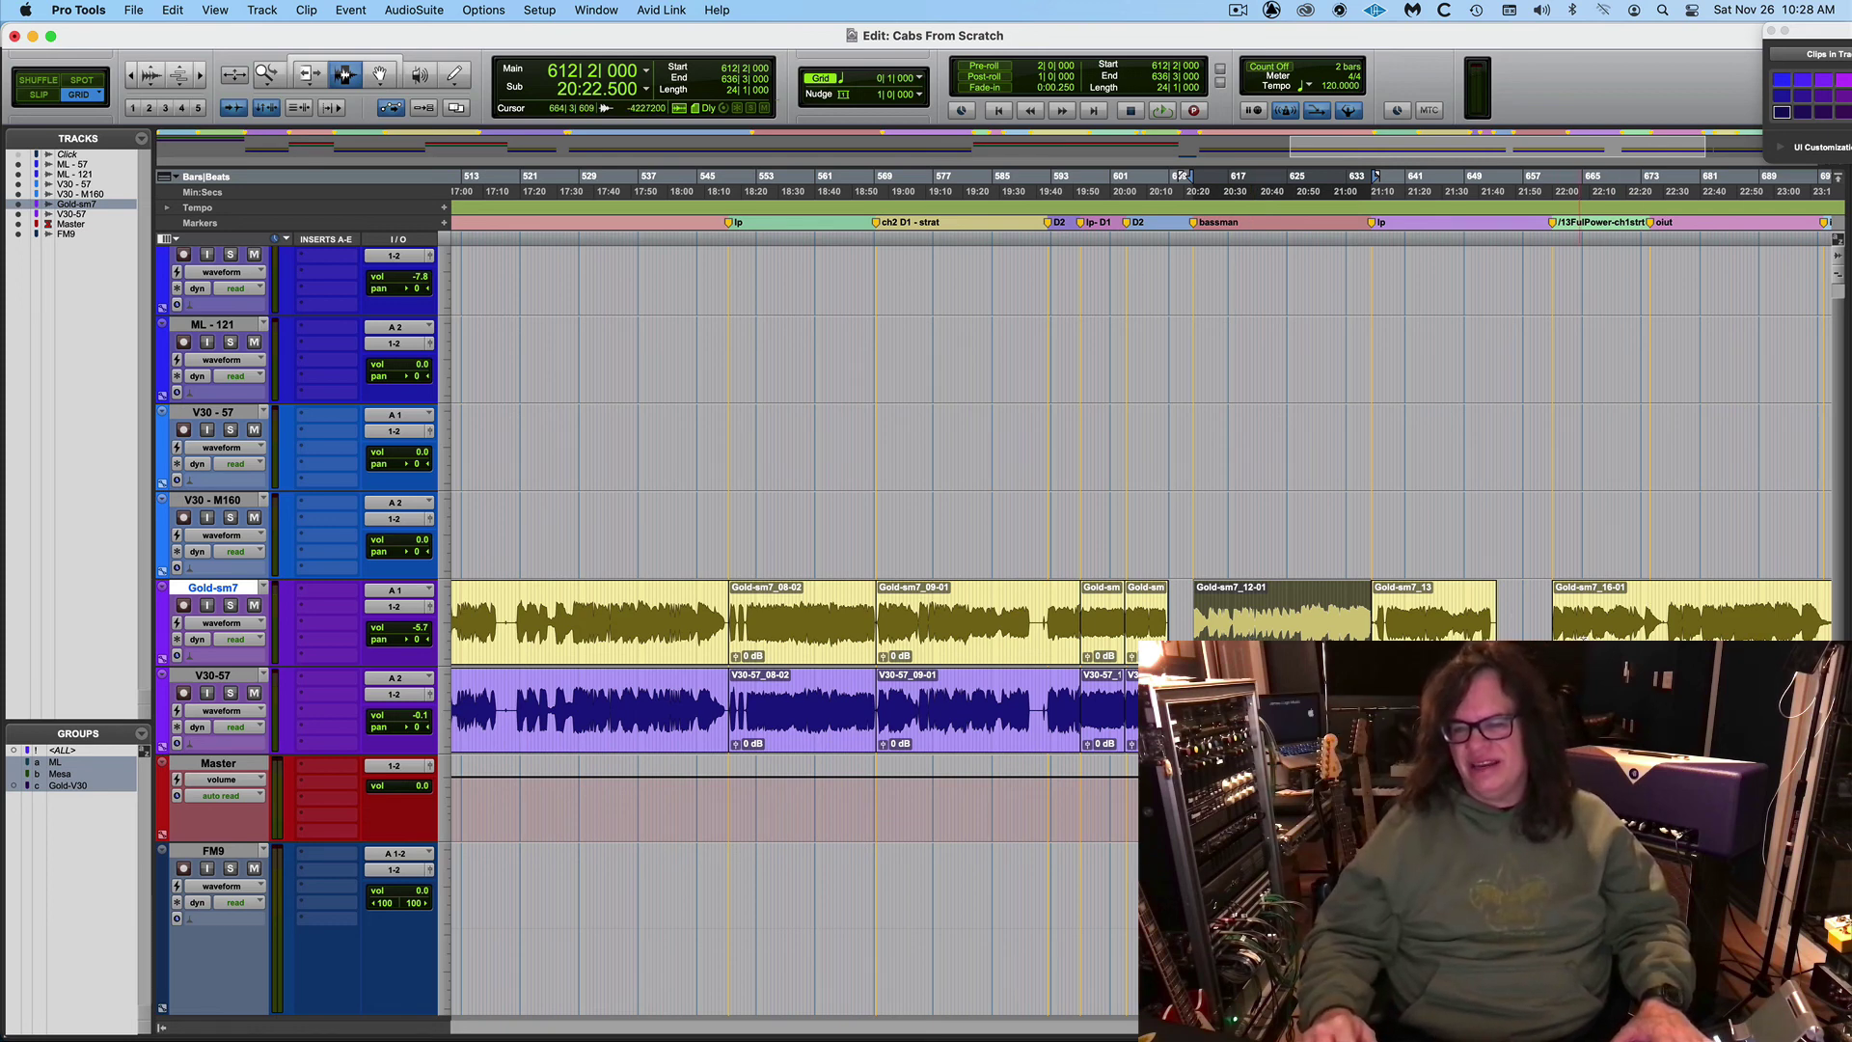
Select the "/13 Full Power - ch1 start" take from bar 661 to bar 702 and play its beginning twice.
{"action": "left_click", "coordinate": [1736, 622]}
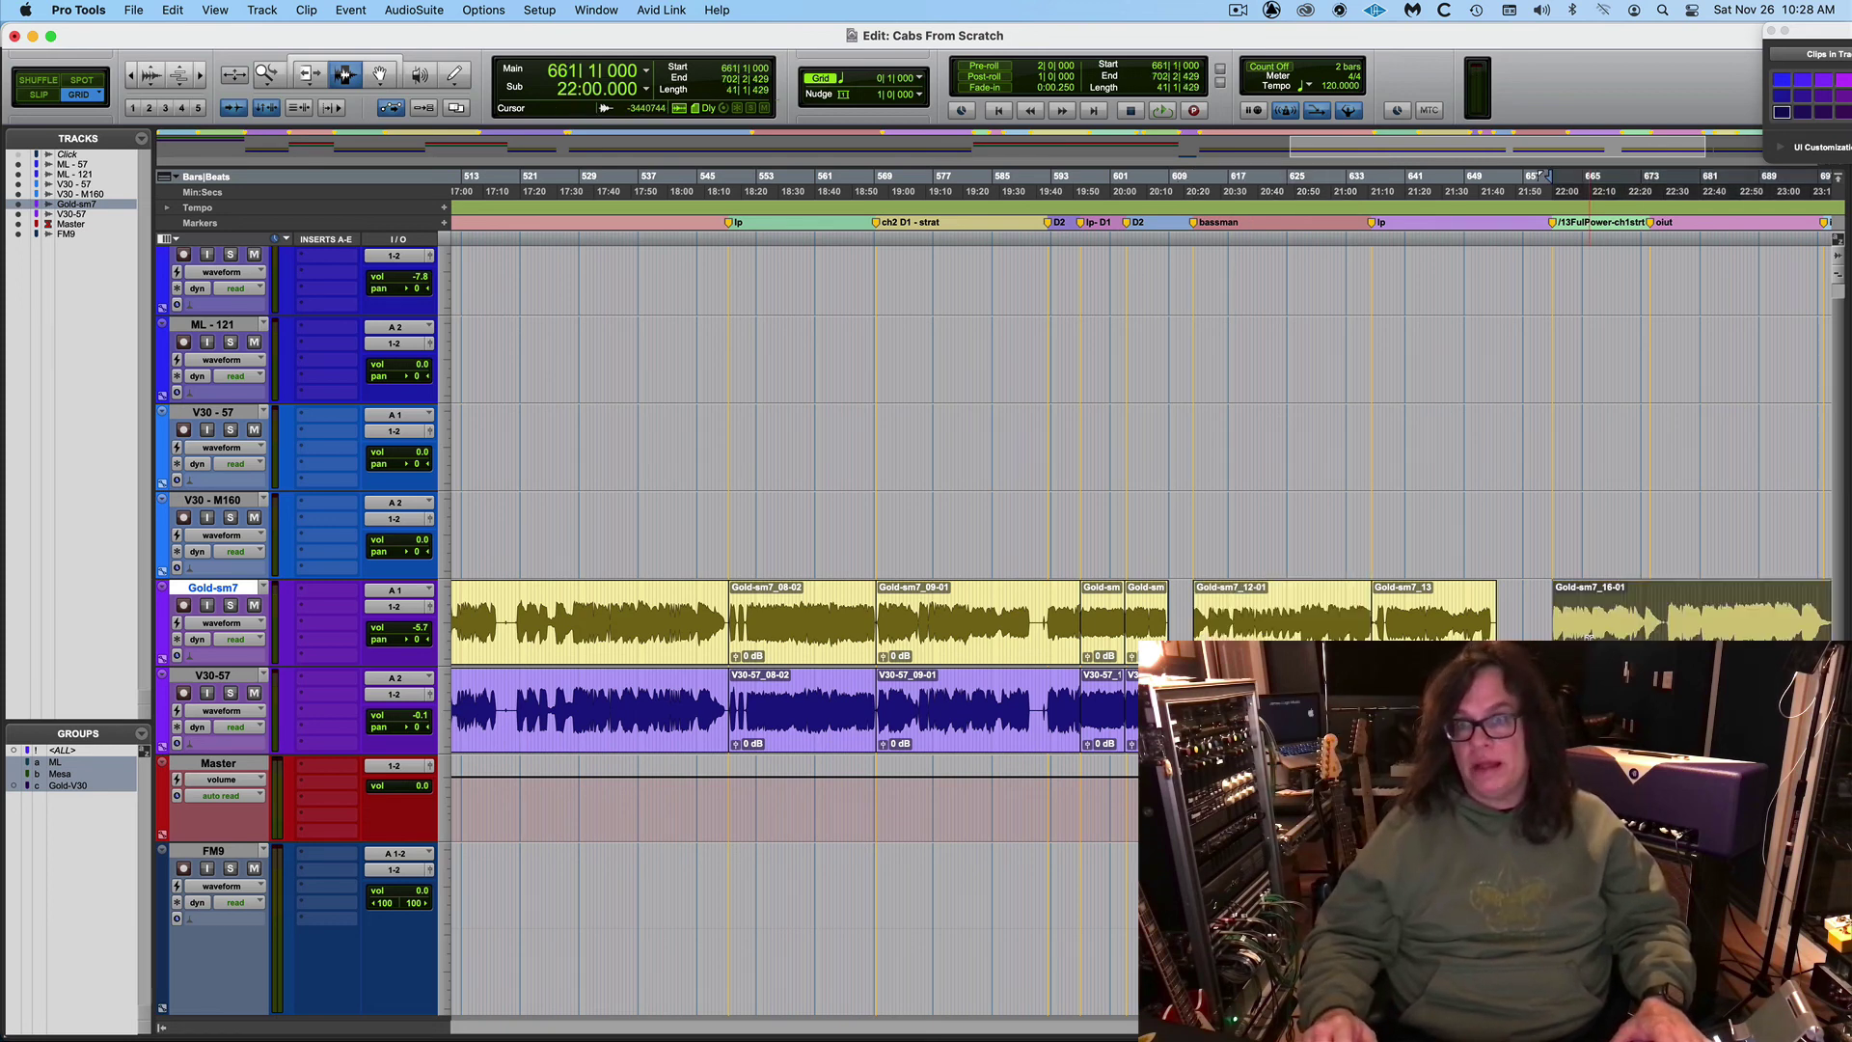
{"action": "key", "text": "space"}
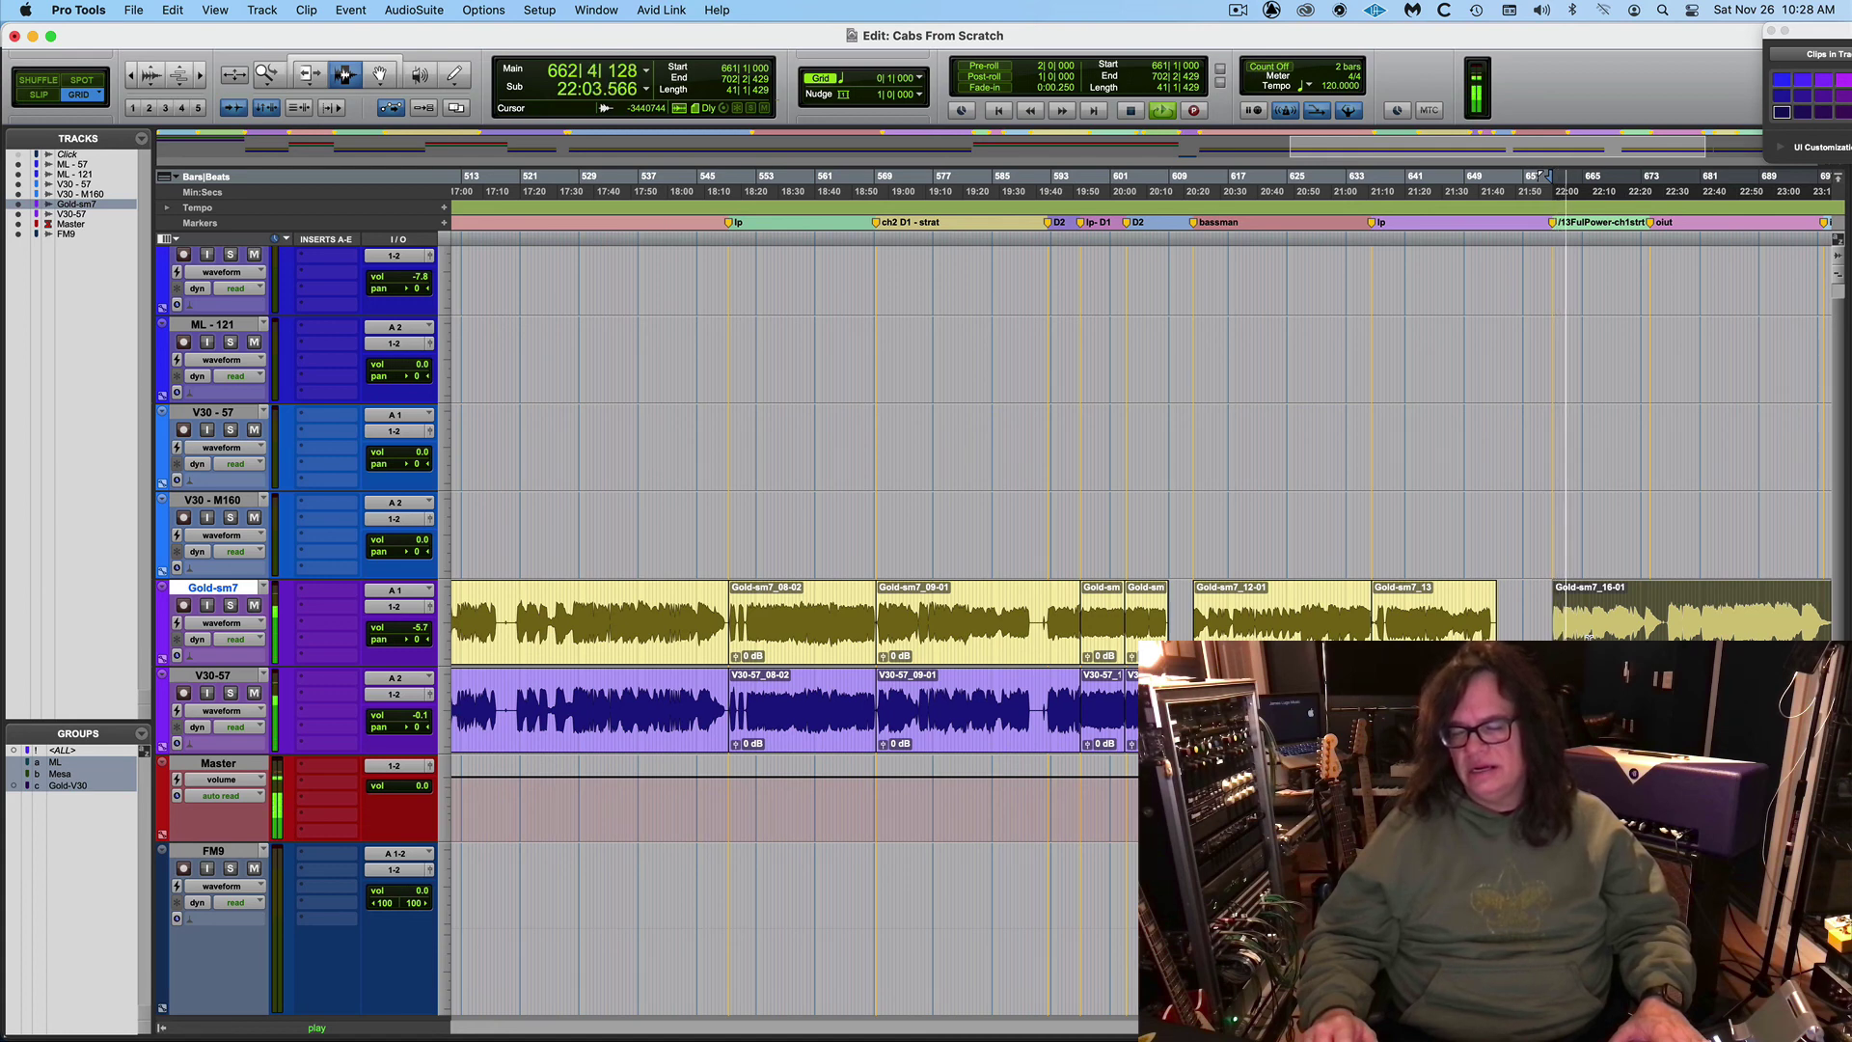
{"action": "key", "text": "space"}
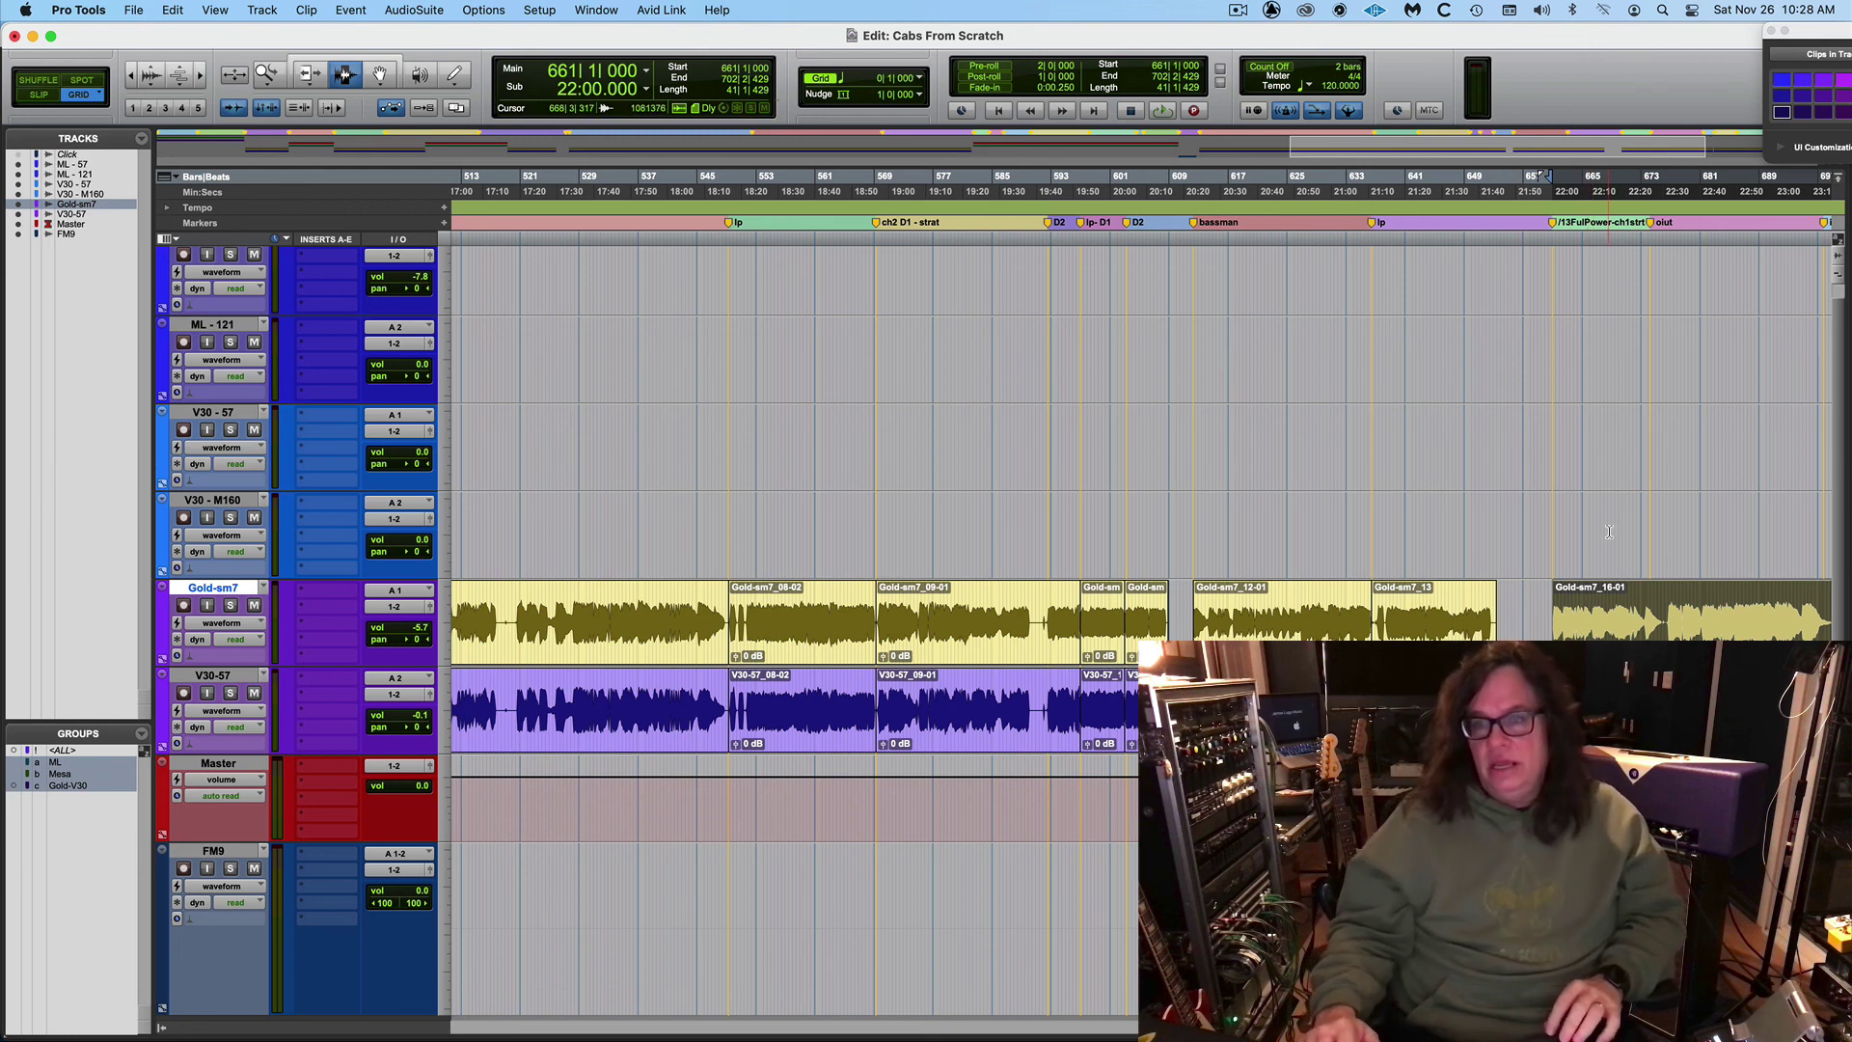
{"action": "key", "text": "space"}
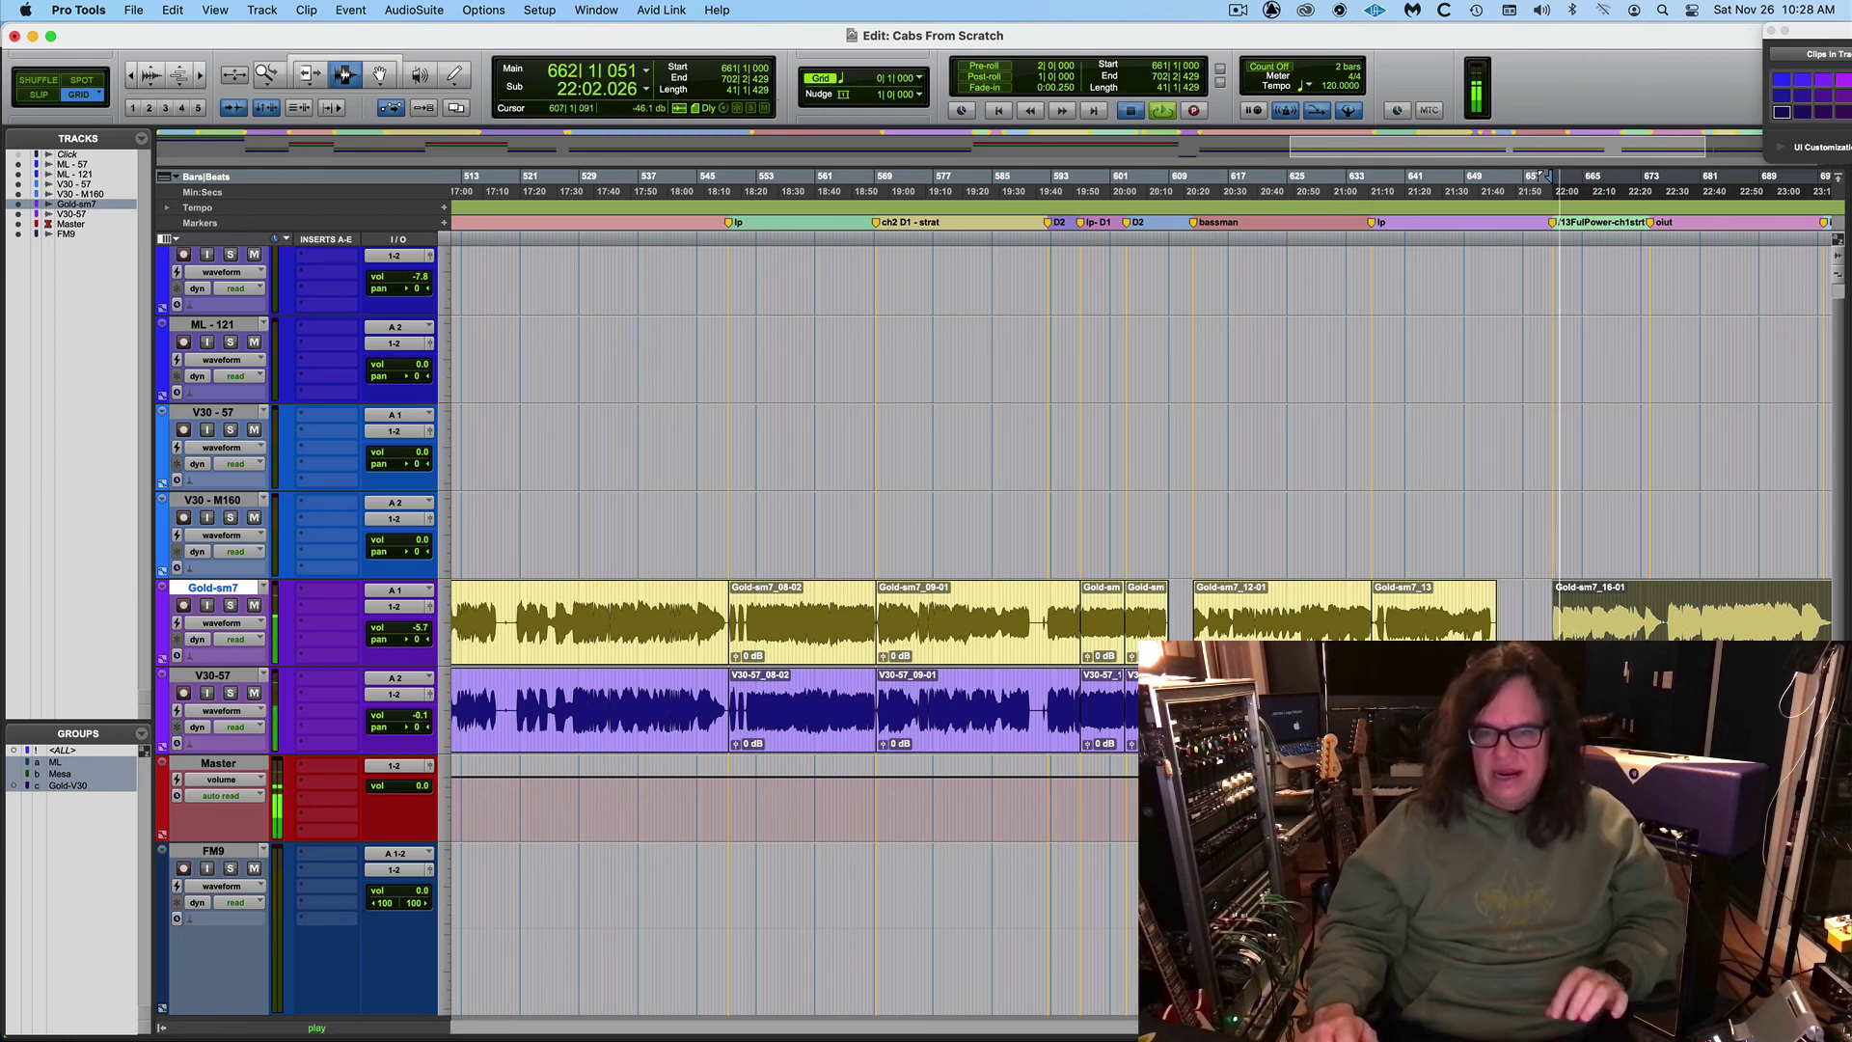
Switch playback back to the "bassman" take starting at bar 612, and stop.
{"action": "double_click", "coordinate": [1264, 612]}
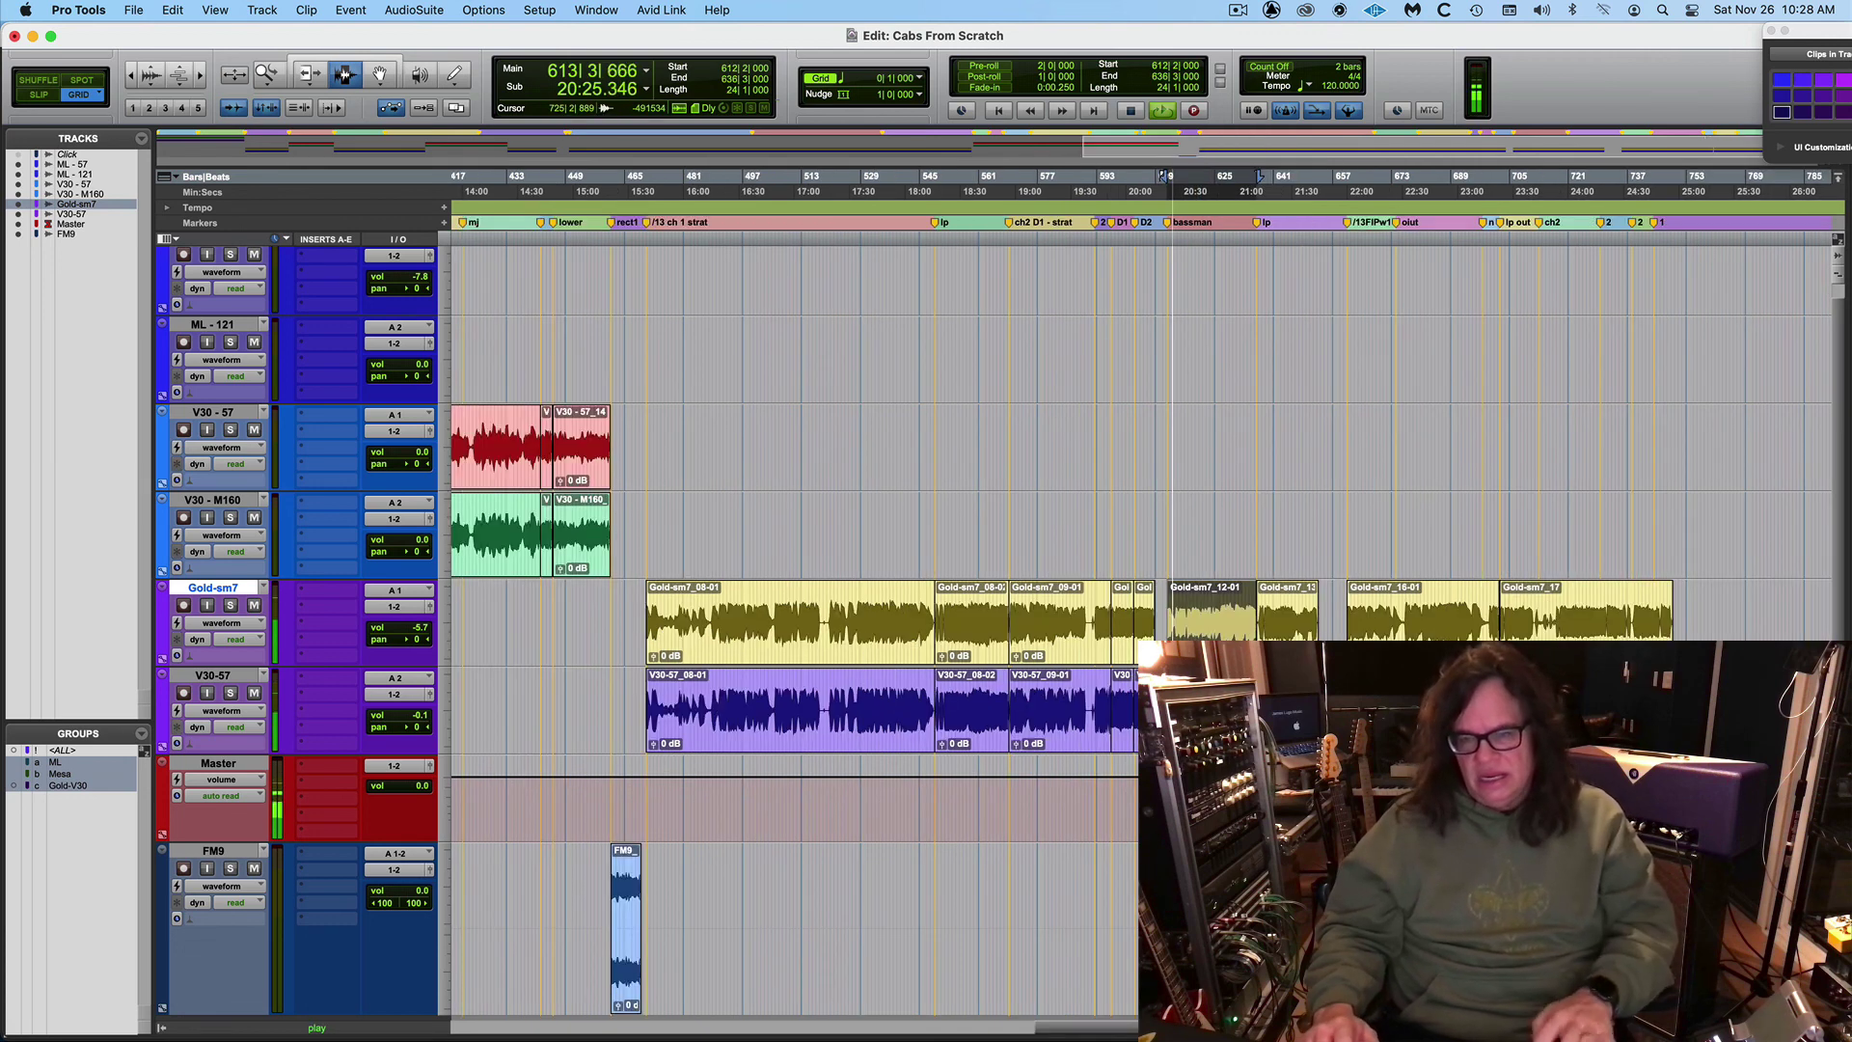
{"action": "key", "text": "super+bracketleft"}
{"action": "key", "text": "space"}
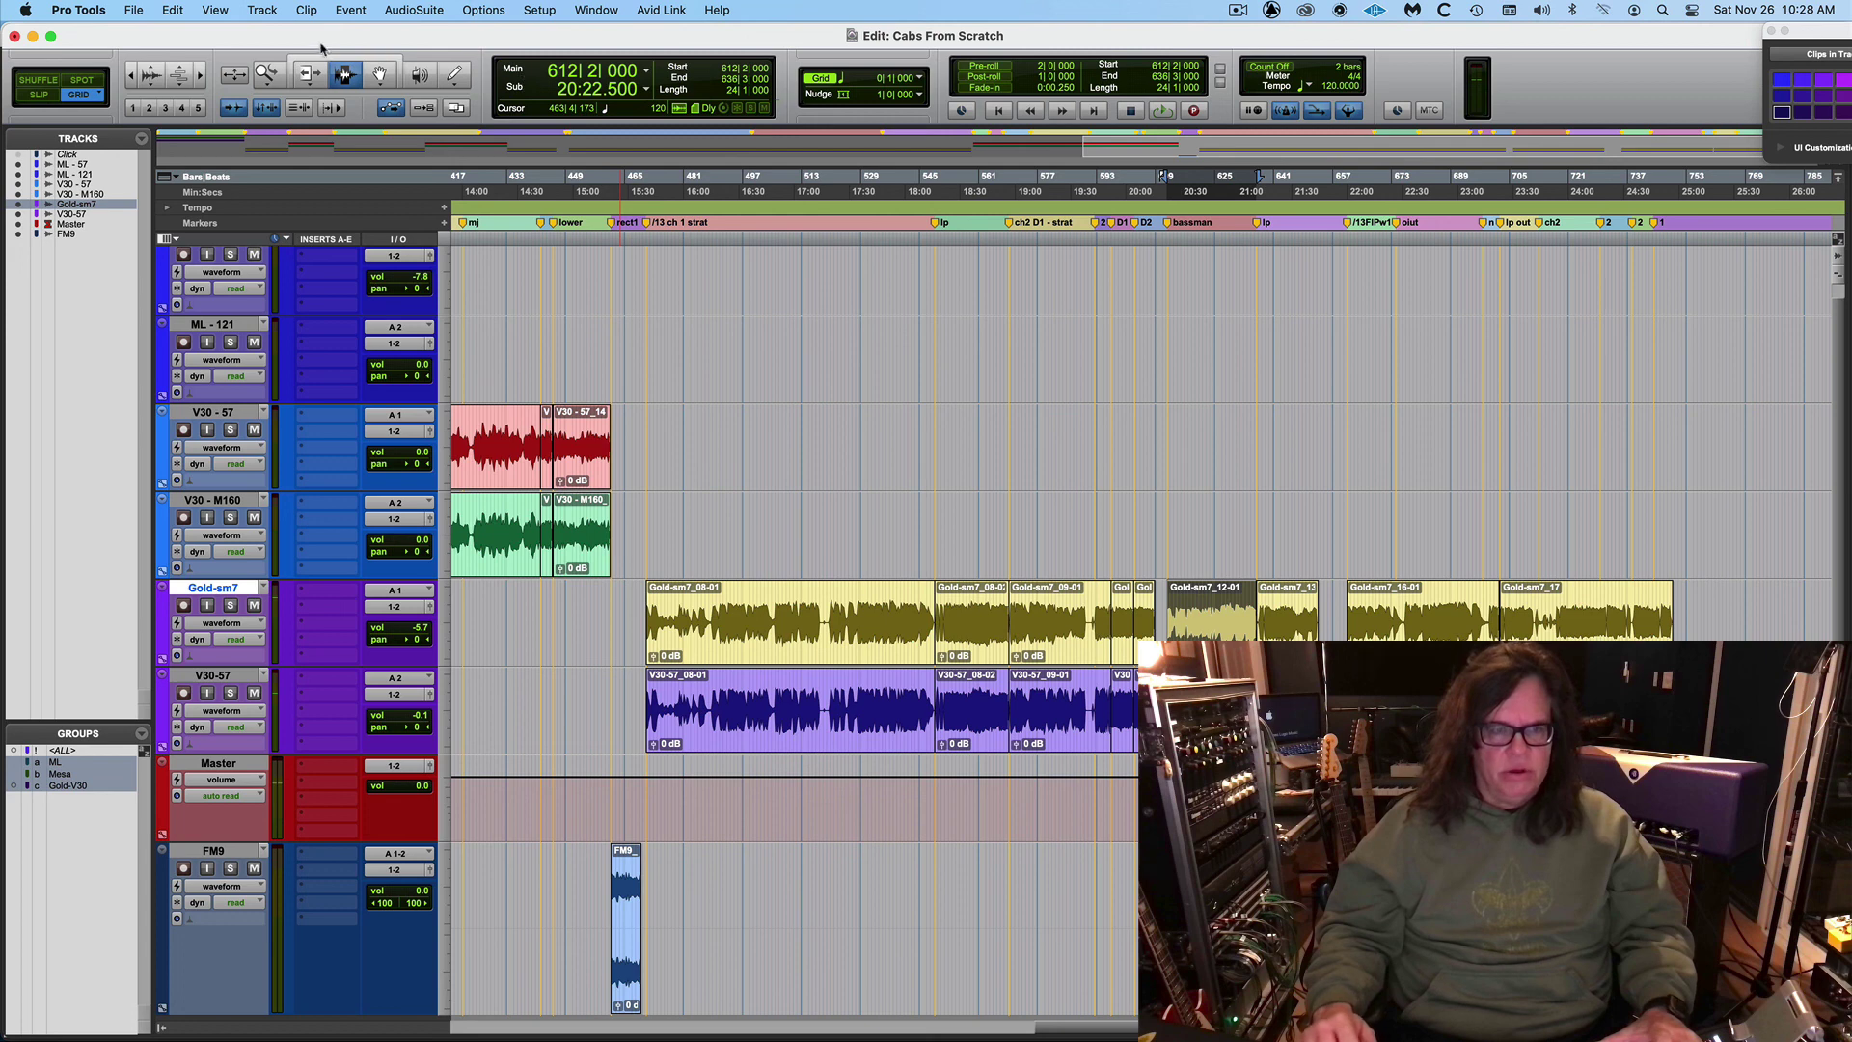
Fit the whole session in view, play the "/13 ch 1 strat" take from bar 471, and stop.
{"action": "double_click", "coordinate": [272, 76]}
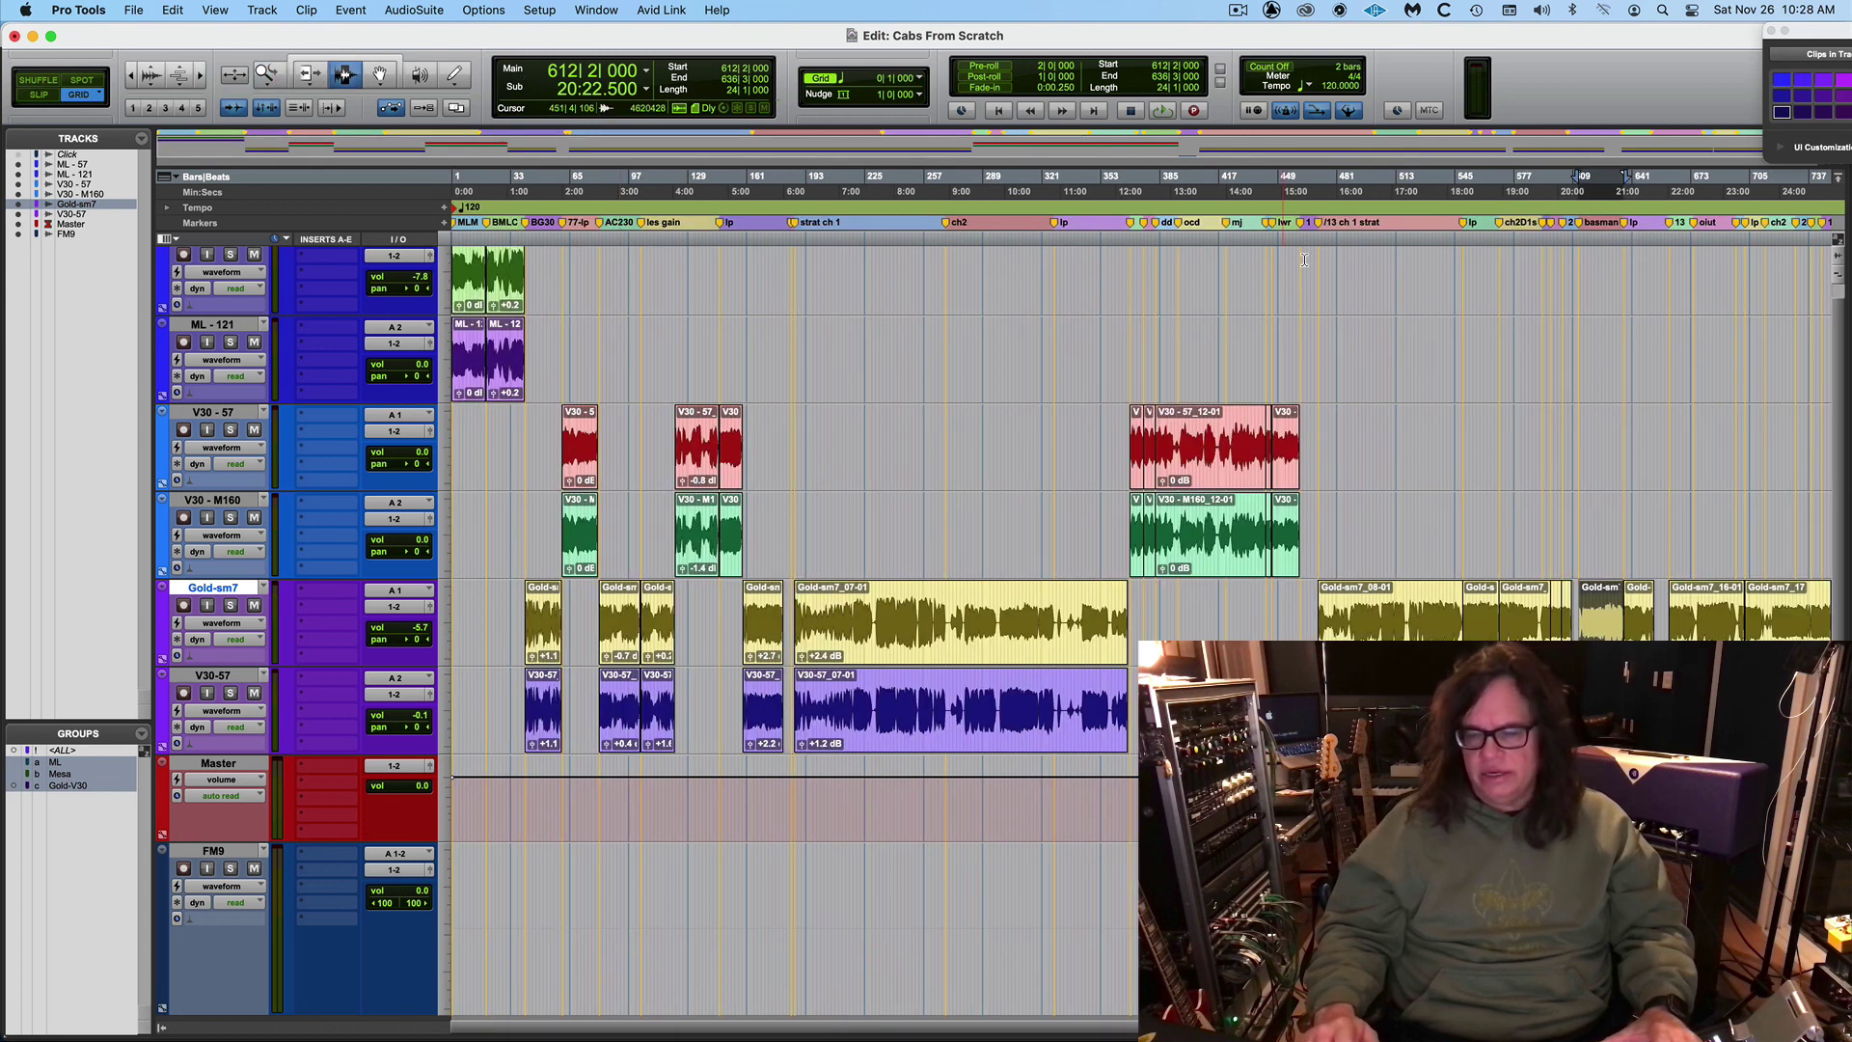
{"action": "double_click", "coordinate": [1370, 625]}
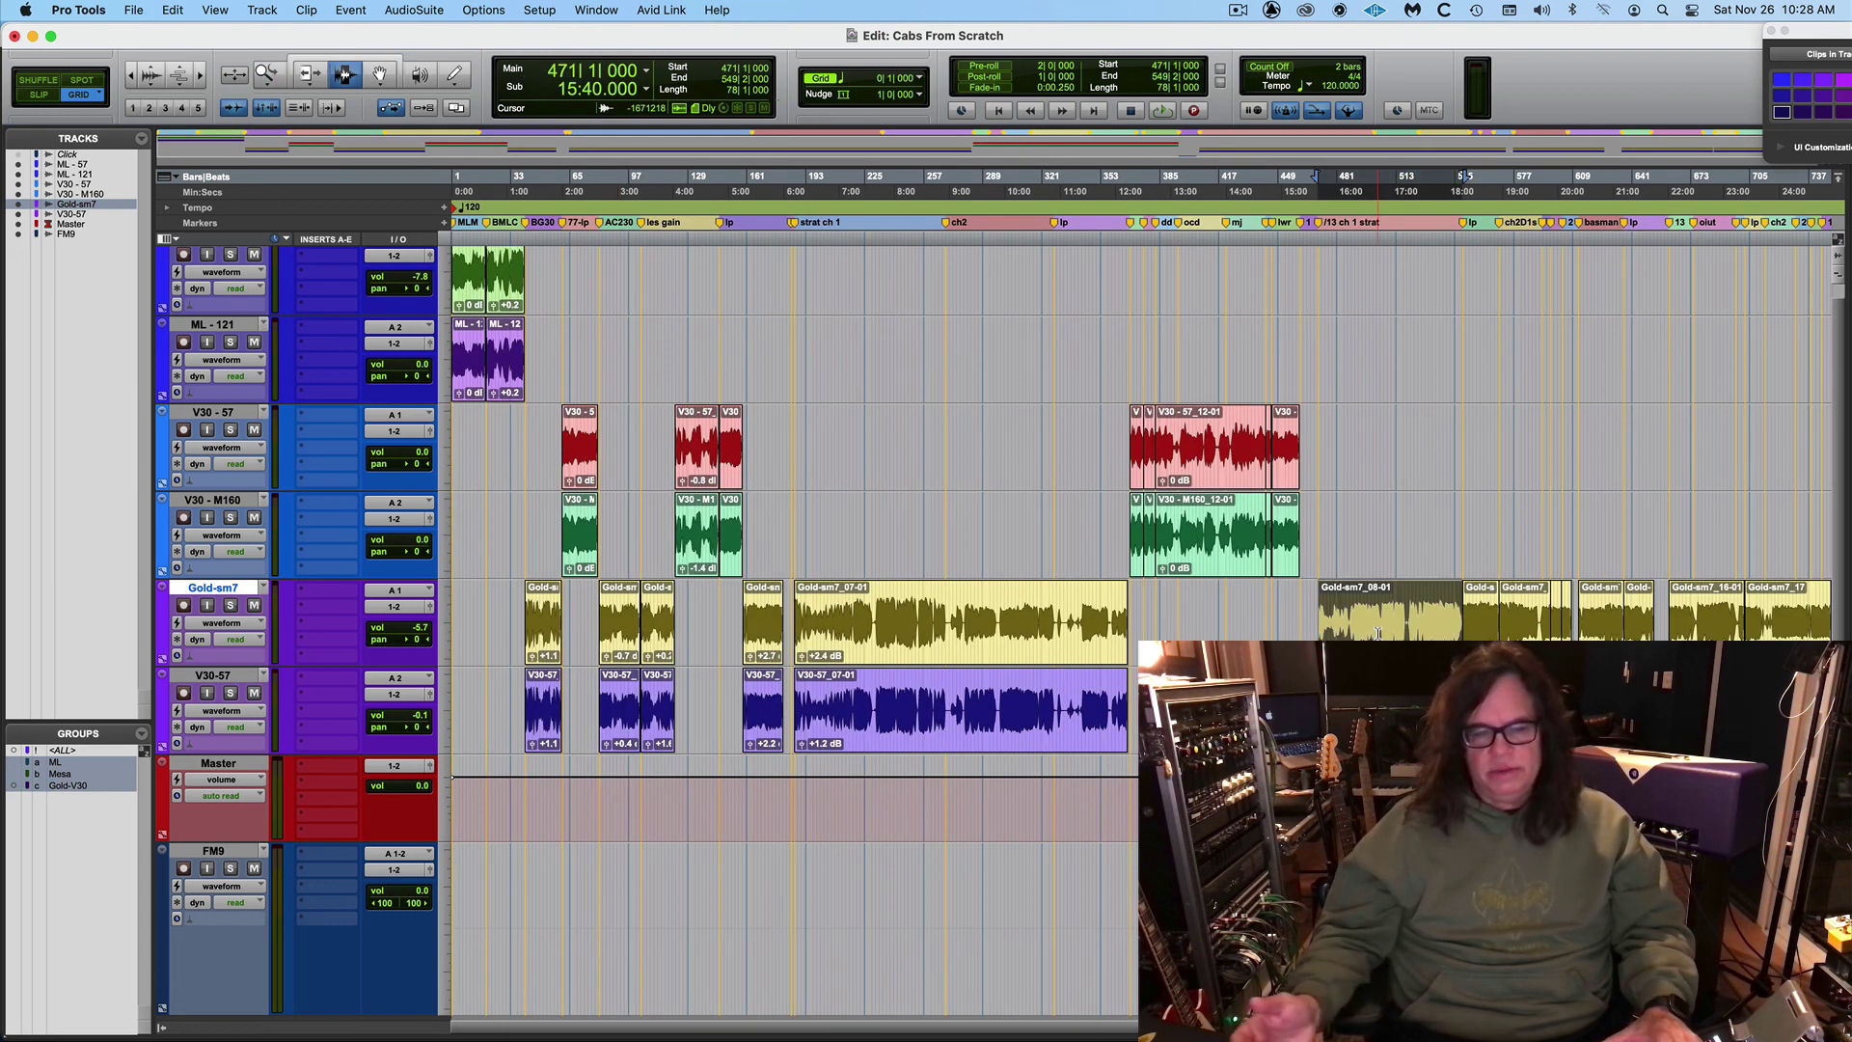
{"action": "key", "text": "space"}
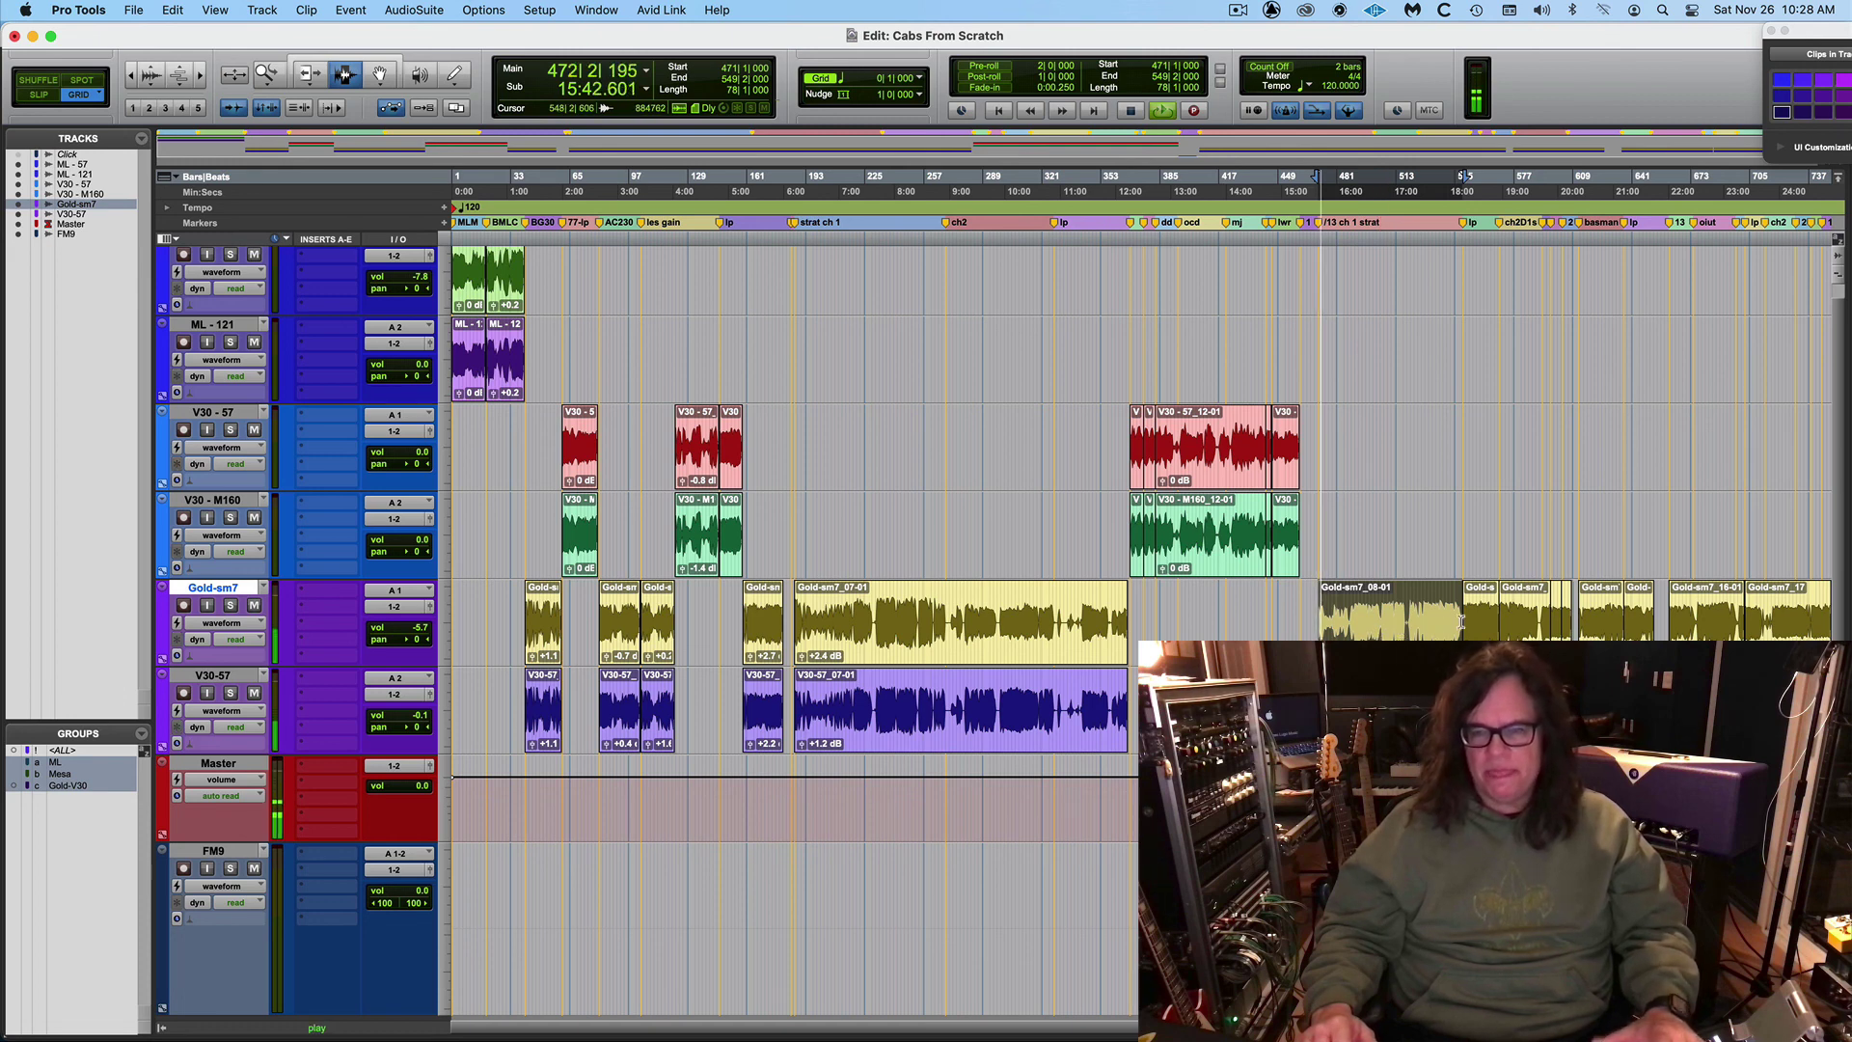
{"action": "key", "text": "space"}
Return to the session start and remove the clips selected for clearing from the session, without deleting their source files.
{"action": "key", "text": "Return"}
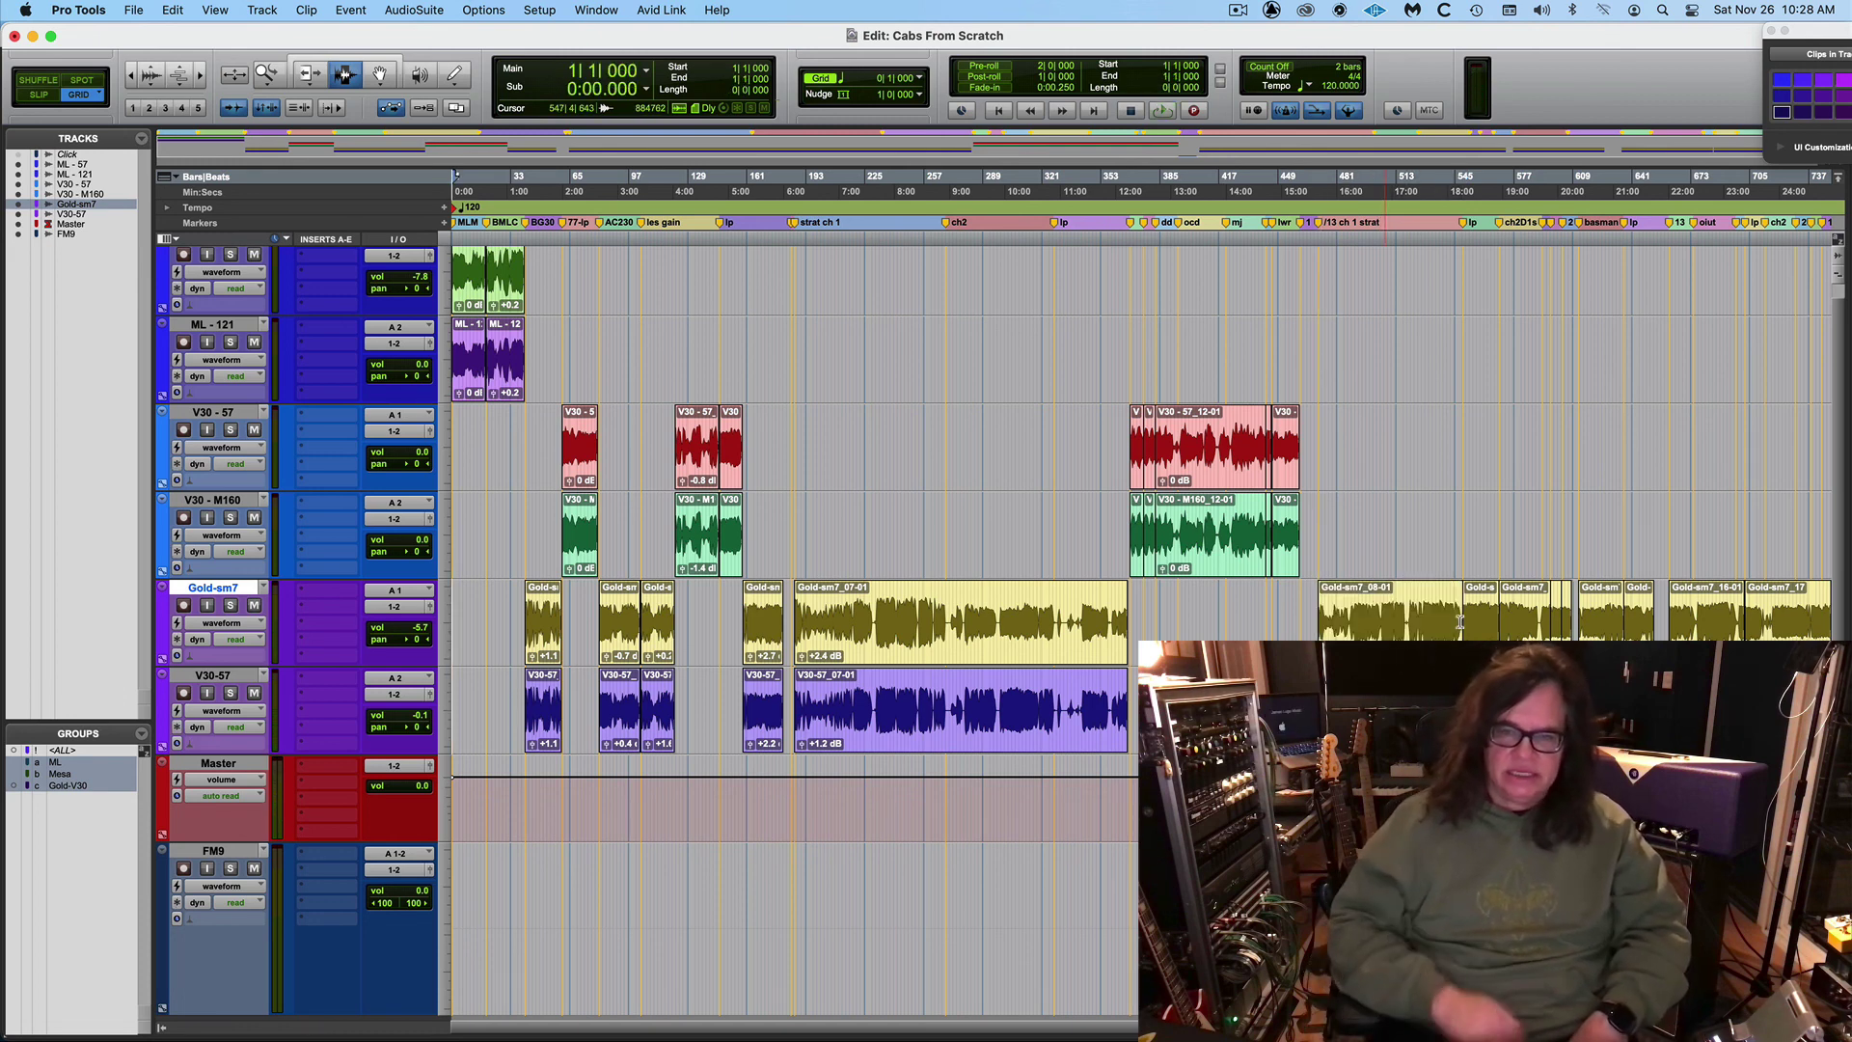
{"action": "key", "text": "super+shift+b"}
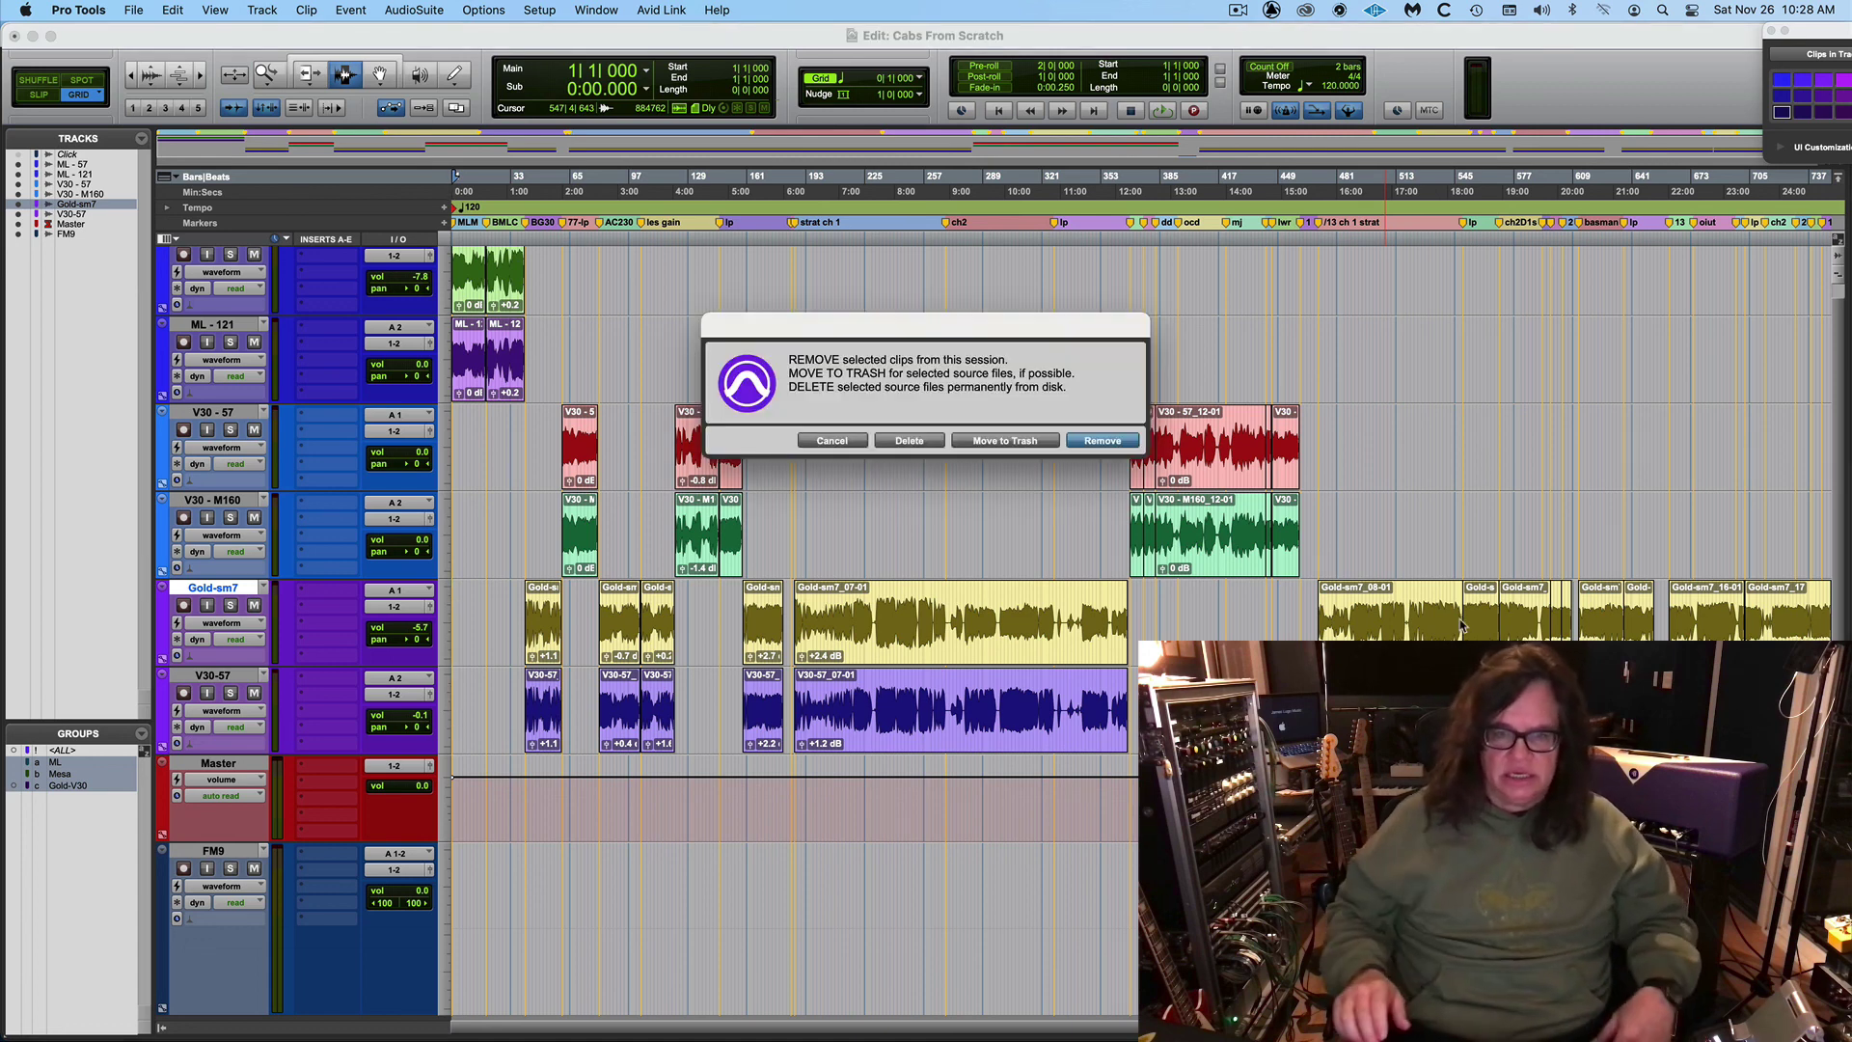
{"action": "key", "text": "Return"}
{"action": "key", "text": "Return"}
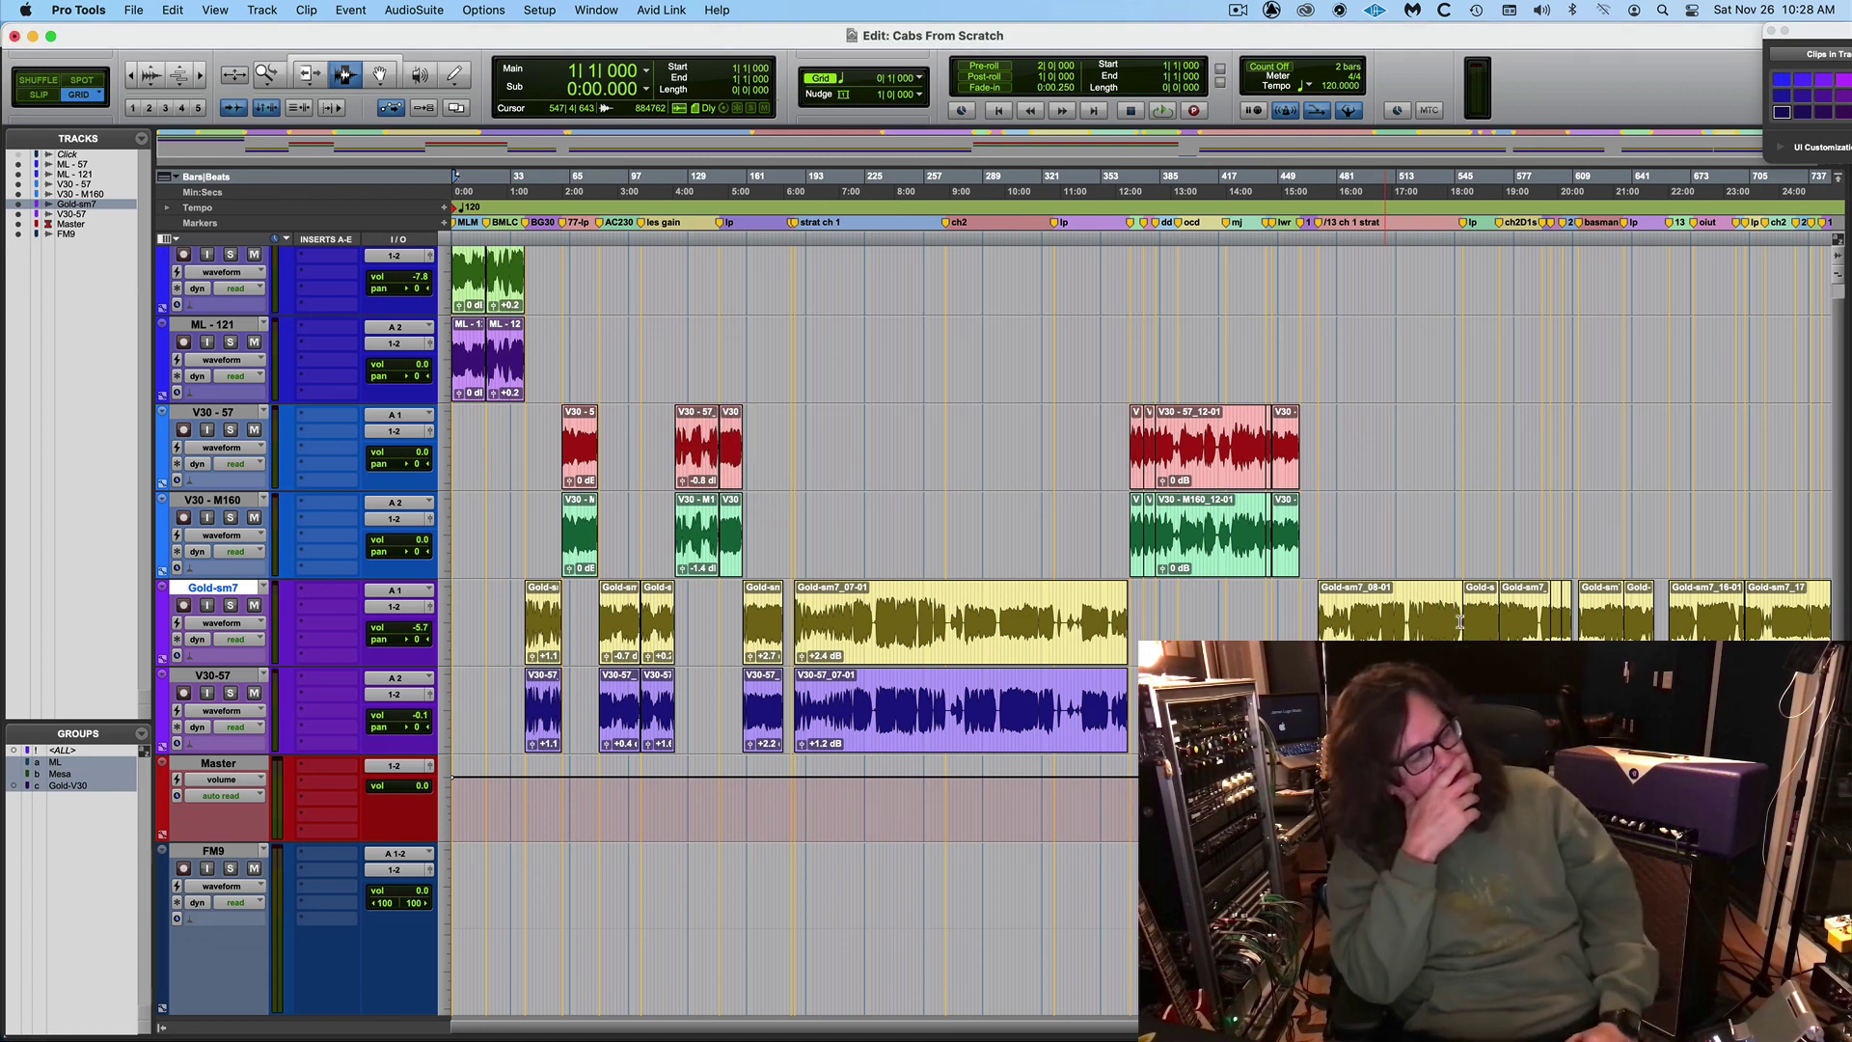